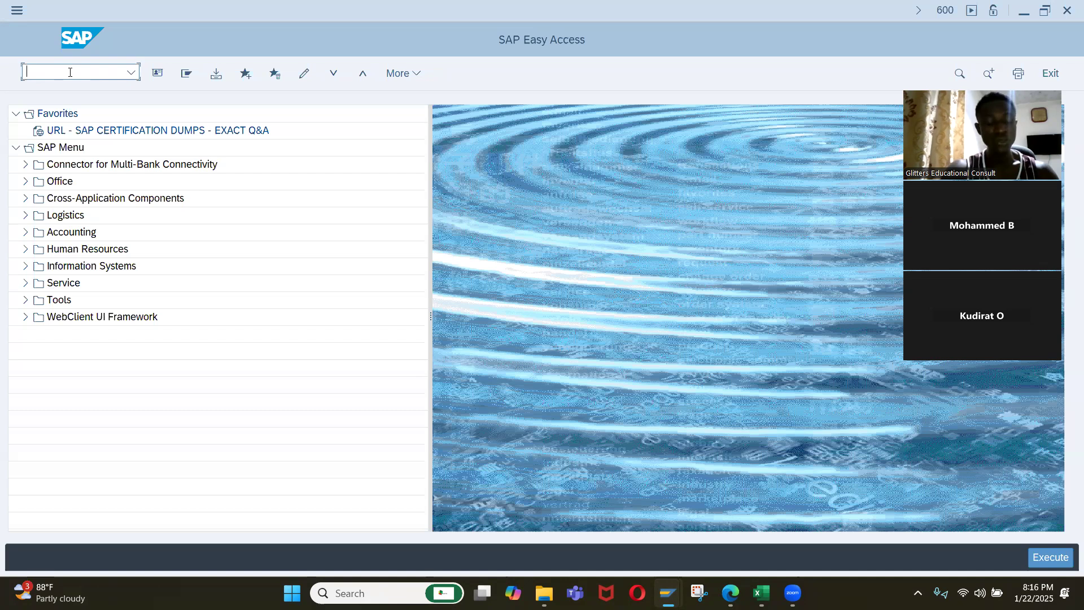
text(spro)
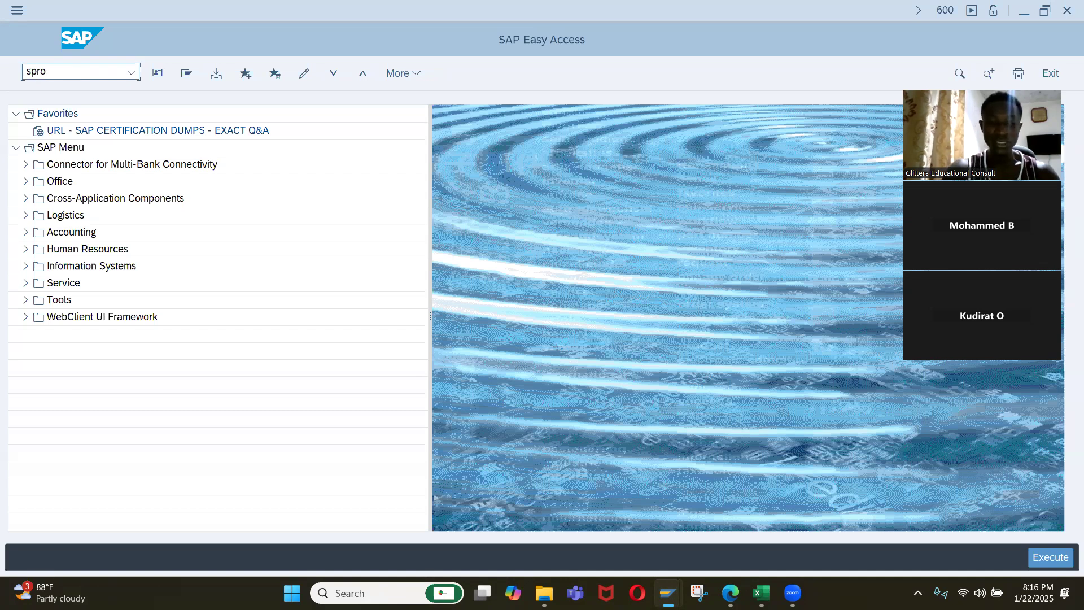
key(BackSpace)
key(BackSpace)
key(BackSpace)
key(BackSpace)
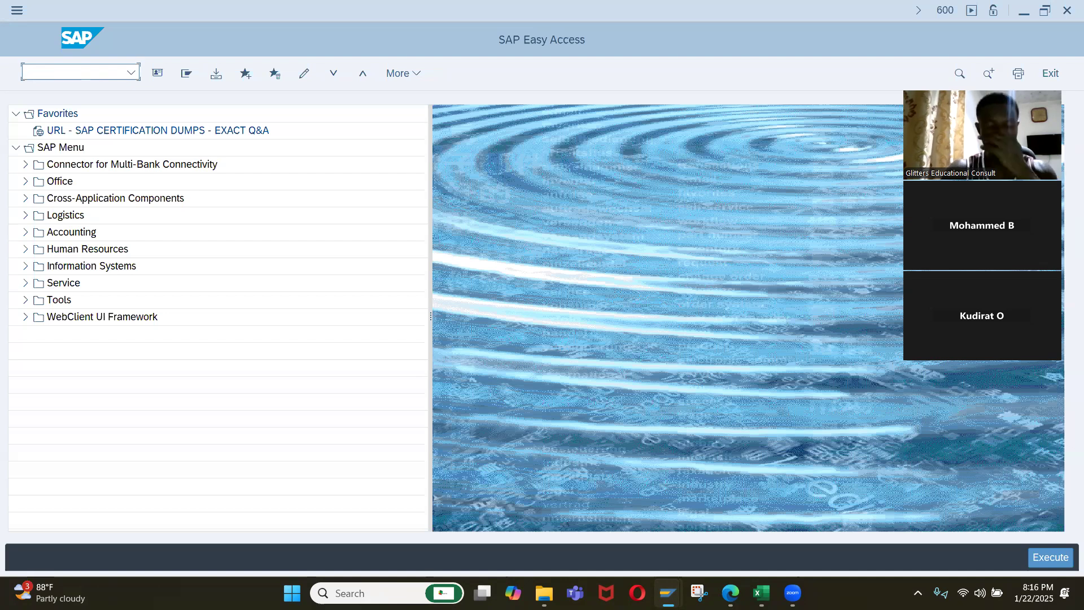
Open the customizing implementation guide directly with transaction simg.
text(simg)
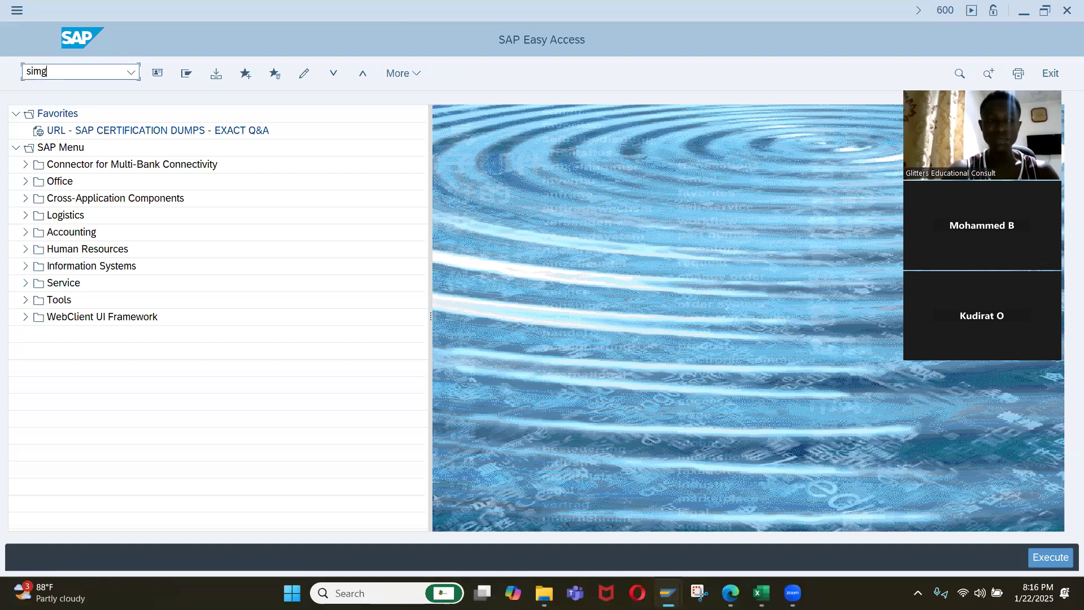
key(Return)
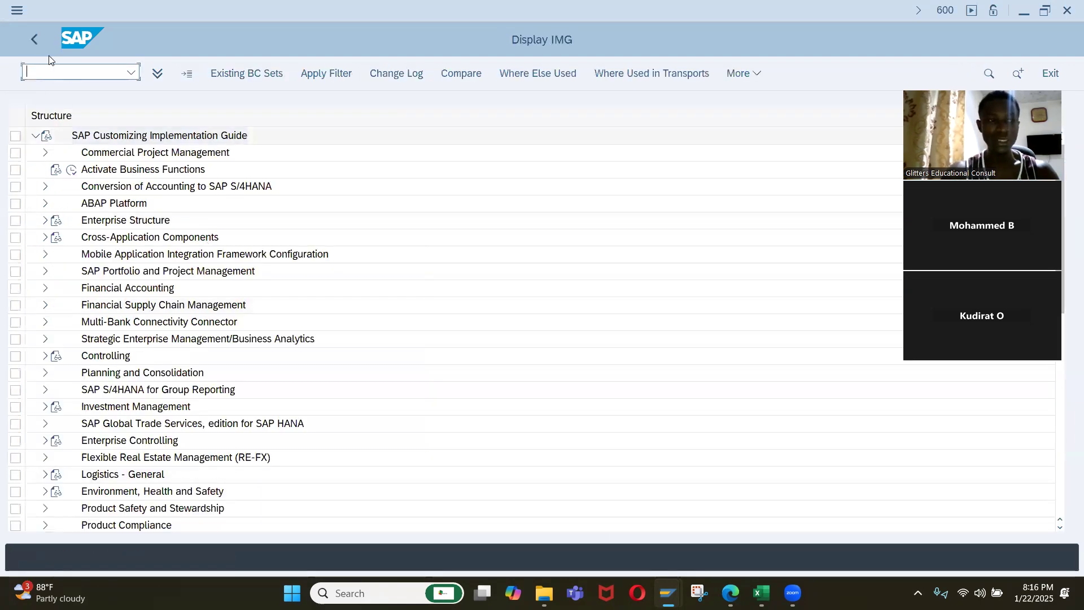
Switch to transaction spro and display the SAP Reference IMG.
text(/n)
key(Return)
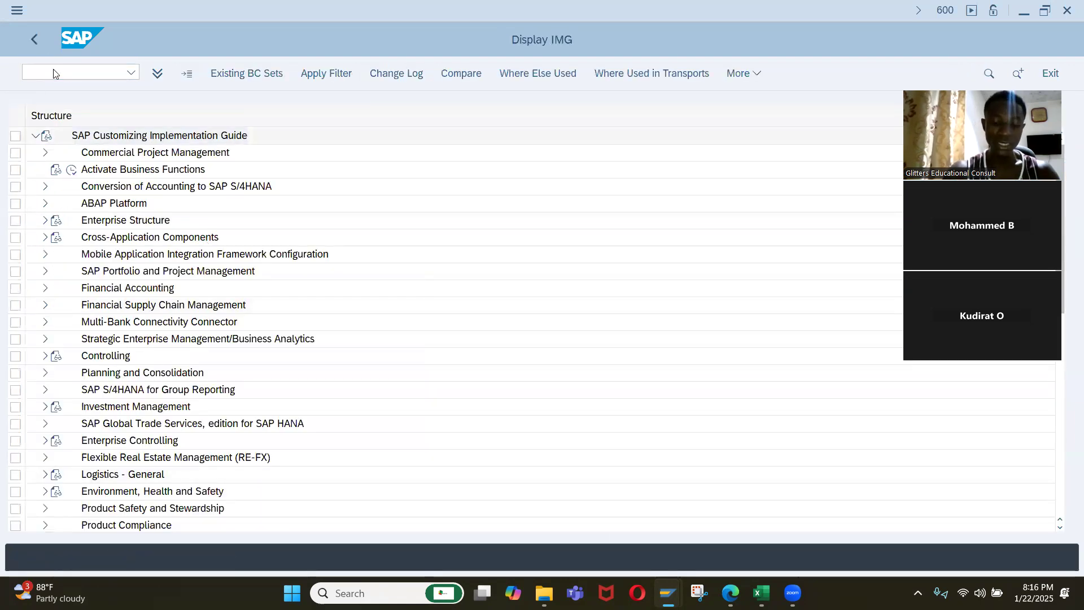
text(spro)
key(Return)
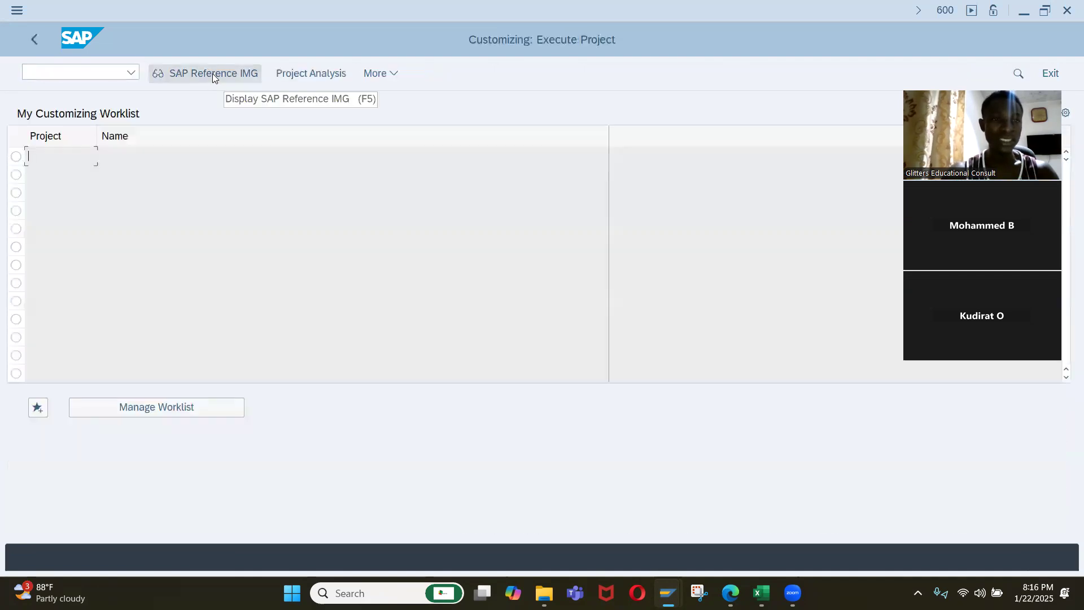
click(213, 77)
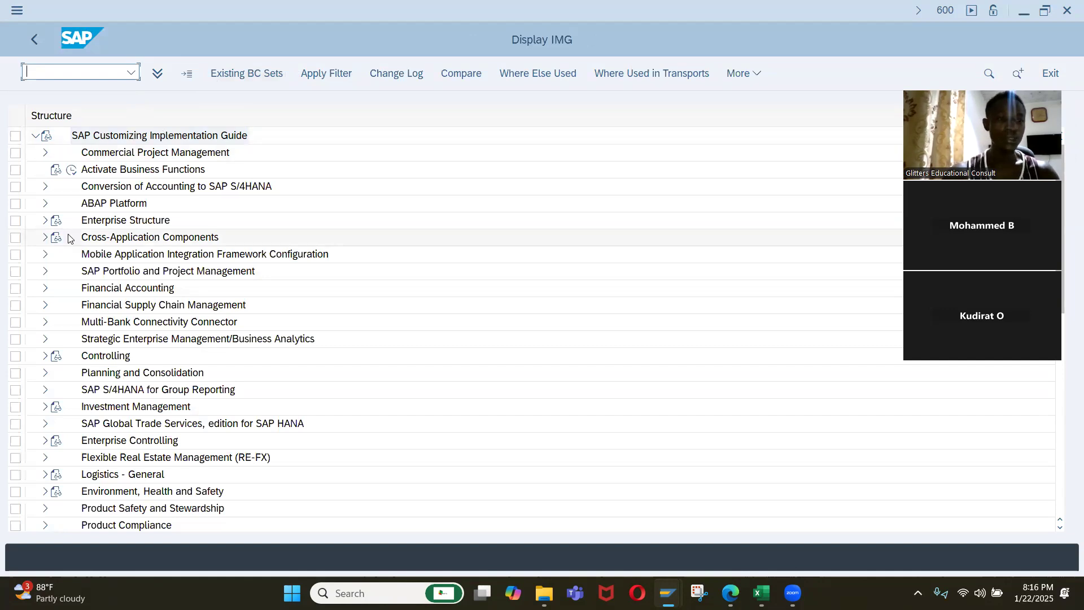
Open the Define company activity under Enterprise Structure, Definition, Financial Accounting in the implementation guide.
click(45, 220)
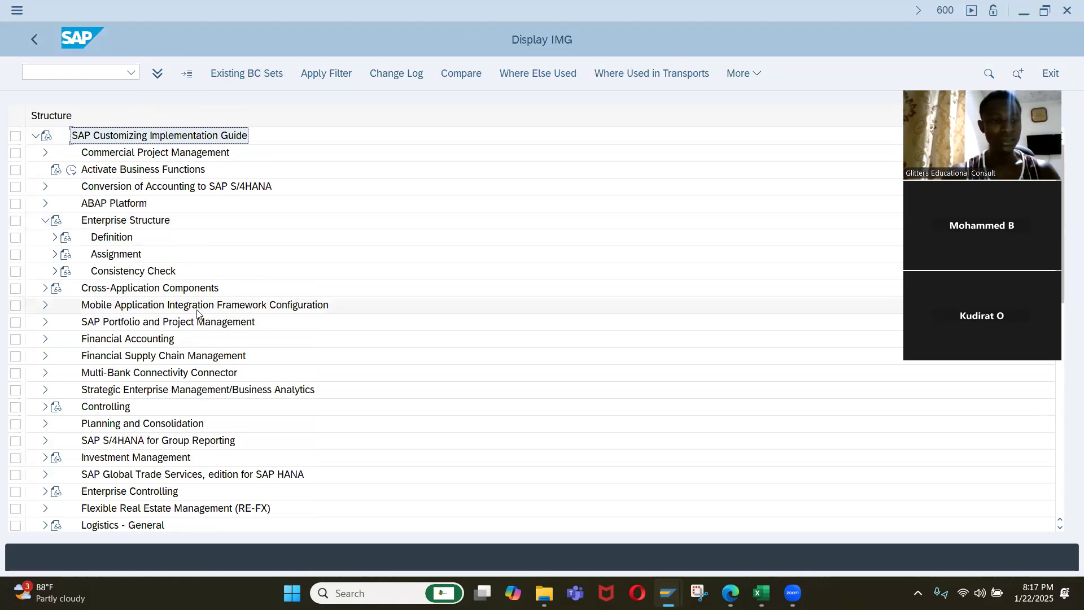
click(54, 237)
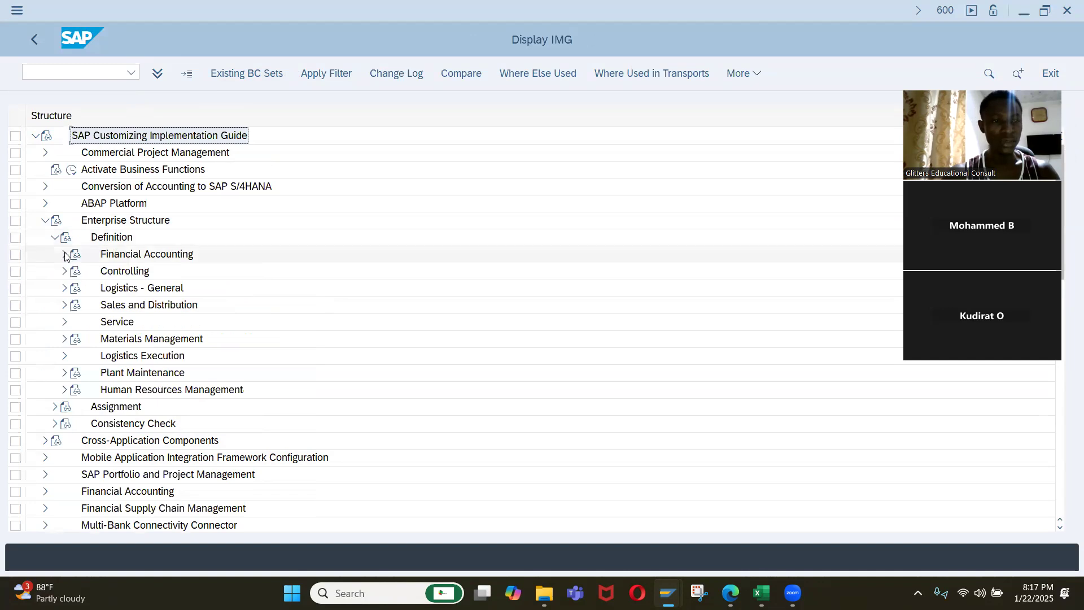
click(64, 254)
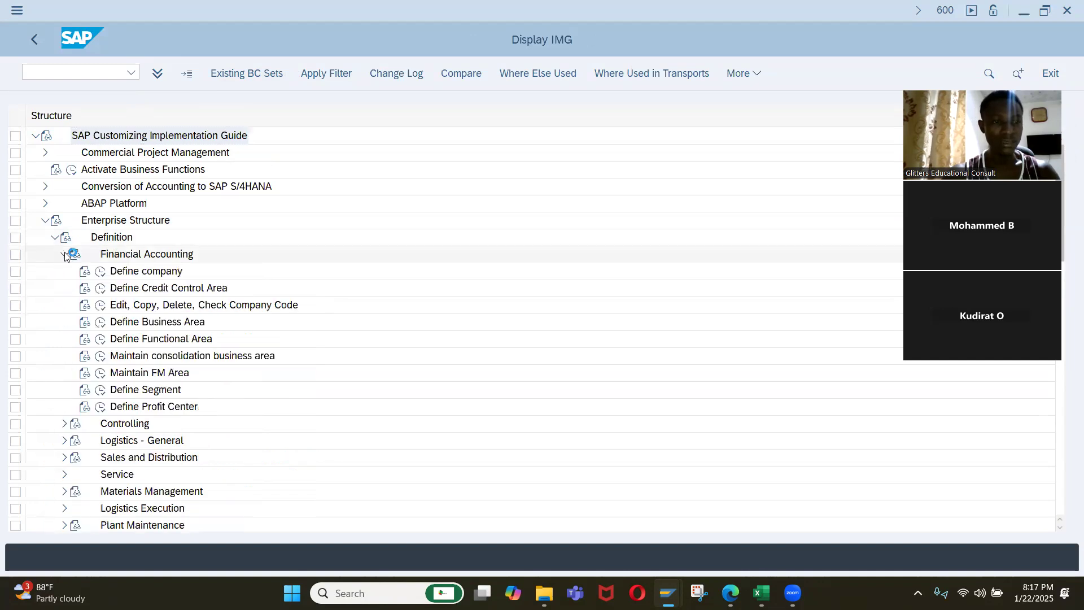
click(100, 272)
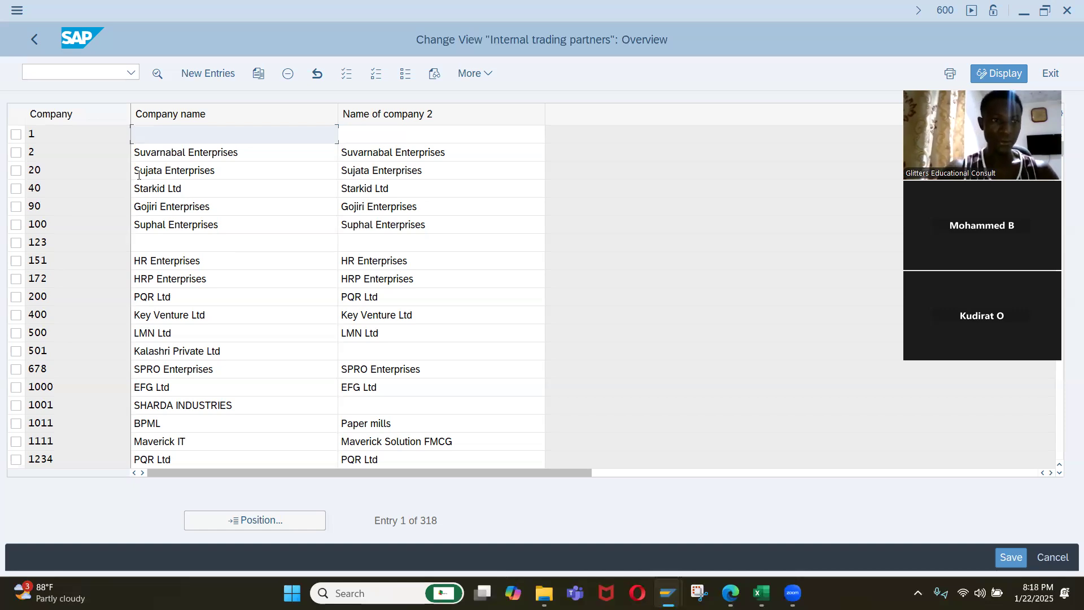
Create a new internal trading partner entry with the company key IQ01.
click(231, 73)
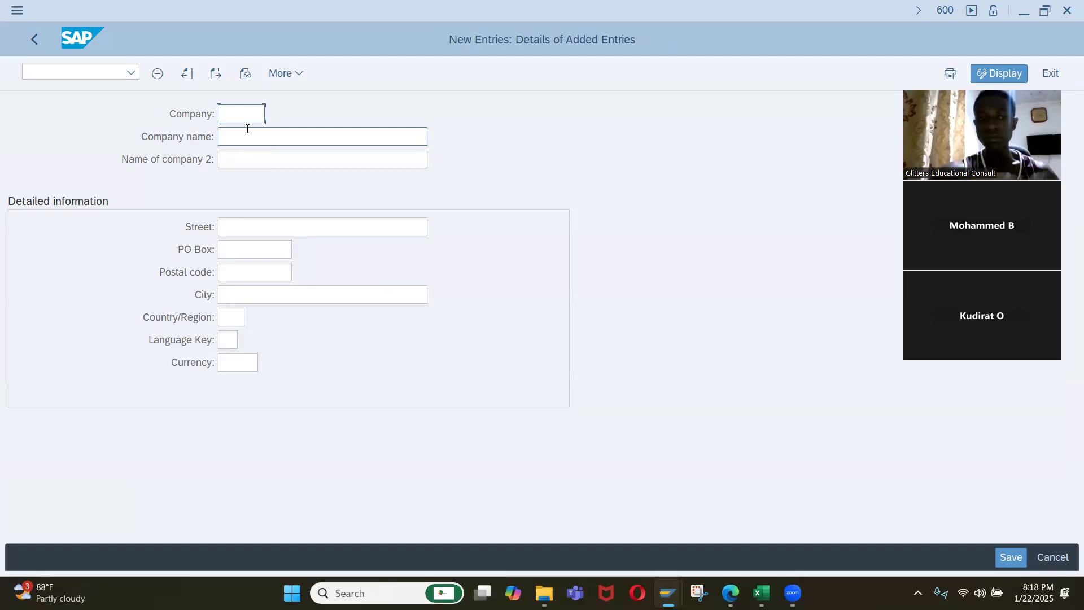
text(IQ)
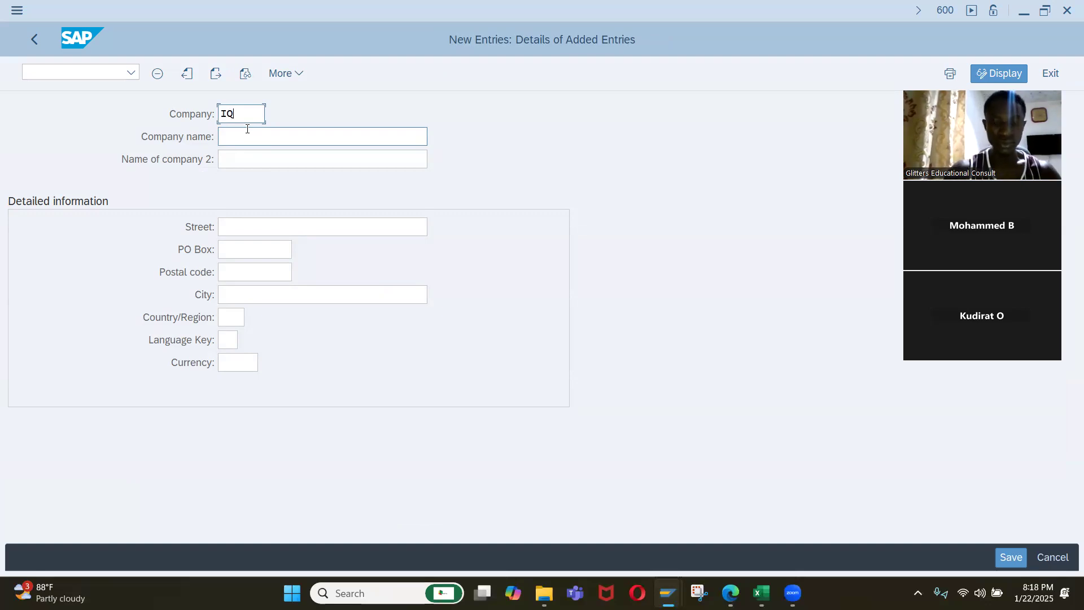
text(01)
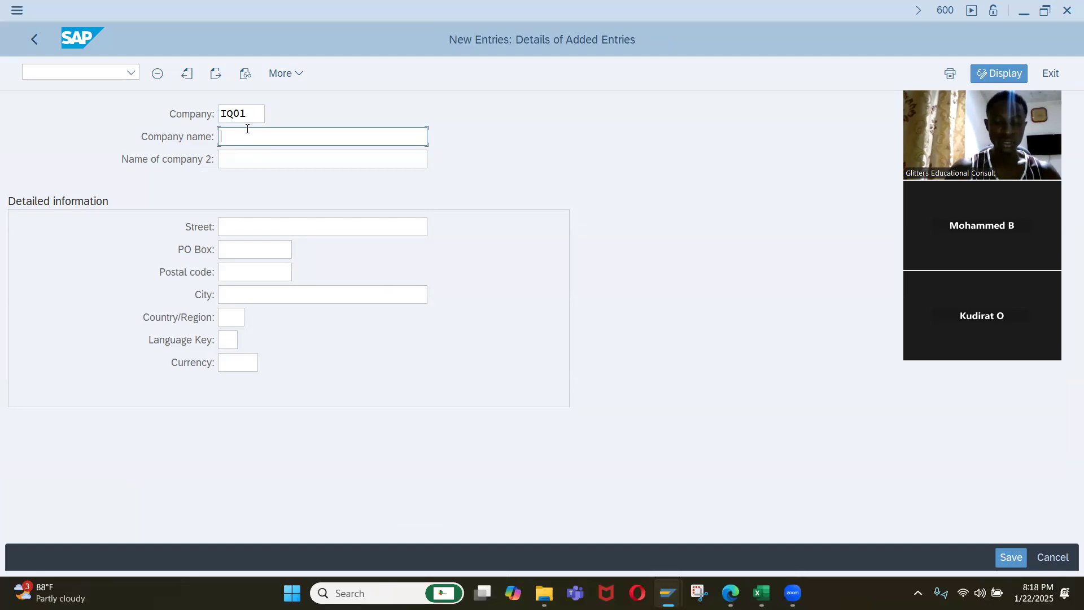
Set the company name of the new entry to Iqrah Consulting & Solution LT.
key(BackSpace)
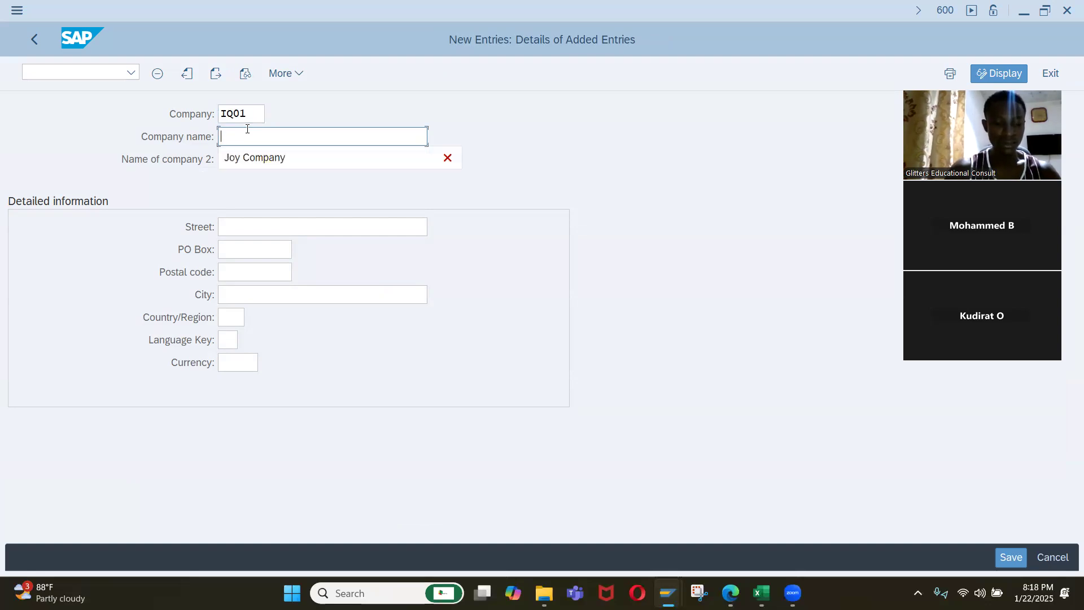
text(Iqrah Co)
key(BackSpace)
key(BackSpace)
key(BackSpace)
text(COM)
key(BackSpace)
key(BackSpace)
text(onsul)
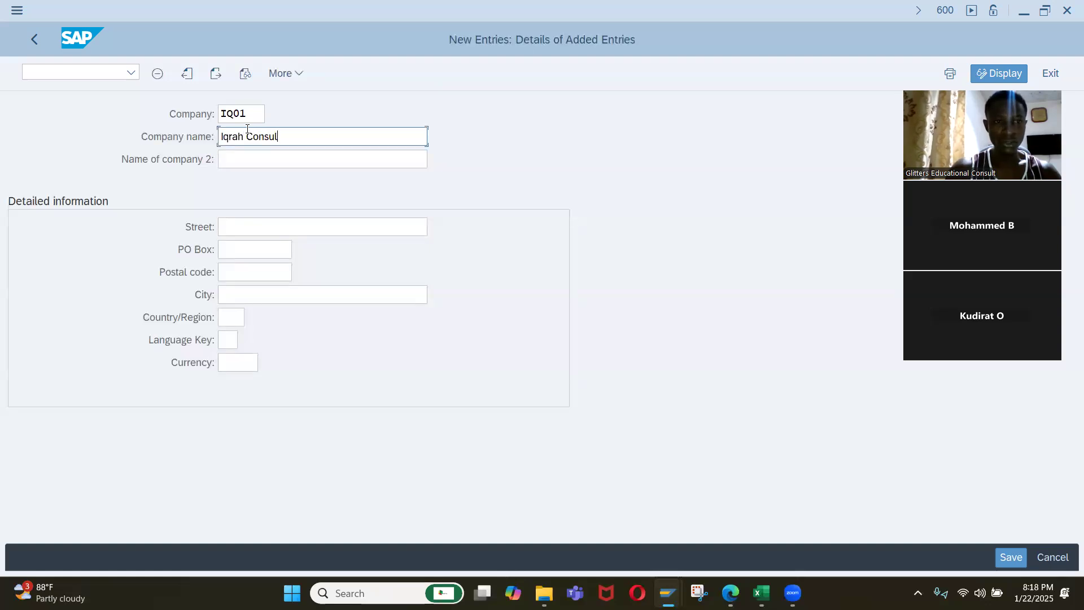
text(ting & Solution Li)
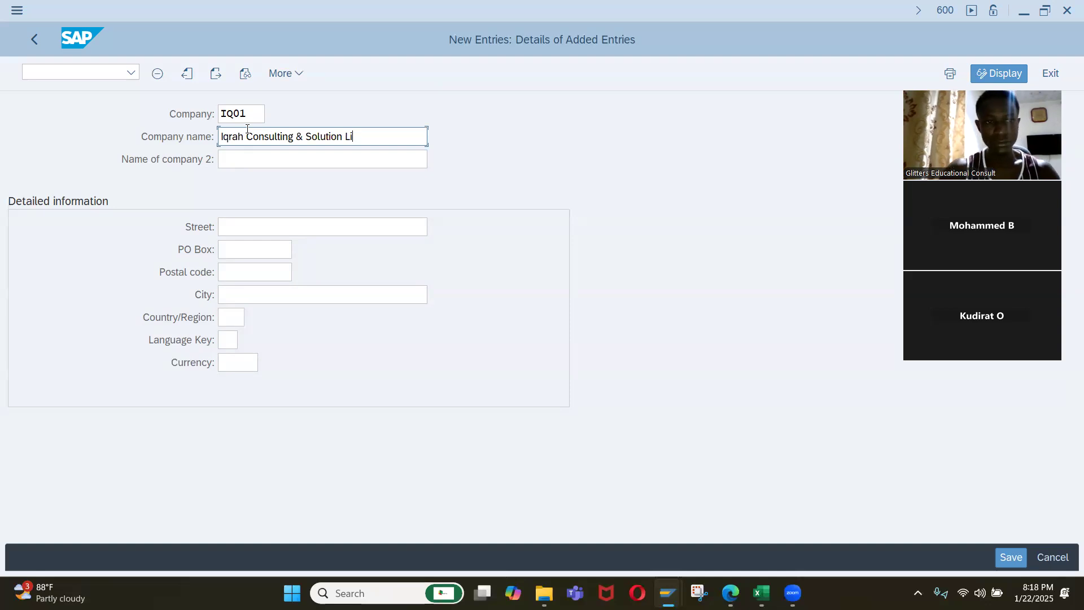
key(BackSpace)
key(BackSpace)
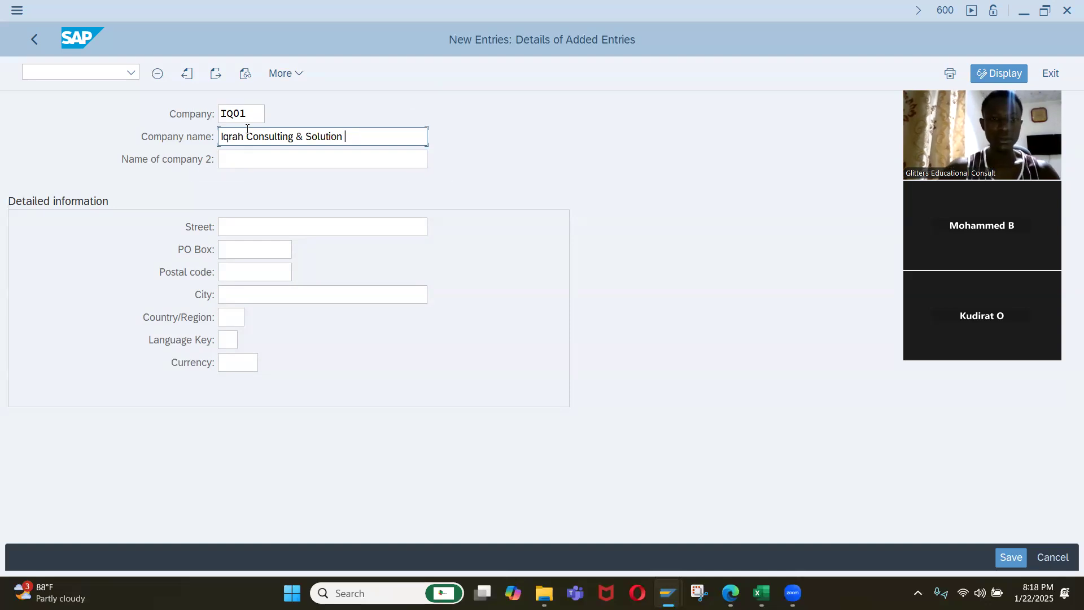
text(LT)
key(BackSpace)
key(BackSpace)
key(BackSpace)
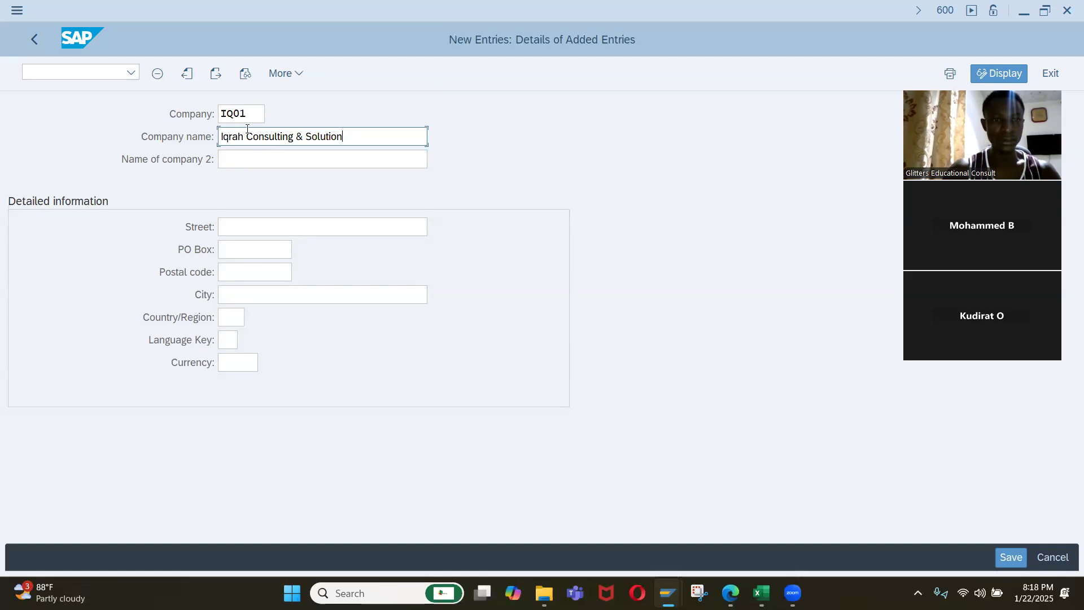
text(LT)
key(BackSpace)
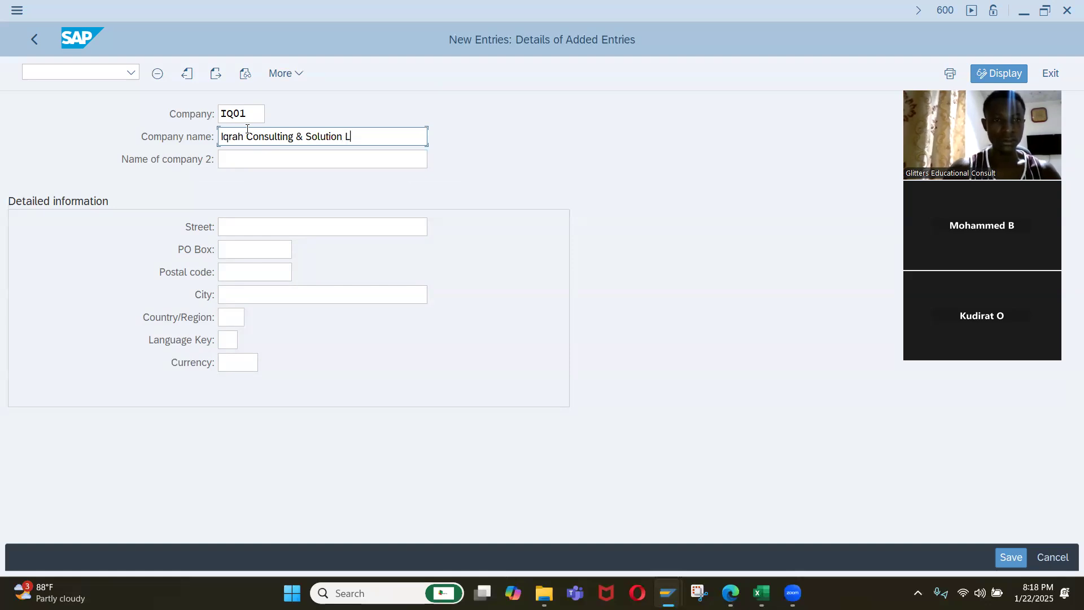
text(T)
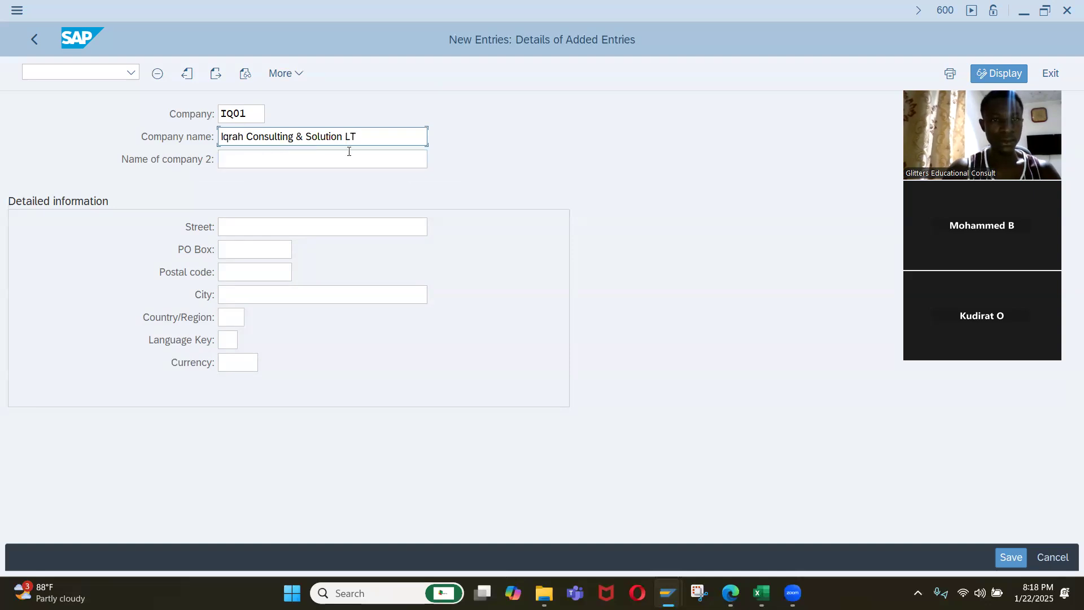
Enter the company's street address in the detailed information.
click(252, 226)
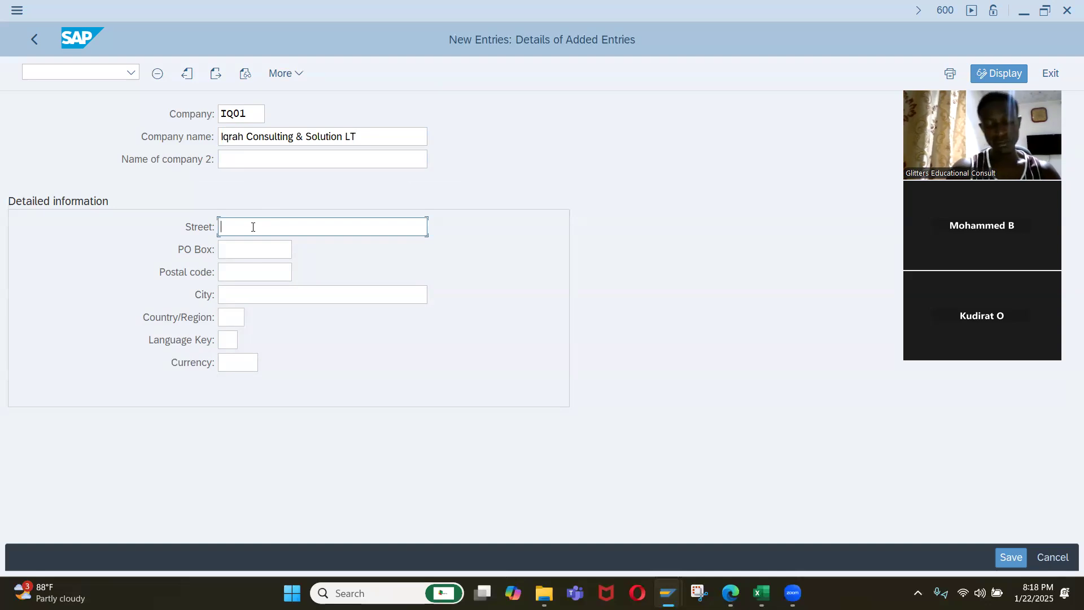
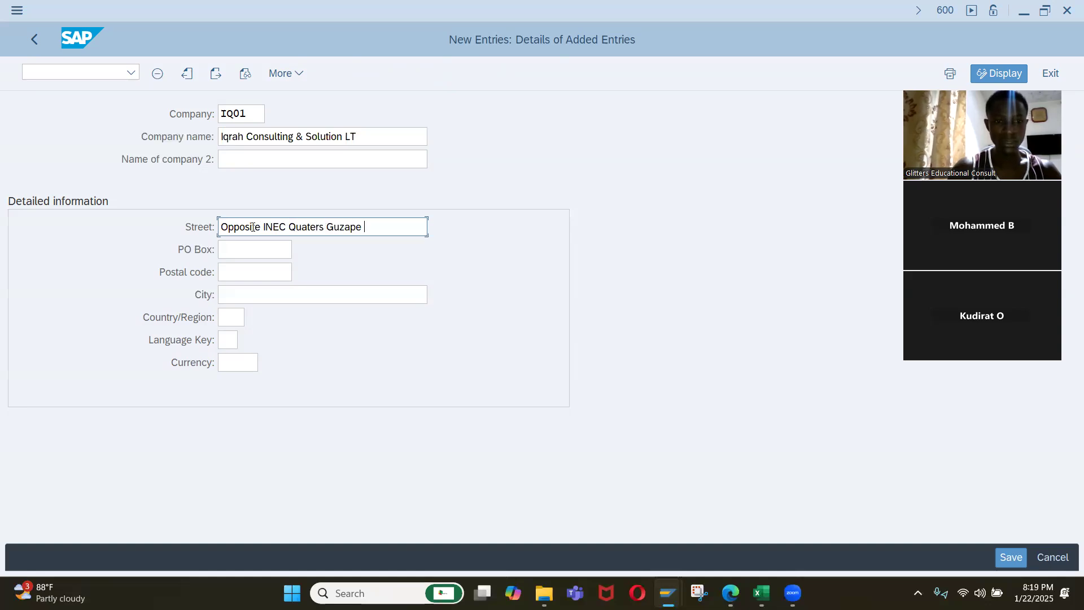
text(A)
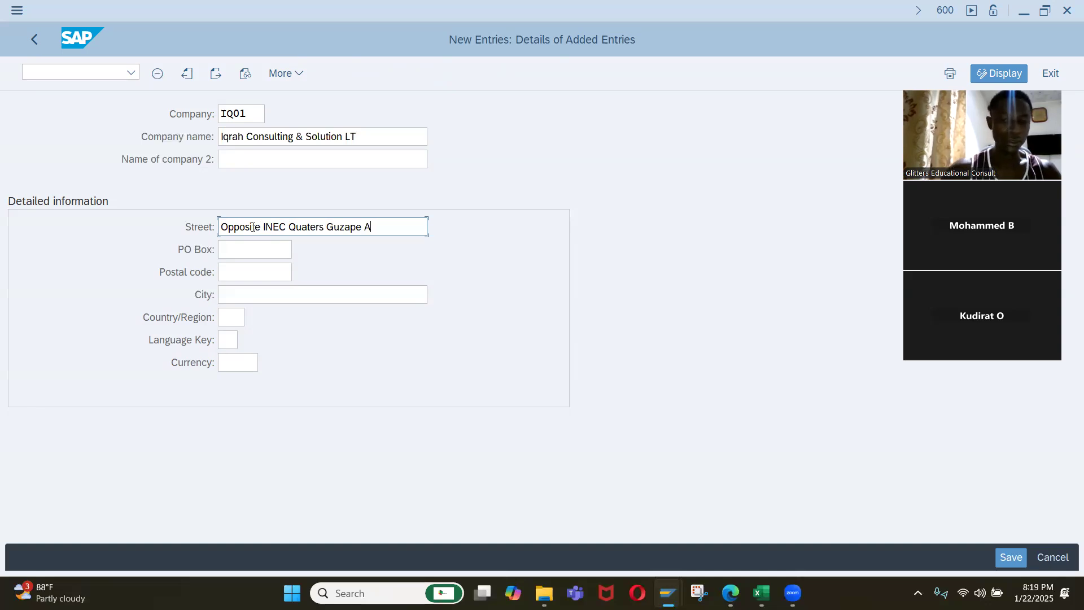
key(BackSpace)
Enter the company's postal code and city in the detailed information.
click(232, 272)
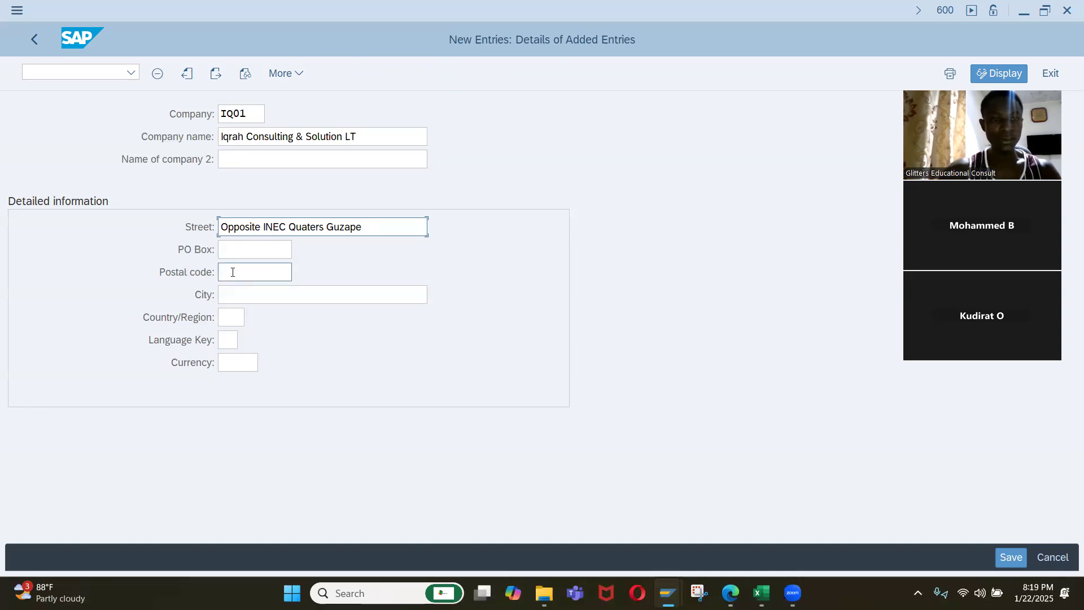
key(Down)
key(Return)
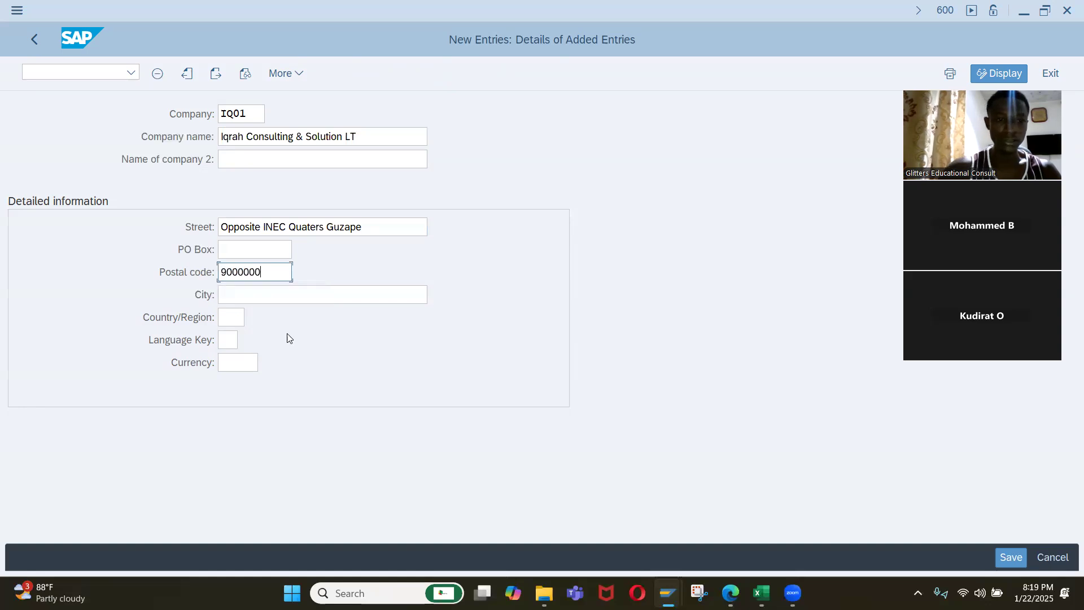
key(BackSpace)
text(1)
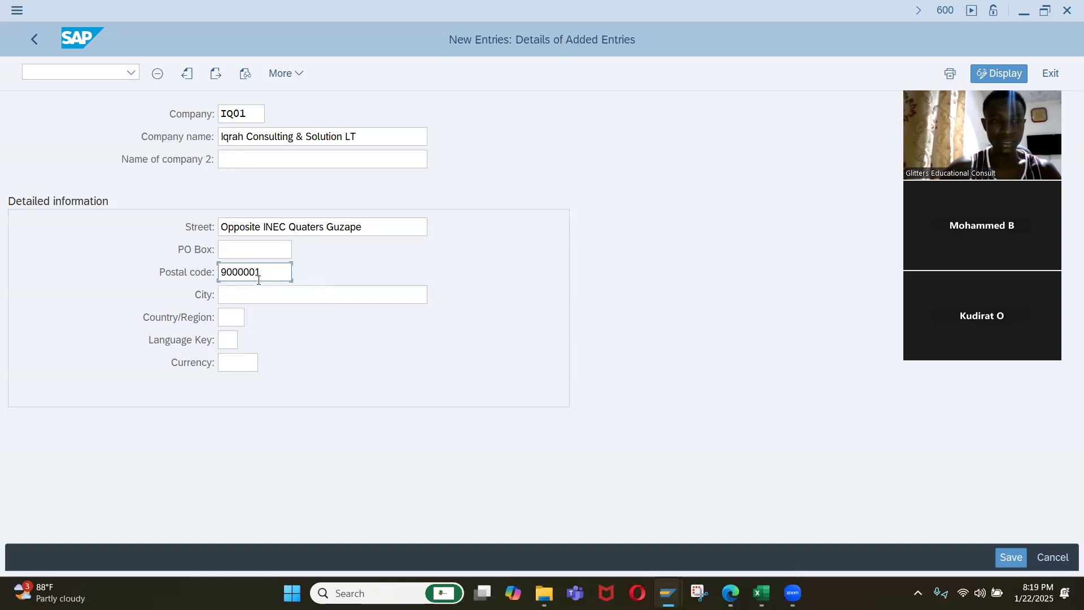
click(248, 297)
text(FCT)
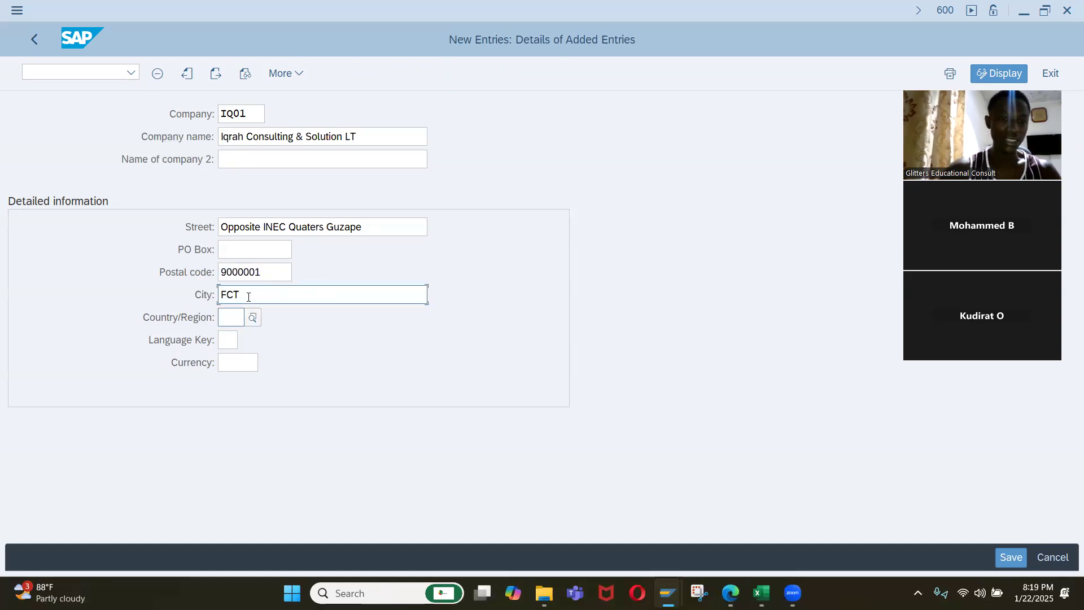
text(NG)
Set the company's country to NG, language key to EN and currency to NGN.
key(Tab)
text(EN)
key(Tab)
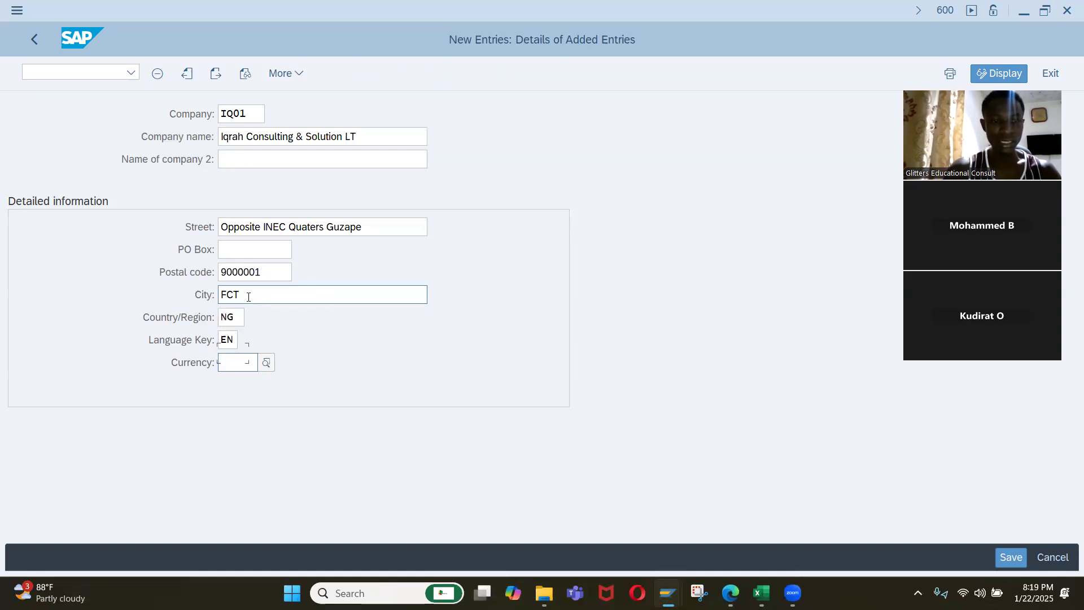
text(NGN)
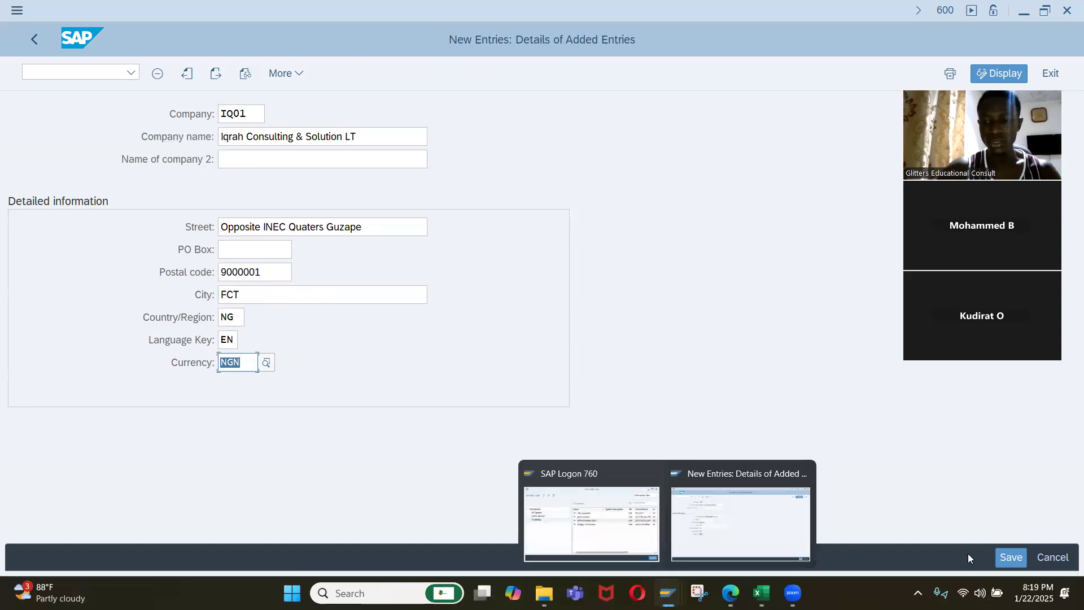
Save the new company in a newly created customizing request with the short description "Company Set Up for Iqrah Company".
click(1004, 556)
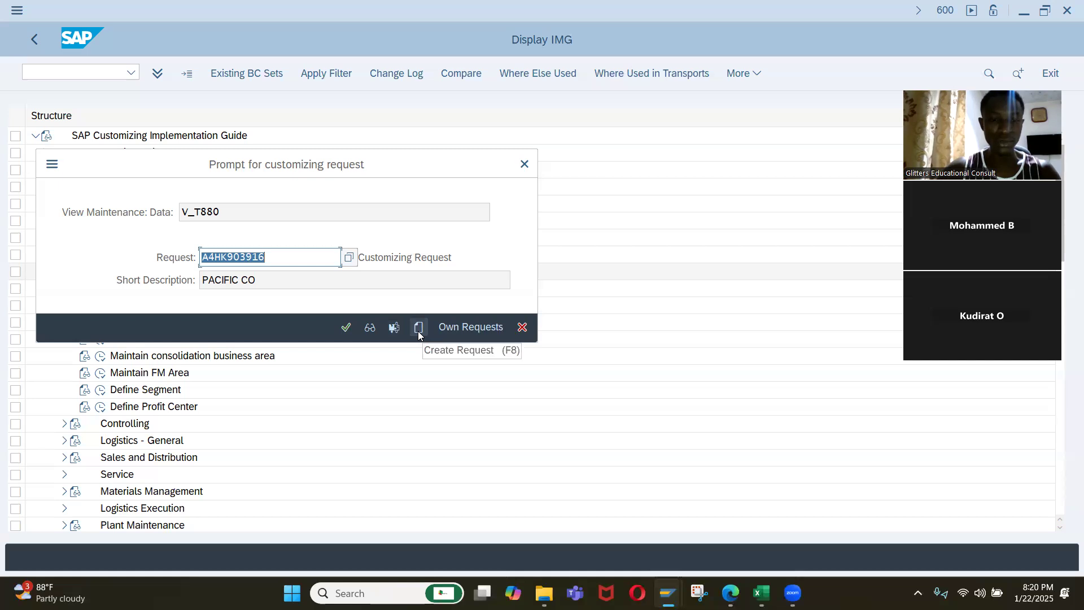
click(419, 328)
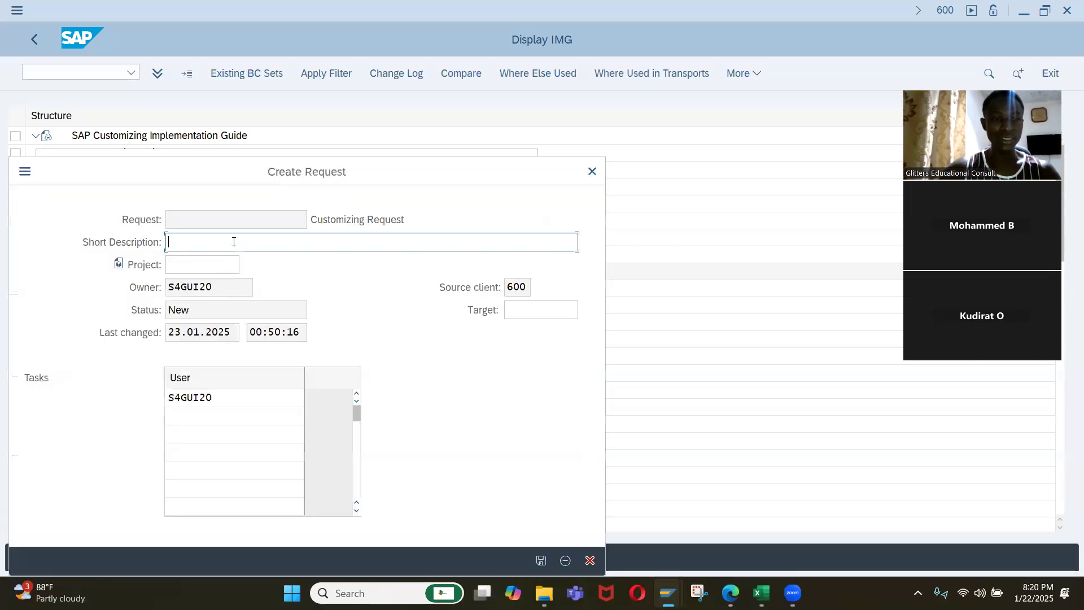
text(Company Set Up for I)
key(BackSpace)
text(g)
key(BackSpace)
text(Iqrah)
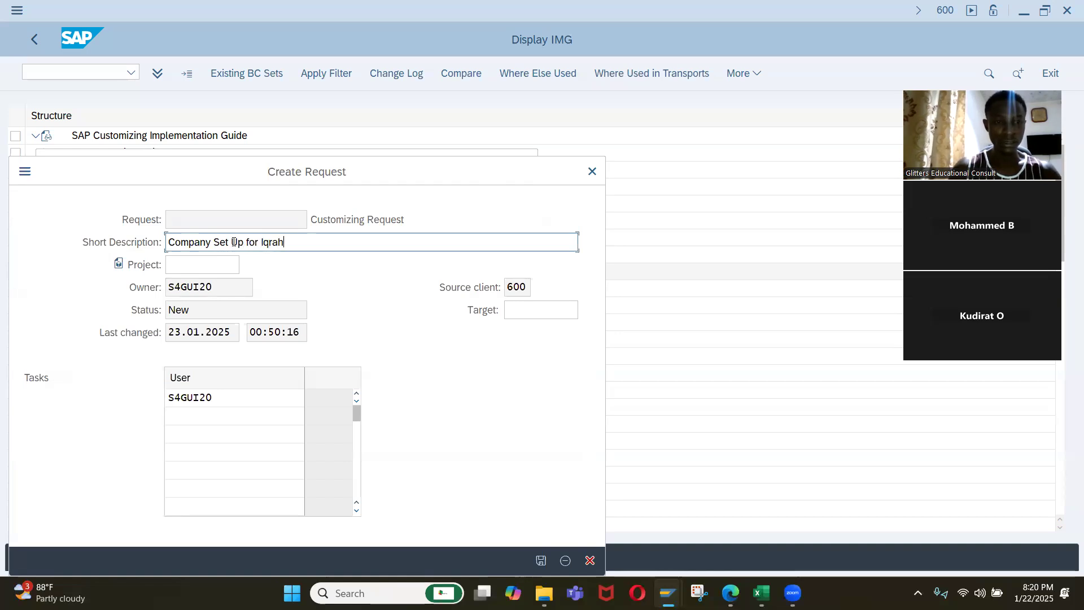
text( Company)
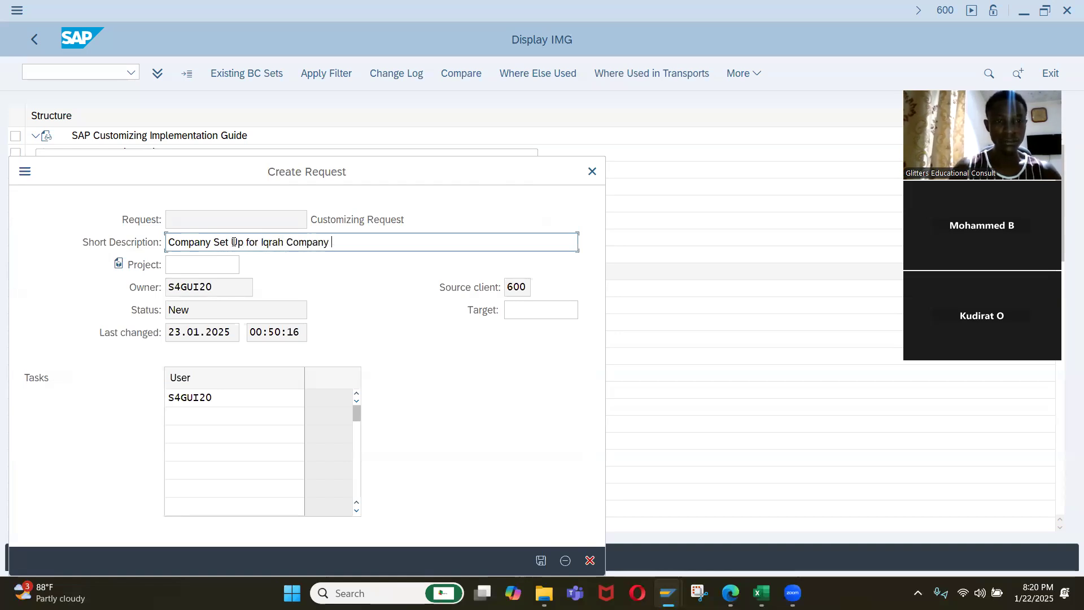
key(Return)
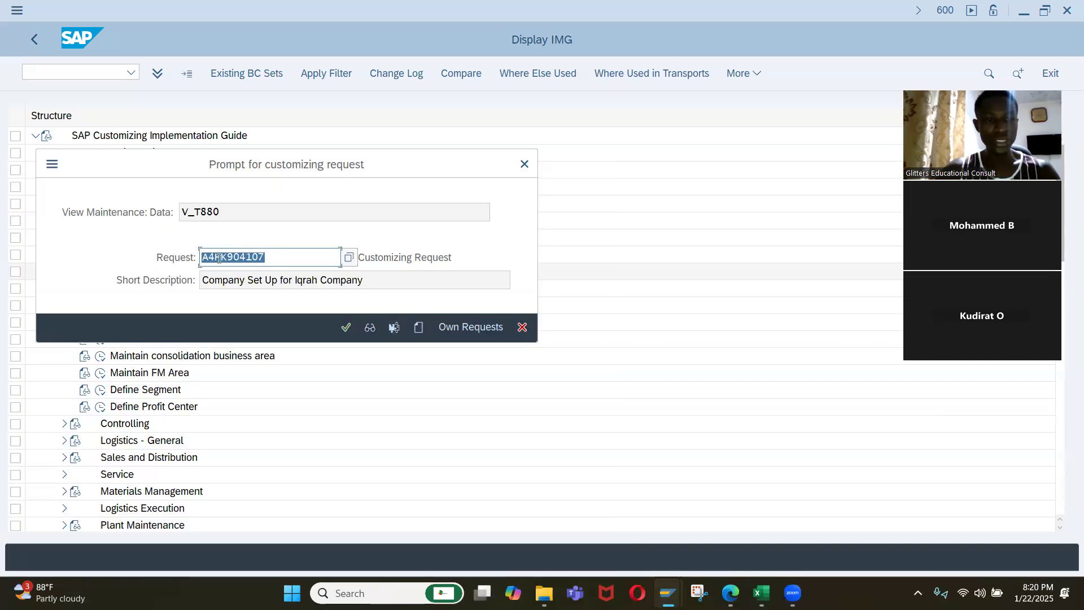
click(347, 328)
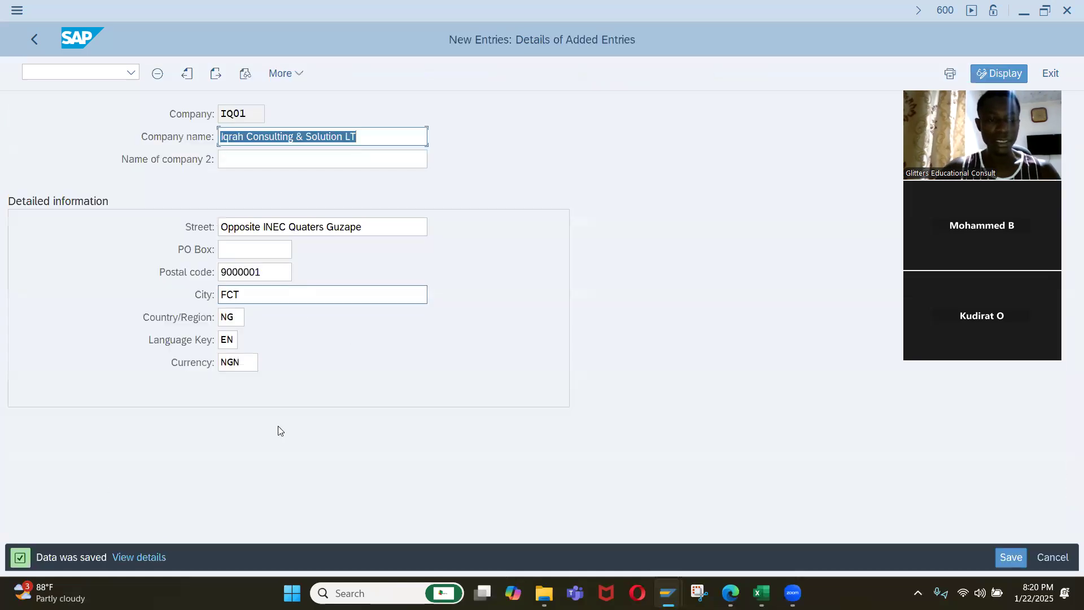
Return to the implementation guide and open the Define Credit Control Area activity under Financial Accounting.
click(41, 42)
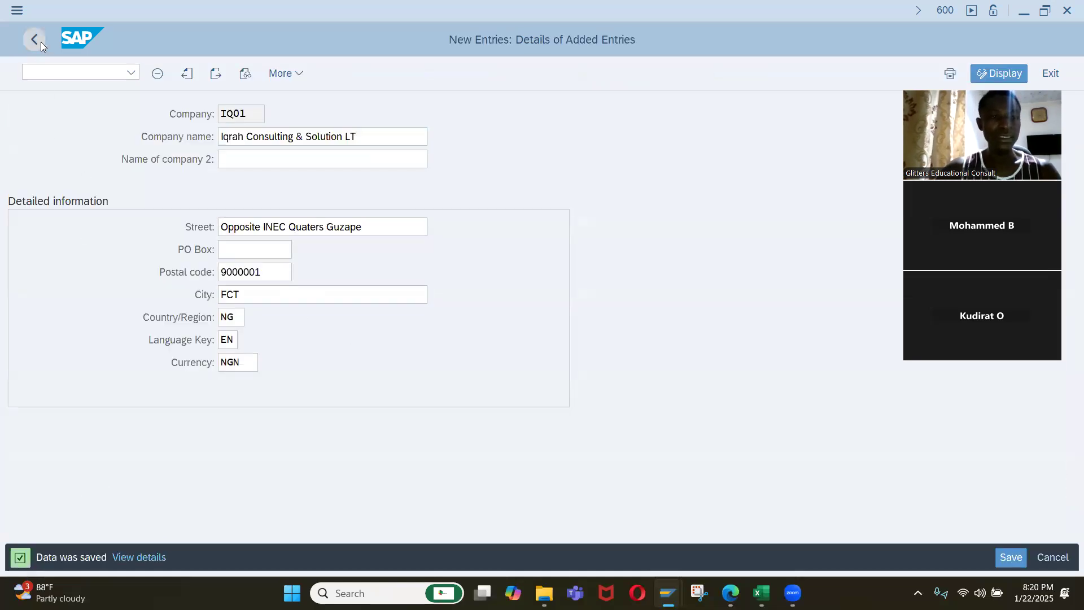
click(35, 39)
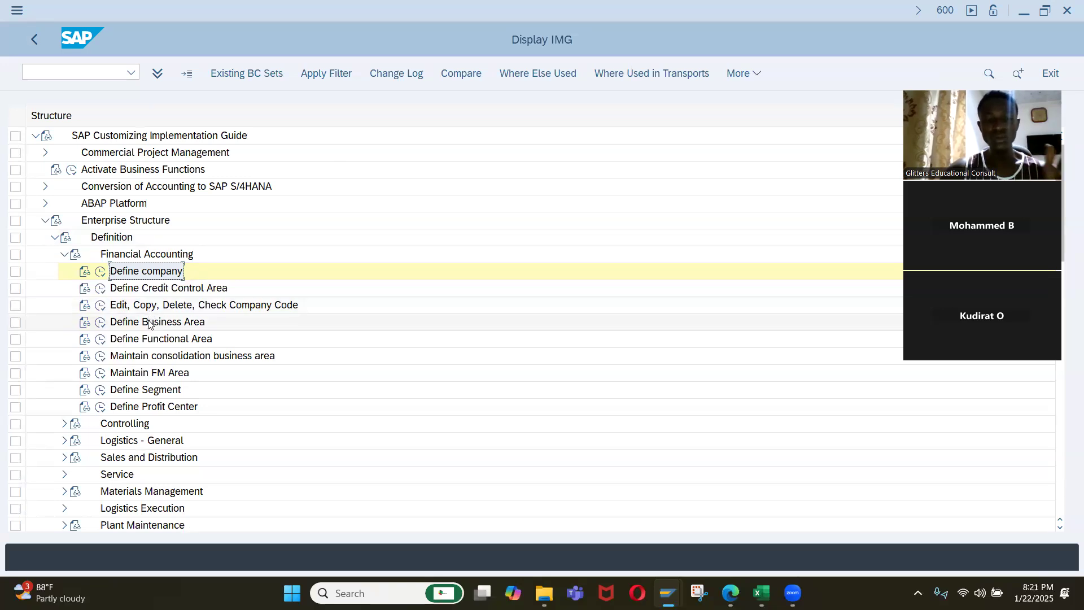
click(99, 294)
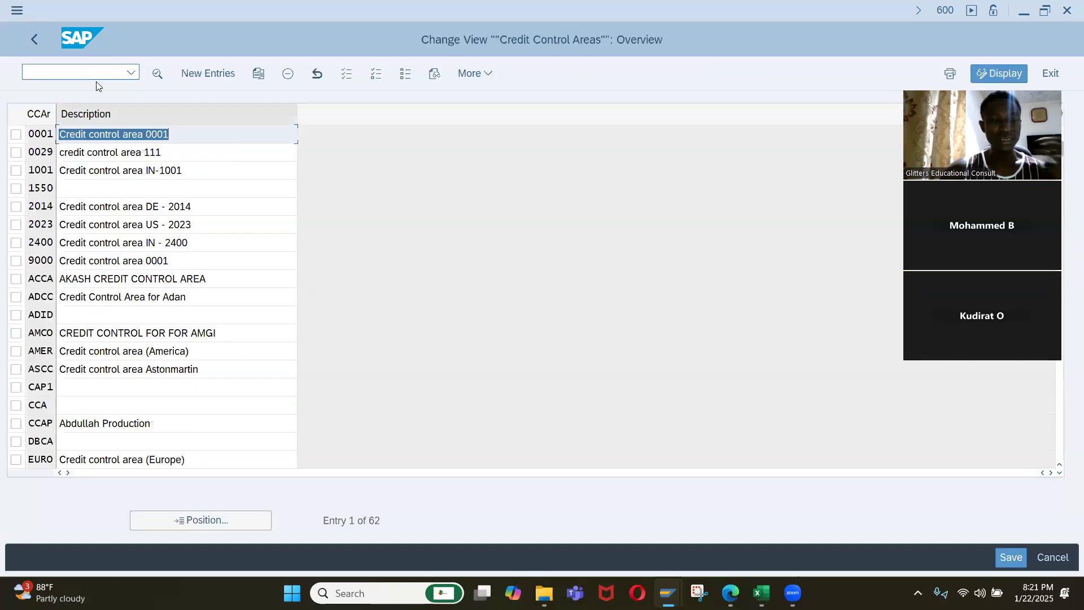
click(204, 76)
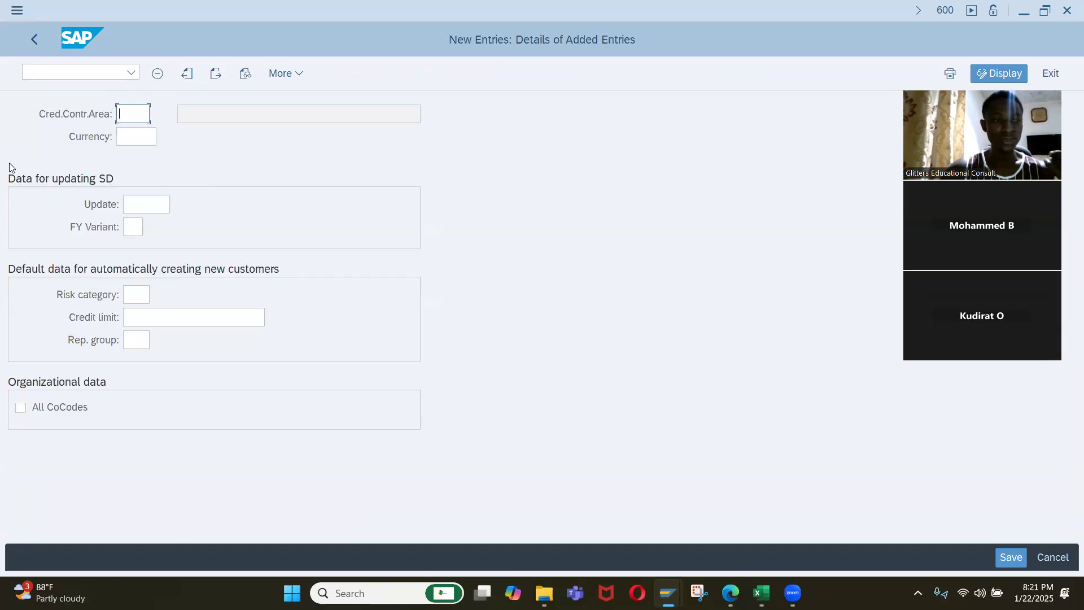
click(43, 49)
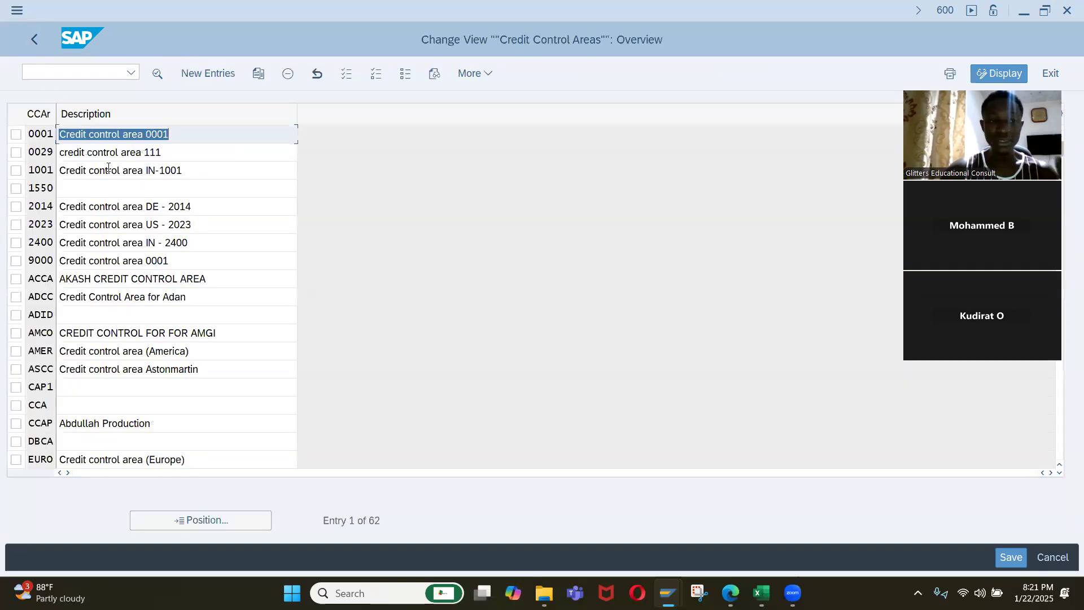
Start copying credit control area 0001 and set the target credit control area to IQ01.
click(16, 134)
click(259, 74)
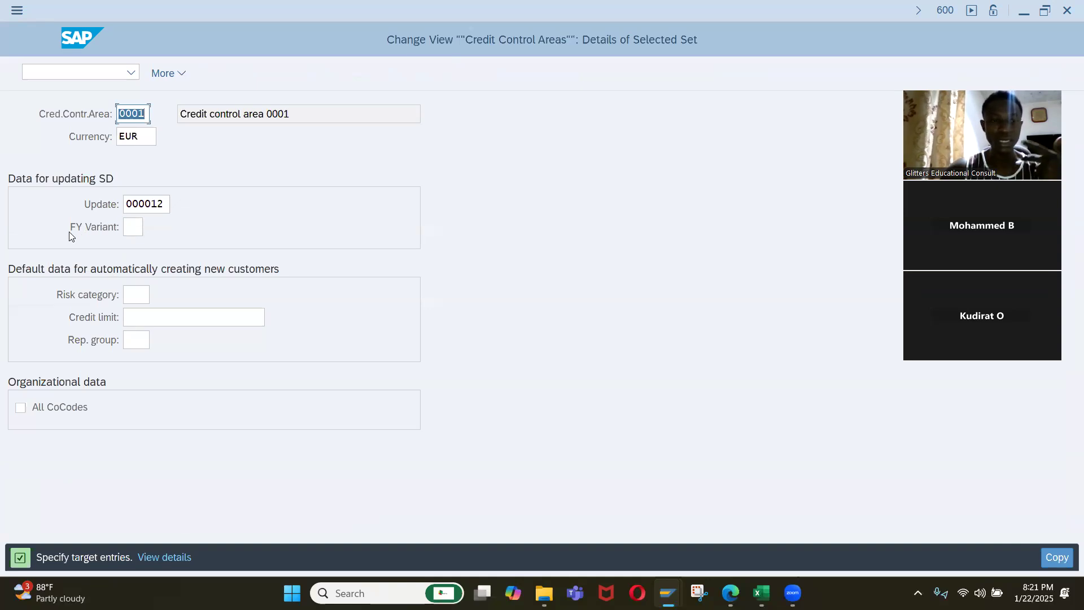
drag(145, 117, 118, 116)
text(IQ)
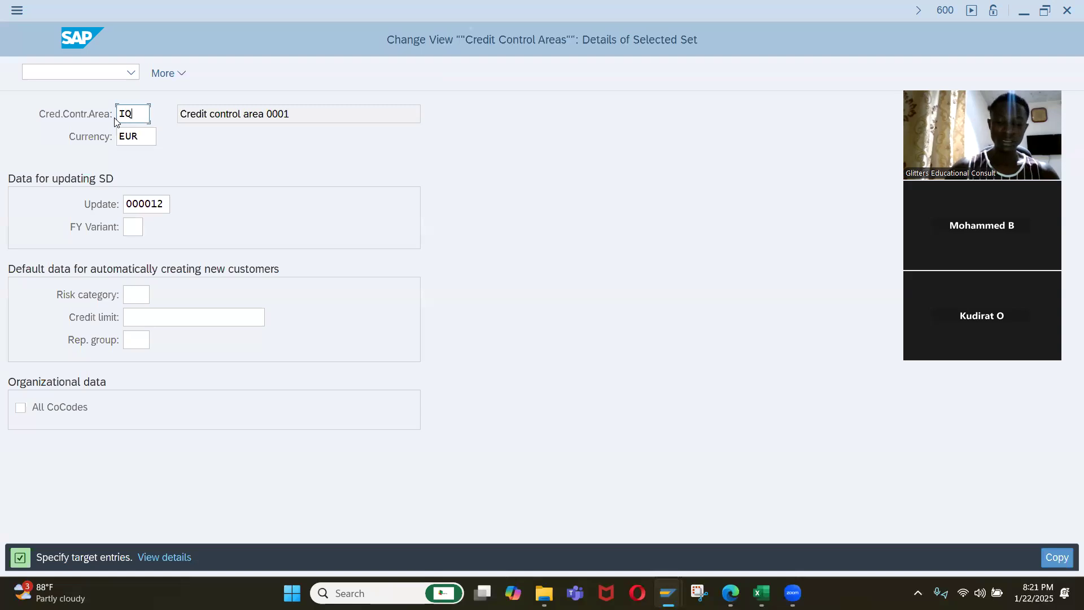
text(1)
key(BackSpace)
text(01)
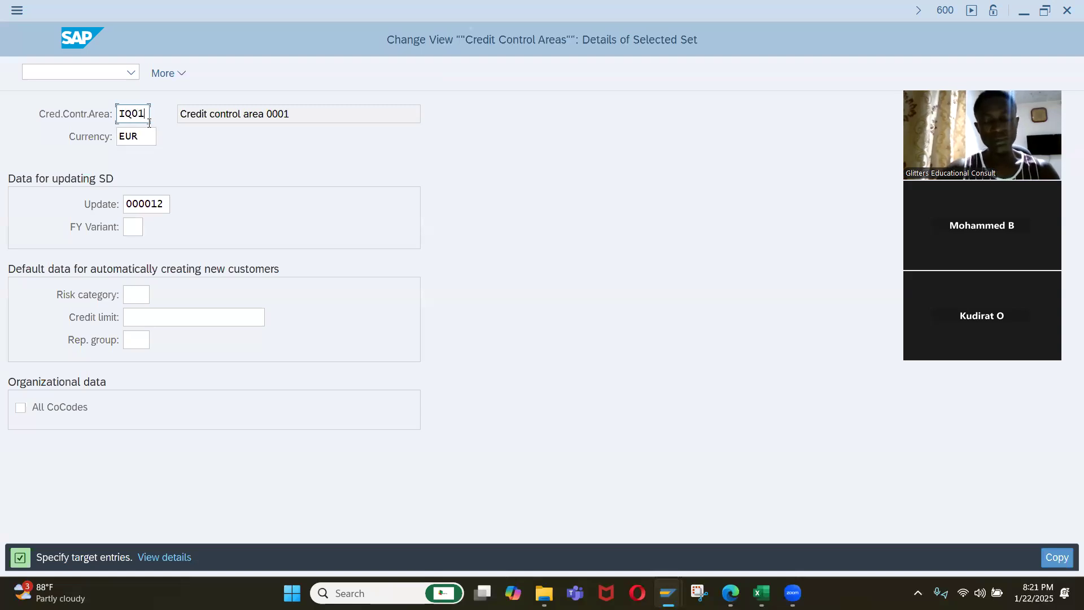
Set the copied area's currency to NGN, clear its SD update value and complete the copy.
drag(153, 137, 99, 145)
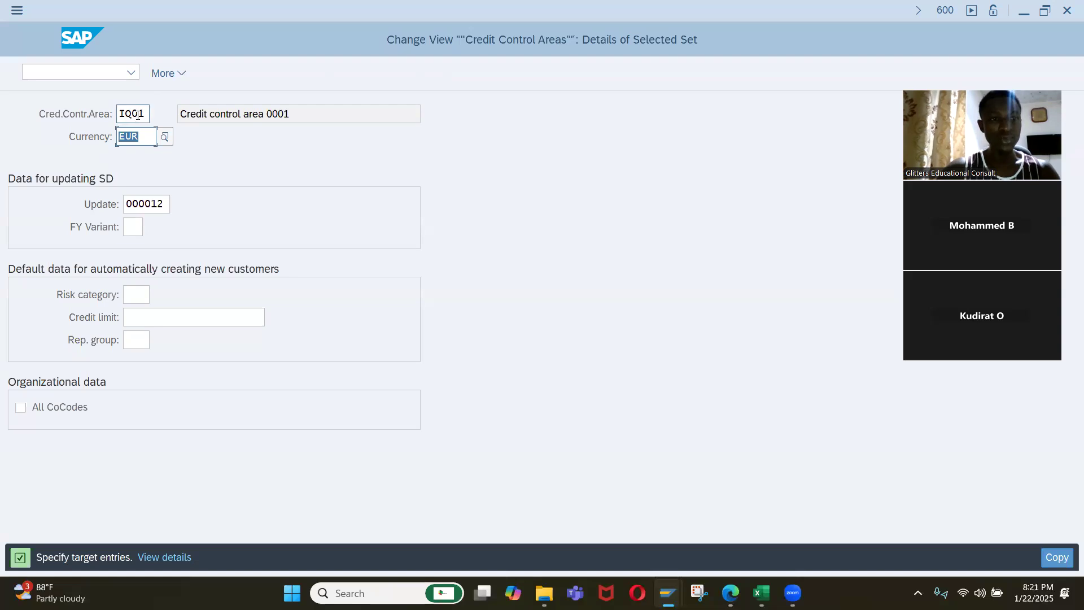
text(NGN)
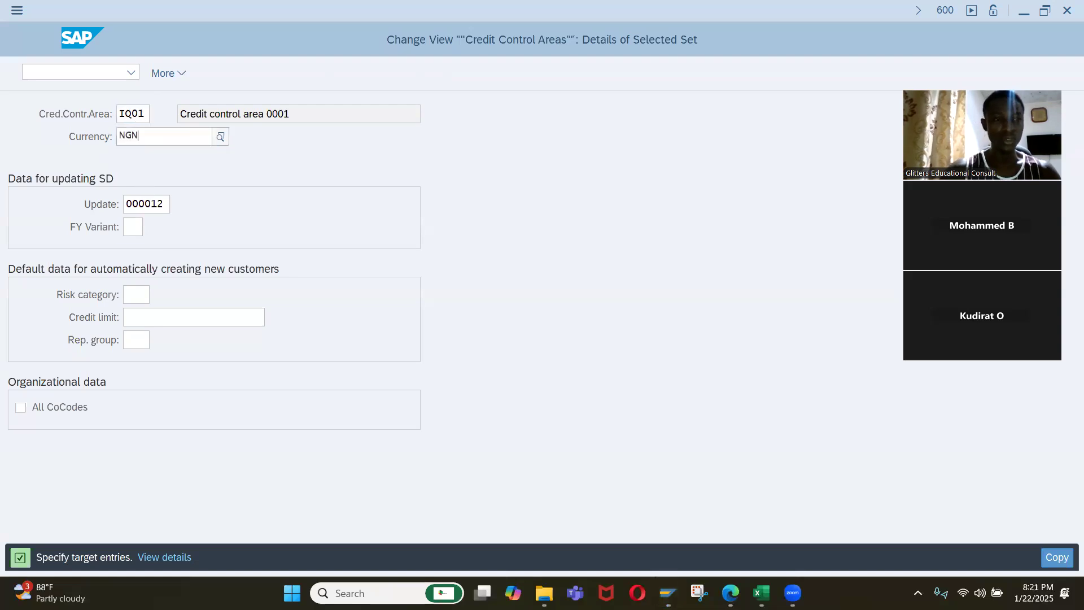
click(127, 203)
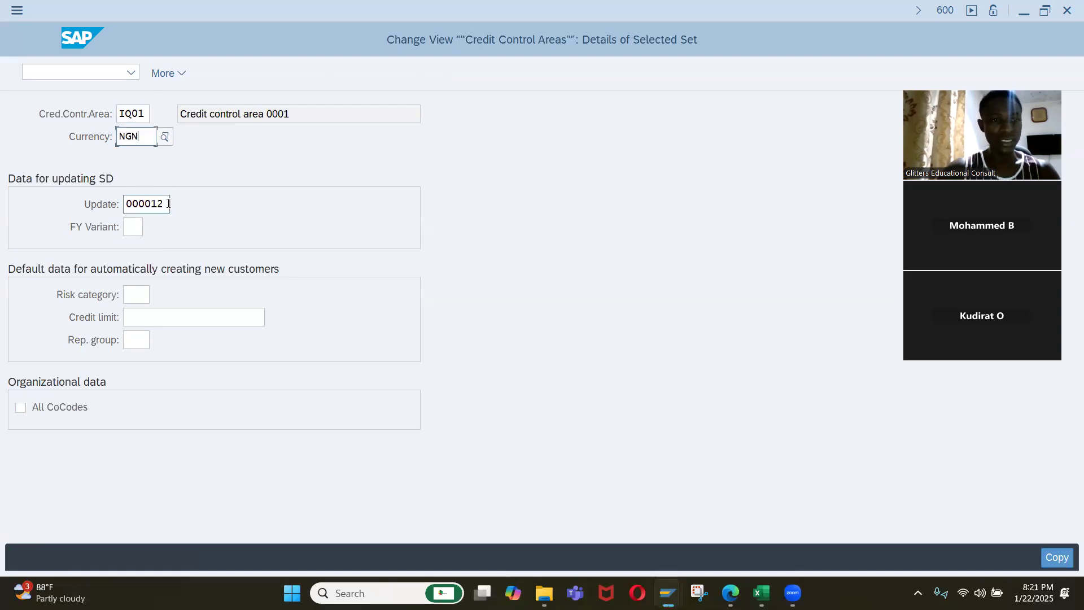
drag(112, 202, 104, 205)
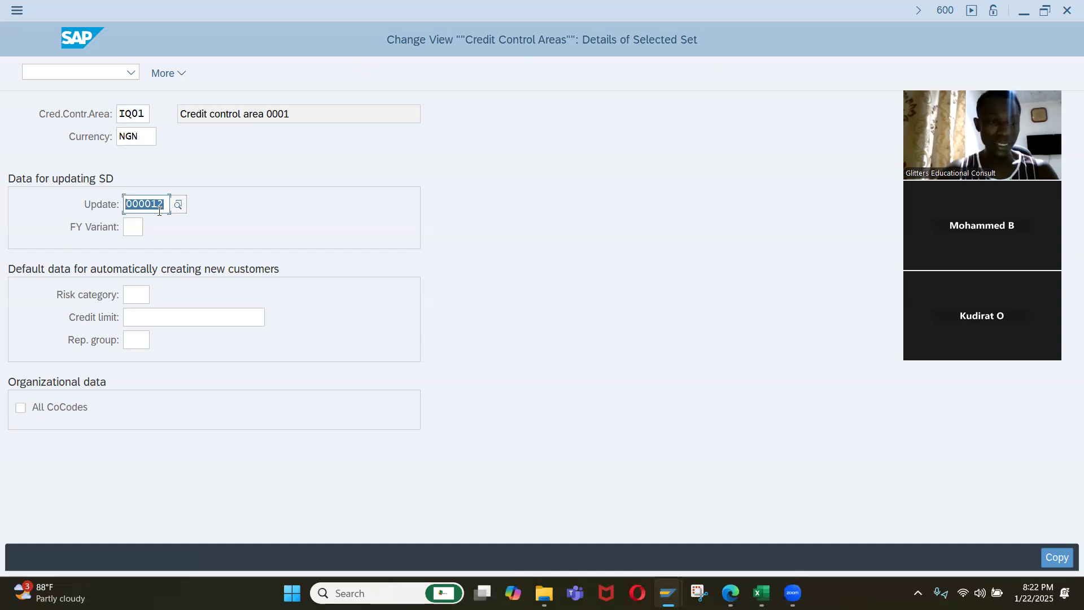
key(BackSpace)
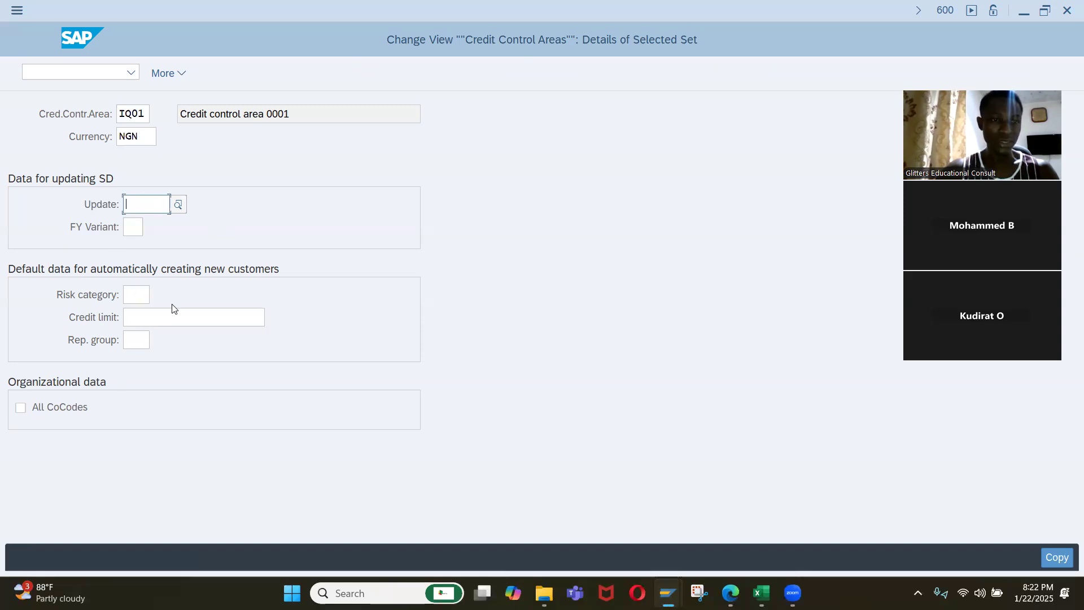
key(Return)
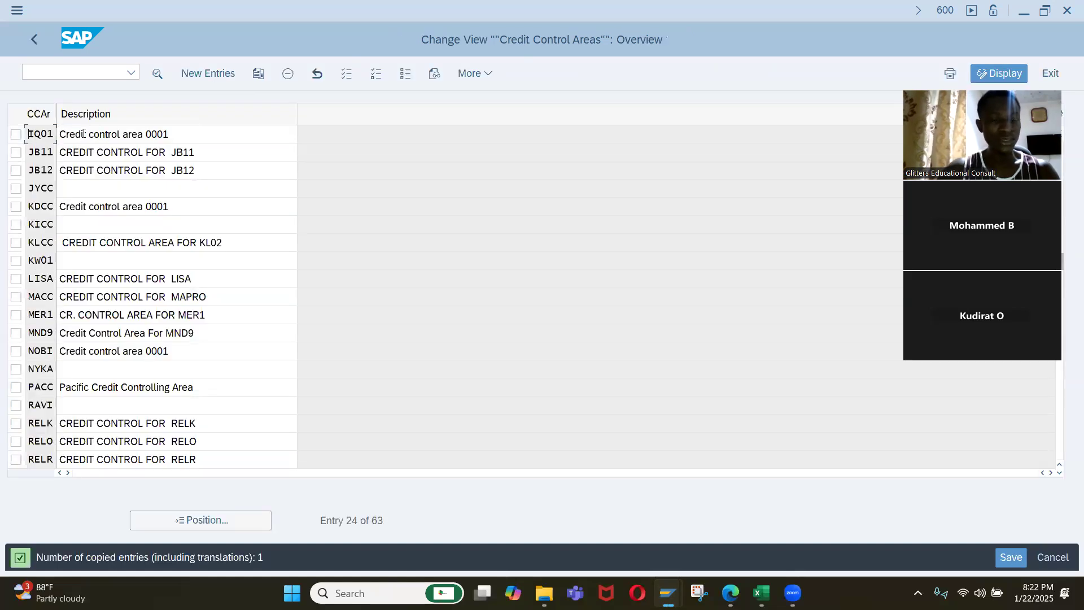
Change the IQ01 description to "Credit control area Iqrah" and save it in the customizing request for the Iqrah company setup.
click(147, 133)
key(shift+End)
key(BackSpace)
text(Iqrah)
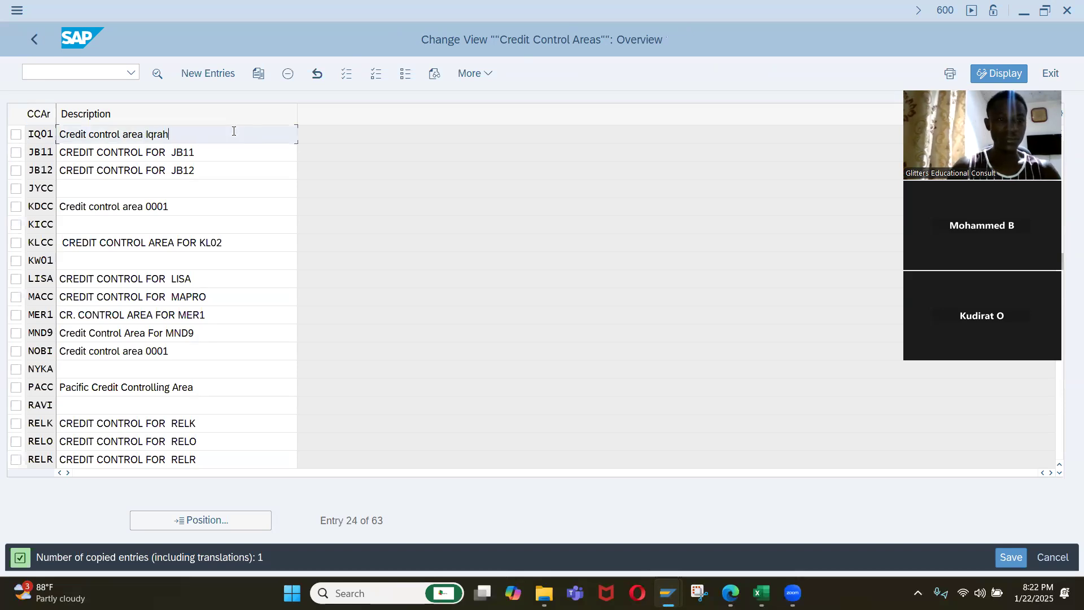
key(Return)
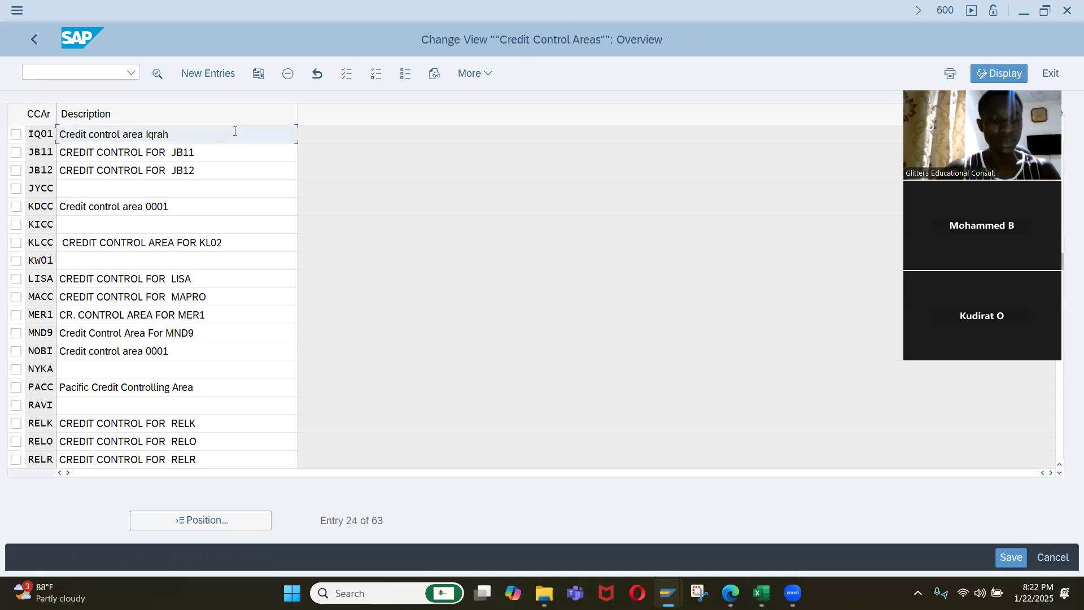
key(ctrl+s)
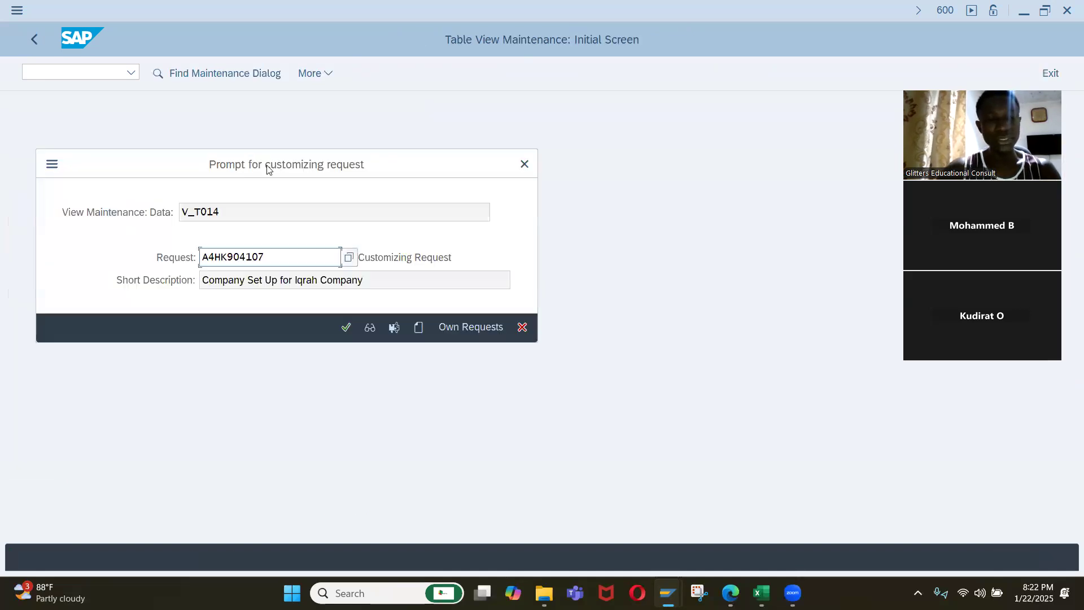
click(348, 327)
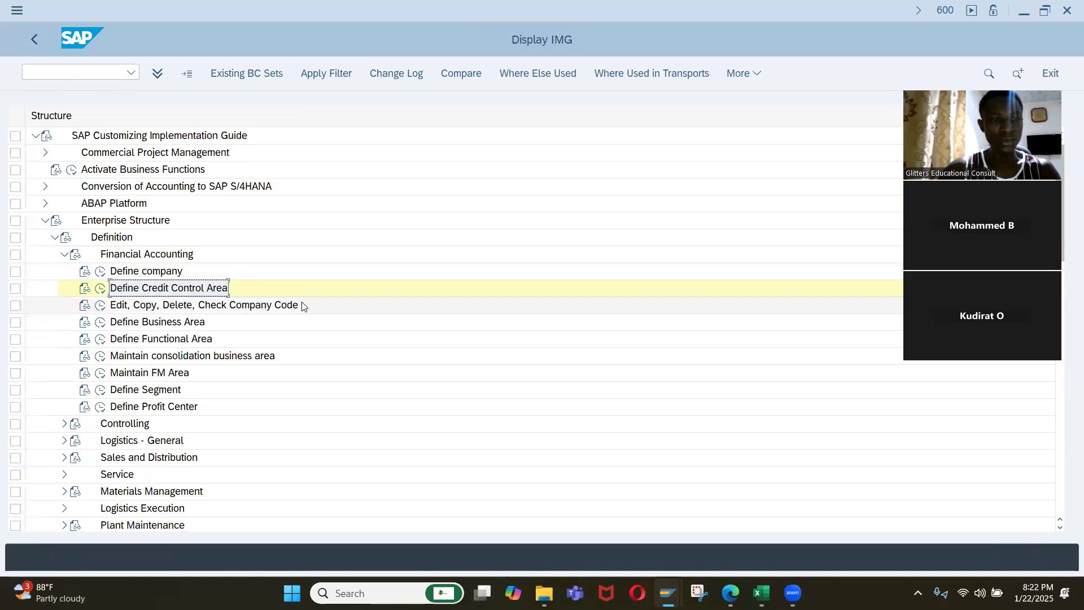
Create a new entry with company code IQ01 through the Edit Company Code Data activity.
click(102, 308)
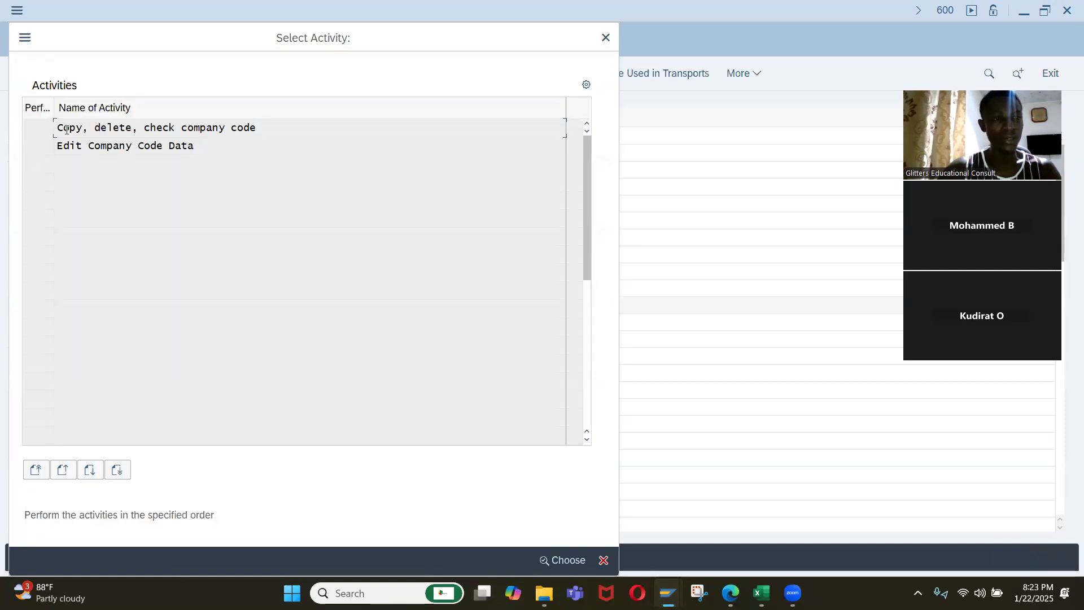
double_click(99, 145)
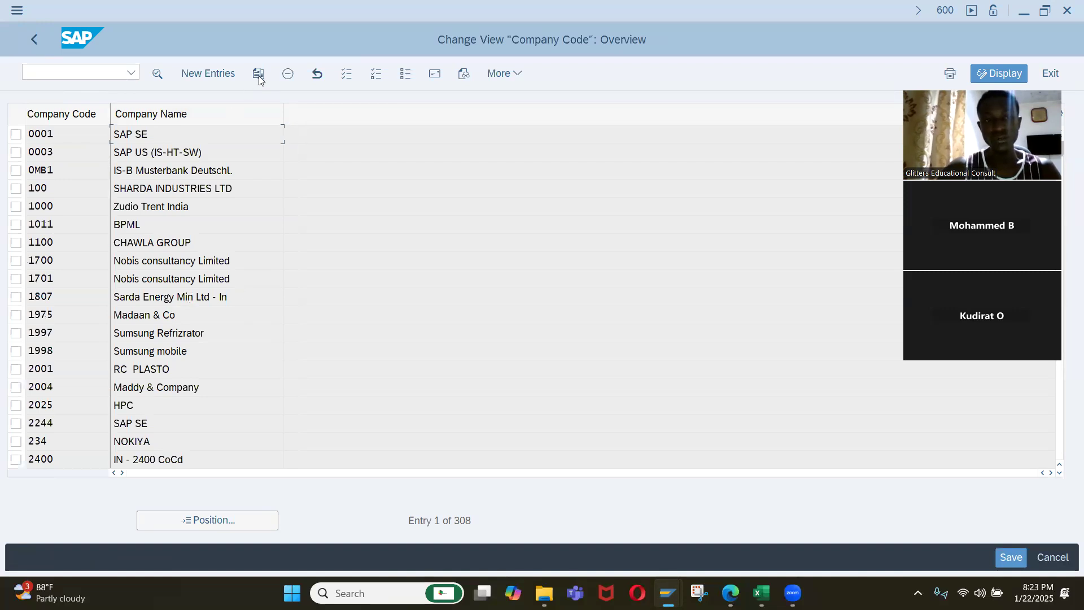
click(214, 75)
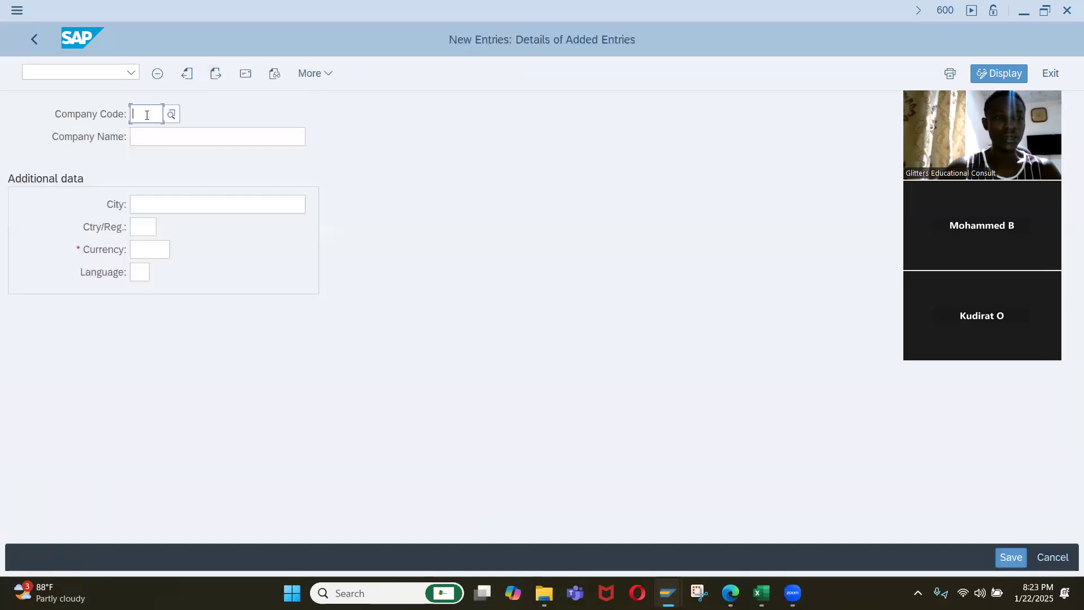
text(IQ01)
key(Tab)
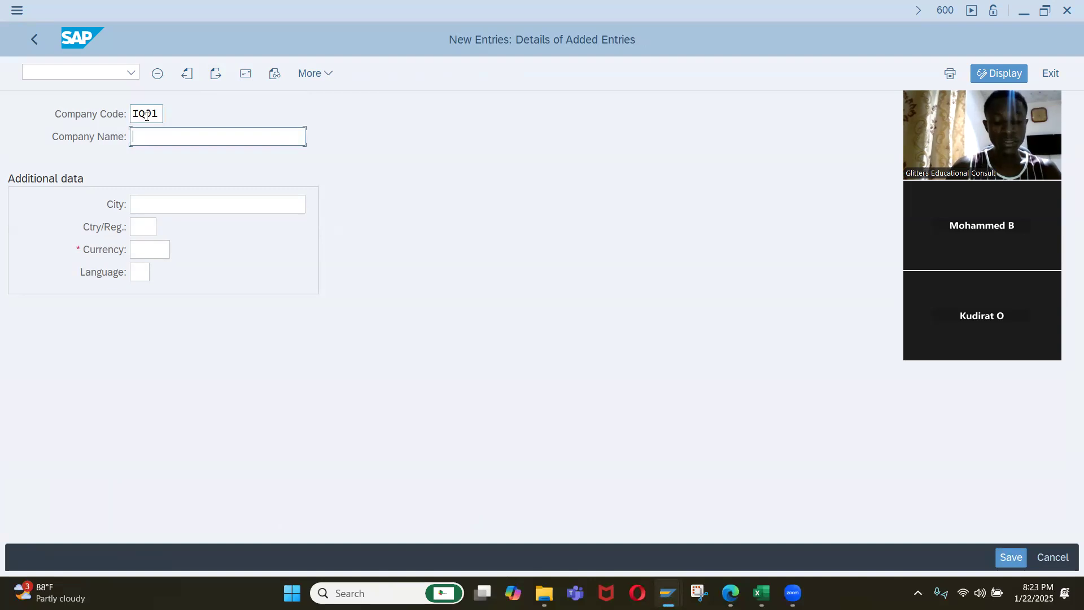
Set the company name of the new company code to "Iqrah consulting & Soluti".
text(Iqra)
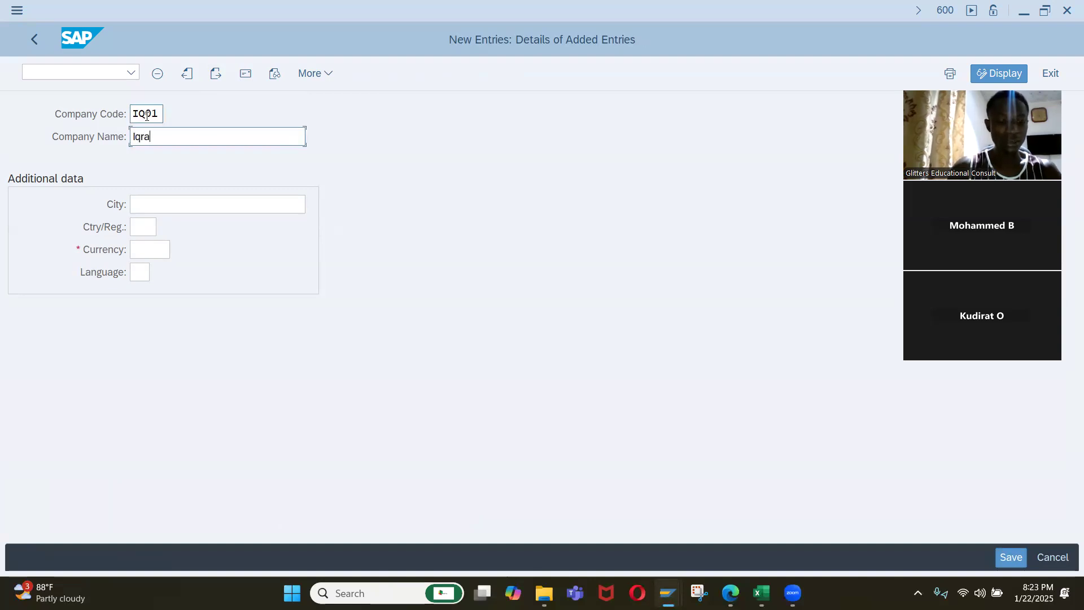
text(h consul)
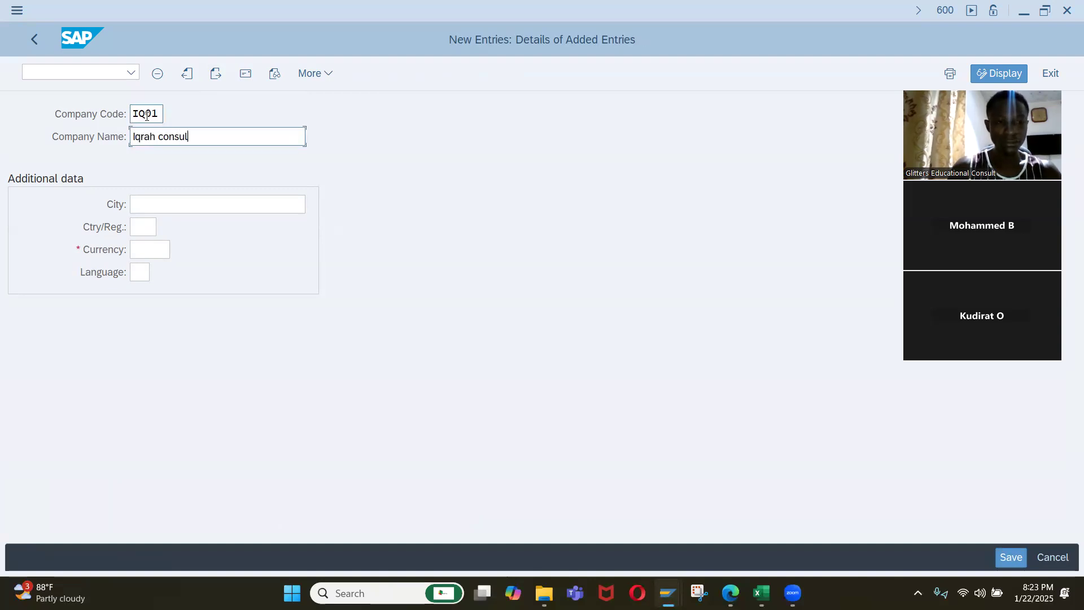
text(ting & Soluti)
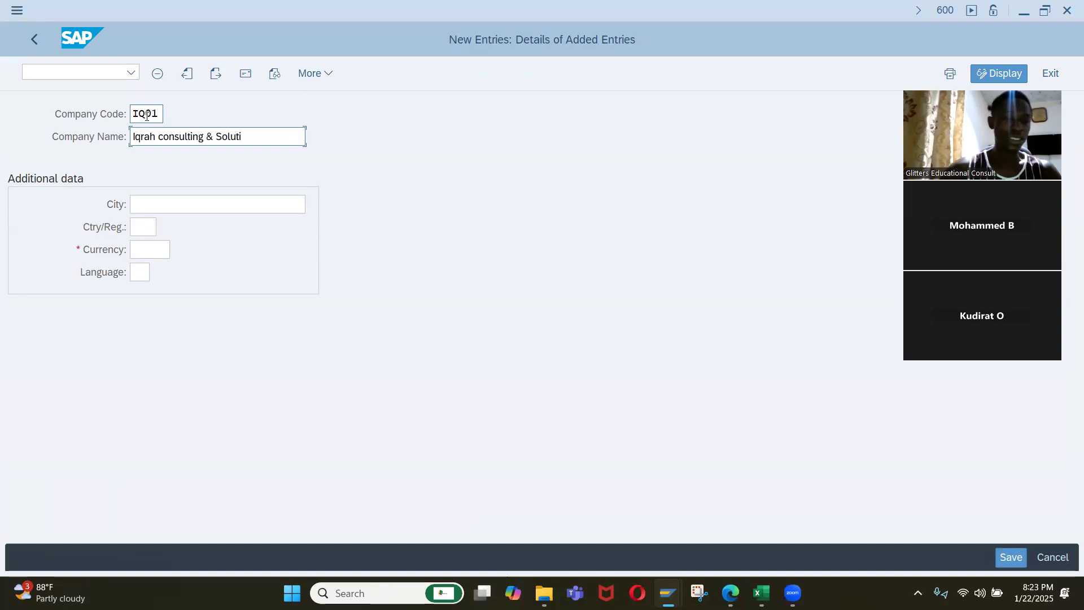
Enter the company code's city and set its country to NG, currency to NGN and language to EN.
click(145, 208)
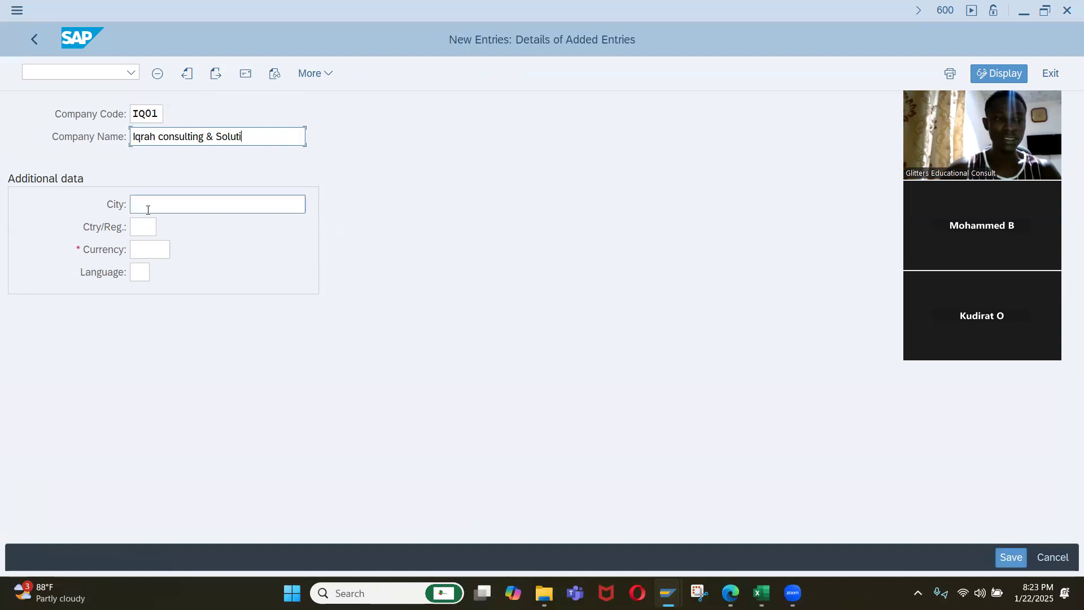
text(FCT)
key(Tab)
text(NG)
key(Tab)
text(NGN)
key(Tab)
text(E)
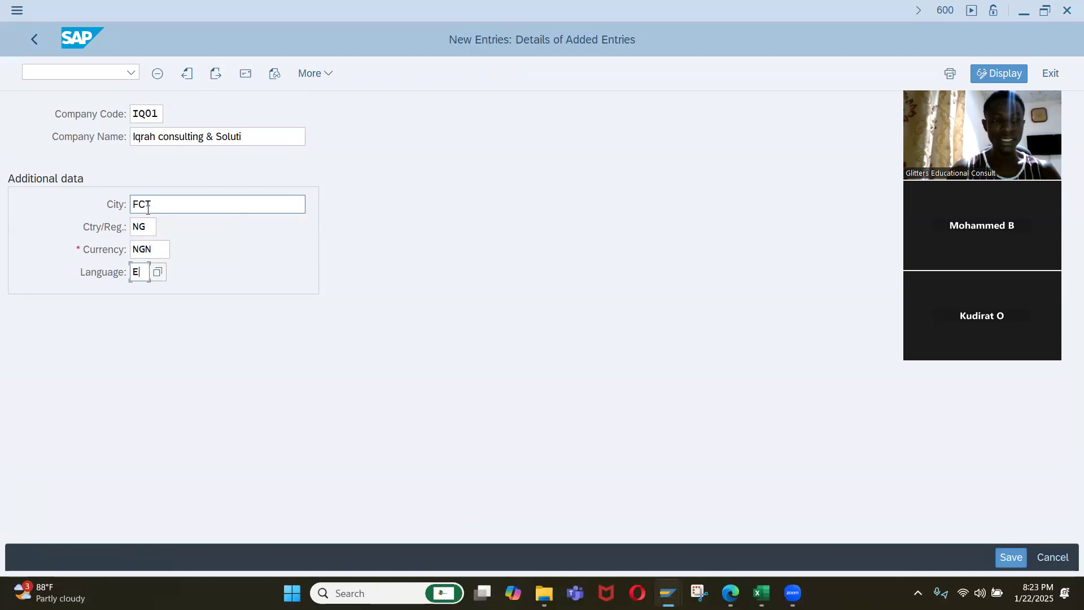
text(N)
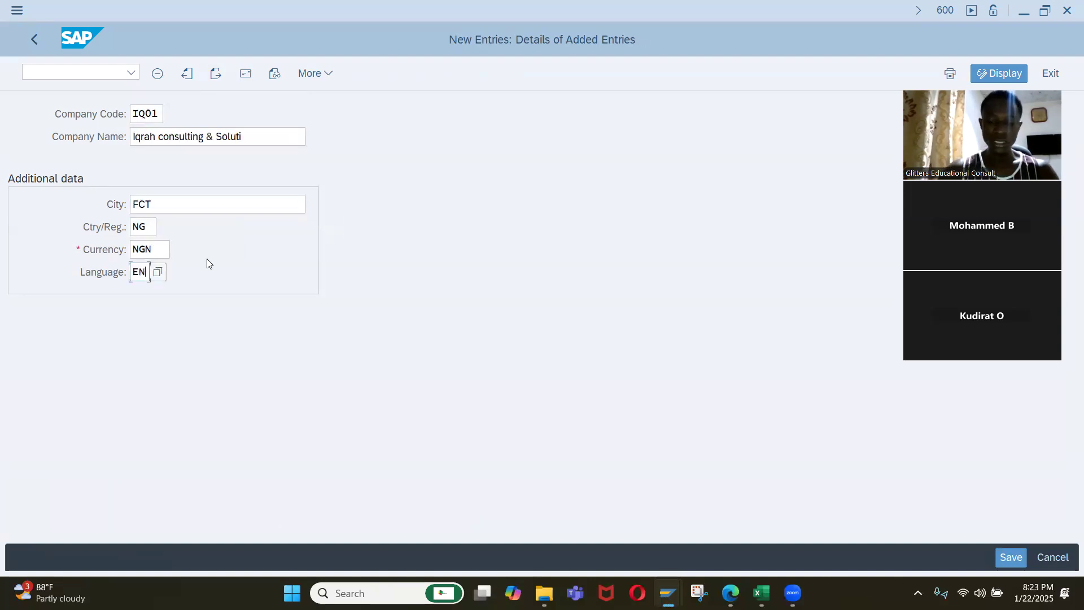
key(Return)
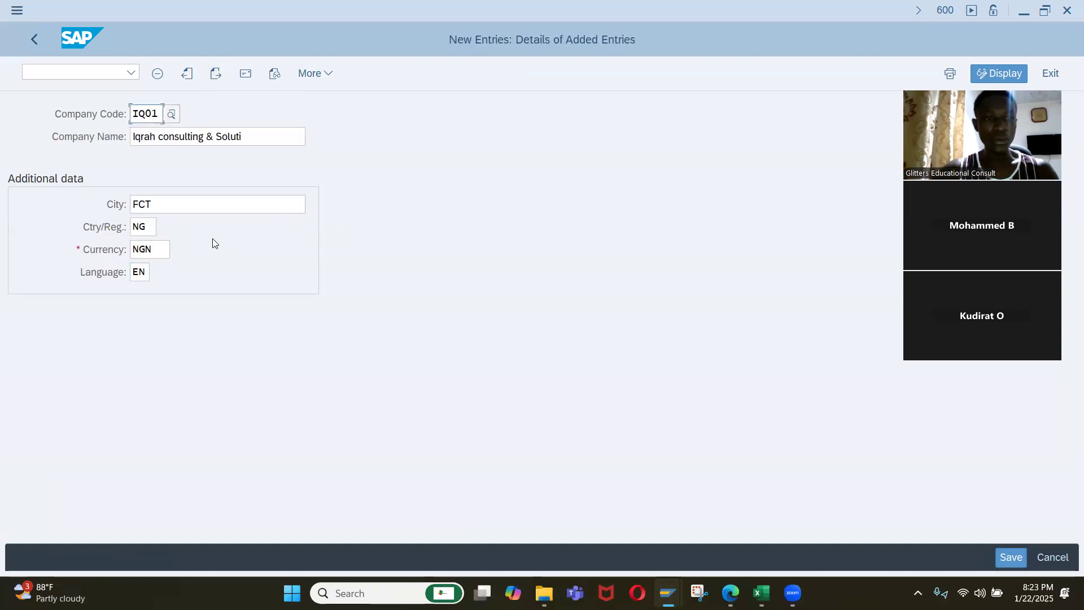
Save the new IQ01 company code entry and go to the name line of its address form.
click(1005, 553)
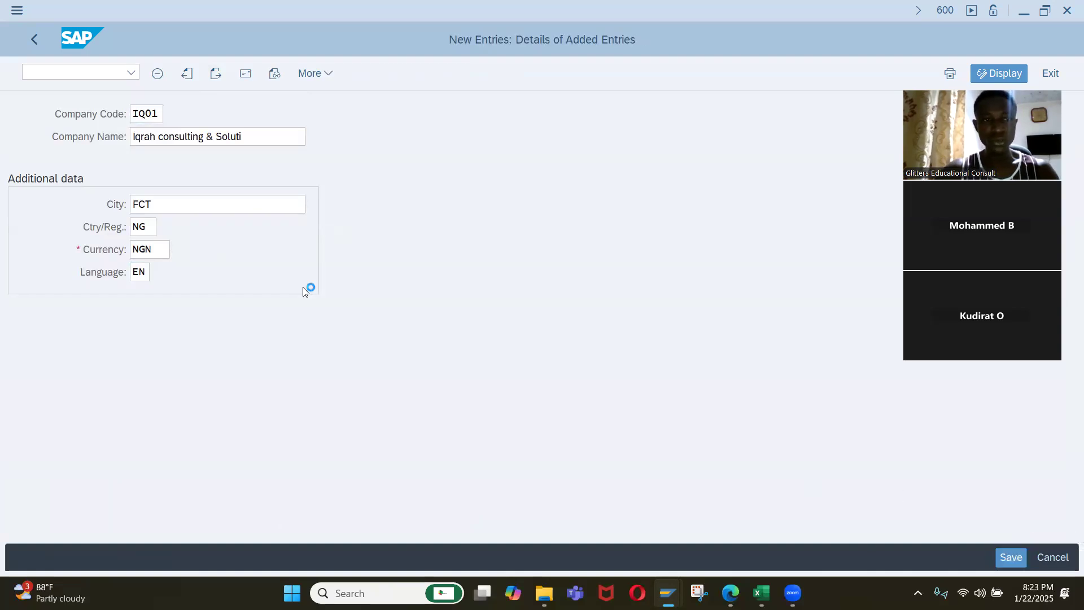
click(341, 135)
click(345, 147)
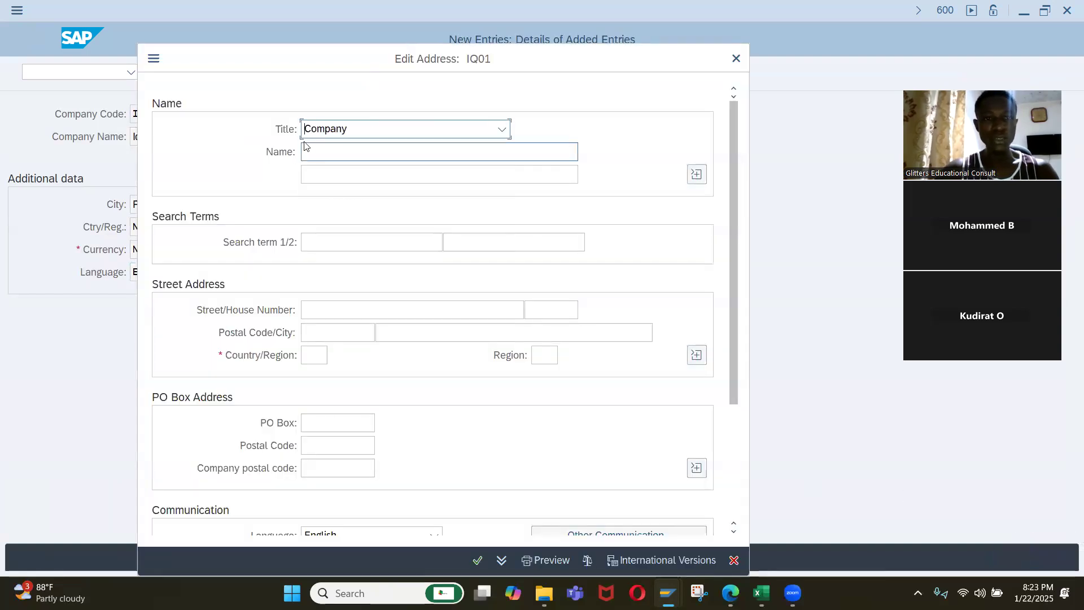
click(343, 151)
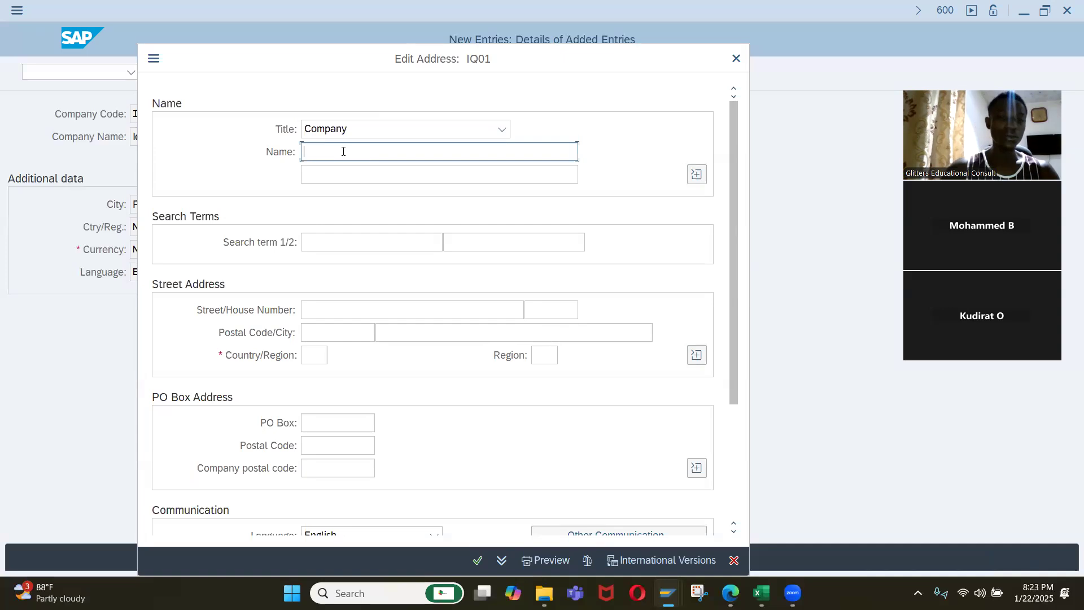
key(ctrl+v)
key(ctrl+a)
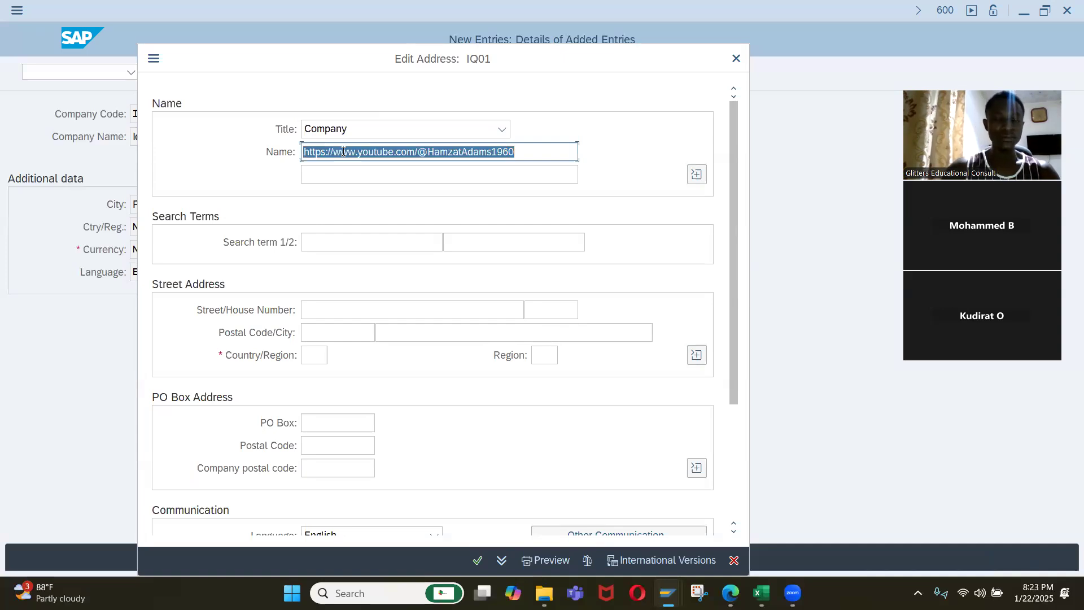
key(BackSpace)
Set the name in the company code's address to "Iqrah Consulting & Solution Limited".
text(I)
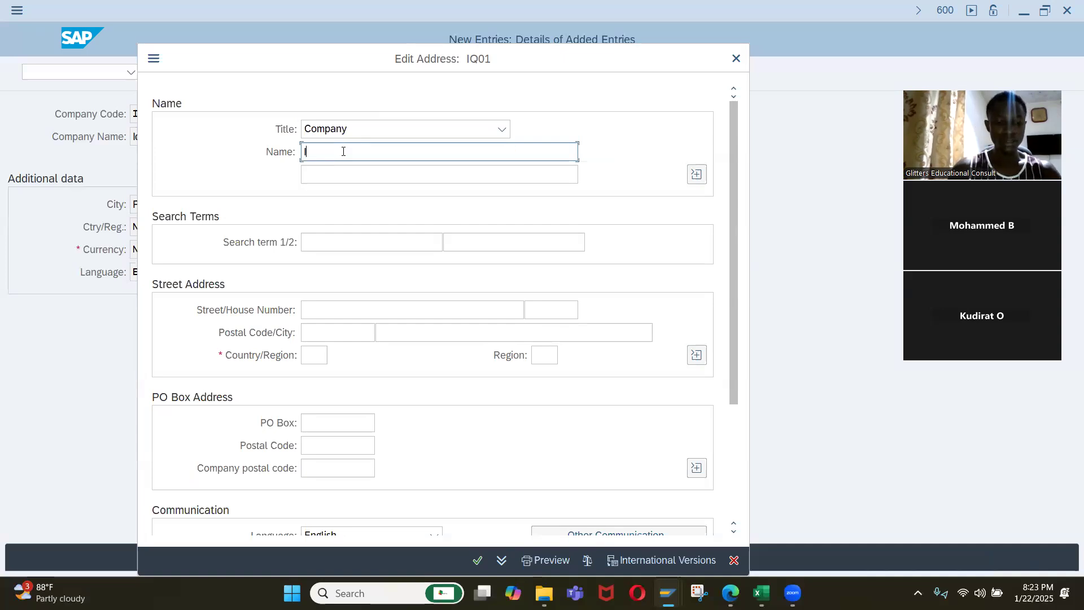
text(qrah Com)
key(BackSpace)
key(BackSpace)
key(BackSpace)
text(Consulting &)
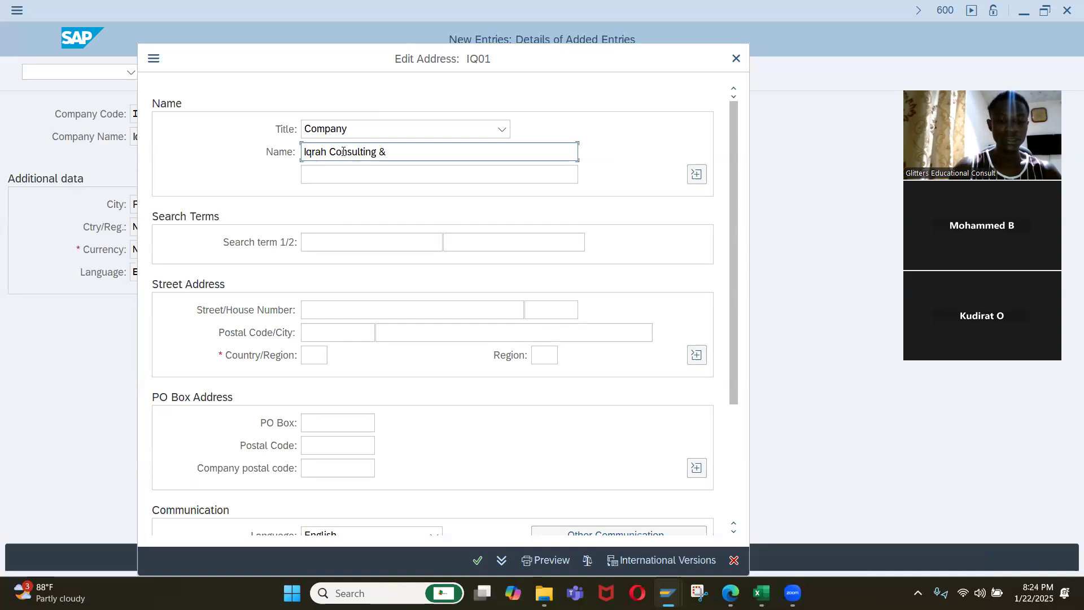
text( Solution Limu)
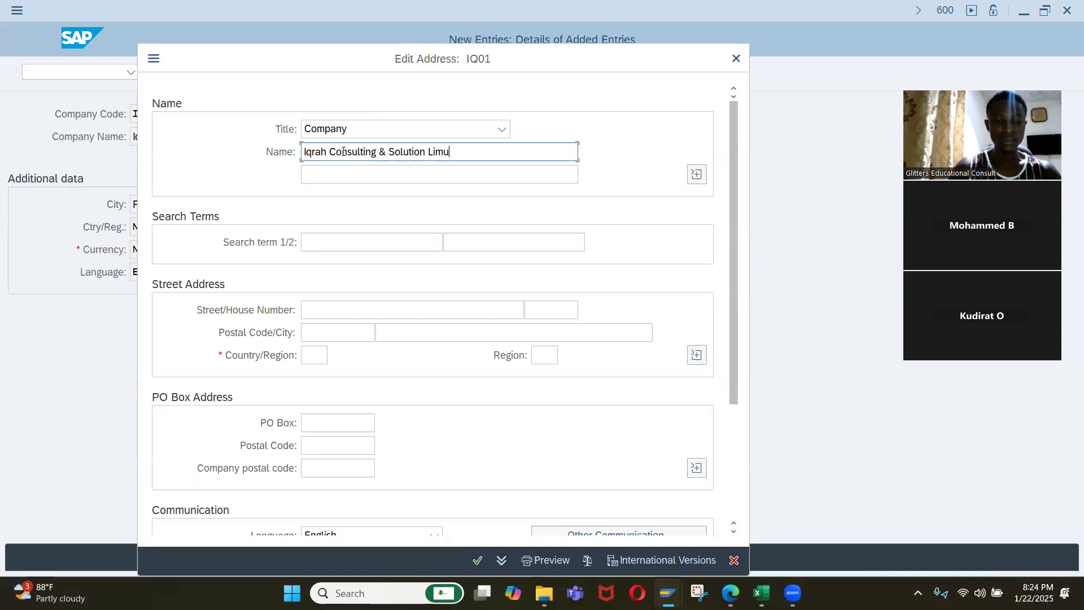
key(BackSpace)
text(ited)
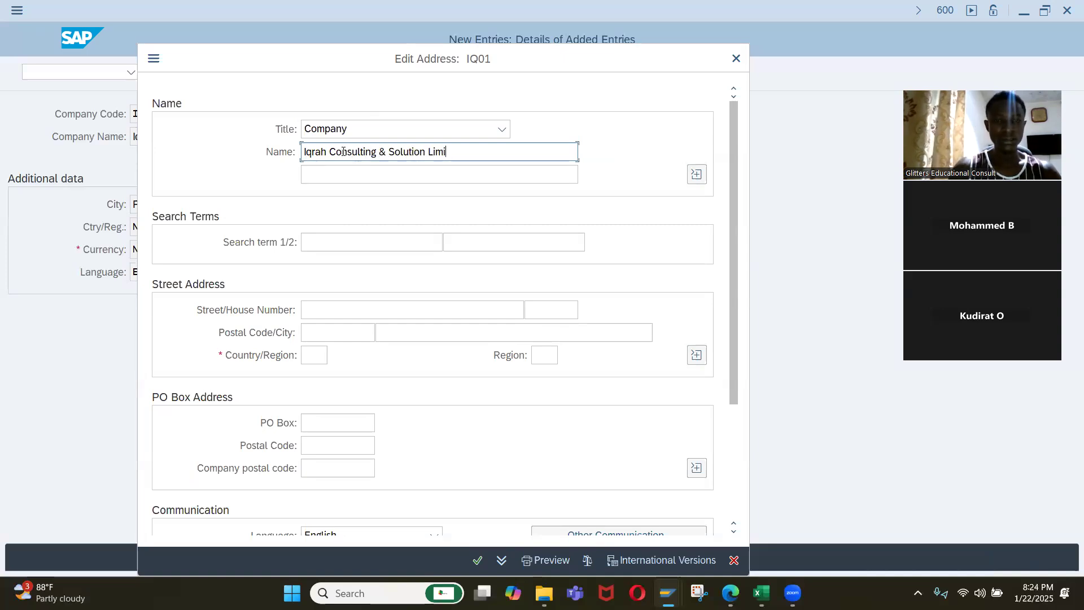
Set the first search term of the address to "Iqrah".
click(346, 243)
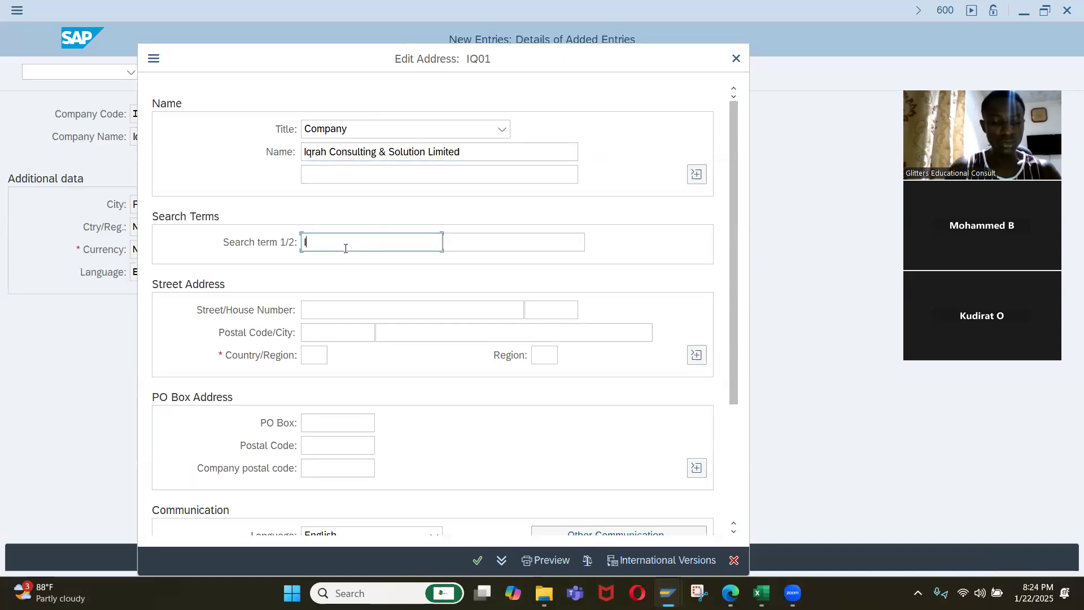
text(Iq)
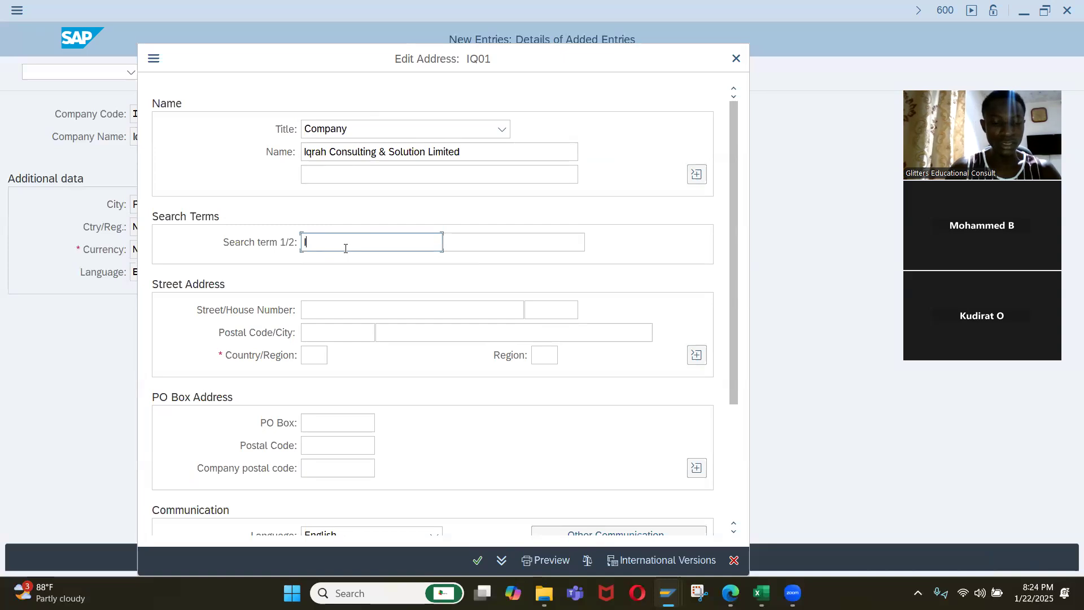
text(rah)
Fill in the company's street and house number in the street address.
click(326, 307)
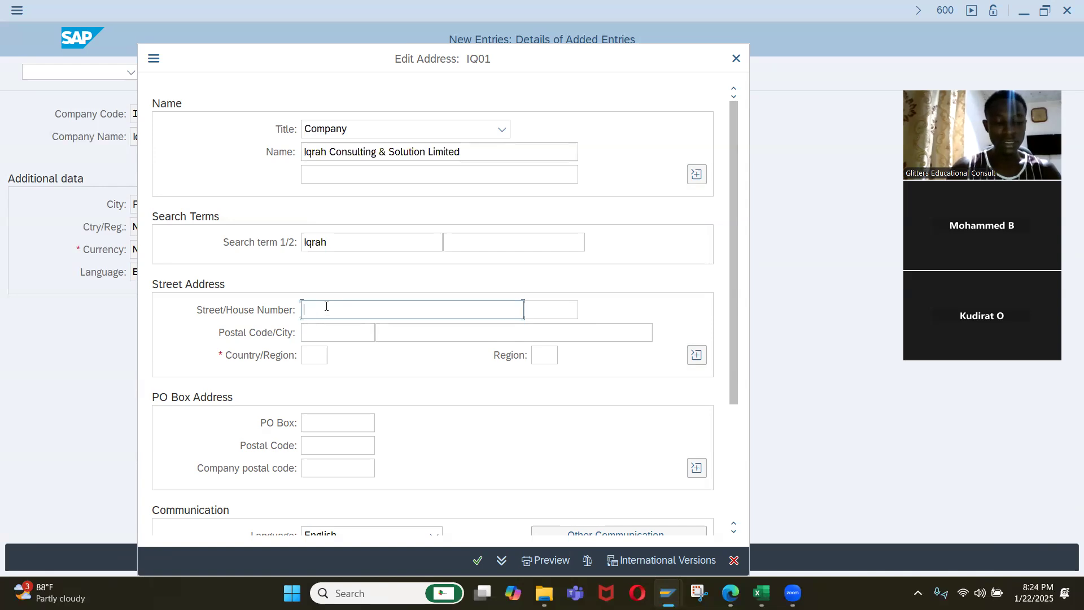
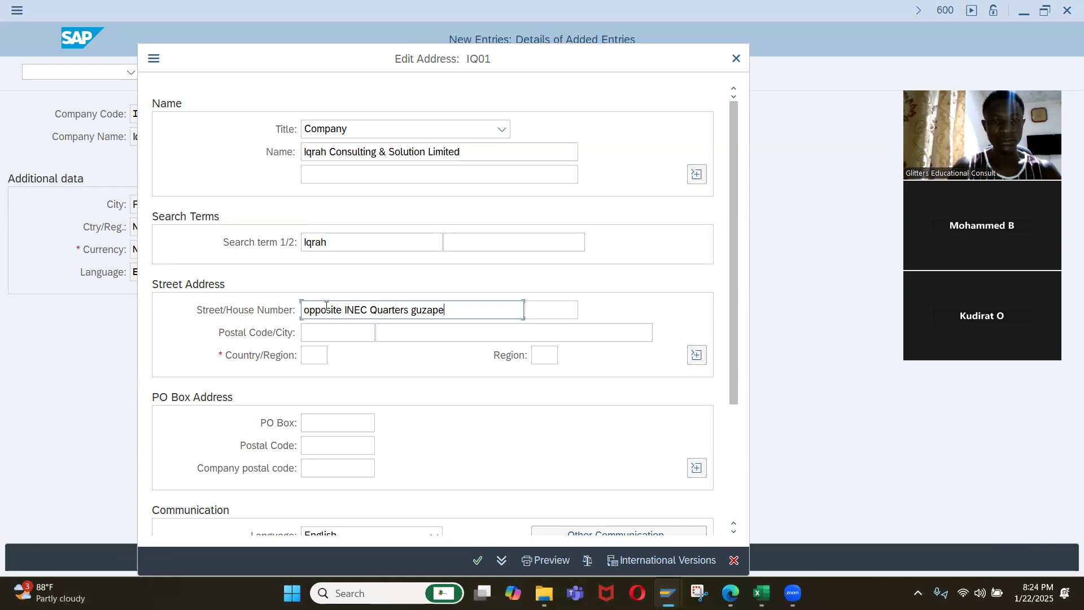
key(Tab)
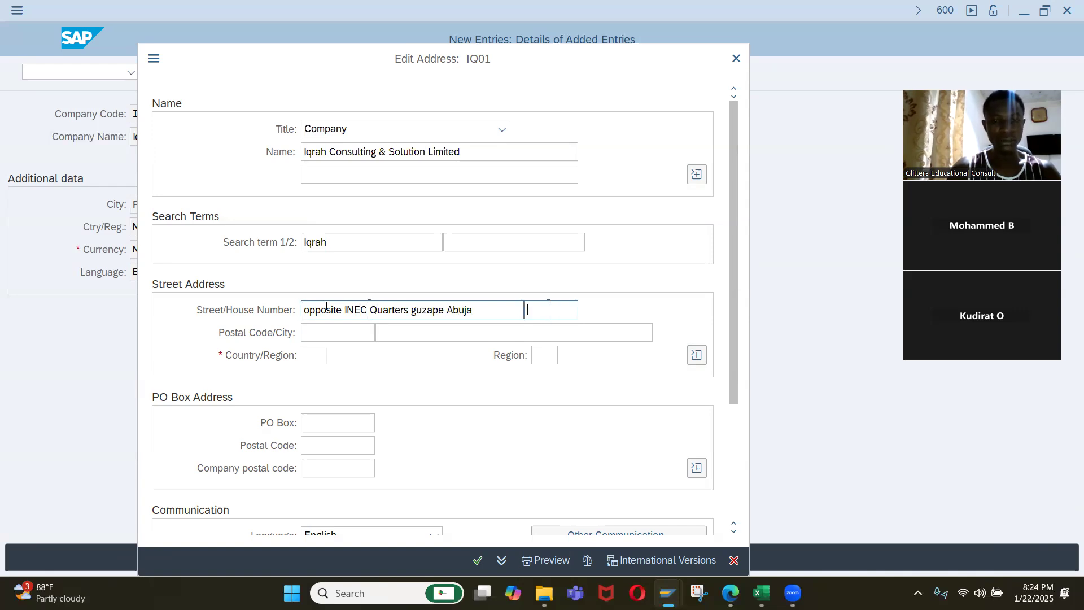
Fill in the postal code and city of the street address and set its country to NG with the matching region.
key(Tab)
key(Down)
key(Down)
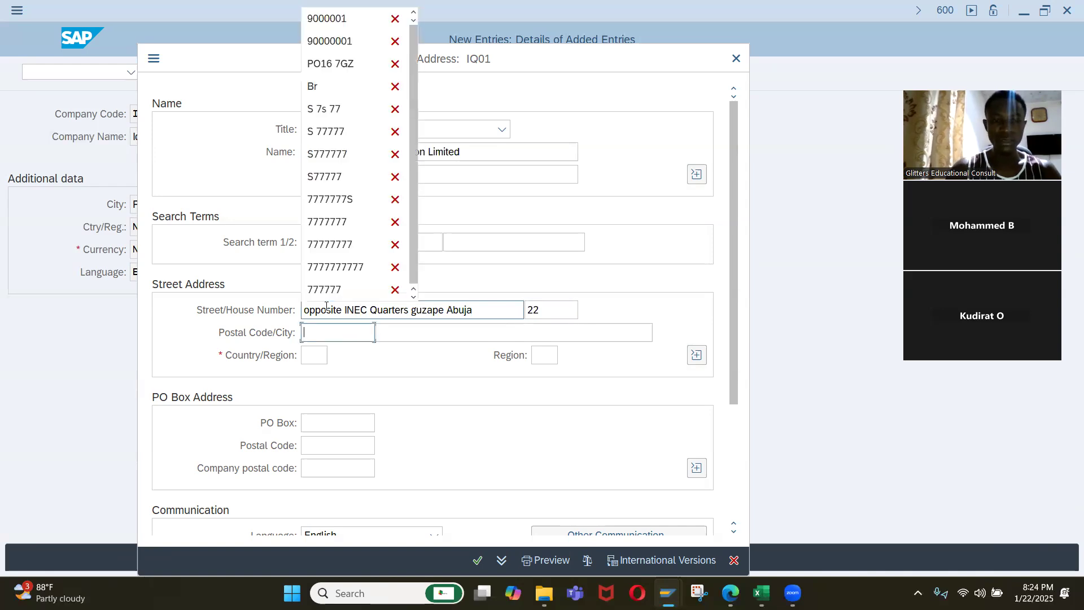
key(Return)
key(Tab)
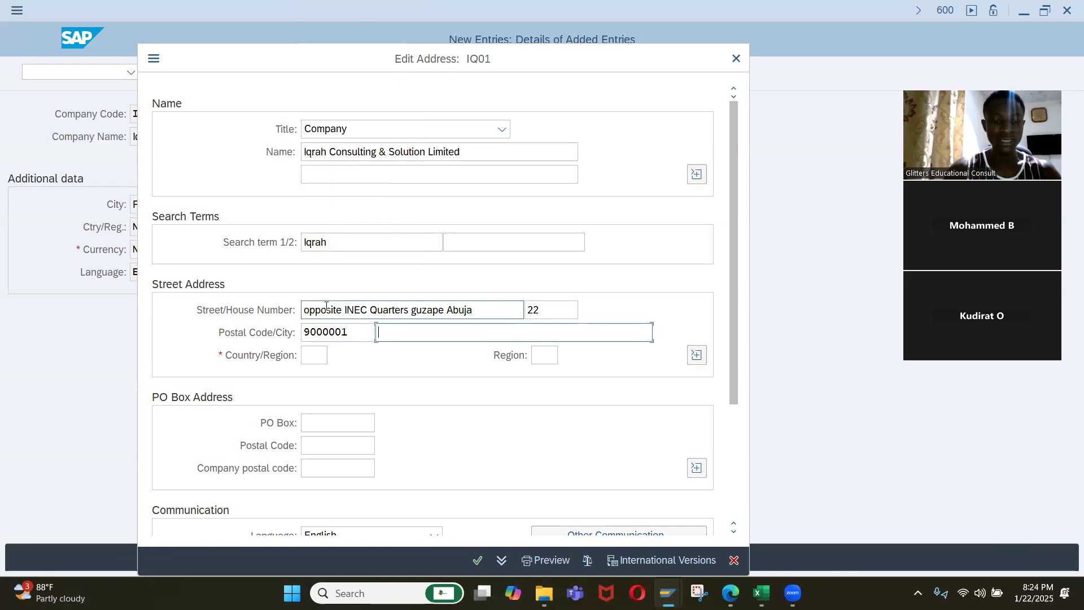
text(FCt)
key(Tab)
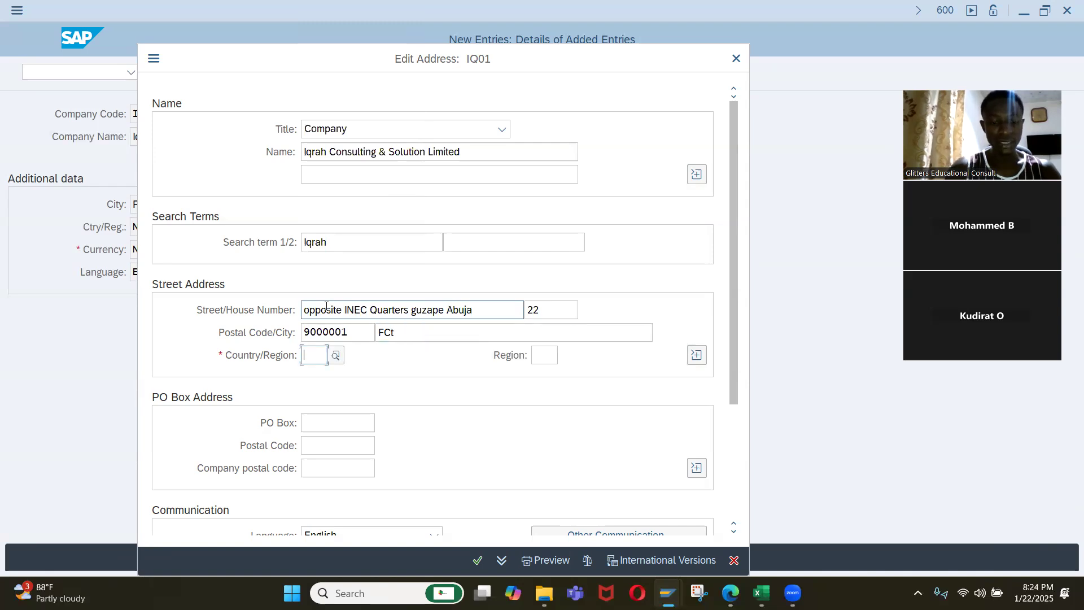
text(NG)
key(Tab)
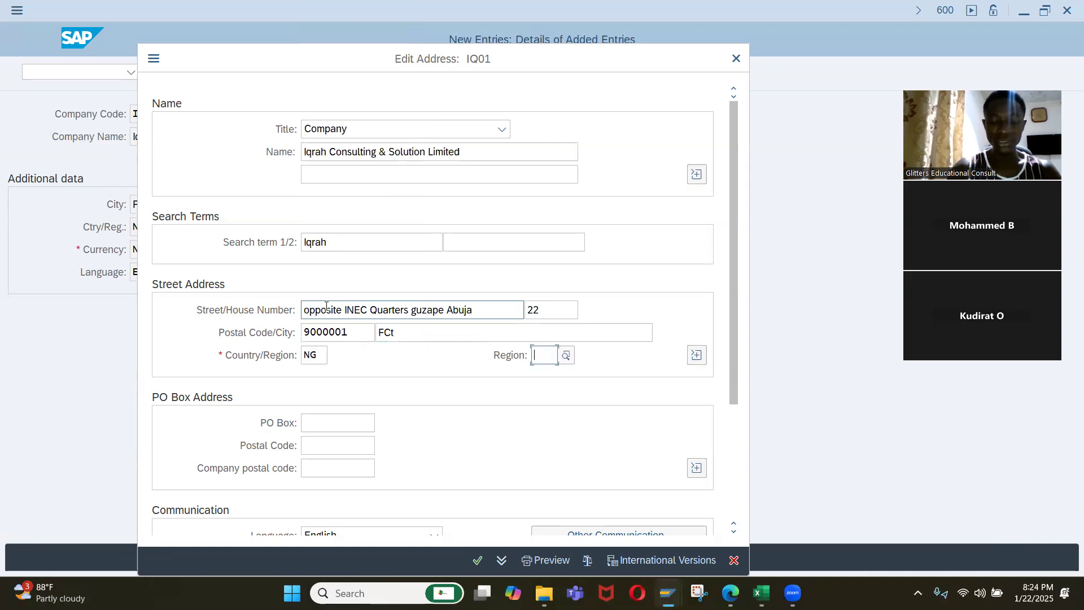
text(Fc)
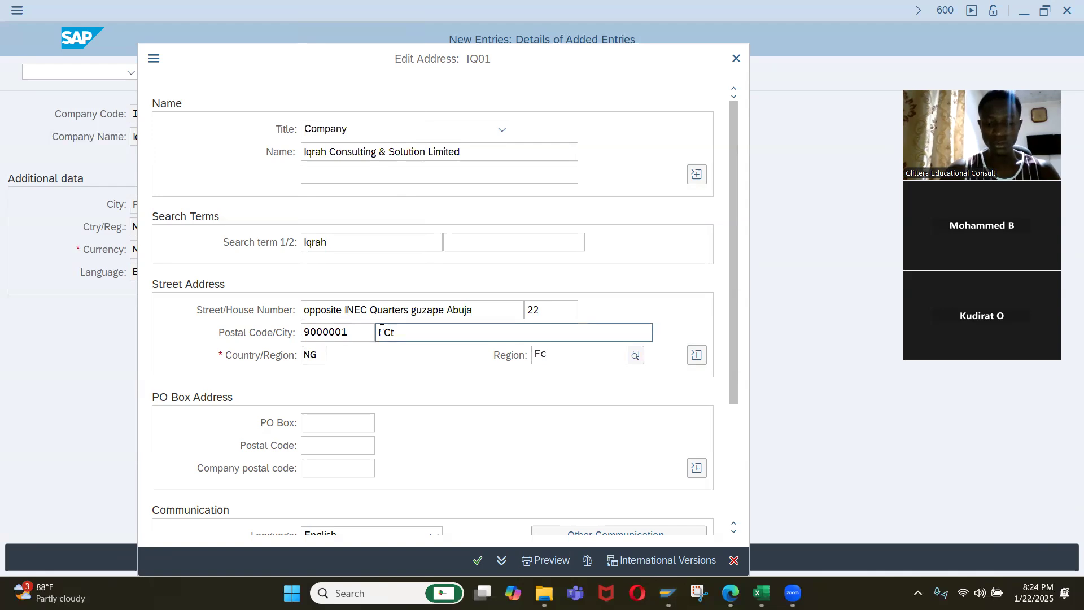
Confirm the address, record it in the "Company Set Up for Iqrah Company" customizing request and return to the activity selection.
key(Return)
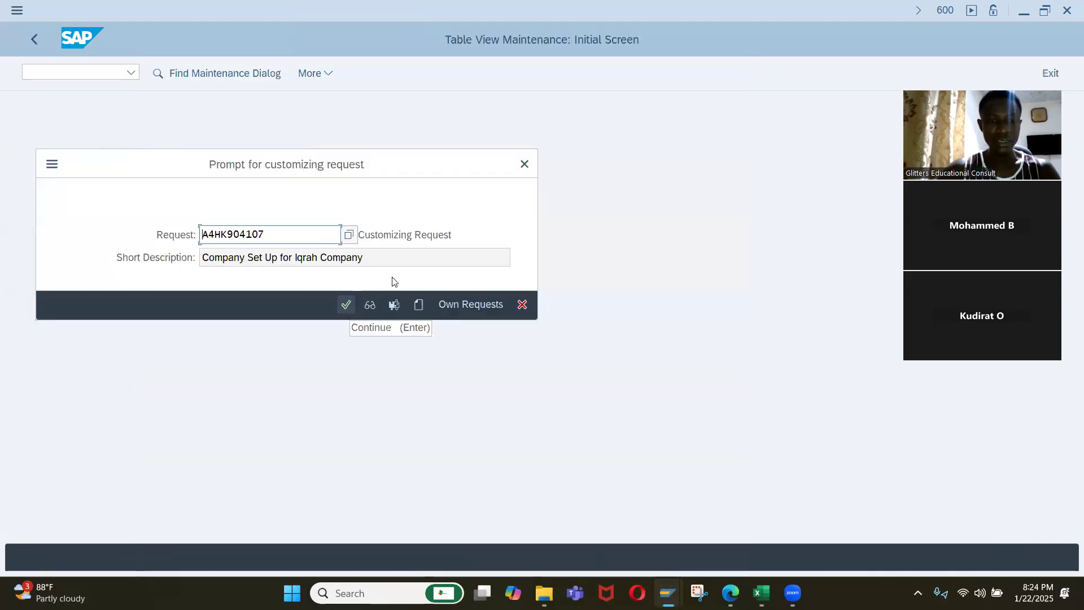
click(346, 305)
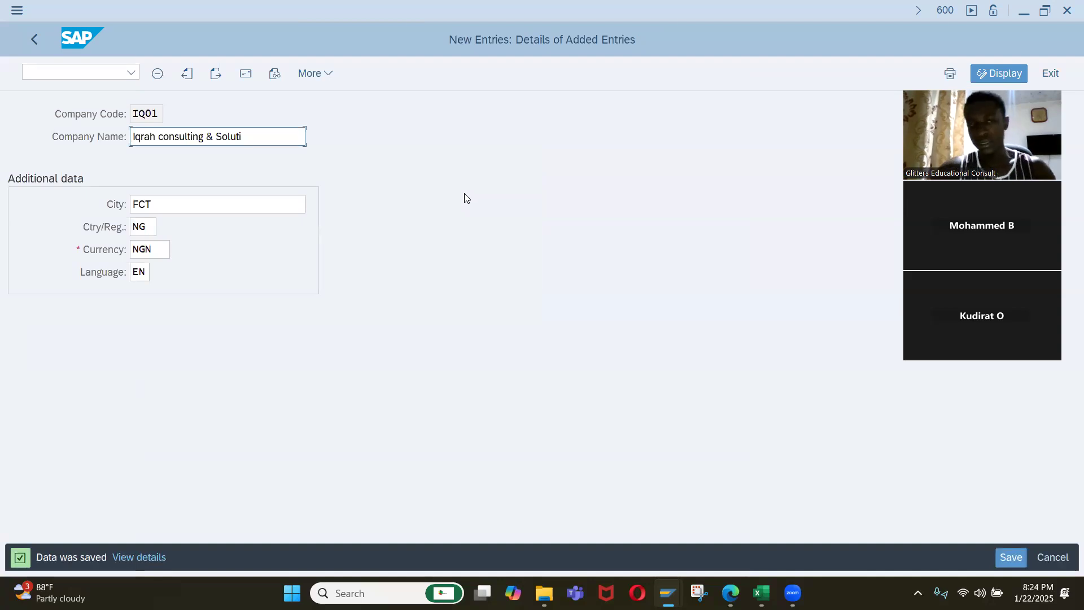
click(39, 40)
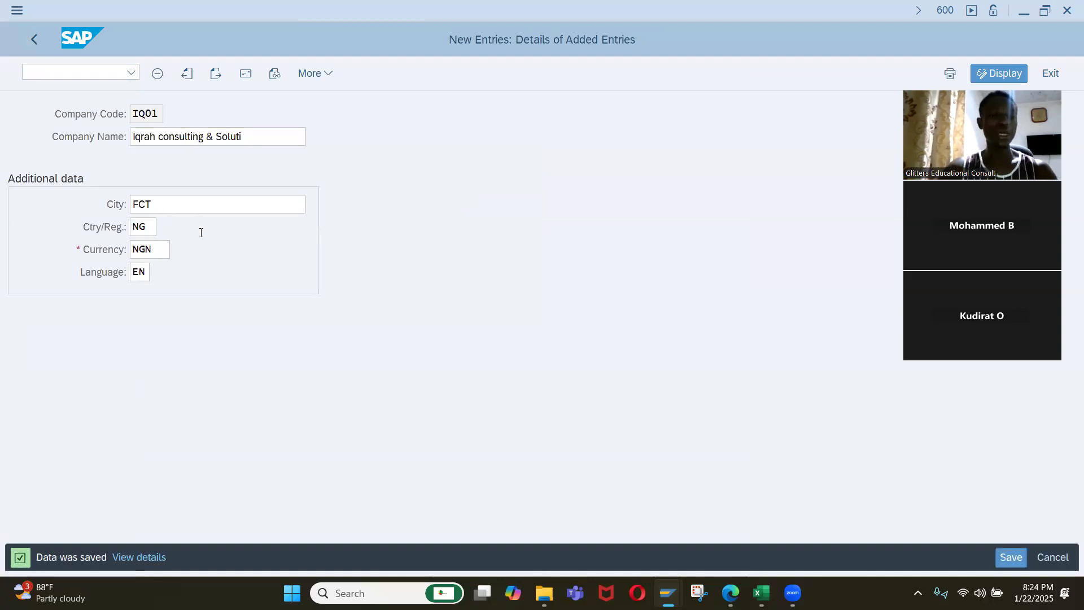
click(38, 41)
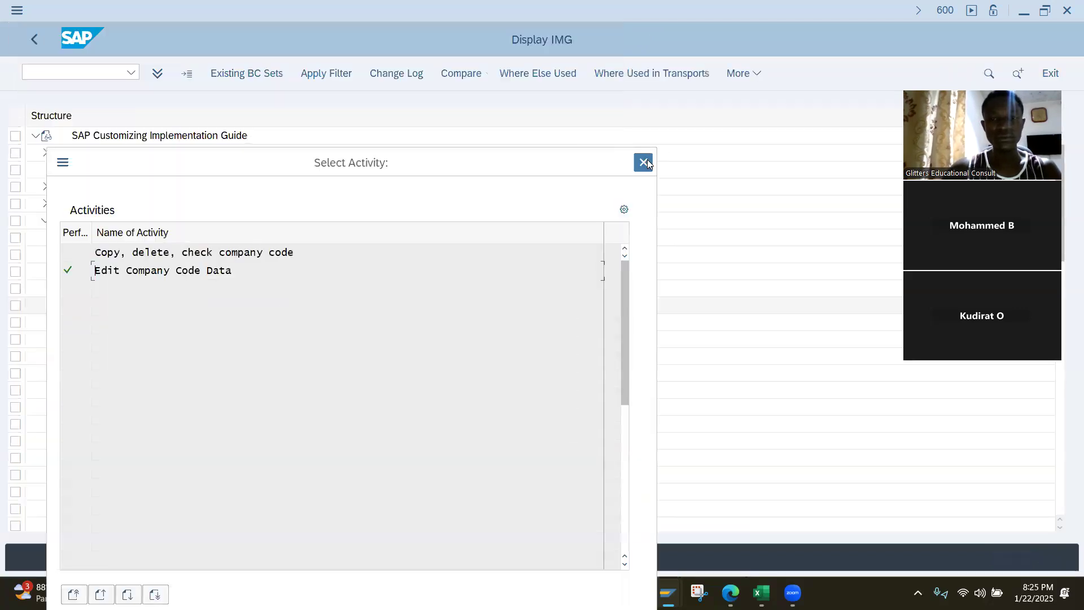
click(644, 162)
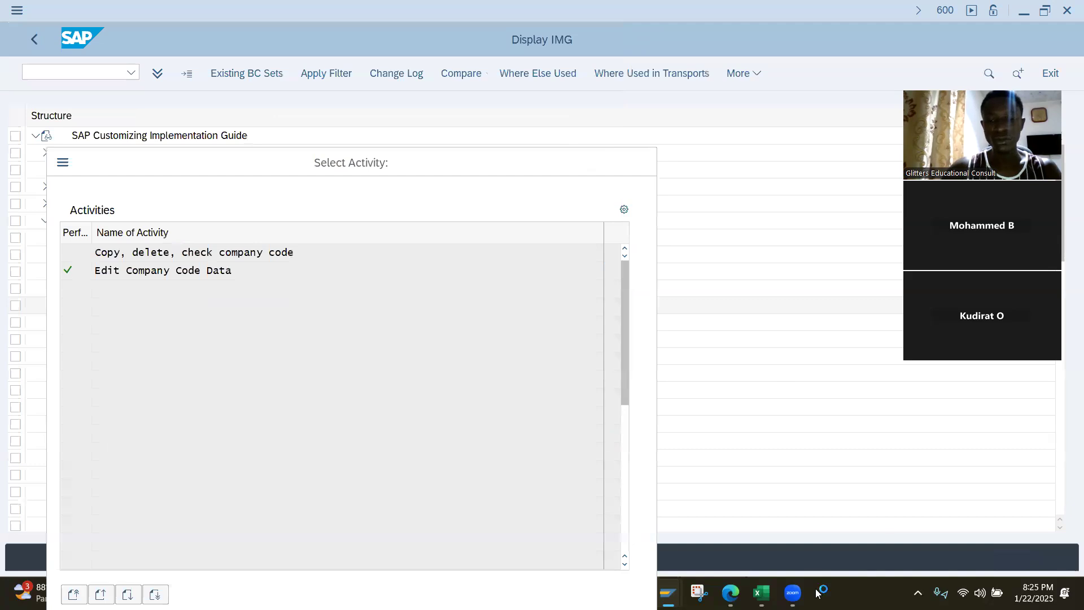
Switch to the Excel task list and insert an empty row above "Define a company code".
key(alt+Tab)
click(327, 295)
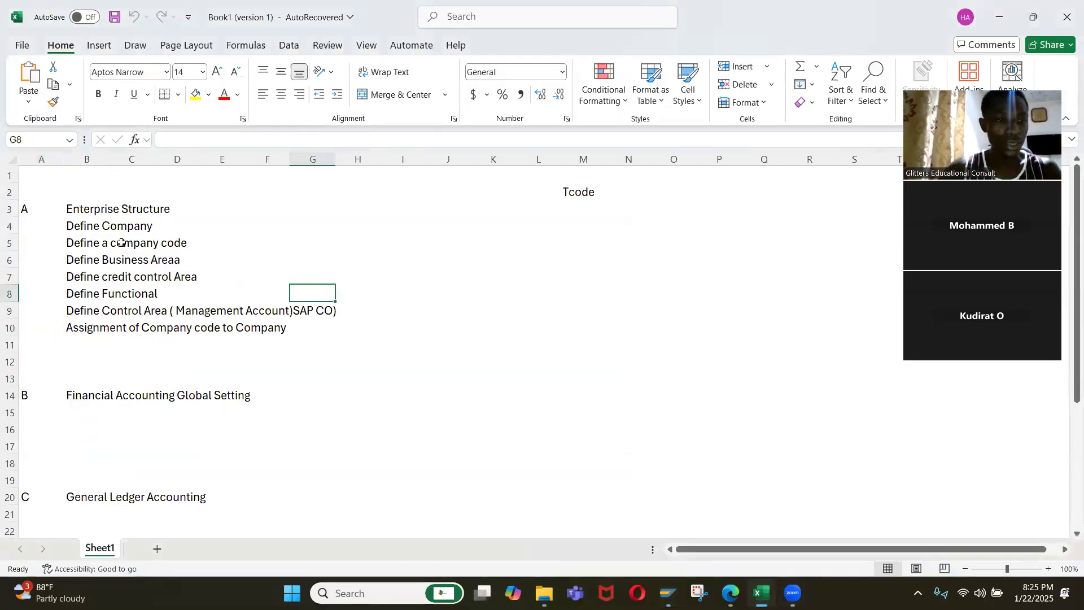
click(73, 246)
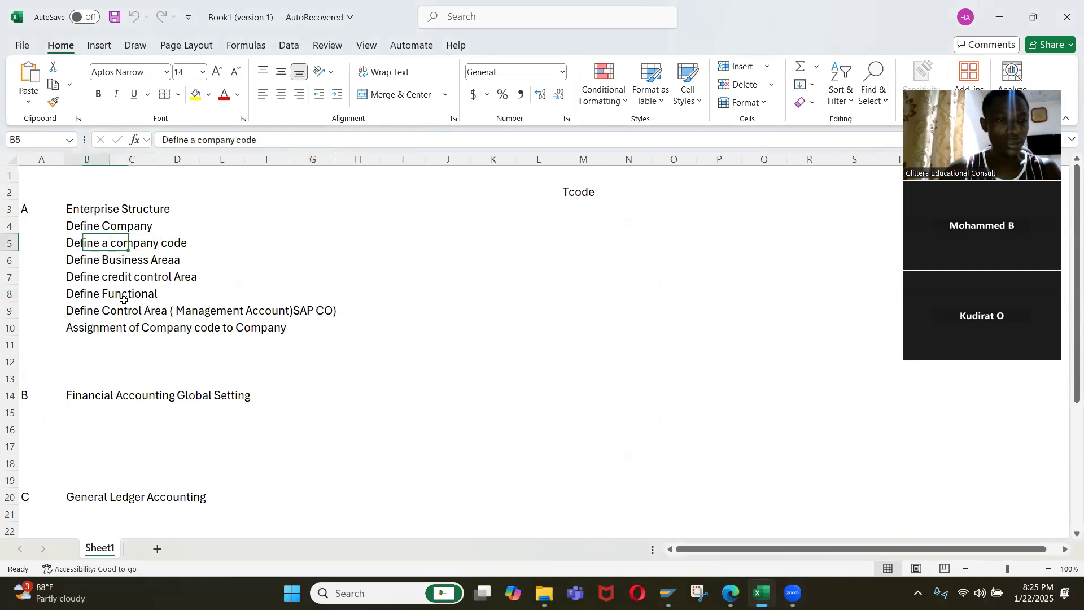
key(shift+space)
key(ctrl+shift+equal)
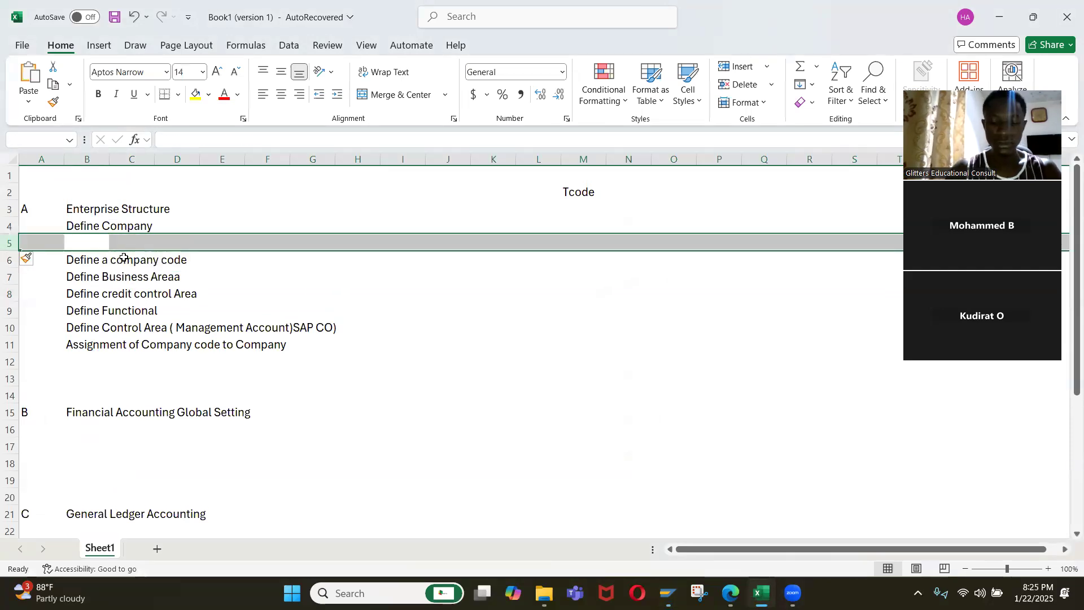
Move "Define credit control Area" into the empty row directly below "Define Company".
key(Down)
key(Down)
Delete the empty row between "Define Business Areaa" and "Define Functional".
key(Down)
key(Down)
key(Up)
key(ctrl+x)
key(Up)
key(Up)
key(Up)
key(ctrl+v)
key(Down)
key(Down)
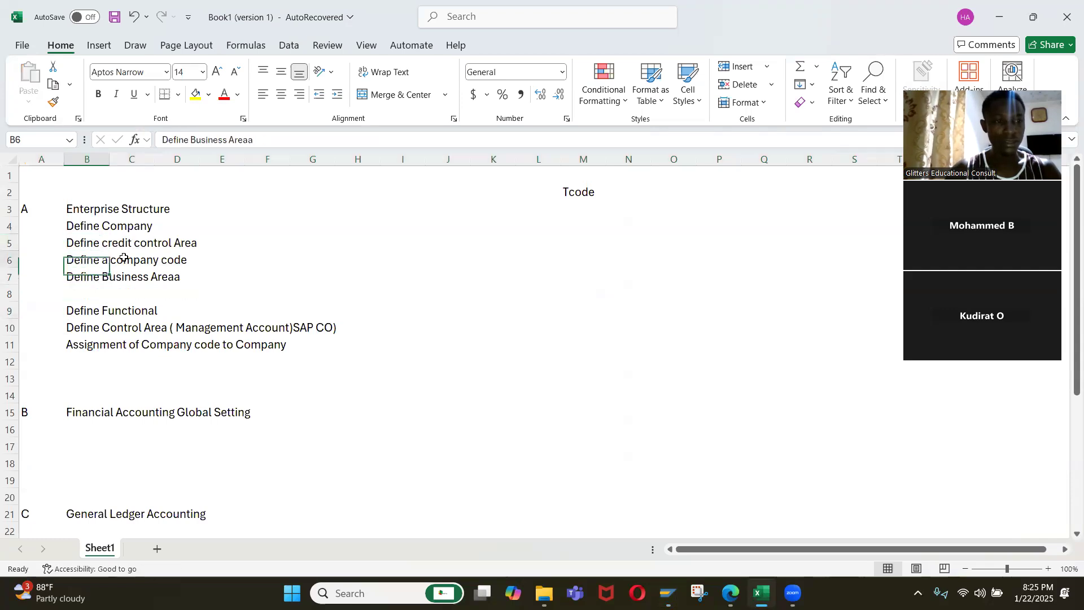
key(Up)
key(Down)
key(Down)
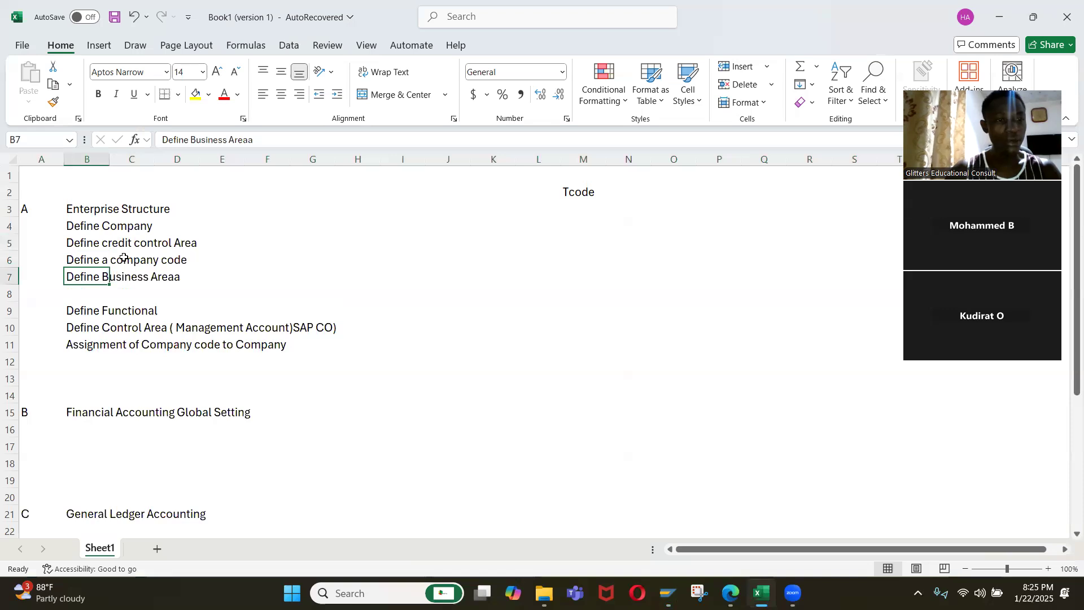
key(Down)
key(shift+space)
key(shift+Down)
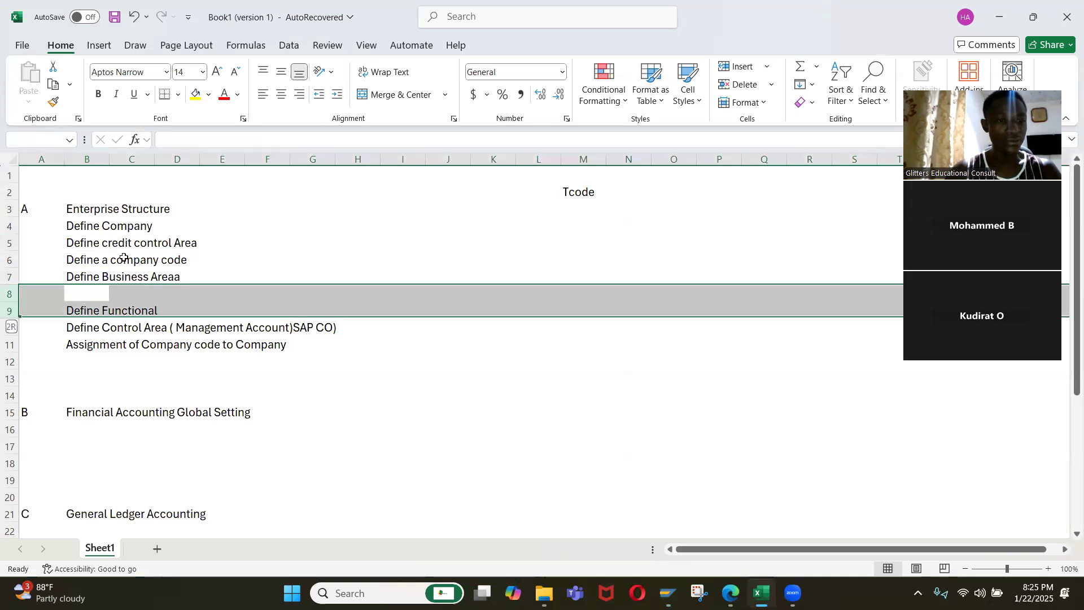
key(shift+Up)
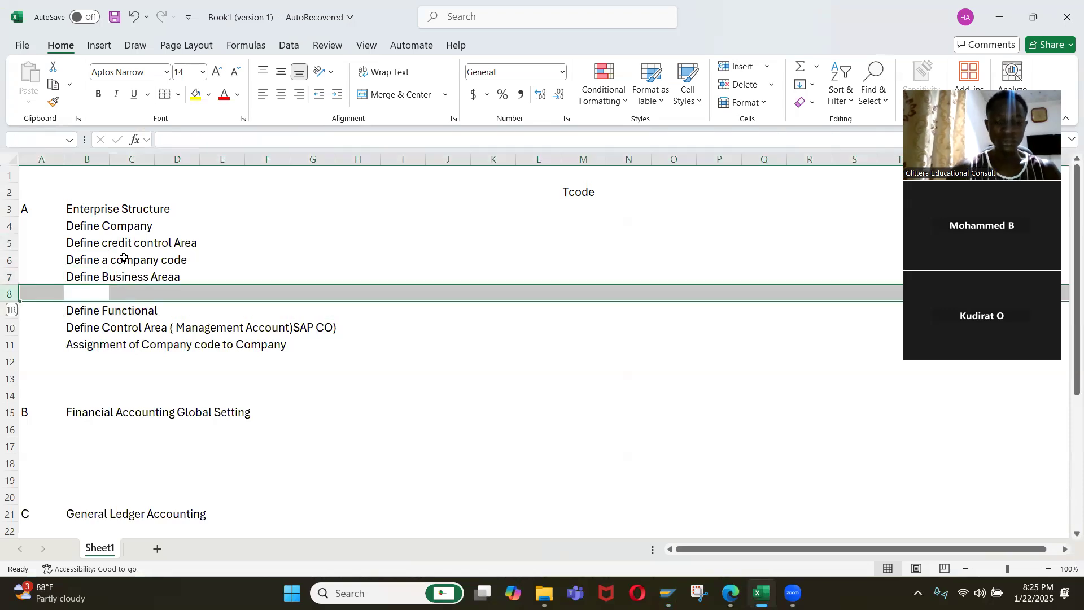
key(ctrl+minus)
Change the font colour of the "Define Functional" entry to red.
key(Down)
key(Up)
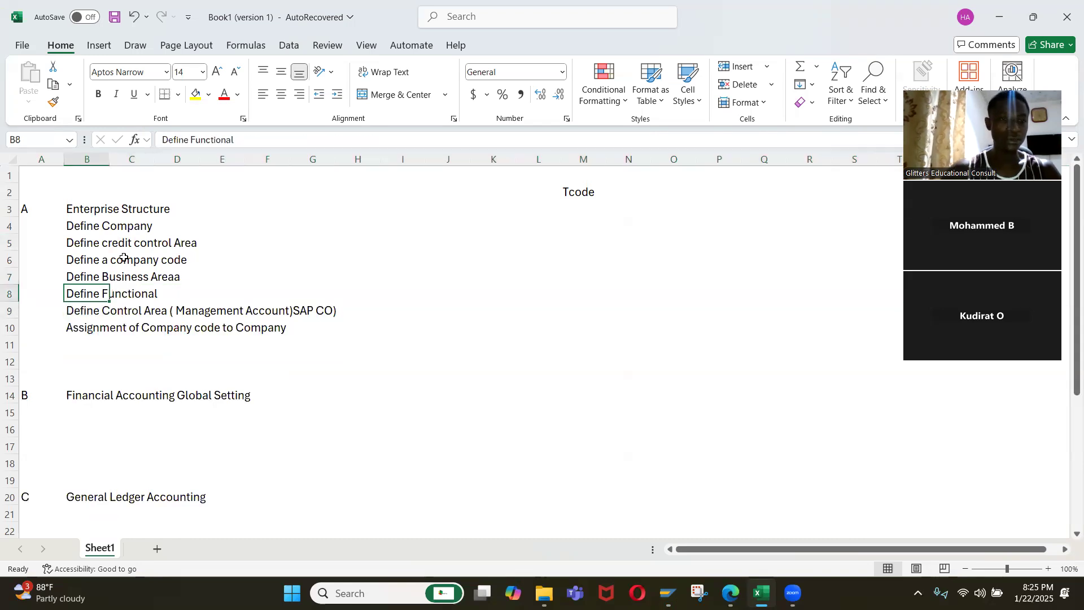
click(221, 97)
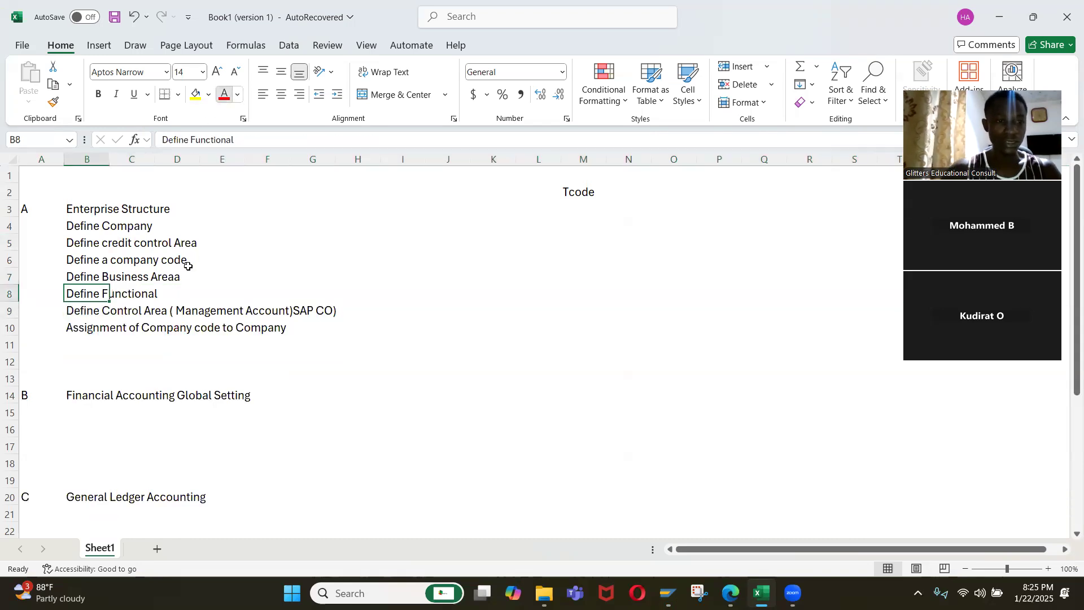
Change the font colour of the "Define Control Area ( Management Account)SAP CO)" entry to red.
click(105, 306)
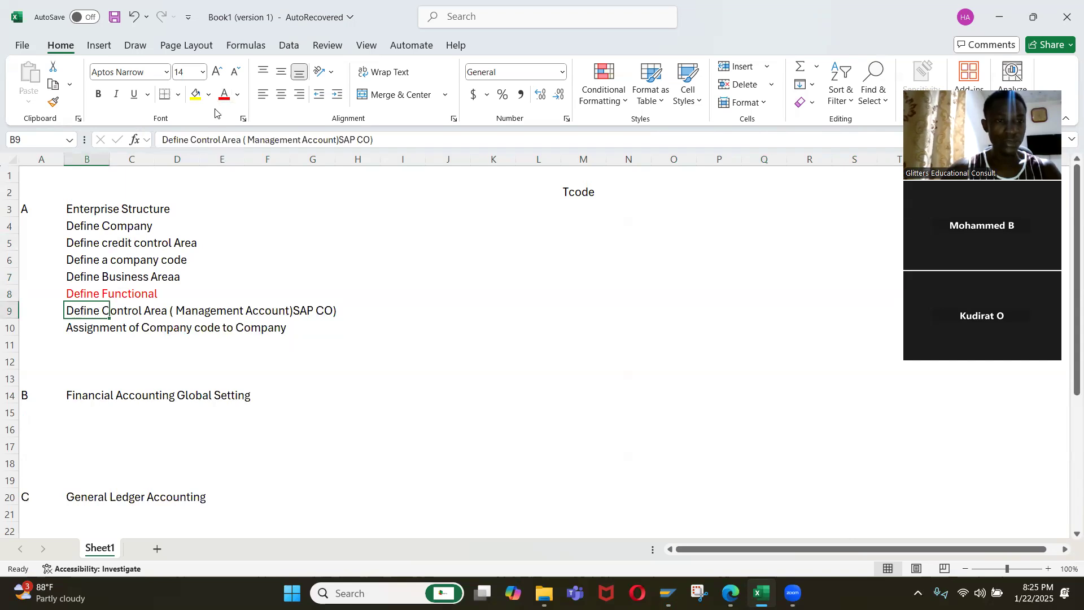
click(214, 312)
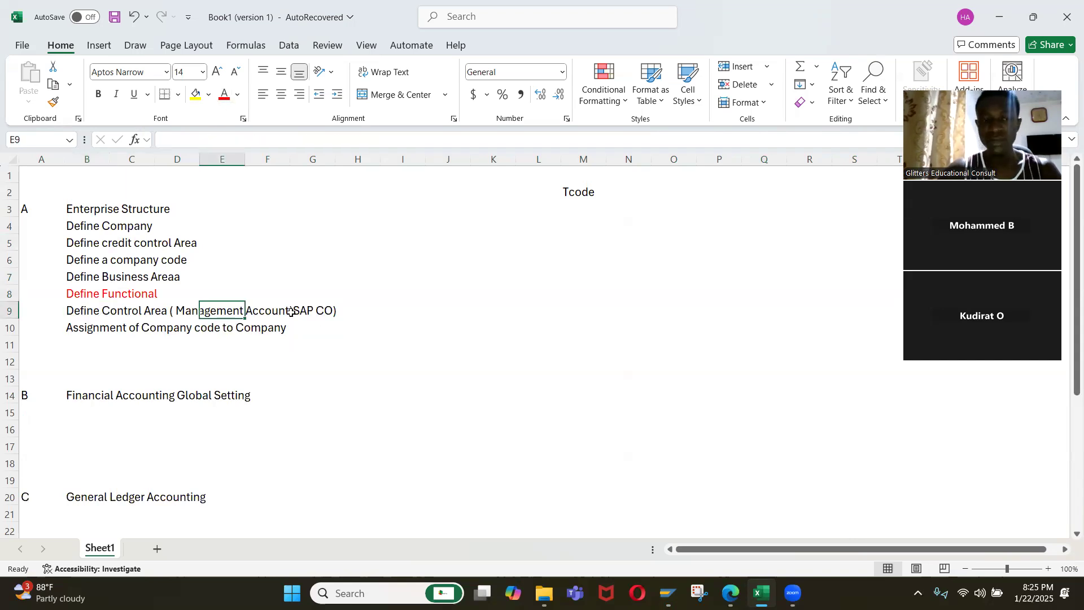
click(85, 313)
click(223, 94)
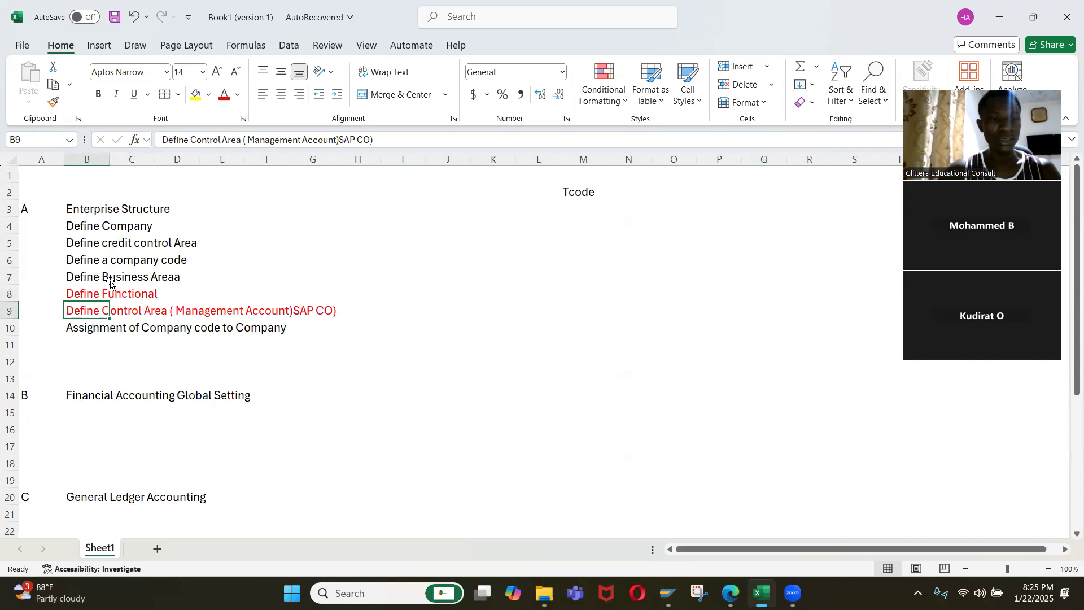
Switch to SAP and open the Define Business Area activity under Financial Accounting.
key(alt+Tab)
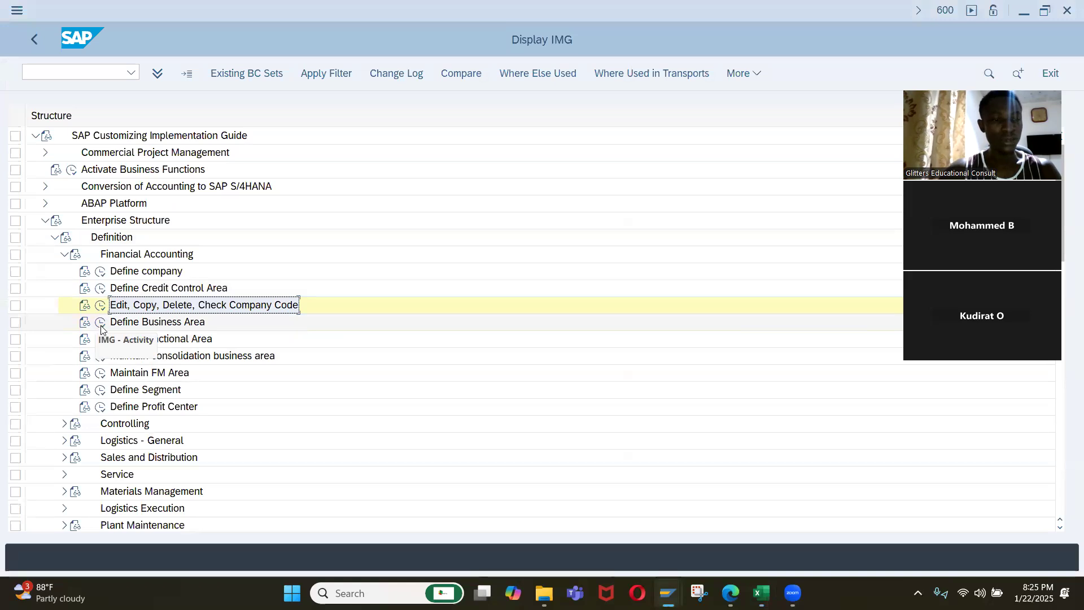
double_click(184, 328)
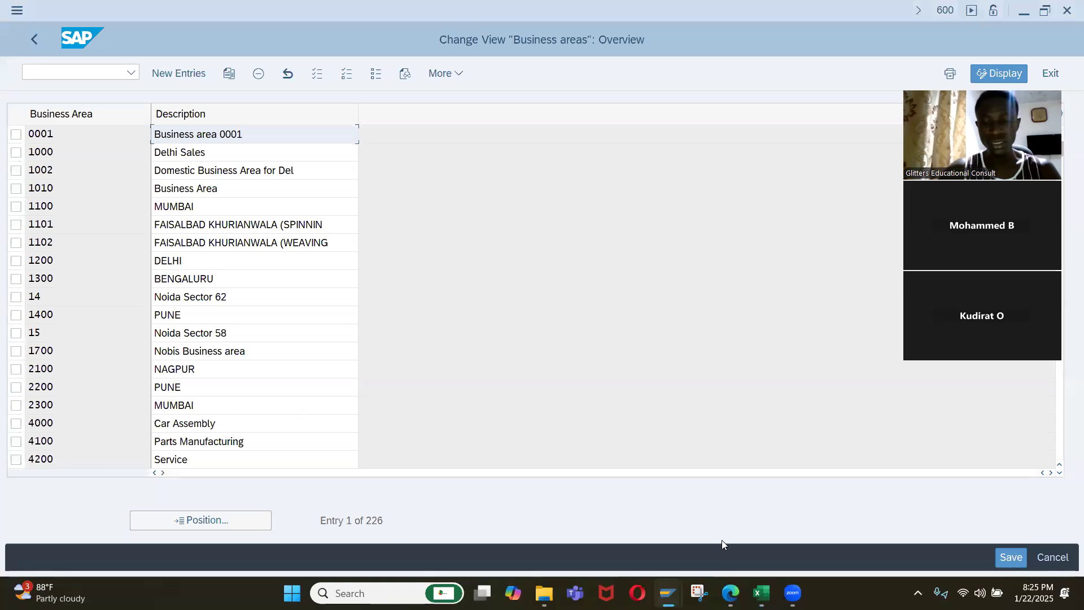
Switch to Excel and enter the business area codes SW01, SW02 and SW03 in cells K6 to K8.
click(761, 592)
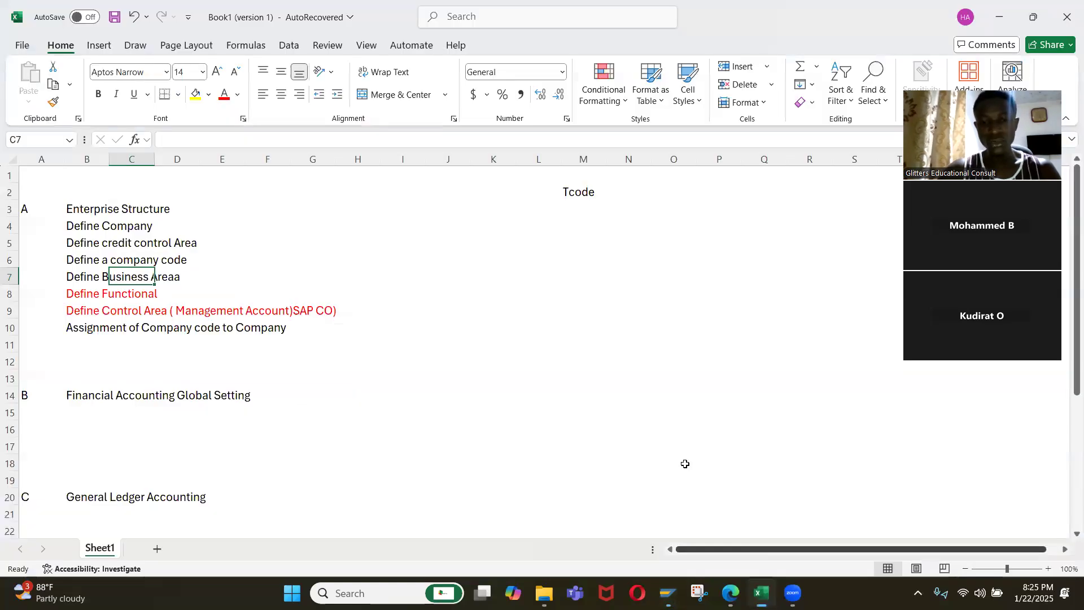
click(492, 265)
text(S)
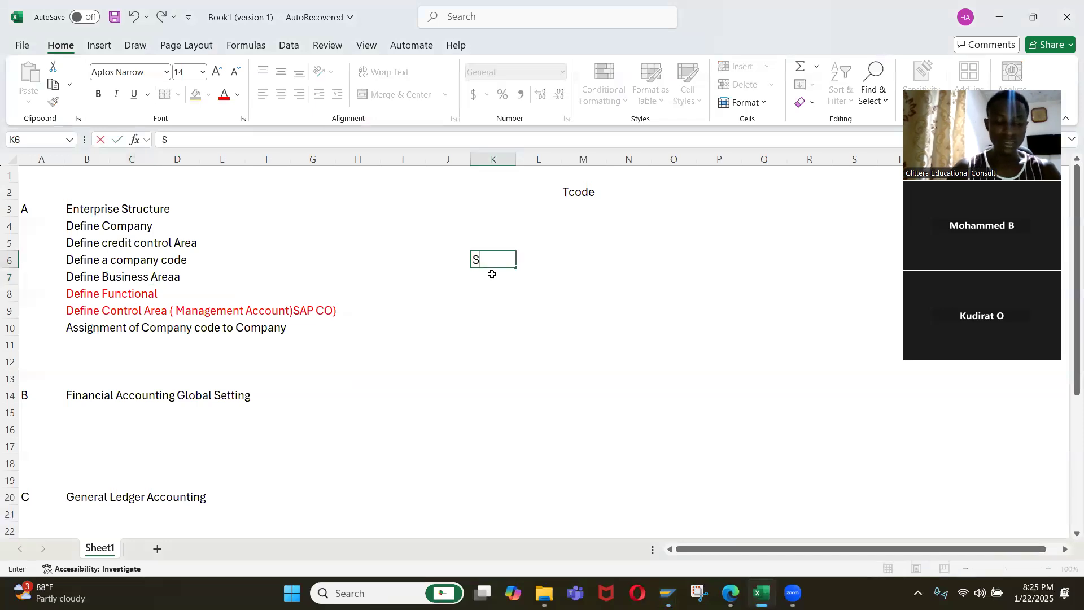
text(W)
key(ctrl+Return)
text(01)
key(BackSpace)
text(SW1)
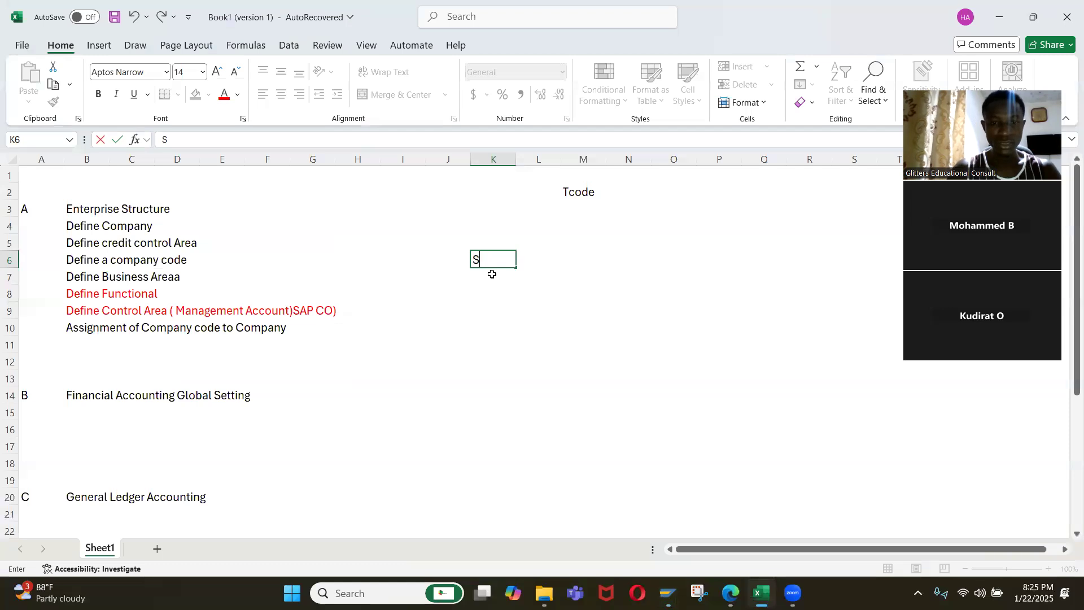
key(BackSpace)
text(0)
key(Return)
text(SW02)
key(Return)
text(SW02)
key(BackSpace)
text(3)
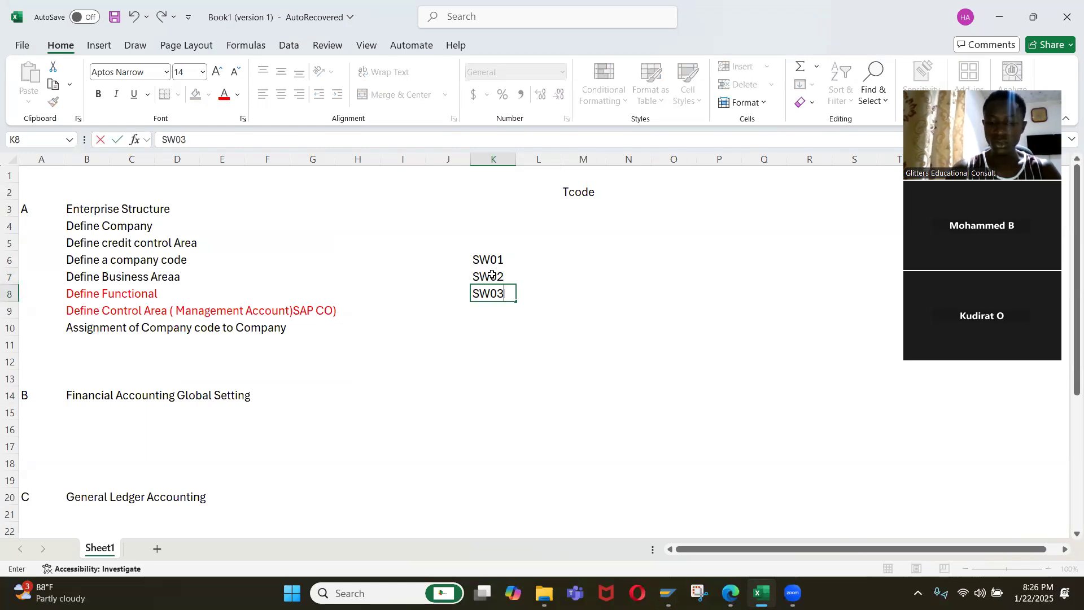
Enter the descriptions Lagos in M6 for SW01 and Ogun State in M7 for SW02.
click(492, 275)
key(Up)
key(Right)
key(Right)
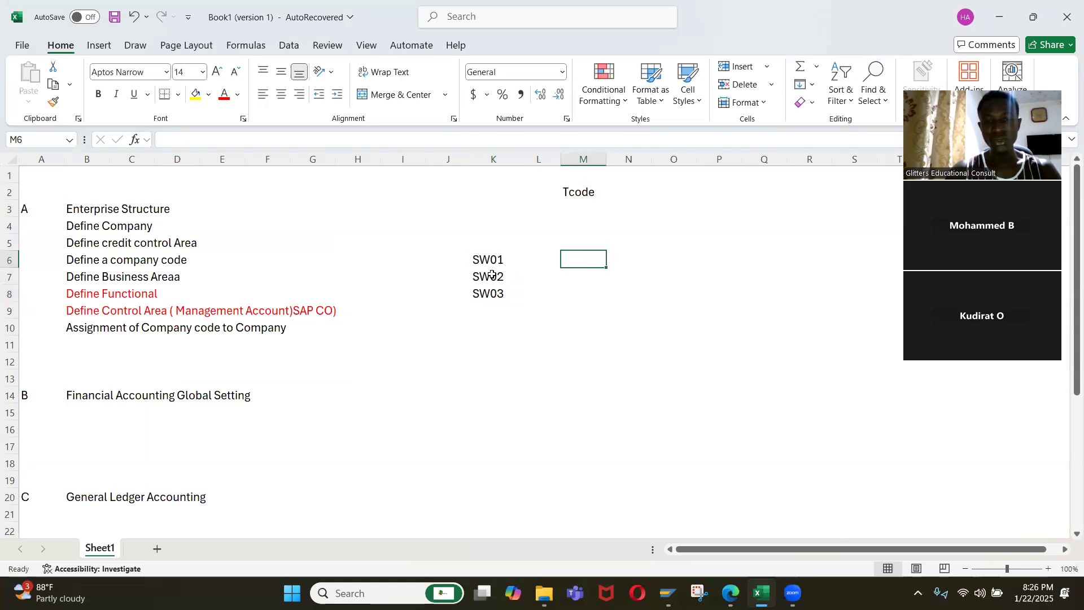
key(Up)
key(Left)
key(Down)
key(Right)
text(Lago)
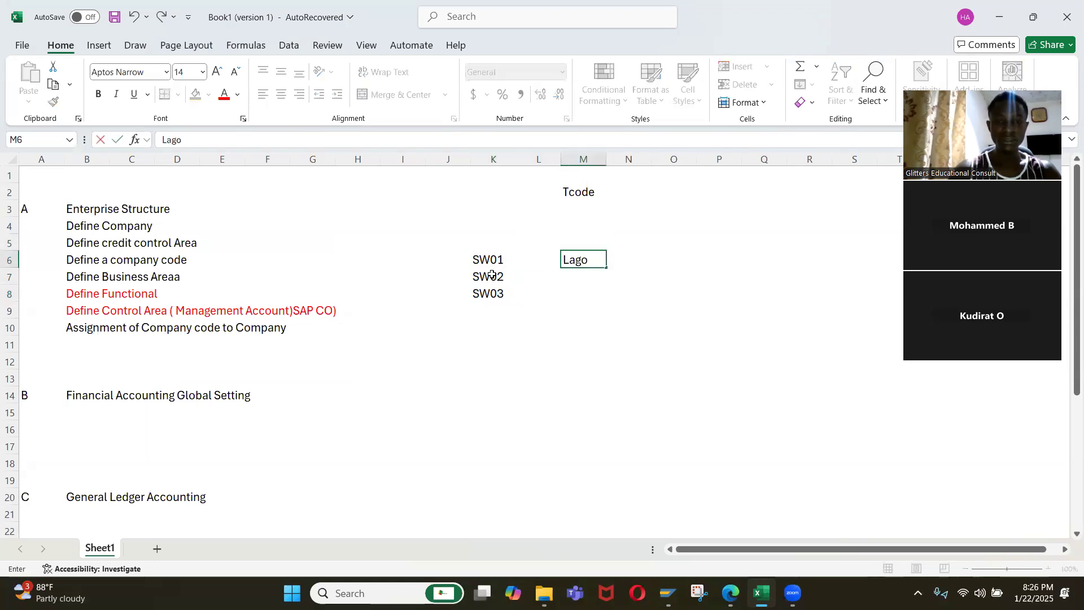
key(Return)
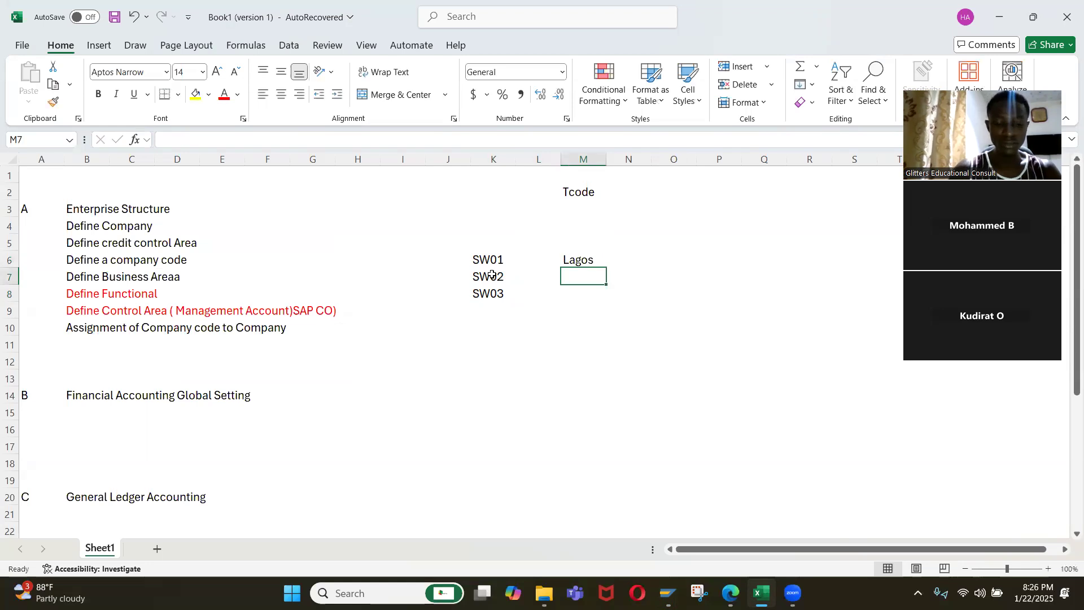
text(Ogun)
text( sytate)
key(BackSpace)
key(BackSpace)
key(BackSpace)
key(BackSpace)
key(BackSpace)
key(BackSpace)
text(State)
key(Return)
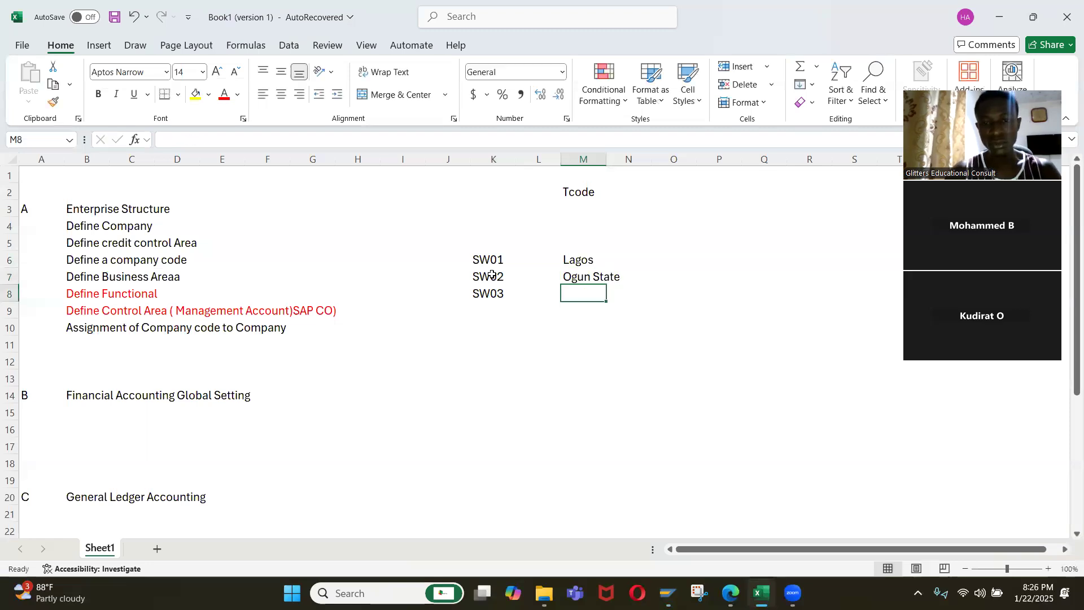
Add business area code NC01 in K9 with the description Abuja in M9.
key(Up)
key(Up)
key(Left)
key(Left)
key(Up)
key(Down)
key(Down)
key(Down)
key(Down)
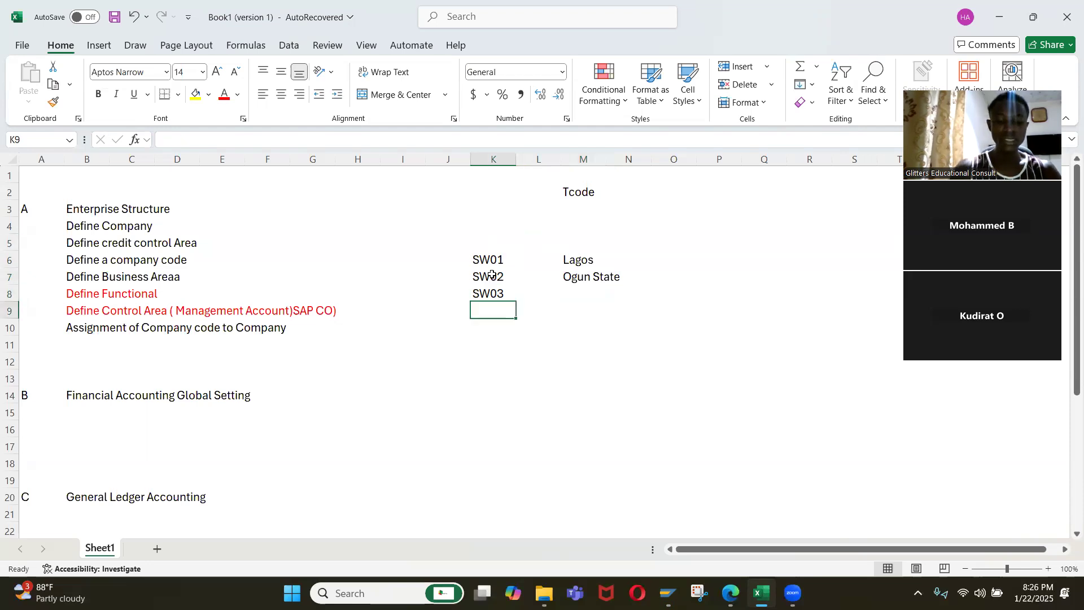
text(NC01)
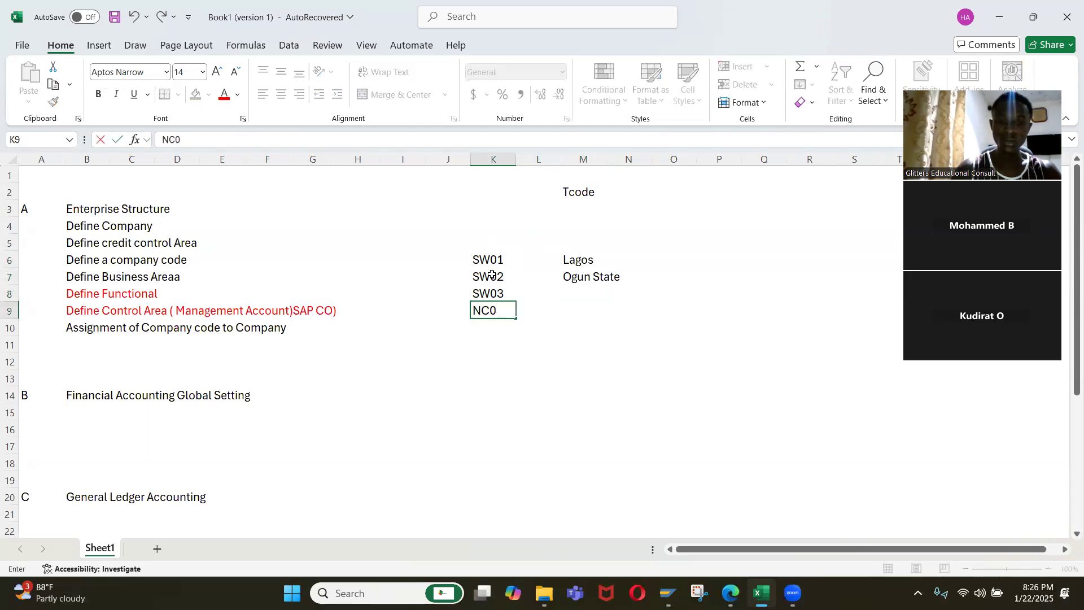
key(Tab)
key(Right)
text(Abuja)
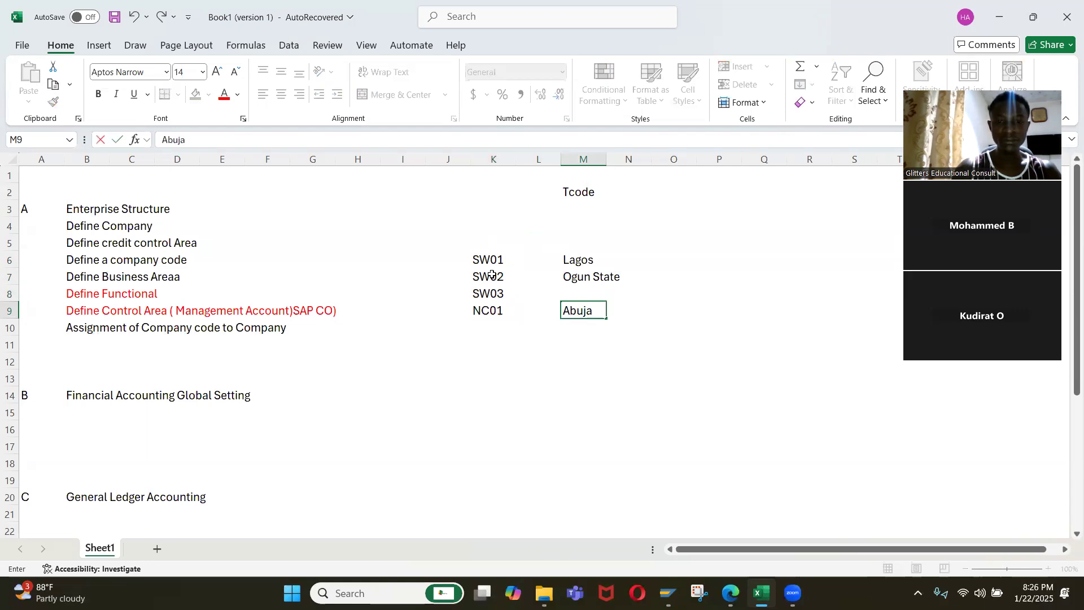
key(Return)
Add business area code NC02 in K10 with the description Nassarawa in M10.
text(NC02)
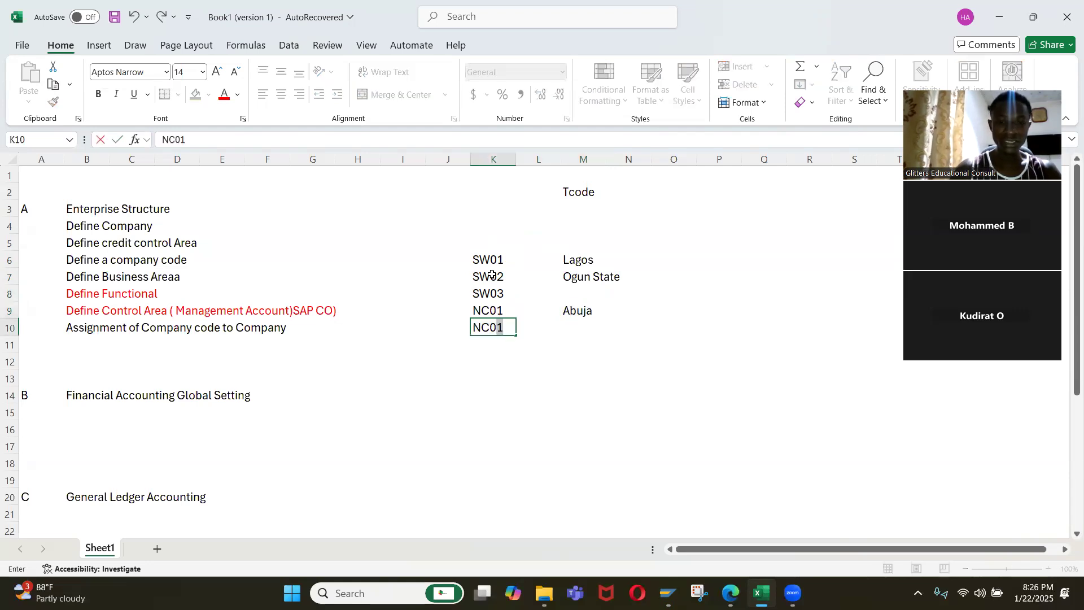
key(Tab)
key(Left)
key(Right)
key(Right)
key(Right)
key(Left)
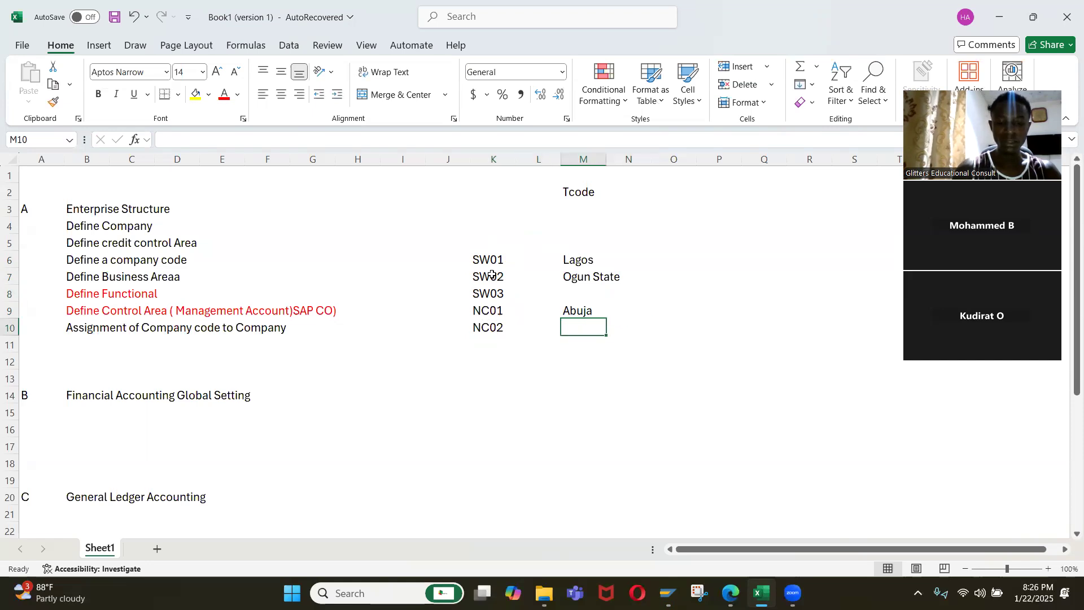
text(Nassarawa)
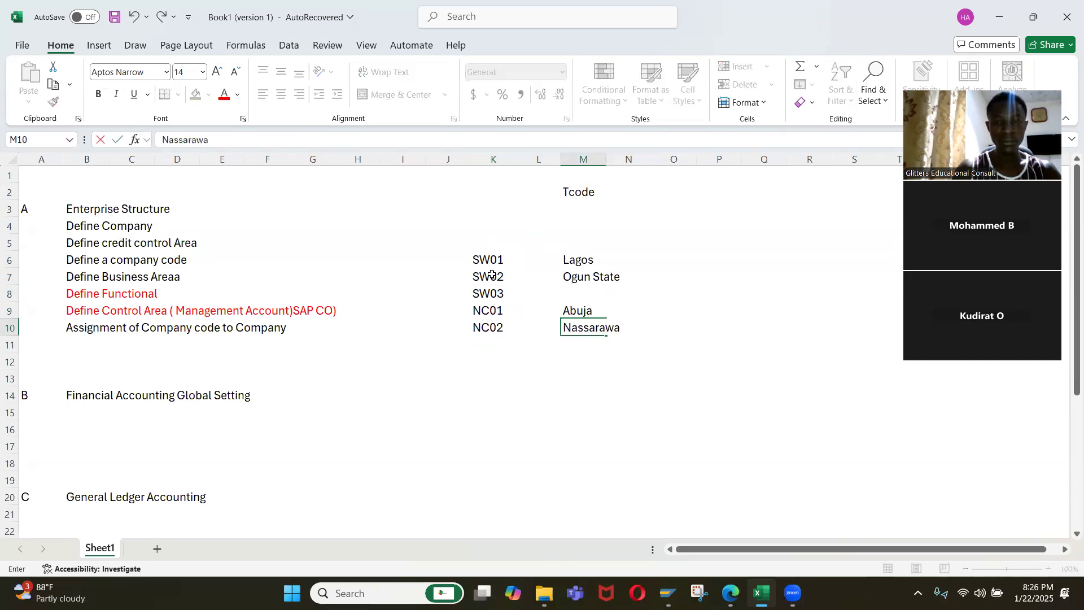
key(Return)
Add business area code NE01 in K11 with the description Borno in M11.
key(Left)
key(Left)
key(Left)
key(Up)
key(Right)
key(Down)
text(NE01)
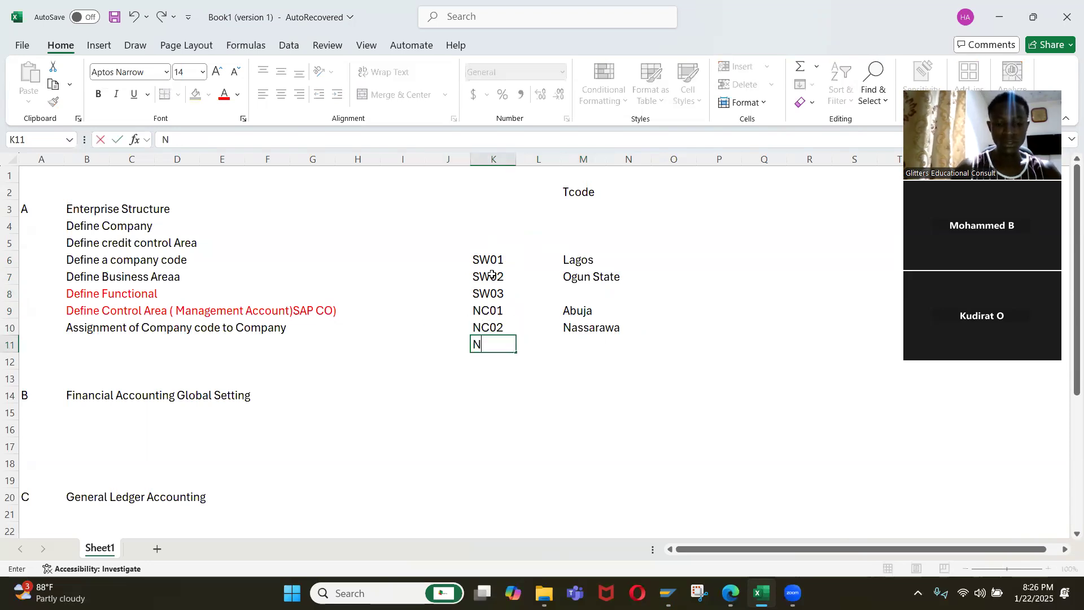
key(Return)
key(Up)
key(Right)
key(Right)
text(Borono)
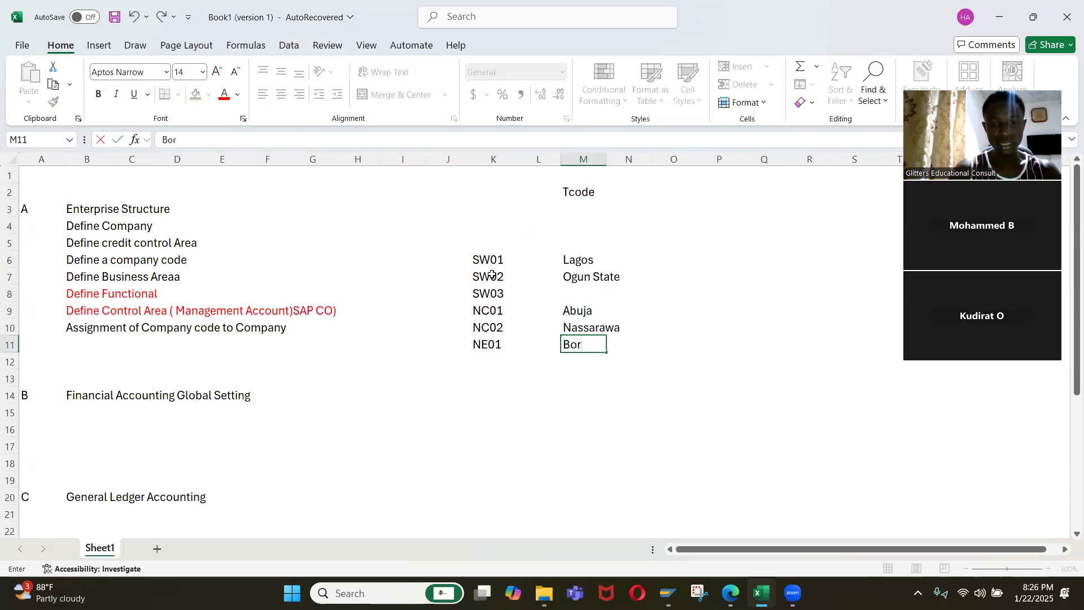
key(Return)
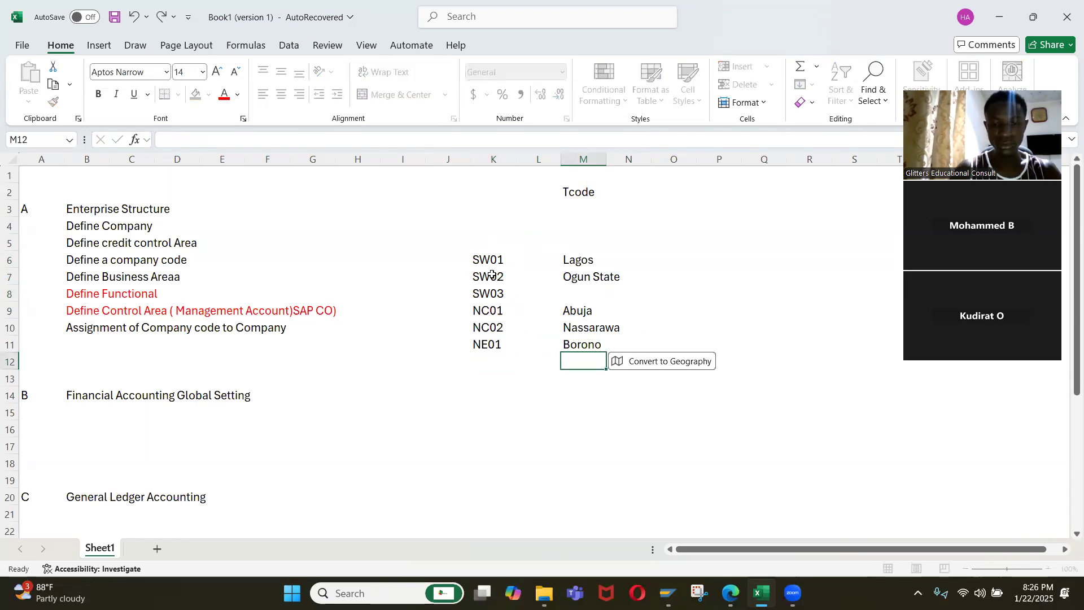
key(Up)
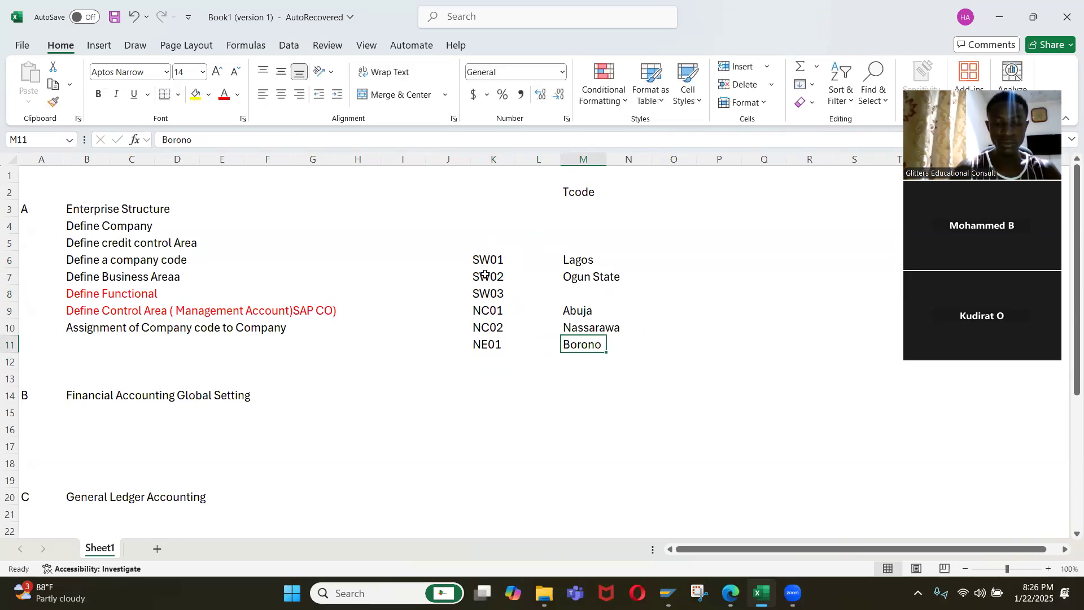
text(Borno)
key(Return)
Add business area code NW01 in K12 with the description Kaduna in M12.
key(Up)
key(Left)
key(Left)
key(Down)
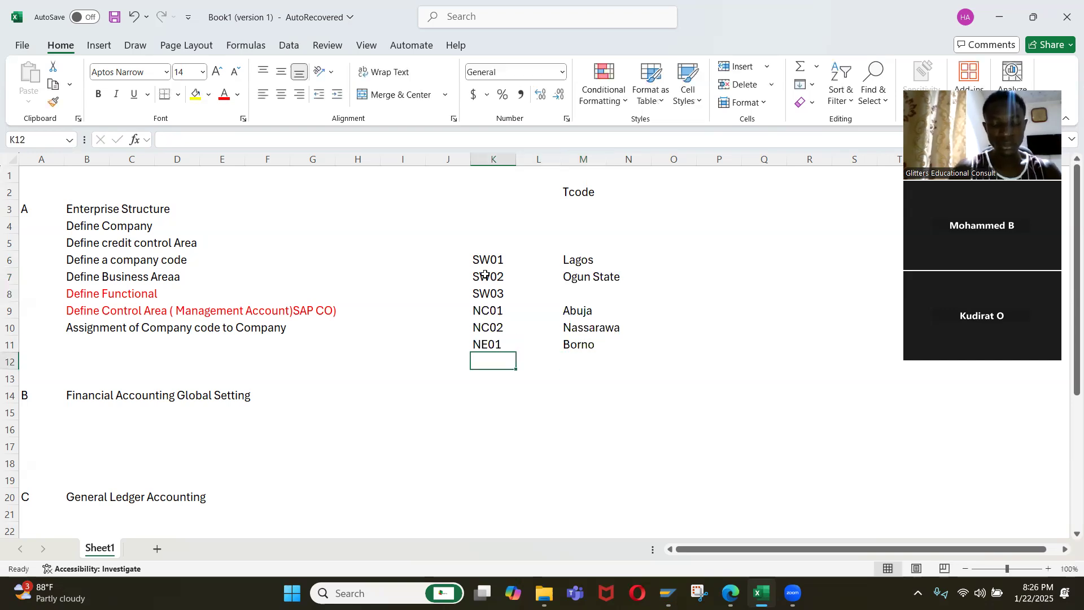
text(NW01)
key(Right)
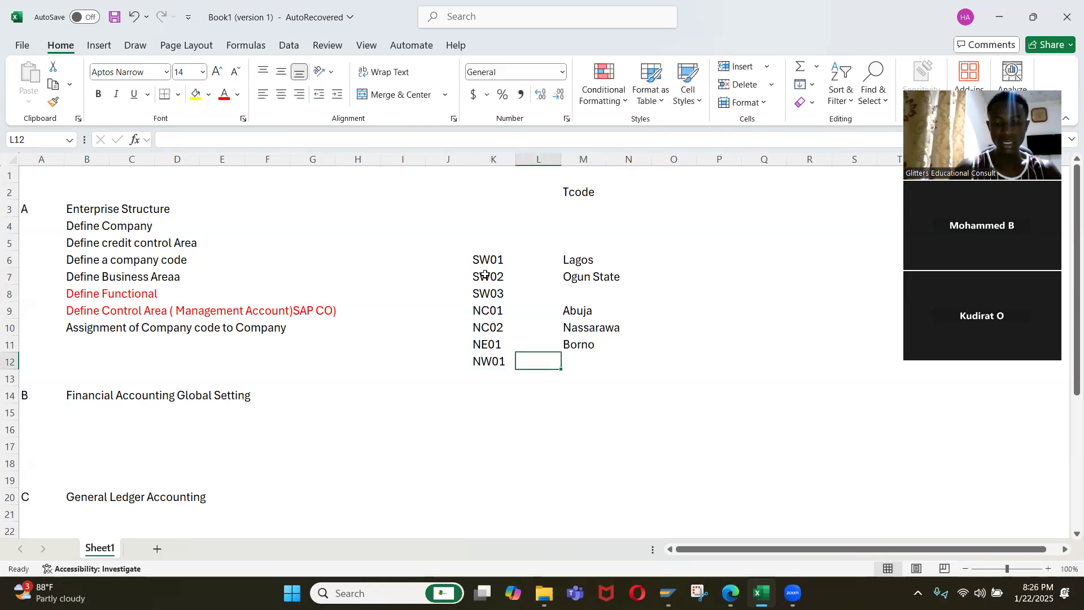
key(Right)
text(Kaduna)
key(Return)
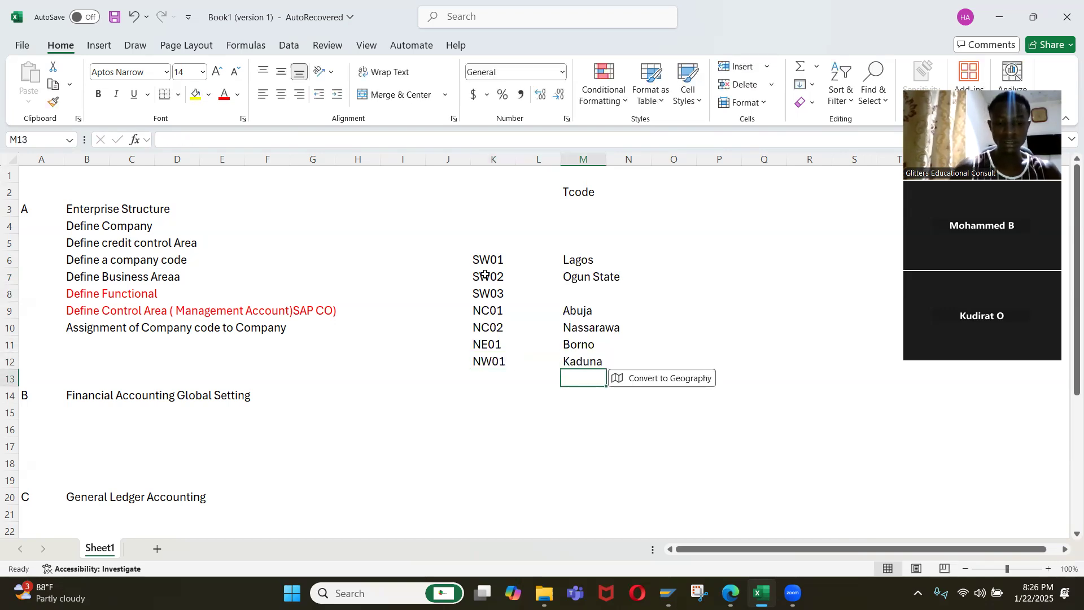
Enter the description Kastina in M13 and its business area code NW02 in K13.
text(Kastina)
key(Return)
key(Up)
key(Left)
key(Left)
text(NW)
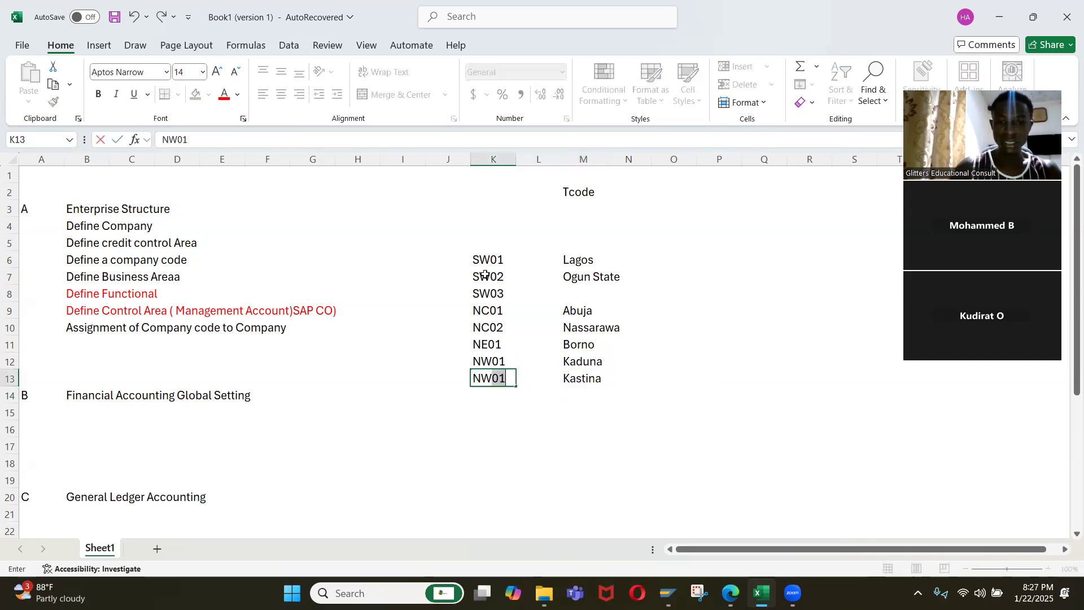
text(02)
key(Return)
key(Up)
key(Up)
key(Up)
key(Up)
key(Up)
key(Up)
key(Up)
key(Up)
key(Up)
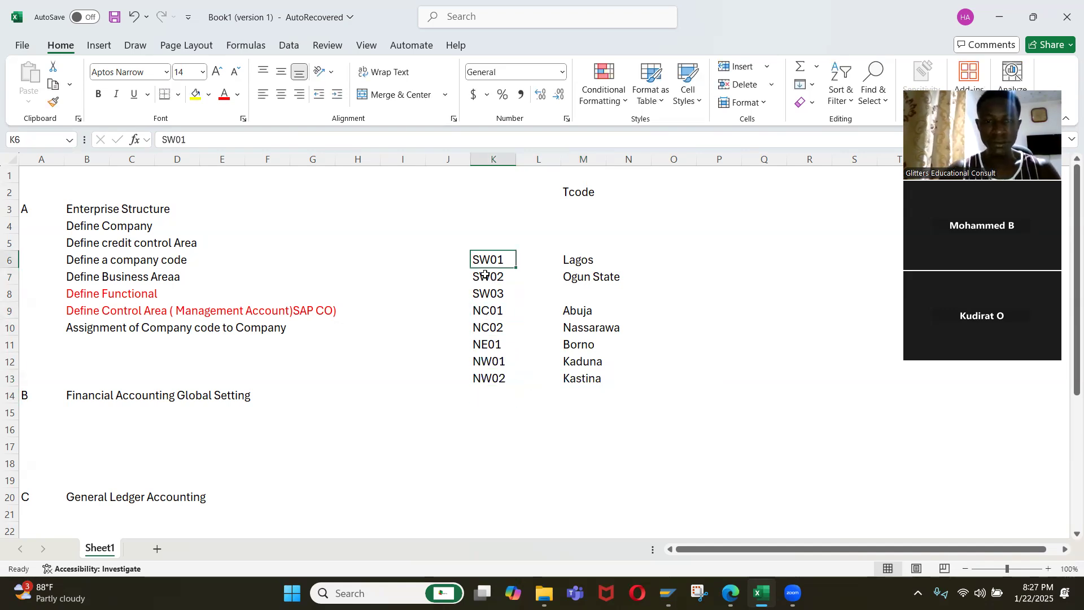
key(Down)
Switch to SAP and start new entries in the business areas overview.
key(alt+Tab)
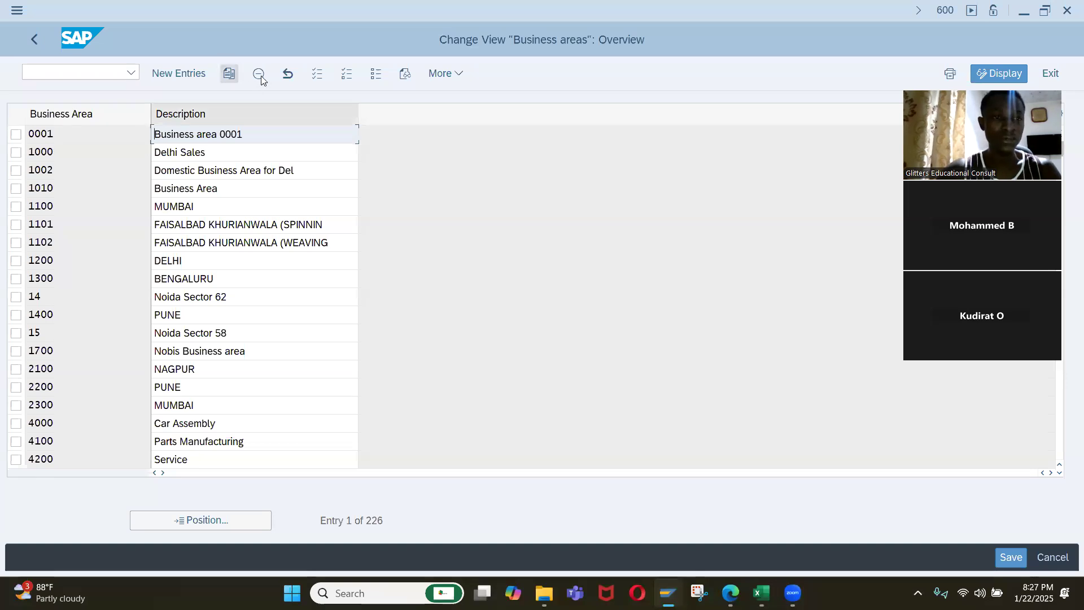
click(186, 73)
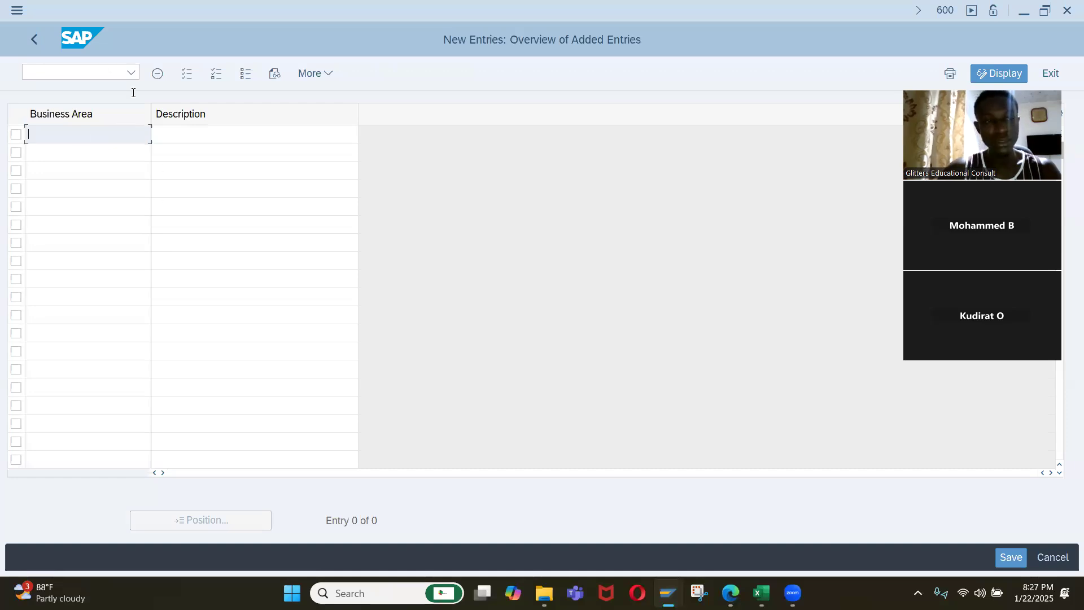
Switch to Excel and enter the missing description OYO in M8 for business area SW03.
key(alt+Tab)
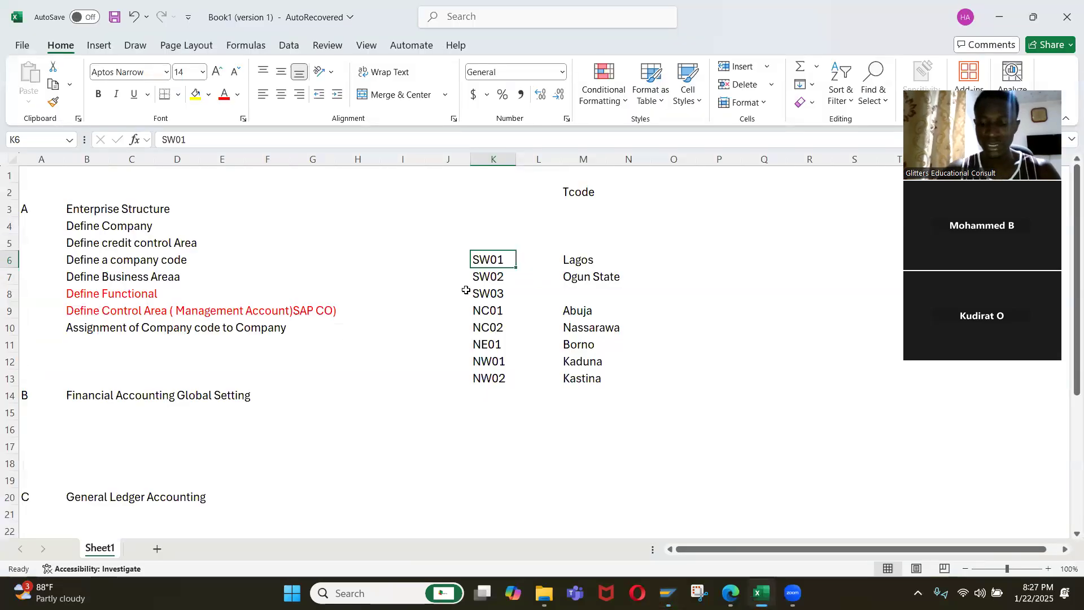
key(shift+Right)
key(shift+Right)
key(shift+Down)
key(Down)
key(Down)
key(Right)
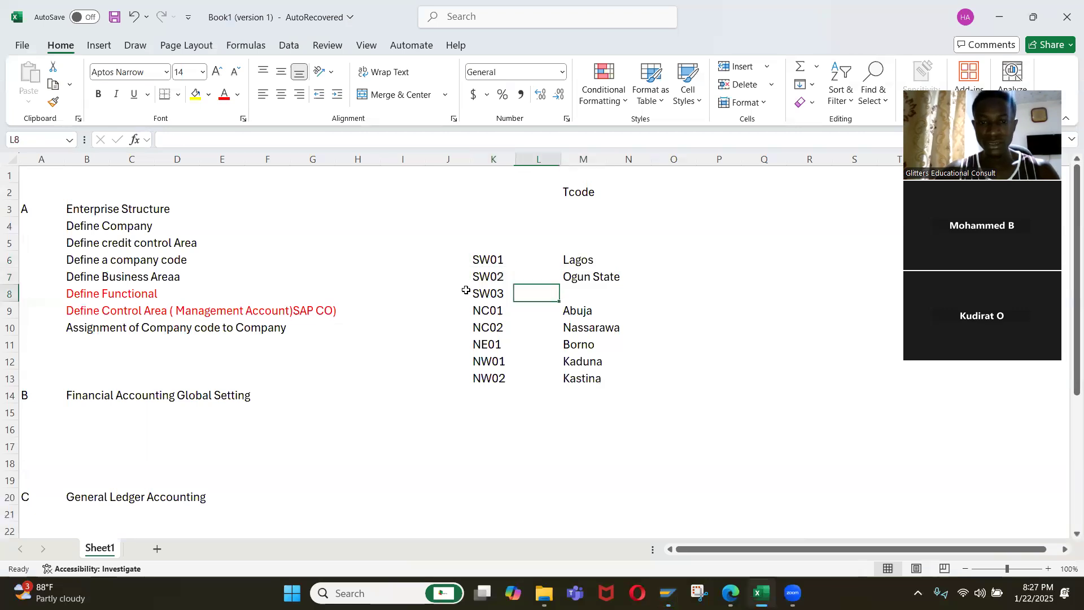
key(Right)
text(OYO)
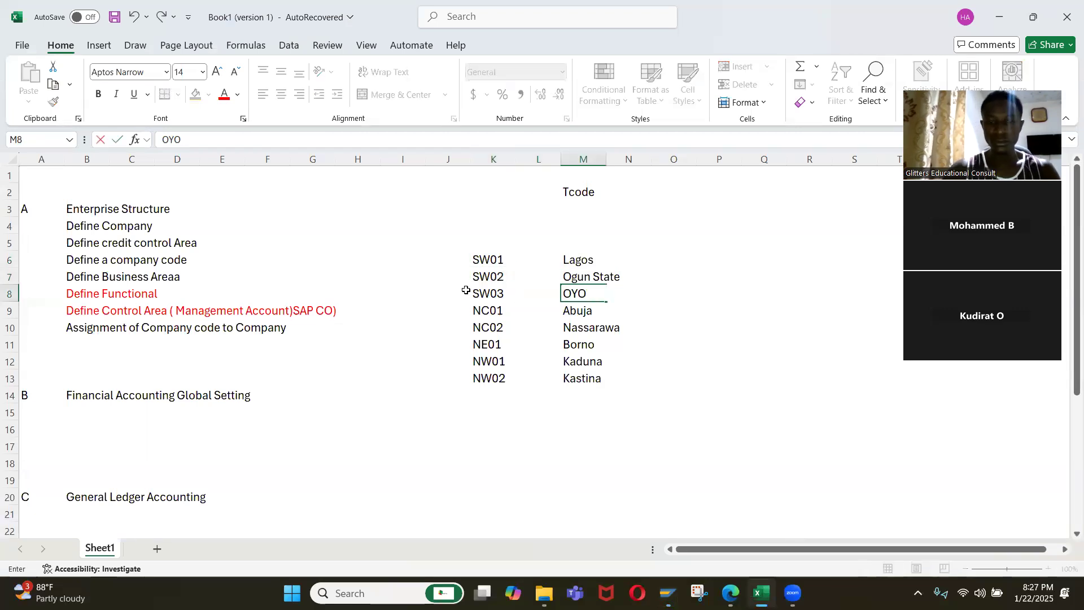
key(Return)
Move the business area descriptions from M6:M13 to L6:L13, directly beside their codes.
key(Up)
key(Left)
key(Left)
key(Up)
key(Up)
key(Up)
key(Down)
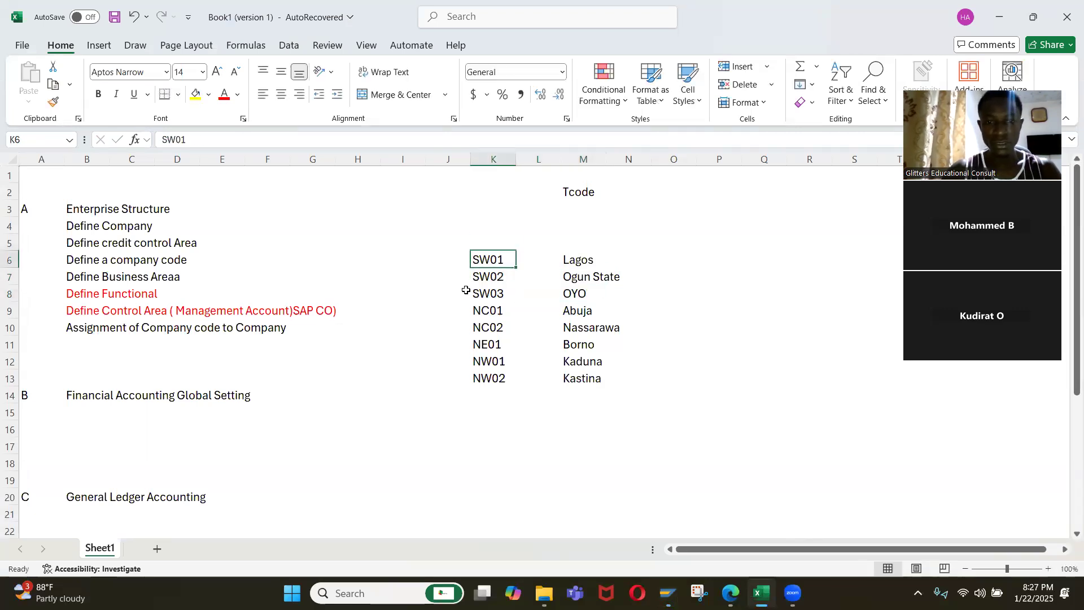
key(shift+Right)
key(shift+Right)
key(ctrl+shift+Down)
key(Up)
key(Down)
key(Right)
key(Right)
key(ctrl+shift+Down)
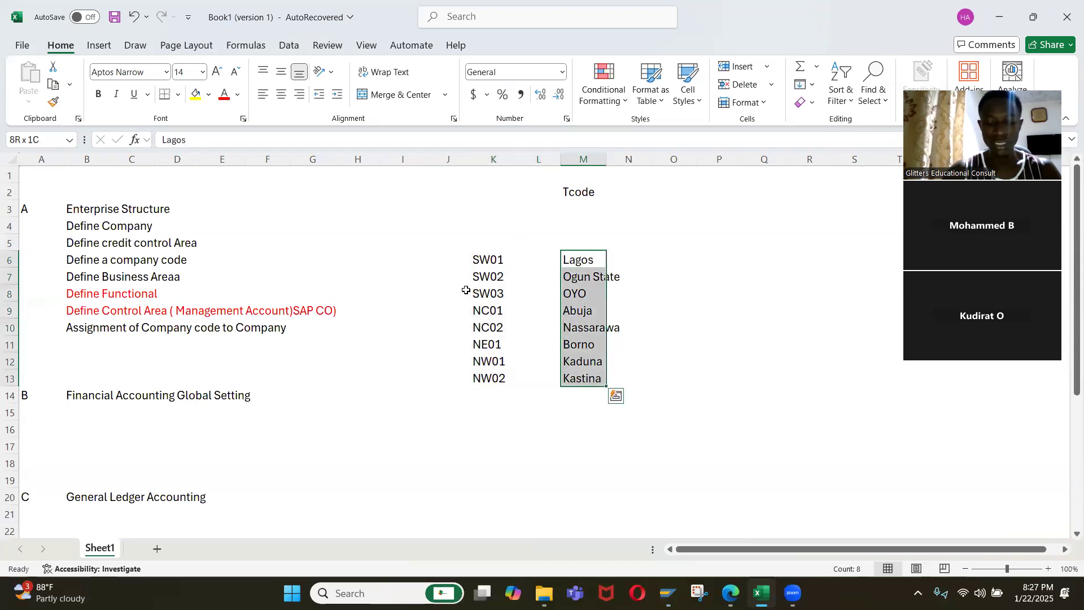
key(ctrl+c)
key(Left)
key(ctrl+v)
Copy the codes and descriptions in K6:L13 into SAP's new business area entries and save them in the Iqrah Company setup customizing request.
key(Left)
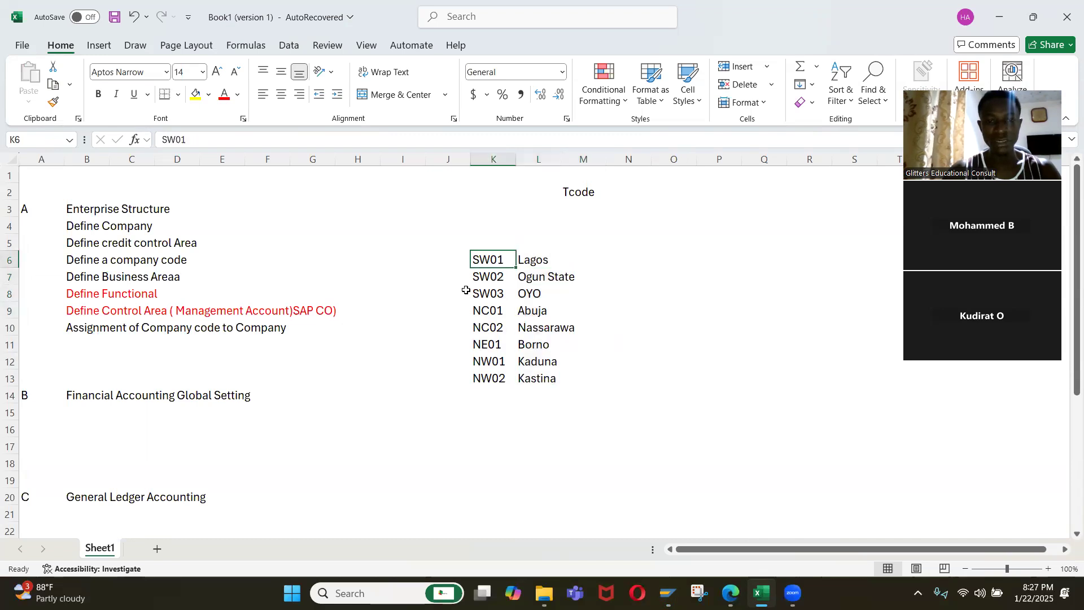
key(shift+Right)
key(ctrl+shift+Down)
key(ctrl+c)
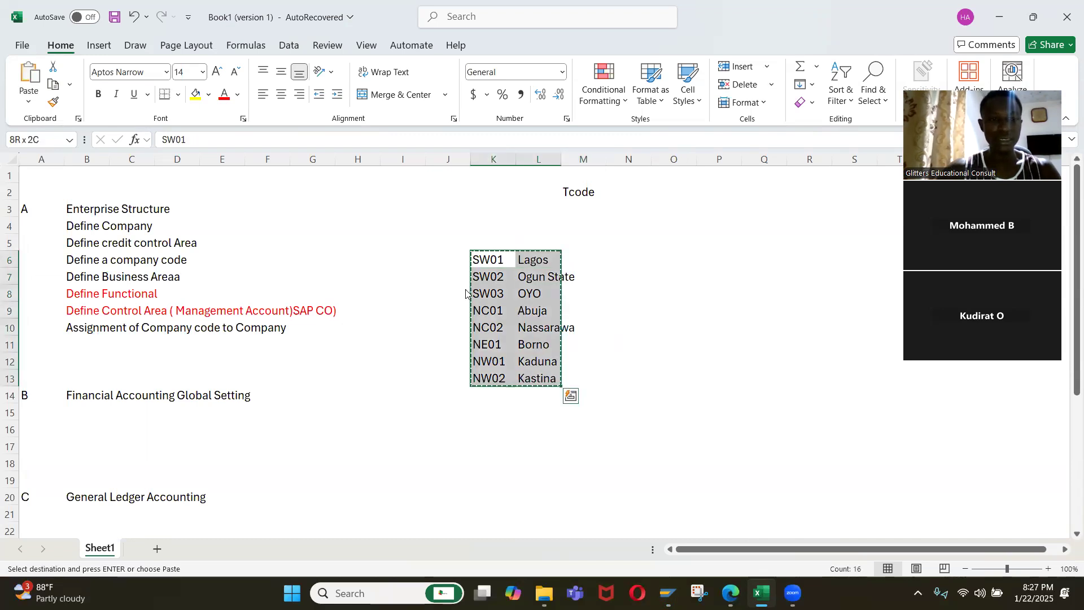
key(alt+Tab)
key(ctrl+v)
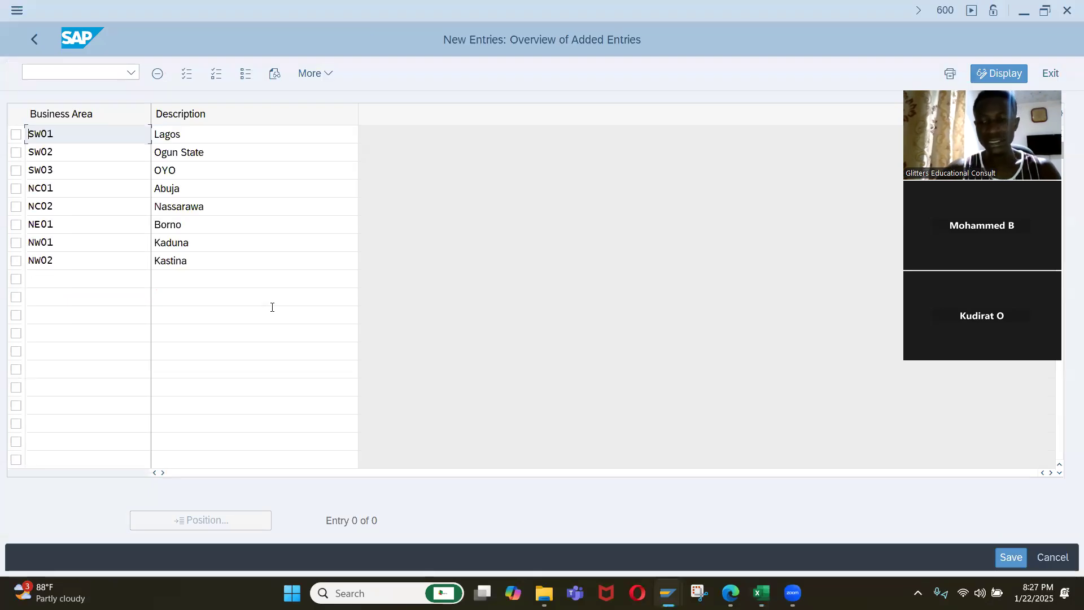
click(1016, 553)
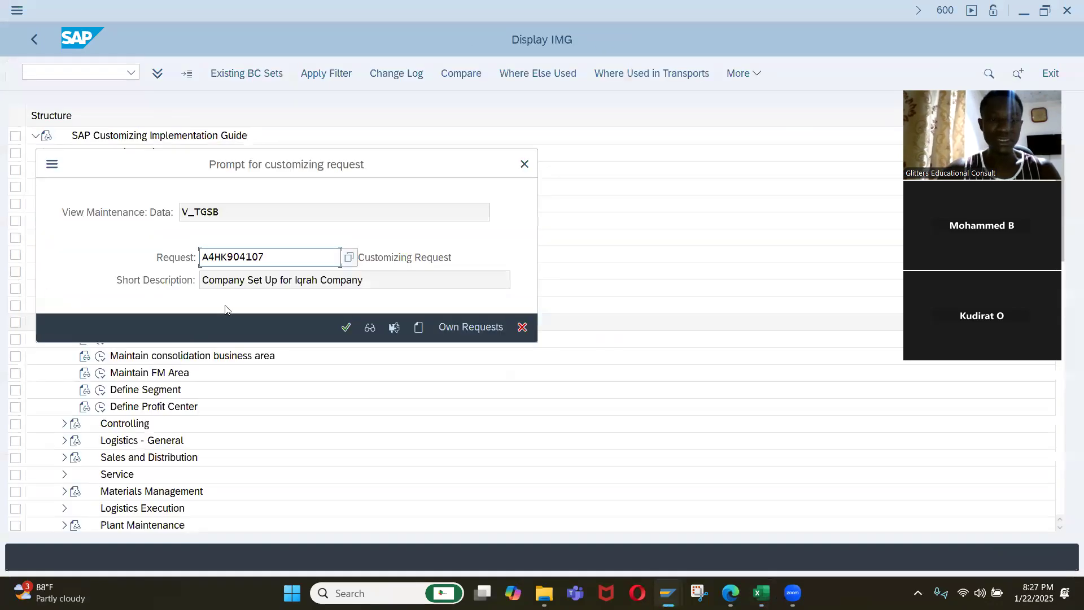
click(347, 328)
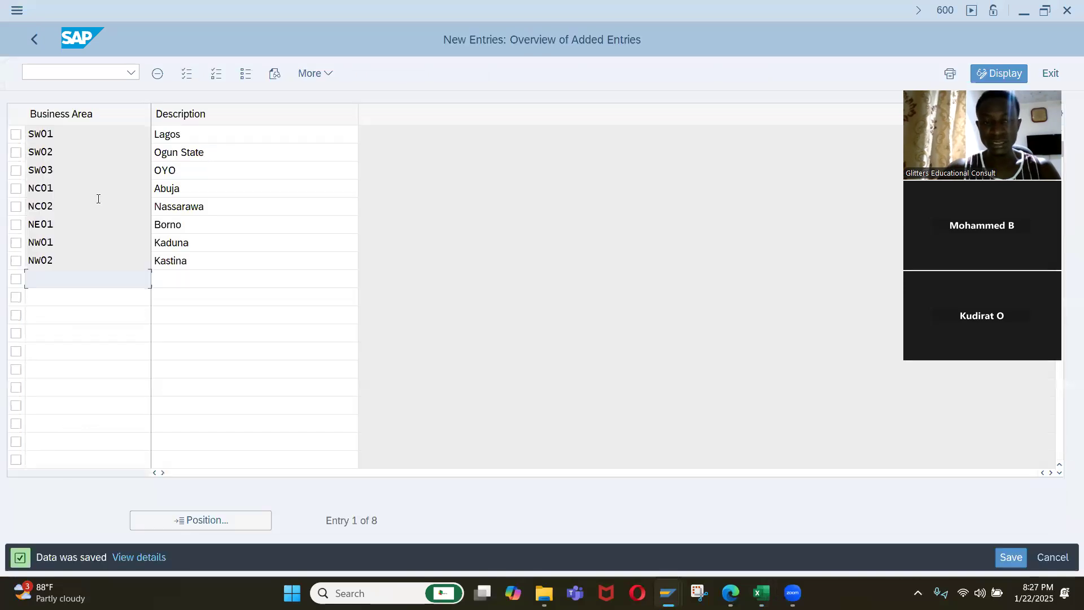
Return to the implementation guide, open Define Functional Area and start new entries.
click(42, 46)
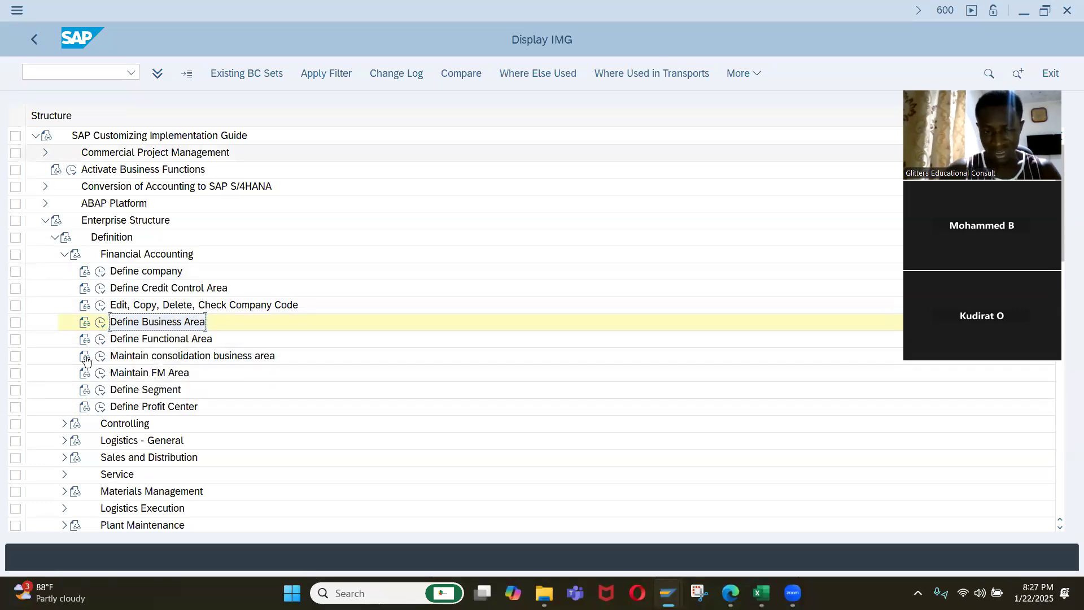
click(103, 342)
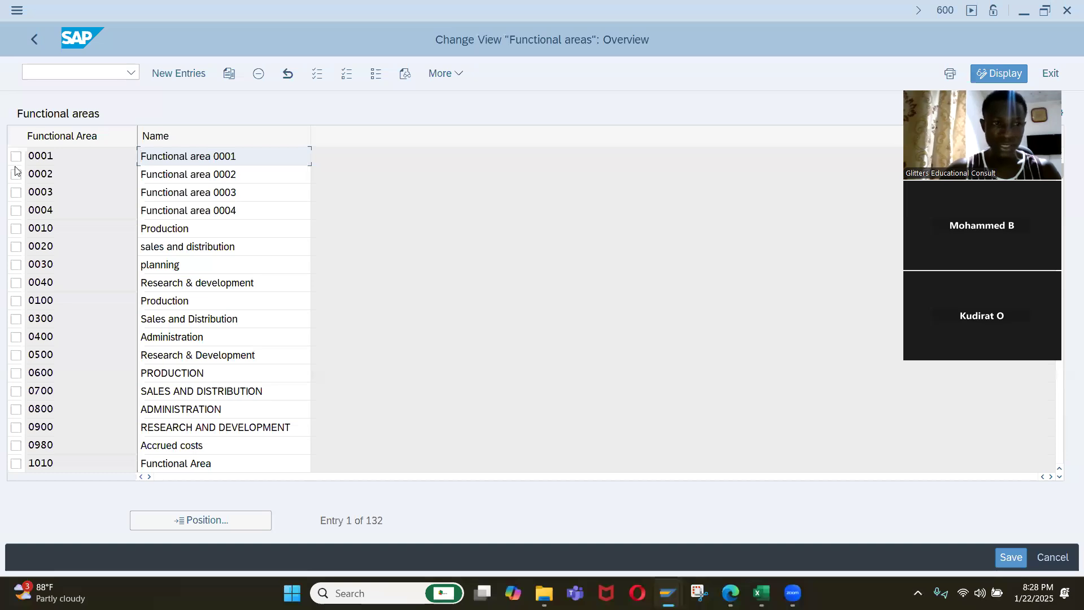
click(177, 77)
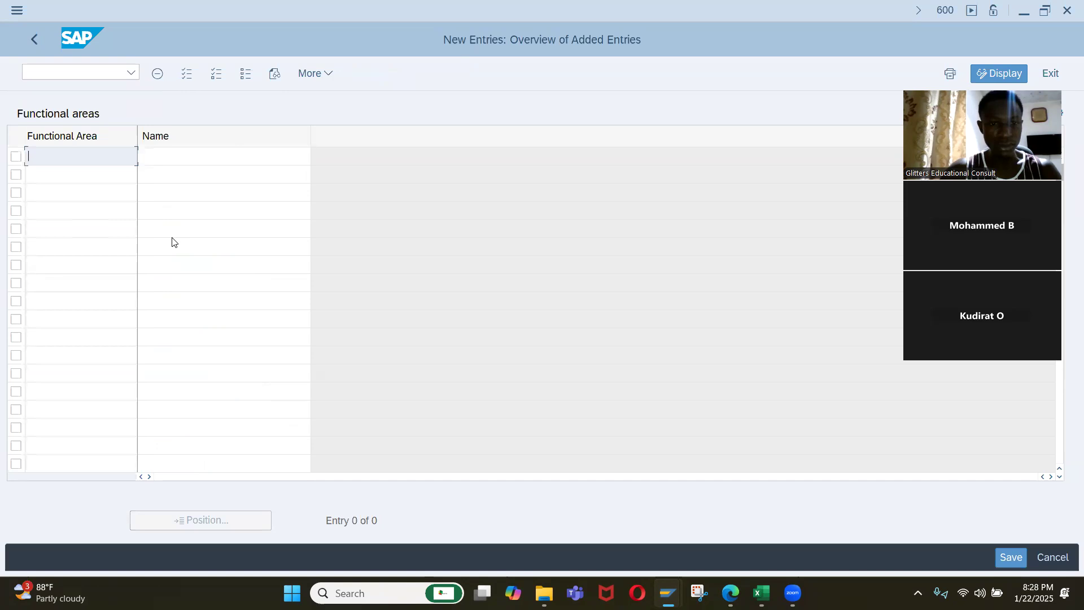
Switch to Excel and enter ACC in K16, below the business area list.
key(alt+Tab)
click(474, 404)
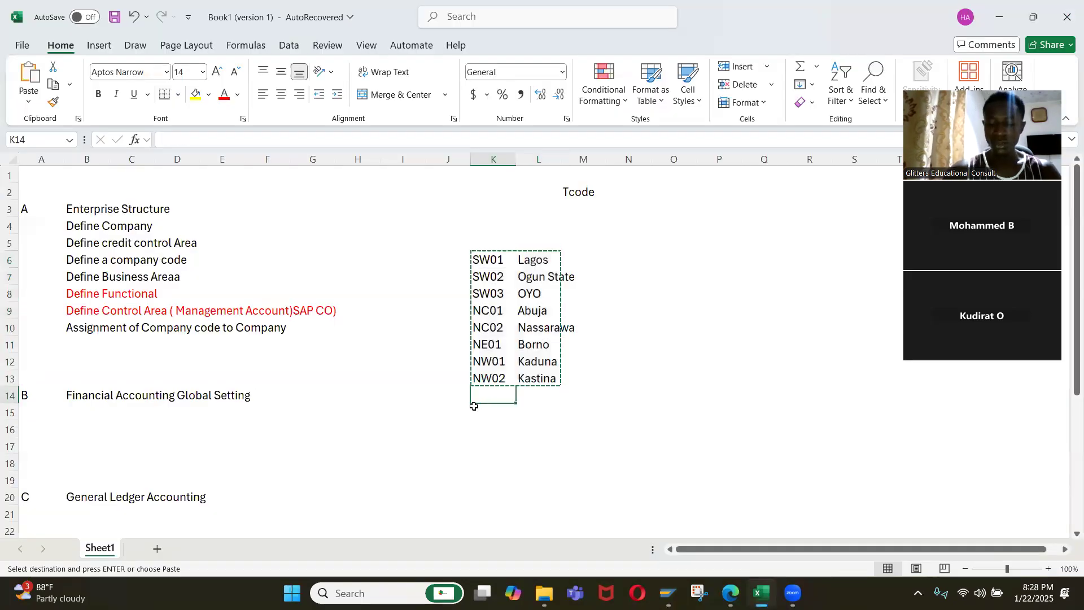
key(Down)
key(Down)
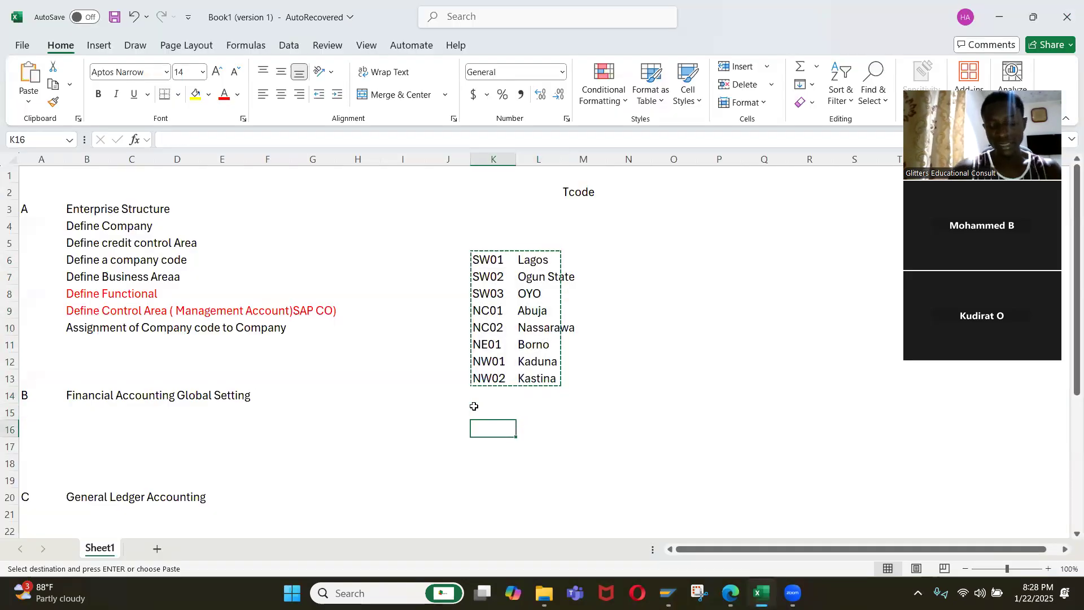
text(AC)
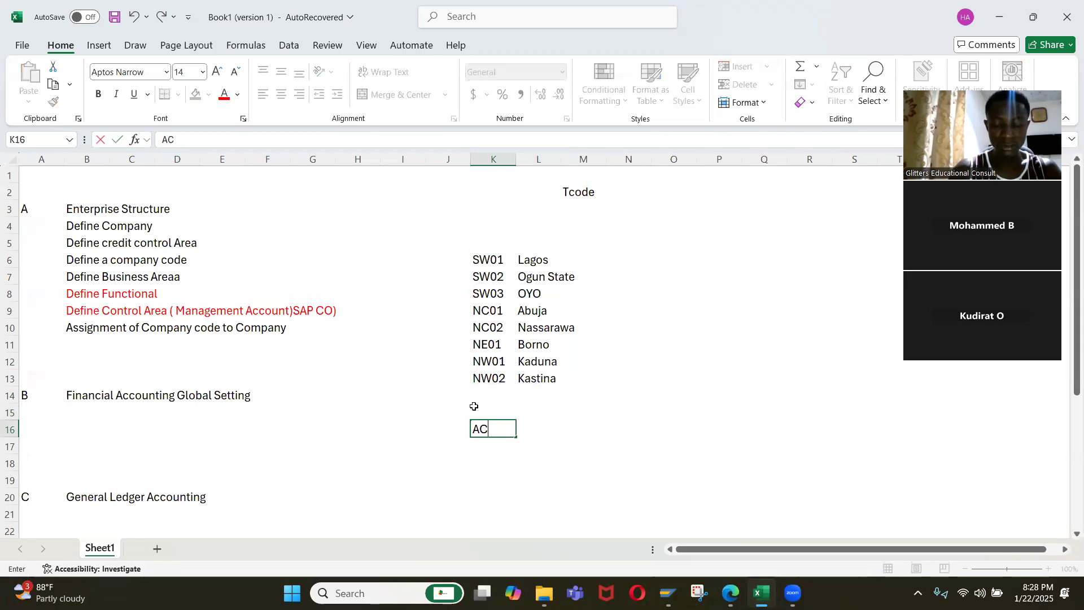
text(oun)
key(BackSpace)
key(BackSpace)
key(BackSpace)
text(C)
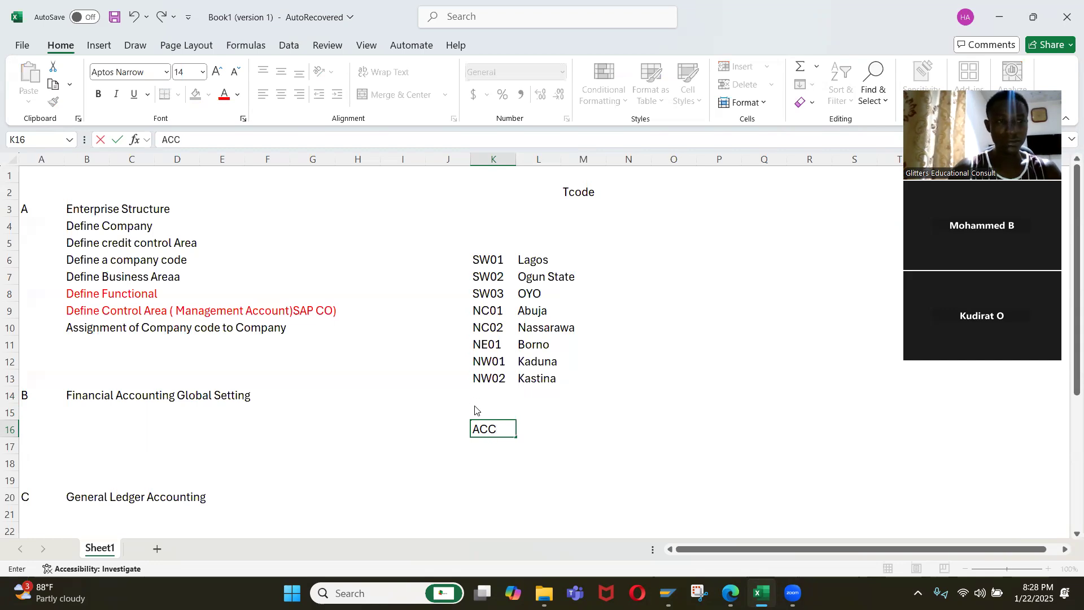
key(alt+Tab)
text(sdefrfrfrfvgfr)
key(BackSpace)
key(BackSpace)
key(BackSpace)
key(BackSpace)
key(BackSpace)
key(BackSpace)
key(BackSpace)
key(BackSpace)
key(BackSpace)
key(BackSpace)
key(BackSpace)
key(BackSpace)
key(BackSpace)
key(BackSpace)
key(alt+Tab)
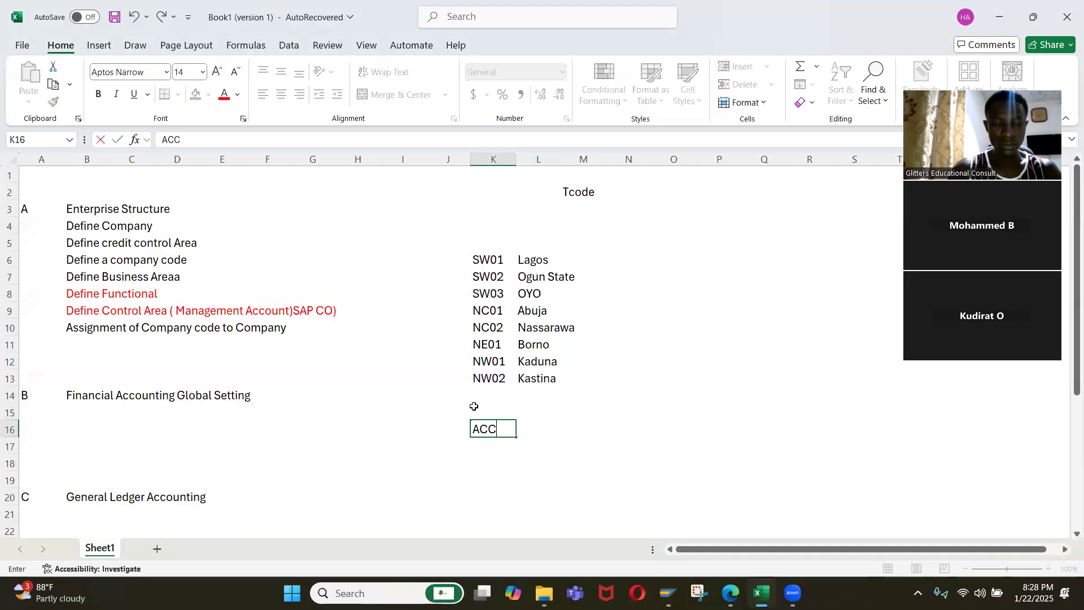
Replace the text in K16 with the functional area name Acount Dpt.
key(BackSpace)
key(BackSpace)
key(BackSpace)
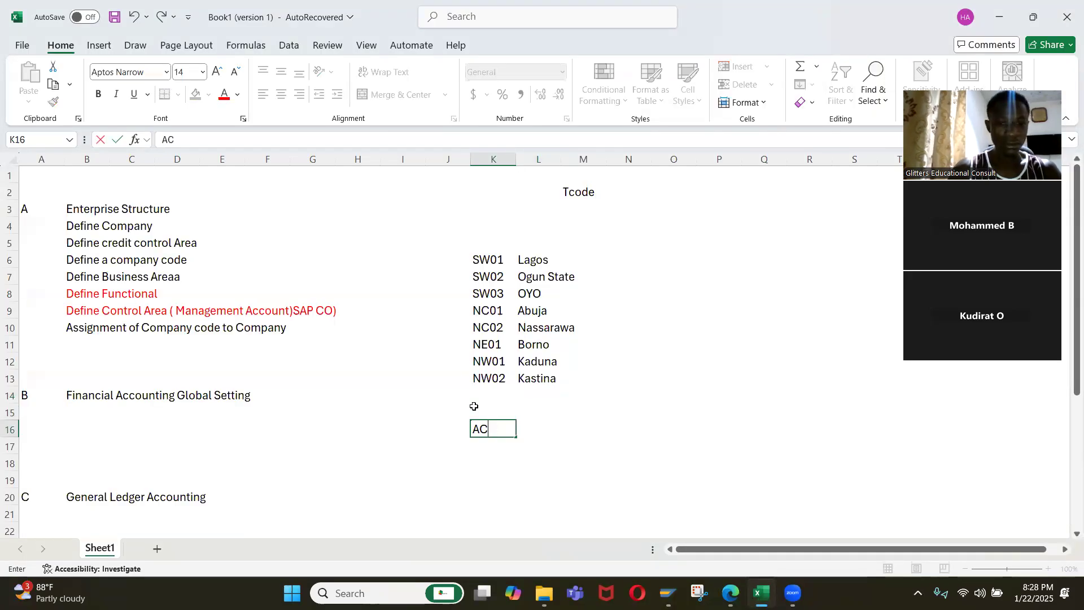
text(Acount De)
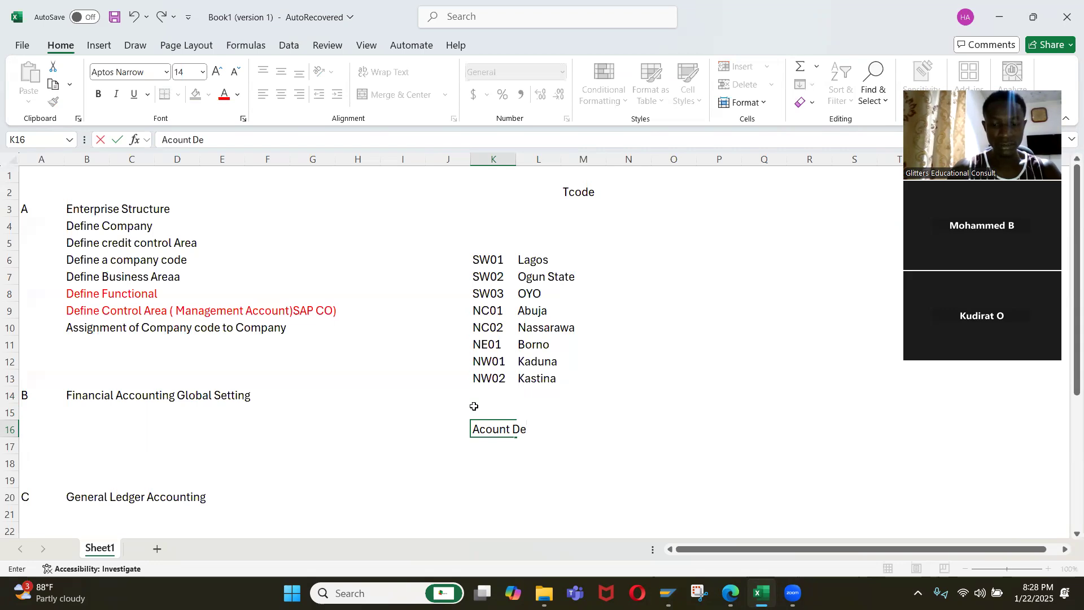
key(BackSpace)
text(pt)
key(Return)
Enter the functional area name Sales dpt in K17, with dpt in lowercase.
text(Sales)
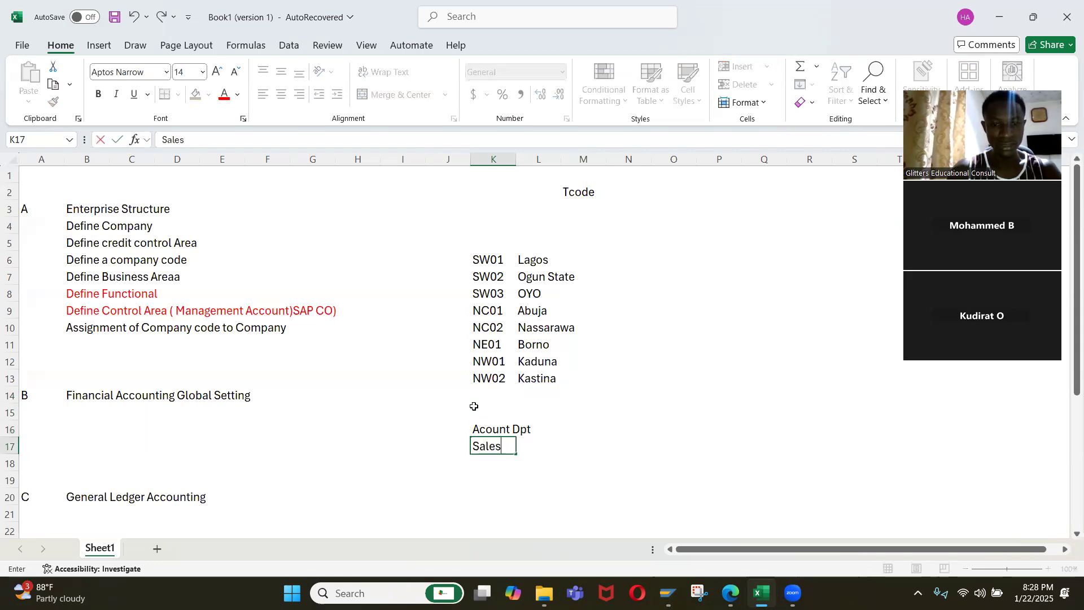
text( DPT)
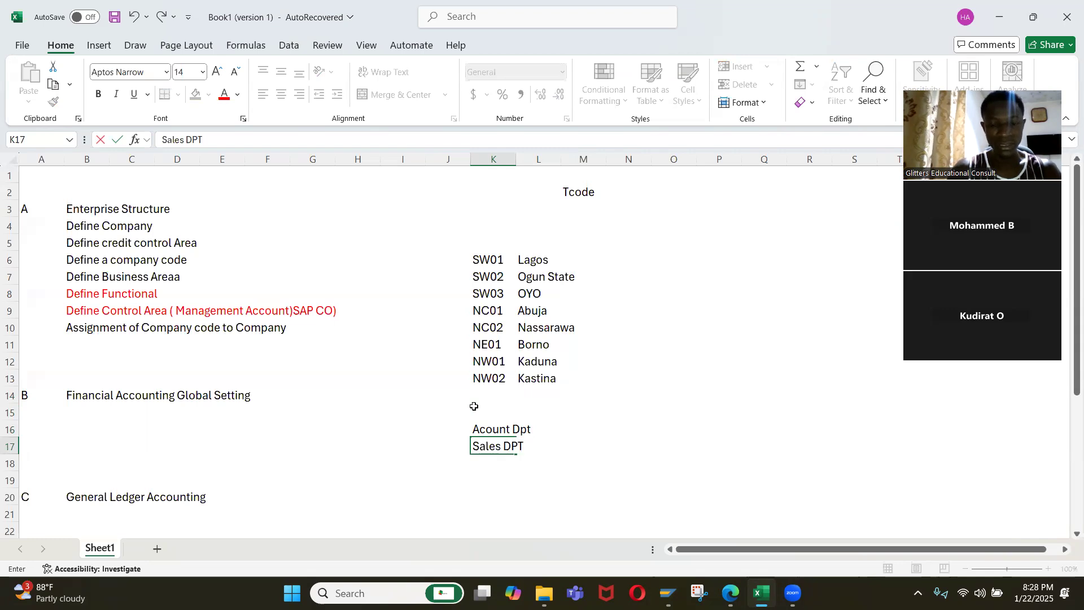
key(Return)
key(Up)
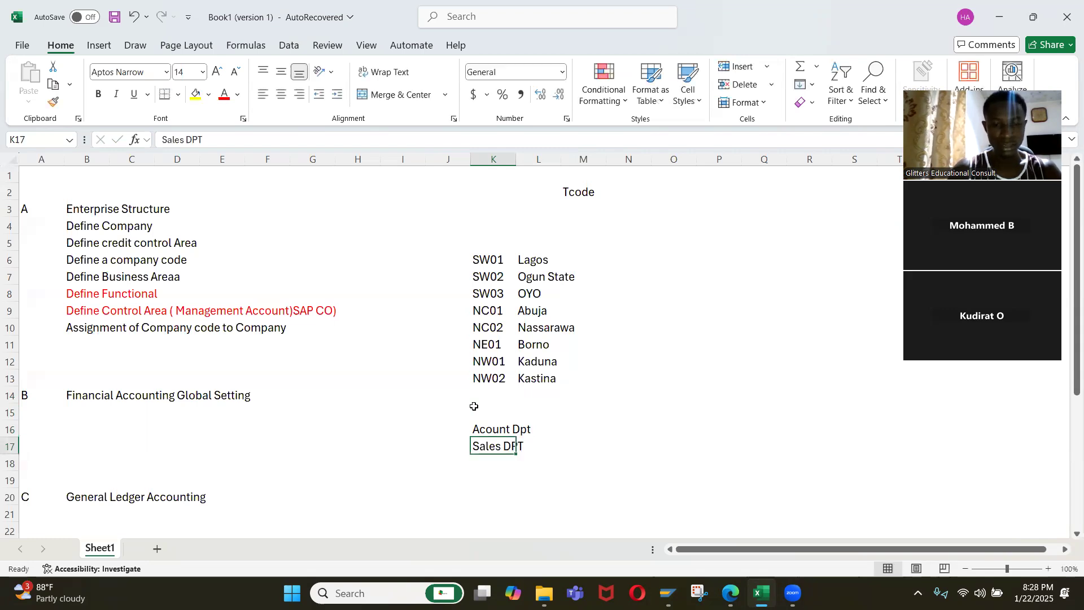
text(Sales dpt)
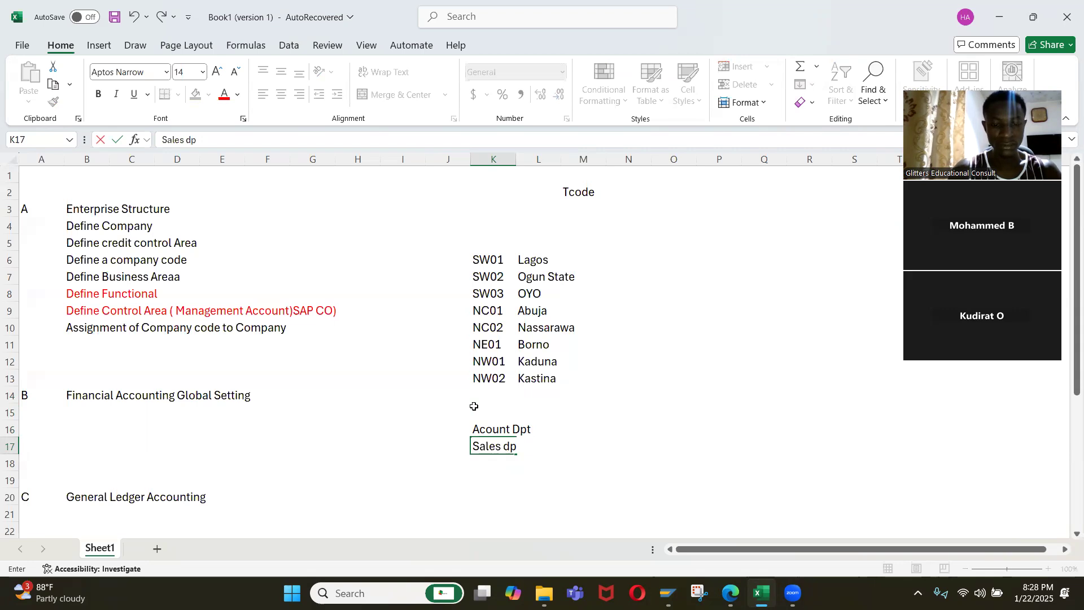
key(Return)
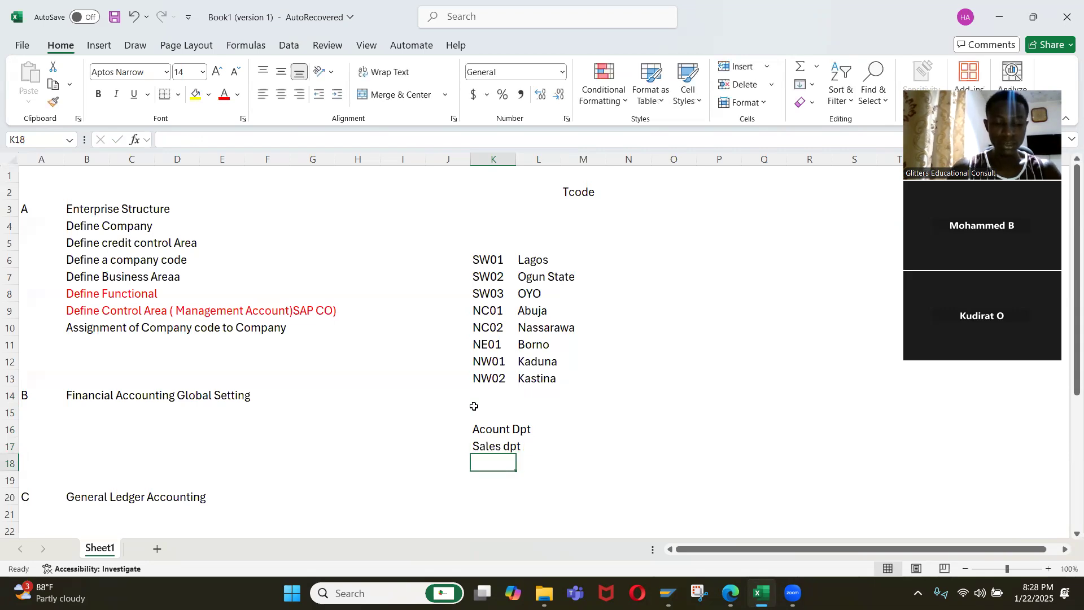
Enter the functional area names HR in K18 and Logistics in K19.
text(HR)
key(Return)
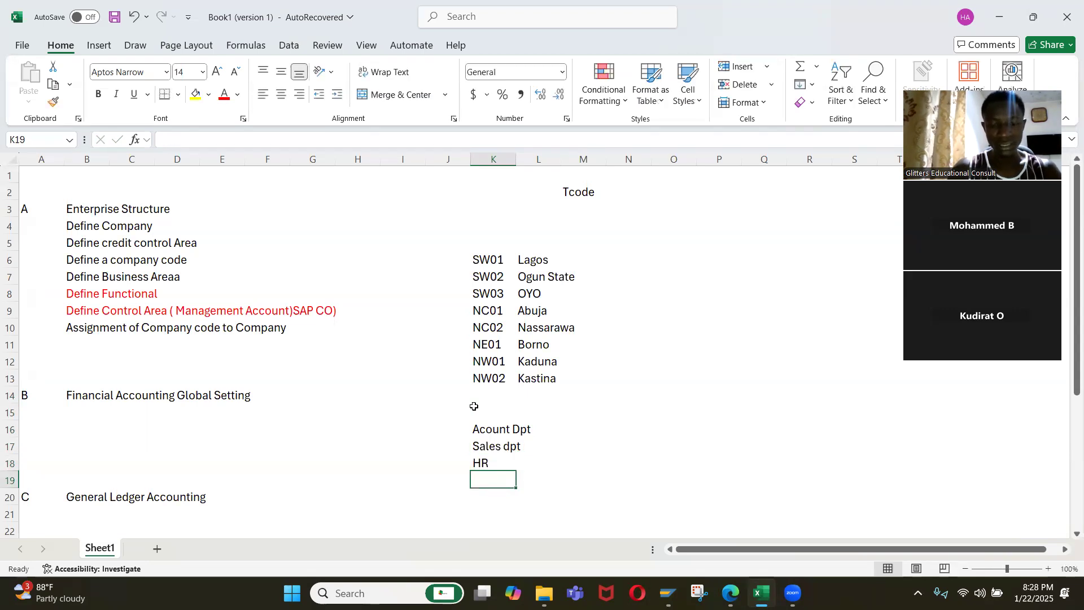
text(Lo)
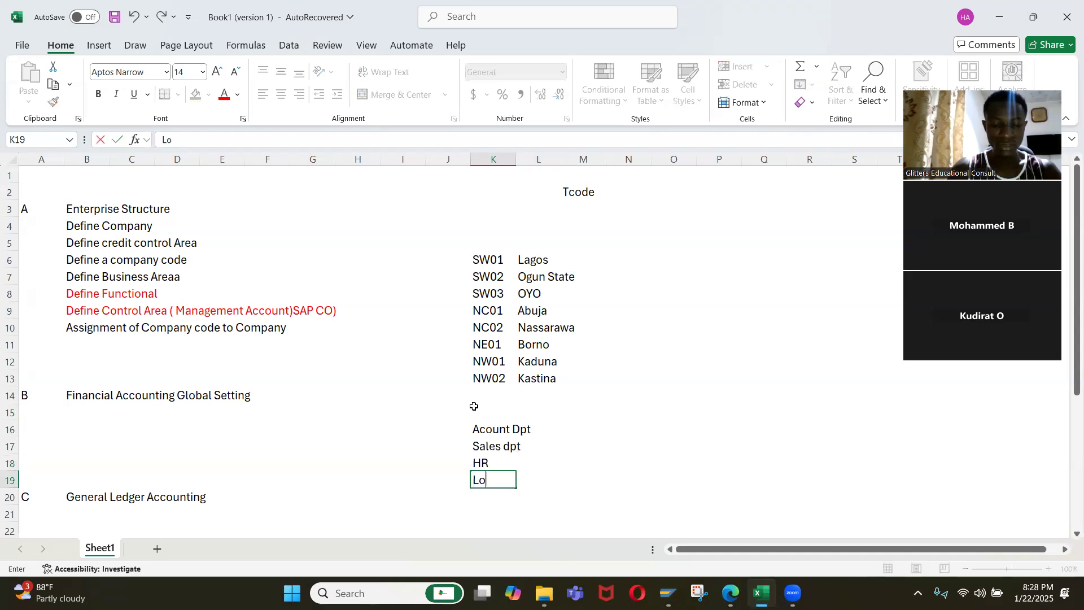
text(gistics)
key(Up)
key(Right)
key(Up)
key(Up)
key(Right)
key(Left)
key(Left)
key(Right)
key(Right)
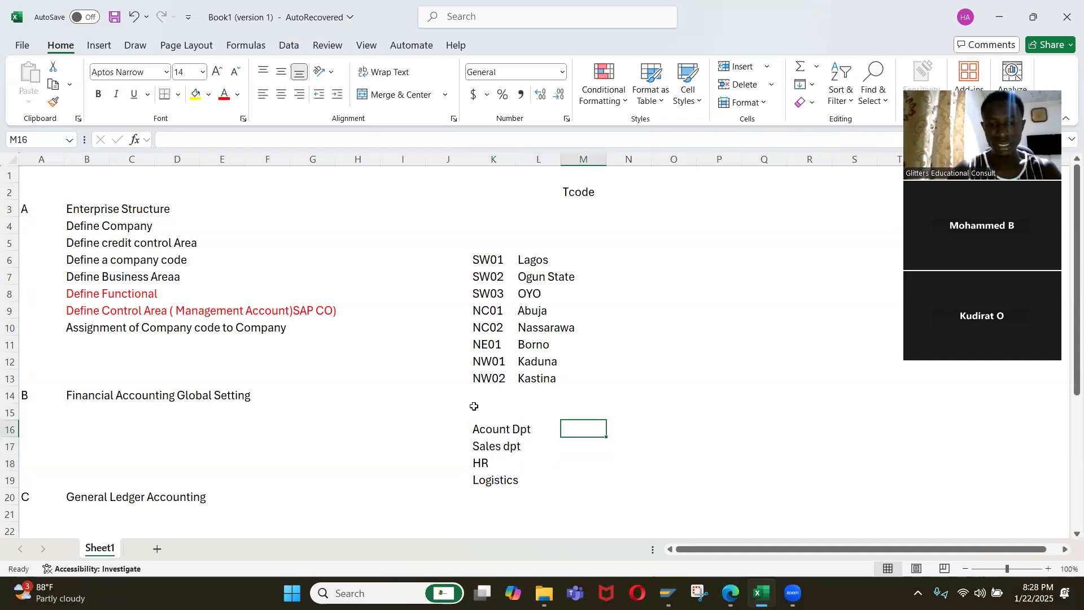
key(Left)
key(Left)
key(ctrl+c)
key(Right)
key(Right)
key(Escape)
text(Ac)
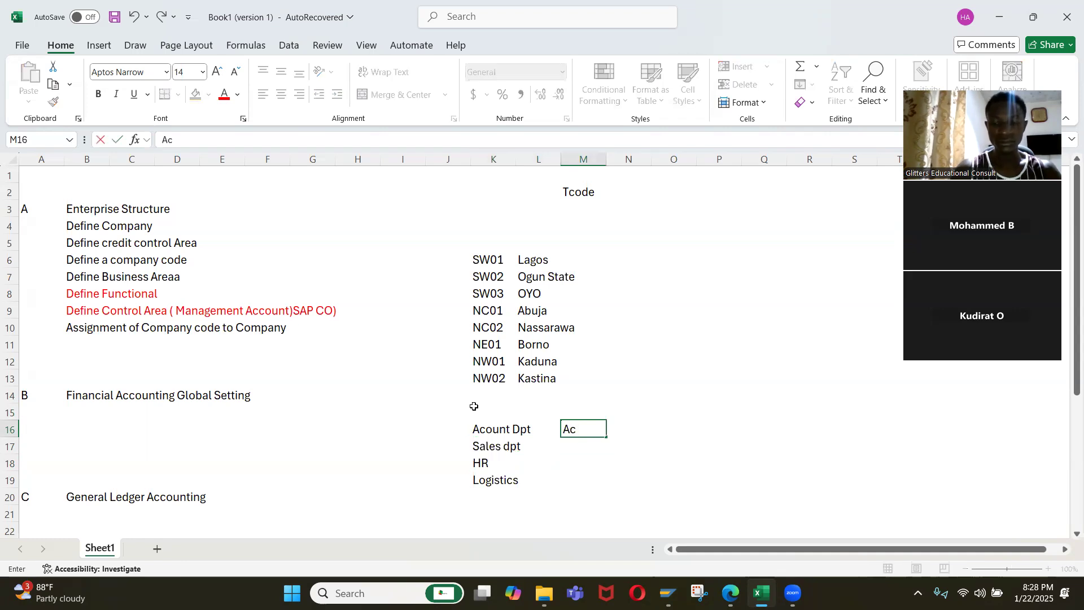
key(Escape)
key(Left)
key(Left)
key(Right)
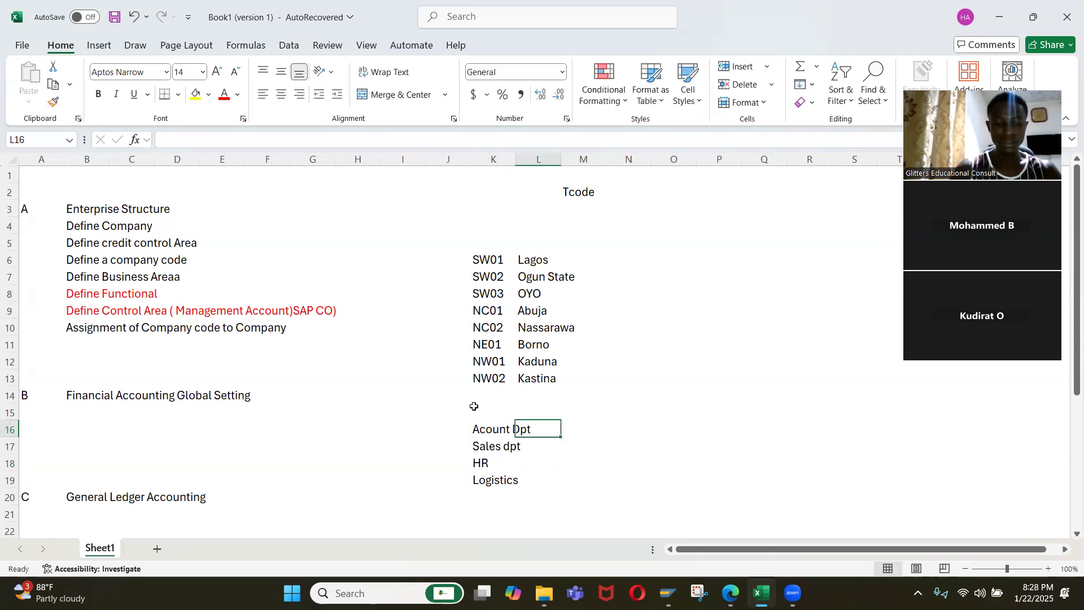
text(Account de)
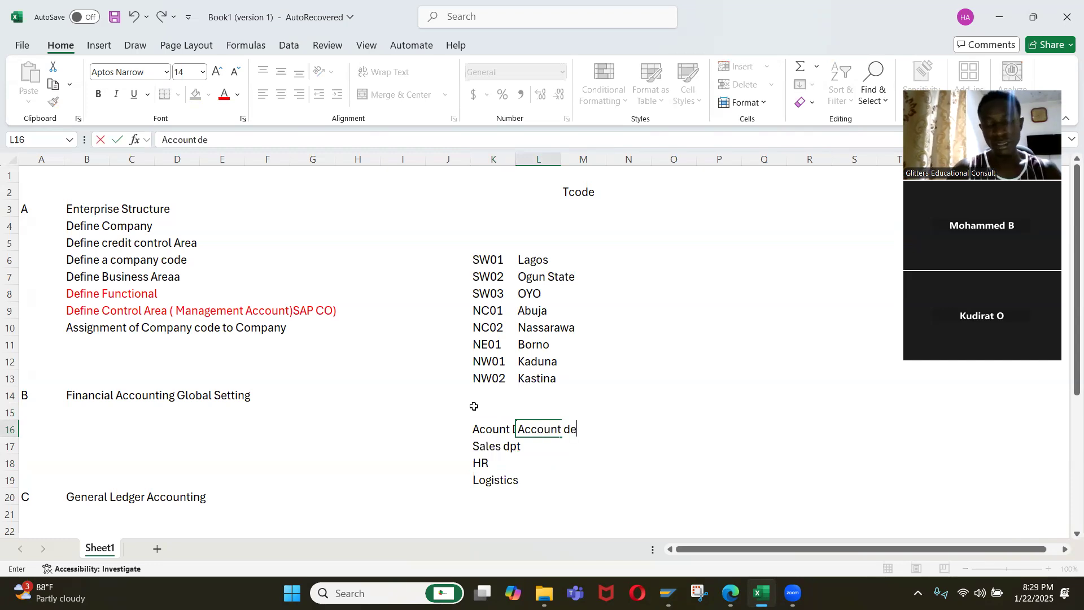
key(Escape)
Move the four functional area names from K16:K19 to L16:L19, leaving column K free for codes.
key(Down)
key(Up)
key(Left)
key(Left)
key(Right)
key(shift+Down)
key(shift+Down)
key(shift+Down)
key(ctrl+x)
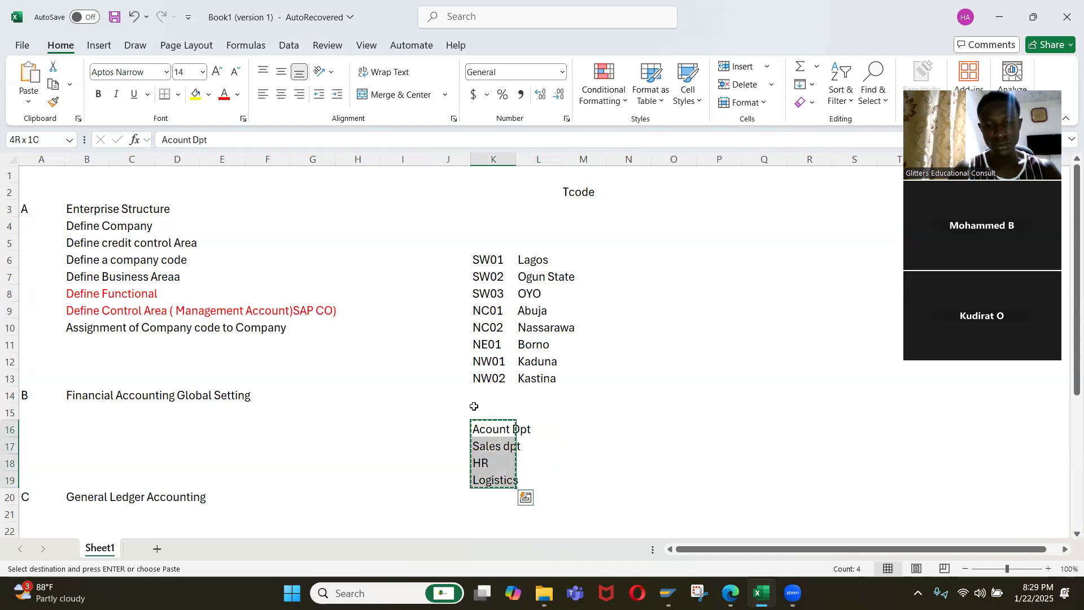
key(Right)
key(ctrl+v)
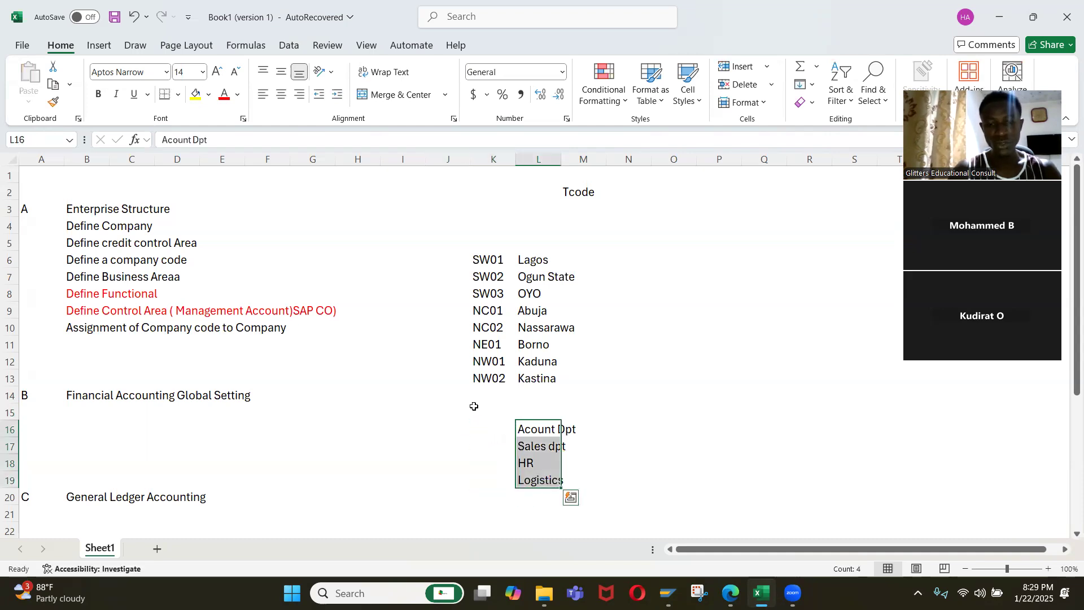
Enter the functional area code AC01 in K16 for Acount Dpt.
key(Left)
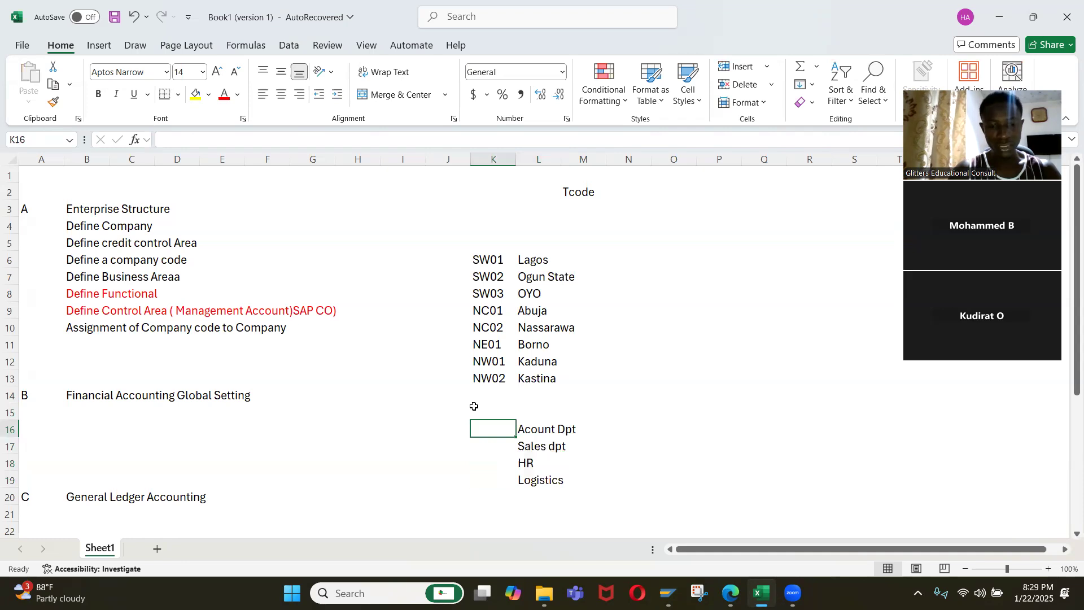
text(AC01)
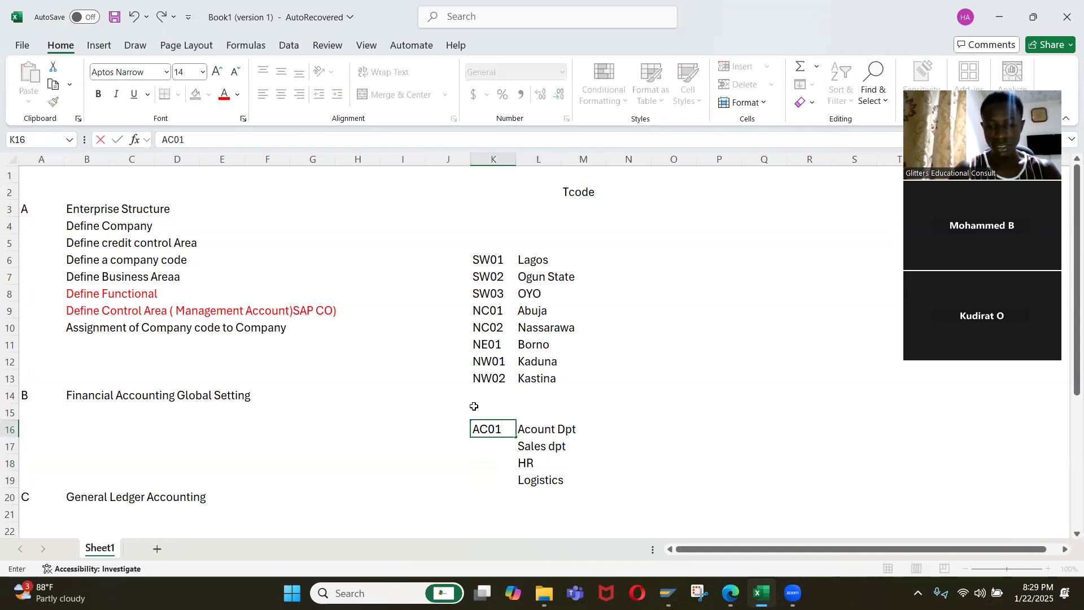
key(Return)
text(SA01)
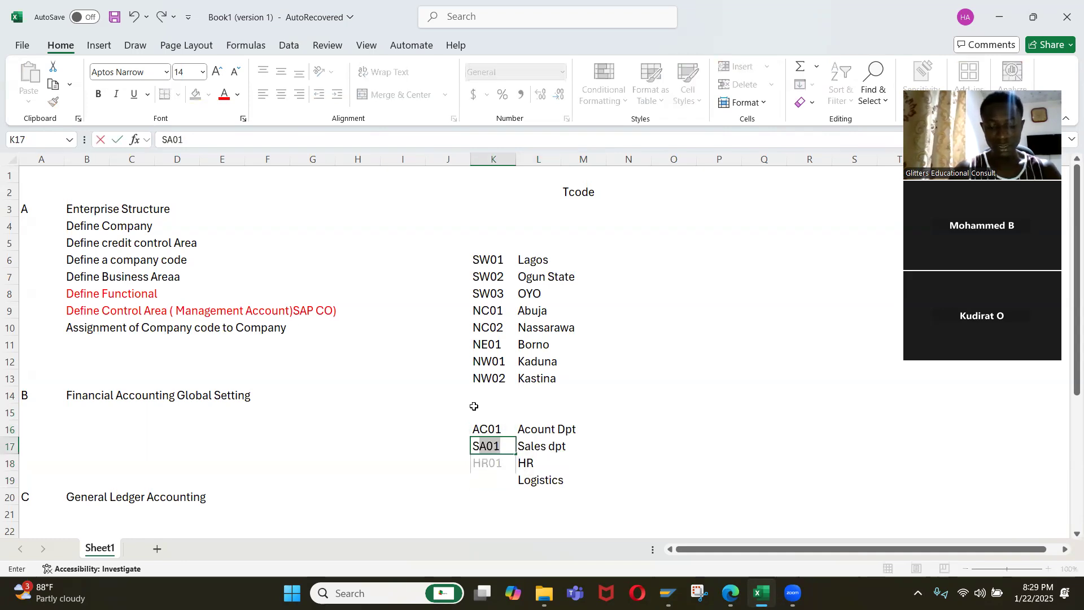
text(A0)
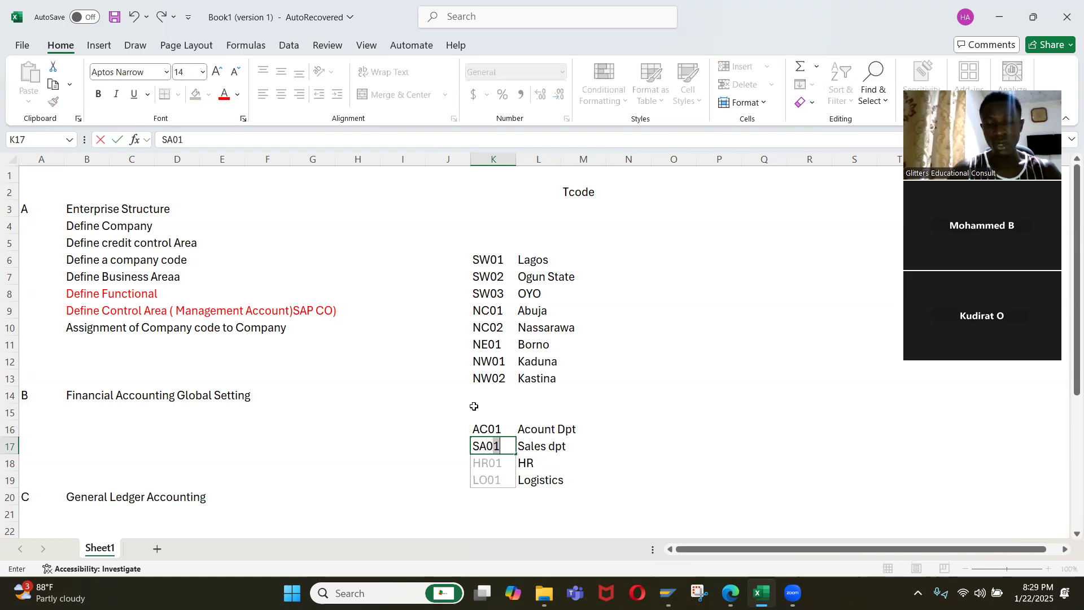
key(BackSpace)
key(BackSpace)
key(BackSpace)
key(BackSpace)
key(Up)
key(Up)
key(Down)
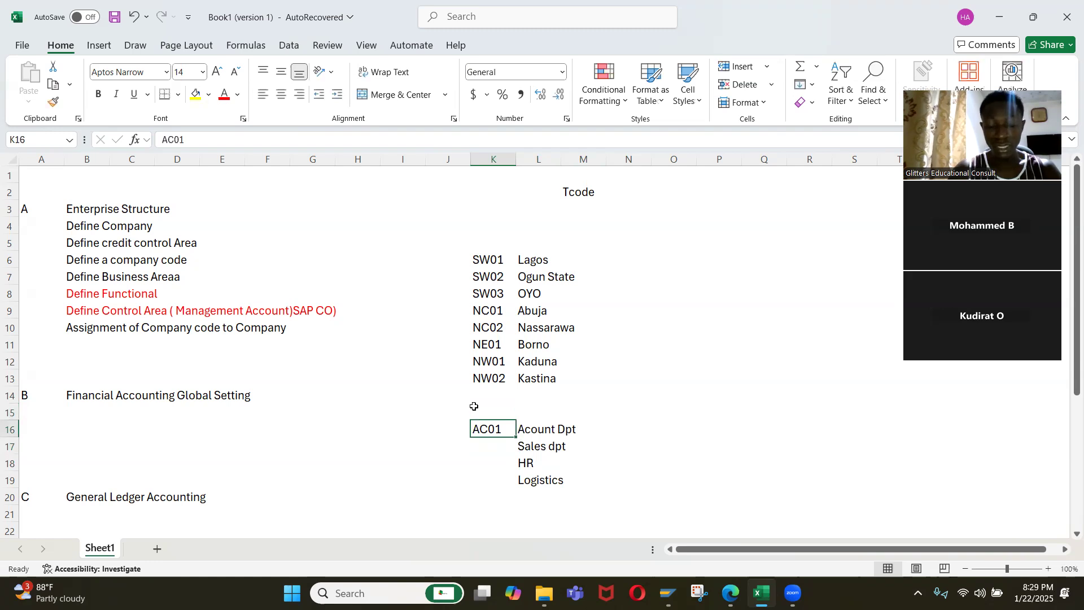
Replace the functional area code in K16 with Iq10 and enter Iq20 in K17 for Sales dpt.
text(Iq)
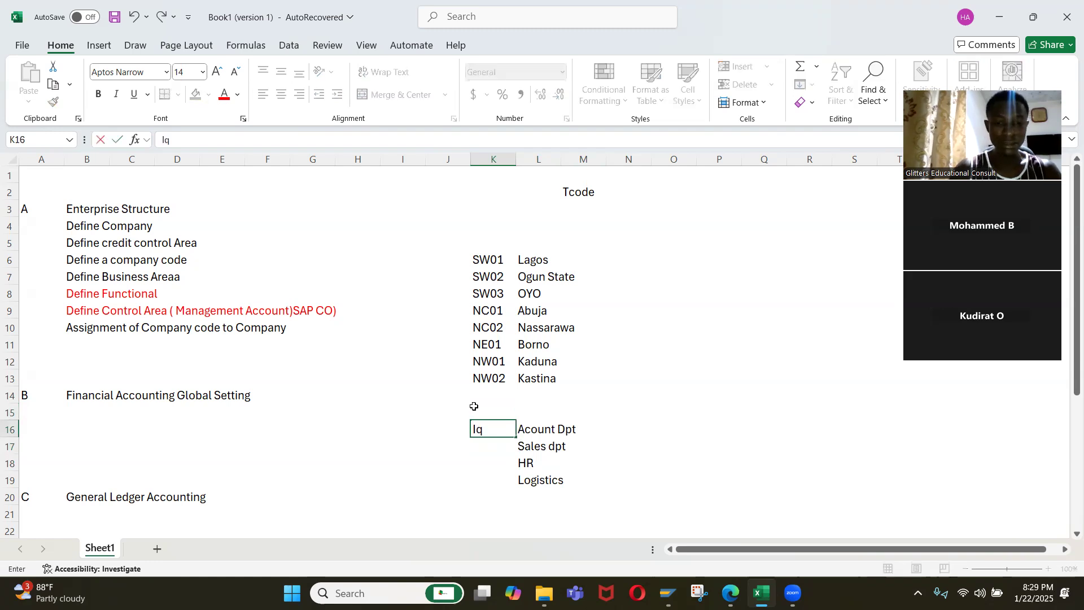
text(0)
key(BackSpace)
text(10)
key(Return)
key(Up)
key(ctrl+c)
key(Down)
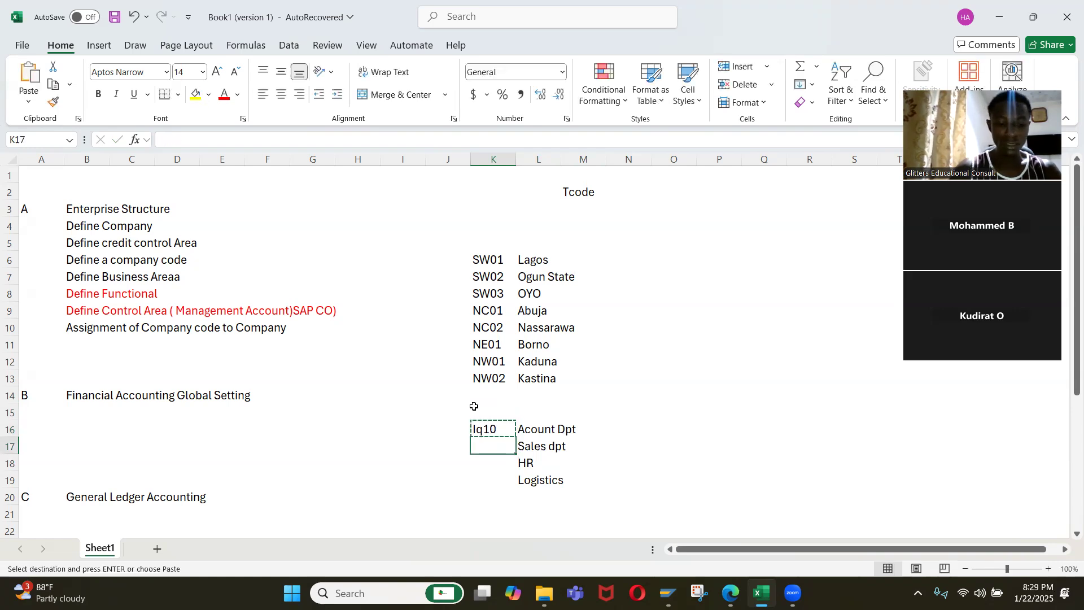
text(Iq20)
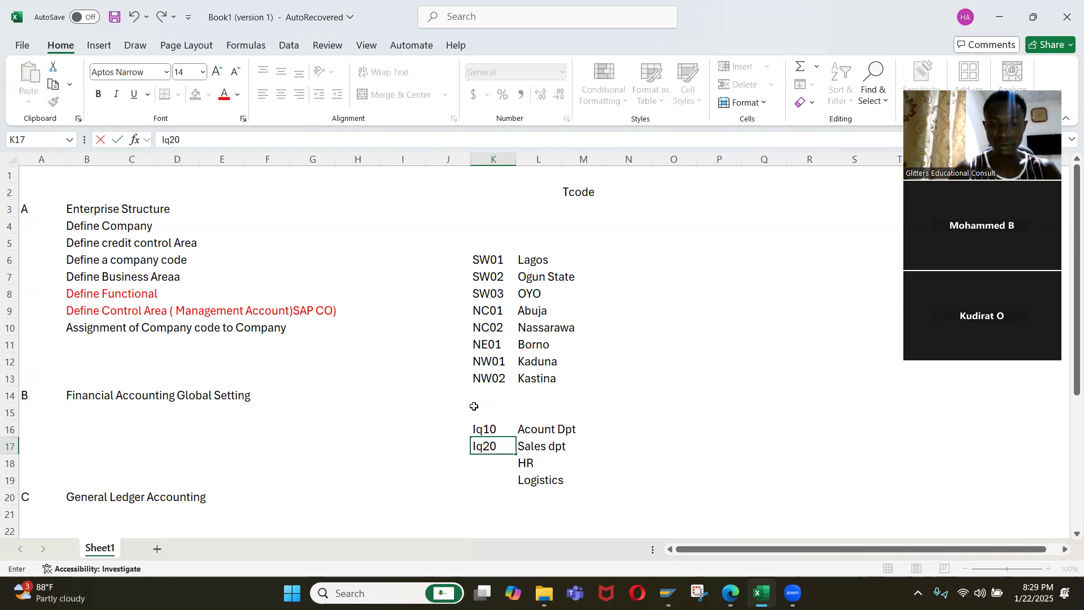
Extend the code series from K16:K17 down to K19 for HR and Logistics.
key(Up)
key(shift+Down)
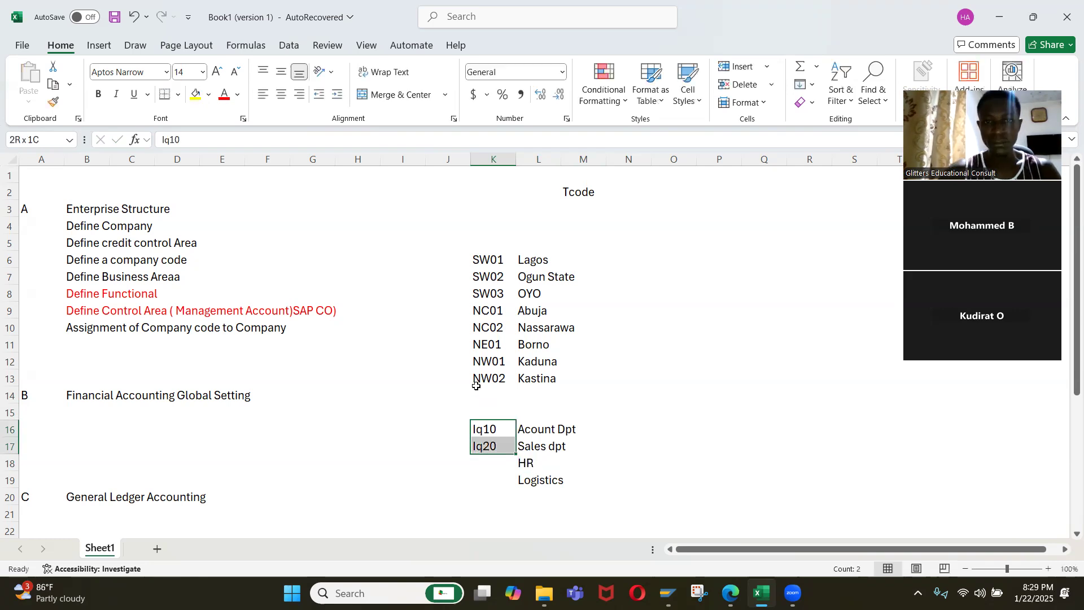
drag(514, 454, 513, 489)
click(588, 460)
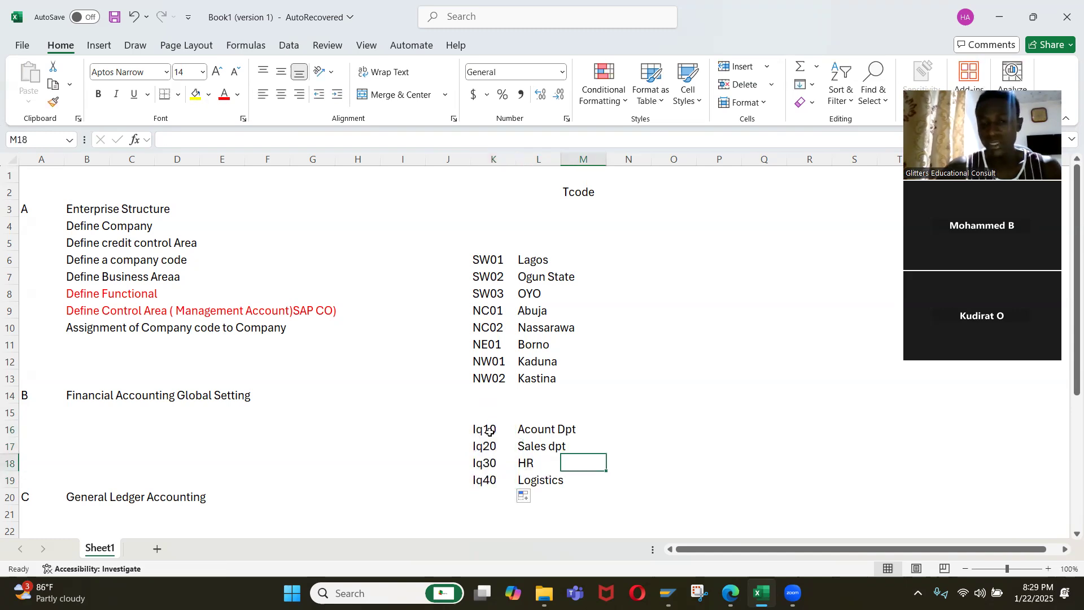
Copy the codes and names in K16:L19 into the new functional area entries in SAP.
click(489, 429)
drag(489, 429, 536, 480)
key(ctrl+c)
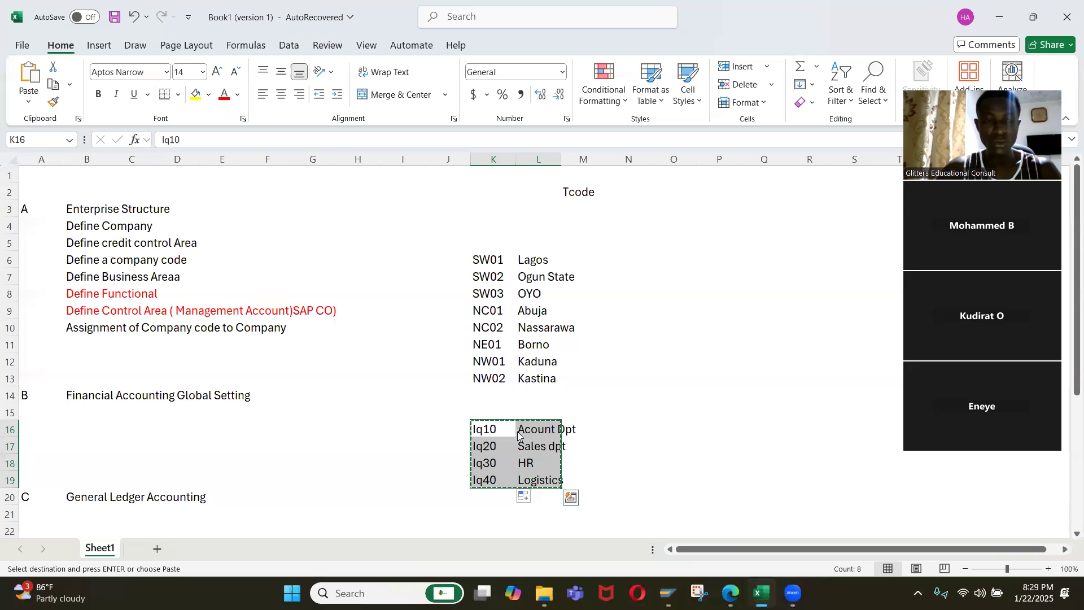
key(alt+Tab)
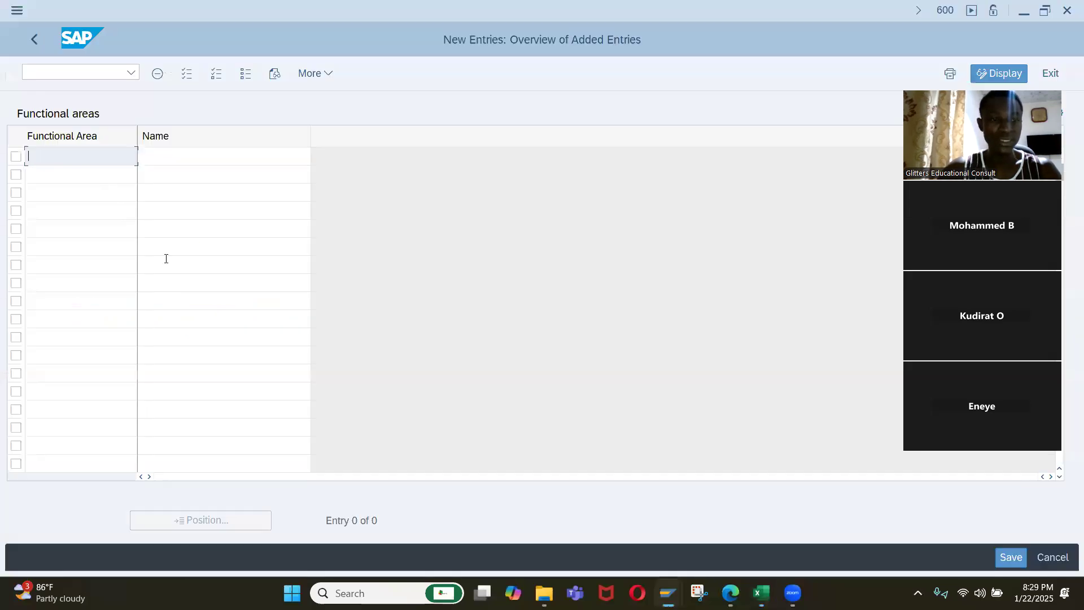
key(ctrl+v)
Save the new functional areas to customizing request A4HK904107 and return to the implementation guide.
click(1019, 560)
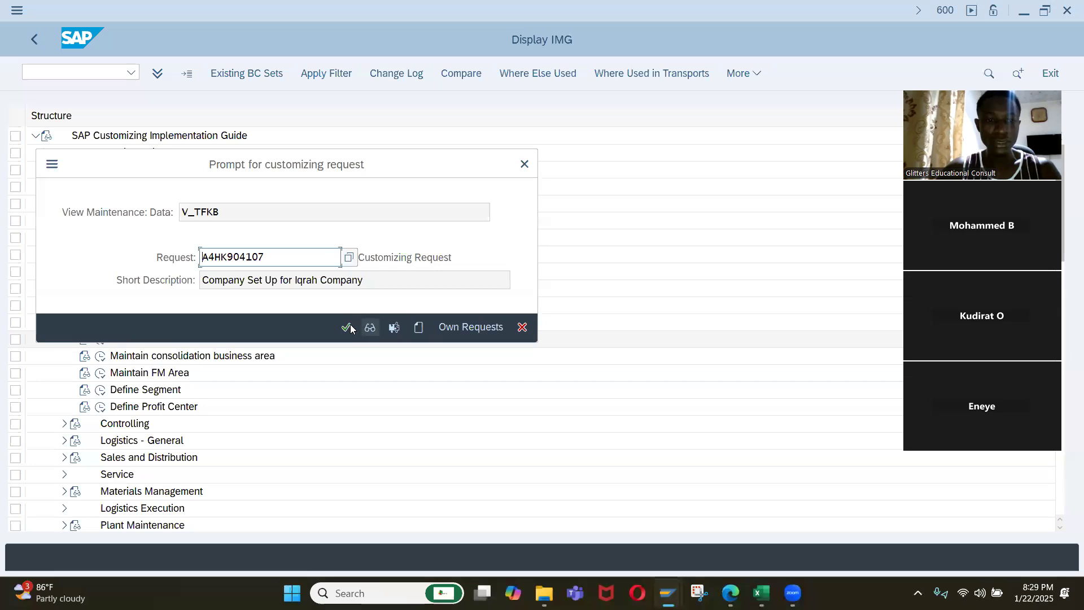
click(348, 327)
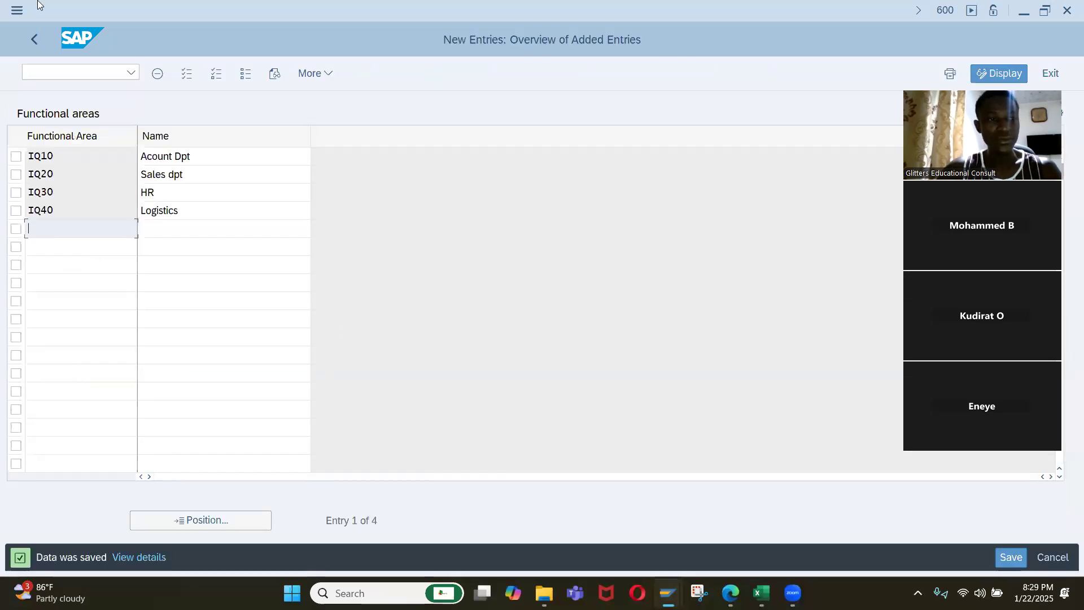
click(34, 40)
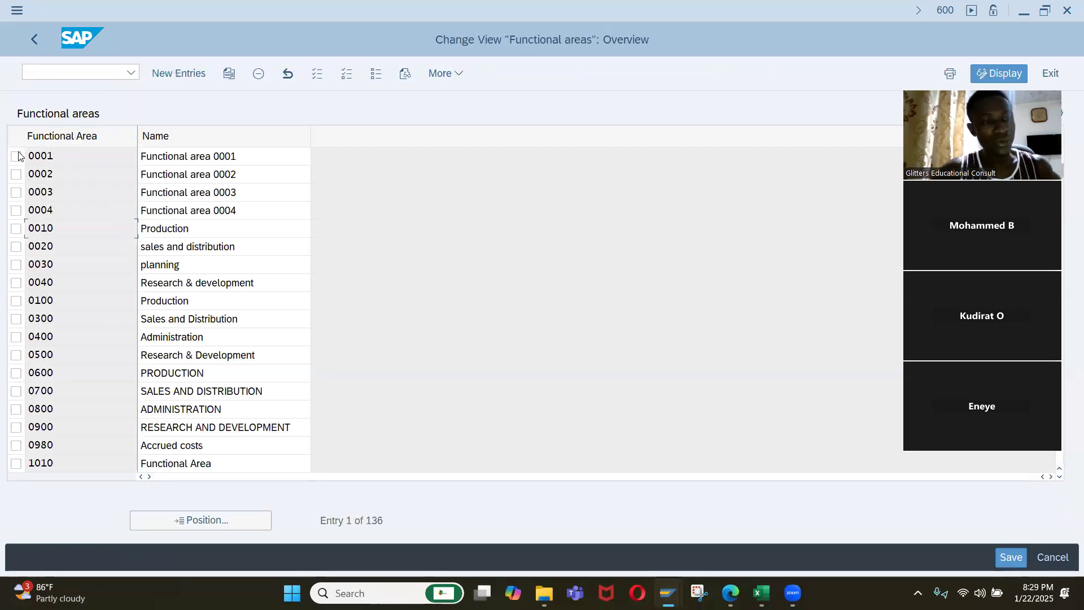
click(39, 46)
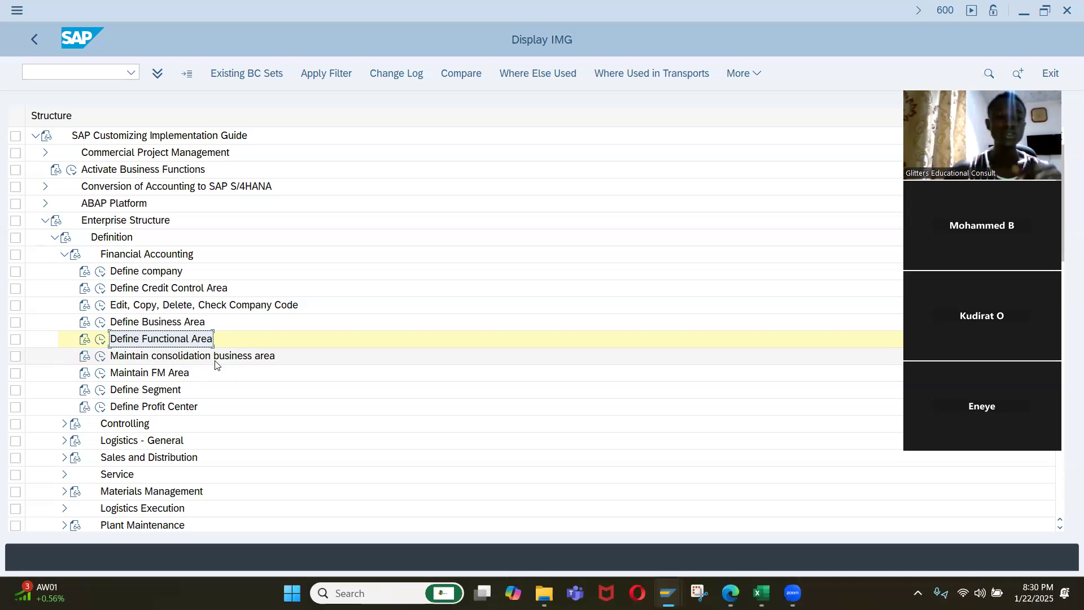
click(102, 356)
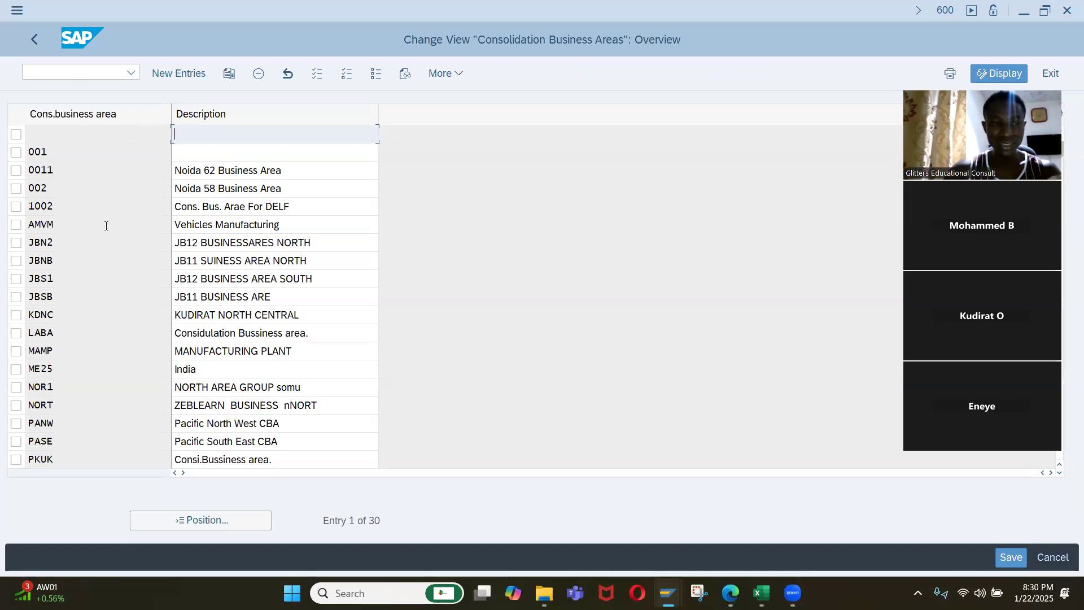
click(193, 79)
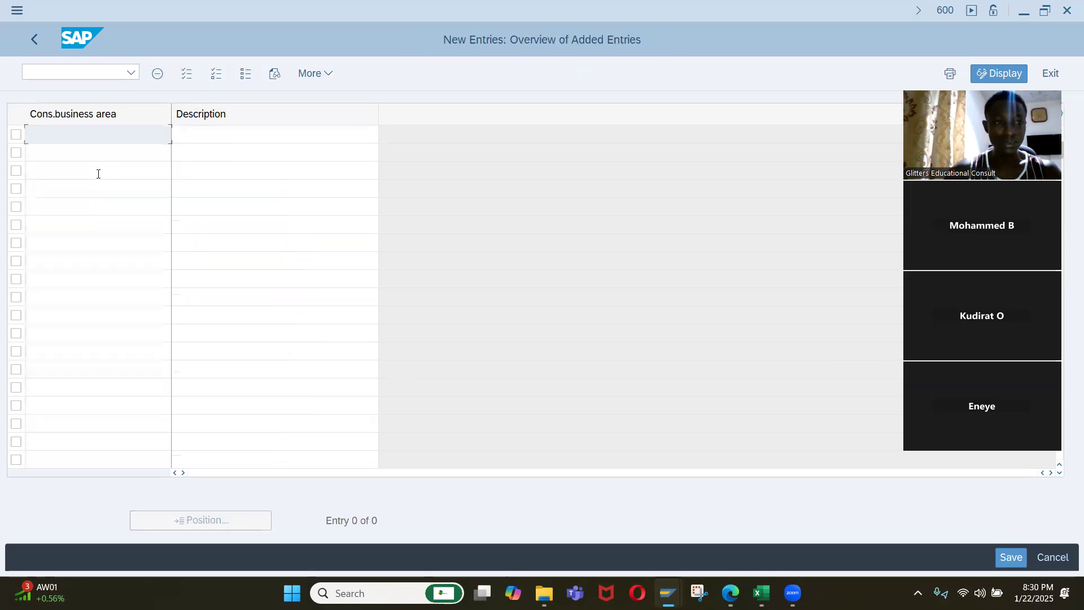
click(39, 39)
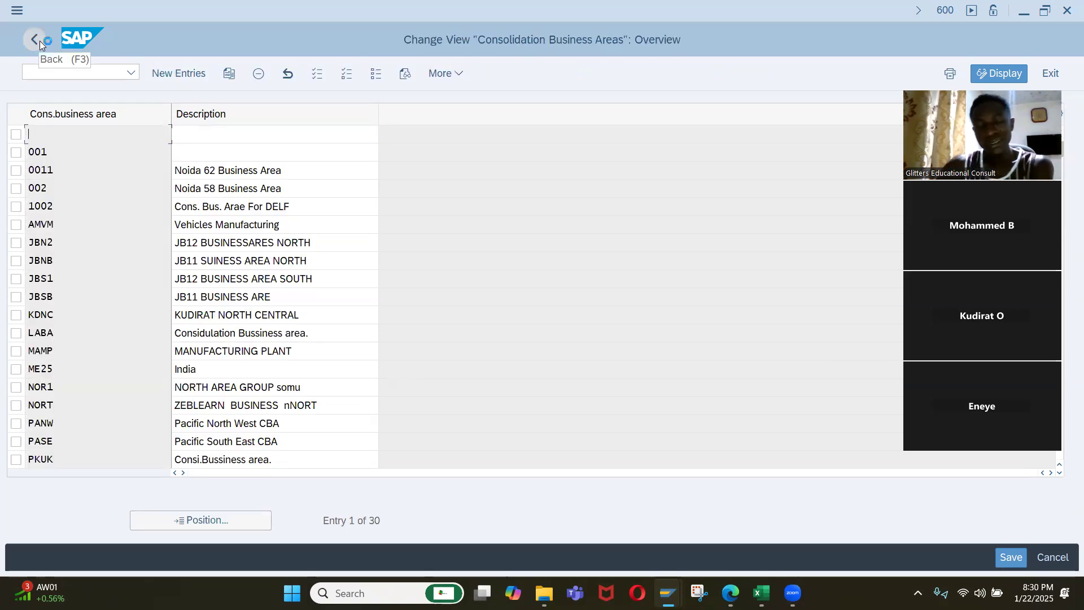
click(39, 41)
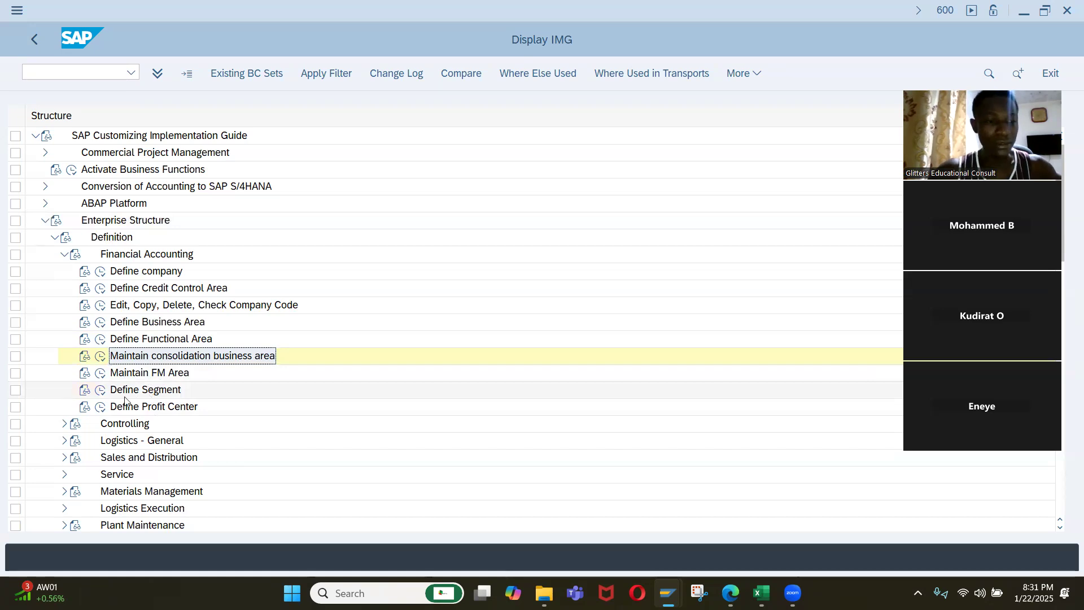
Collapse the Definition branch of Enterprise Structure and expand the Financial Accounting activities under Assignment.
click(63, 255)
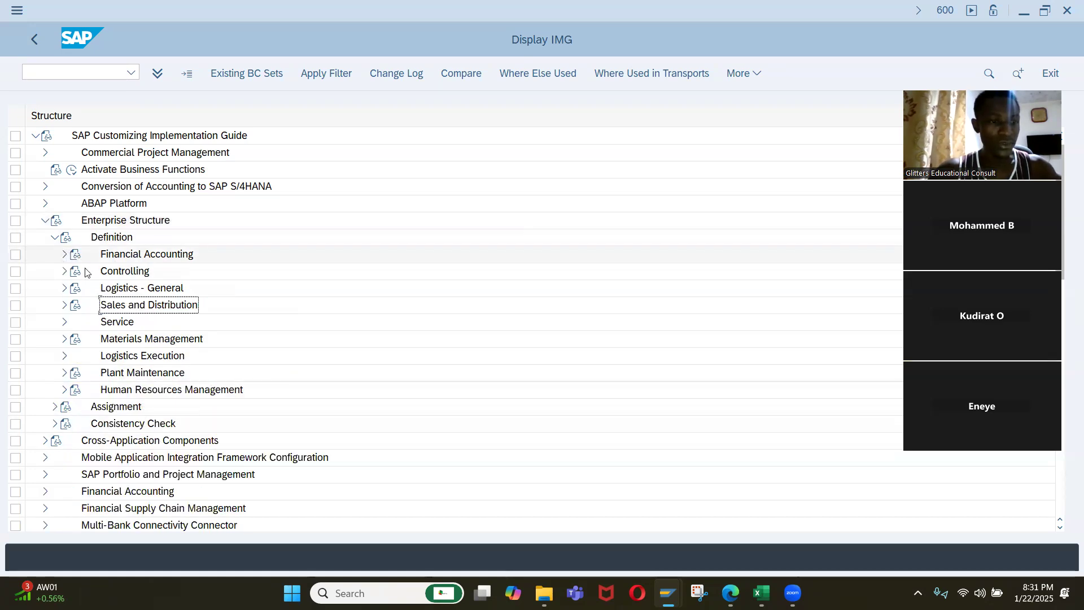
click(55, 237)
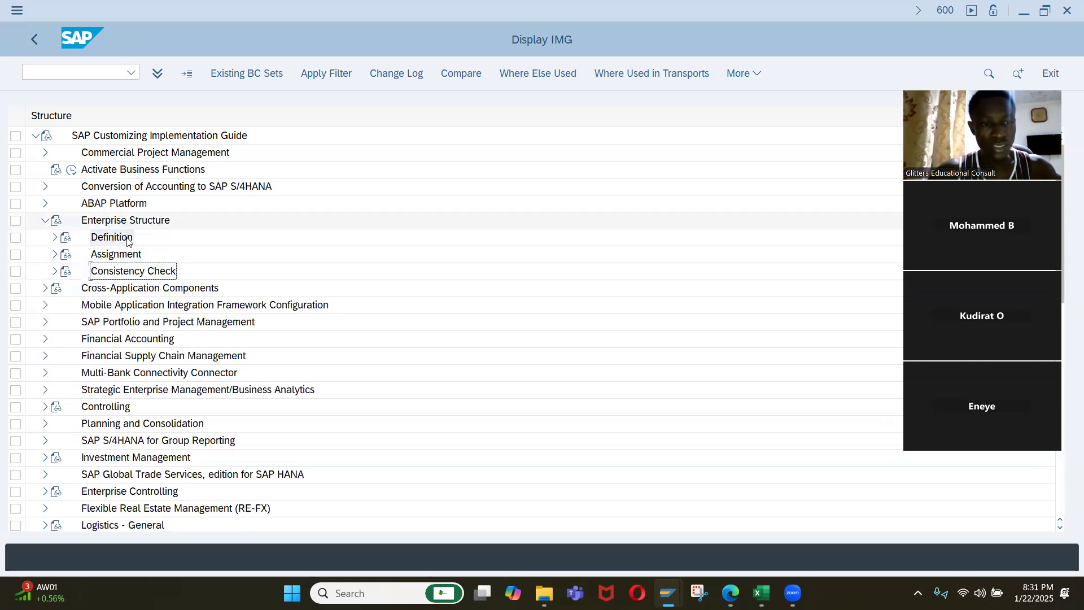
click(55, 255)
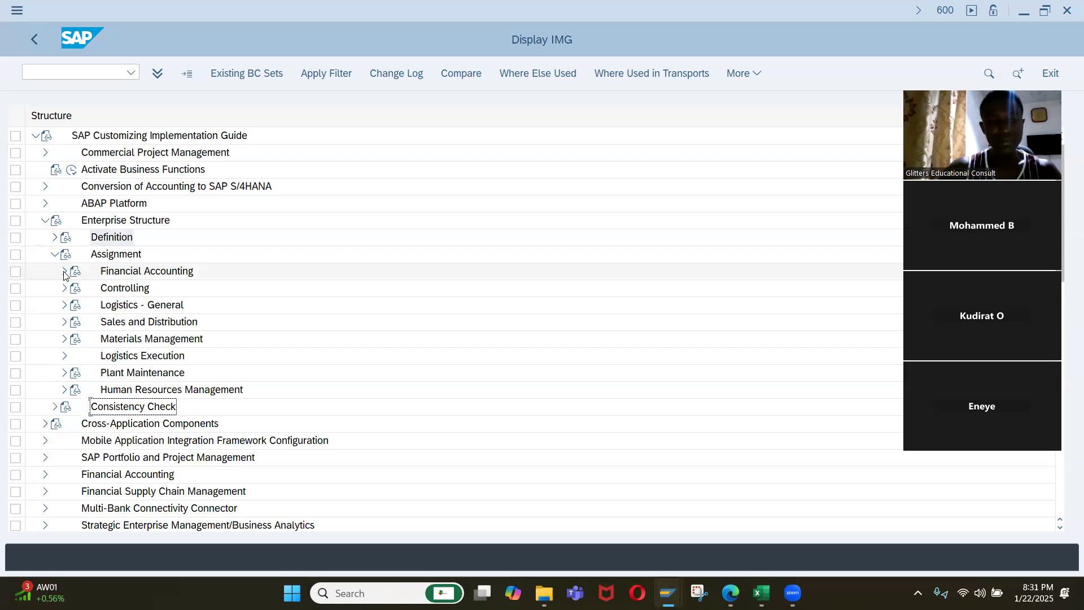
click(64, 273)
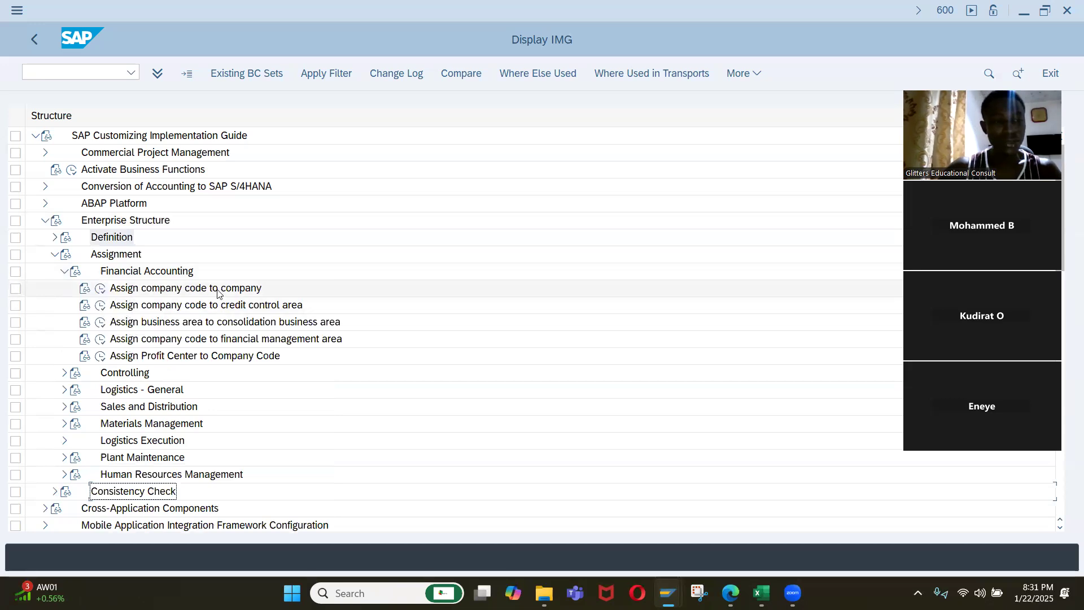
Open the Assign company code to company activity and position its list at company code IQ01.
click(100, 289)
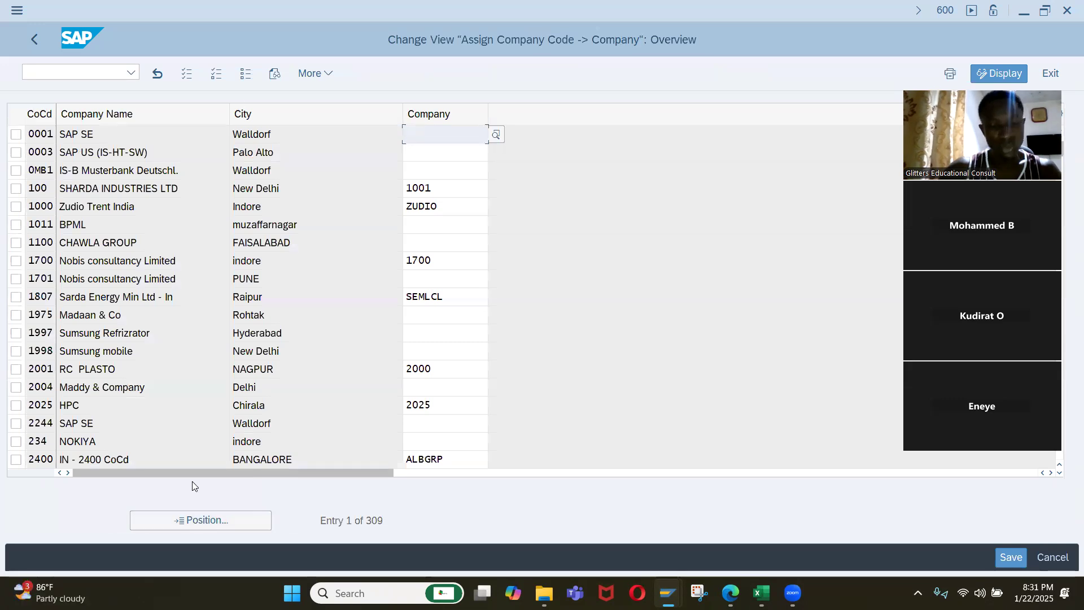
click(205, 516)
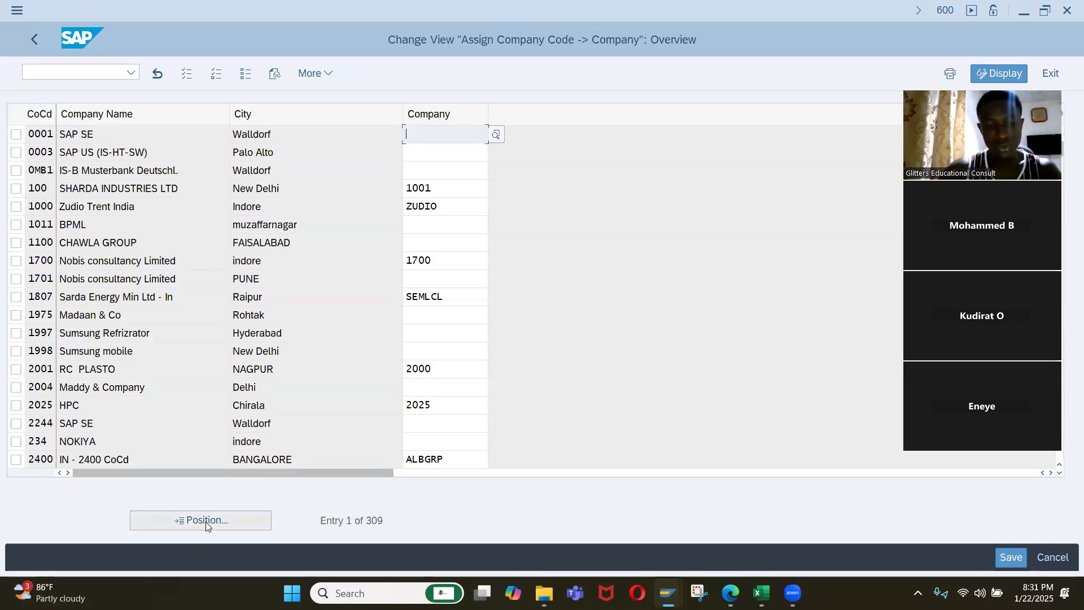
text(iq01)
key(Return)
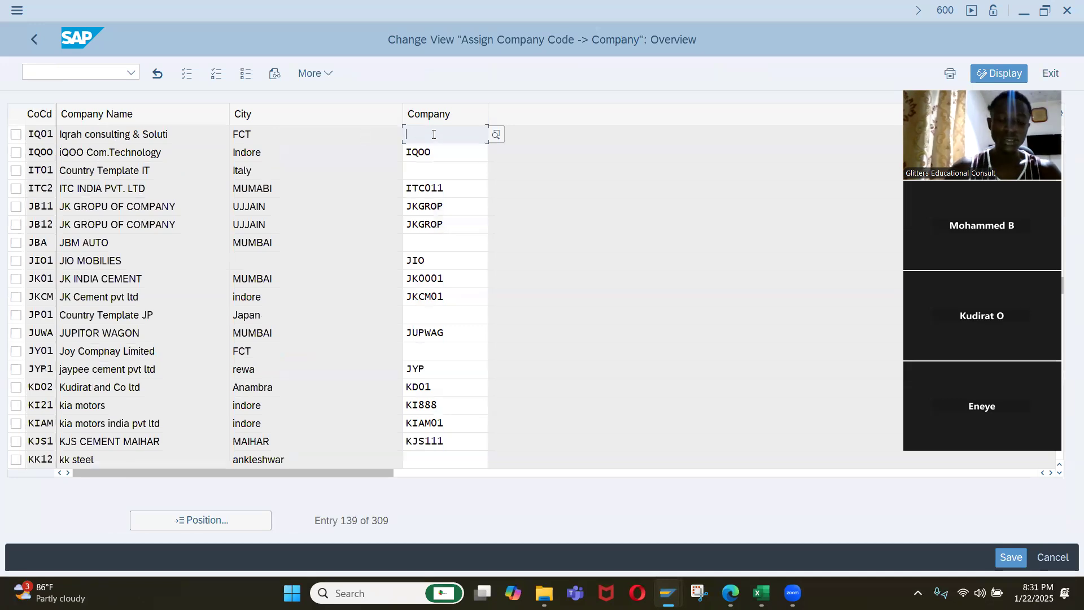
Assign company IQ01 to company code IQ01, save it to customizing request A4HK904107 and return to the implementation guide.
text(IQ01)
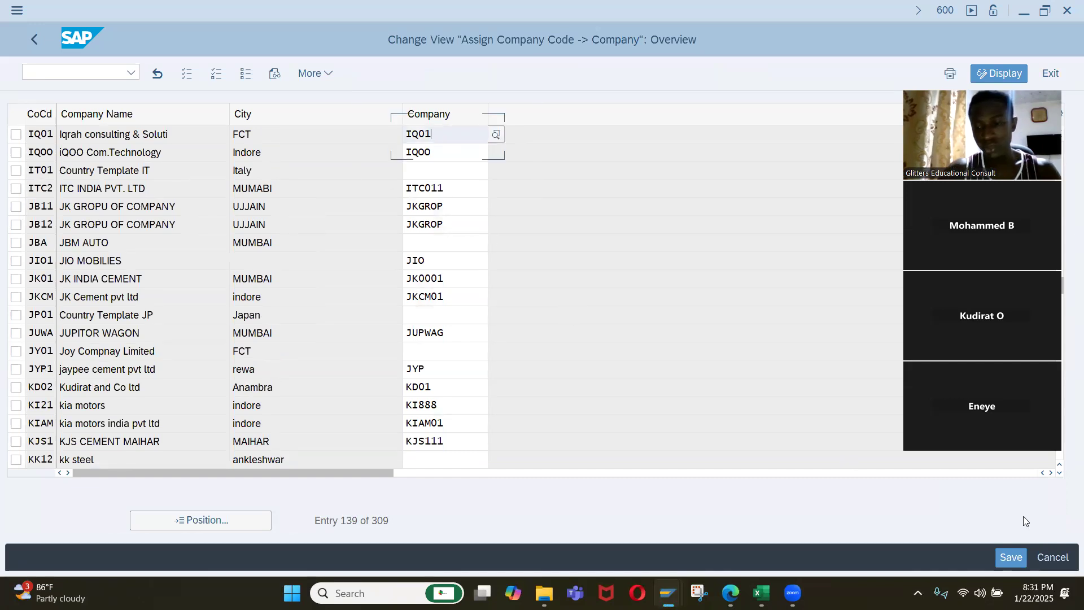
click(1011, 556)
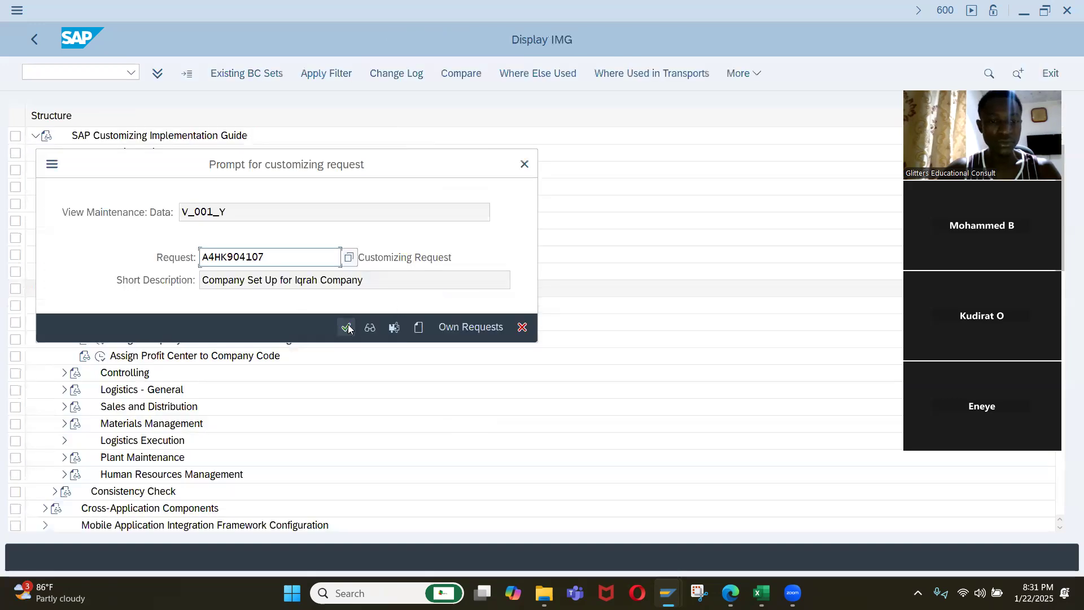
click(346, 326)
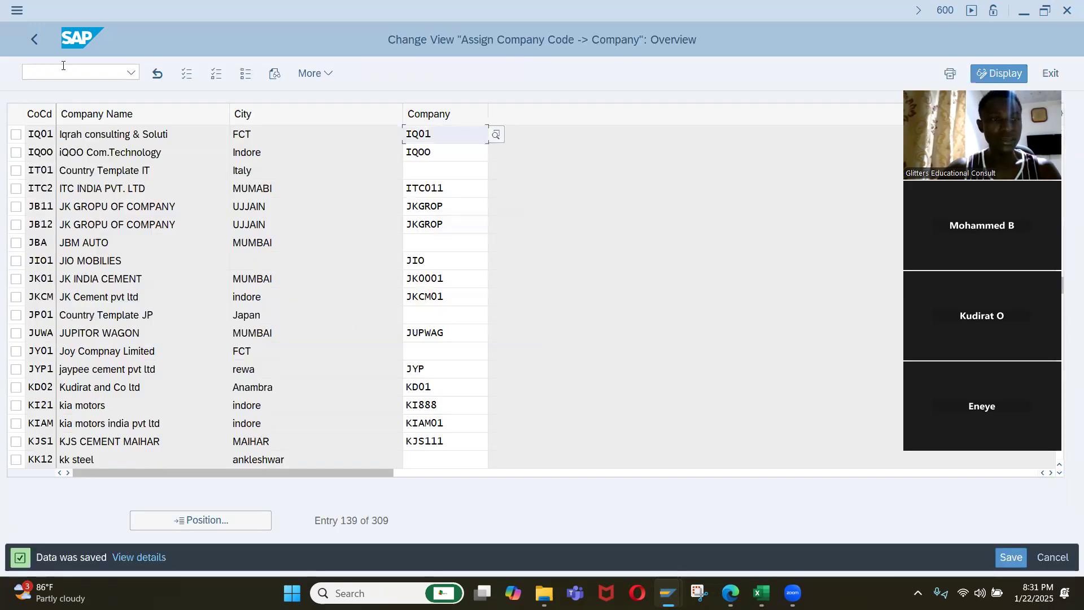
click(34, 39)
click(152, 289)
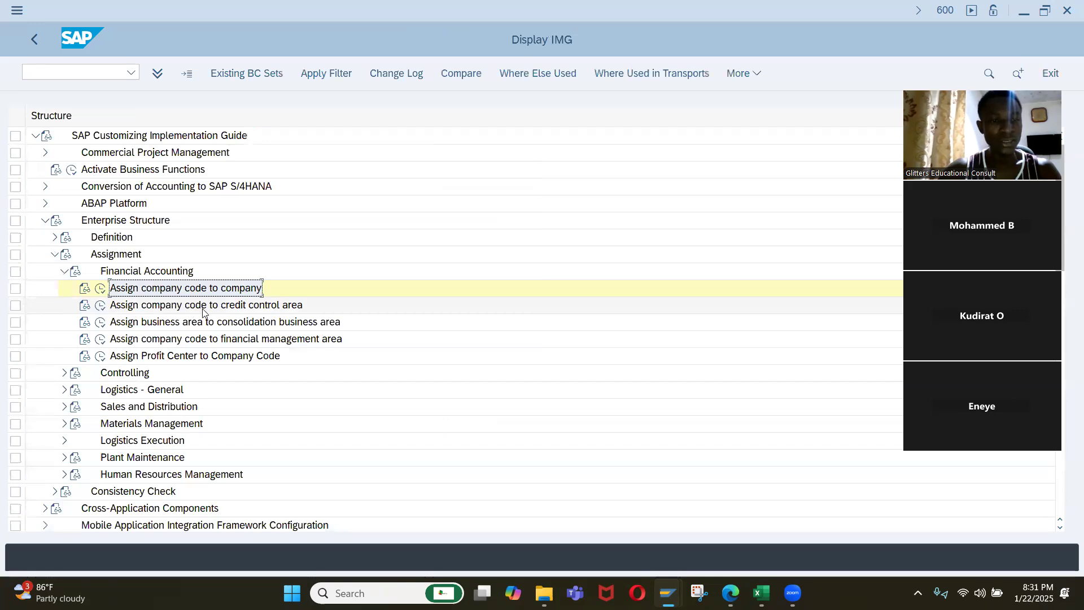
Open the Assign company code to credit control area activity and position its list at company code IQ01.
click(102, 308)
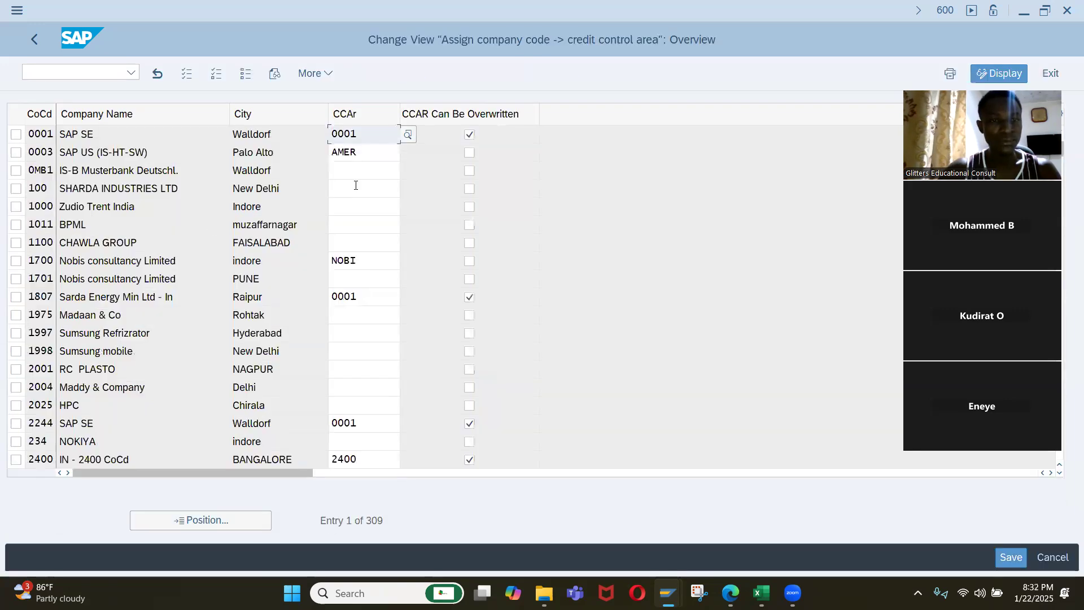
click(185, 521)
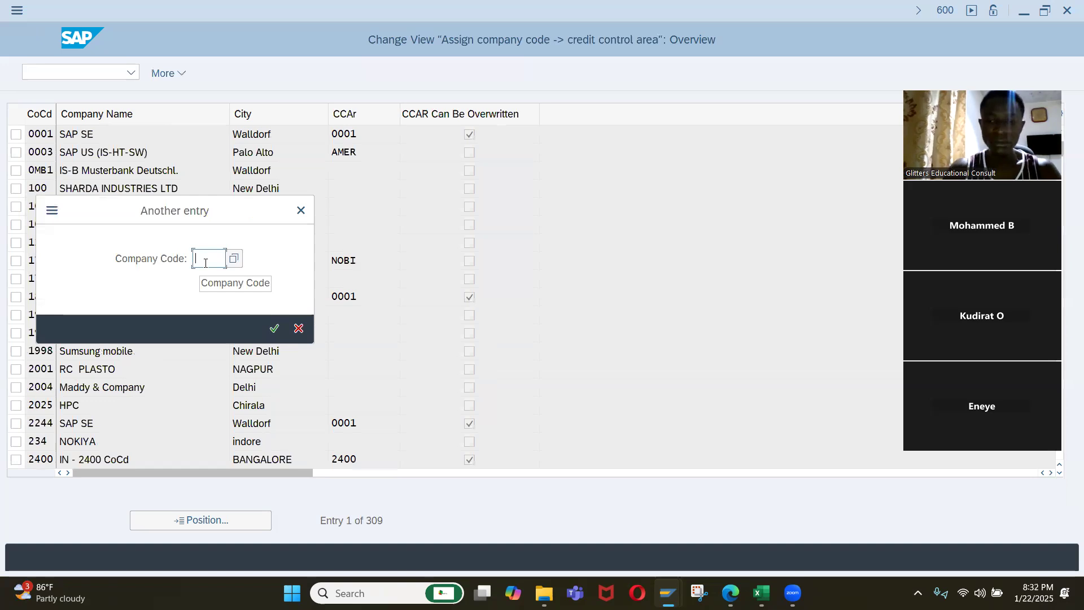
text(IC01)
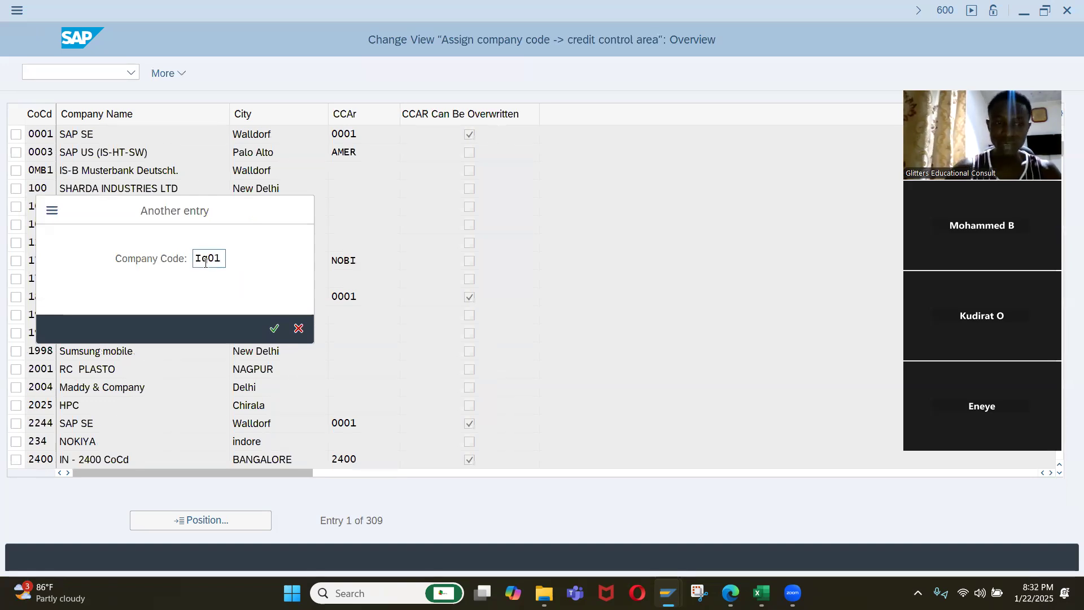
key(Return)
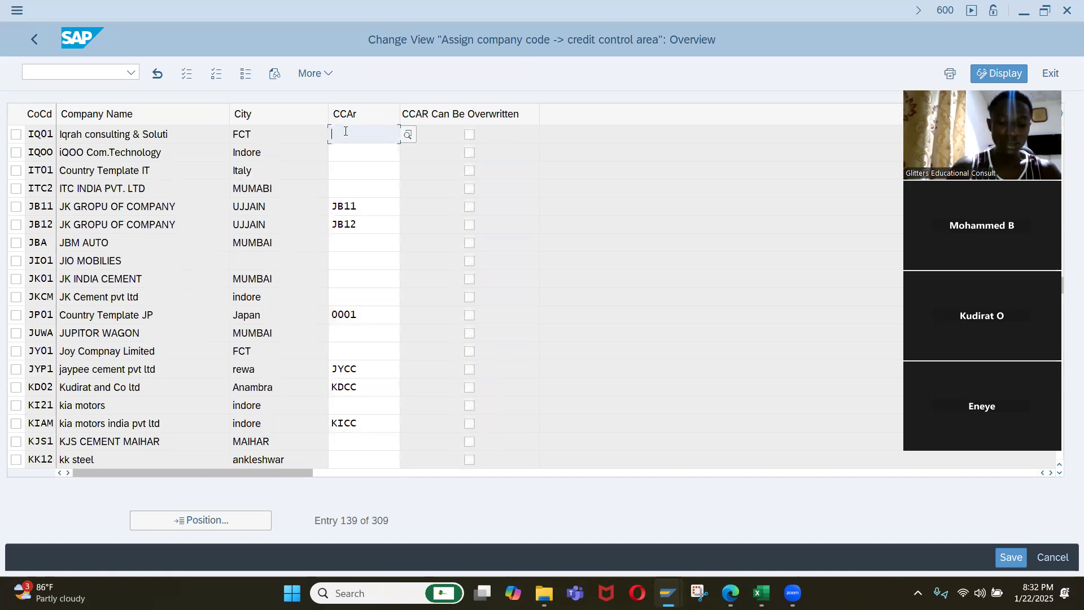
Assign credit control area IQ01 to company code IQ01, save it to request A4HK904107 and return to the implementation guide.
text(IQ01)
key(Return)
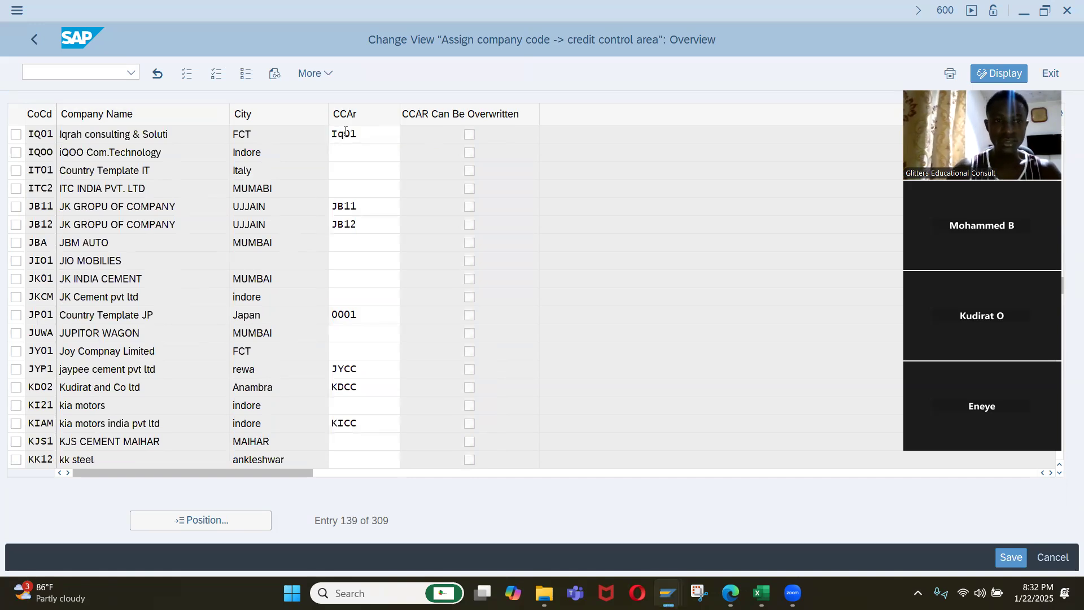
click(346, 134)
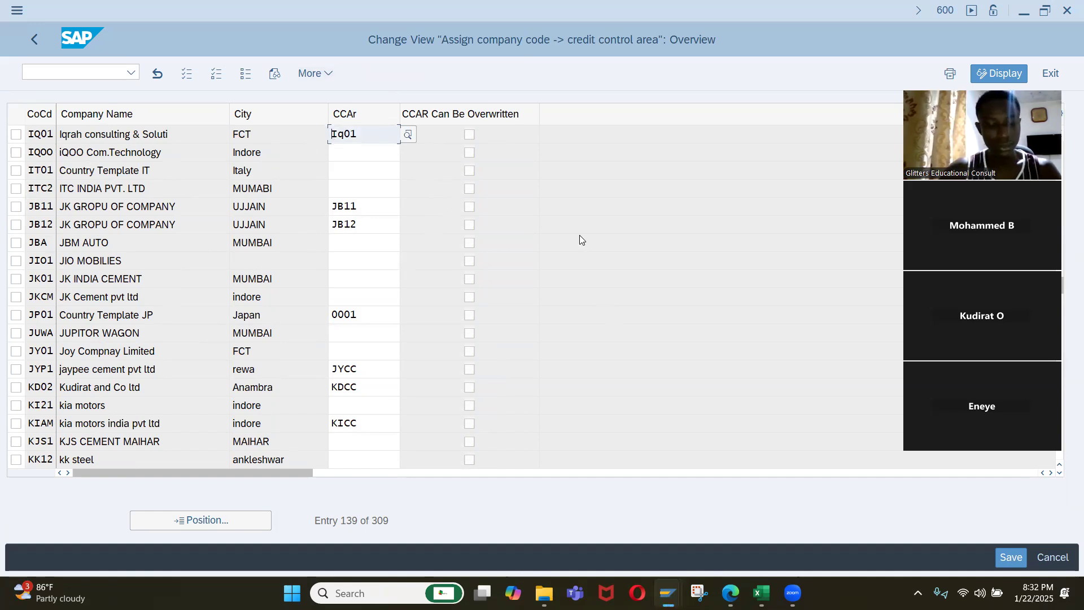
key(ctrl+s)
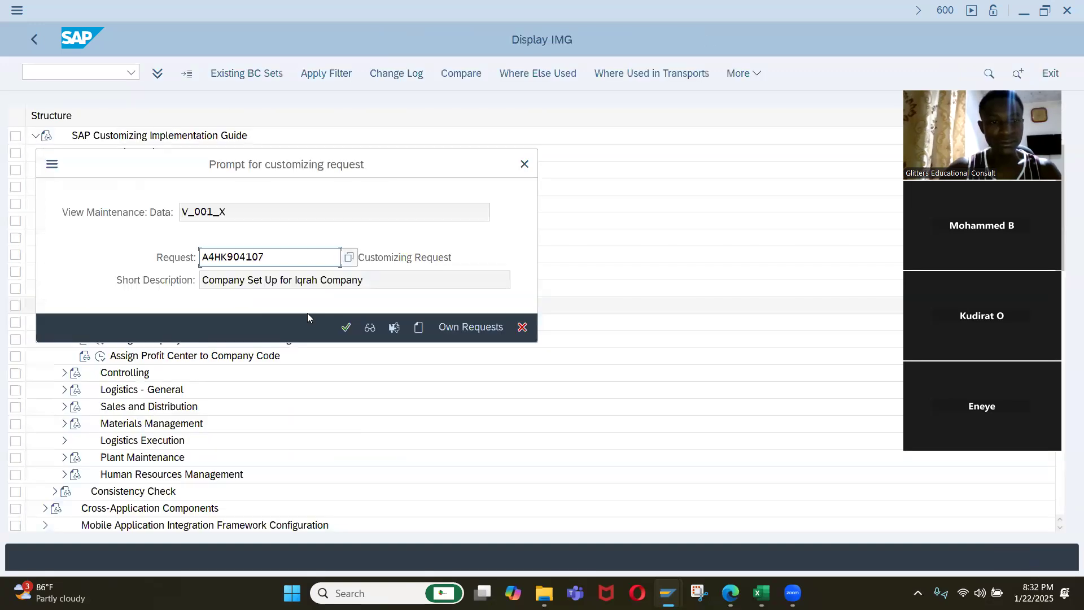
click(343, 327)
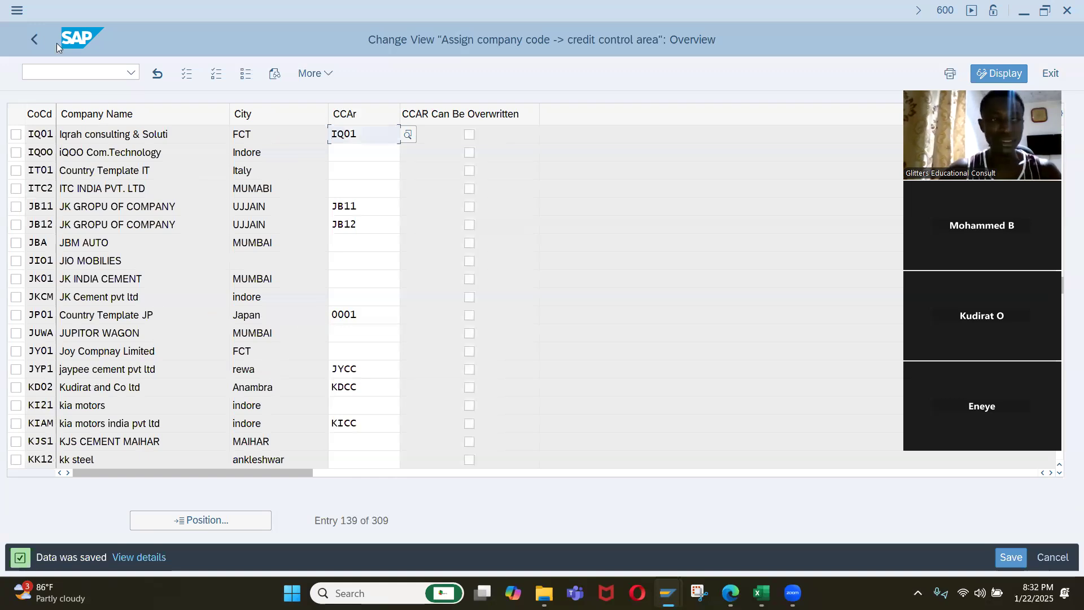
click(34, 39)
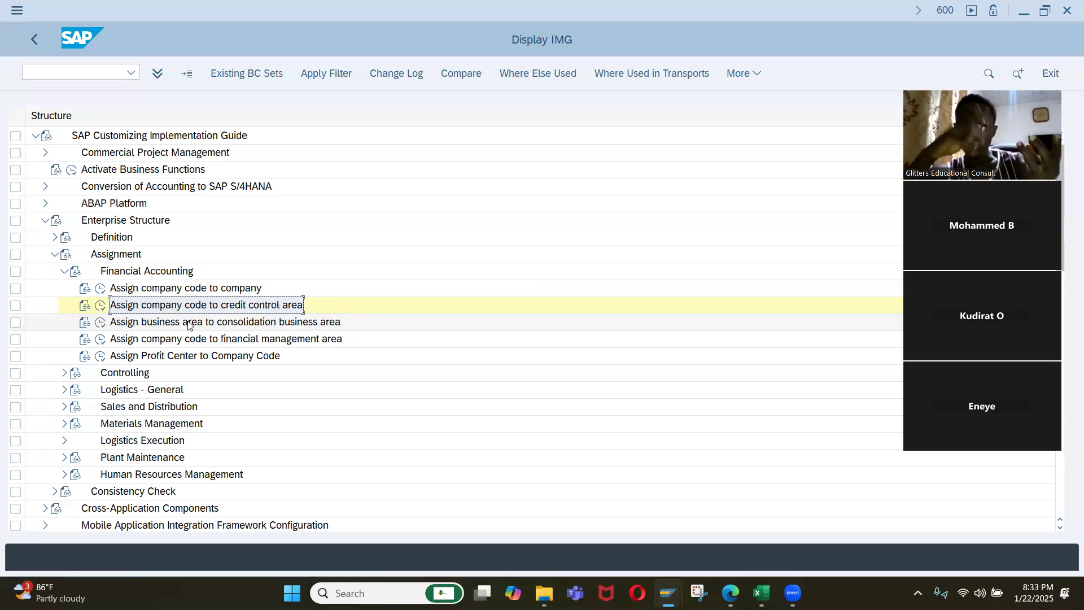
View the business area to consolidation business area assignments, return to the implementation guide and collapse the Assignment node.
click(101, 329)
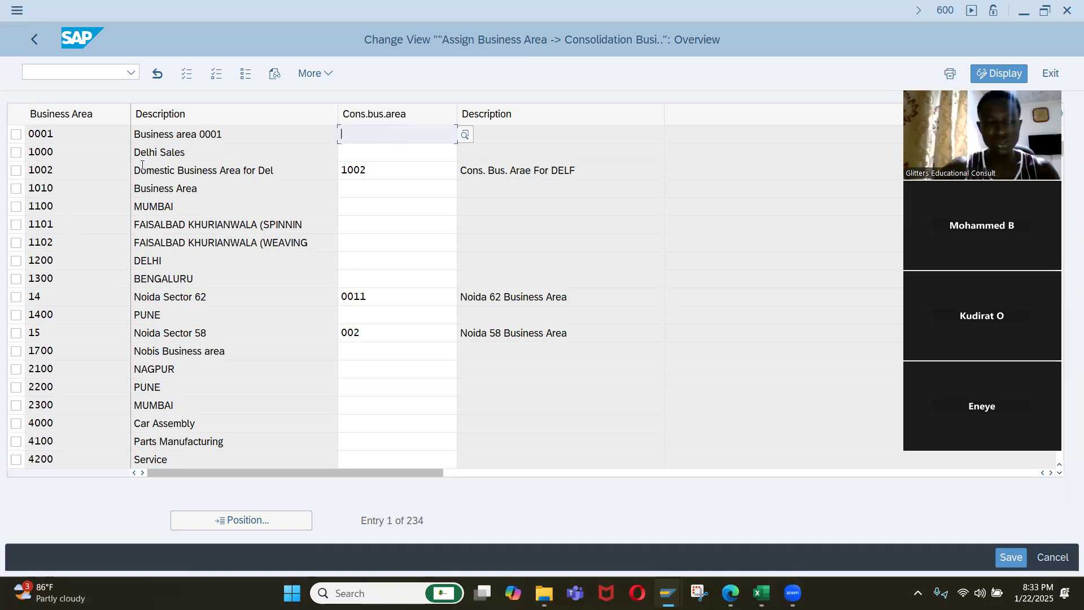
click(36, 41)
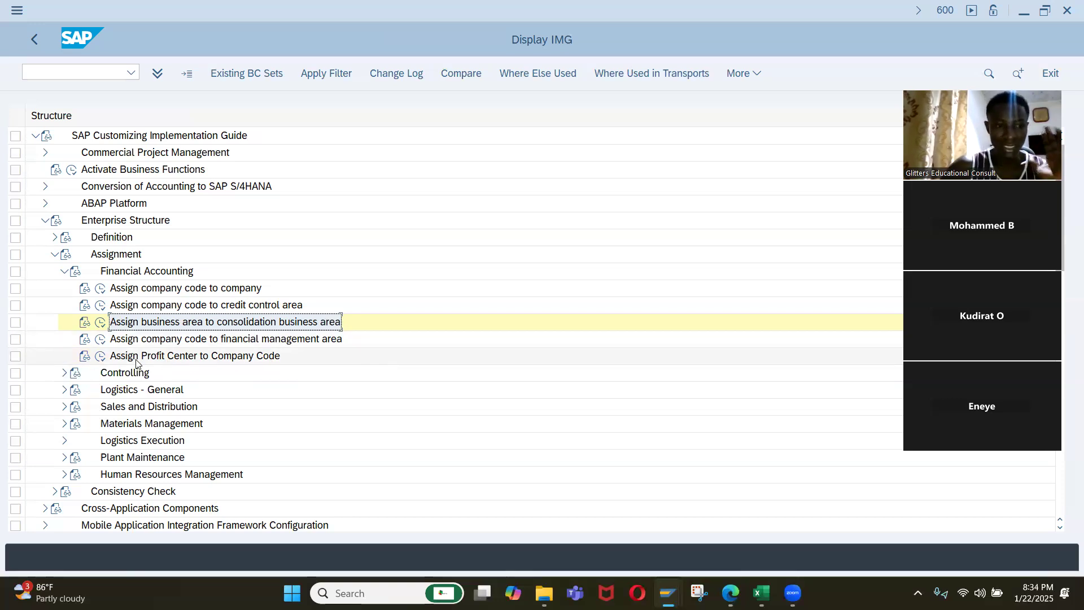
click(64, 271)
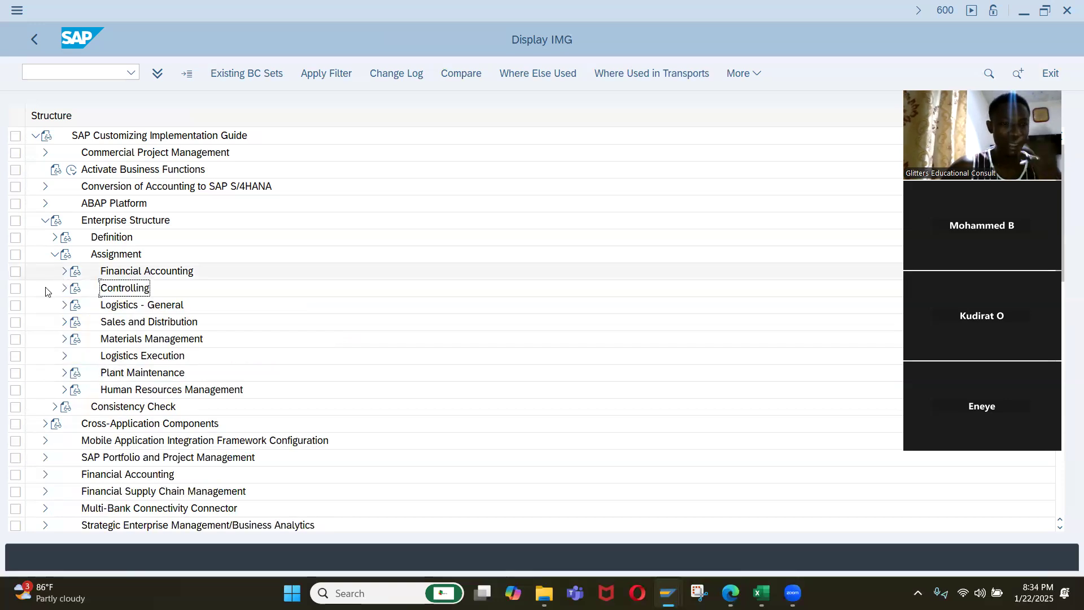
click(54, 254)
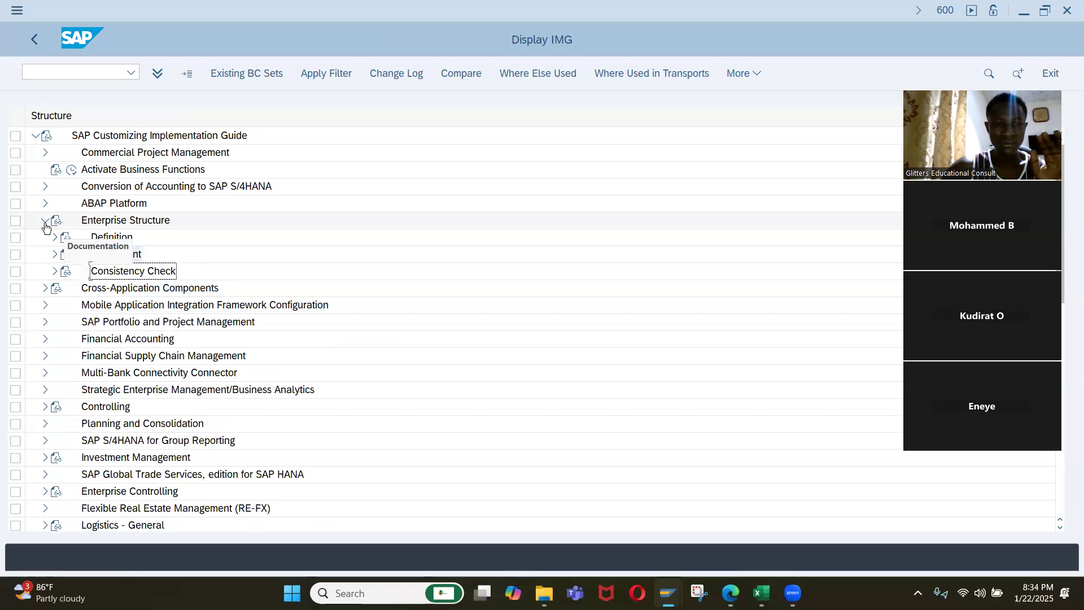
Copy the activity name "Assign company code to credit control area" from the Assignment node into cell B11 of the Excel outline.
click(54, 254)
click(64, 271)
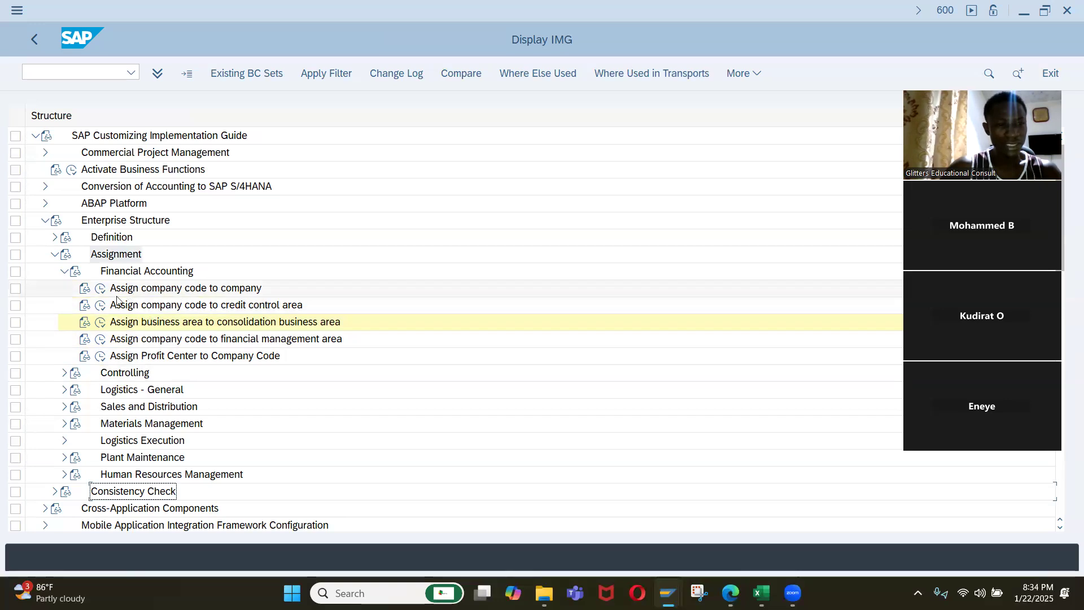
click(119, 308)
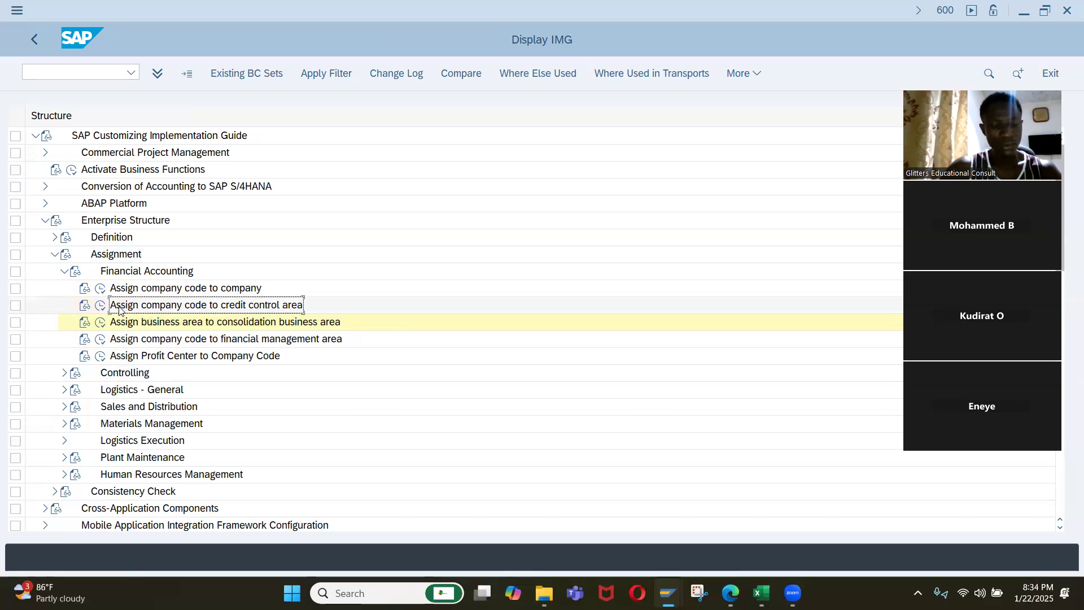
key(alt+Tab)
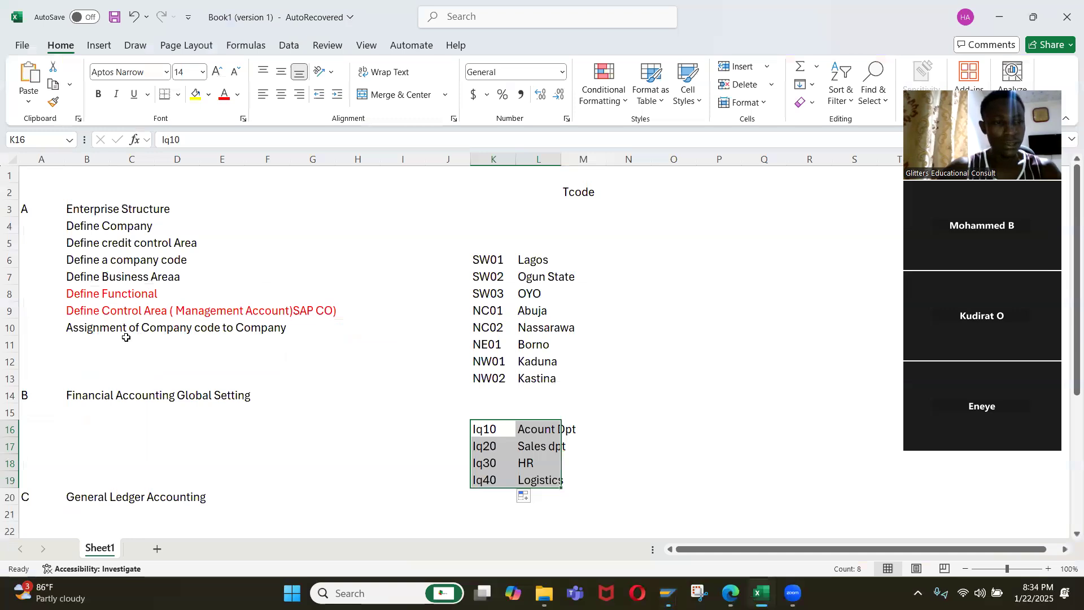
click(81, 338)
text(Assign company code to credit control area)
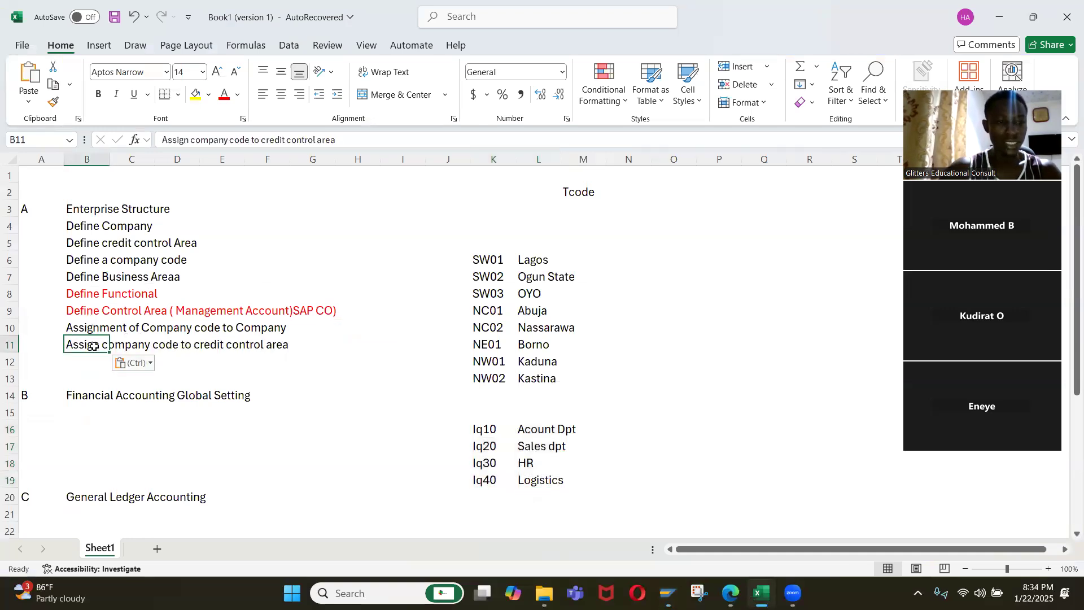
Clear the region and department code lists beside the outline, from row 6 downward in columns J to O.
drag(86, 274, 87, 229)
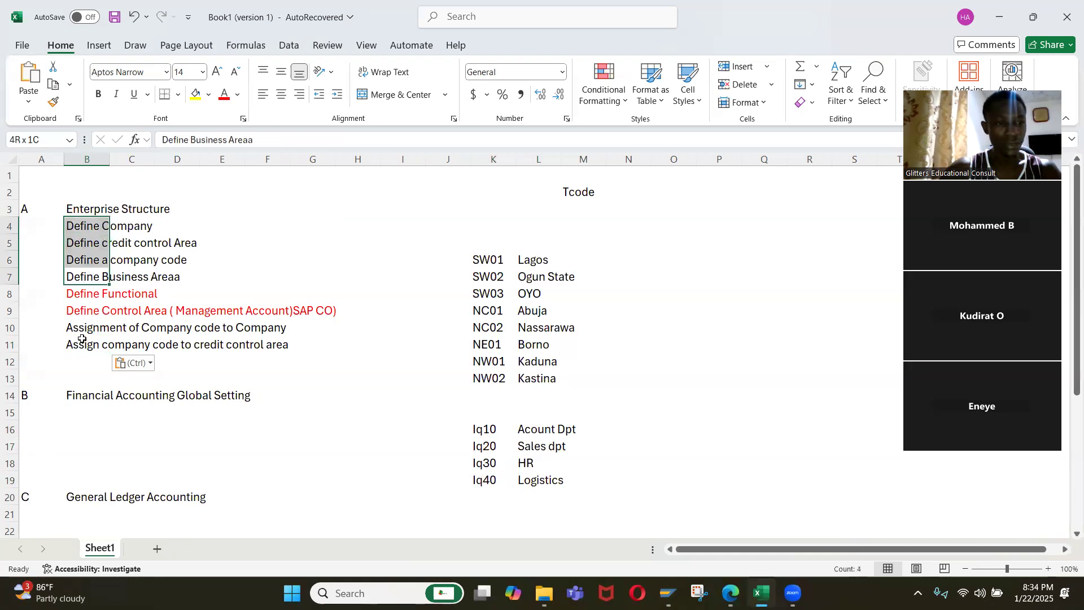
drag(85, 330, 86, 346)
drag(422, 260, 669, 531)
key(Delete)
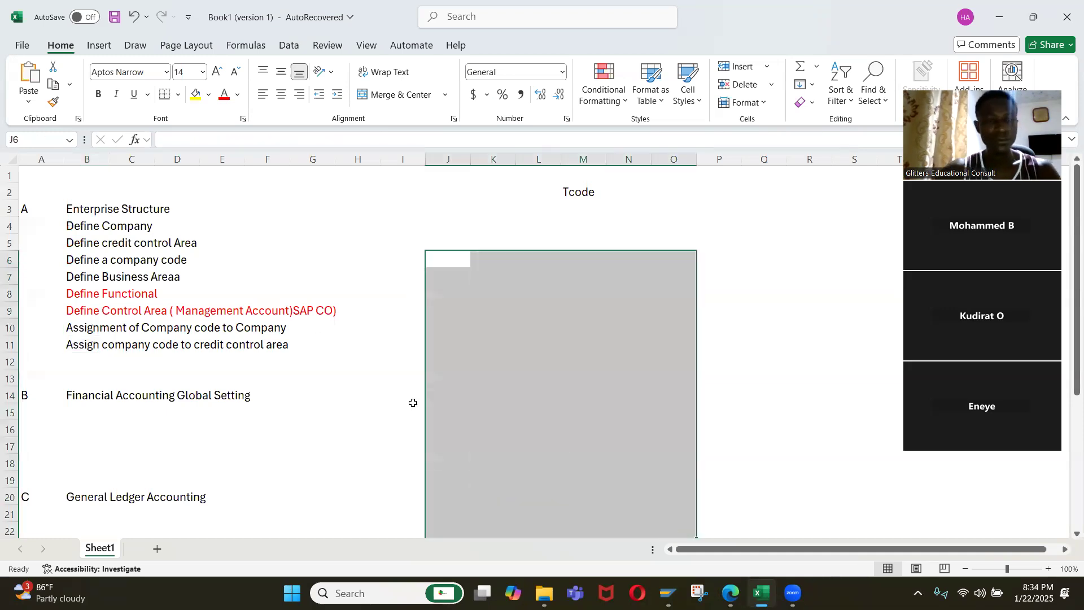
click(345, 269)
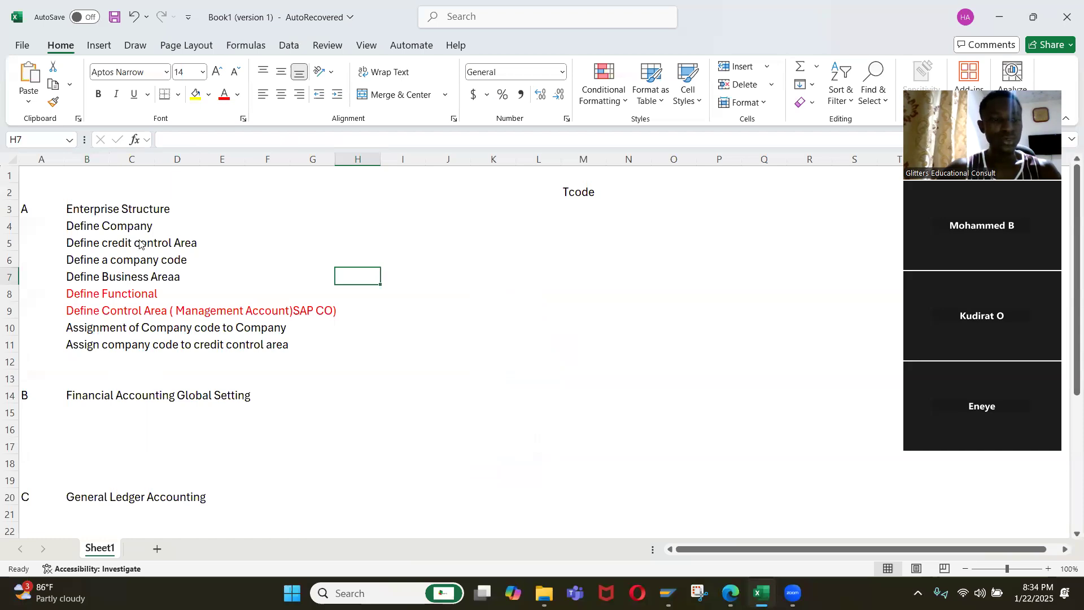
Collapse Financial Accounting under Assignment in SAP, and delete empty row 13 from the Excel outline.
key(alt+Tab)
click(63, 273)
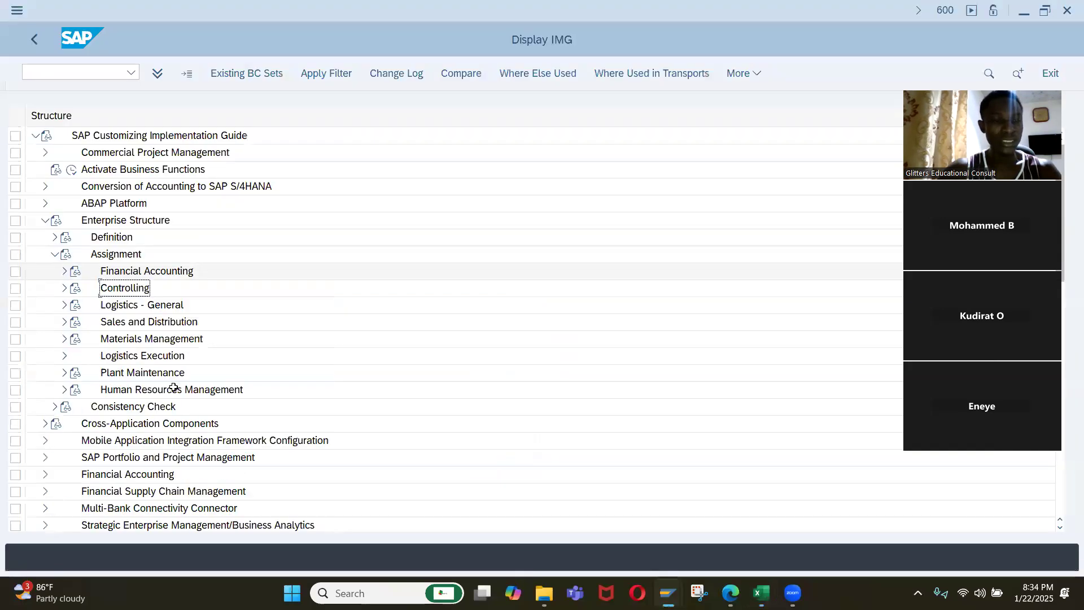
key(alt+Tab)
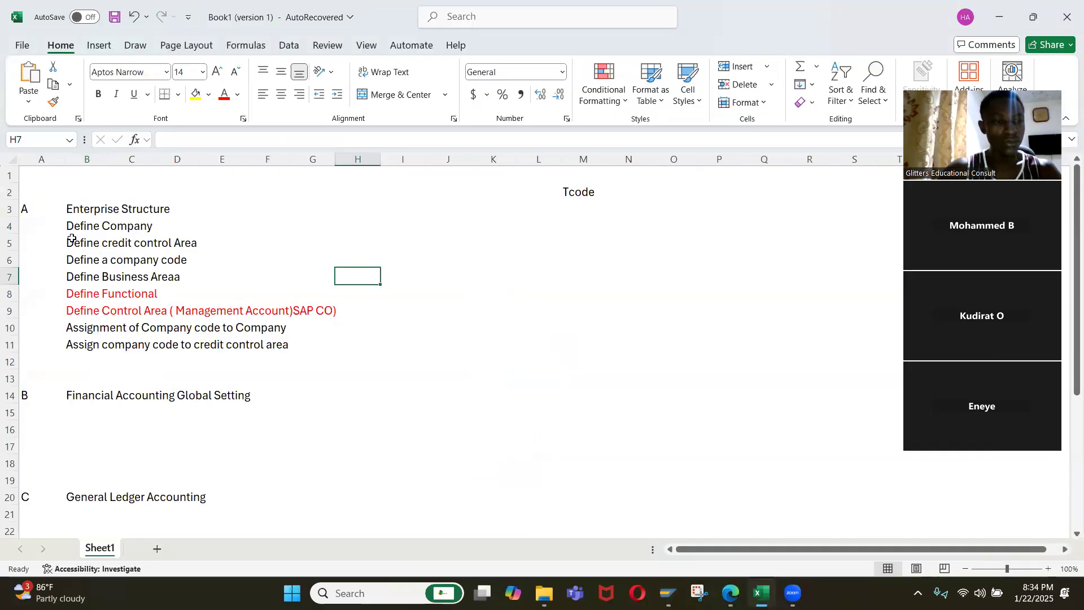
click(79, 375)
key(shift+space)
key(ctrl+minus)
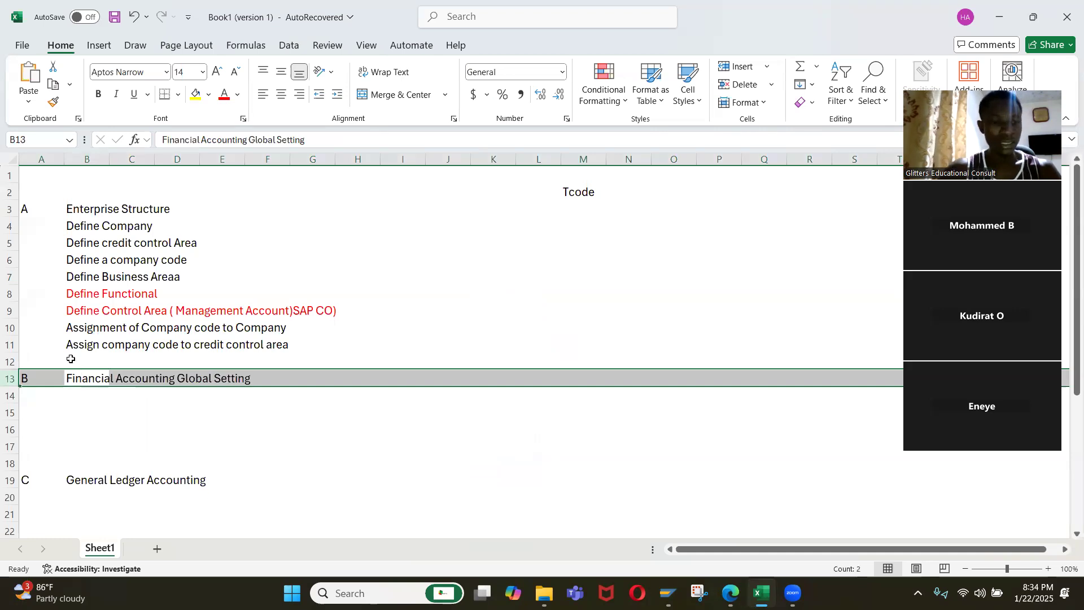
Insert several blank rows at row 14, directly below the Financial Accounting Global Setting heading.
click(77, 397)
key(shift+space)
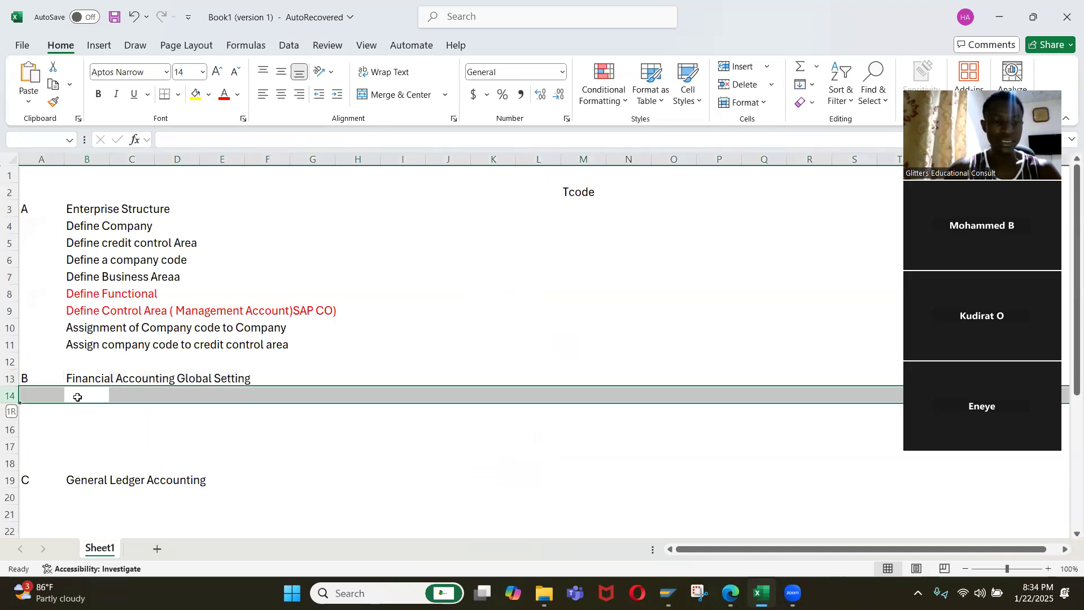
key(ctrl+plus)
key(ctrl+plus)
key(ctrl+plus)
key(ctrl+plus)
key(ctrl+plus)
text(+)
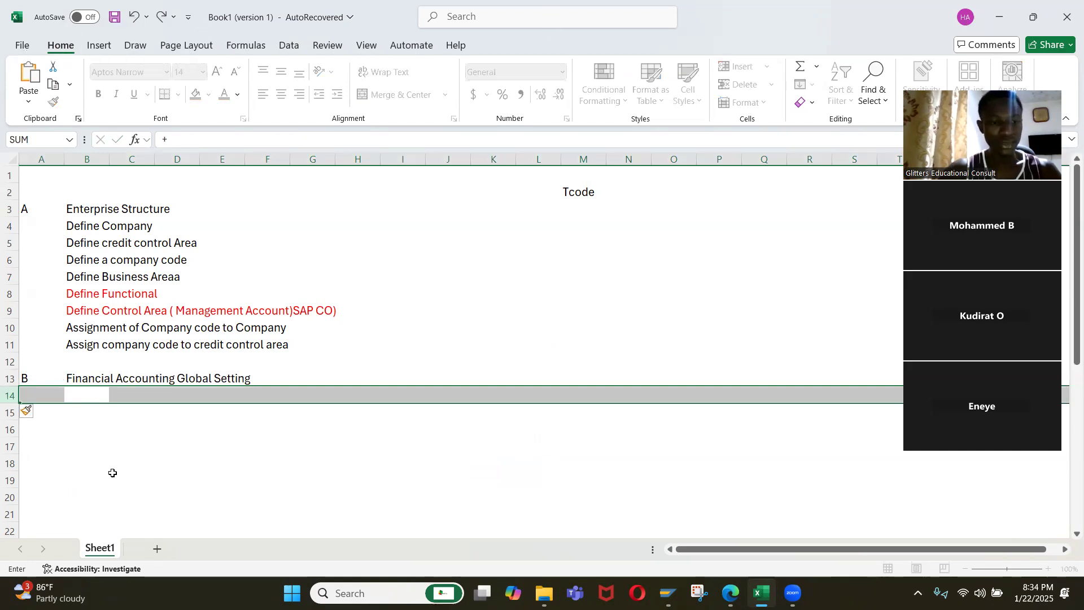
key(Escape)
Switch to SAP, leave the current transaction with /n and reopen the SAP Customizing Implementation Guide.
key(alt+Tab)
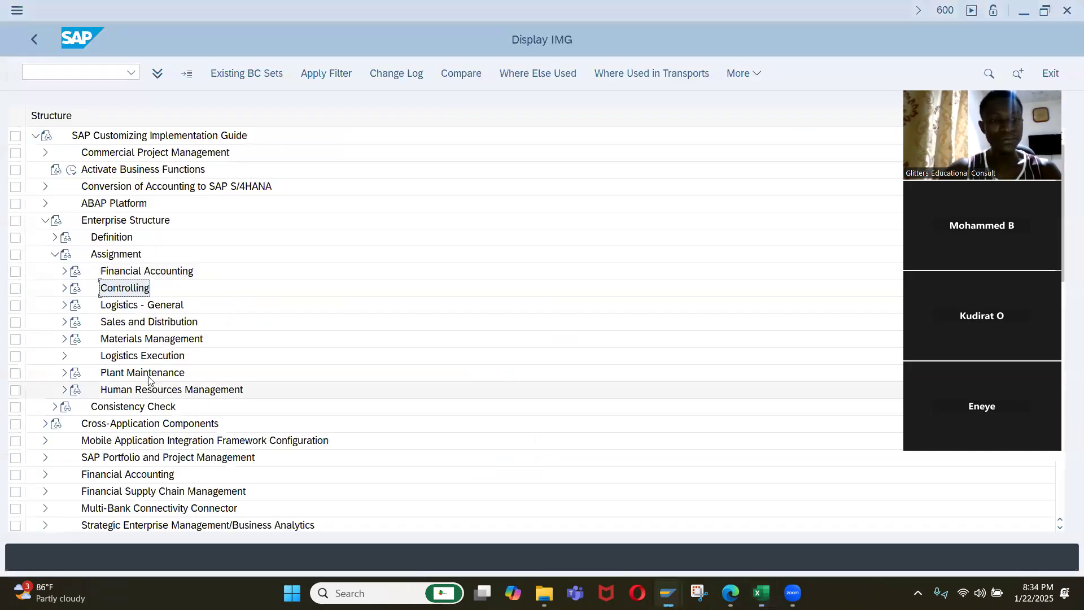
click(100, 75)
text(n)
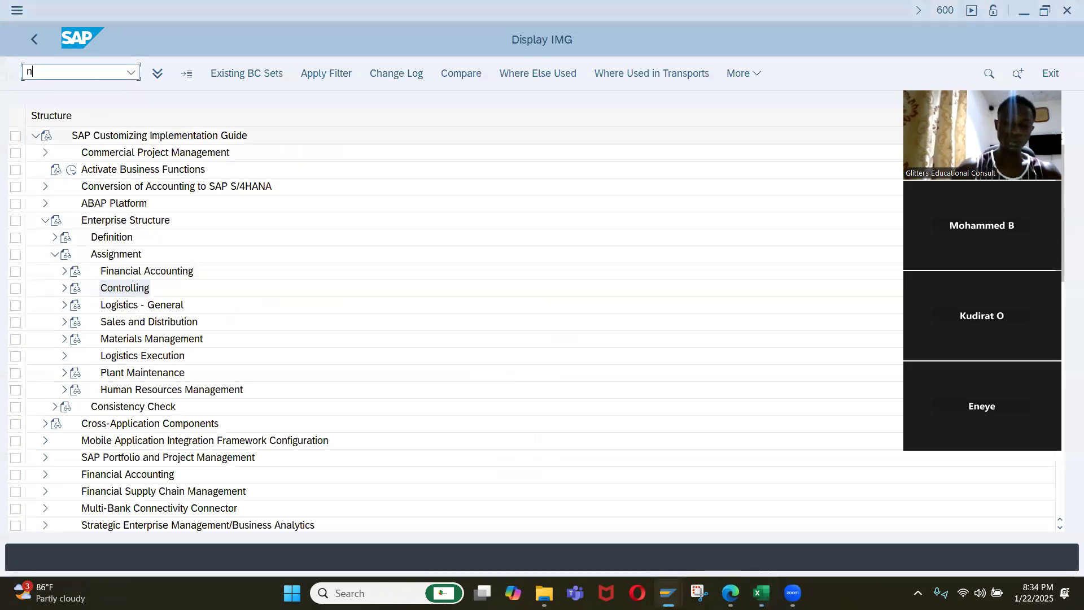
text(/n)
key(Return)
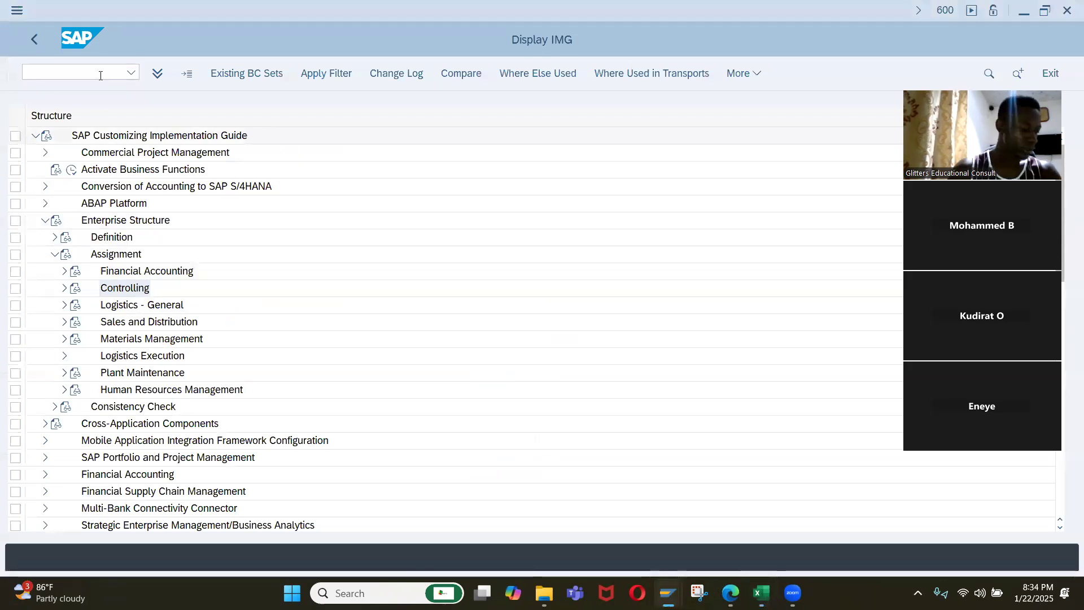
text(s)
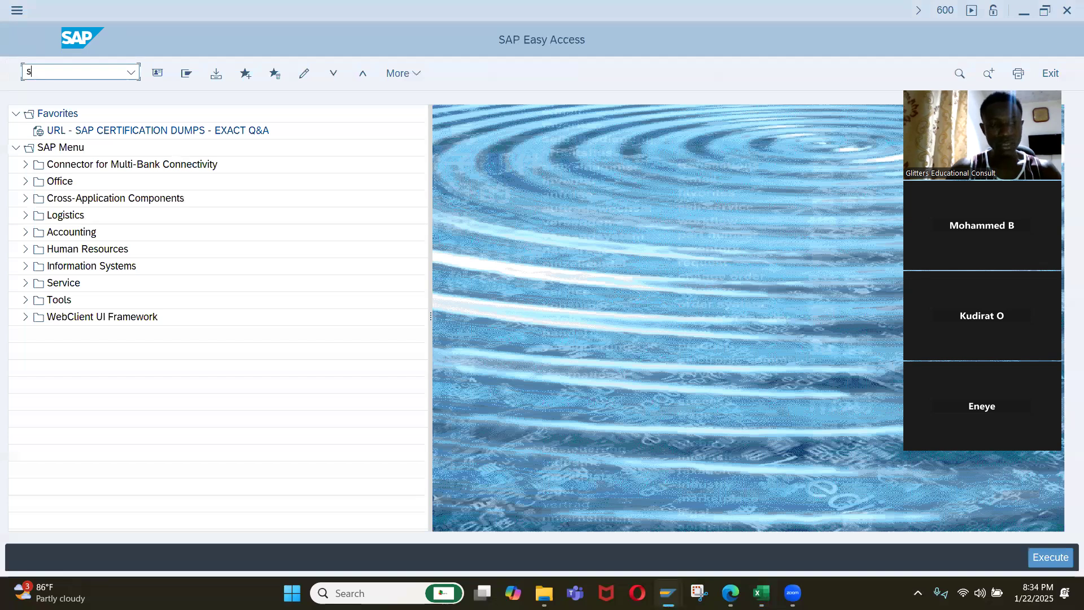
key(Return)
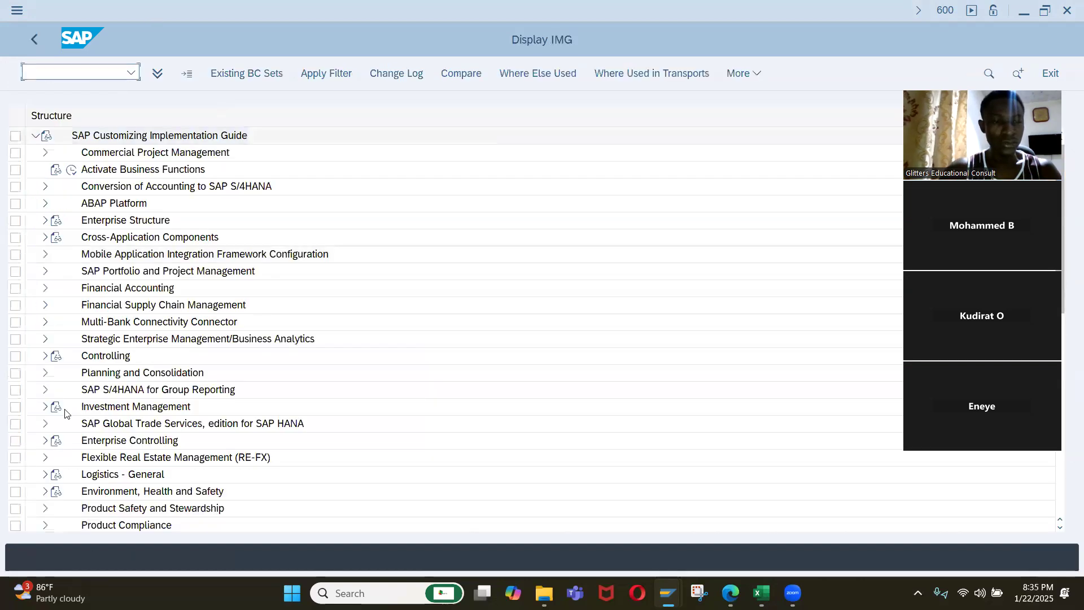
Expand Financial Accounting, Financial Accounting Global Settings, Ledgers and Fields in the implementation guide.
click(153, 290)
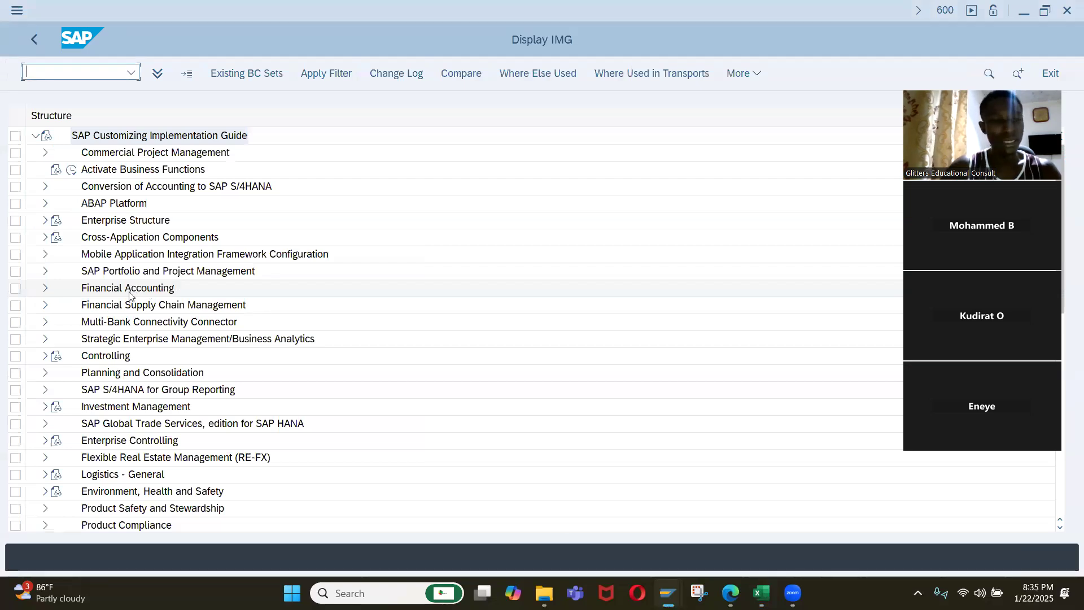
click(46, 288)
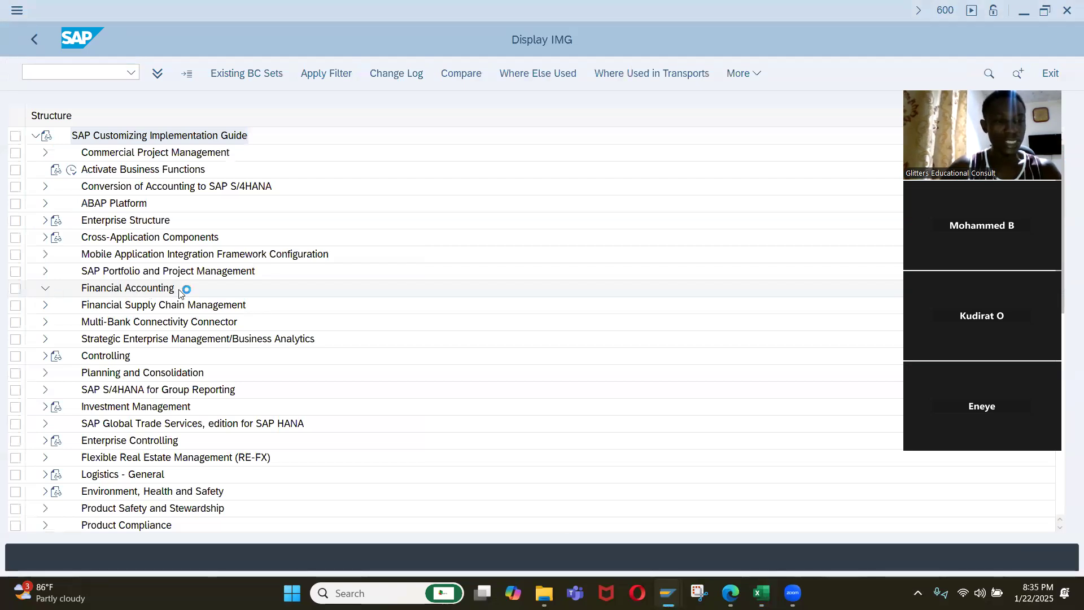
scroll(212, 313, down, 1)
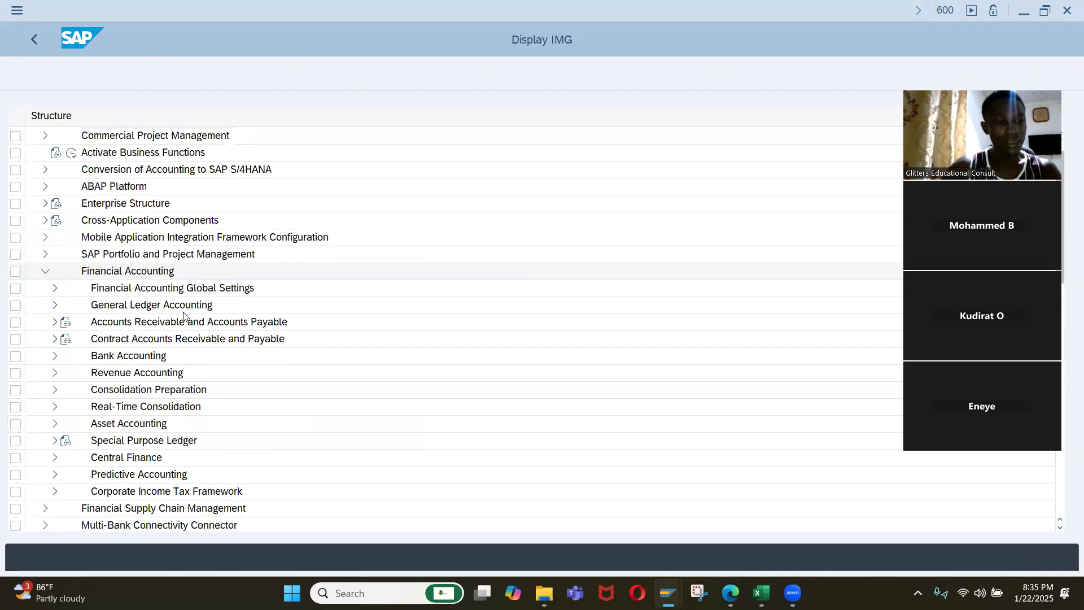
scroll(114, 314, down, 1)
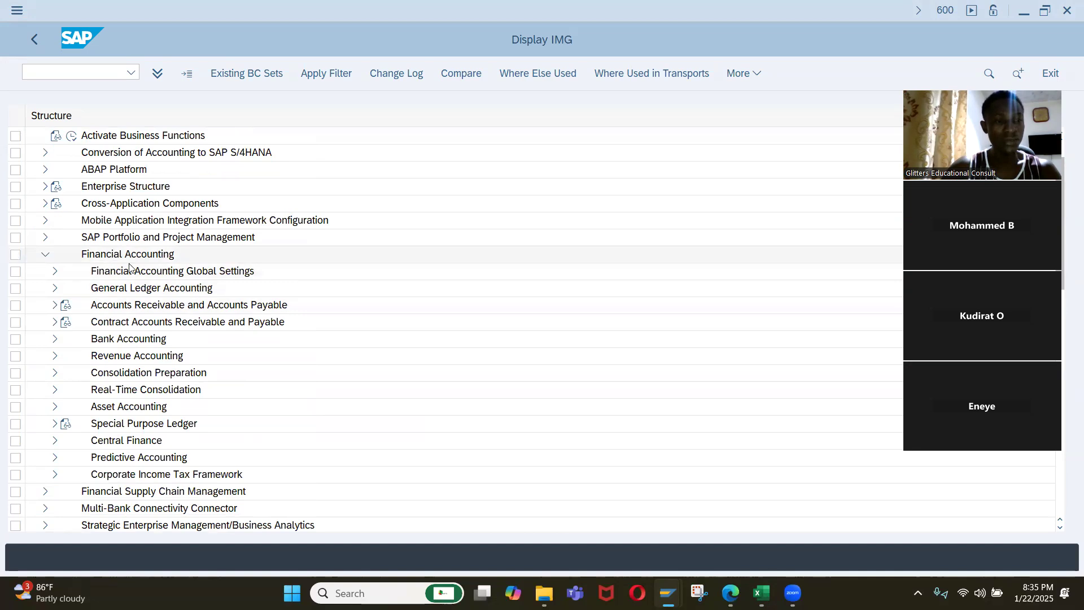
click(54, 271)
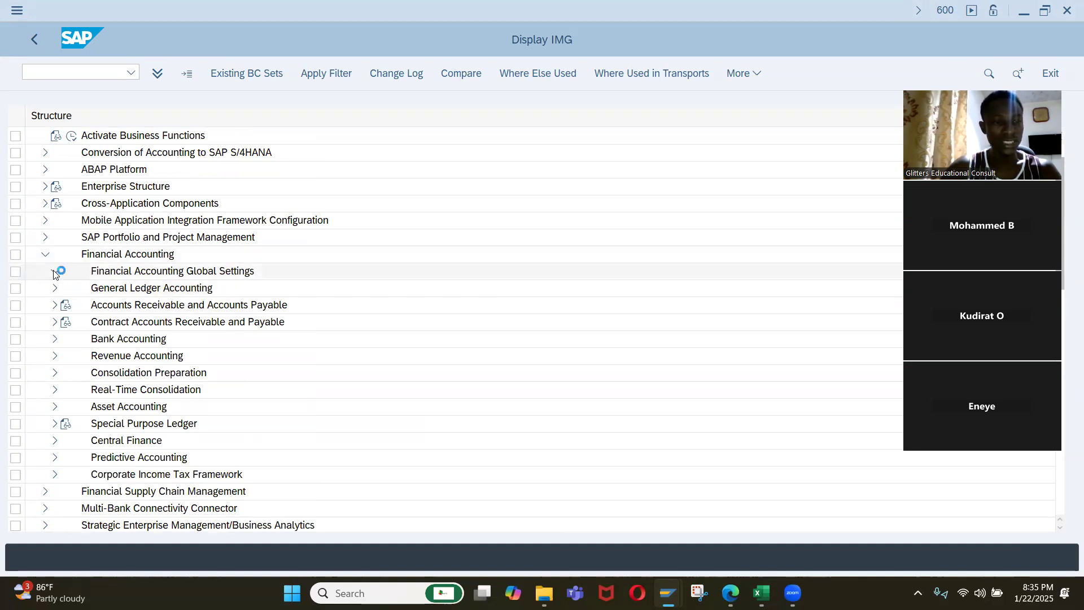
scroll(211, 259, down, 2)
scroll(179, 265, down, 1)
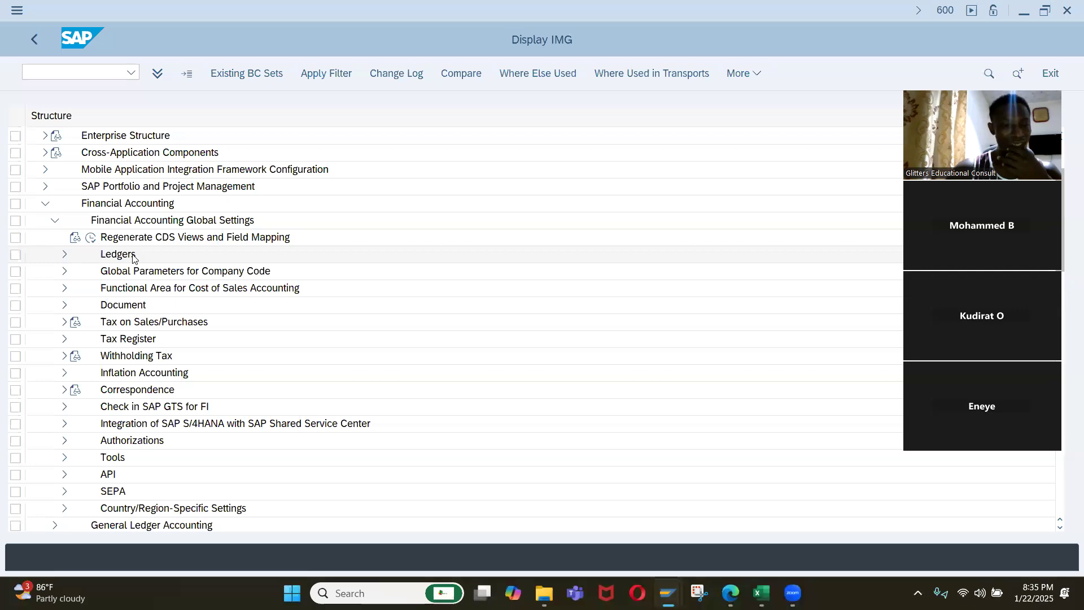
click(64, 254)
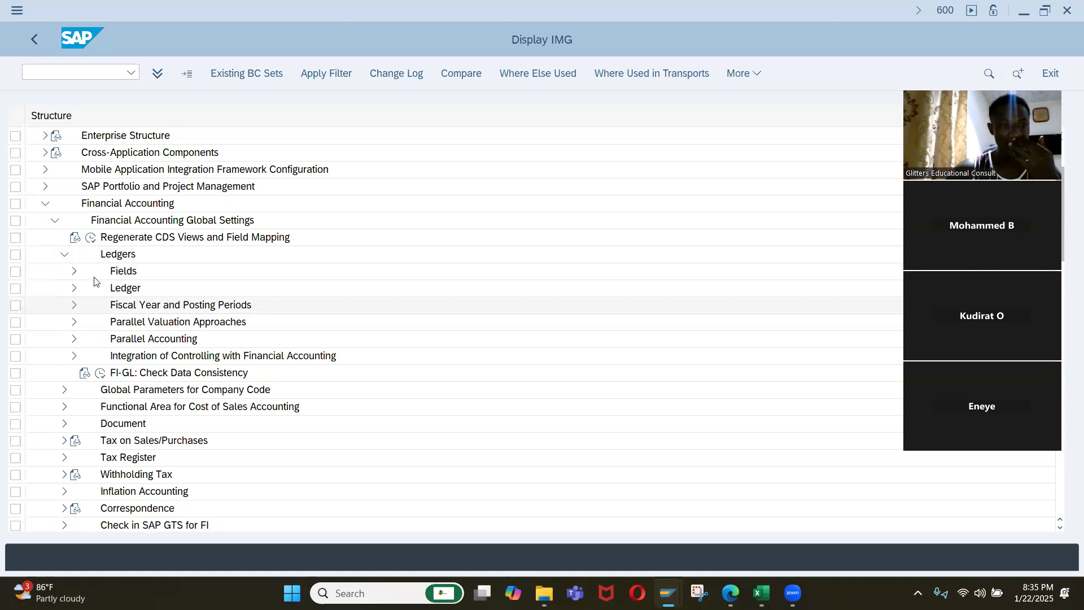
click(75, 273)
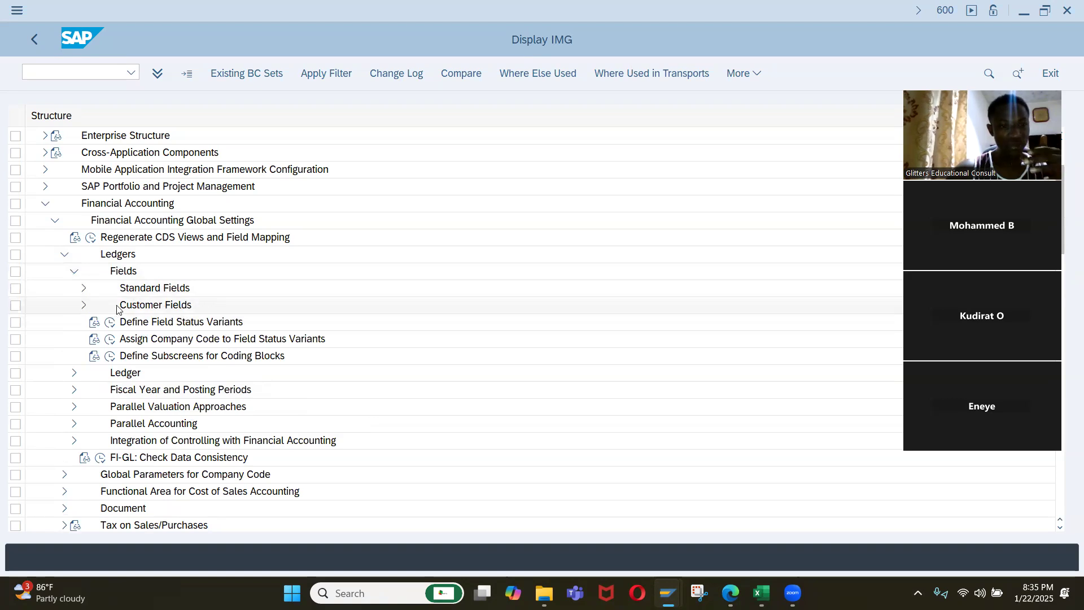
Examine the activities under Standard Fields and Customer Fields, and collapse both nodes.
click(84, 289)
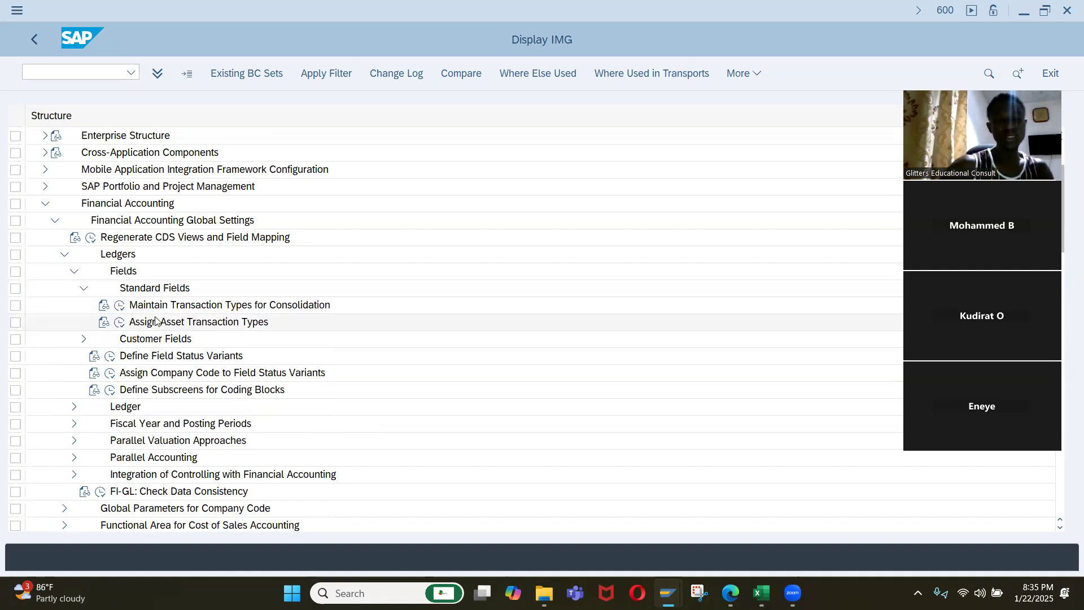
click(83, 288)
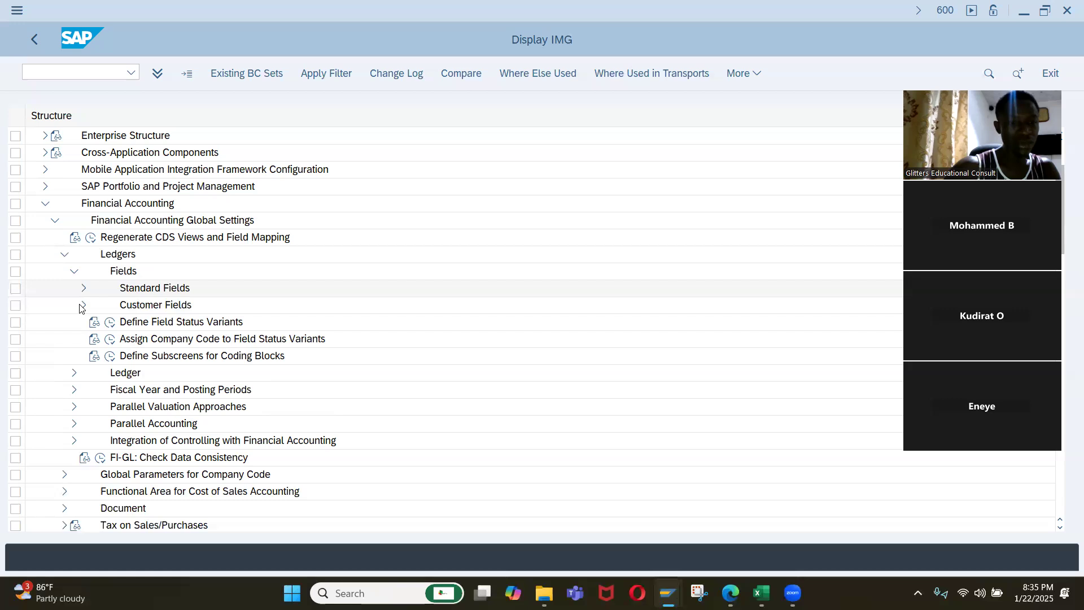
click(83, 305)
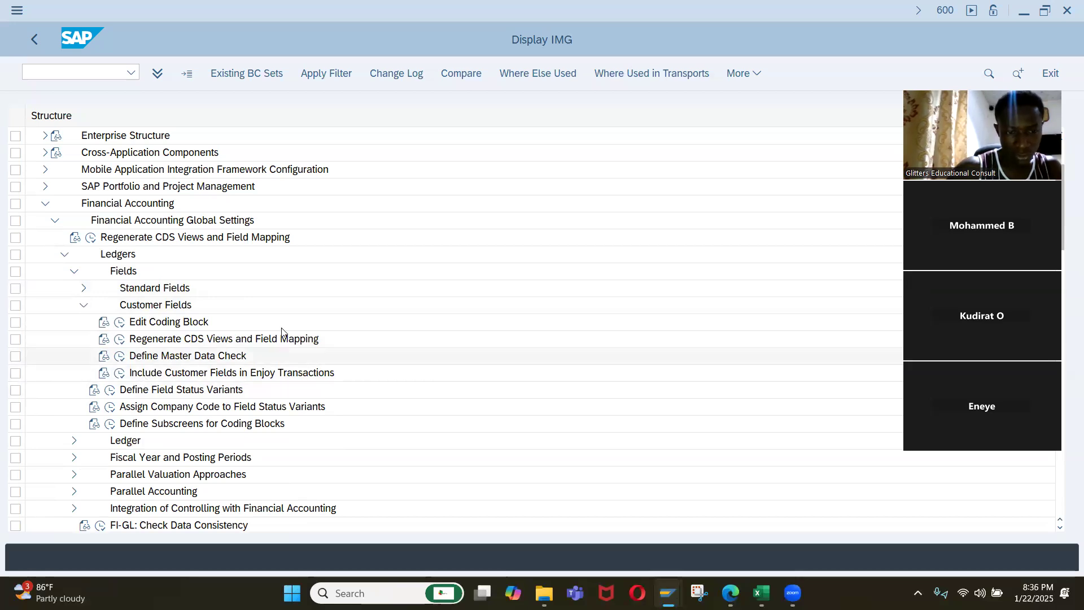
click(83, 306)
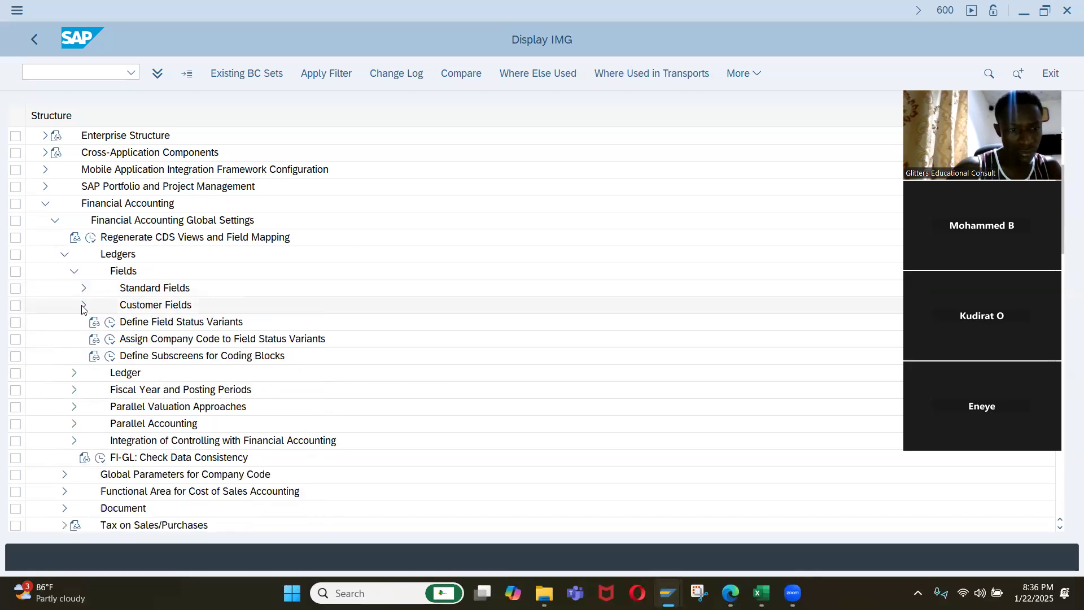
click(83, 306)
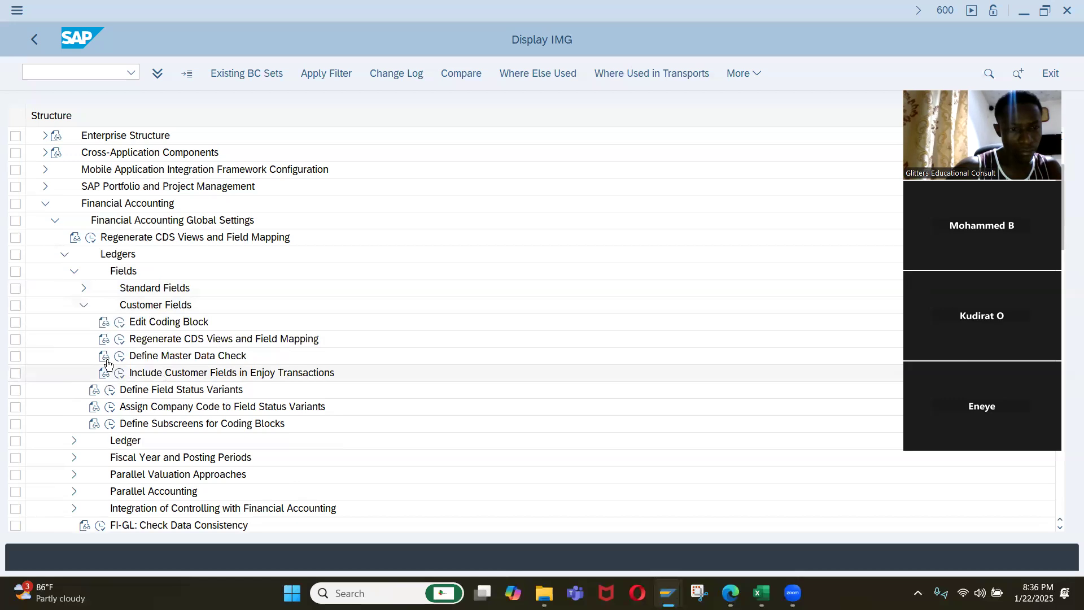
click(84, 308)
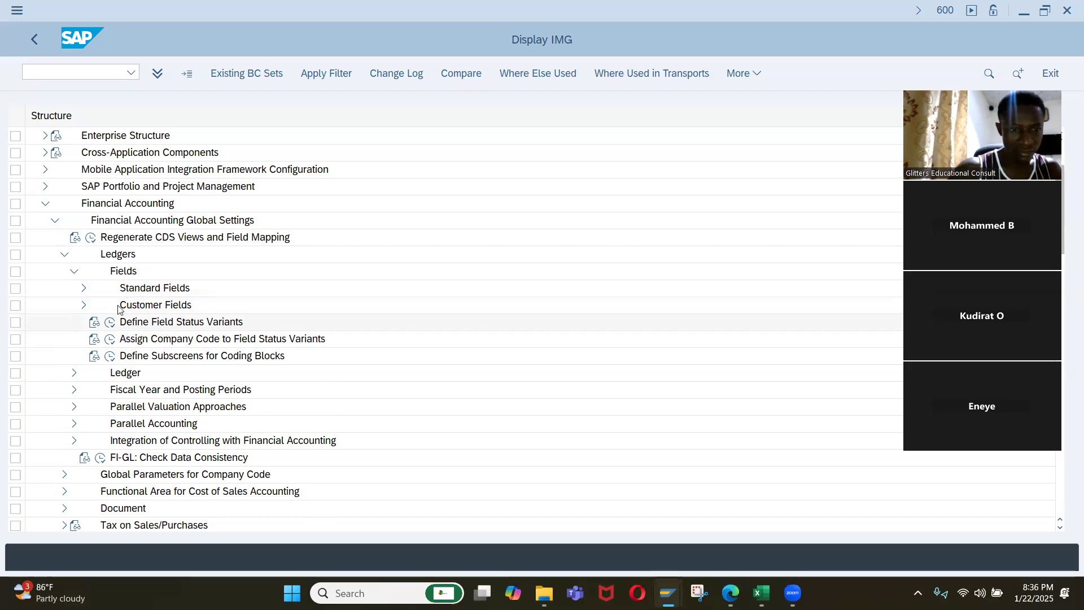
Open the Define Field Status Variants activity under Ledgers, Fields in the implementation guide.
click(75, 272)
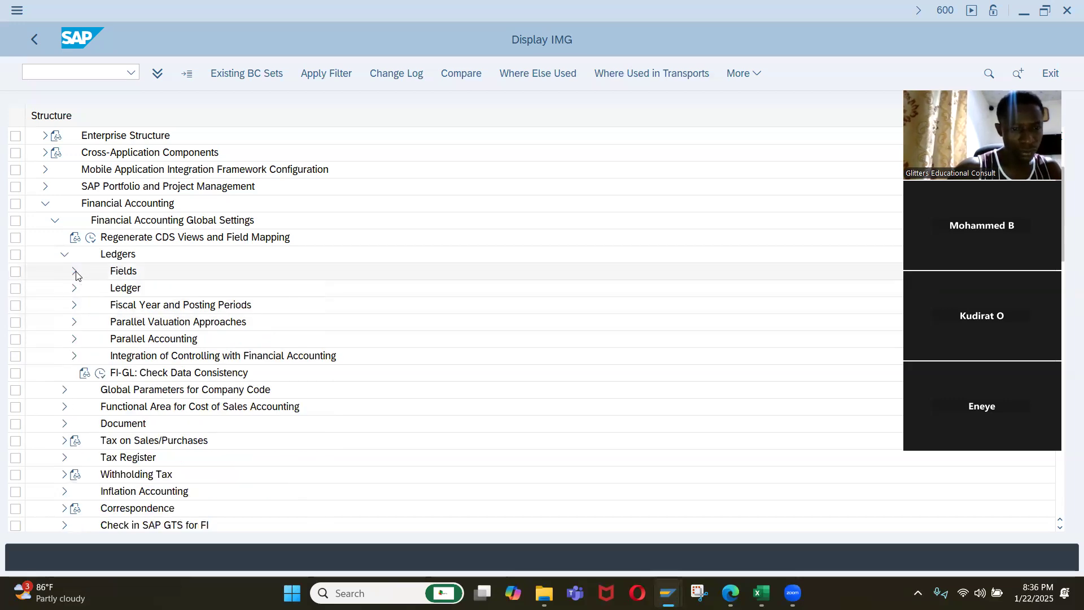
click(73, 273)
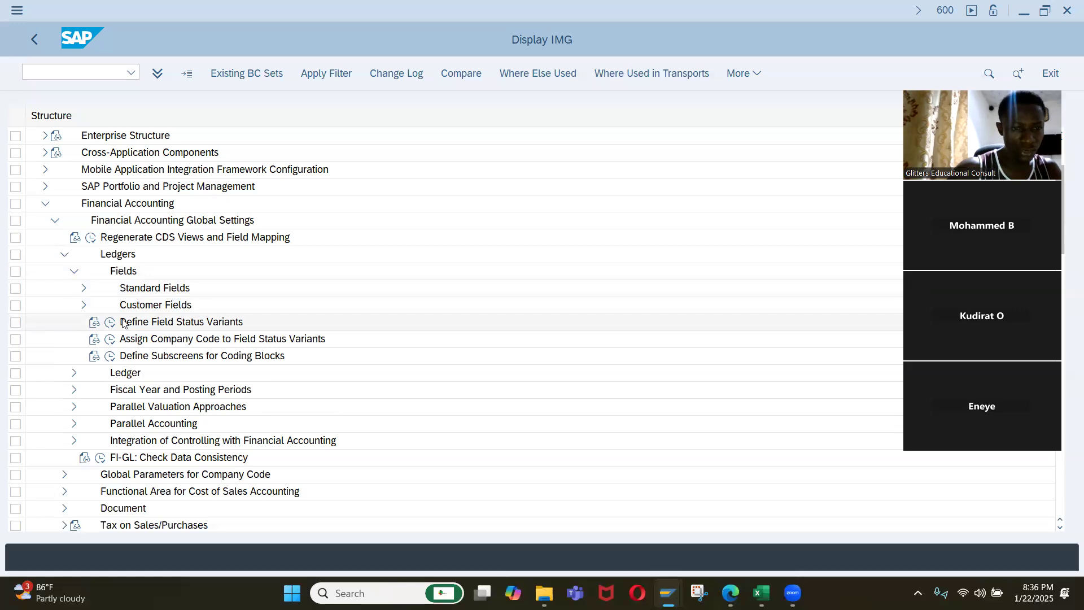
click(172, 323)
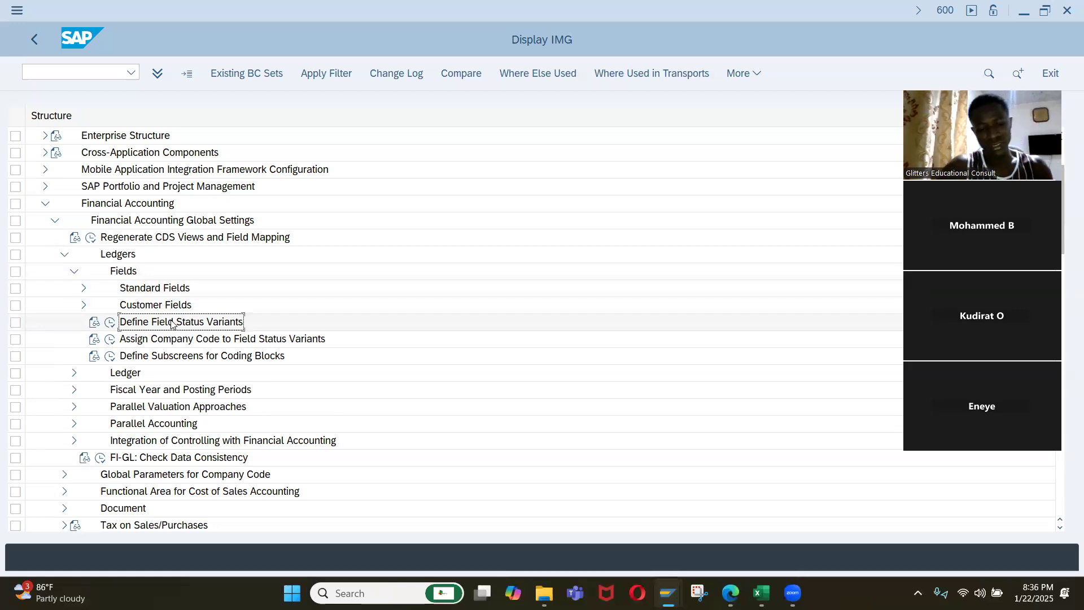
key(alt+Tab)
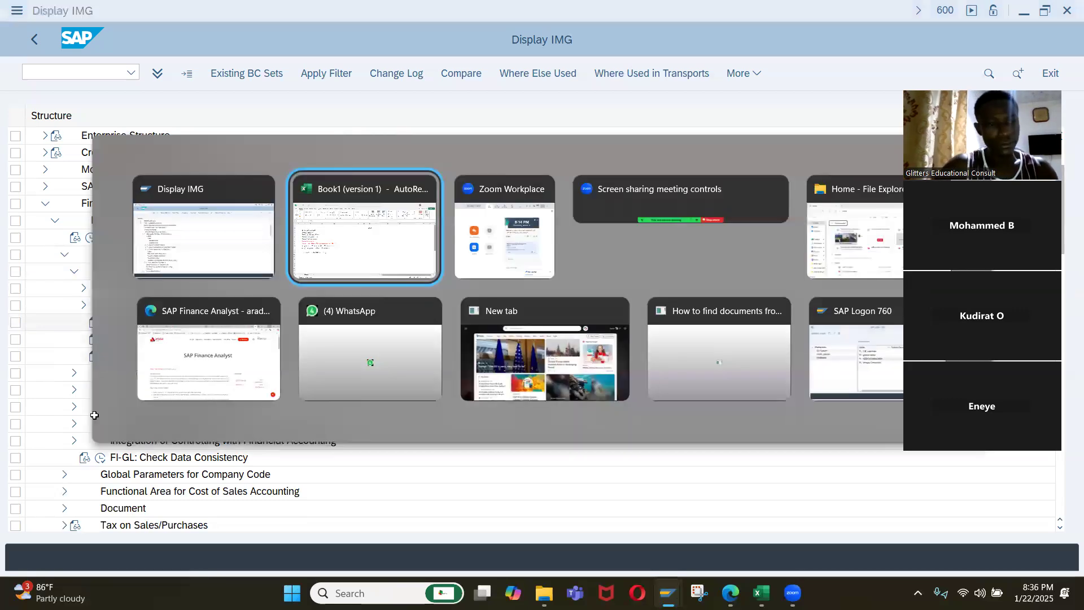
key(alt+Tab)
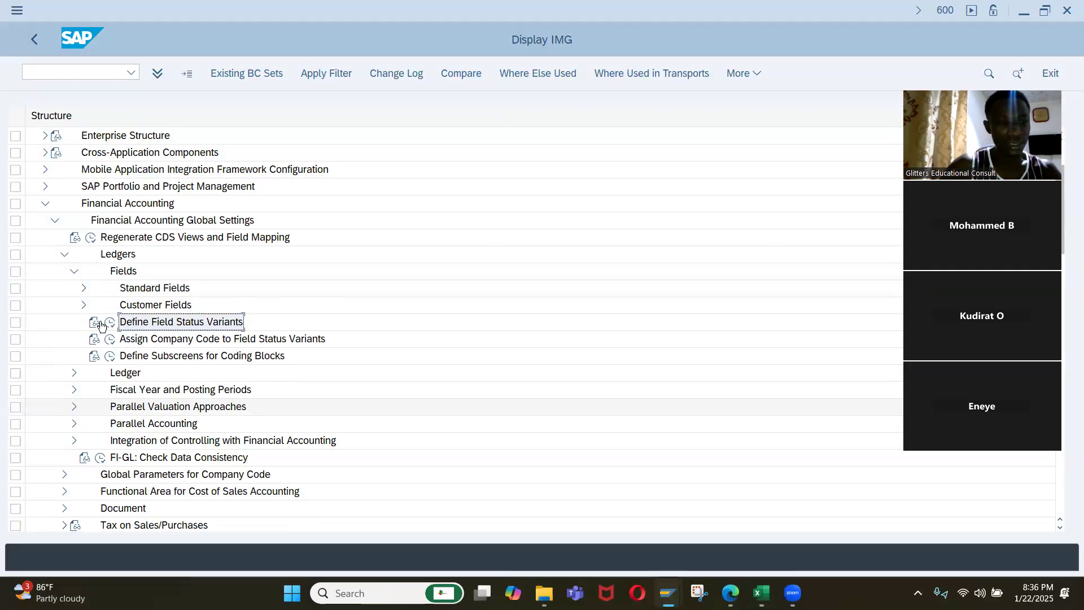
click(111, 322)
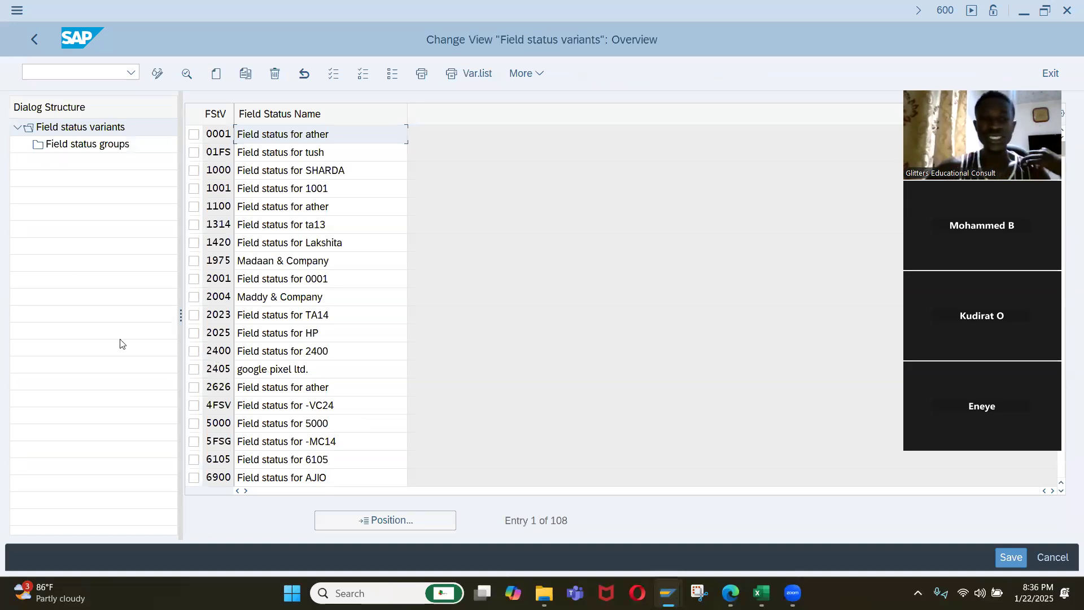
Start a copy of field status variant 0001 and give the new variant the key IQ01.
click(209, 133)
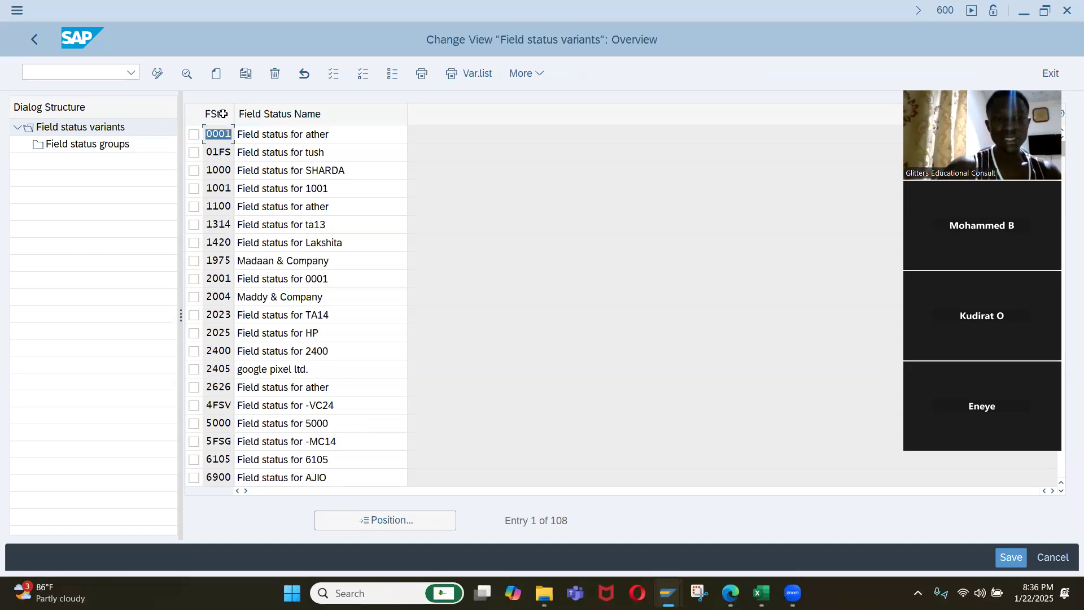
click(194, 134)
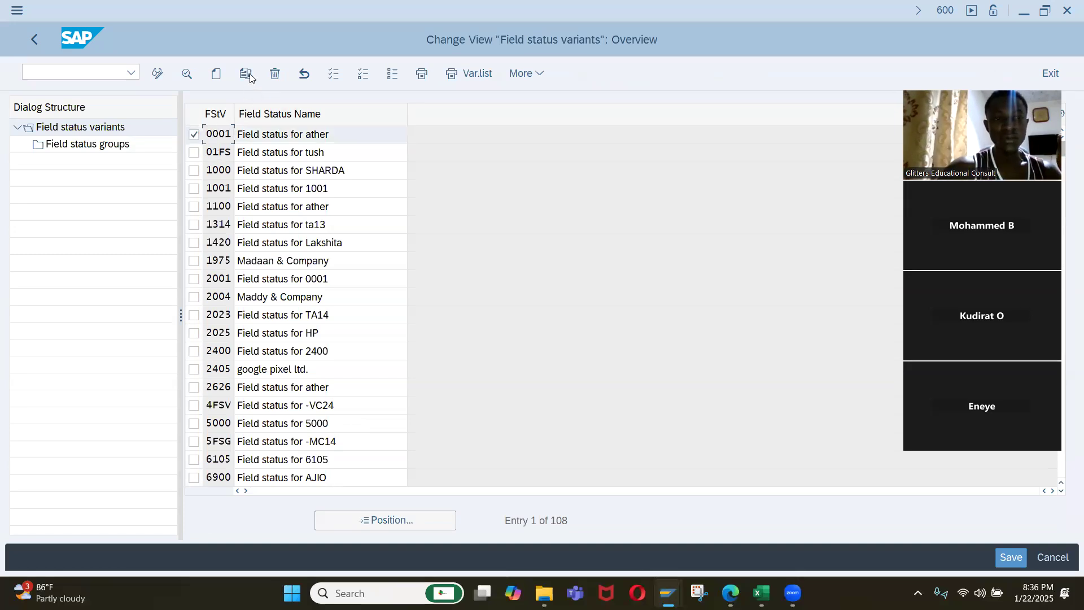
click(250, 78)
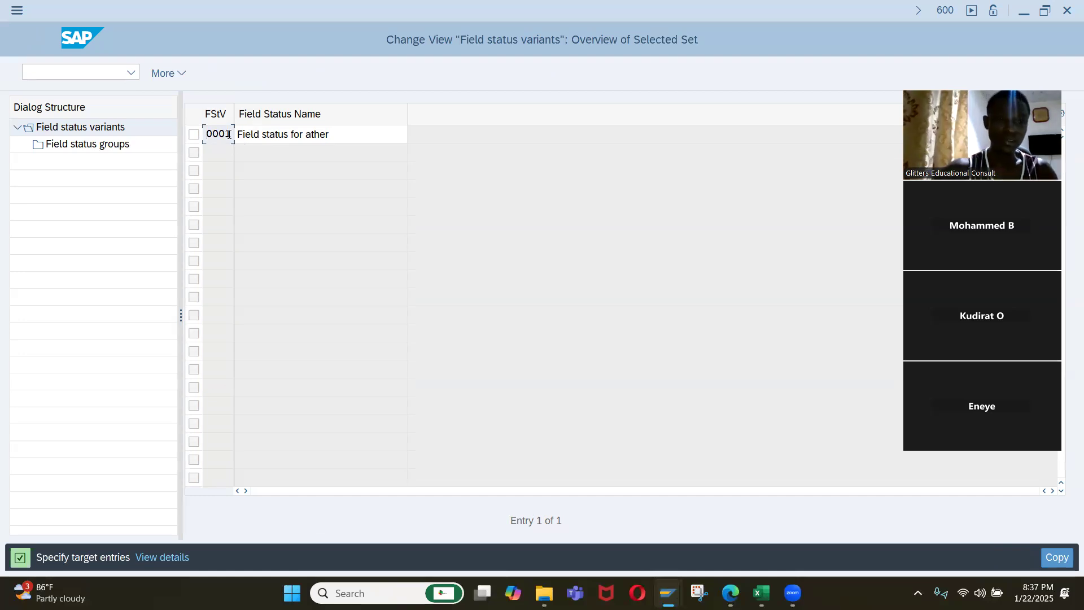
drag(231, 135, 191, 139)
text(I)
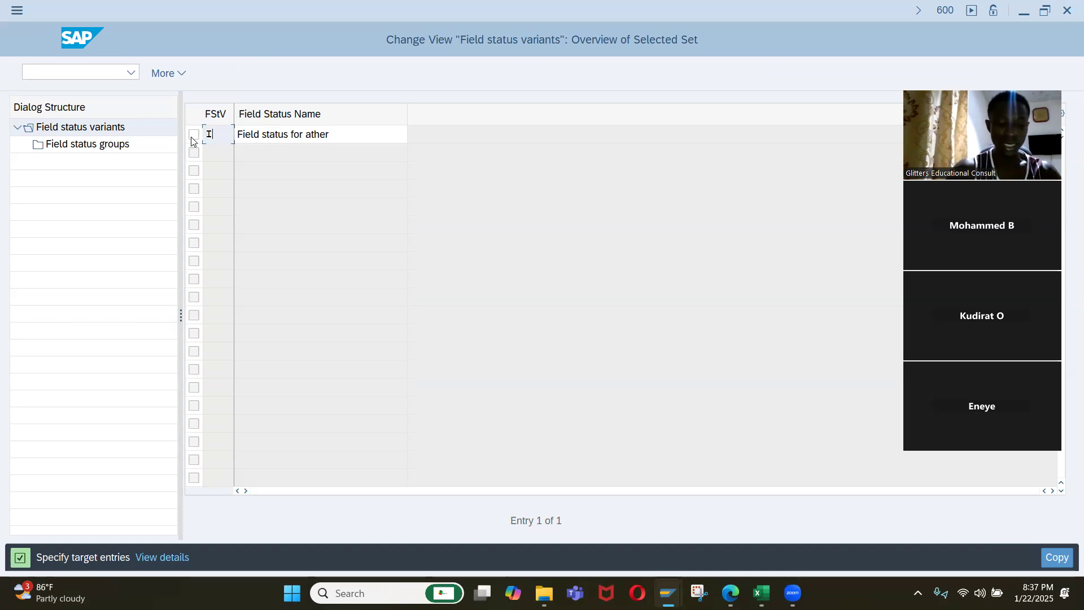
text(q01)
key(Tab)
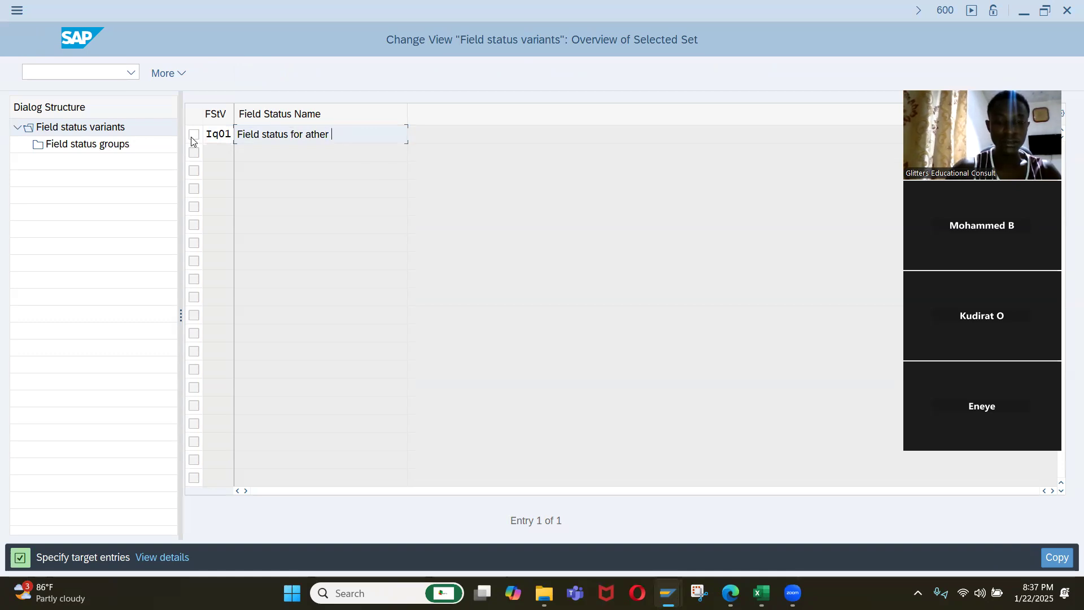
Set the copied variant's field status name to "Field status for Iq01" and submit the target entry.
key(BackSpace)
key(BackSpace)
key(BackSpace)
key(BackSpace)
key(BackSpace)
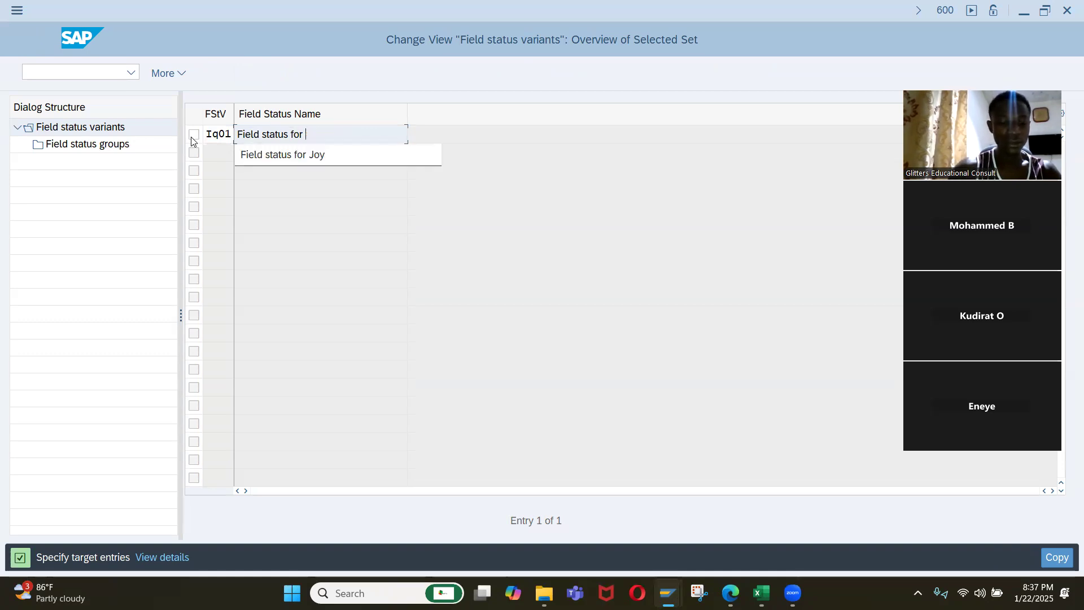
text(Iq01)
key(Return)
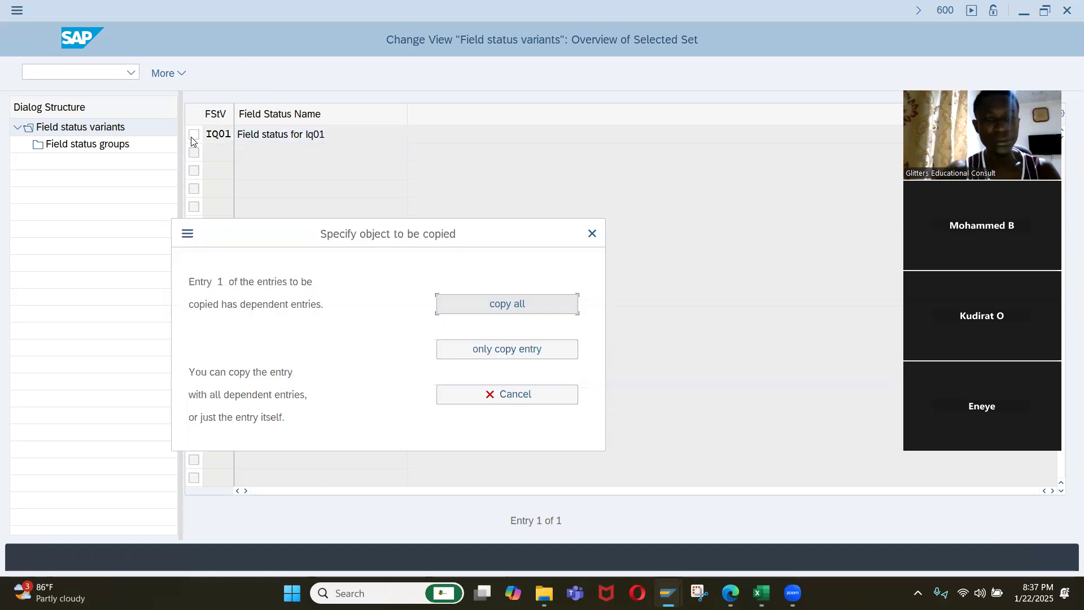
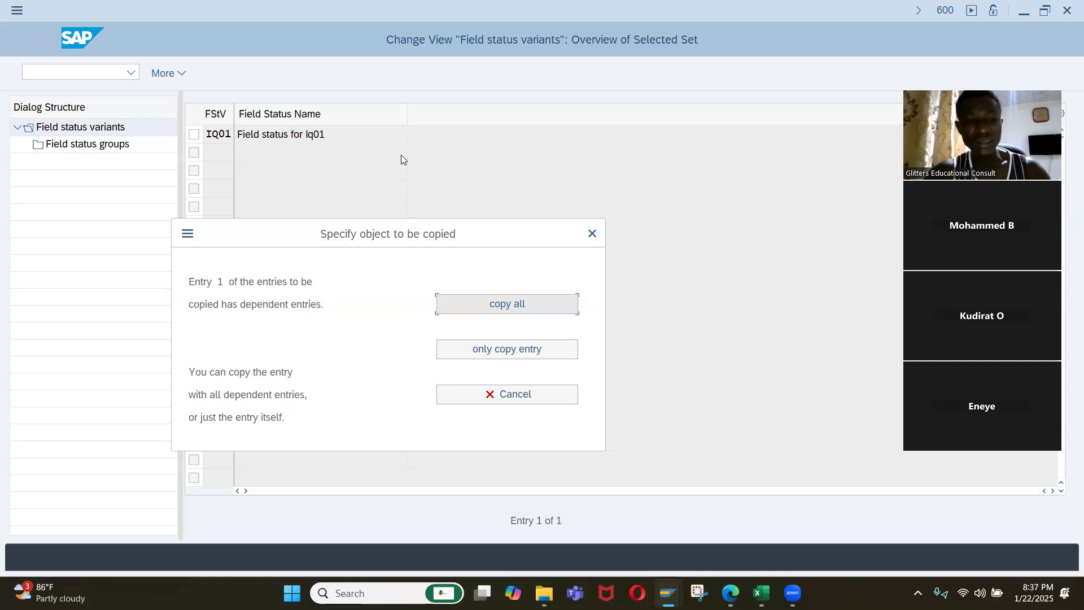
Copy field status variant IQ01 together with all its dependent entries and acknowledge the copy.
click(475, 307)
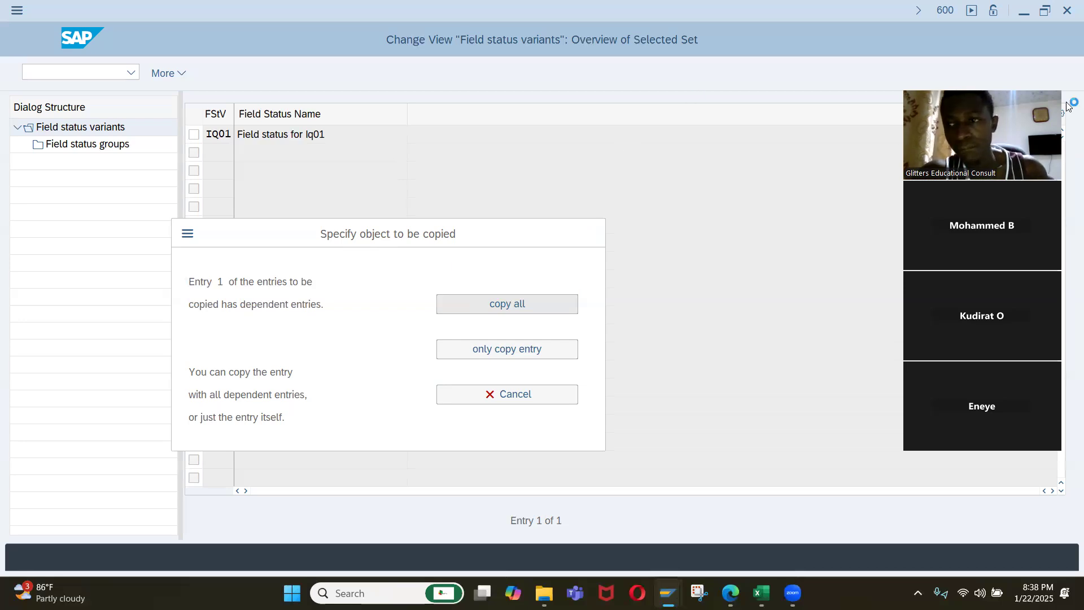
key(Return)
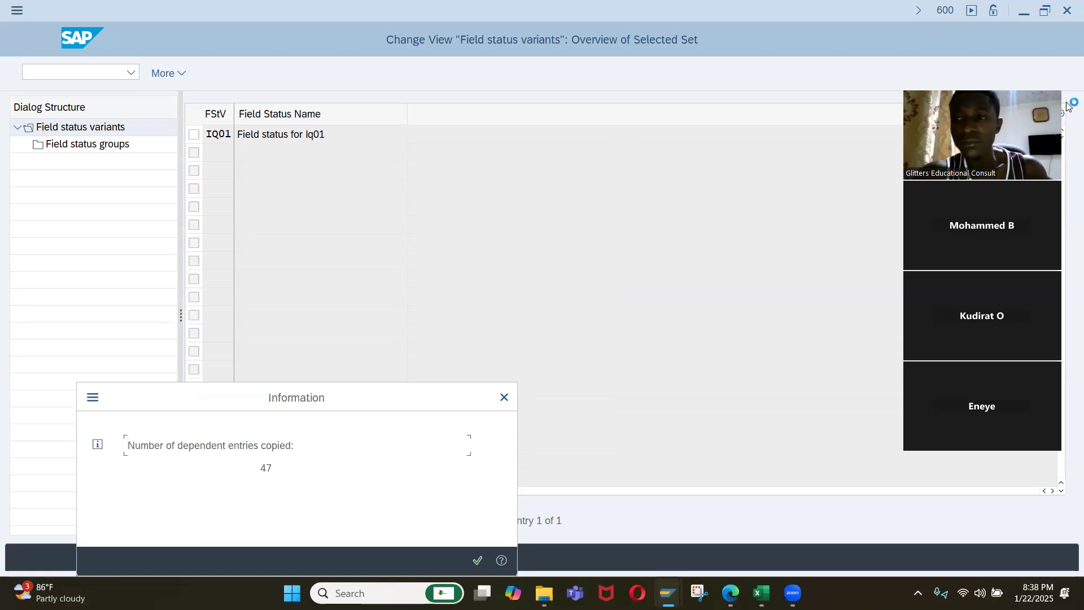
click(478, 561)
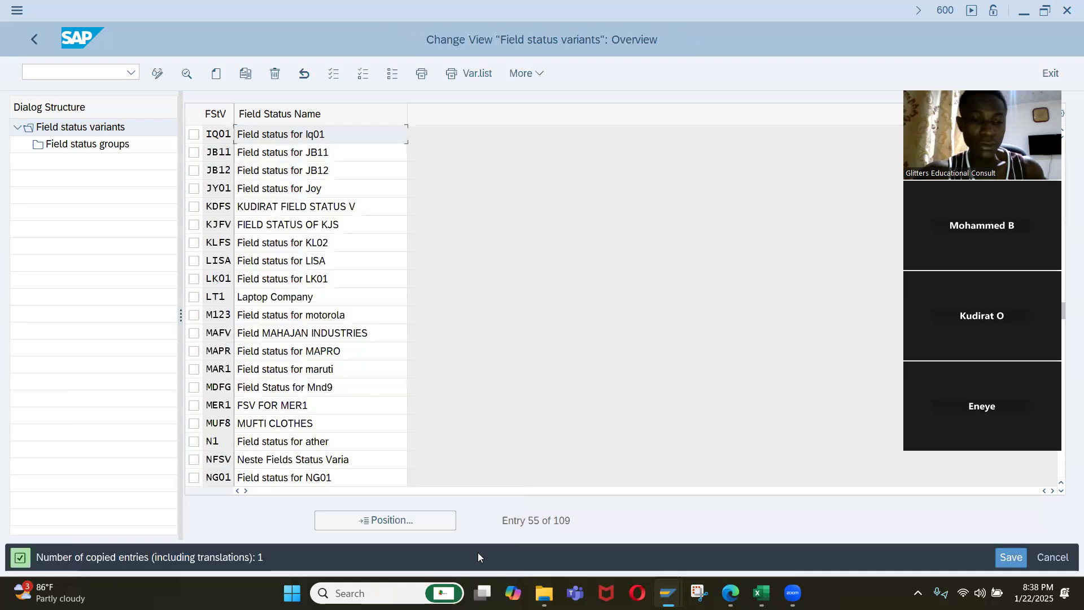
Open the field status groups of variant IQ01.
click(193, 134)
double_click(117, 146)
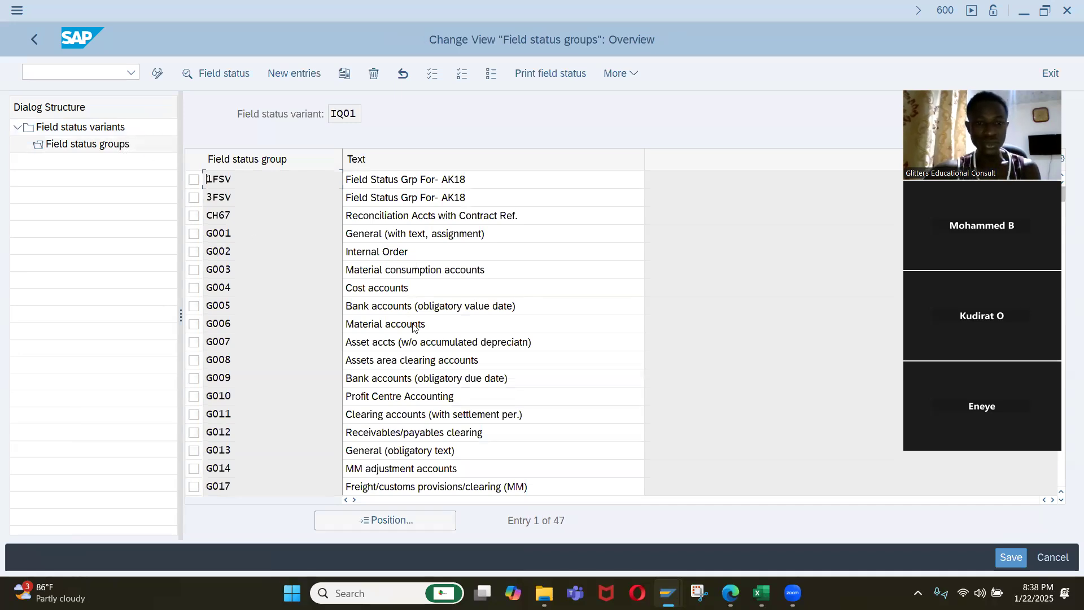
scroll(418, 367, down, 2)
scroll(418, 367, up, 1)
scroll(415, 367, up, 1)
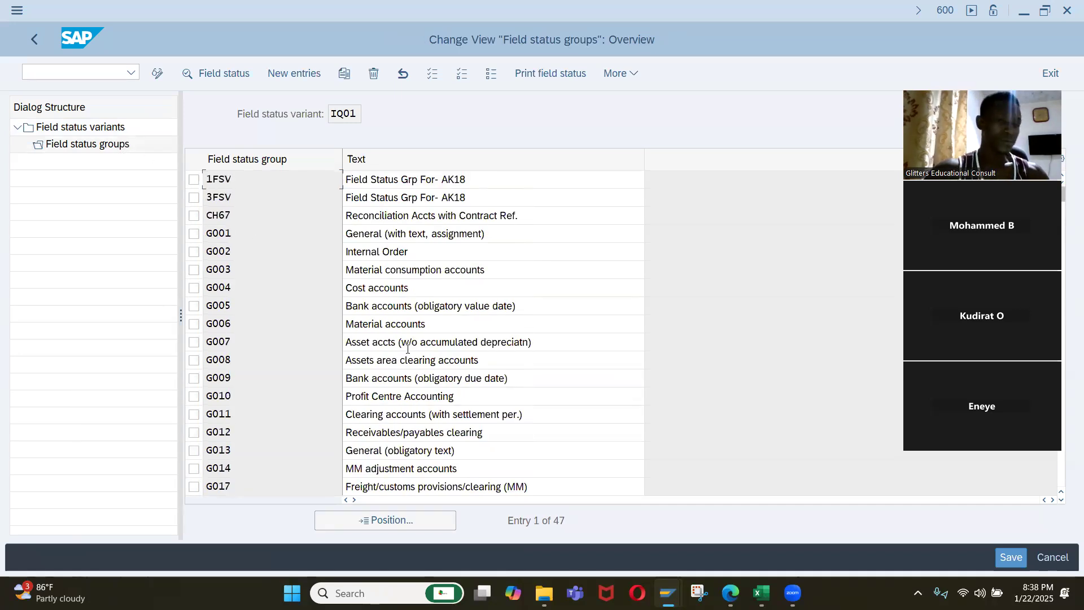
Delete field status groups 1FSV and 3FSV from variant IQ01.
click(196, 198)
click(194, 180)
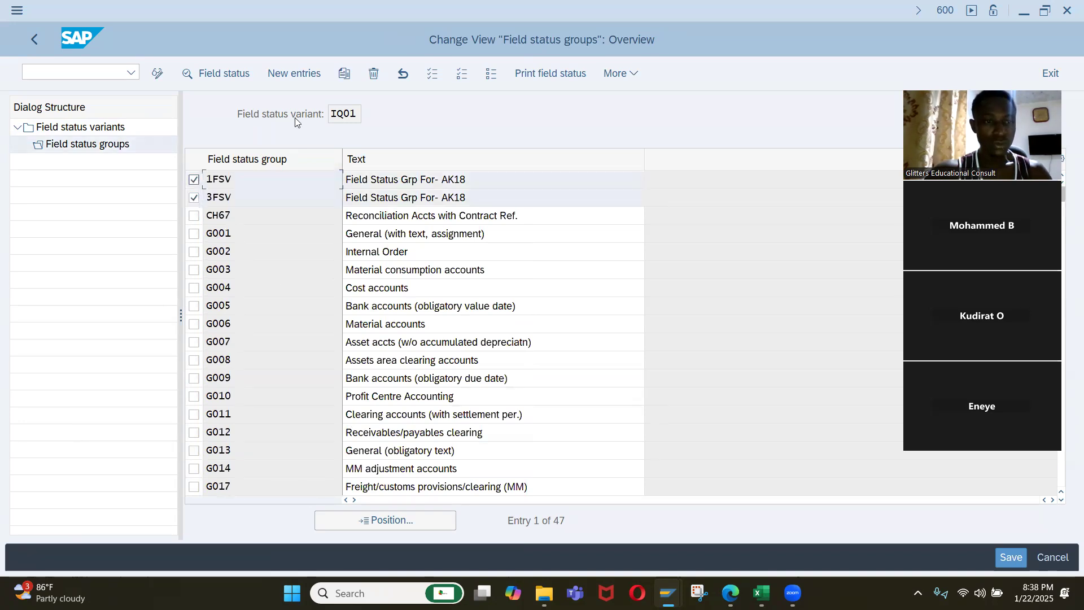
click(372, 74)
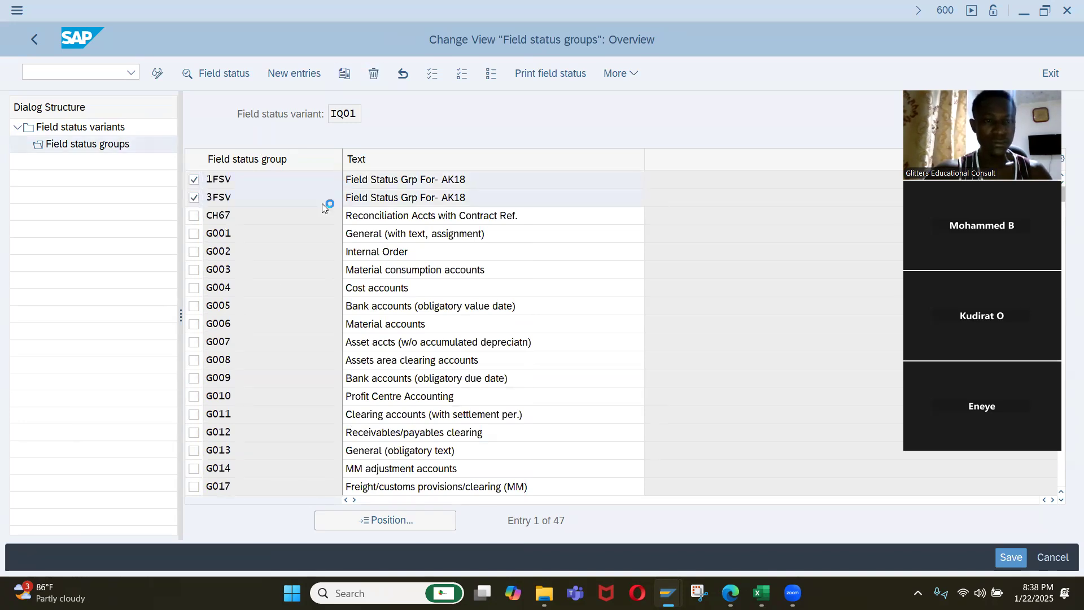
Save the IQ01 variant and its groups to the customizing request "Company Set Up for Iqrah Company".
scroll(389, 333, down, 3)
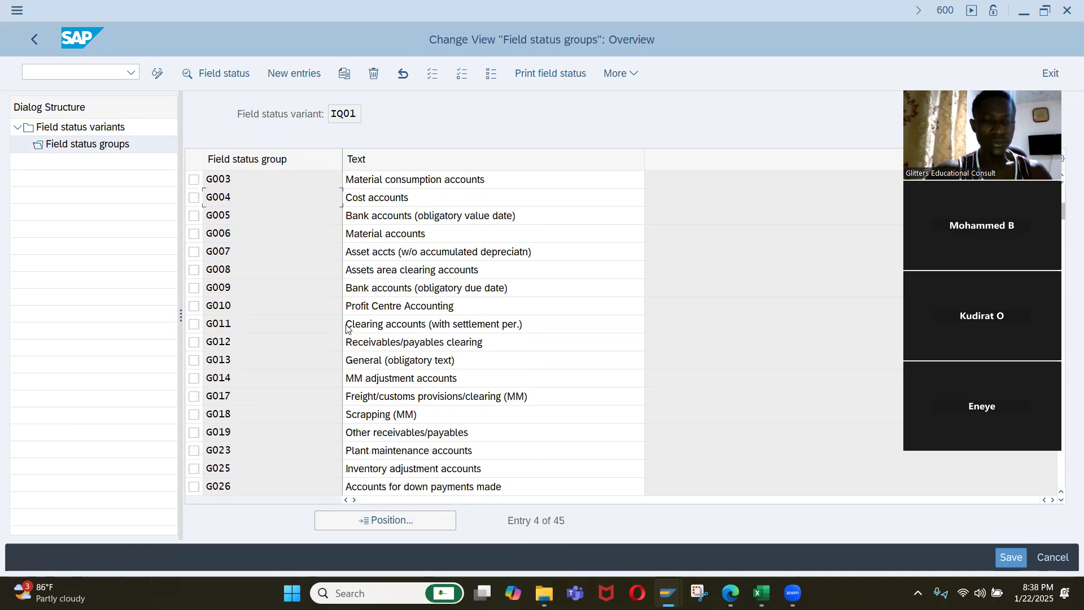
scroll(355, 357, down, 8)
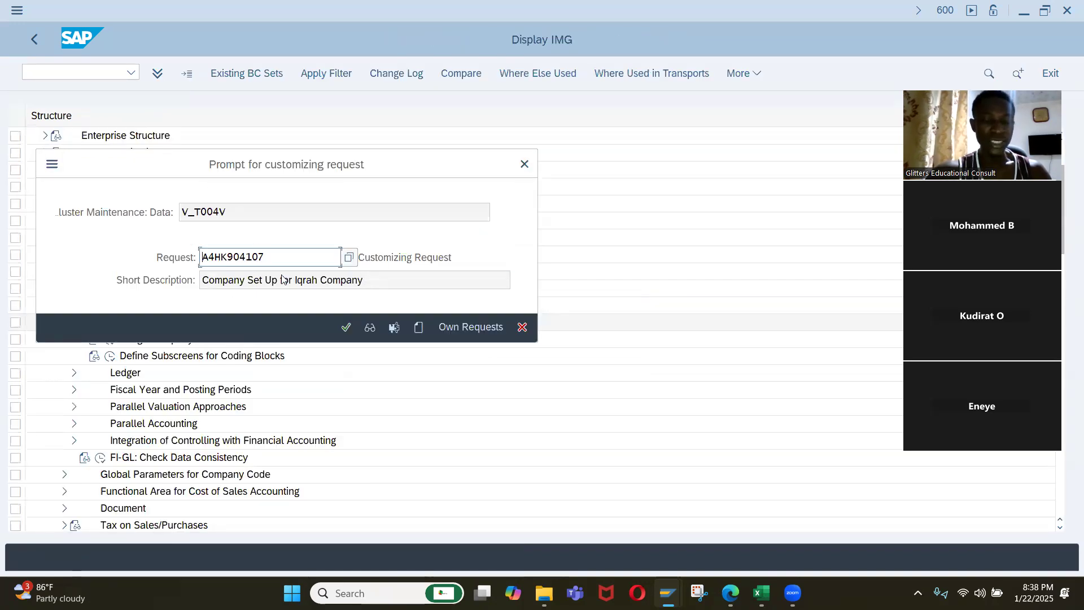
click(345, 328)
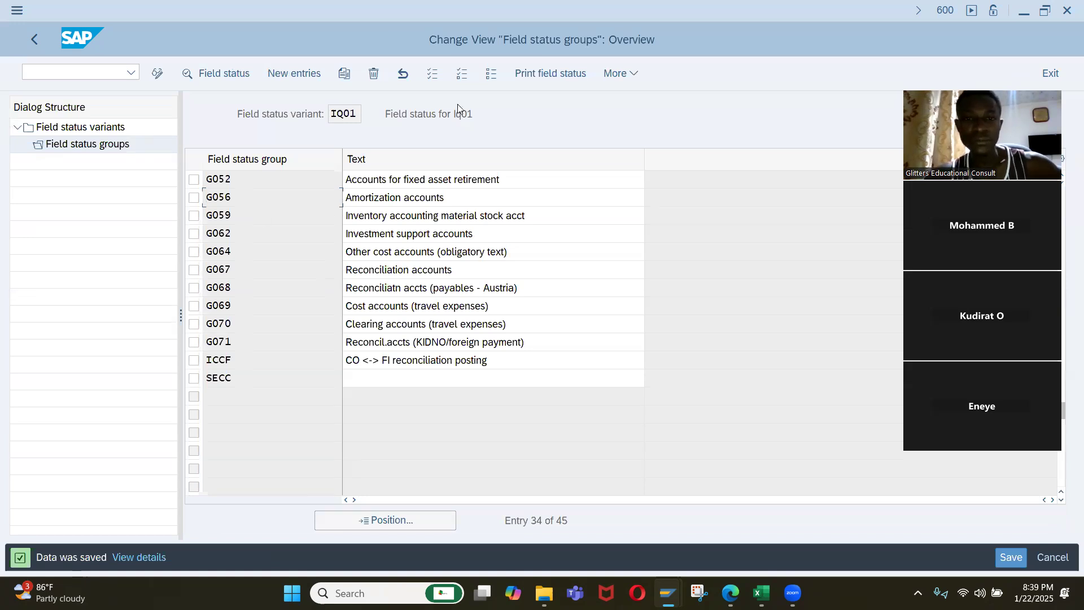
click(578, 139)
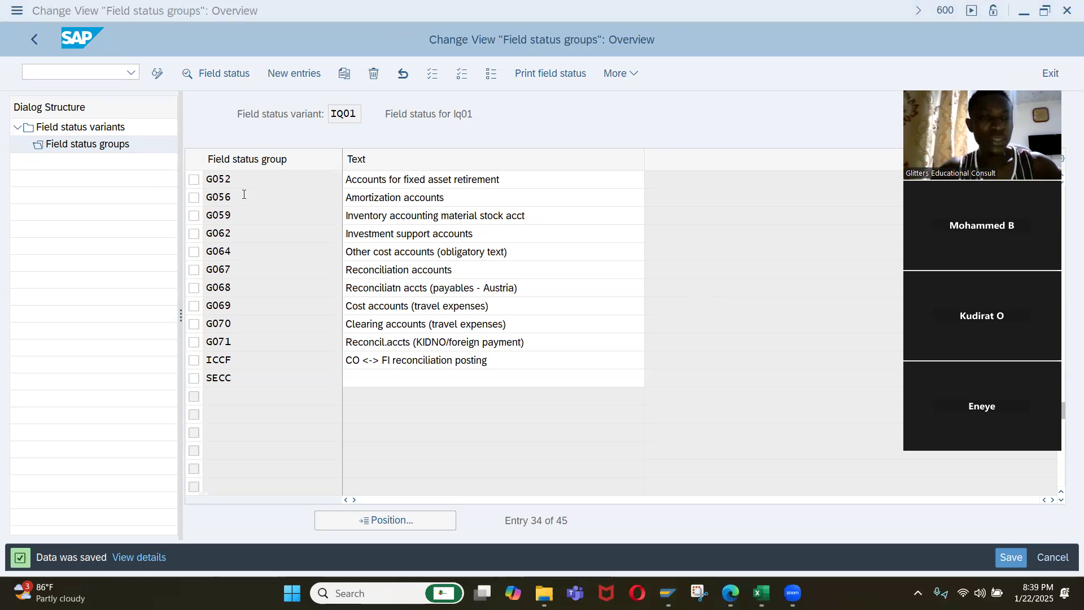
scroll(248, 202, up, 3)
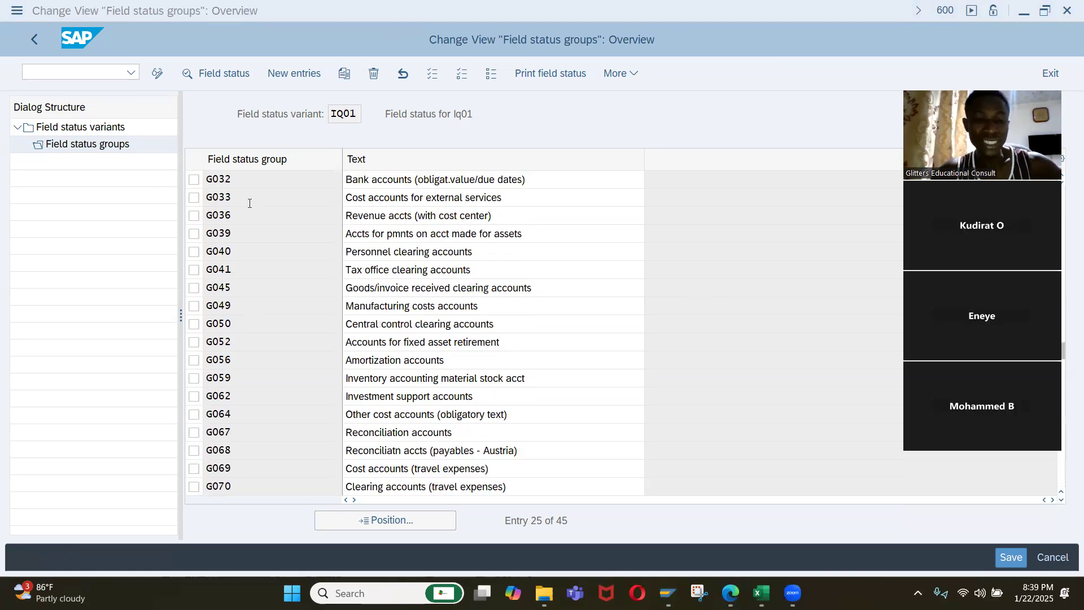
scroll(250, 203, up, 8)
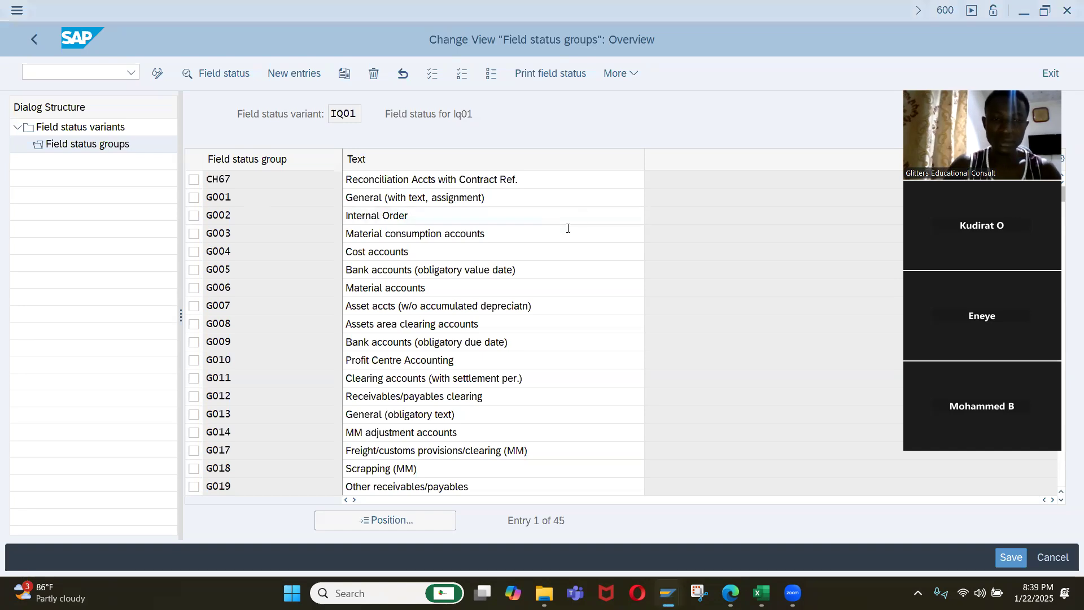
Open the G/L account posting transaction F-02 in a separate session.
key(shift+F3)
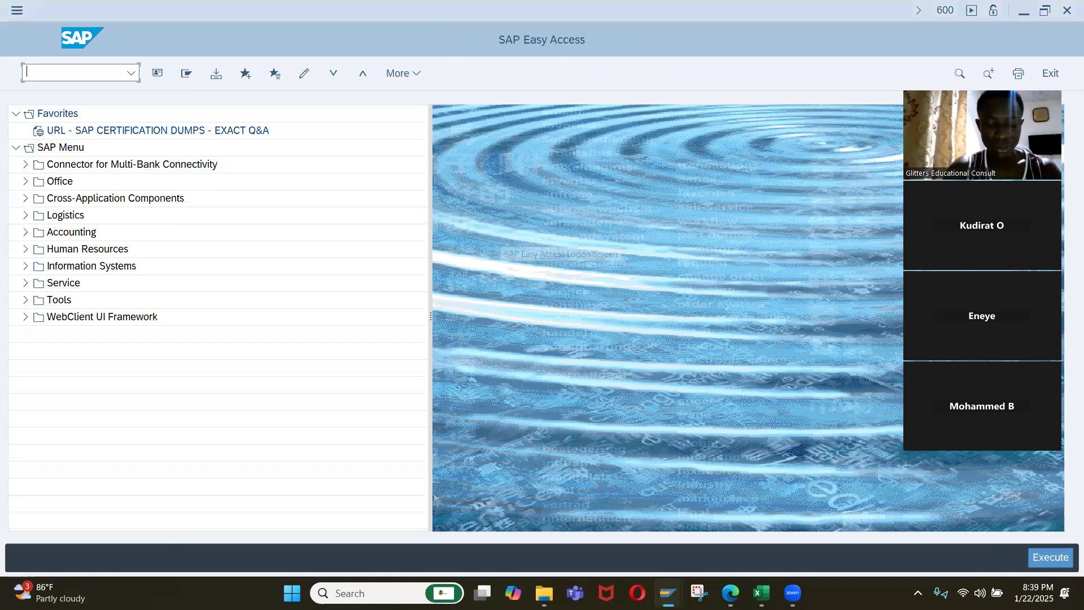
text(f-02)
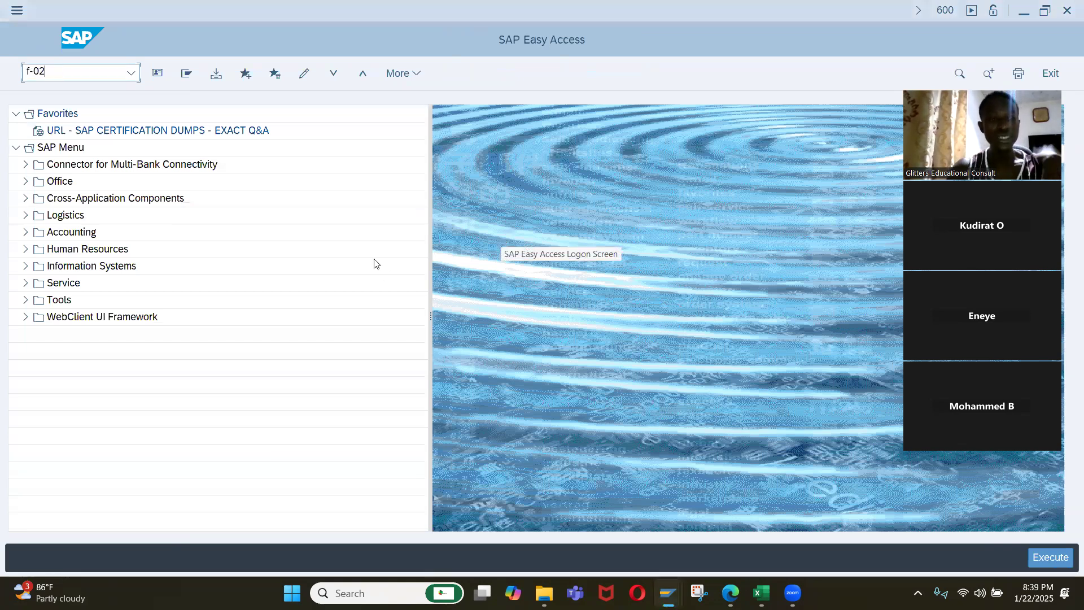
key(Return)
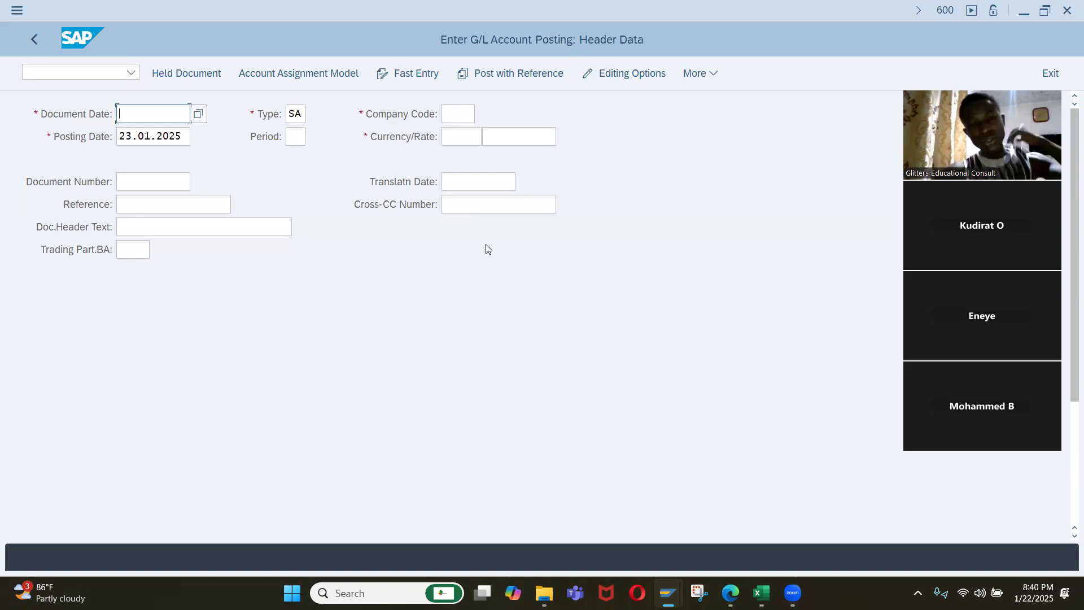
Examine the G/L posting header fields, including document number, reference, header text, company code, currency and cross-company code number.
click(155, 204)
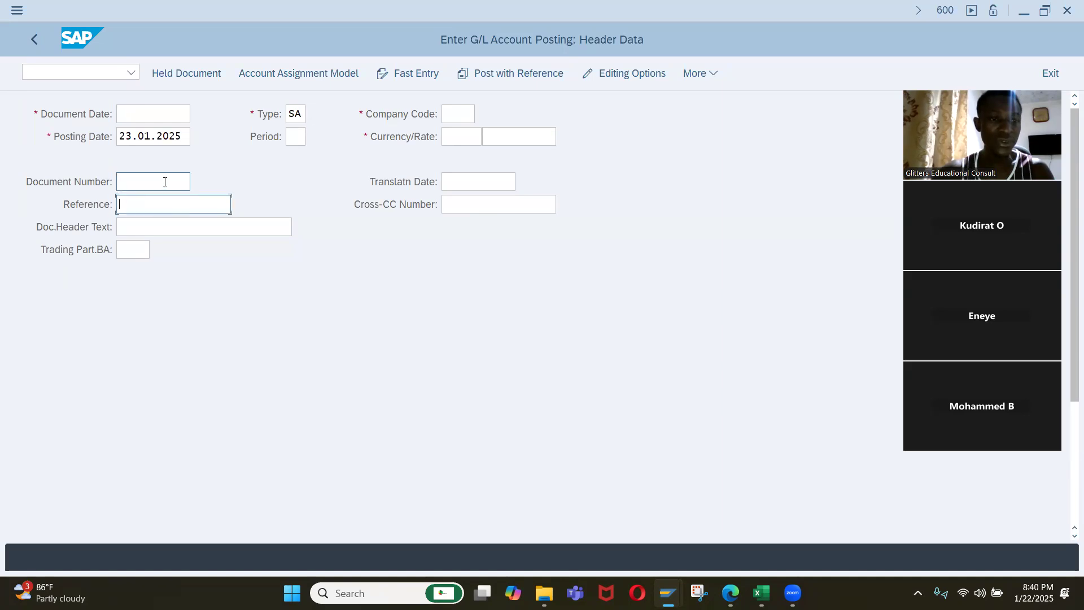
click(157, 181)
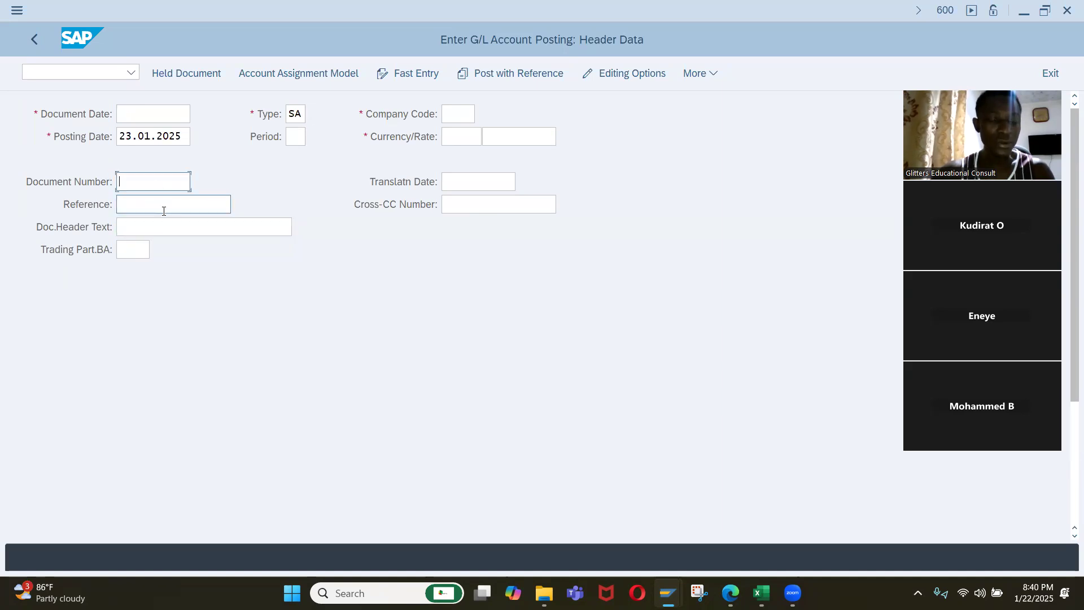
click(150, 204)
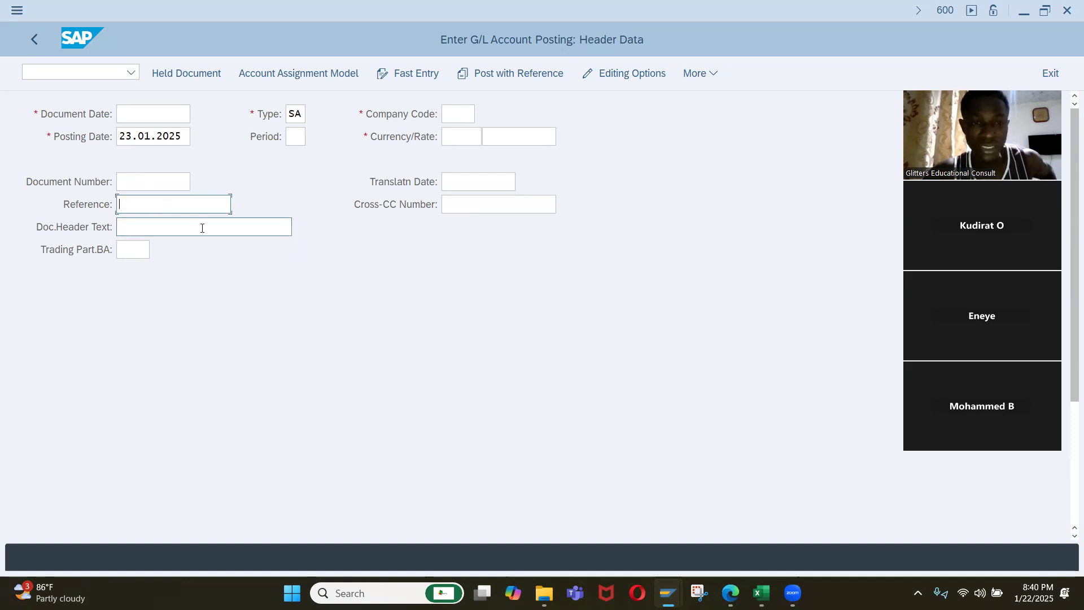
click(526, 136)
click(450, 114)
click(450, 139)
click(502, 140)
click(491, 185)
click(495, 199)
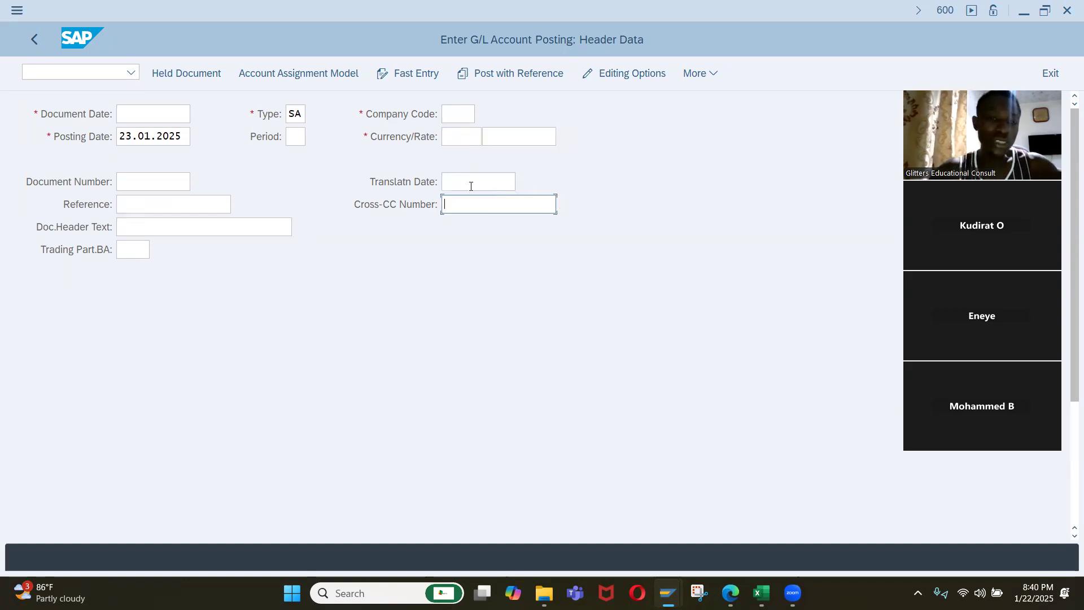
click(262, 224)
click(215, 202)
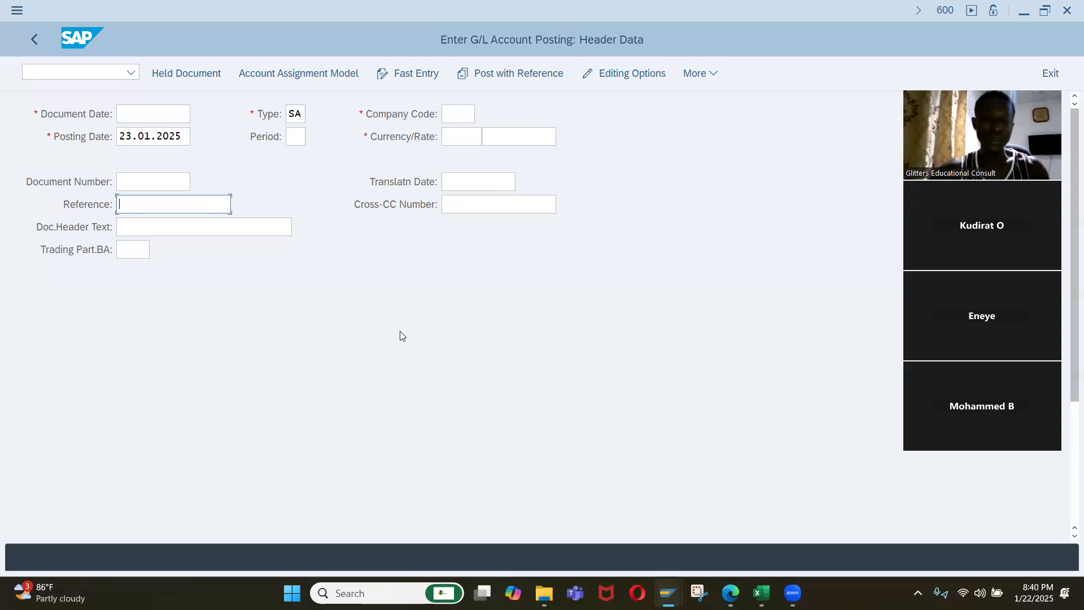
Open transaction FS00 and display the Create/bank/interest data of the Travel Expenses account in company code JY01.
click(74, 73)
text(/nfs00)
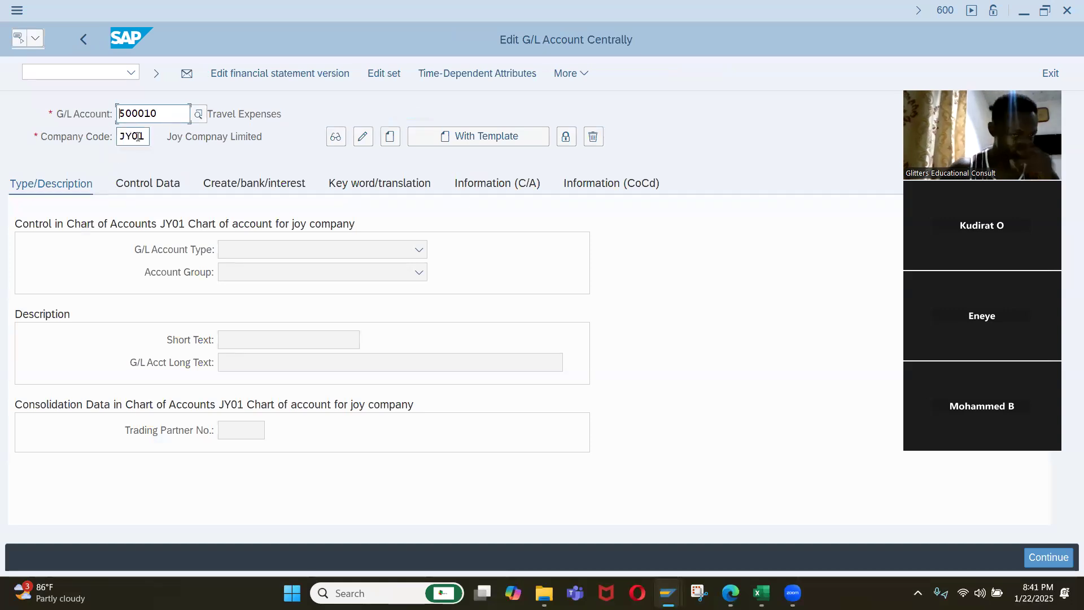
click(355, 190)
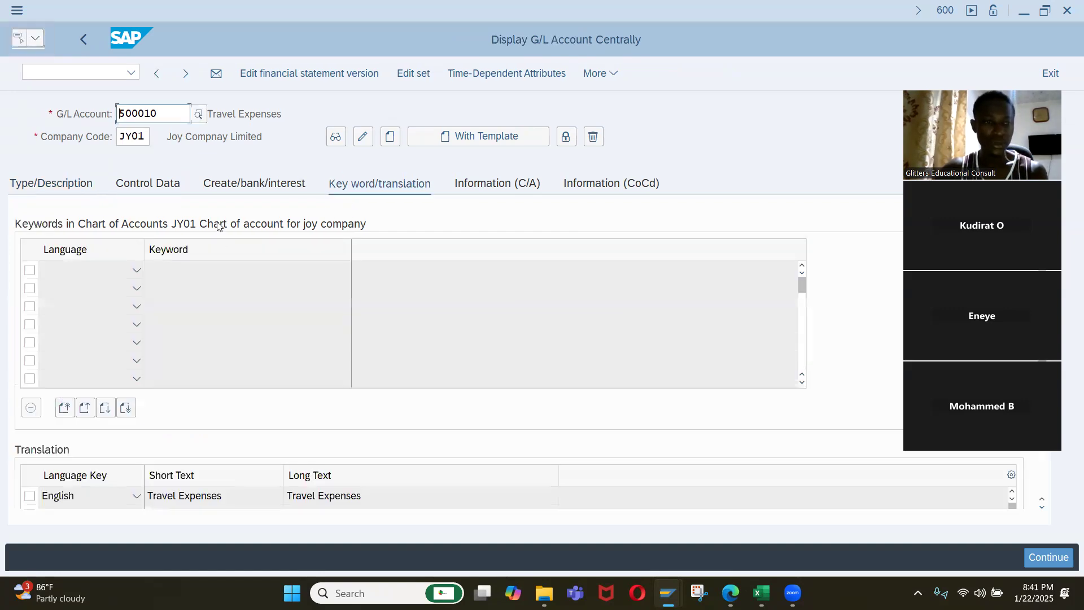
click(249, 187)
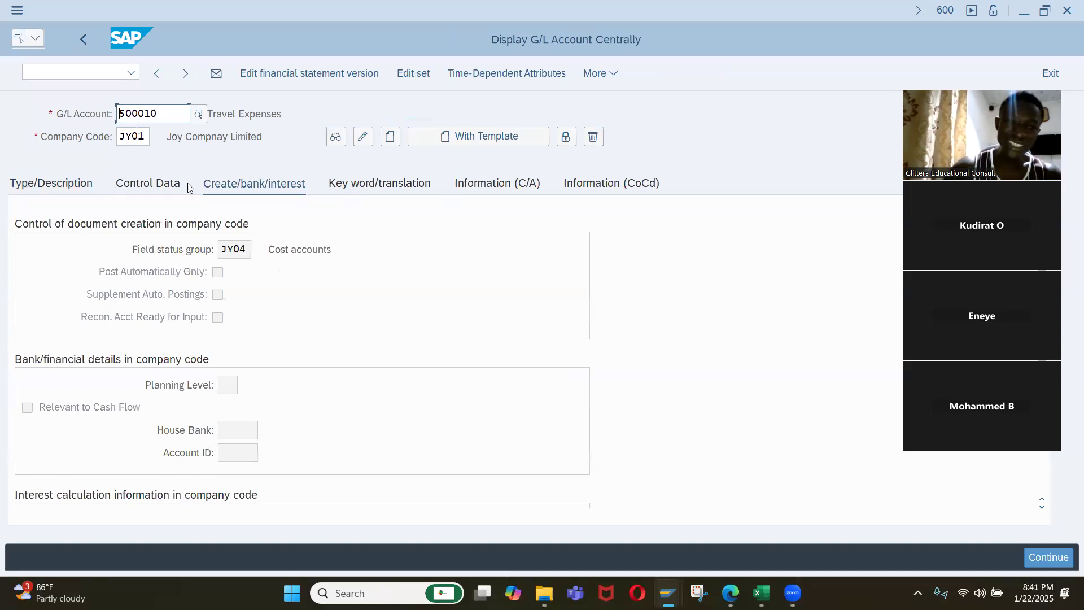
Examine the General Data field statuses of the Travel Expenses account's field status group JY04 and return to the account.
double_click(227, 248)
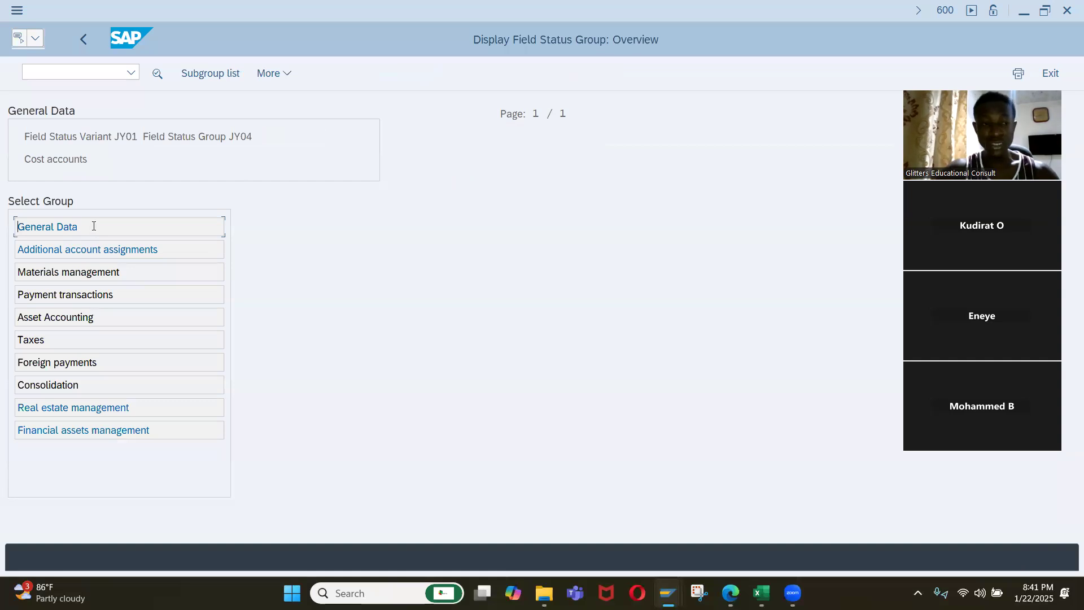
double_click(94, 227)
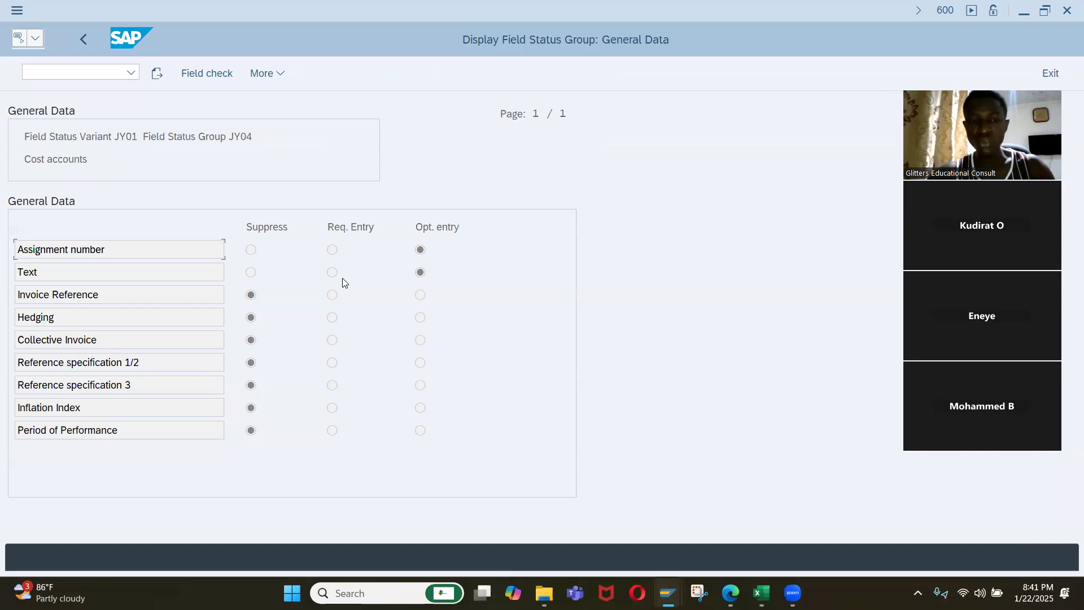
click(87, 40)
click(86, 44)
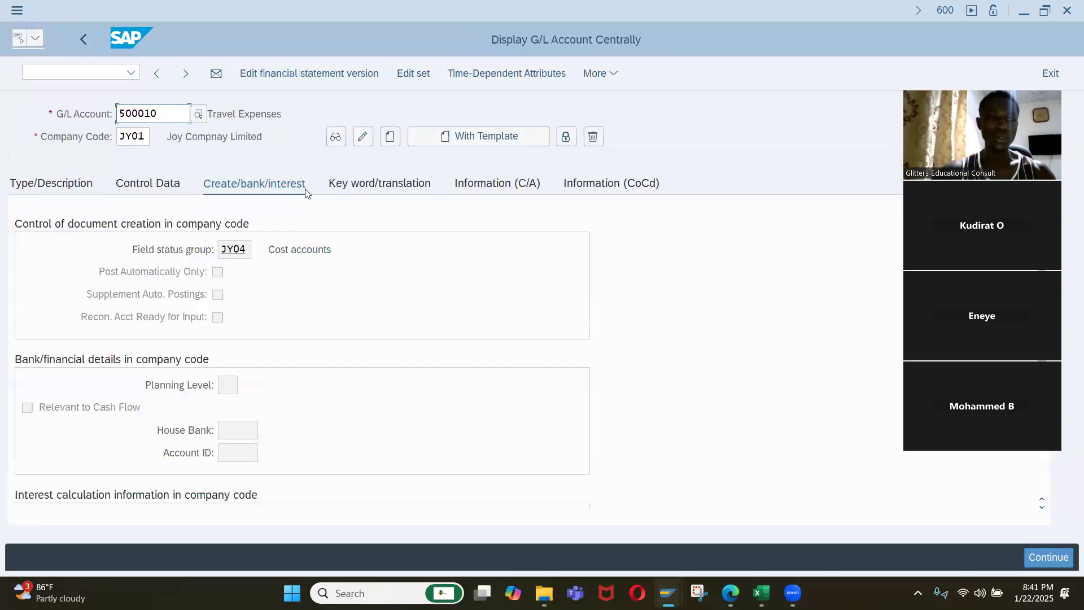
Switch back to the session with variant IQ01's field status groups and open the General Data of group G001.
key(alt+Tab)
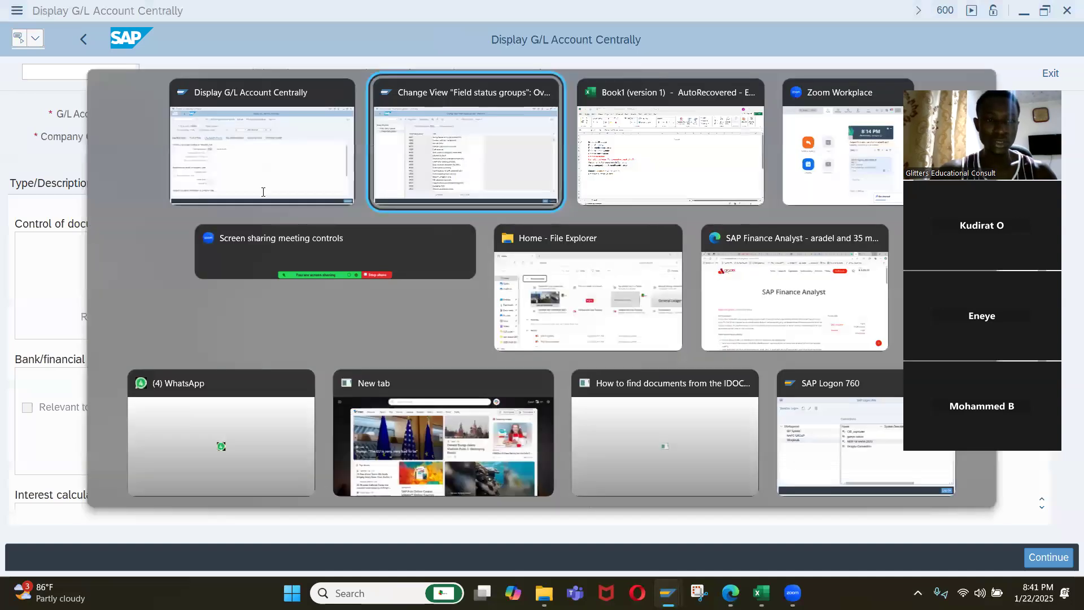
click(385, 192)
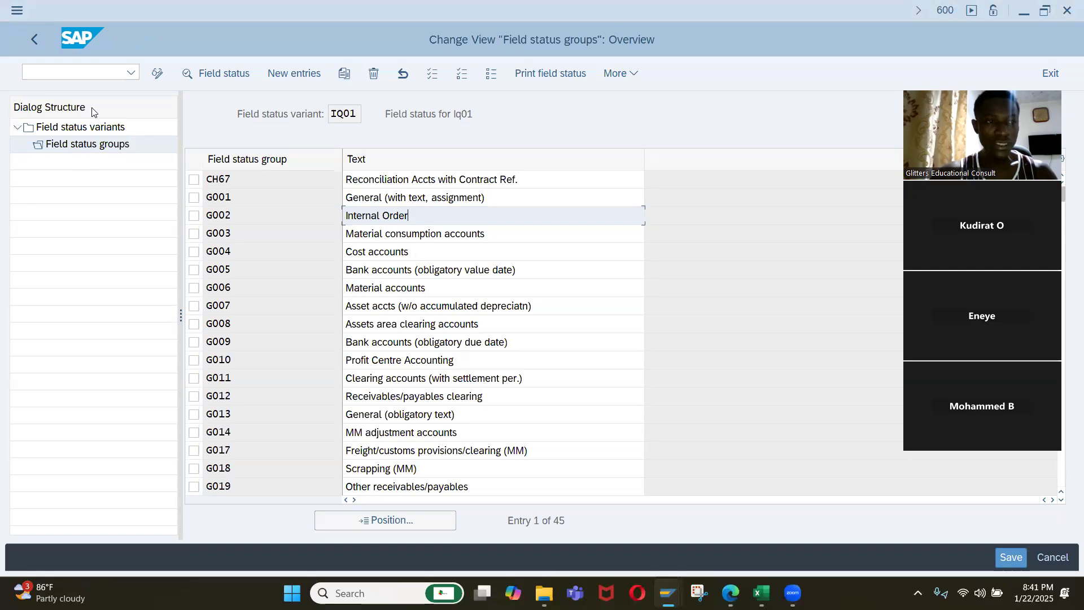
click(237, 199)
double_click(236, 200)
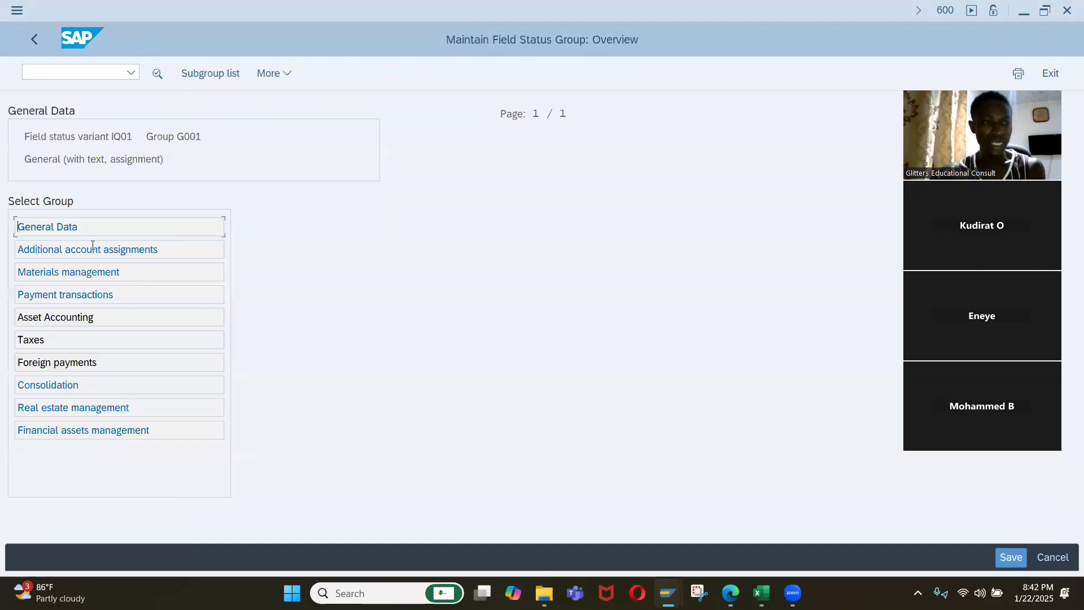
click(108, 230)
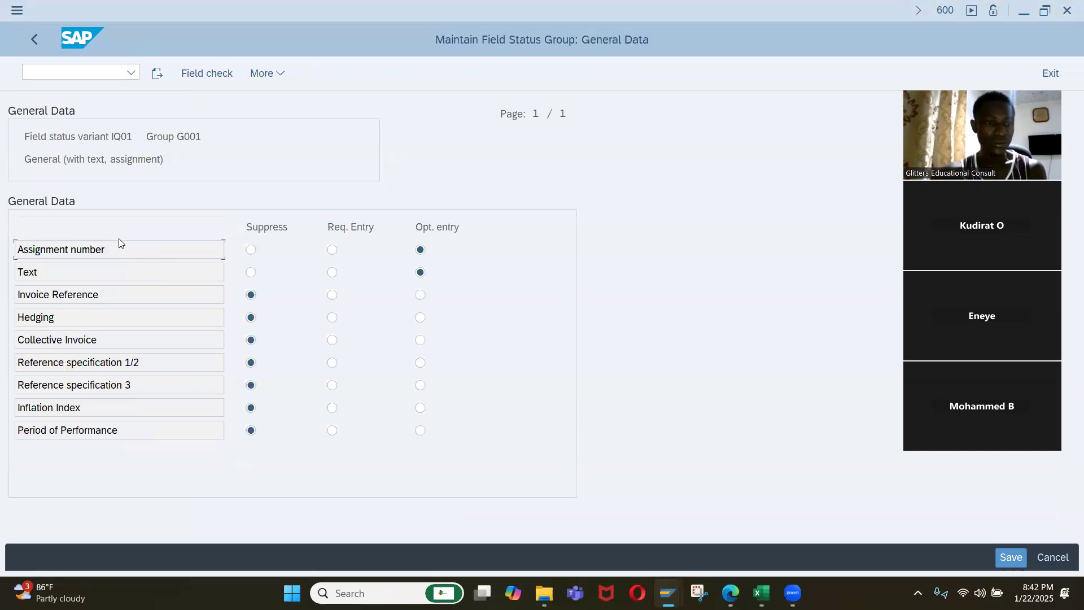
Set the Text field in G001's General Data to required entry and save the field status group.
click(334, 275)
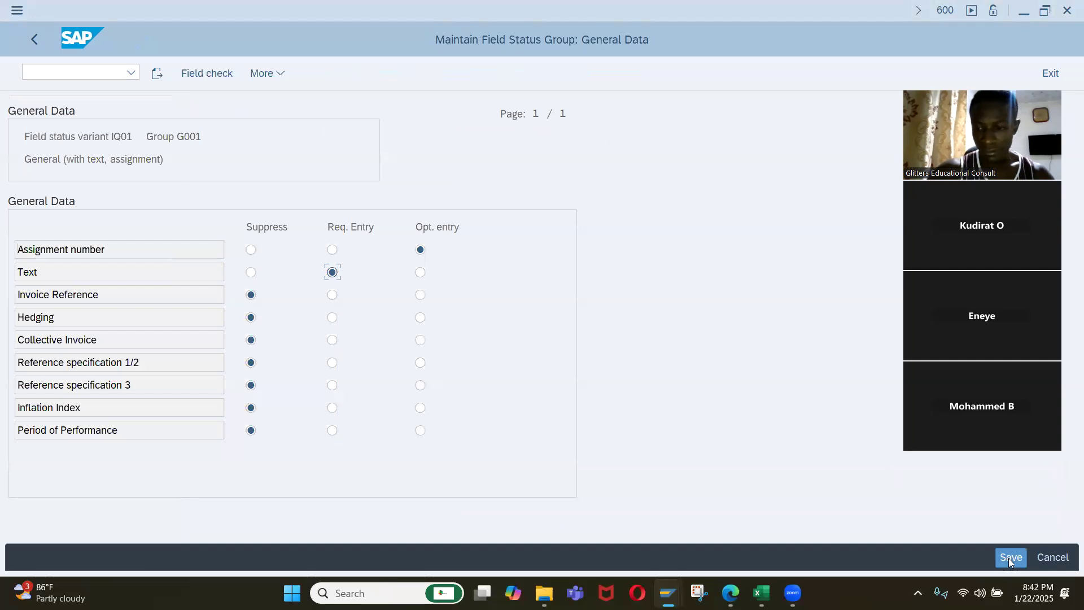
click(420, 273)
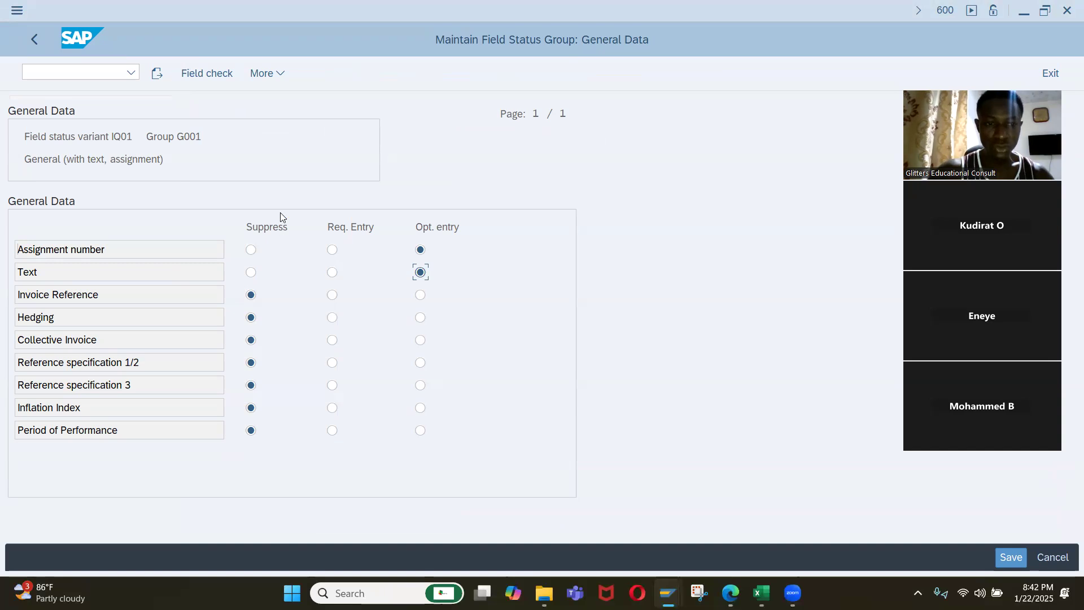
click(333, 273)
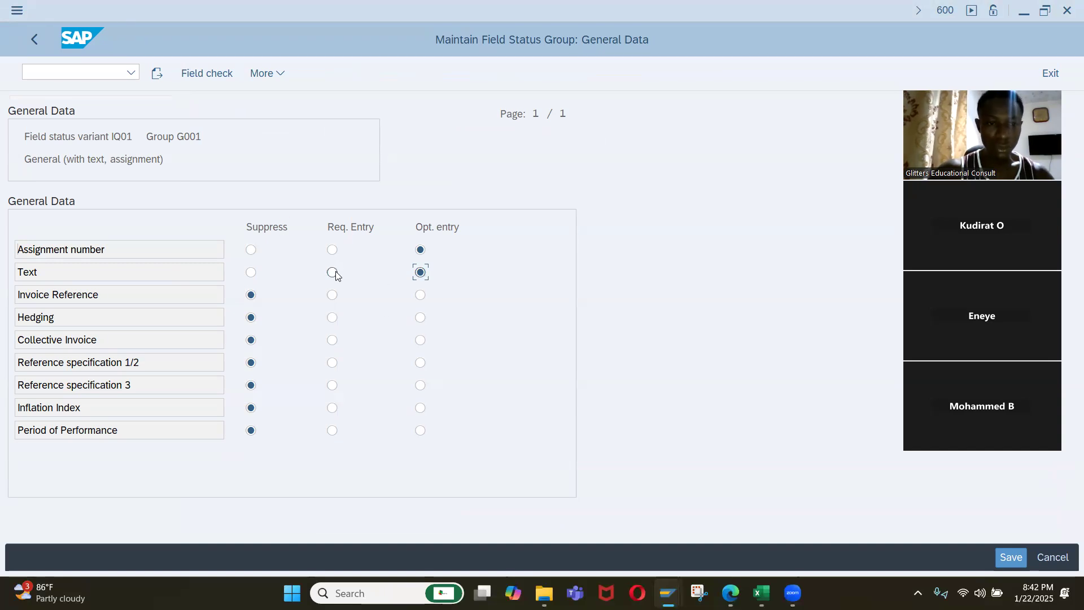
click(1012, 557)
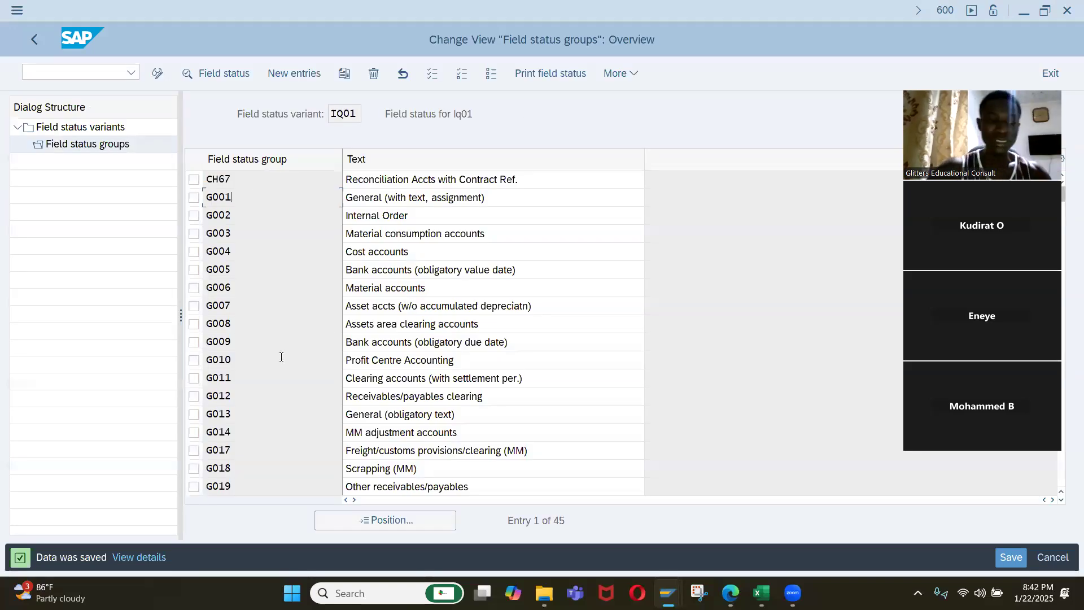
Examine the General Data field statuses of group G012 in variant IQ01 and return to the IMG structure.
double_click(261, 393)
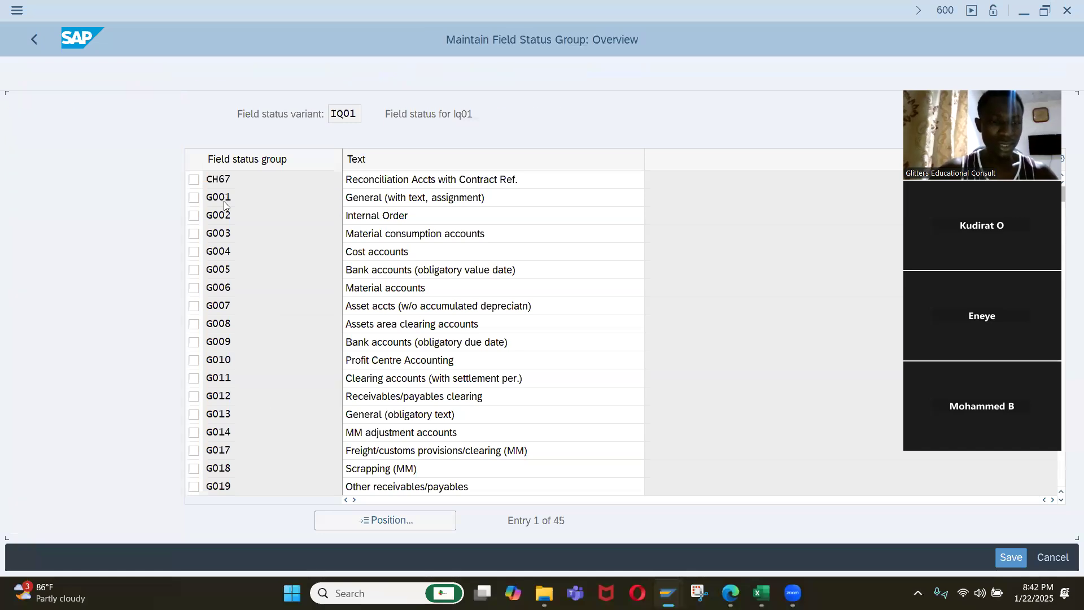
double_click(113, 227)
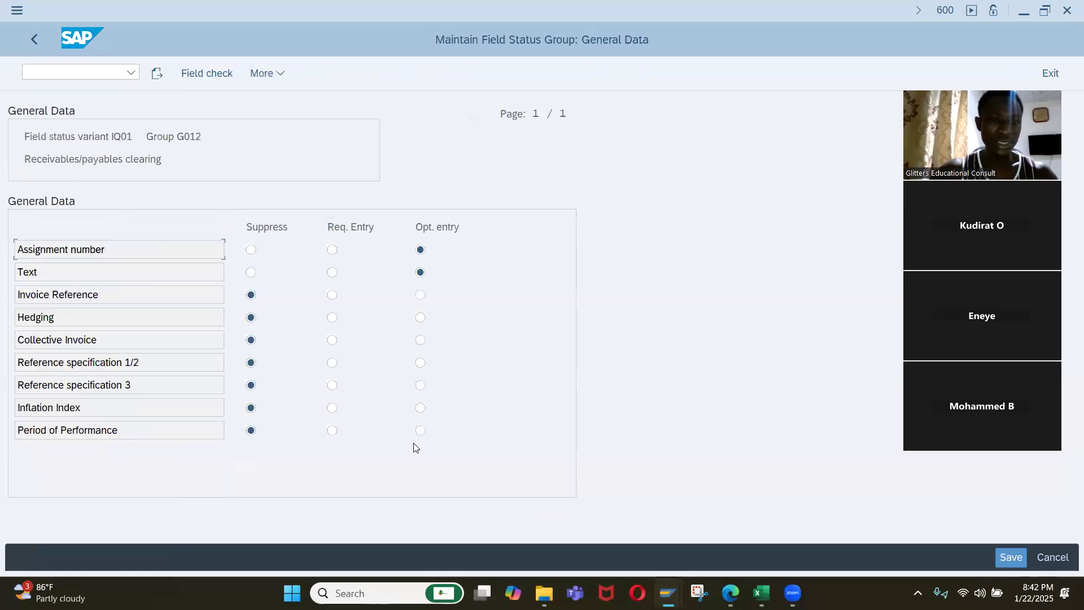
key(F3)
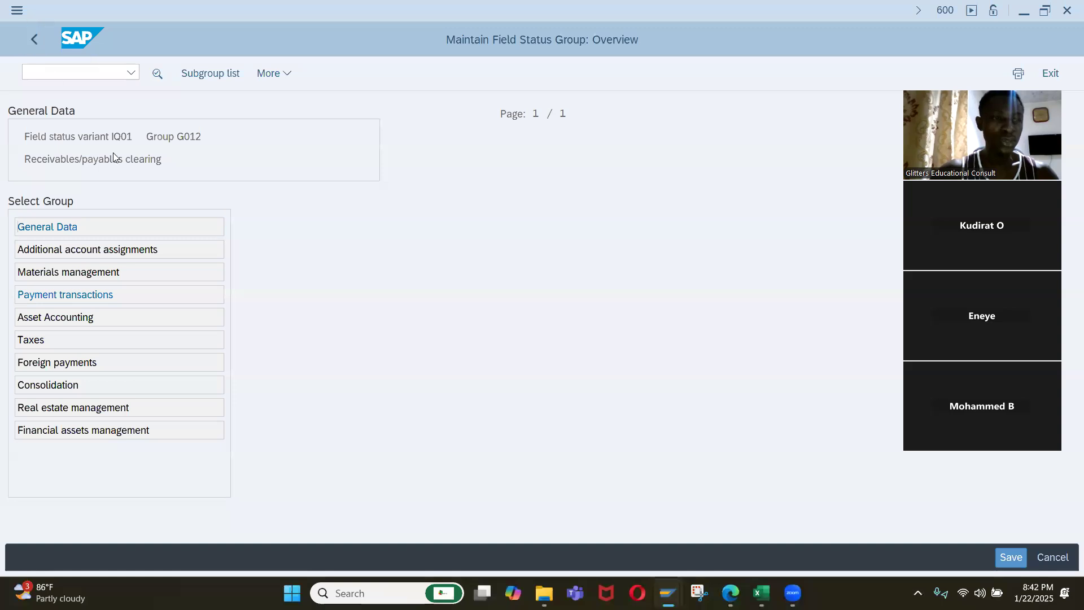
click(35, 41)
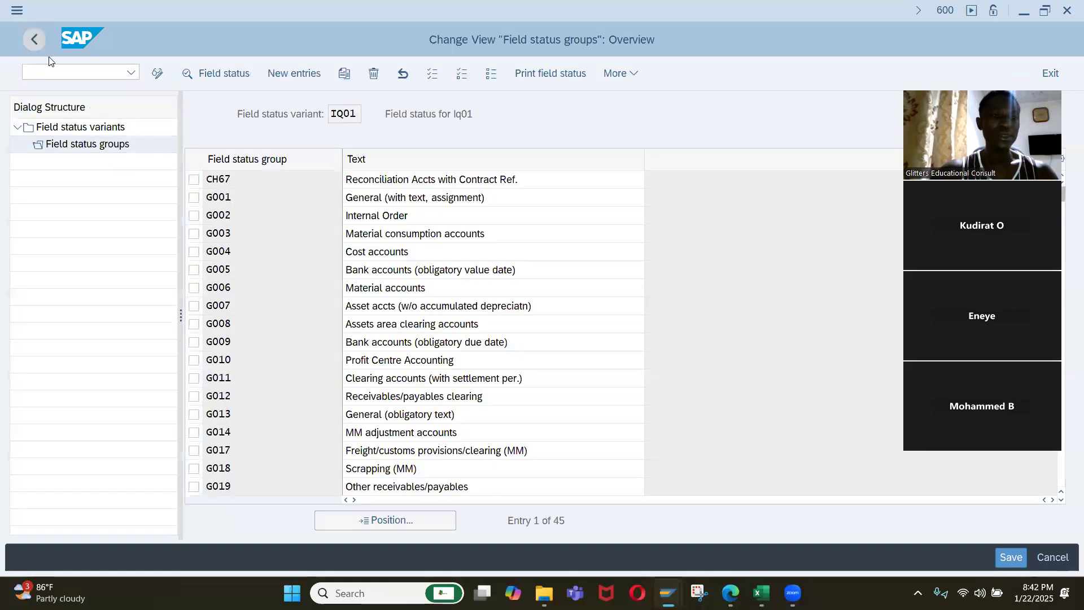
click(35, 45)
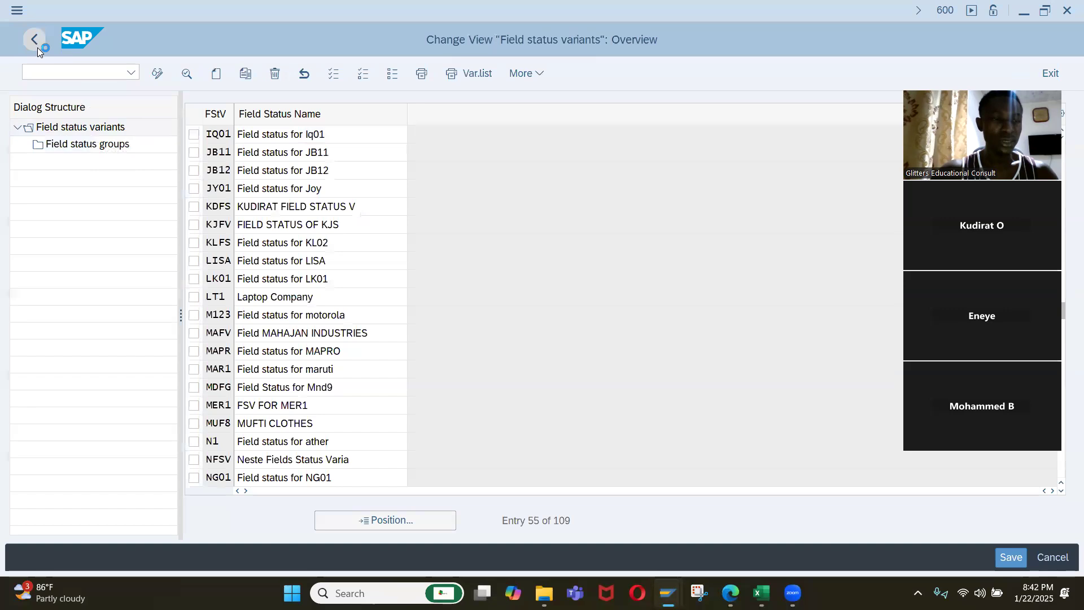
click(38, 48)
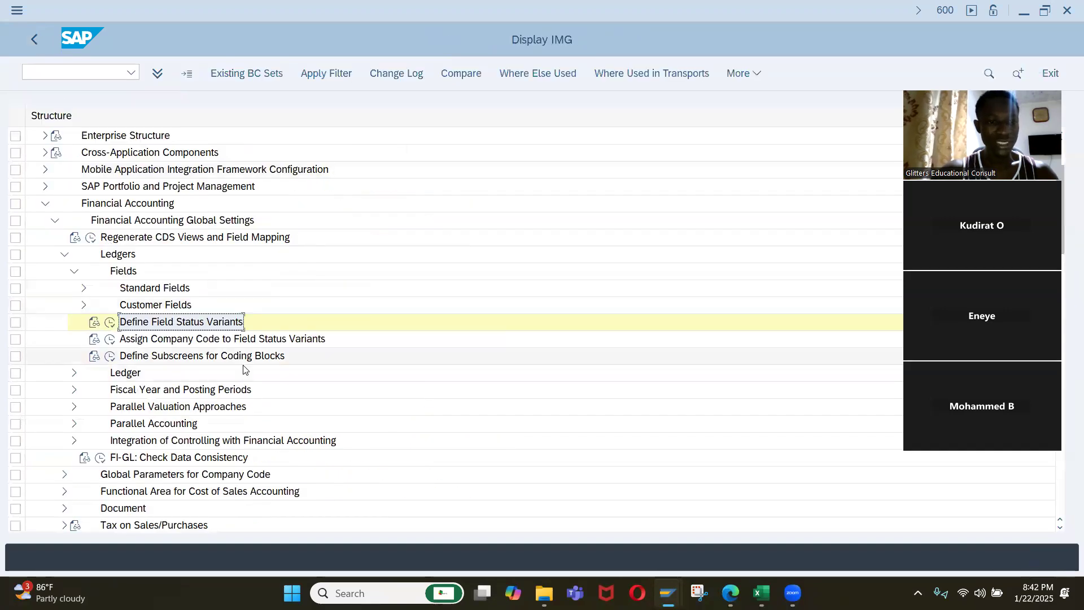
Copy the activity name Assign Company Code to Field Status Variants into cell B15 of the Excel sheet.
click(169, 342)
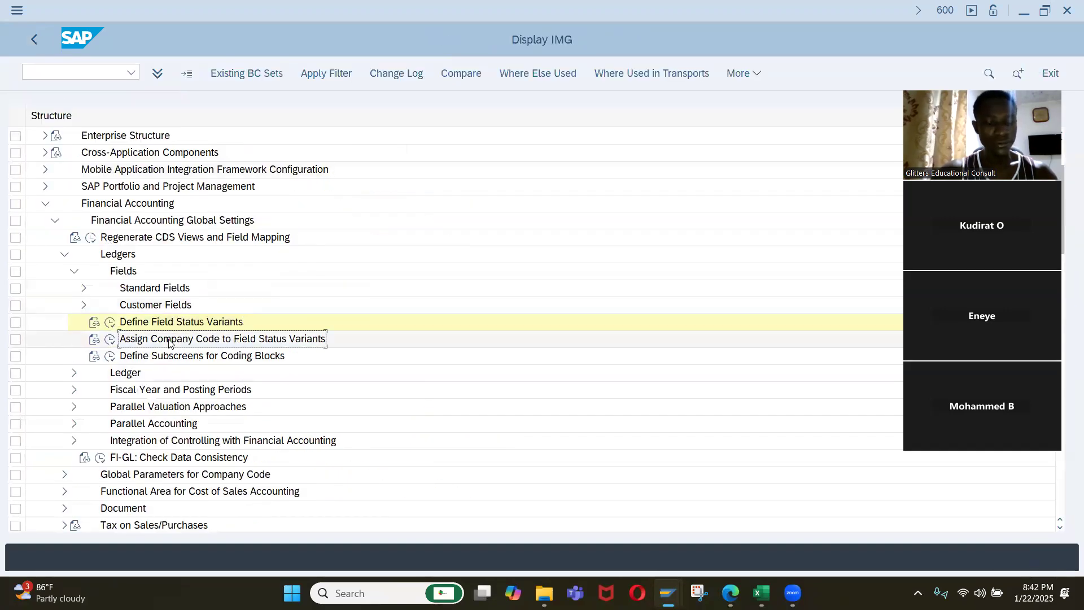
key(alt+Tab)
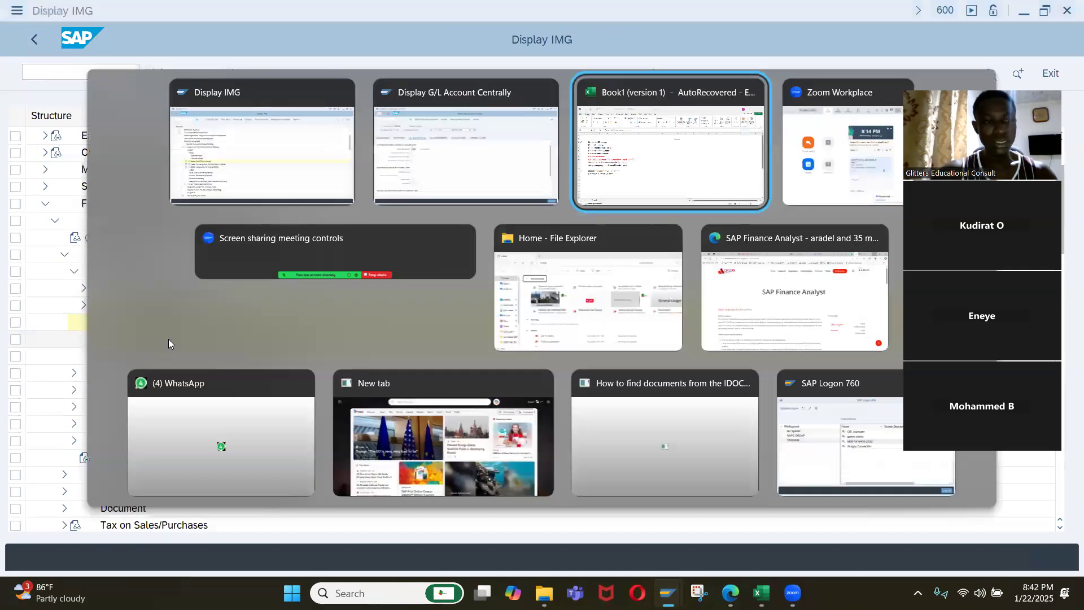
click(92, 409)
text(Assign Company Code to Field Status Variants)
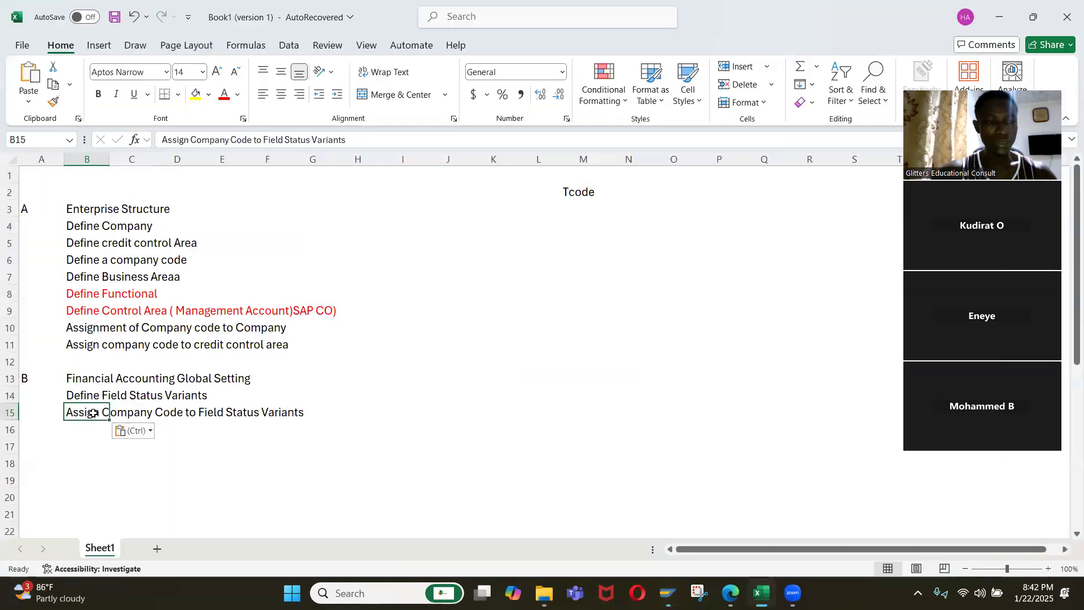
Back in SAP, assign field status variant IQ01 to company code IQ01, save it in the Iqrah company customizing request, and return to the IMG.
key(alt+Tab)
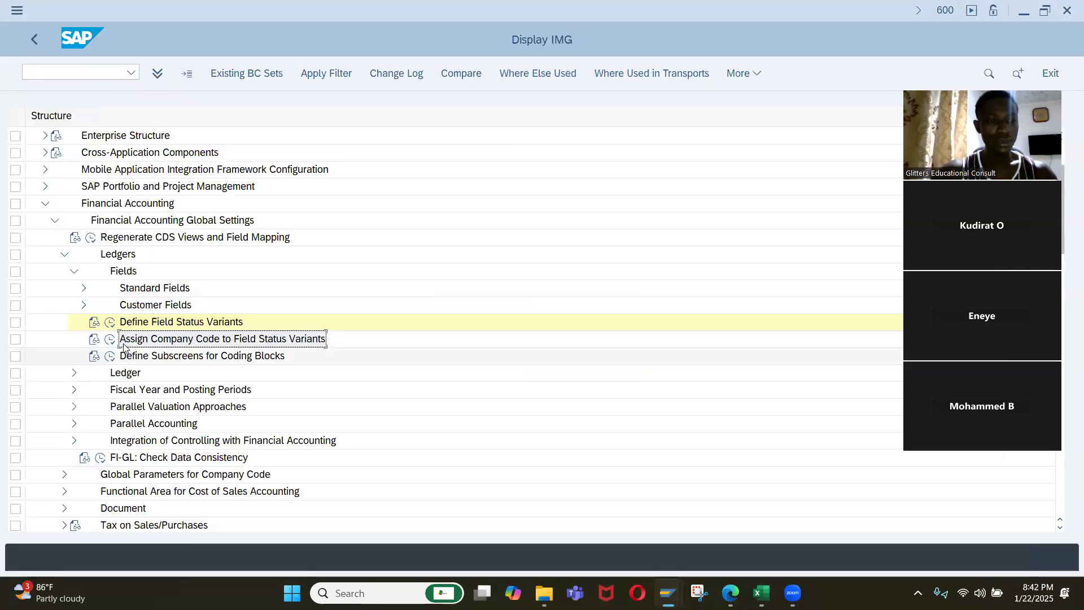
double_click(187, 338)
click(253, 513)
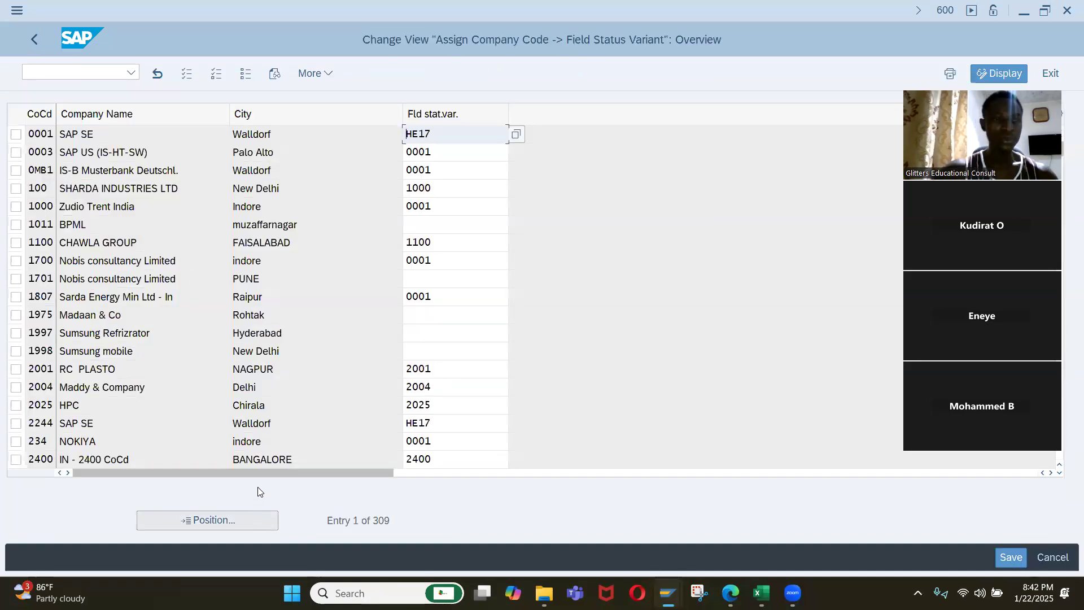
text(iq01)
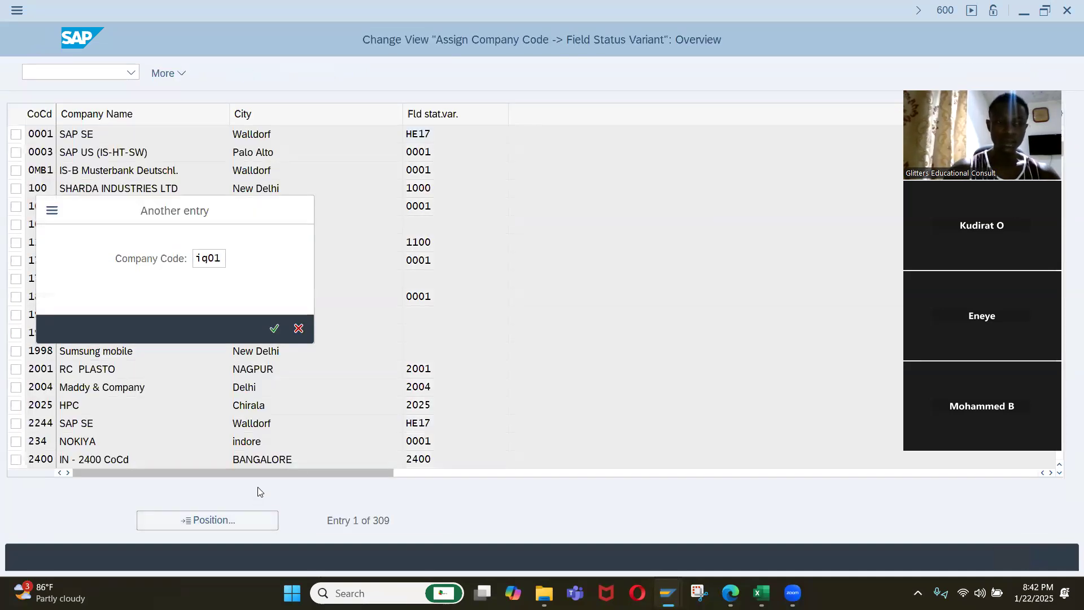
key(Return)
text(iq01)
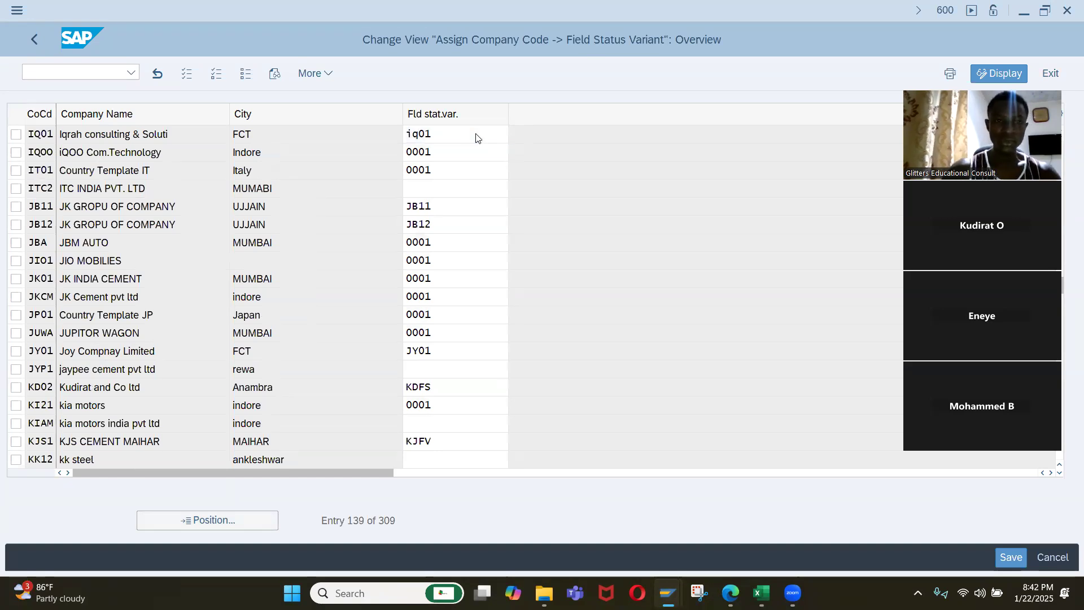
key(Return)
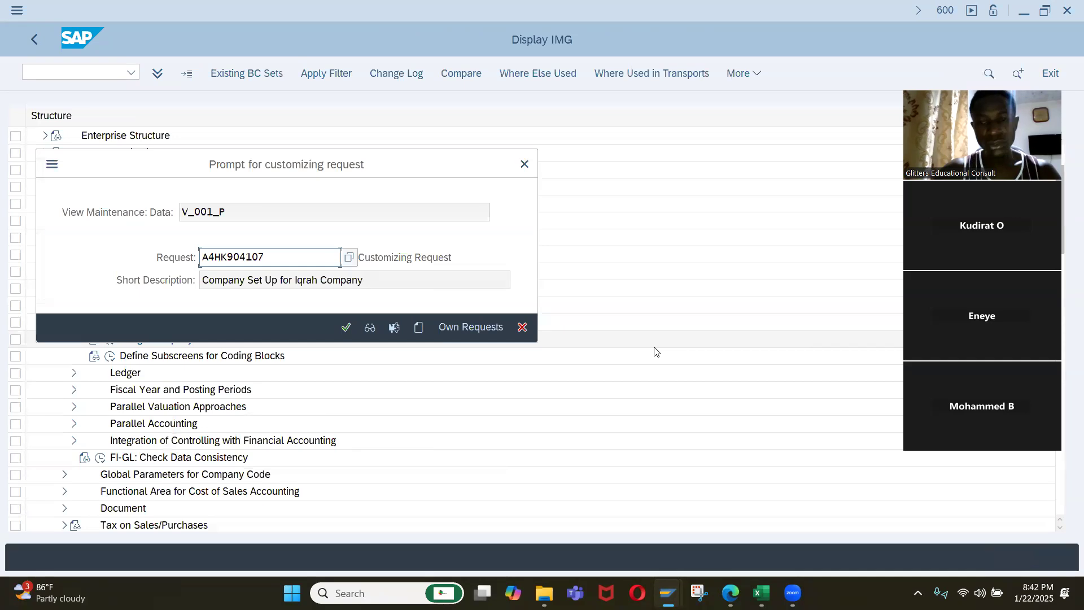
click(349, 327)
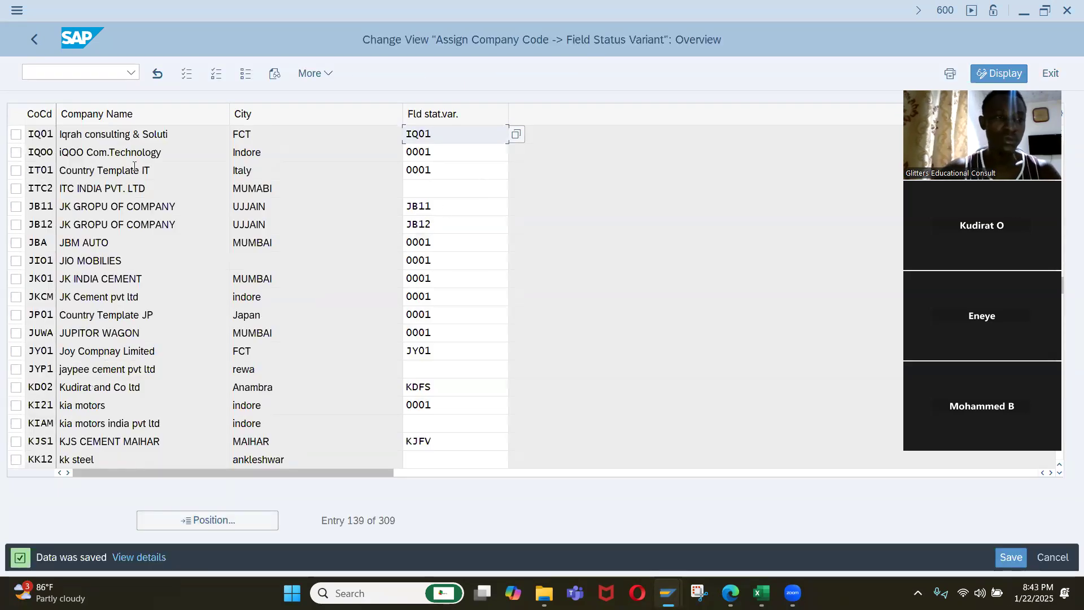
click(35, 40)
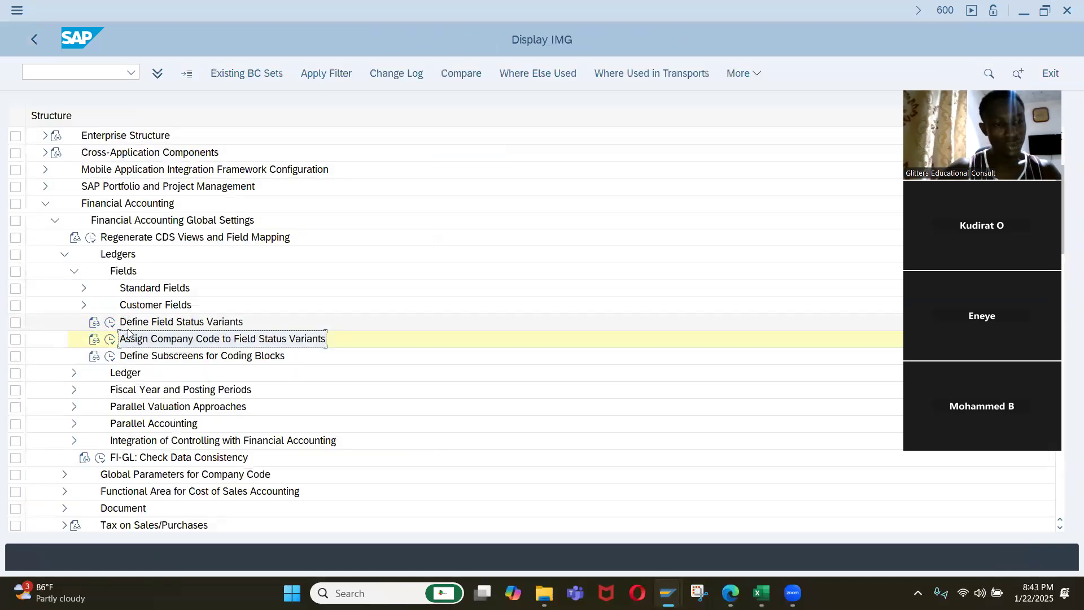
Collapse the Fields node, expand Ledger, and open Define Settings for Ledgers and Currency Types, confirming the leading ledger 0L notice.
scroll(163, 305, down, 1)
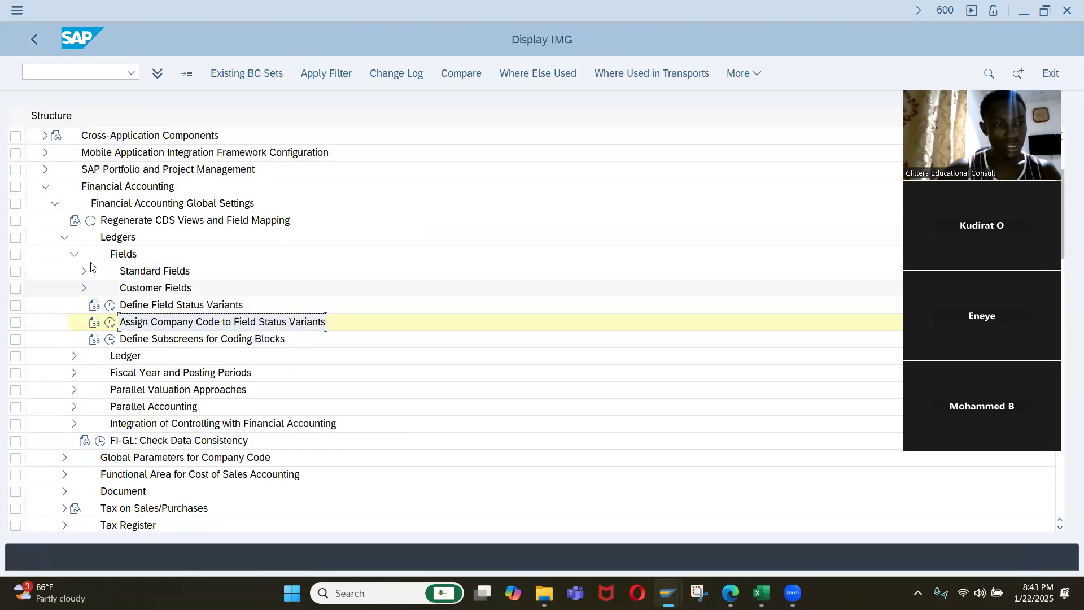
click(73, 258)
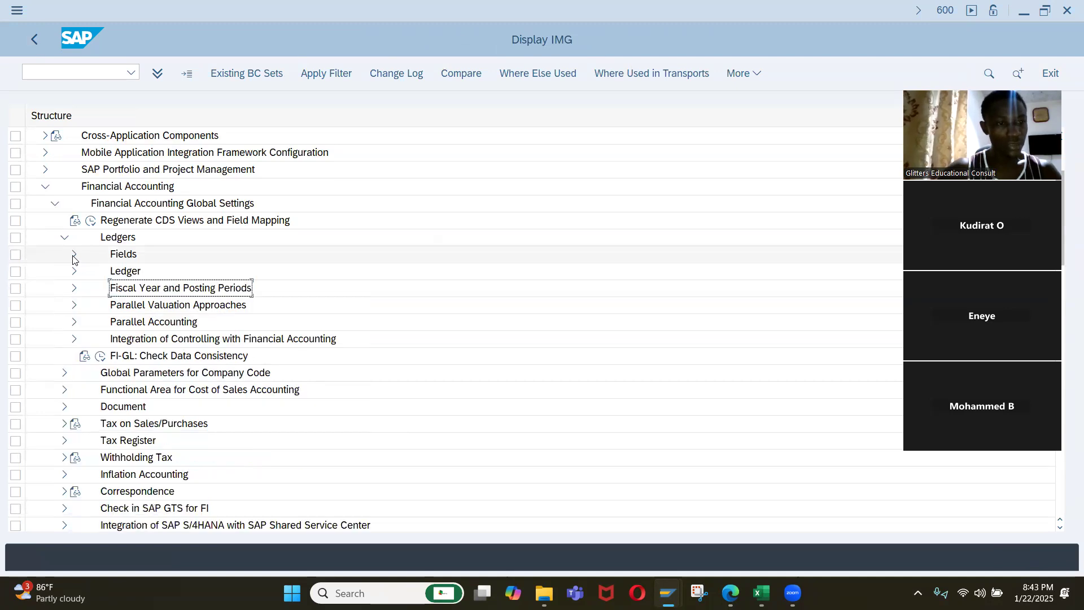
click(73, 272)
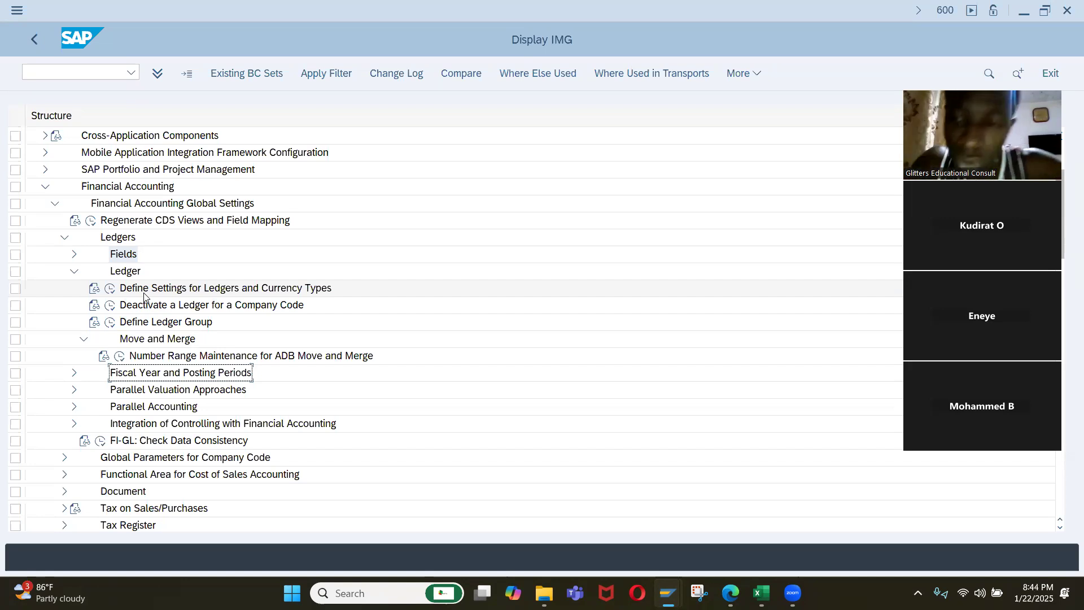
double_click(144, 291)
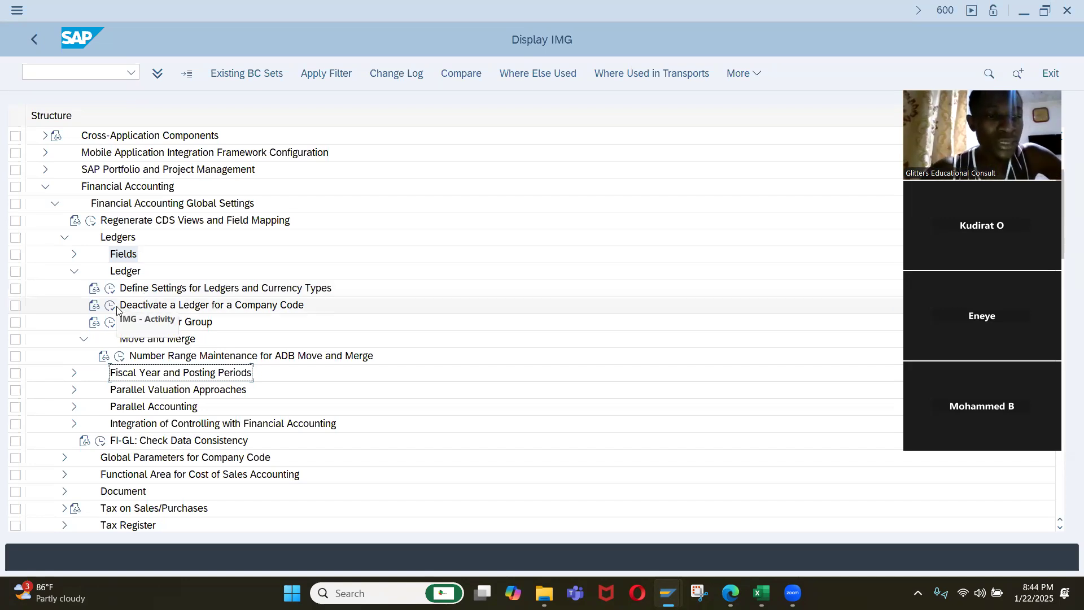
click(109, 289)
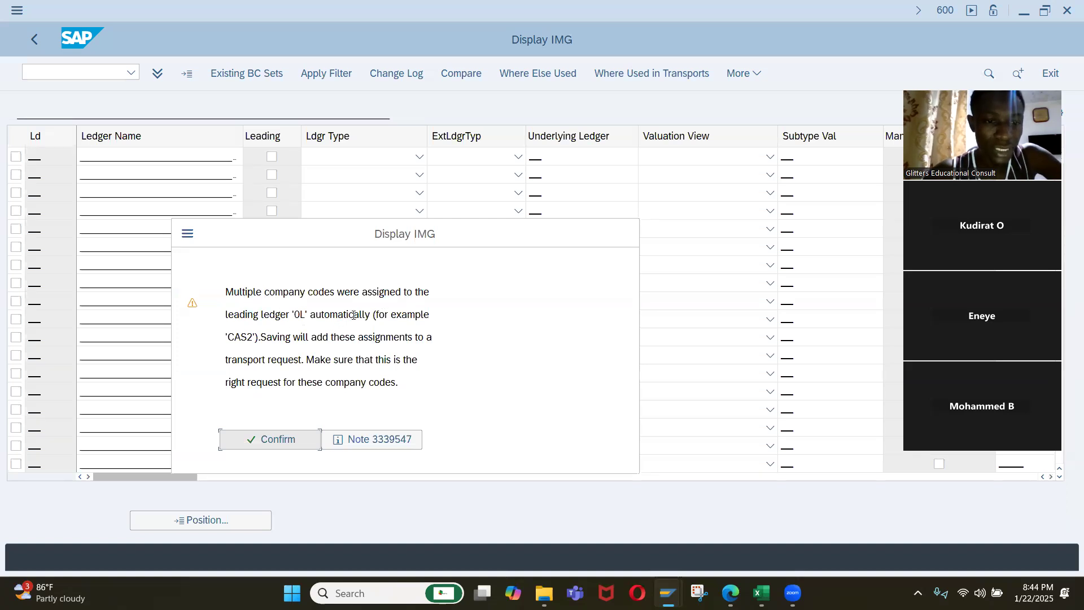
click(291, 442)
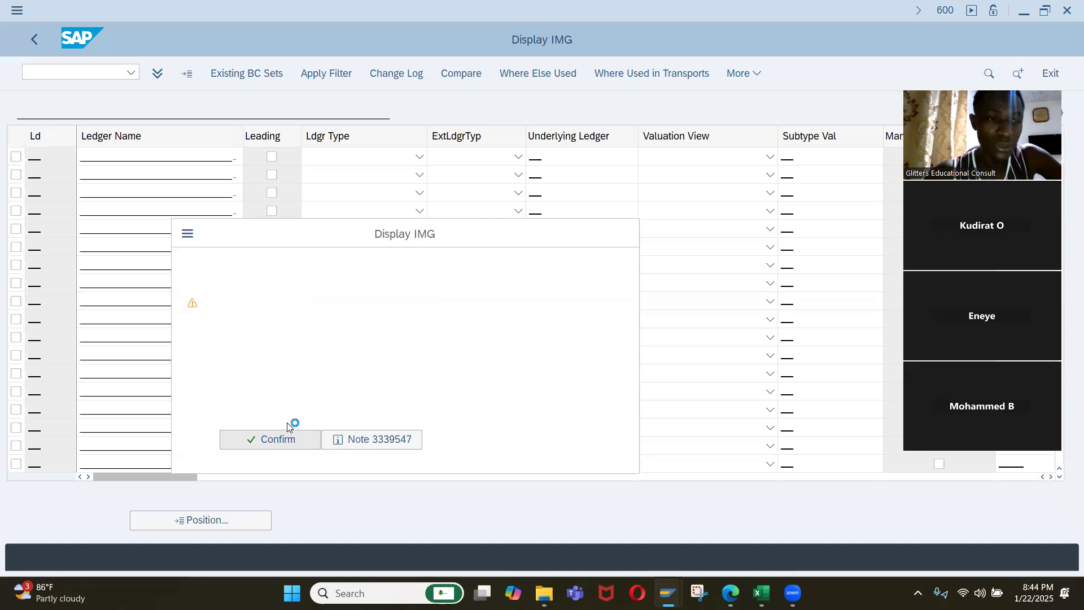
click(577, 141)
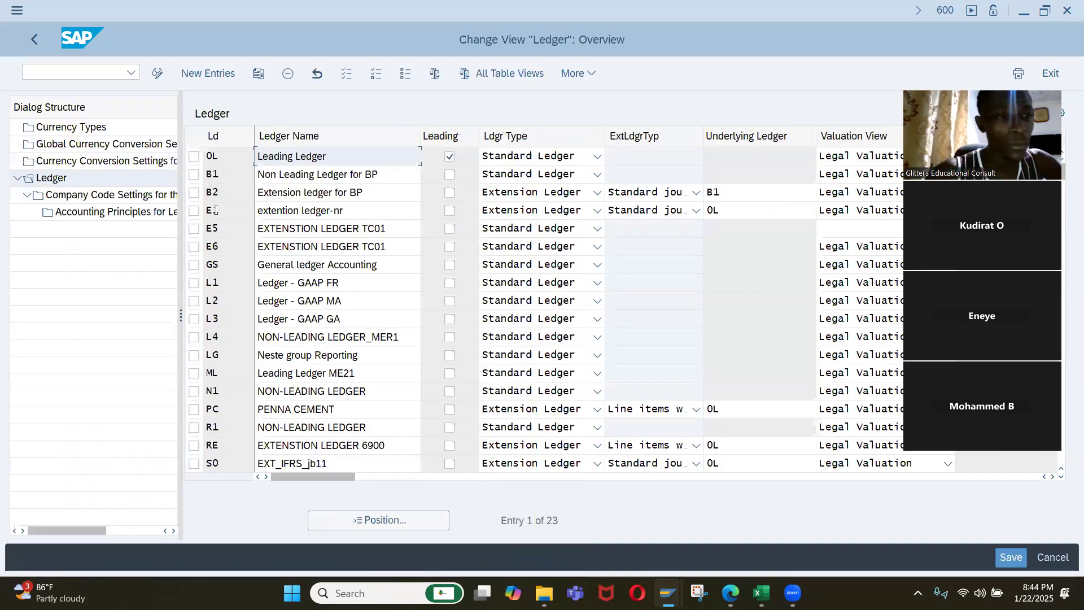
Examine the Currency Types and Global Currency Conversion Settings views, widening the dialog structure so its full names can be read.
click(70, 128)
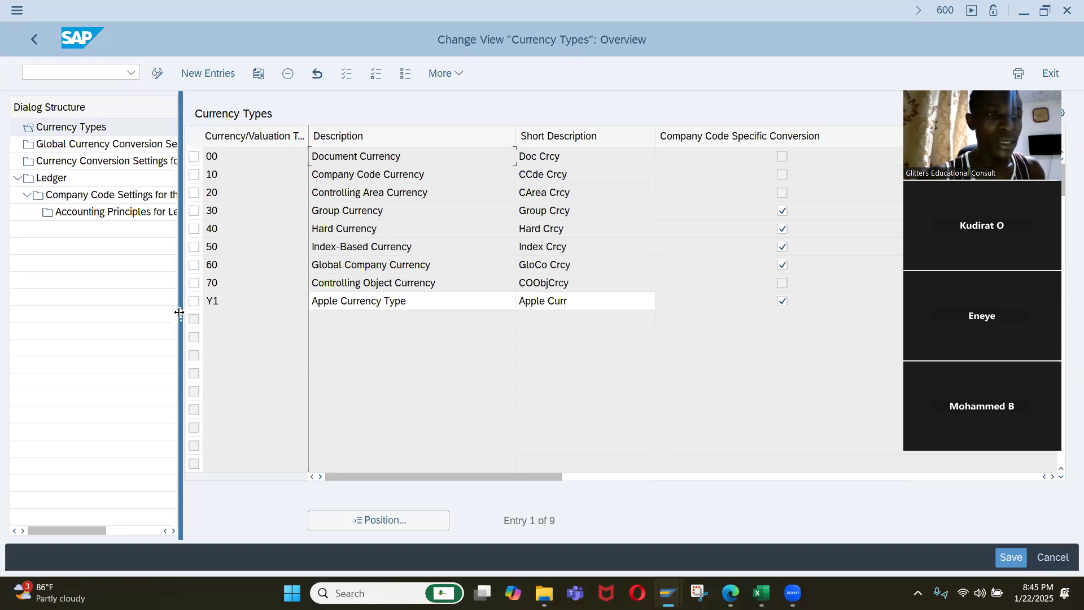
drag(179, 312, 290, 297)
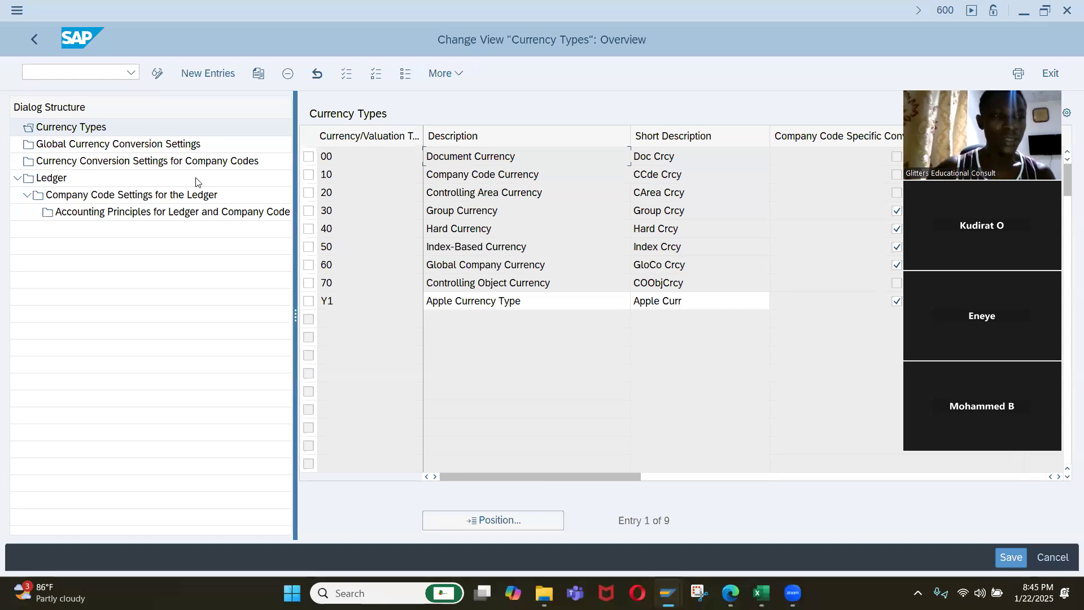
click(76, 146)
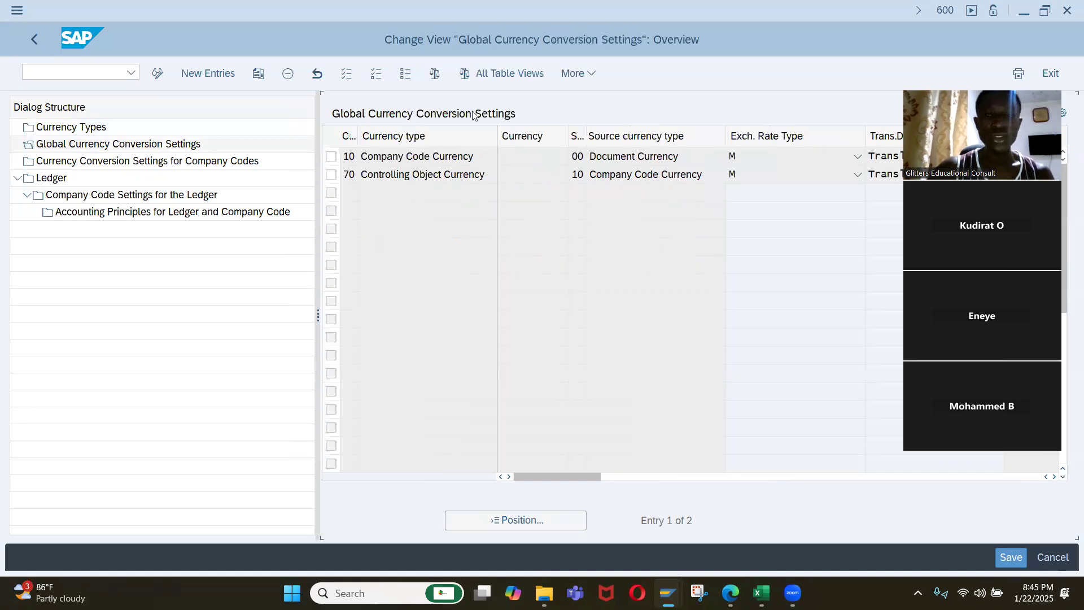
click(514, 158)
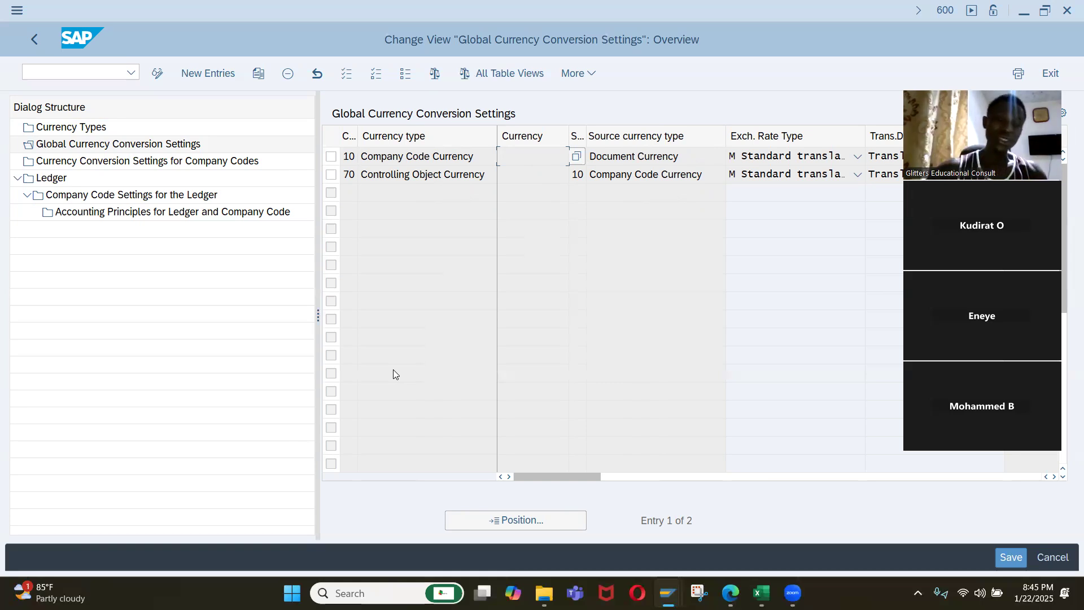
click(428, 254)
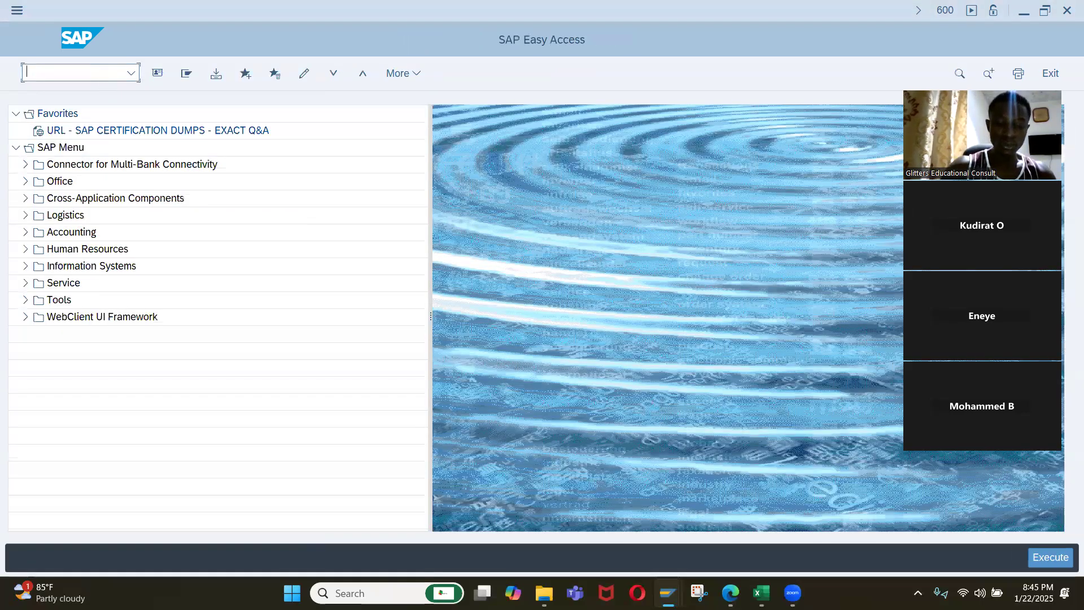
In the other SAP session, open transaction OY01 and display the global parameter details of country NG.
text(oy01)
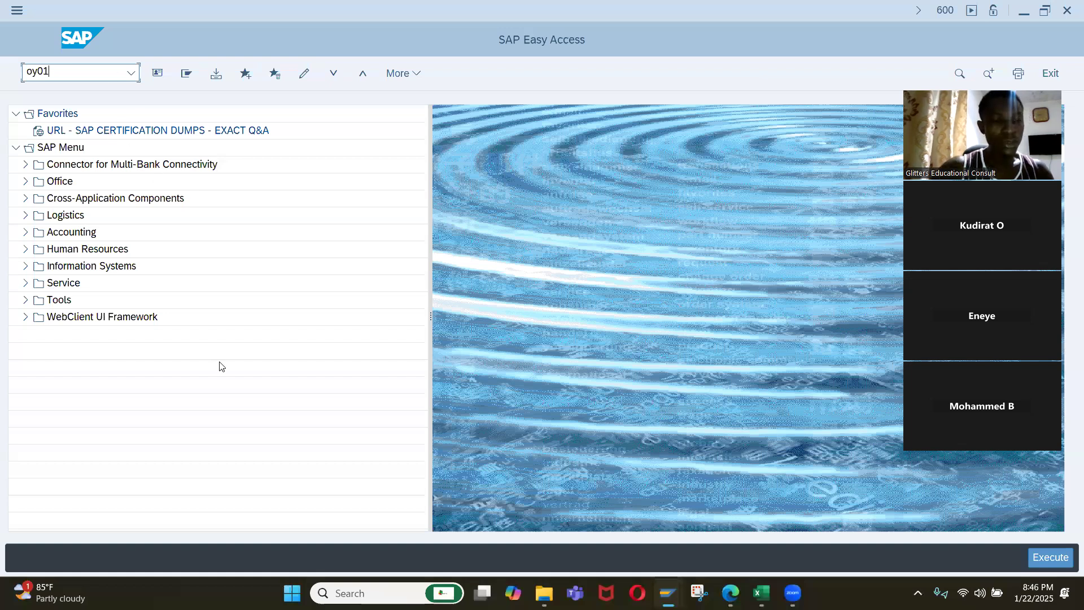
key(Return)
click(190, 365)
text(ng)
key(Return)
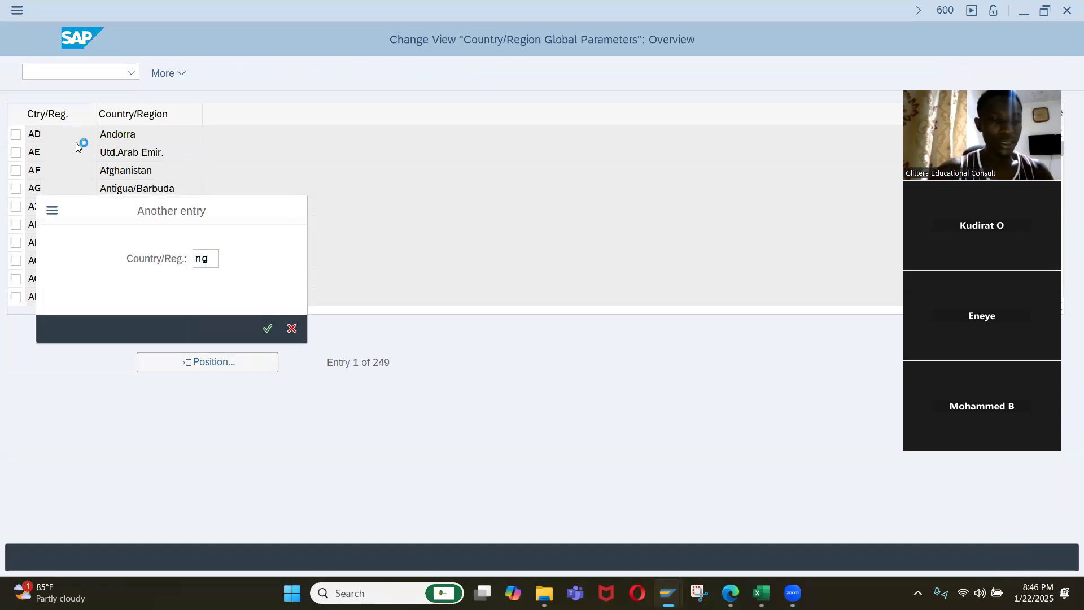
double_click(60, 138)
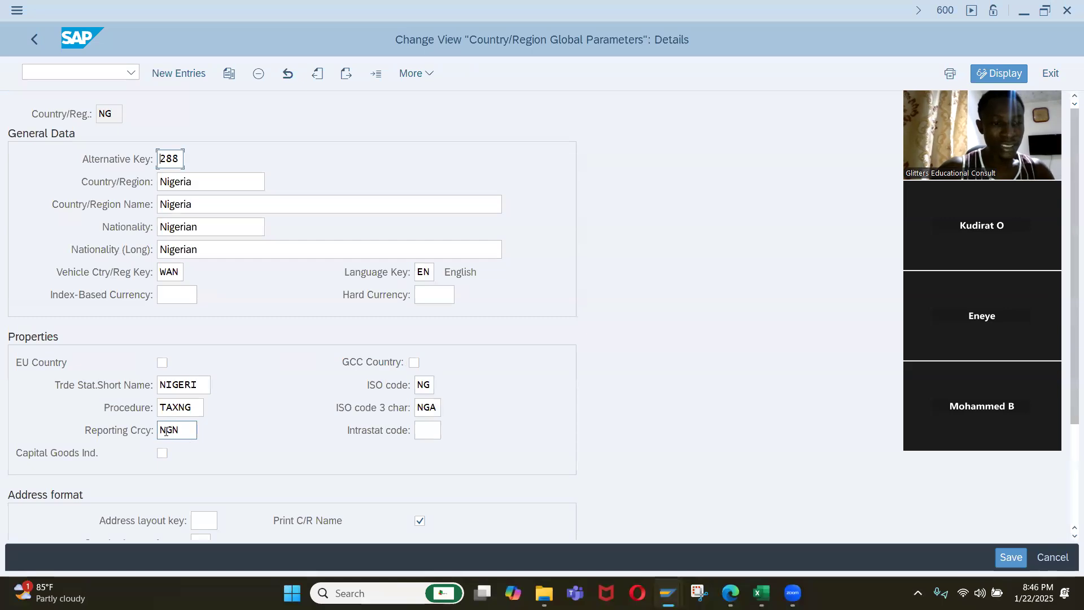
Check Nigeria's reporting, index-based and hard currency fields, and switch back to the session with the Currency Types view.
drag(186, 427, 157, 430)
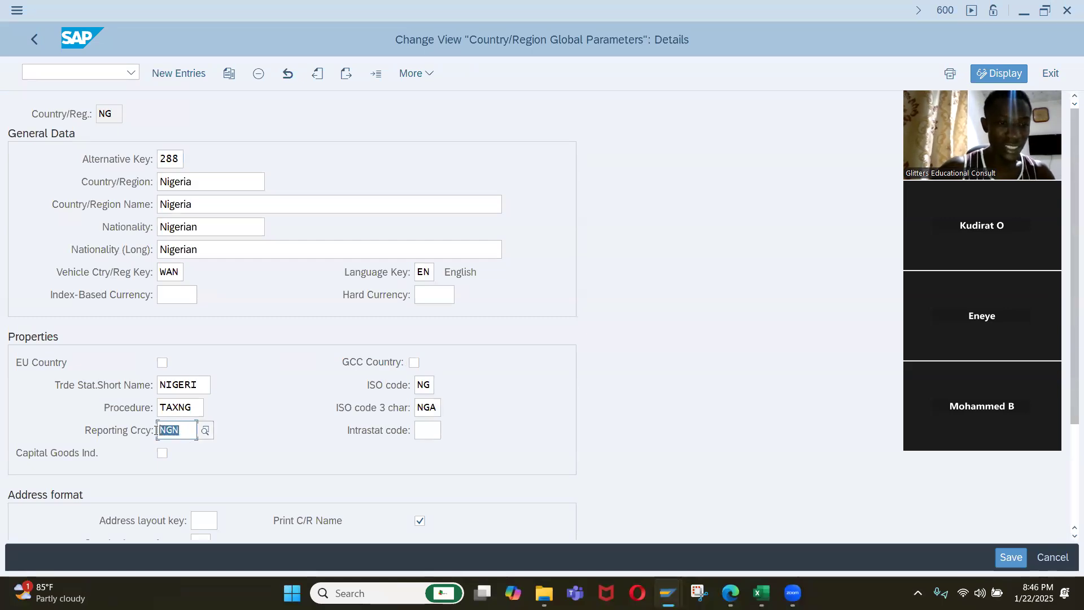
click(177, 297)
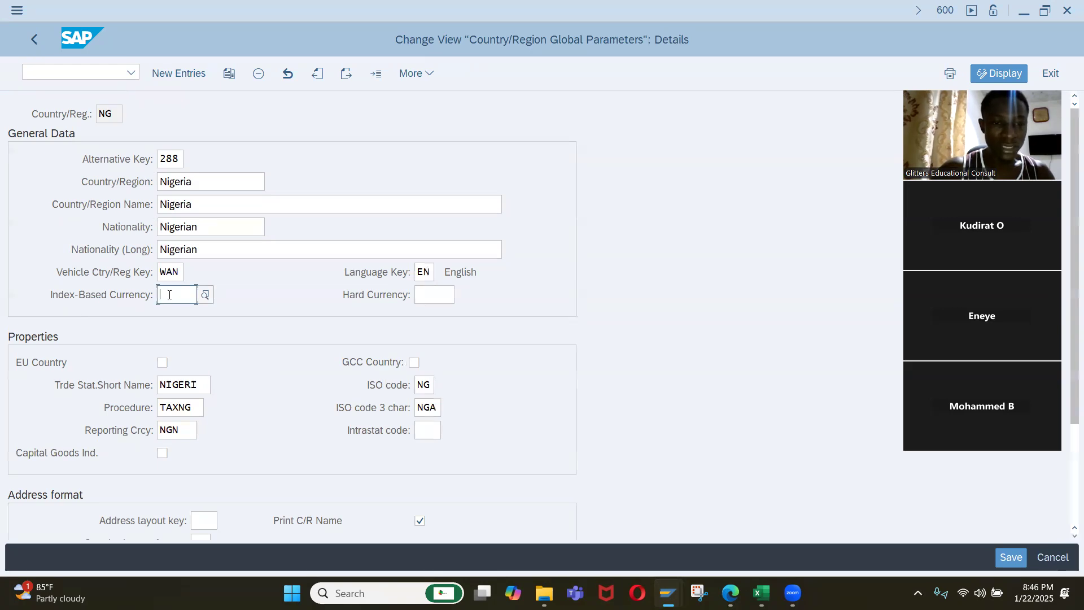
click(451, 293)
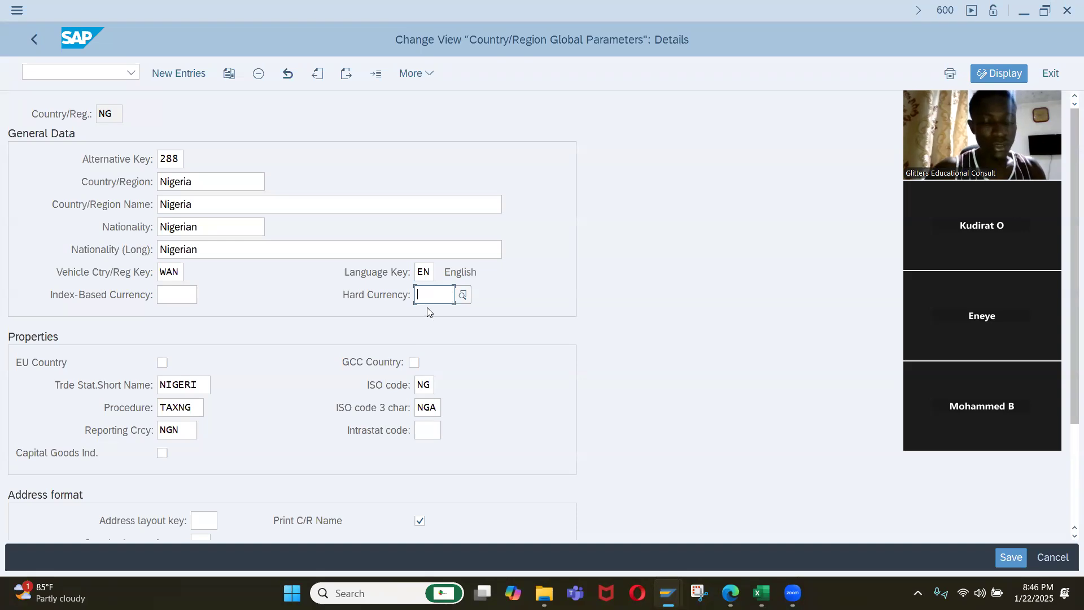
key(alt+Tab)
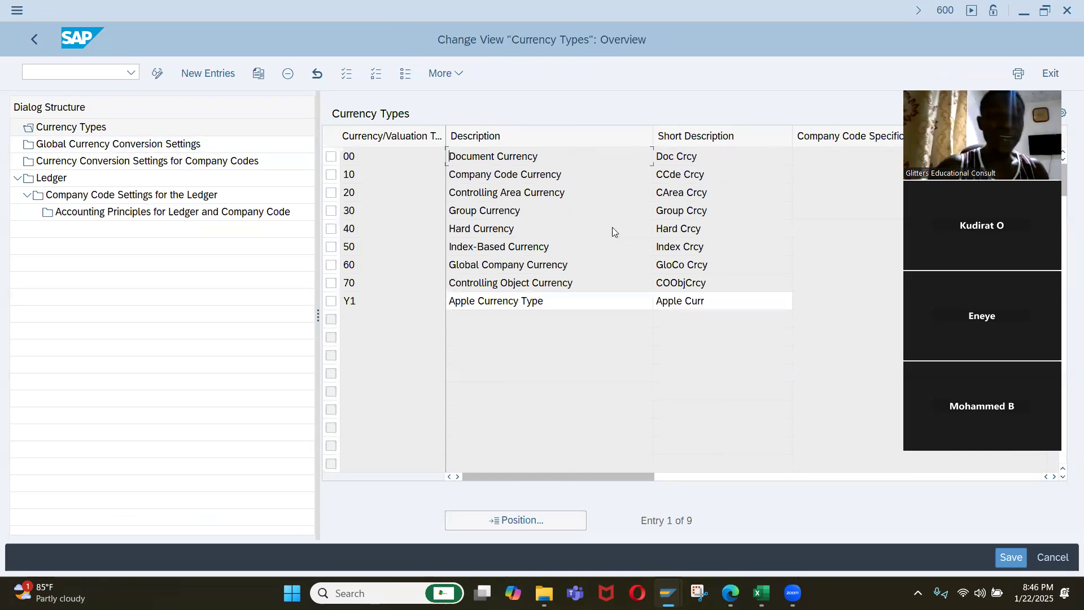
Compare Nigeria's hard currency and index-based currency fields with the Currency Types list in the other session.
key(alt+Tab)
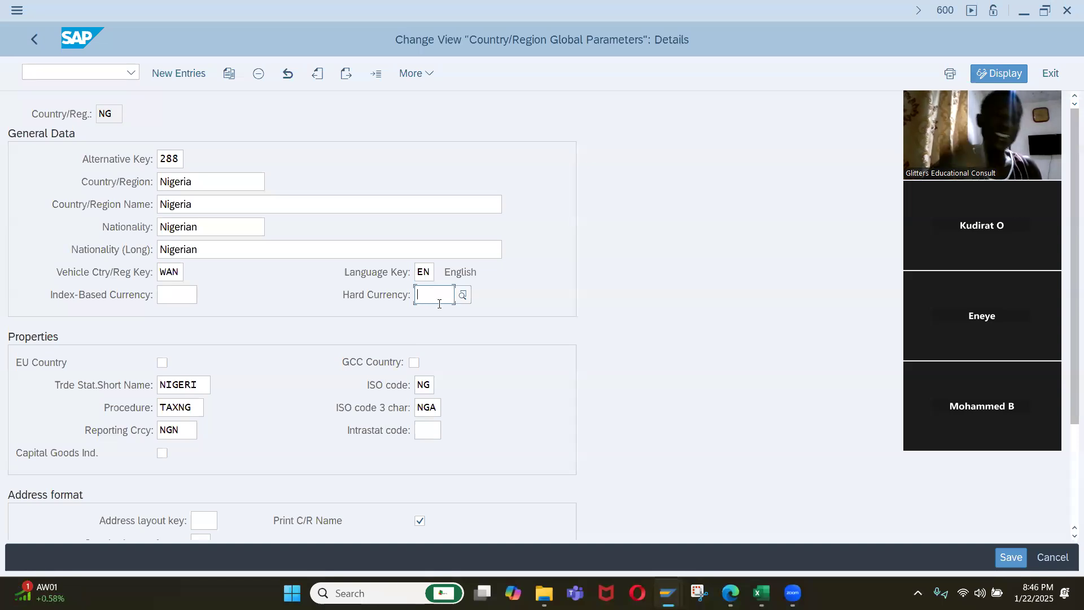
key(alt+Tab)
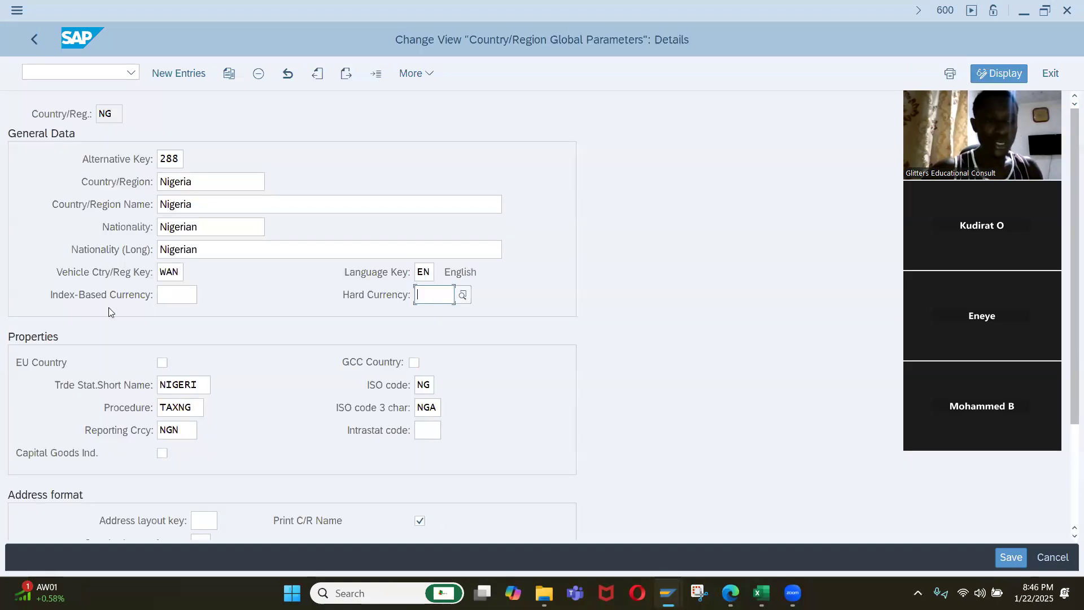
click(177, 294)
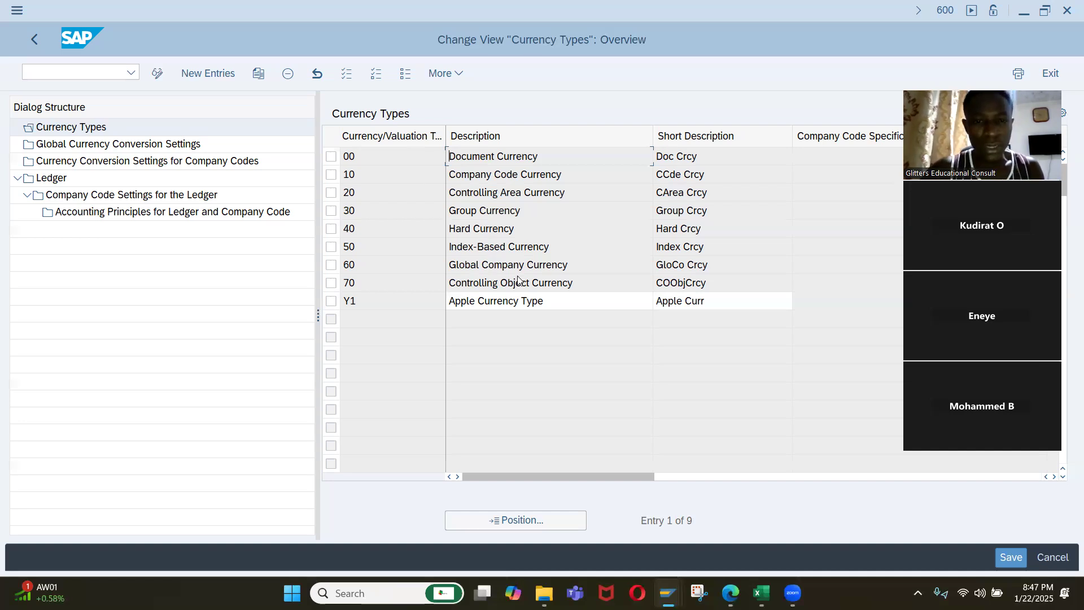
Switch to the session with Nigeria's global parameters and try to open transaction SCC4 from there.
key(alt+Tab)
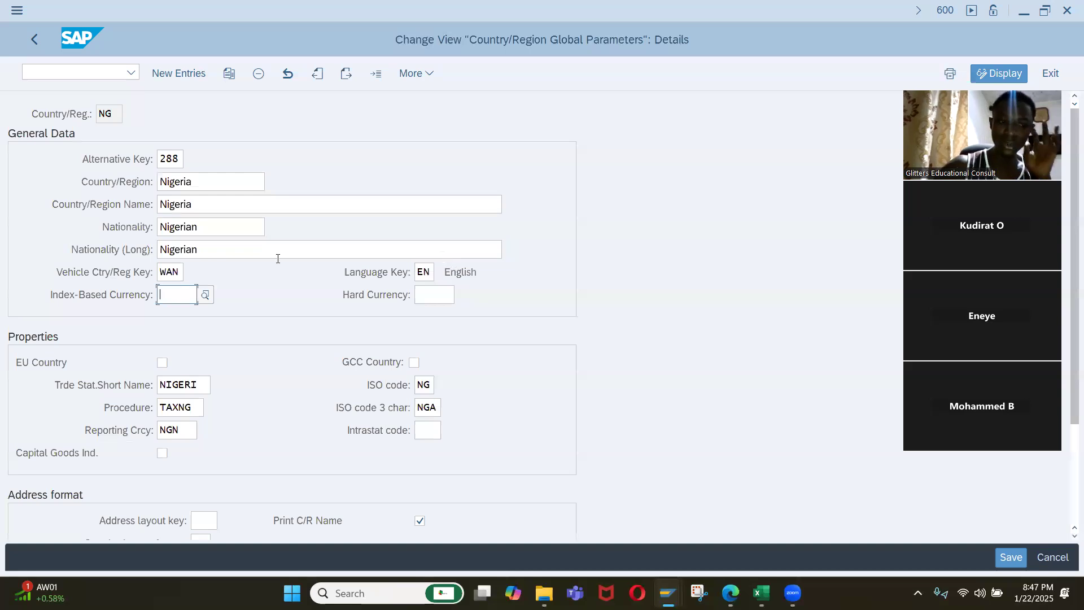
click(136, 77)
text(/nscc4)
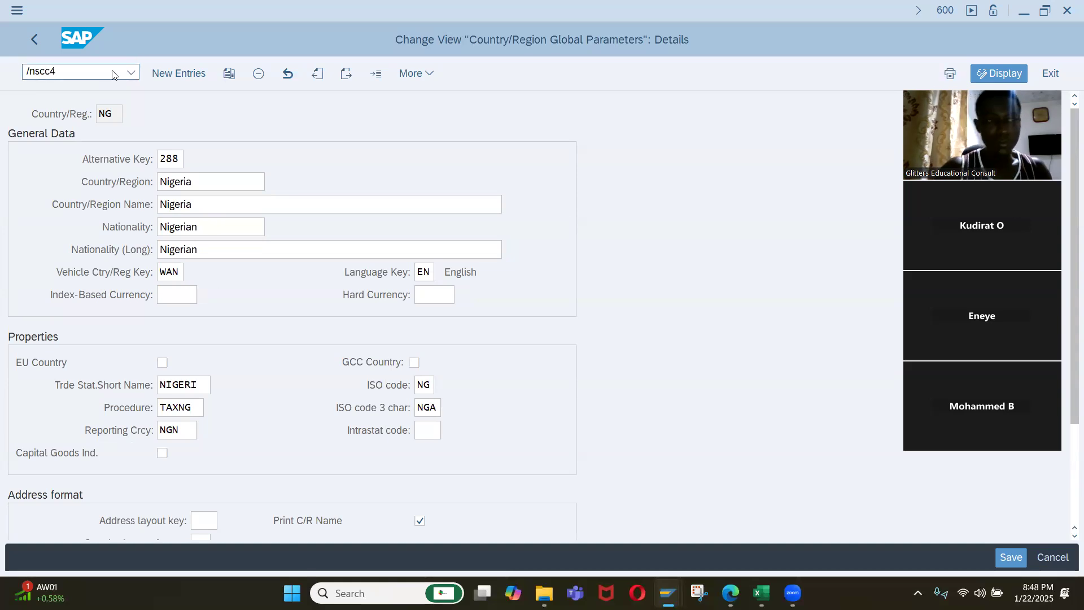
key(Return)
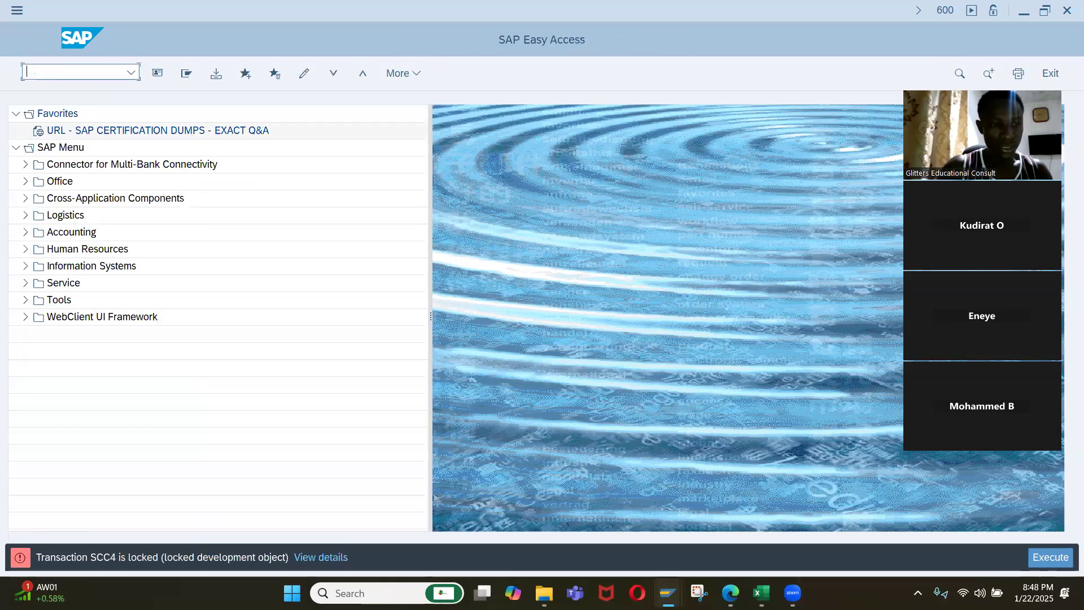
Run transaction SCC1 instead and cancel the Client Copy News dialog.
text(scc4)
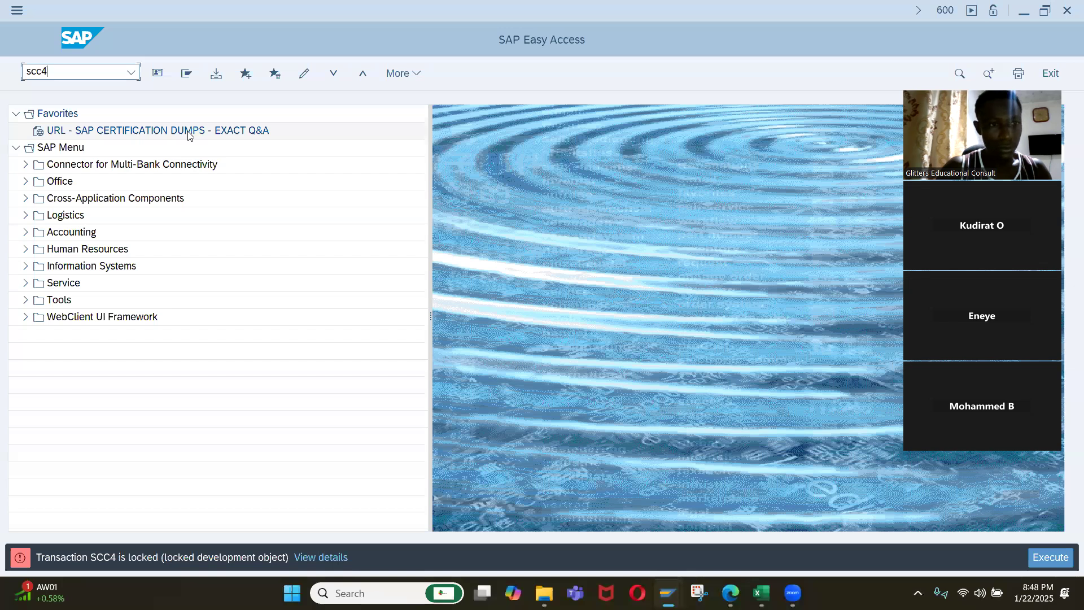
key(BackSpace)
text(1)
key(Return)
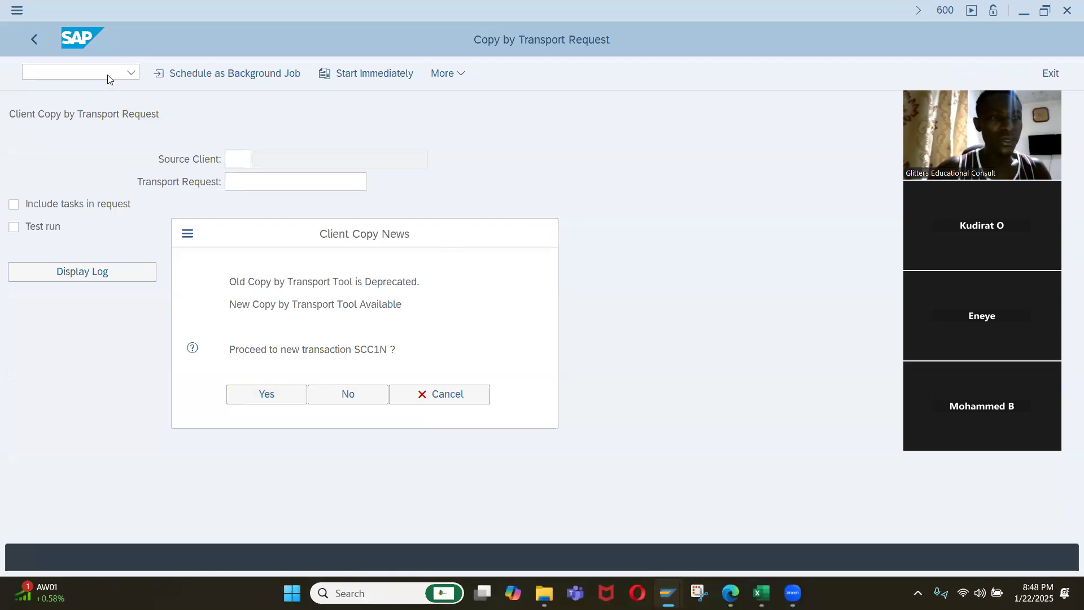
click(504, 422)
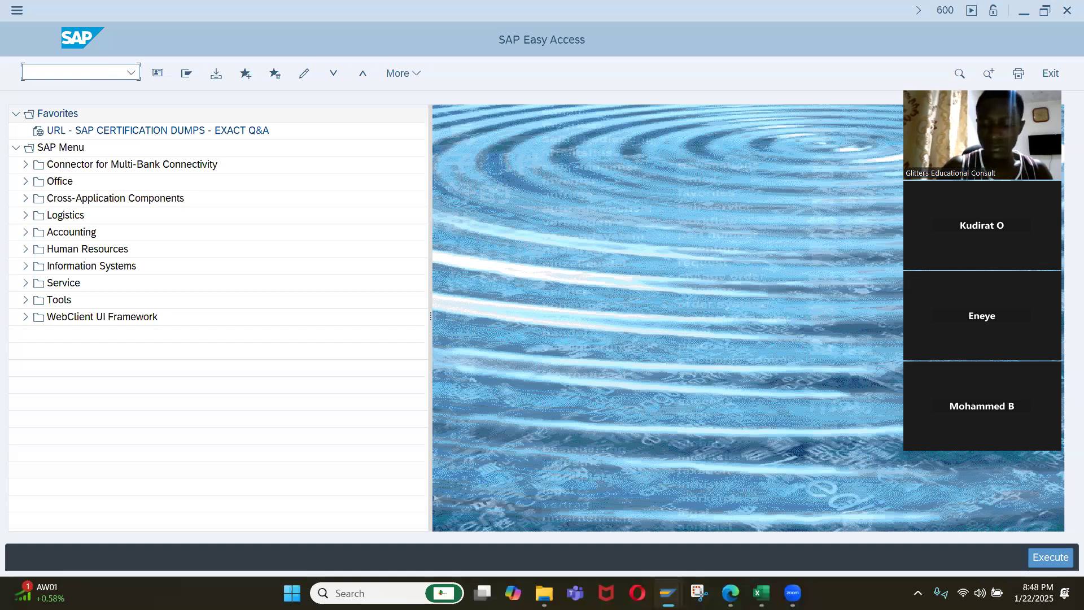
Try transaction SCC4 once more, and return to the session with the Currency Types view.
text(SCC4)
key(Return)
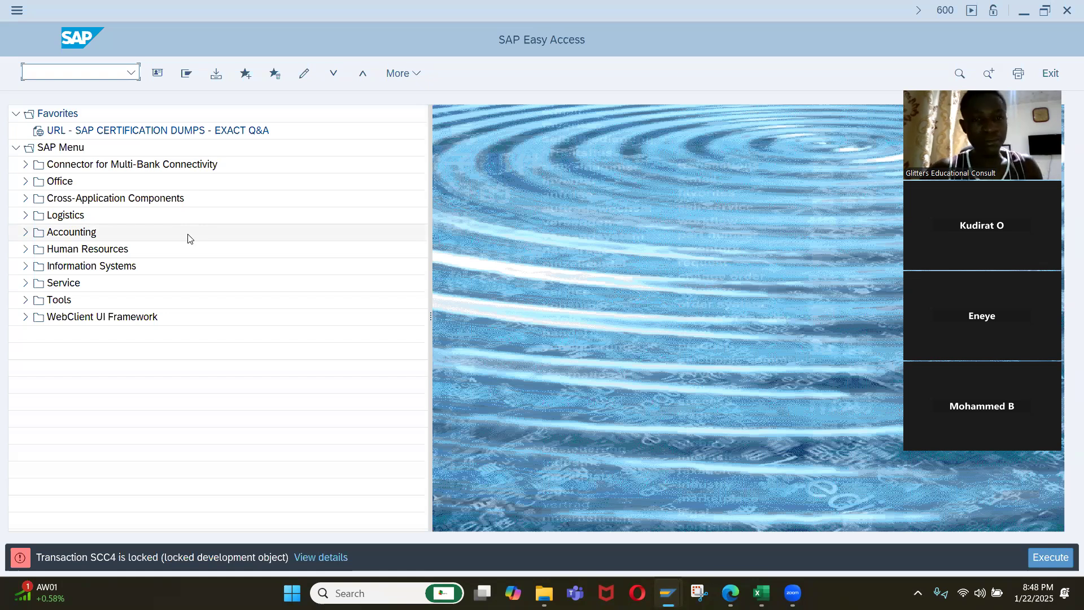
key(alt+Tab)
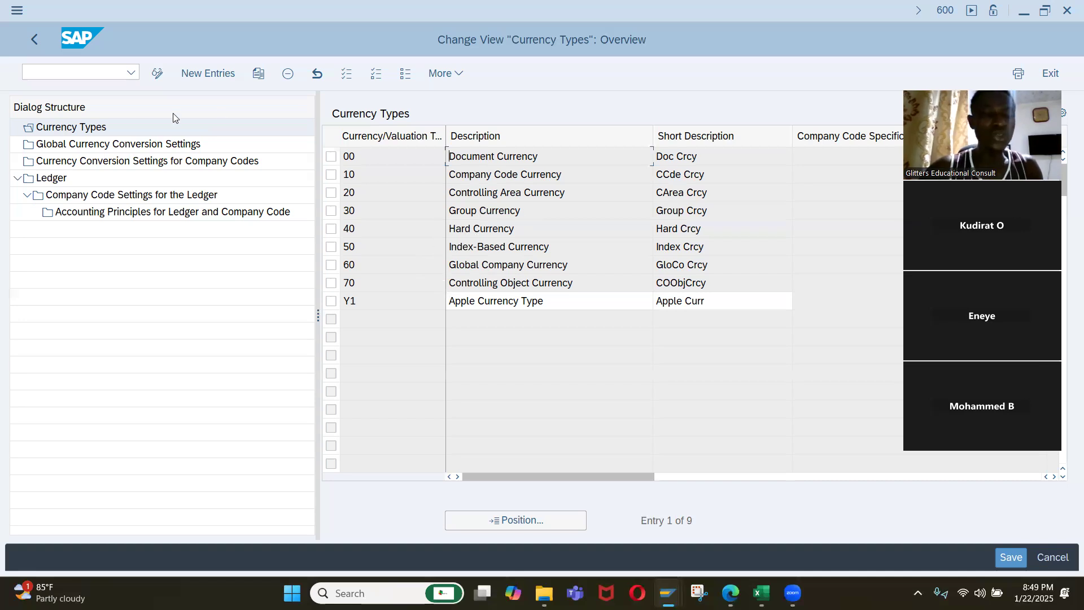
click(111, 75)
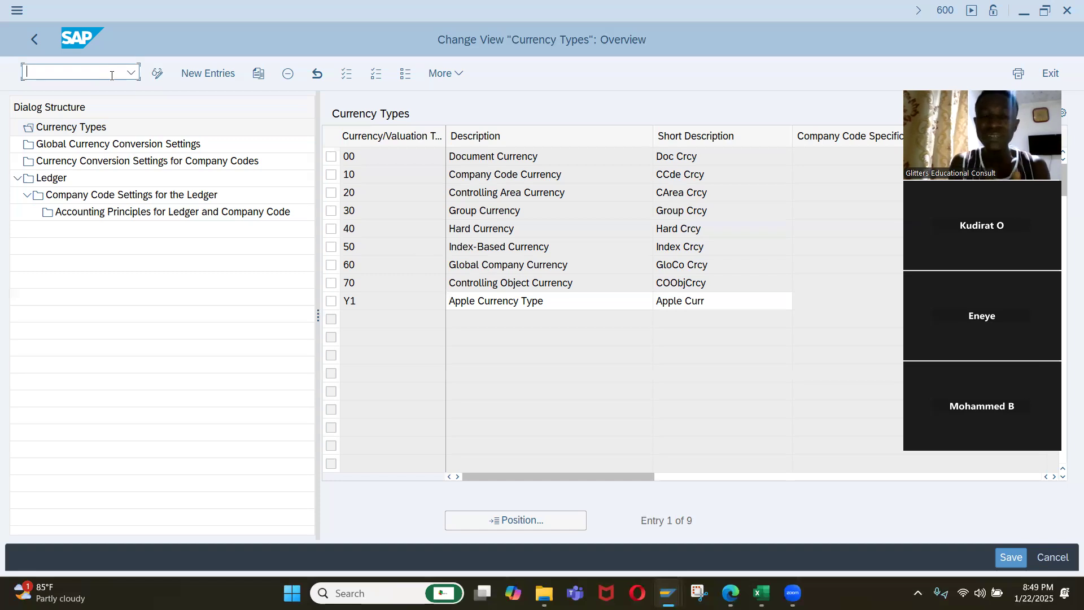
text(/n)
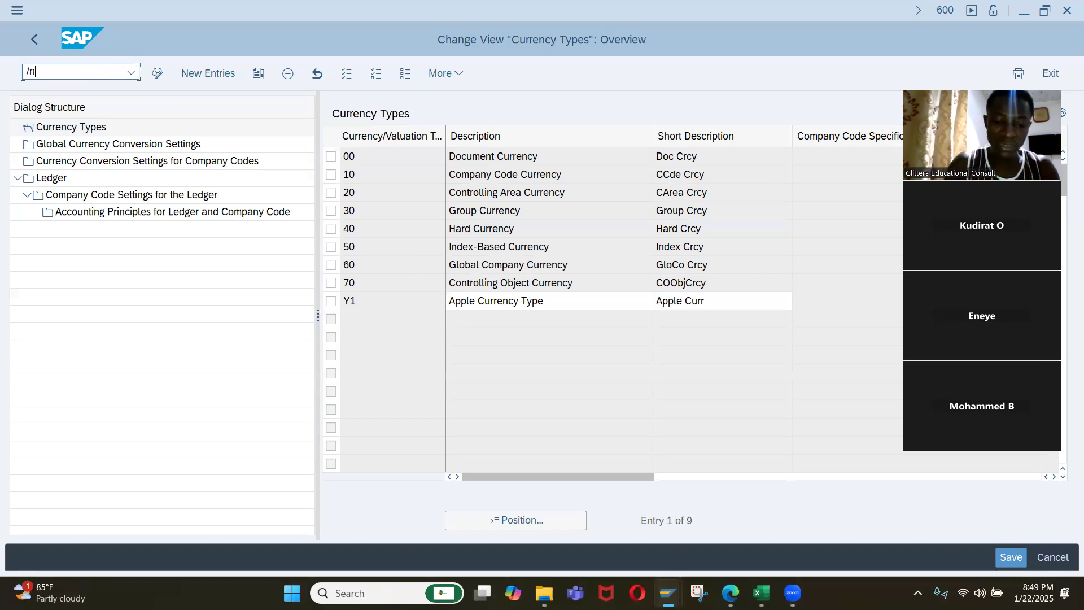
text(o)
key(Return)
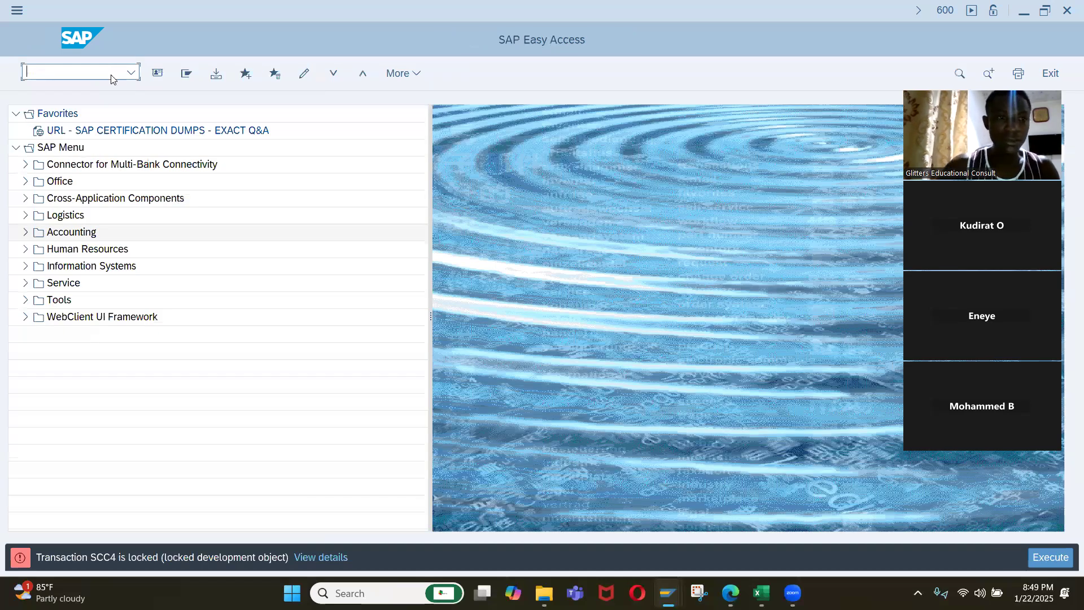
In the SAP Easy Access session, open the Internal trading partners view and display the details of company IQ01.
text(ox)
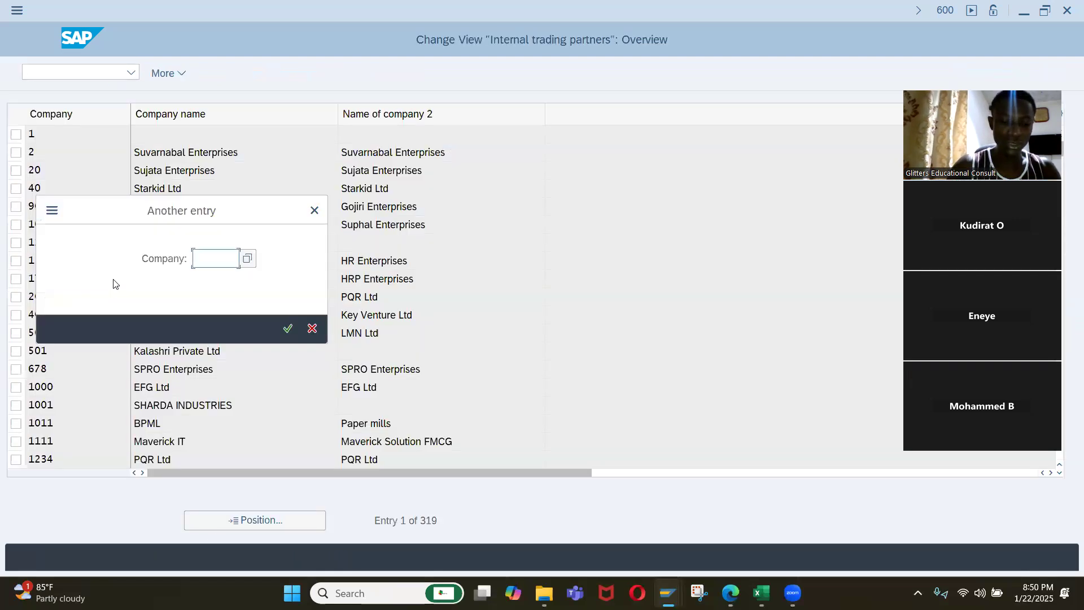
text(iq01)
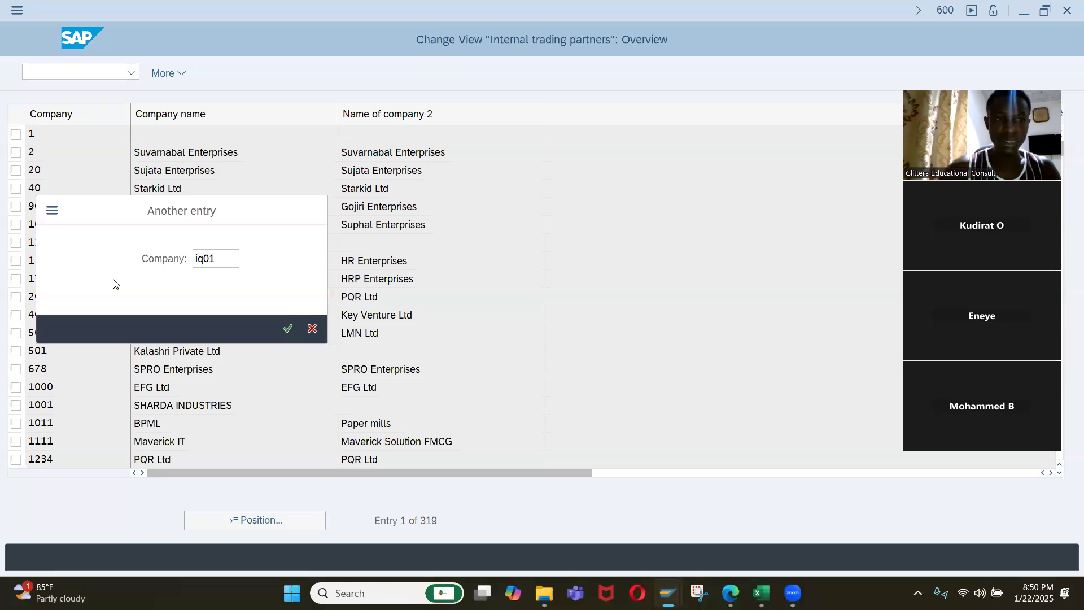
key(Return)
double_click(48, 136)
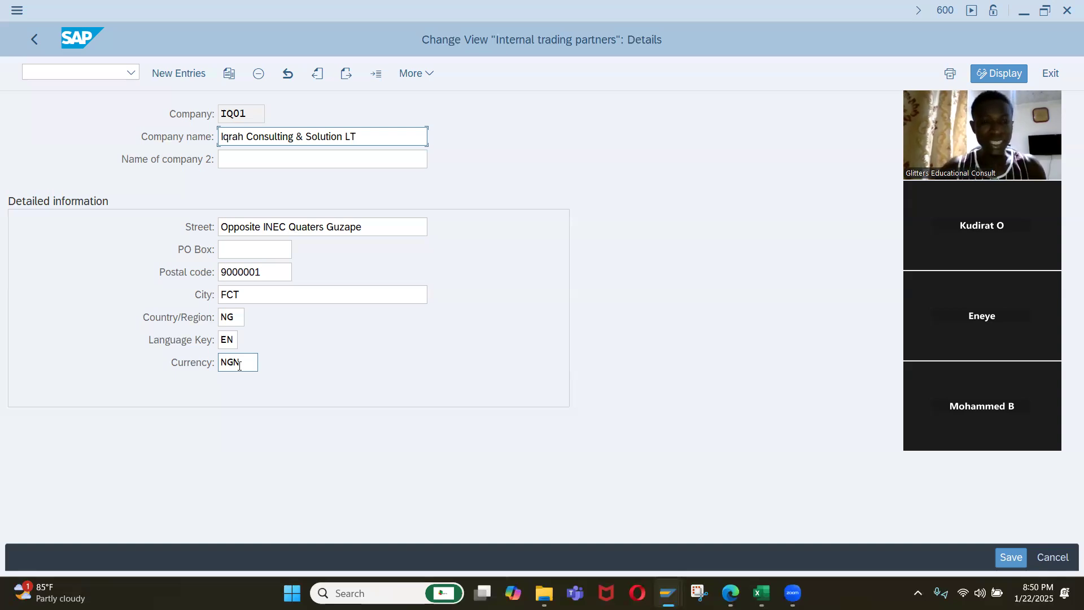
Compare company IQ01's currency setting with the Currency Types list, ending in the Currency Types session.
key(alt+Tab)
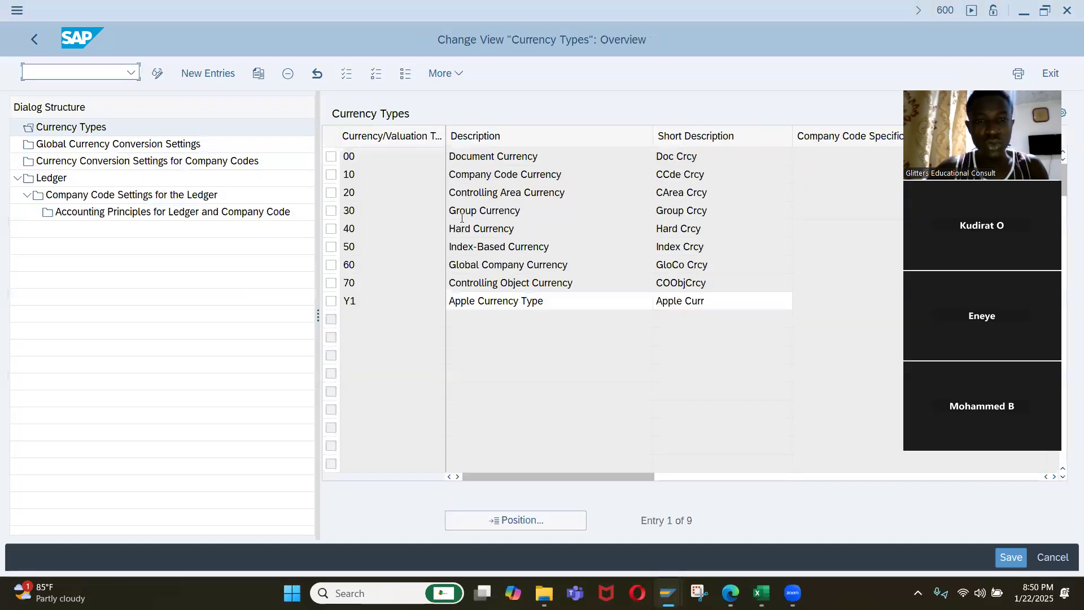
key(alt+Tab)
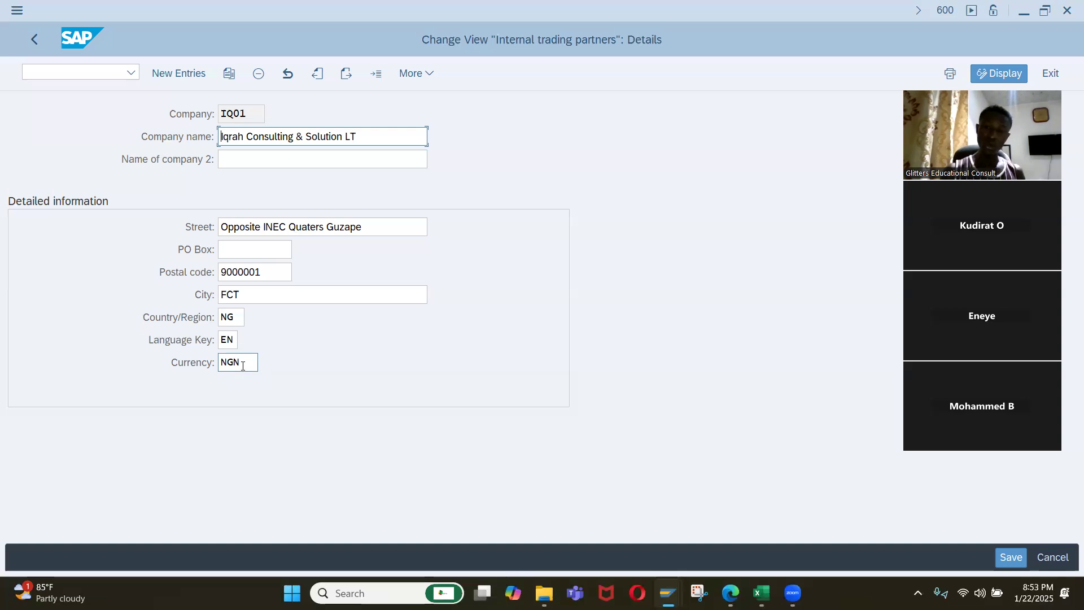
key(alt+Tab)
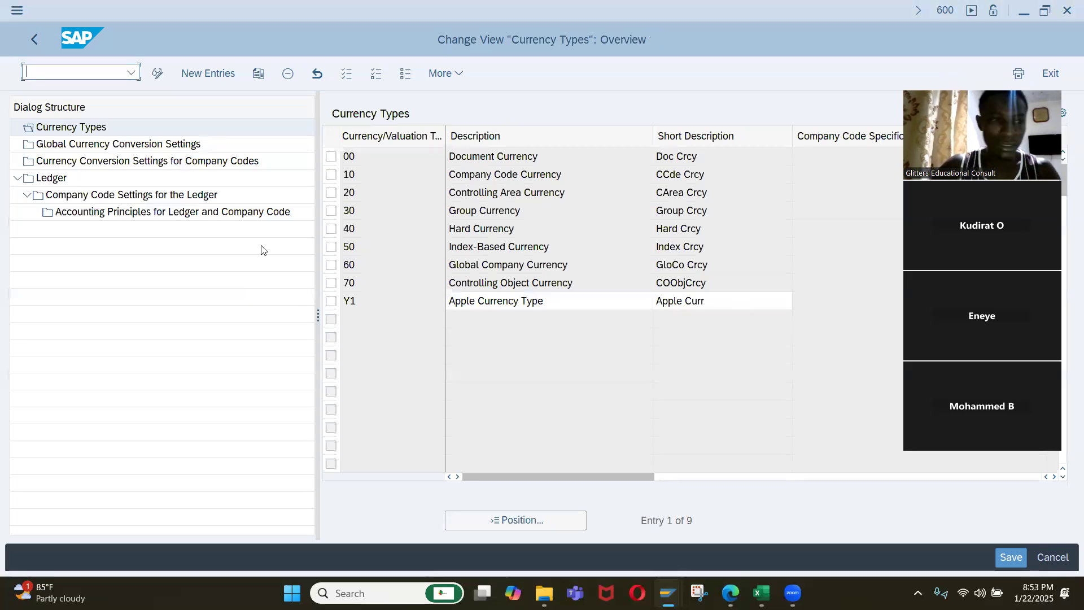
Review the Global Currency Conversion Settings against the Currency Types view, finishing in the global conversion settings.
double_click(67, 147)
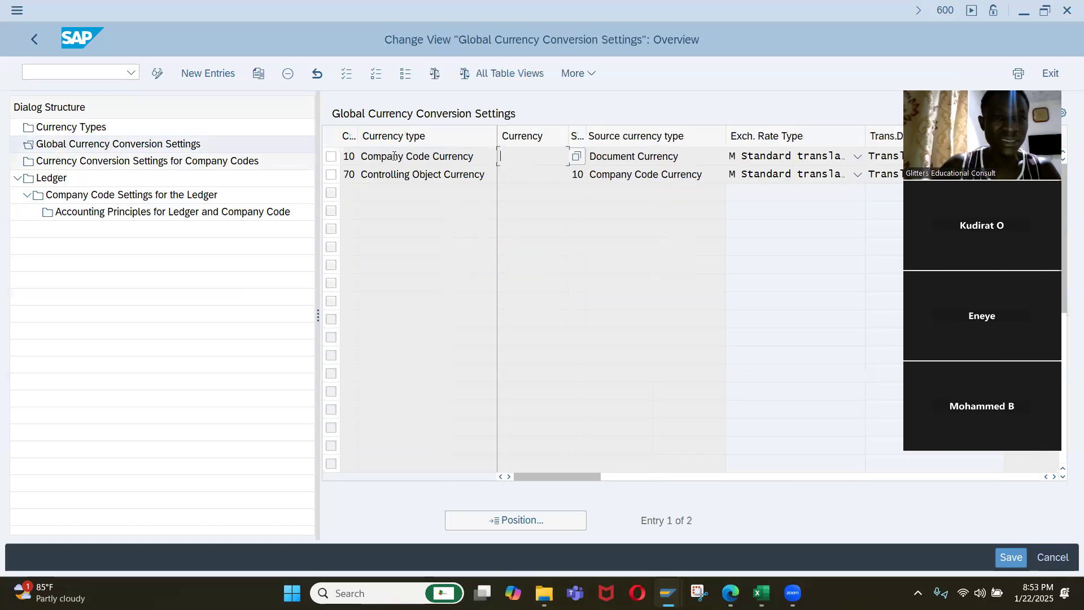
double_click(83, 129)
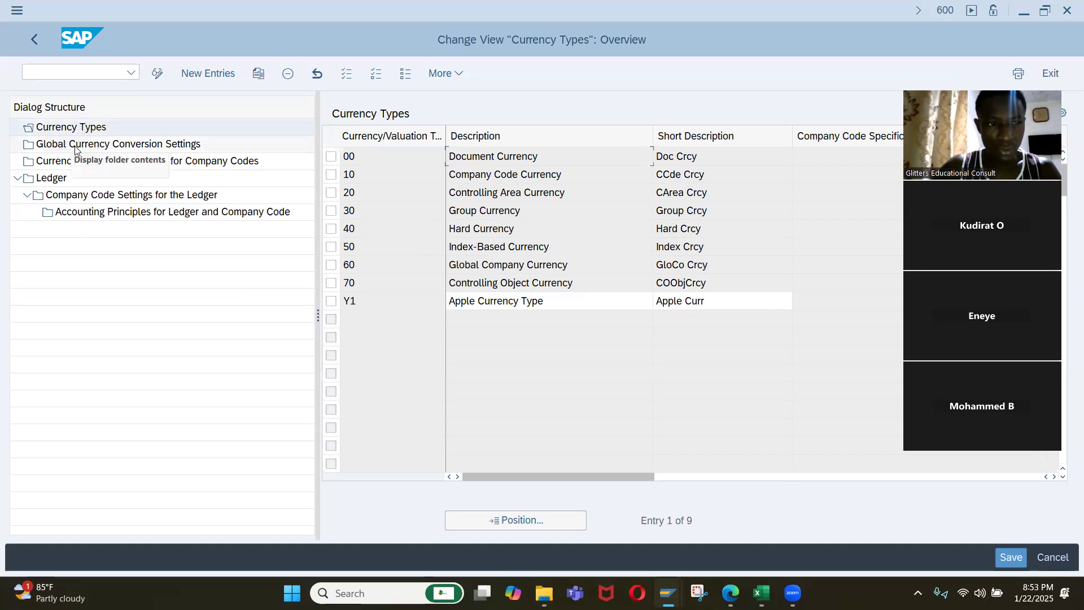
double_click(101, 146)
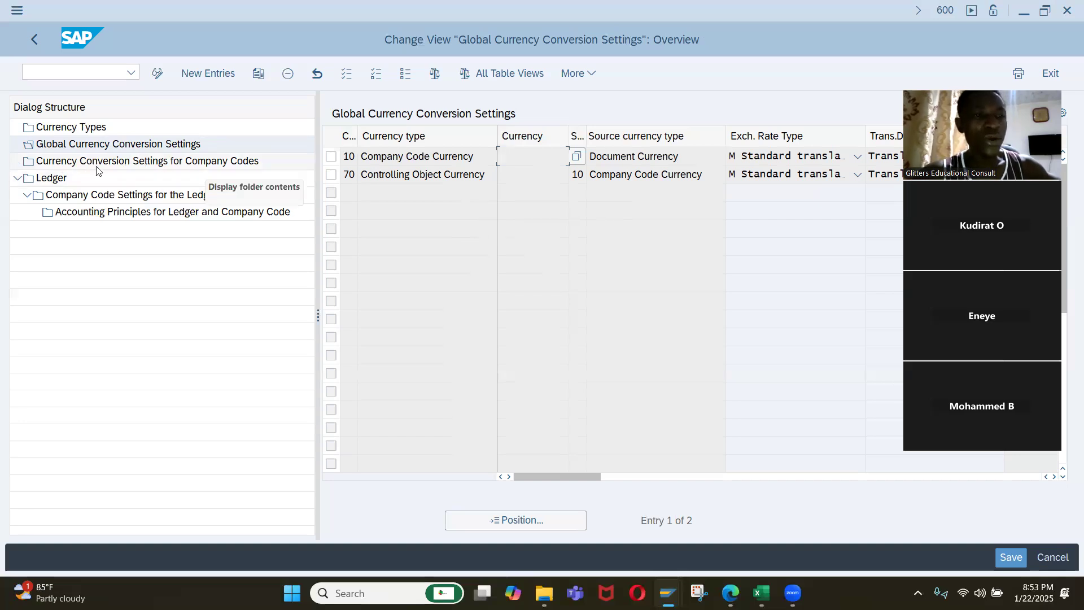
Open Currency Conversion Settings for Company Codes, close the consistency check messages, and examine the source currency, exchange rate type and translation date columns.
double_click(149, 165)
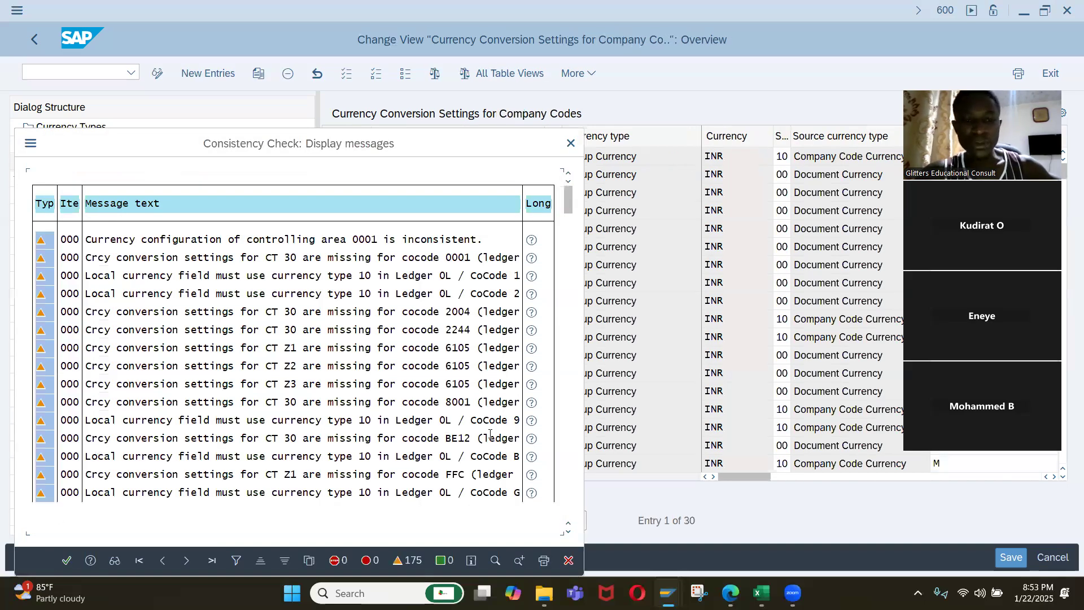
key(Return)
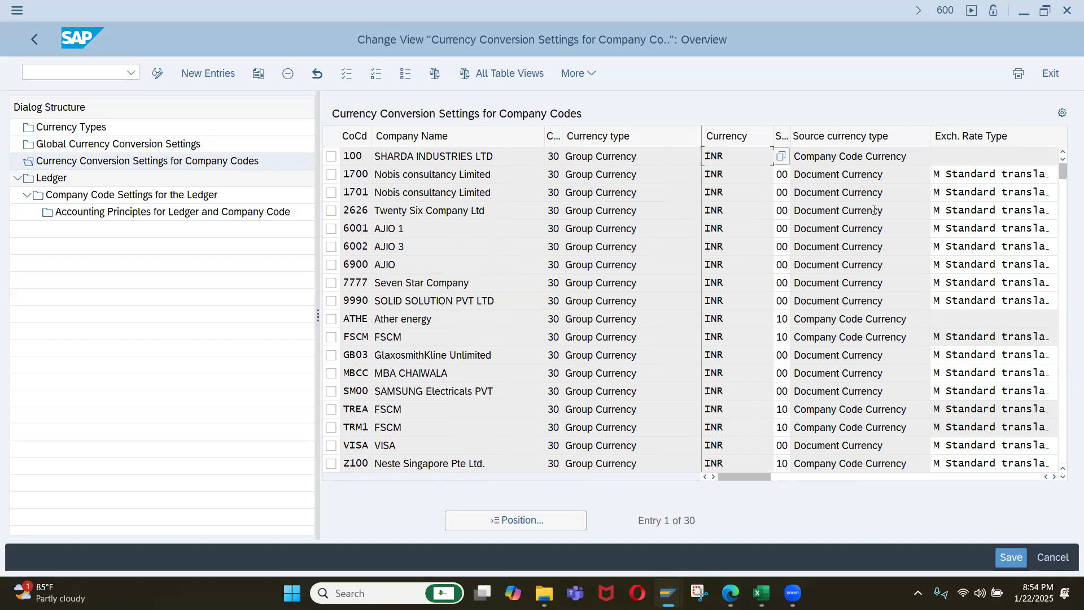
click(813, 477)
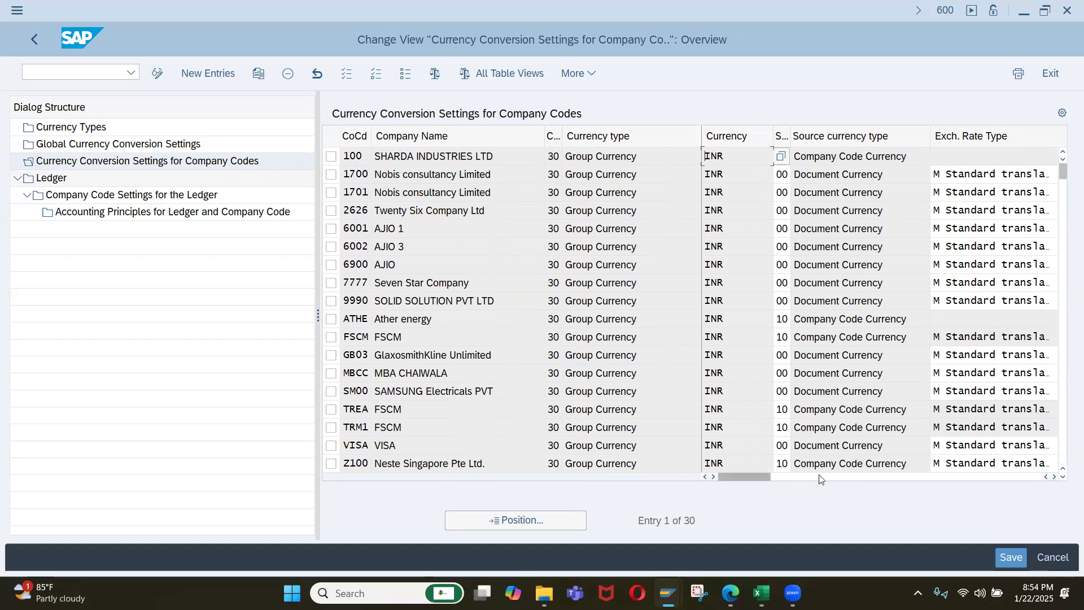
click(882, 479)
click(883, 479)
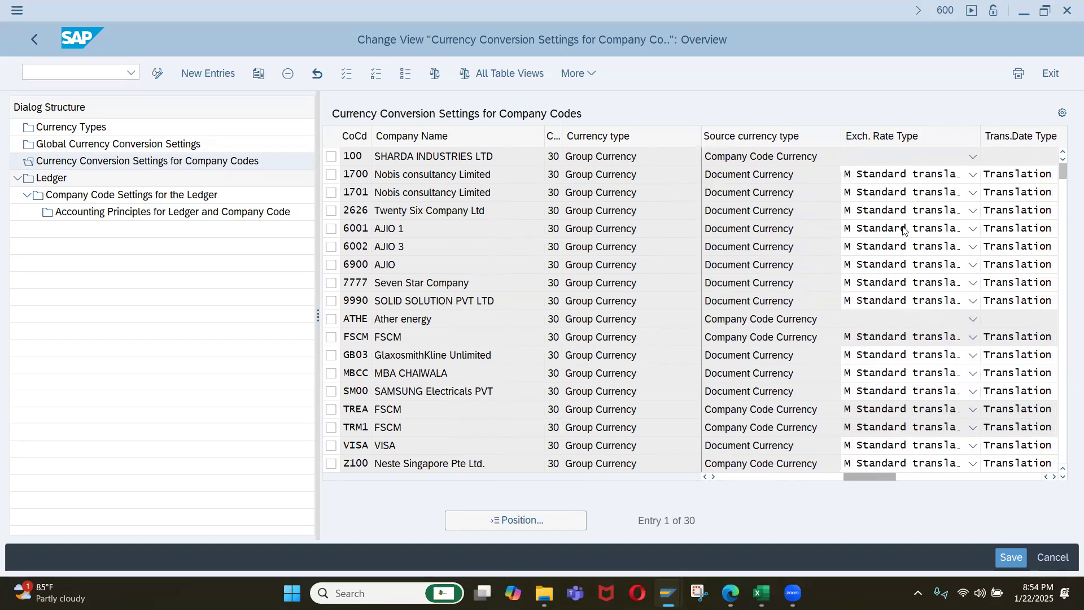
click(910, 477)
drag(954, 478, 710, 478)
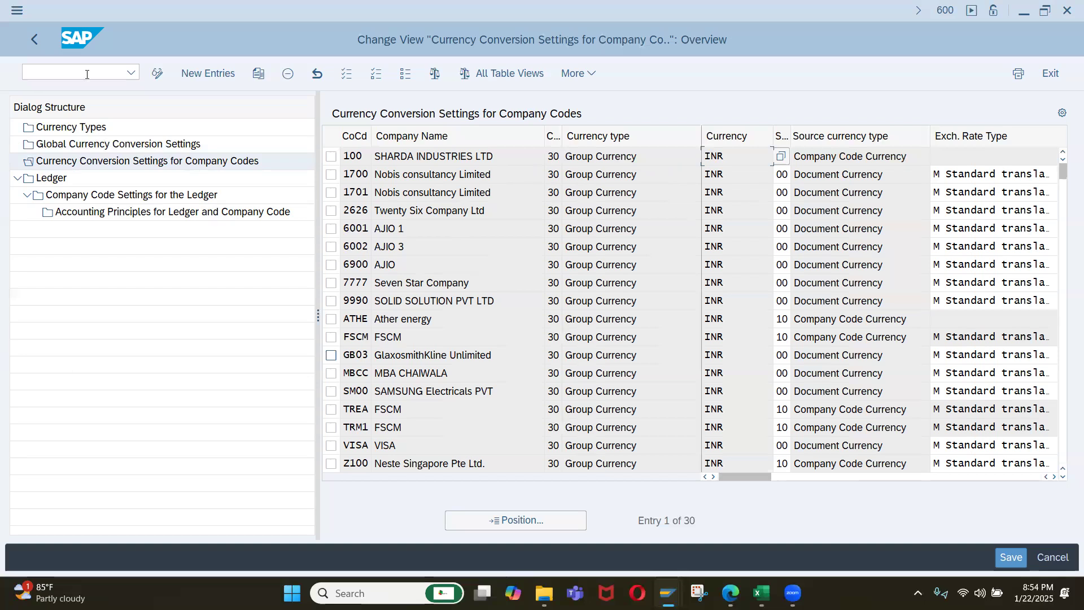
Select leading ledger 0L in the Ledger view and open its Company Code Settings for the Ledger, accepting the consistency check messages.
click(59, 178)
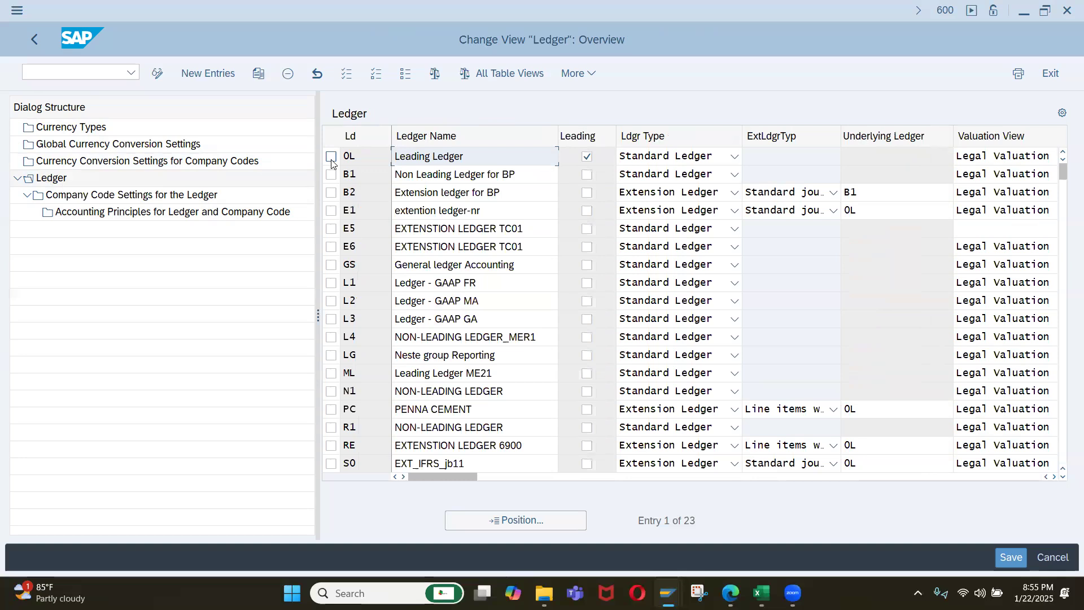
click(331, 159)
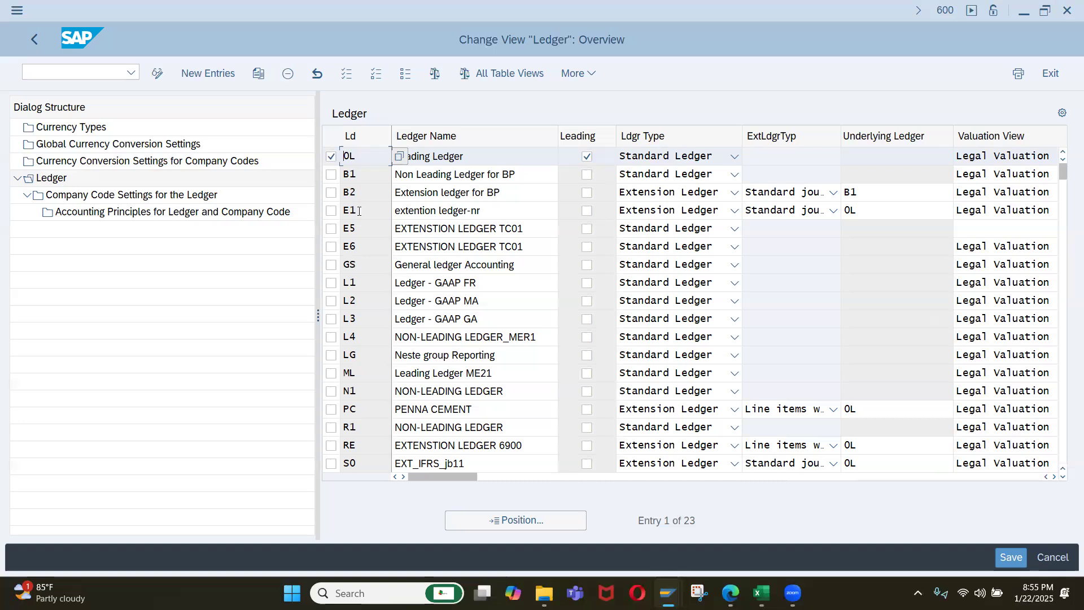
scroll(360, 313, down, 3)
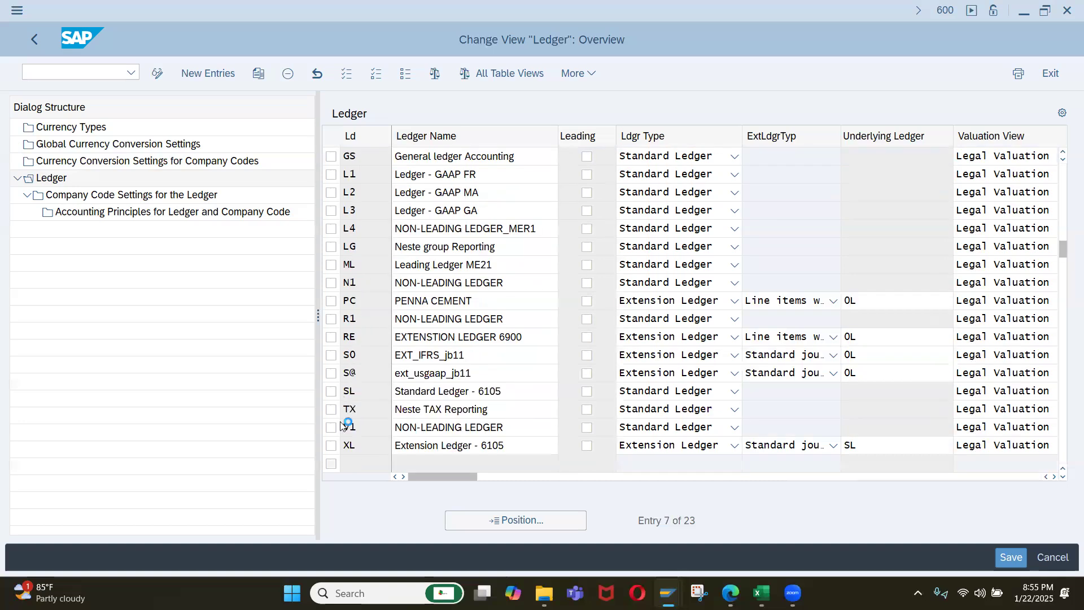
scroll(343, 418, down, 1)
scroll(367, 227, up, 2)
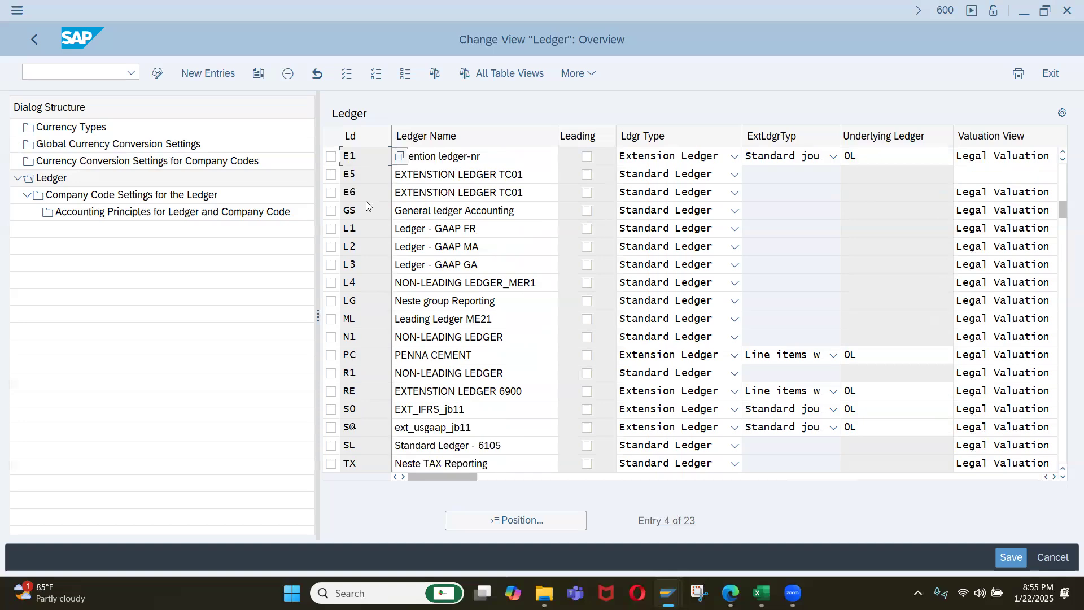
scroll(1066, 282, up, 1)
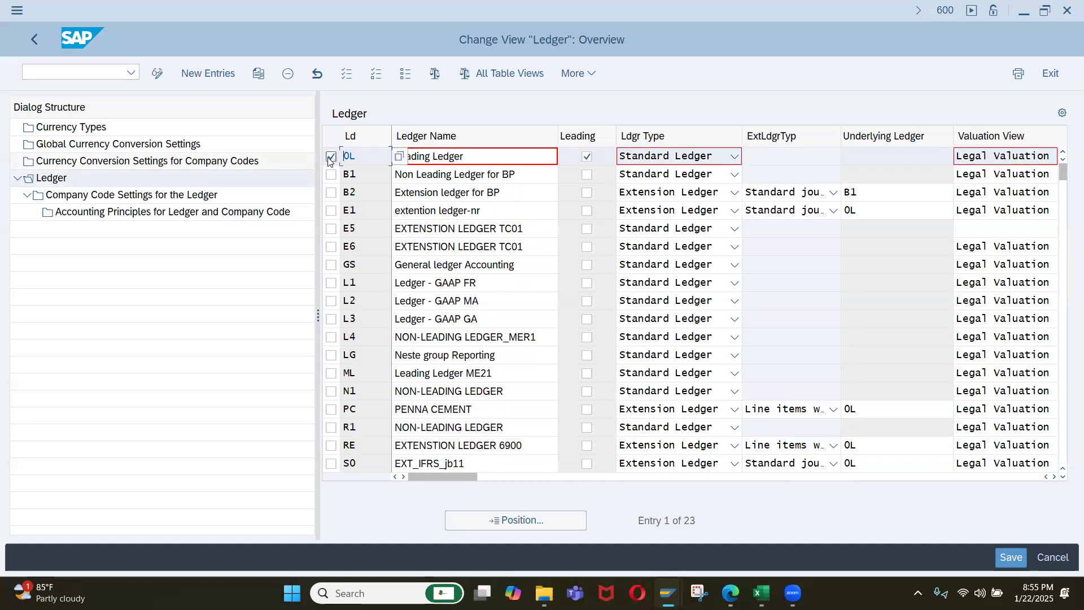
double_click(150, 199)
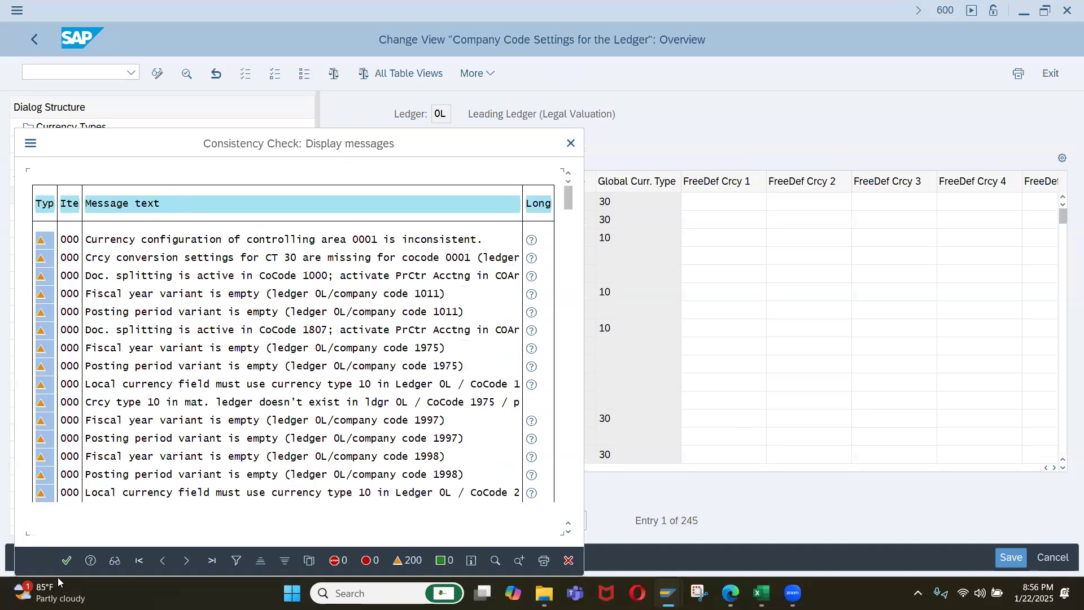
click(67, 559)
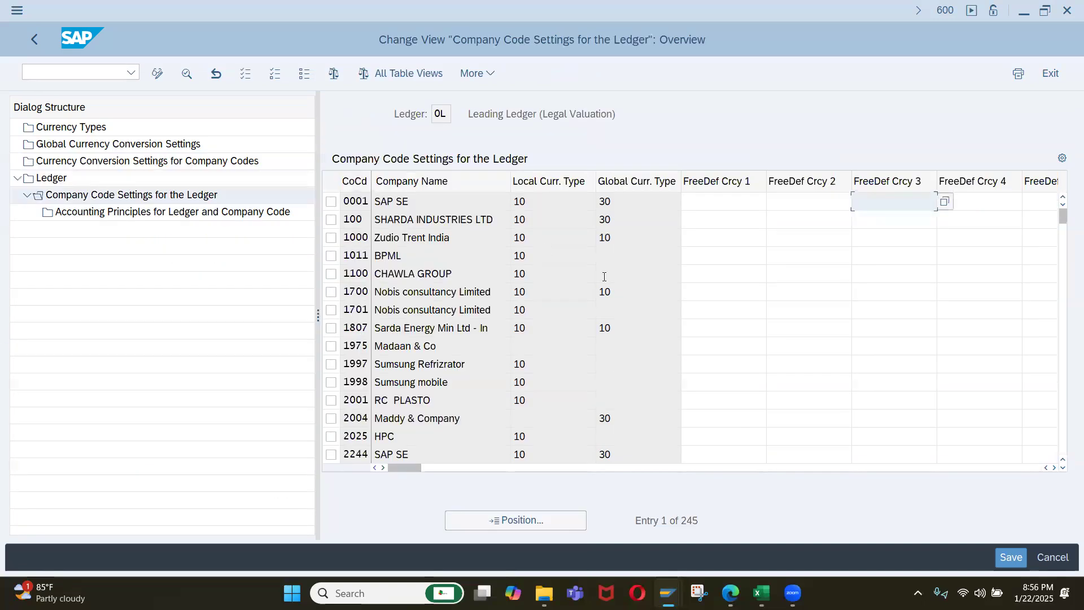
Position the leading ledger's company code settings list at company code IQ01.
click(526, 520)
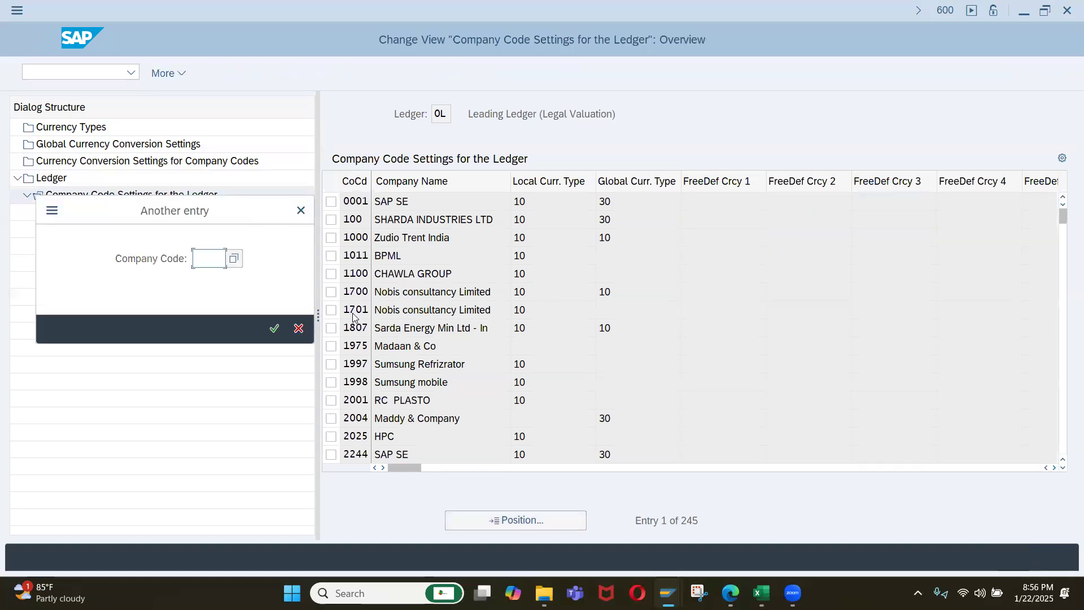
text(jy)
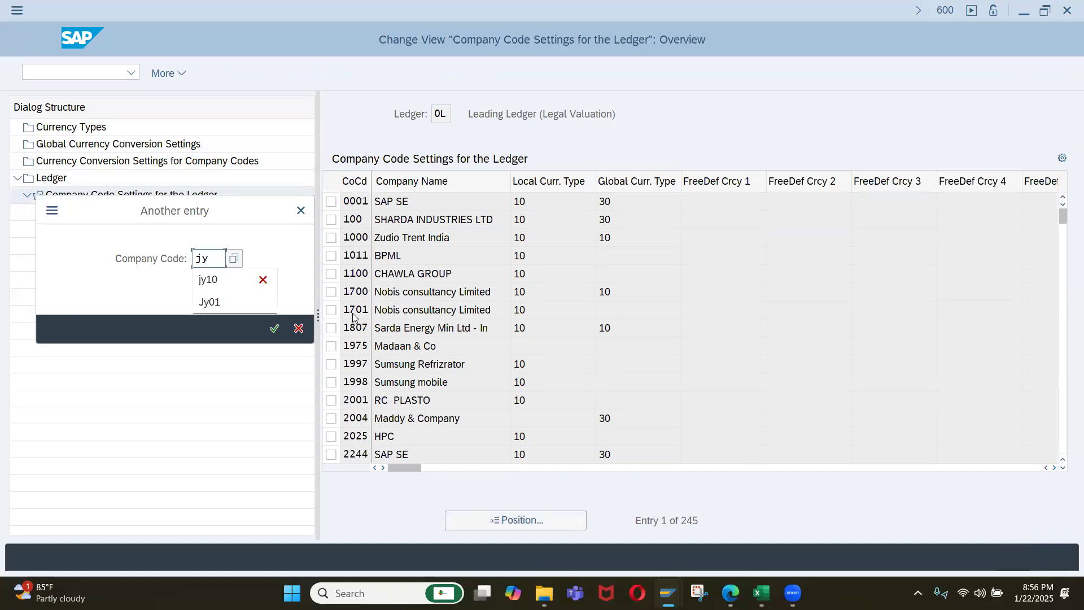
key(BackSpace)
key(BackSpace)
text(iq01)
key(Return)
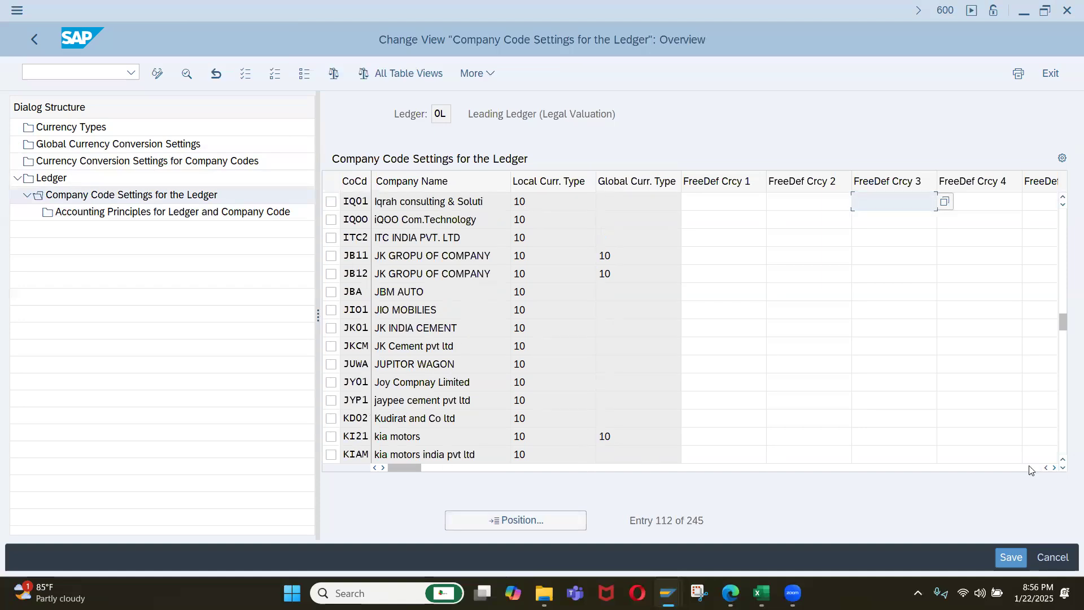
Examine IQ01's free-defined currency, fiscal year variant, posting variant, accounting principle and FI currency columns in the ledger's company code settings.
click(1054, 468)
click(1054, 468)
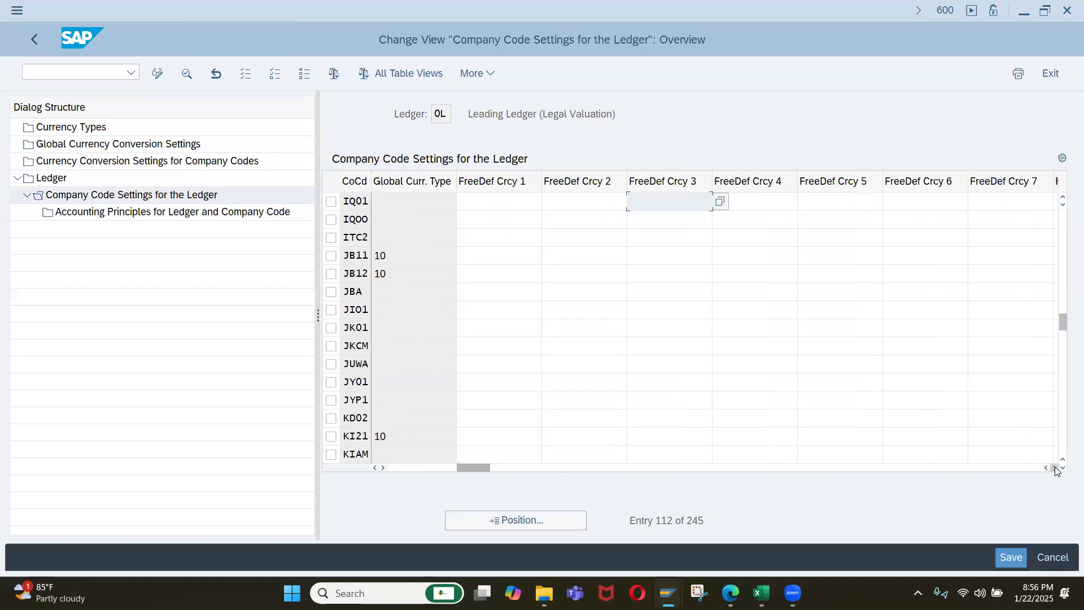
click(1054, 468)
click(1054, 468)
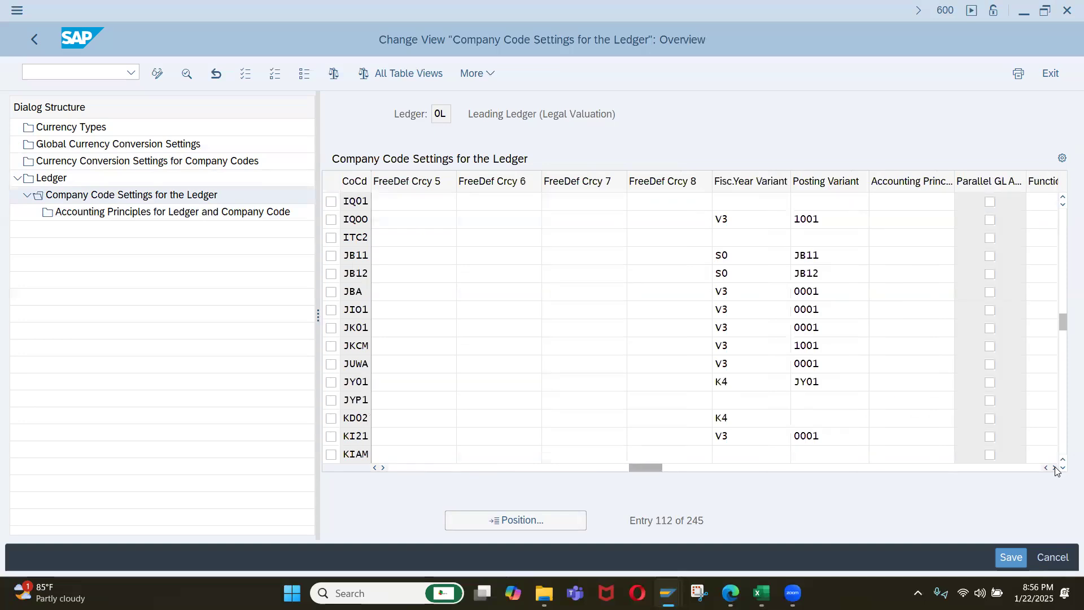
click(1054, 468)
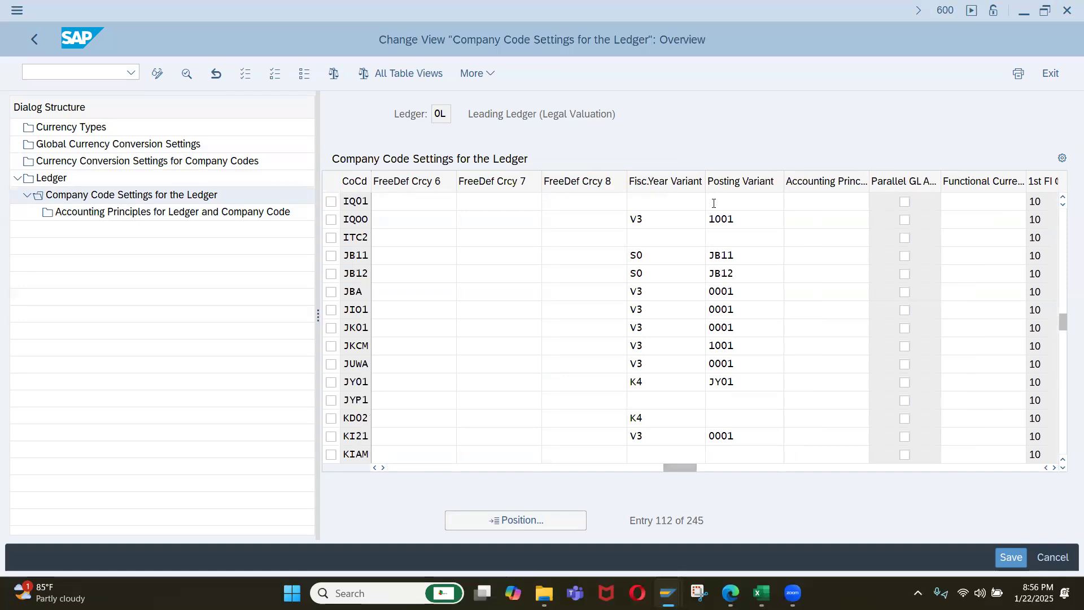
click(684, 202)
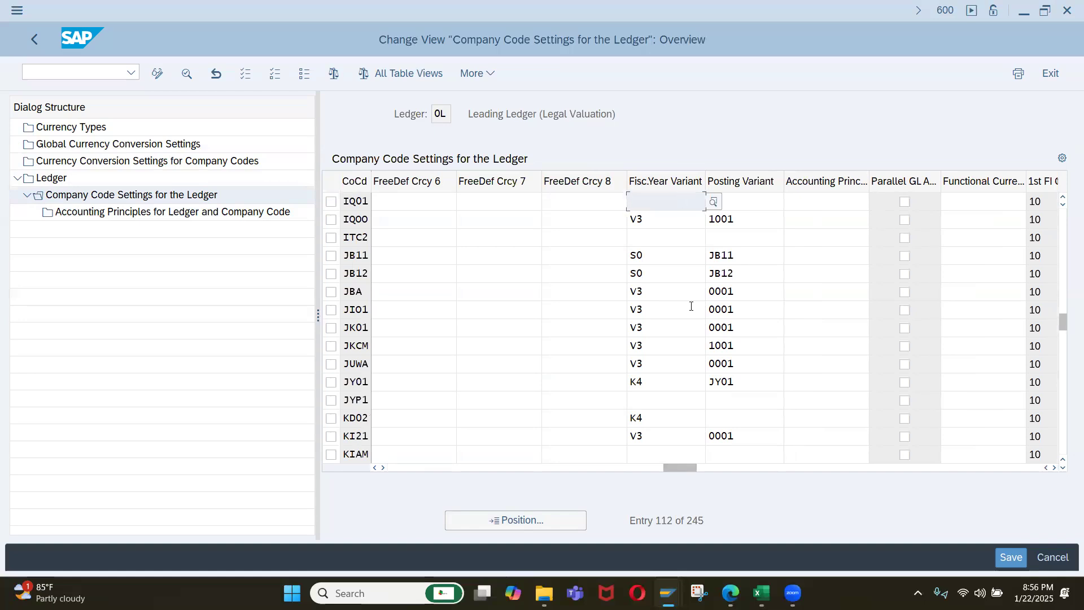
click(746, 200)
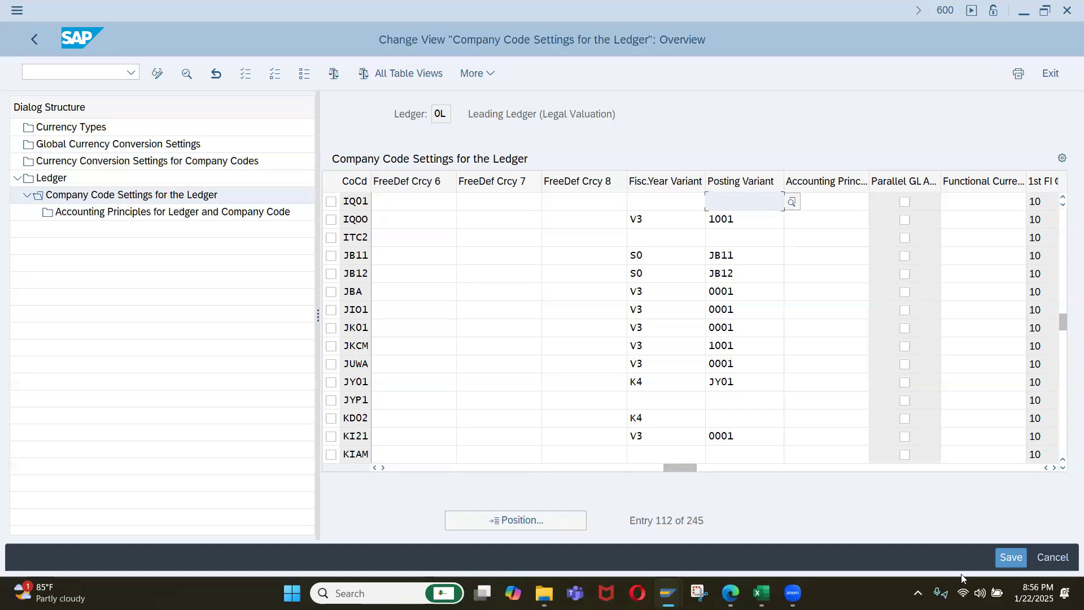
click(1053, 468)
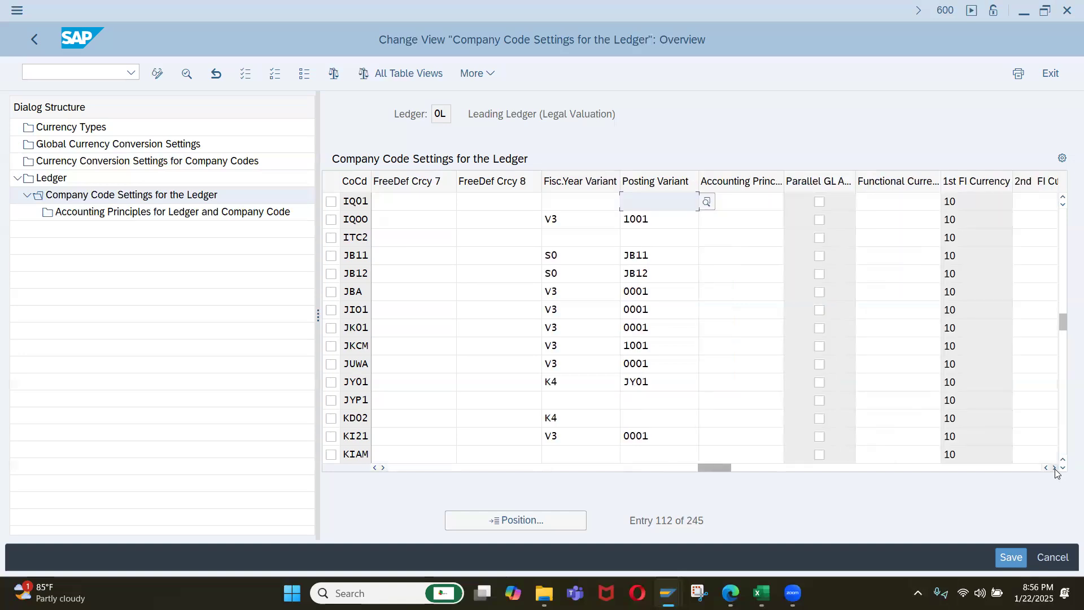
double_click(1054, 469)
click(1054, 469)
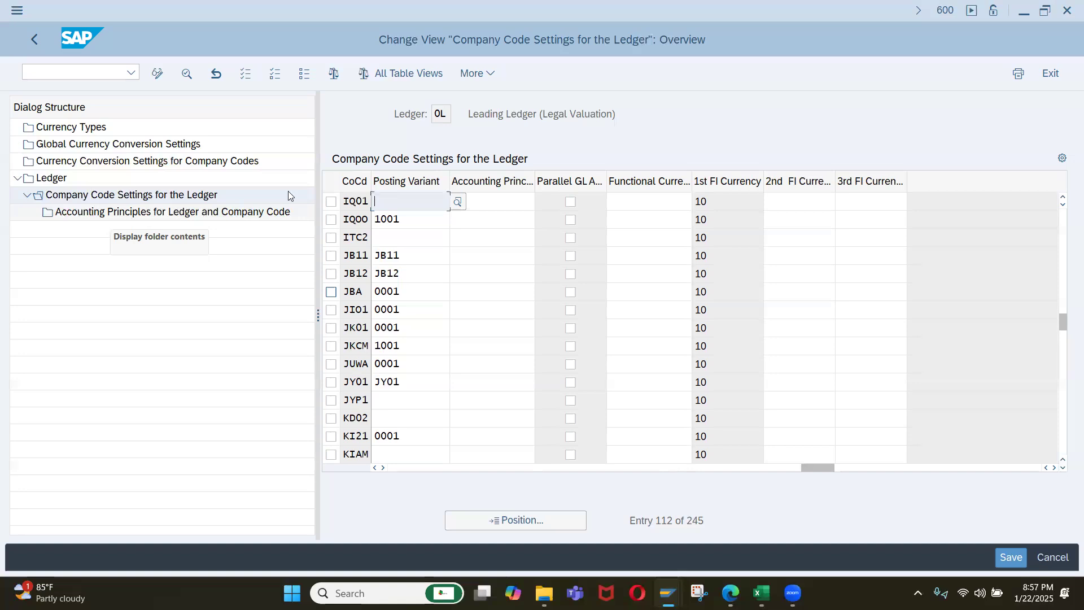
Add accounting principle IFRS for ledger 0L and company code IQ01, saving it to the Company Set Up for Iqrah Company customizing request.
click(206, 217)
double_click(202, 218)
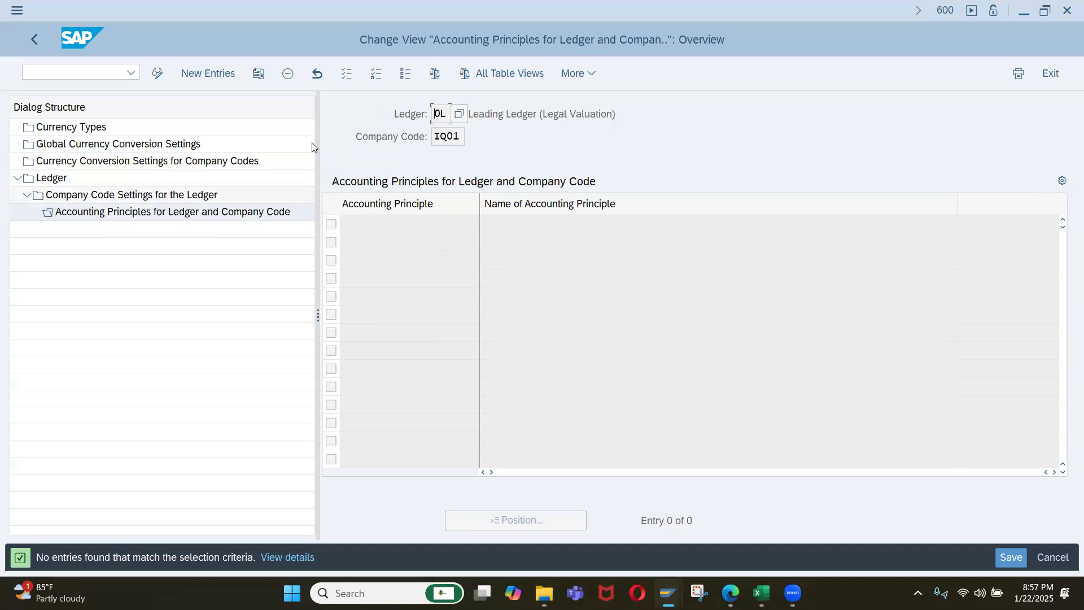
click(214, 76)
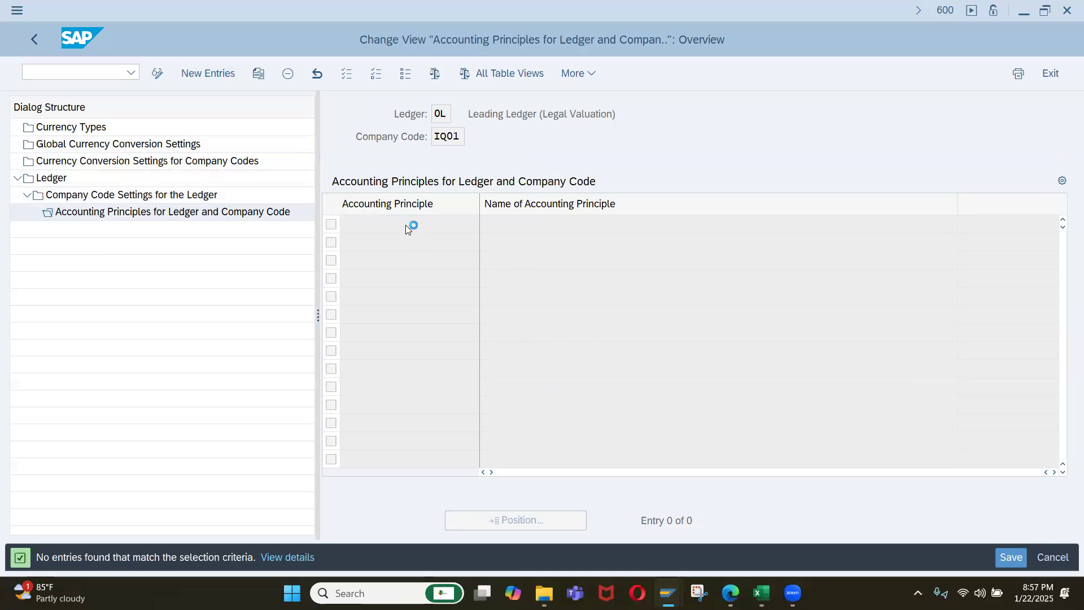
text(IFRS)
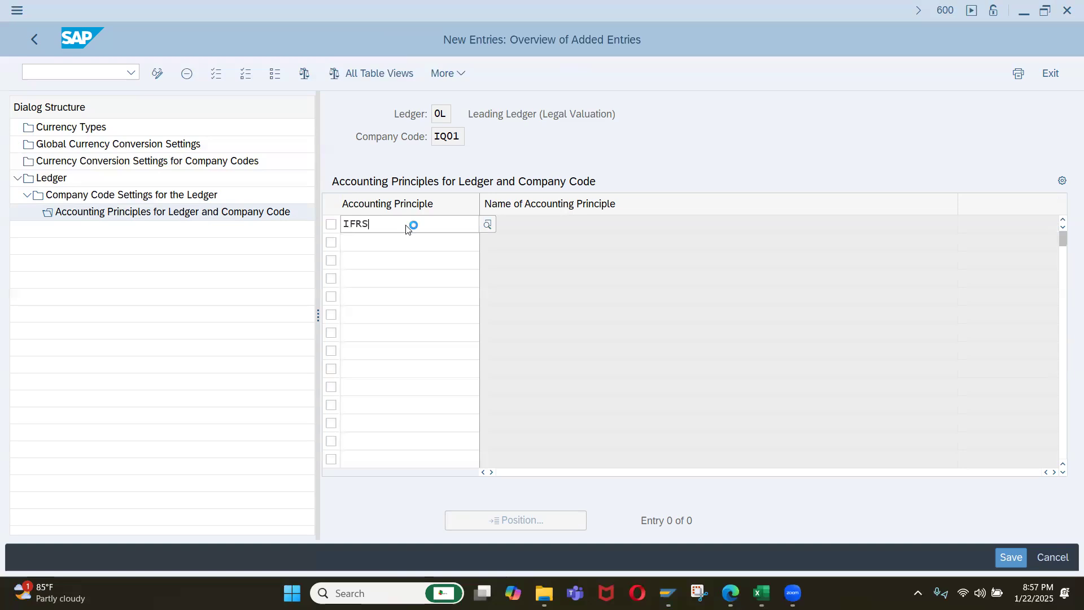
key(Return)
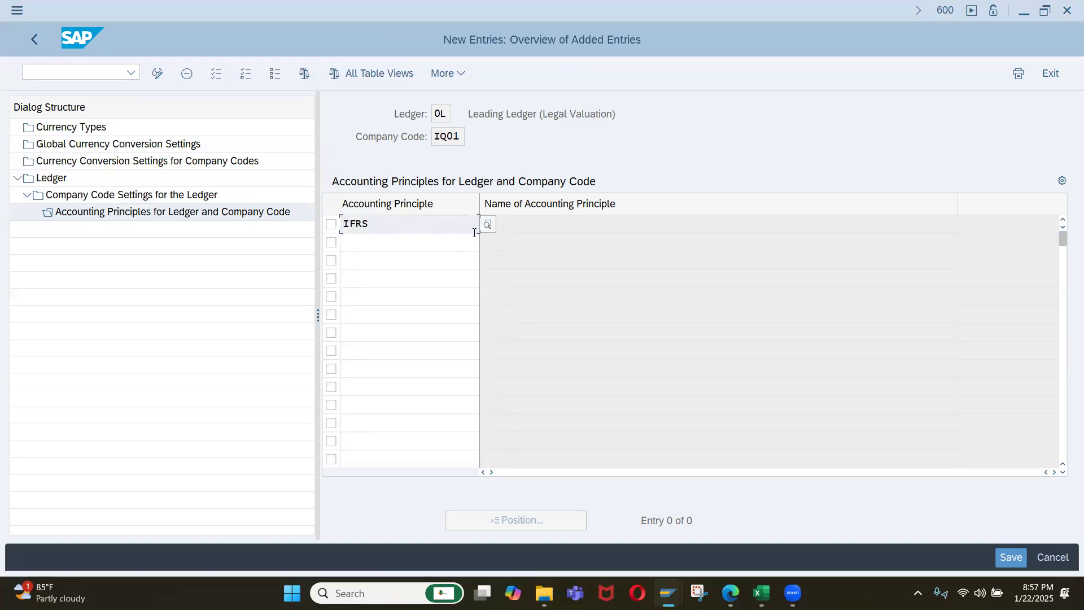
key(Return)
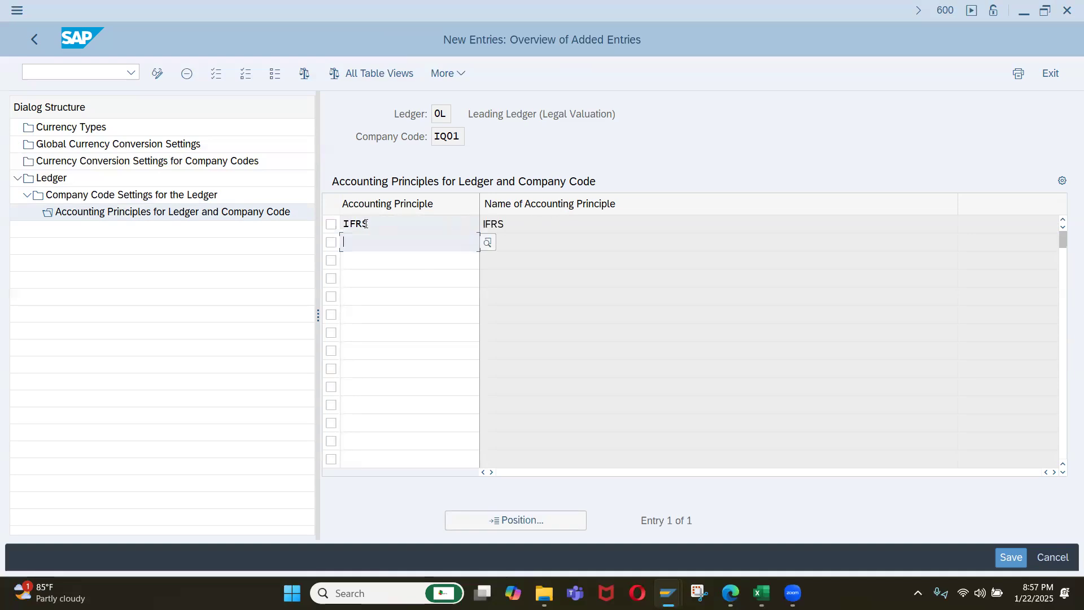
click(508, 222)
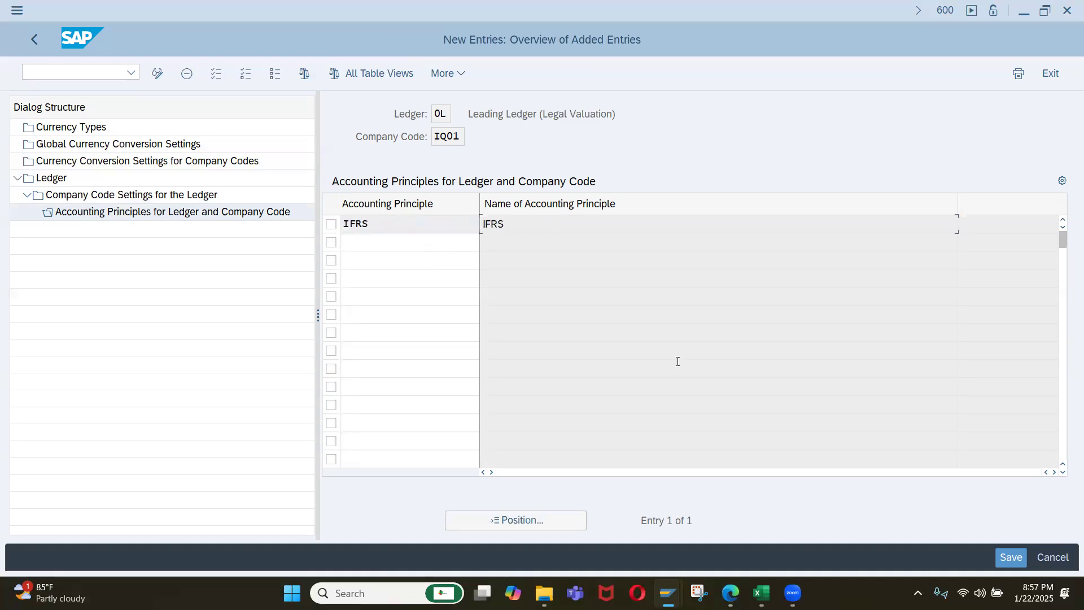
click(1004, 557)
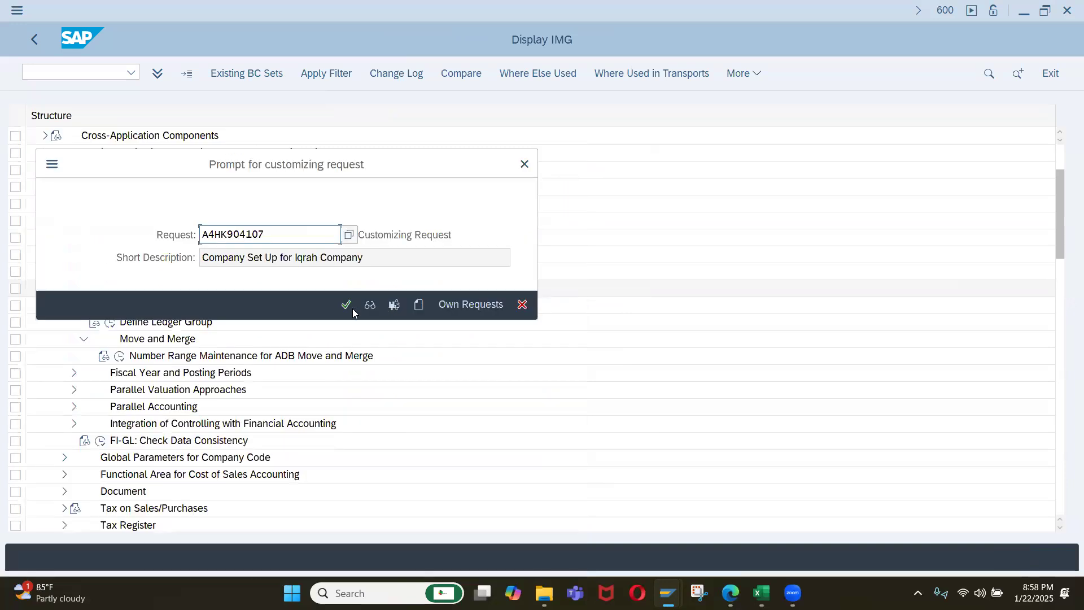
click(347, 305)
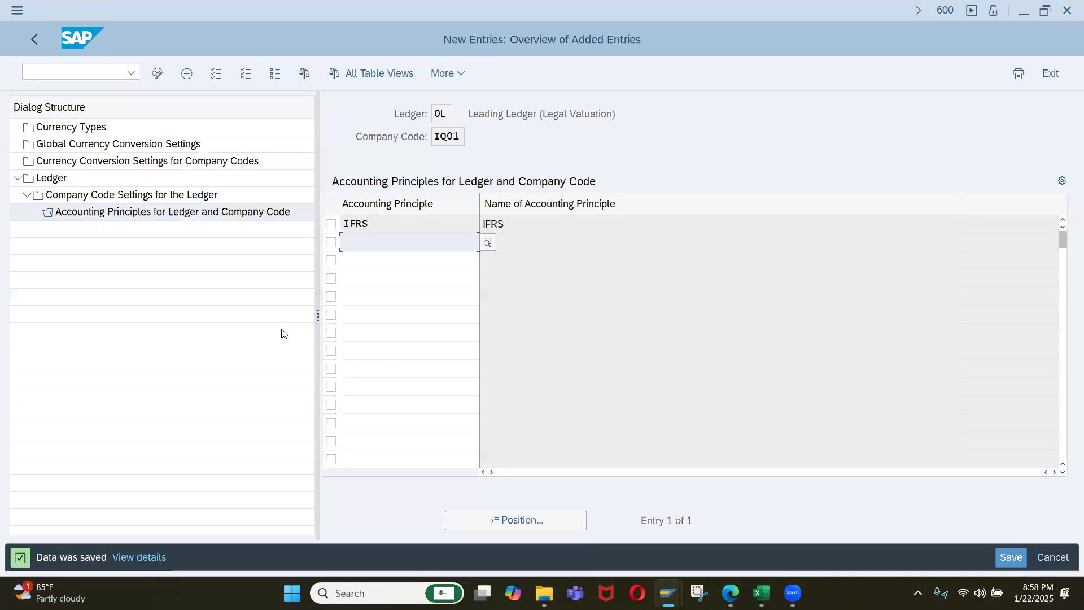
Try to set company code IQ01's fiscal year variant to K4 in leading ledger 0L's company code settings, and discard the entry.
double_click(150, 198)
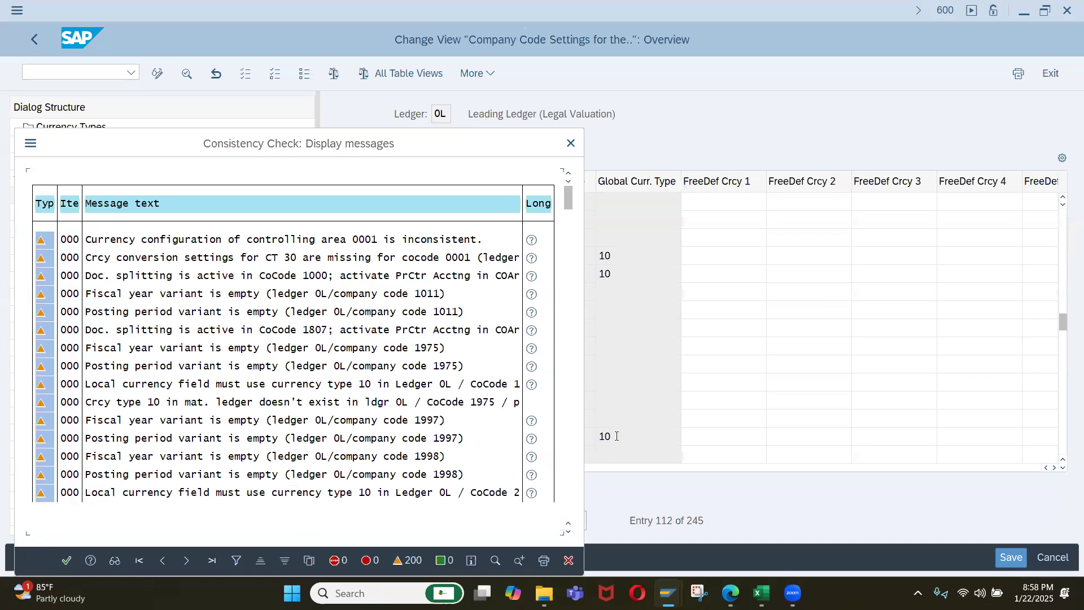
click(1053, 467)
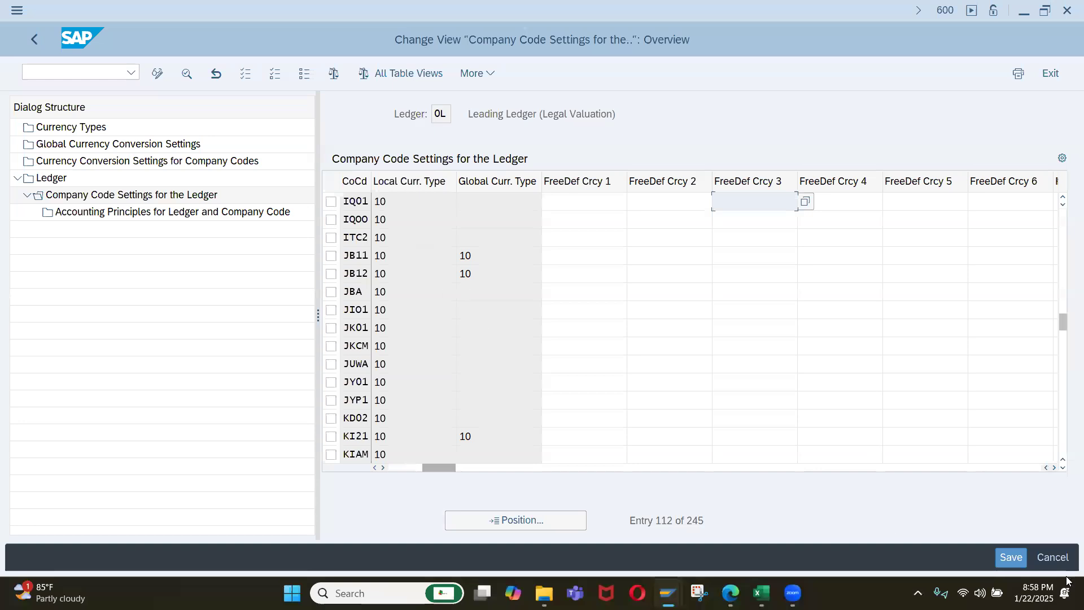
click(1053, 467)
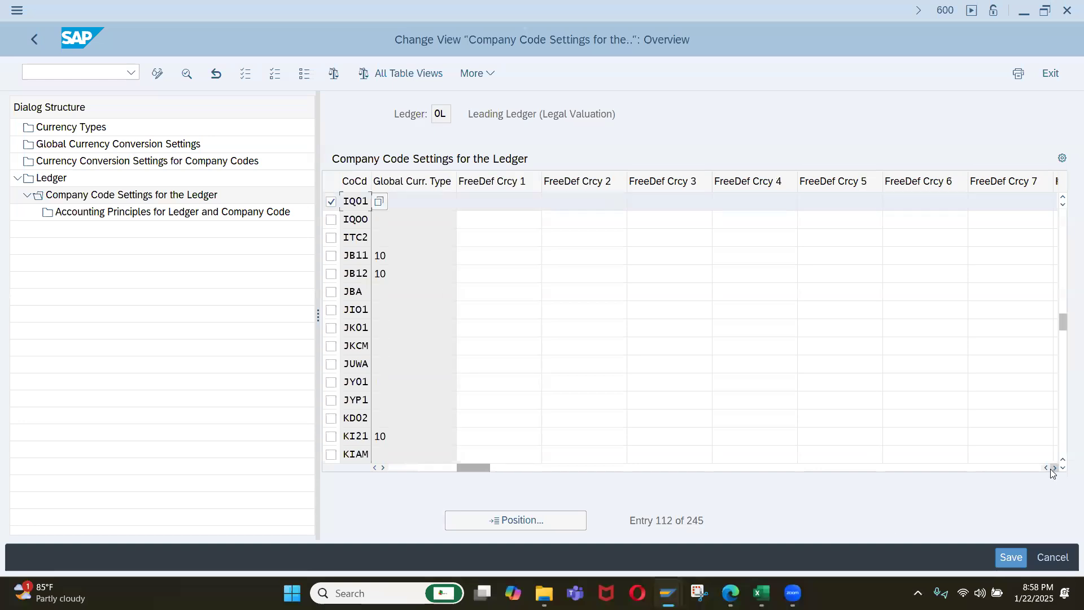
click(1053, 467)
click(773, 207)
text(K4)
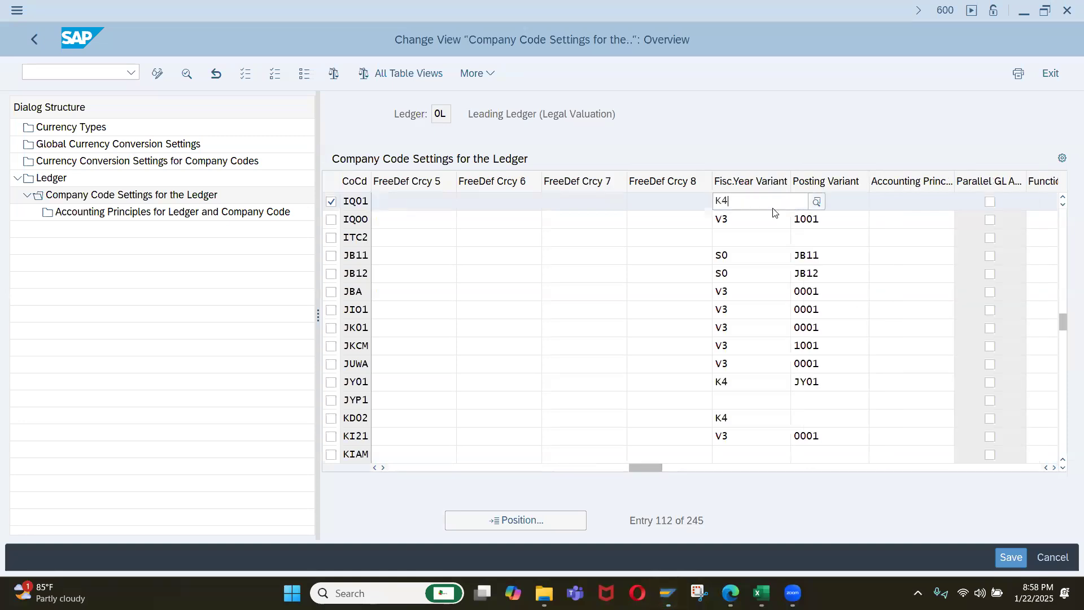
key(Return)
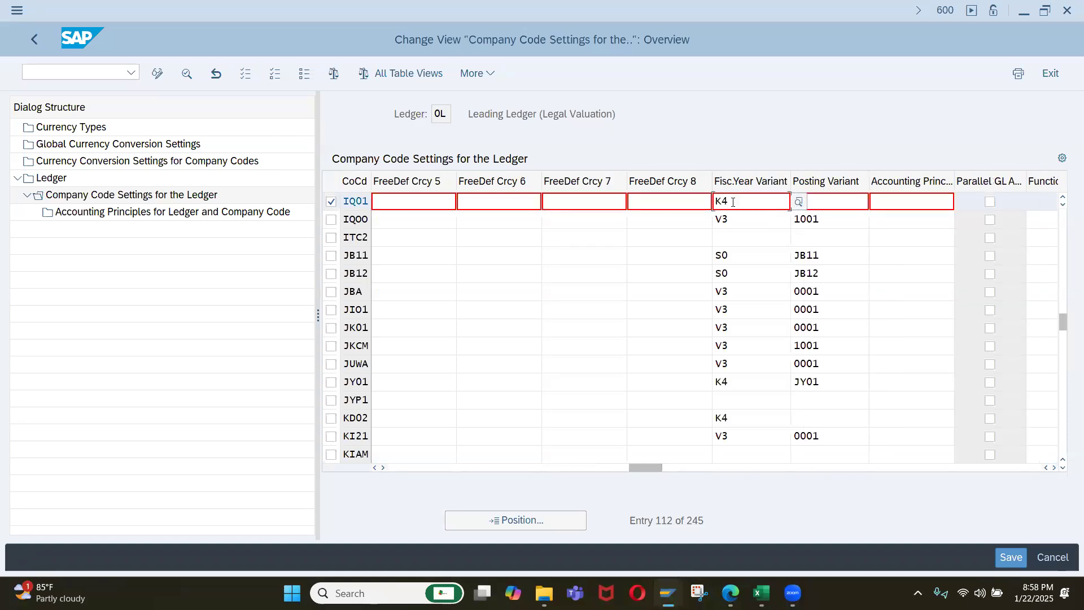
key(shift+Home)
key(BackSpace)
key(F12)
click(234, 352)
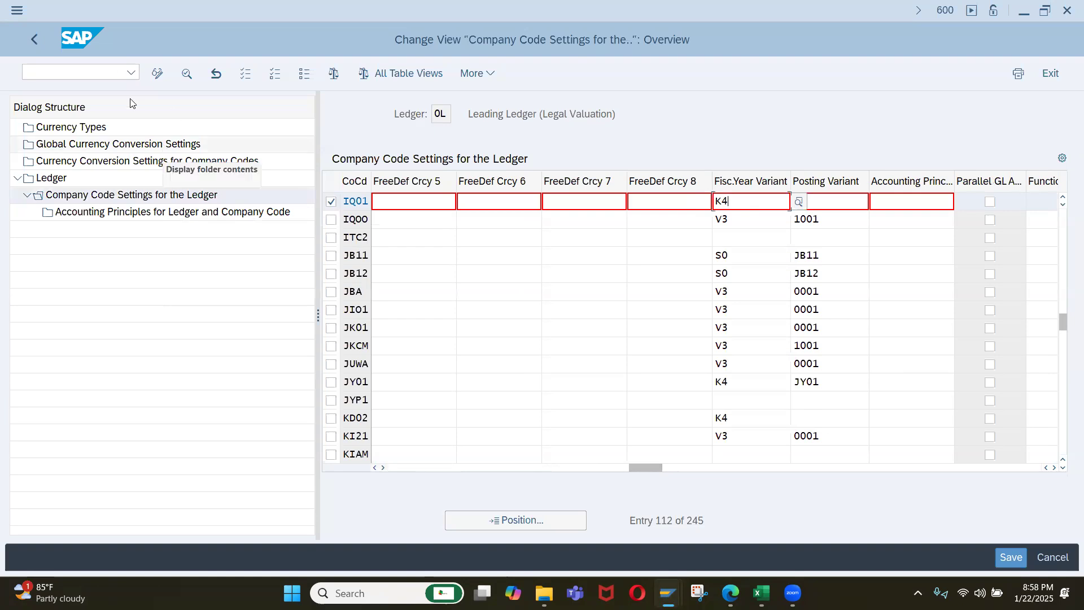
Leave the ledger settings, accepting the consistency check messages, and expand Fiscal Year and Posting Periods in place of Ledger in the IMG.
click(31, 42)
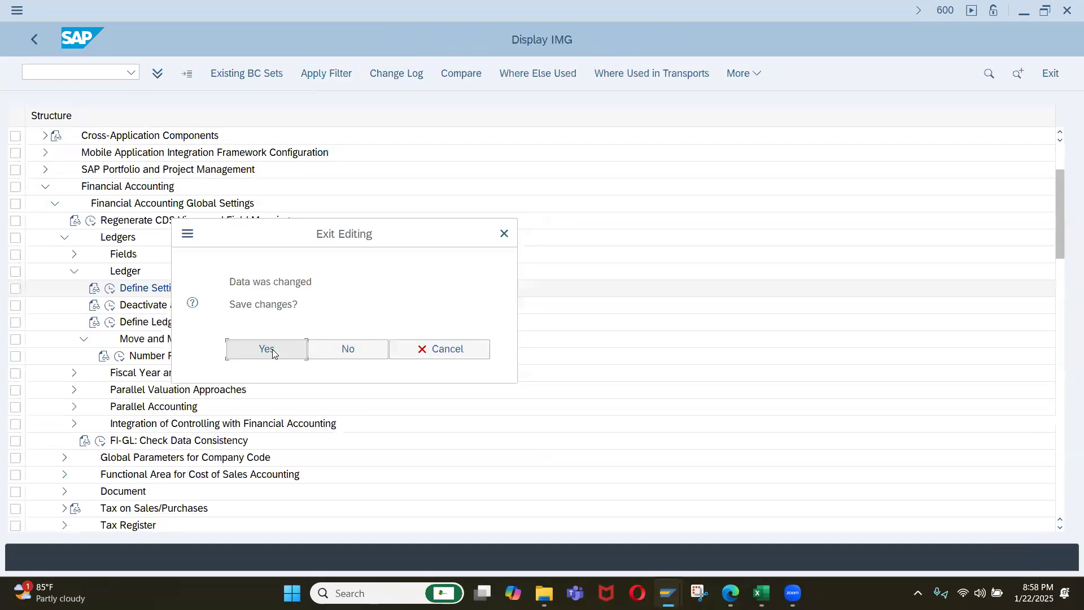
click(273, 350)
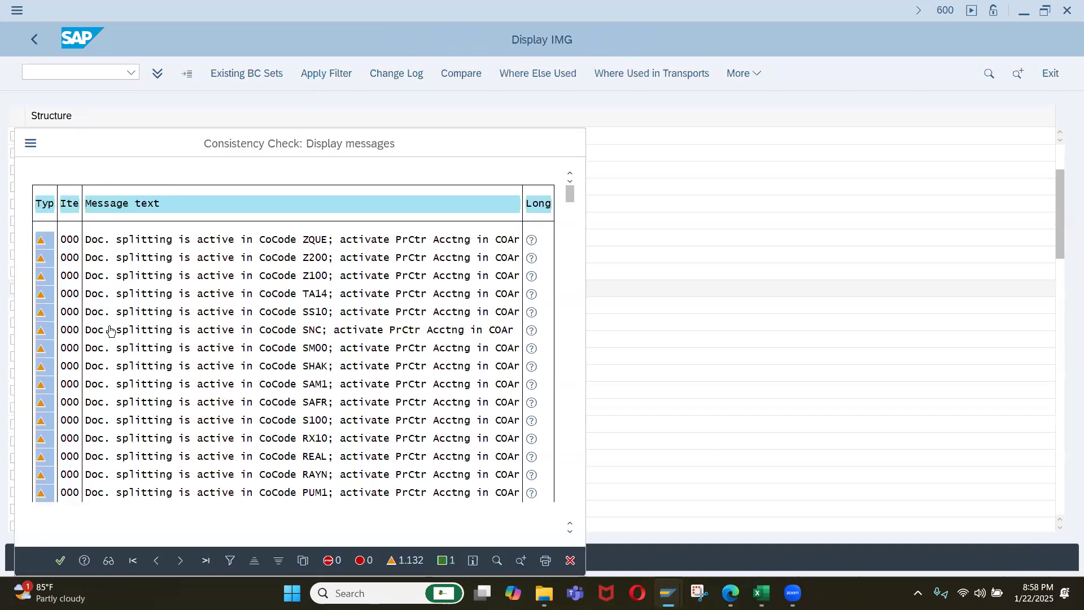
key(Return)
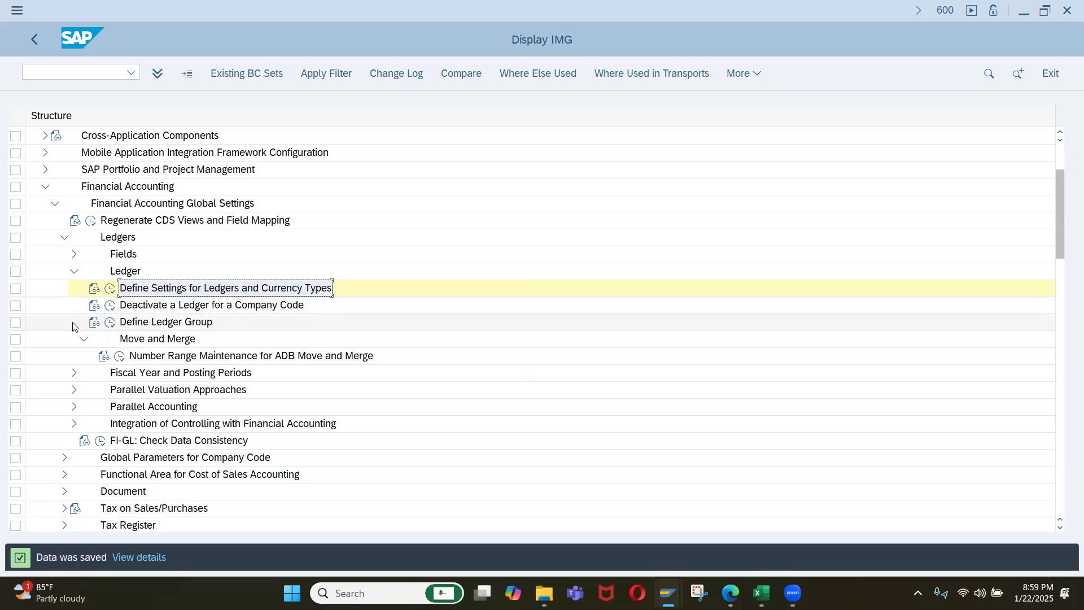
click(74, 270)
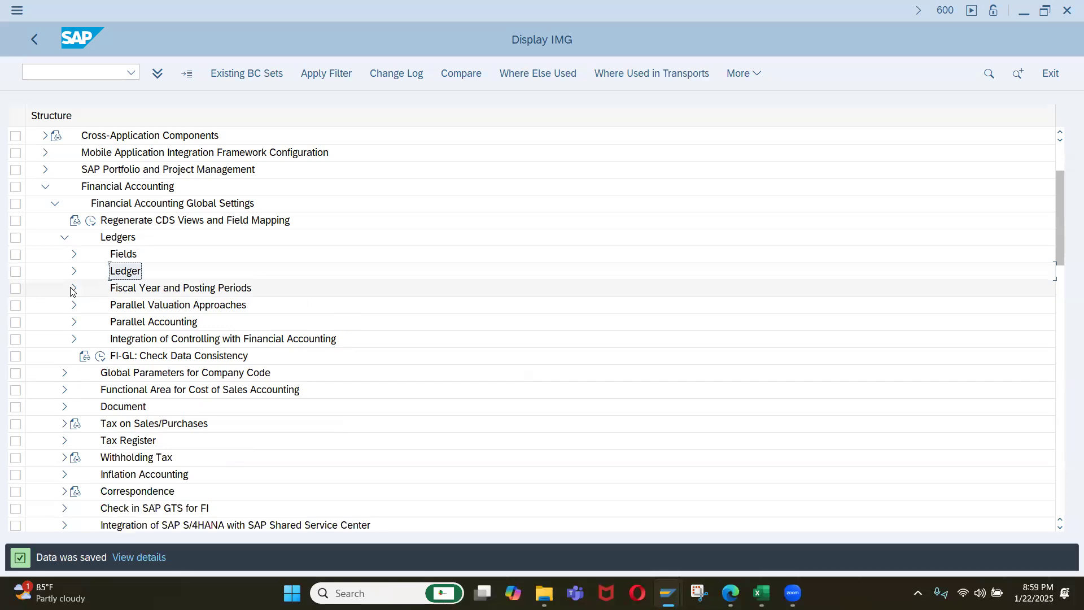
click(72, 288)
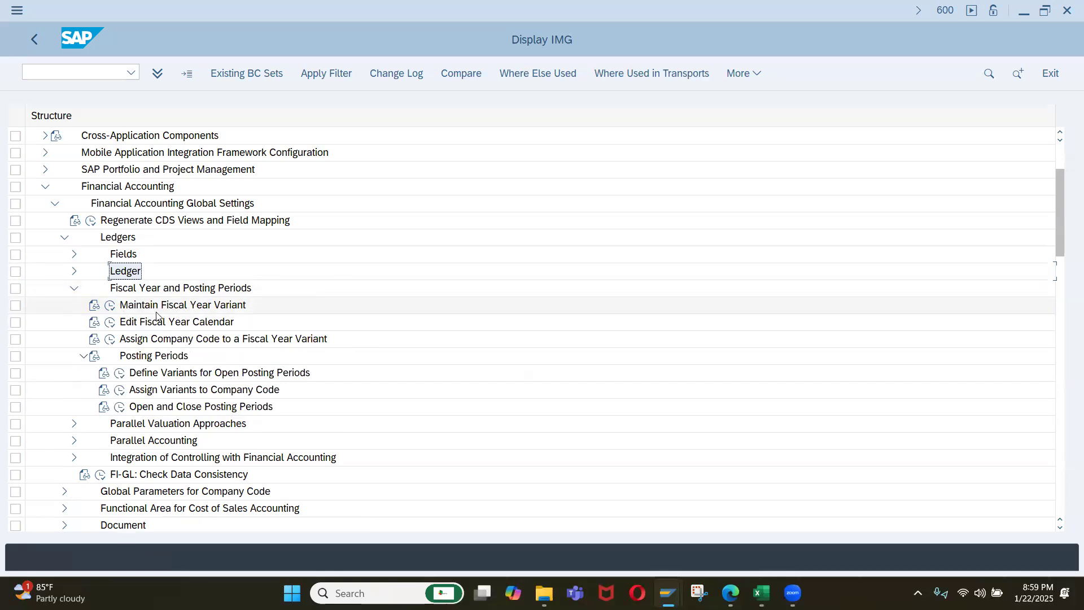
Open Maintain Fiscal Year Variant, locate and examine variant K4, and return to the IMG structure.
click(110, 306)
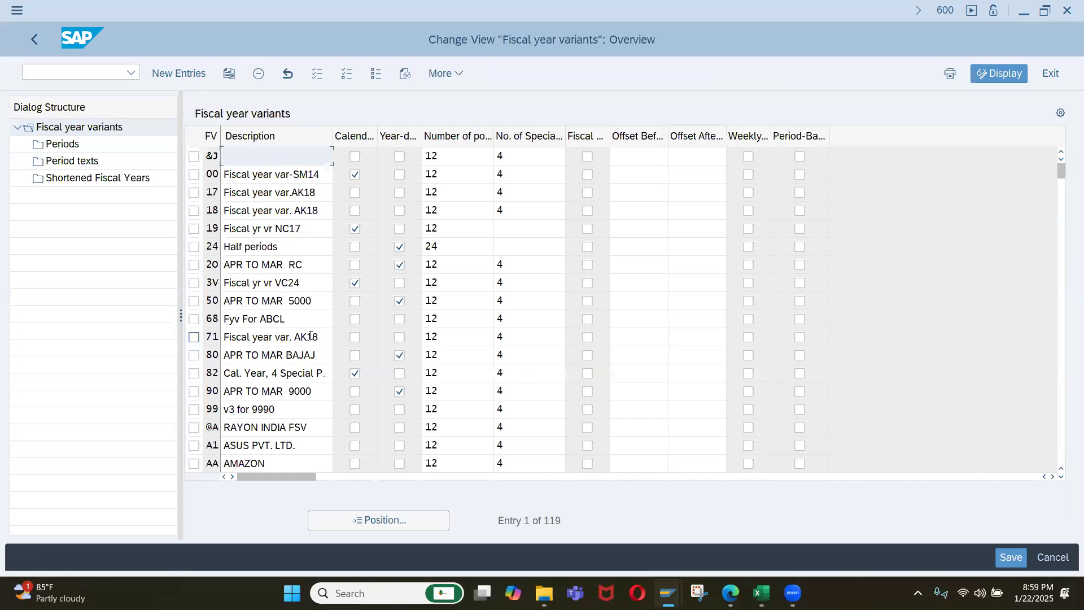
click(427, 517)
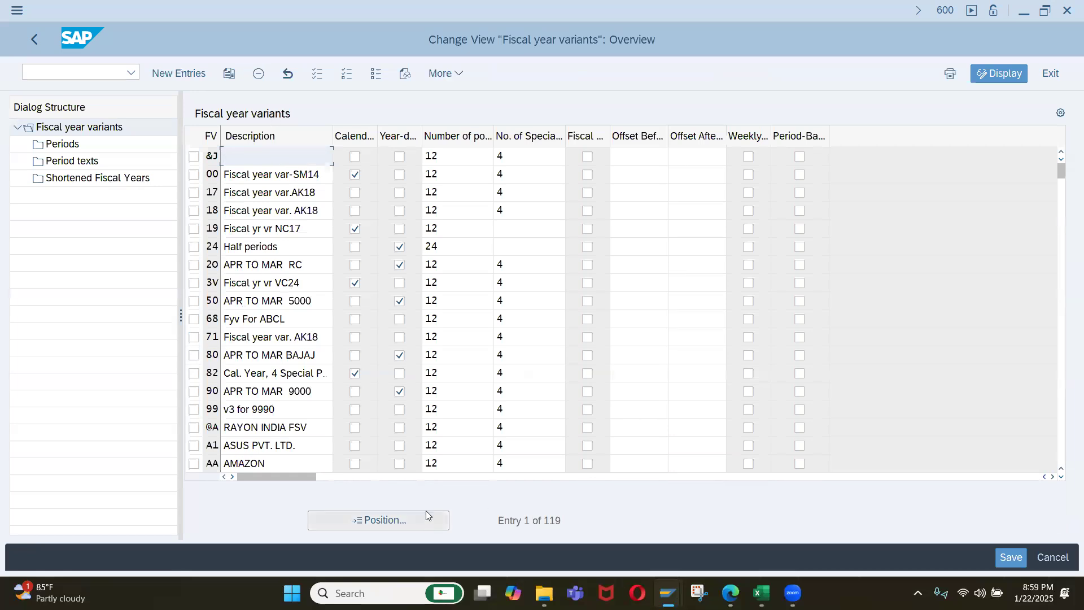
text(k)
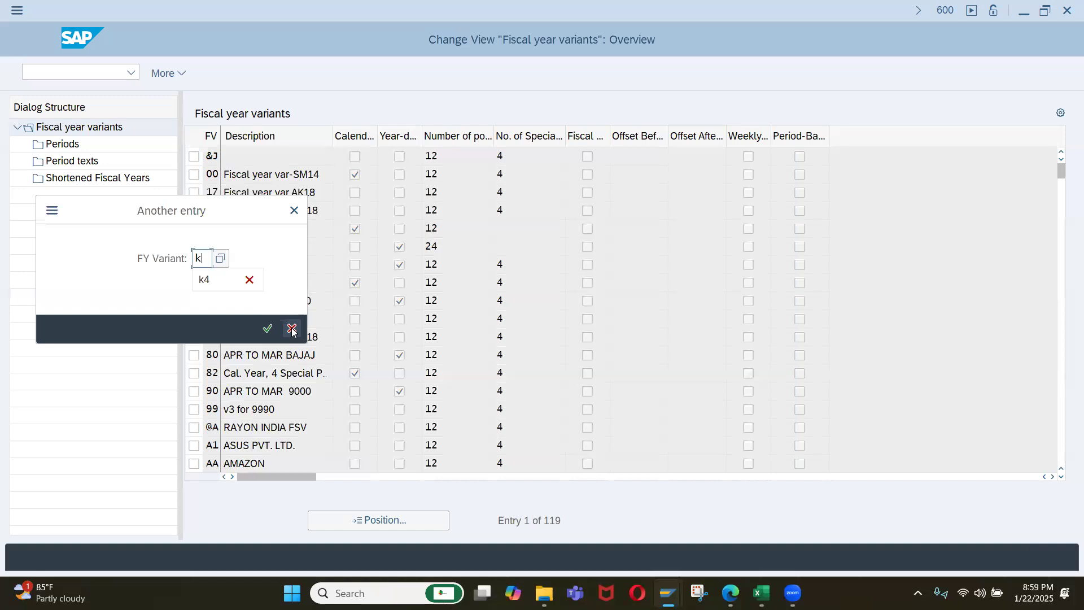
text(4)
key(Return)
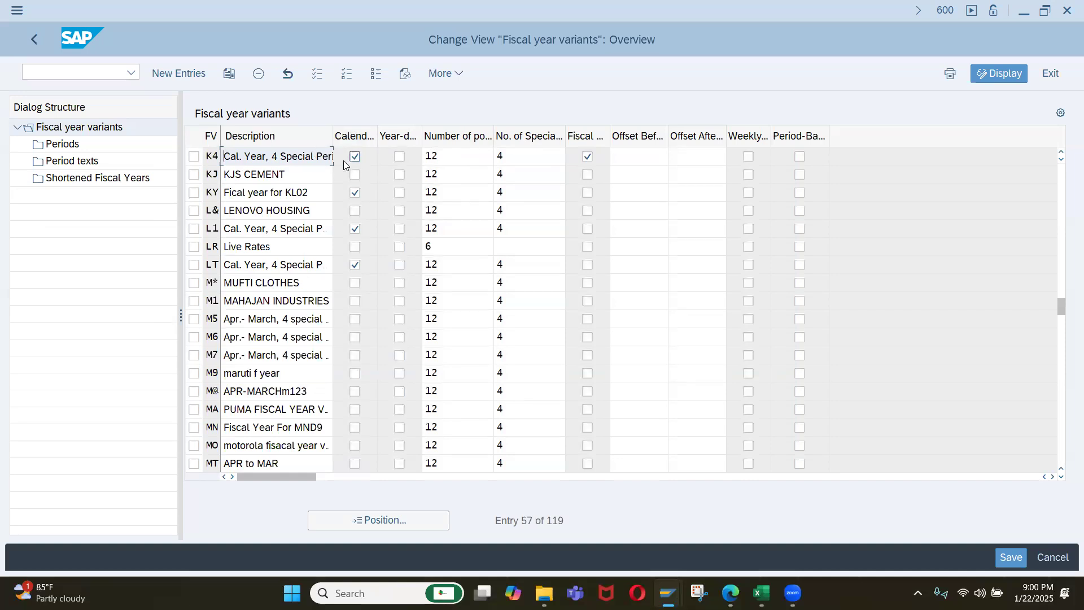
click(43, 41)
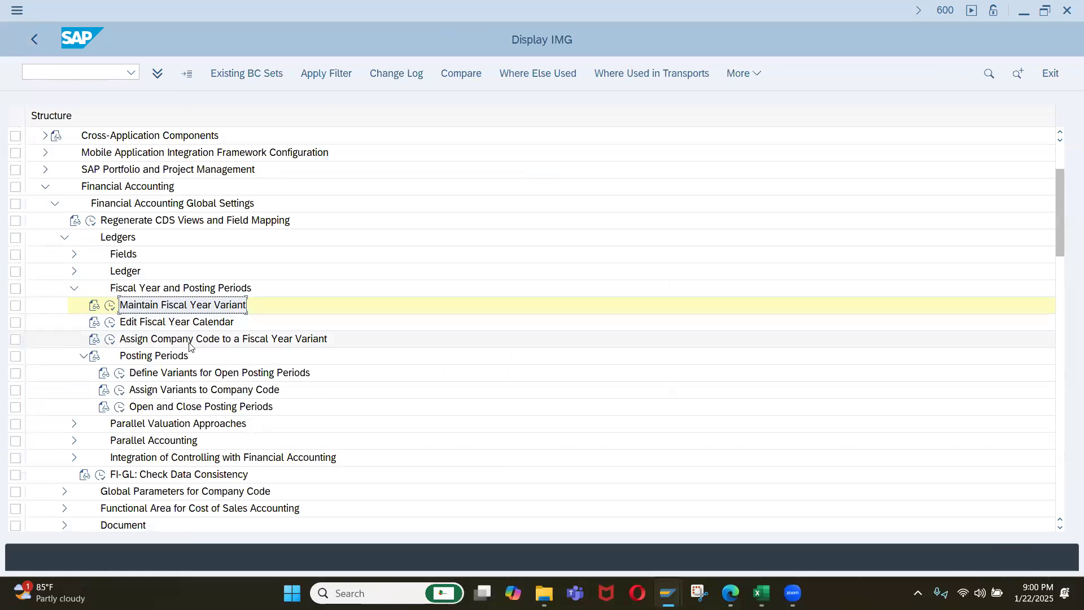
Copy the IMG activity title "Assign Company Code to a Fiscal Year Variant" into cell B17 of the Excel configuration list.
click(135, 344)
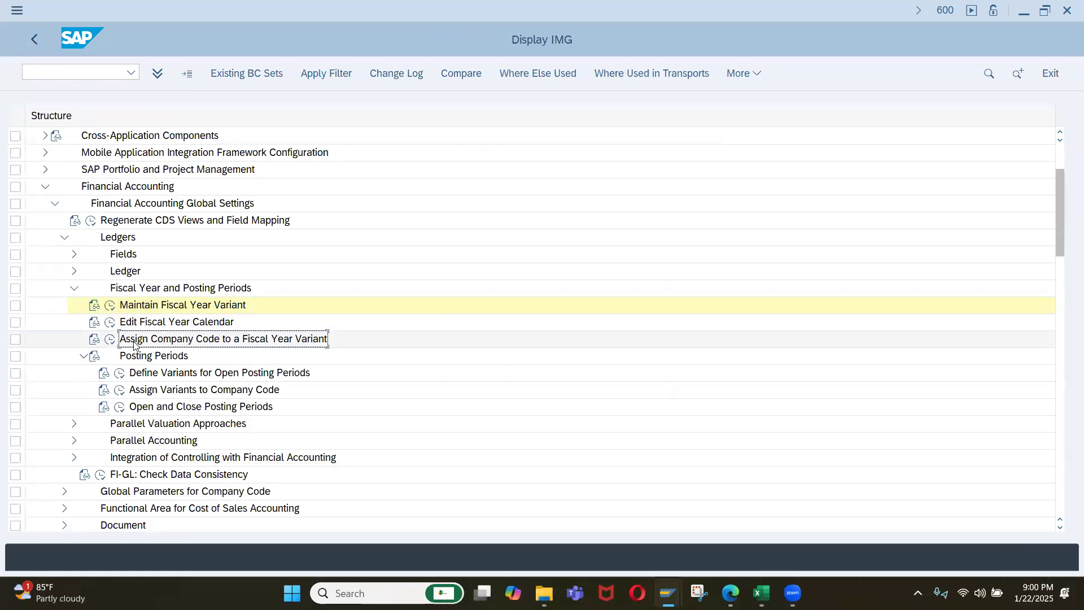
key(alt+Tab)
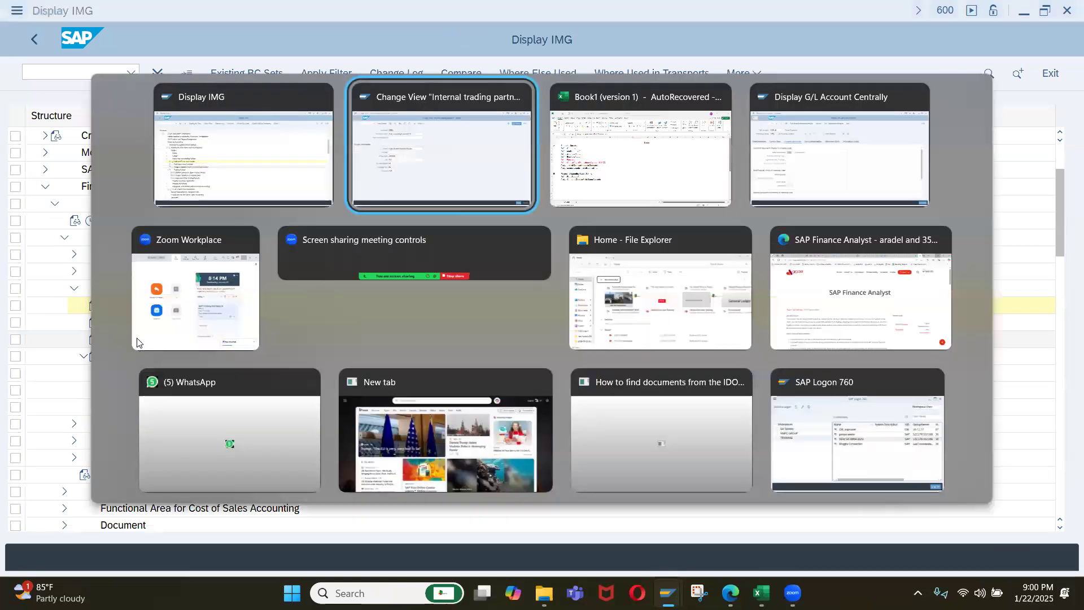
key(alt+Tab)
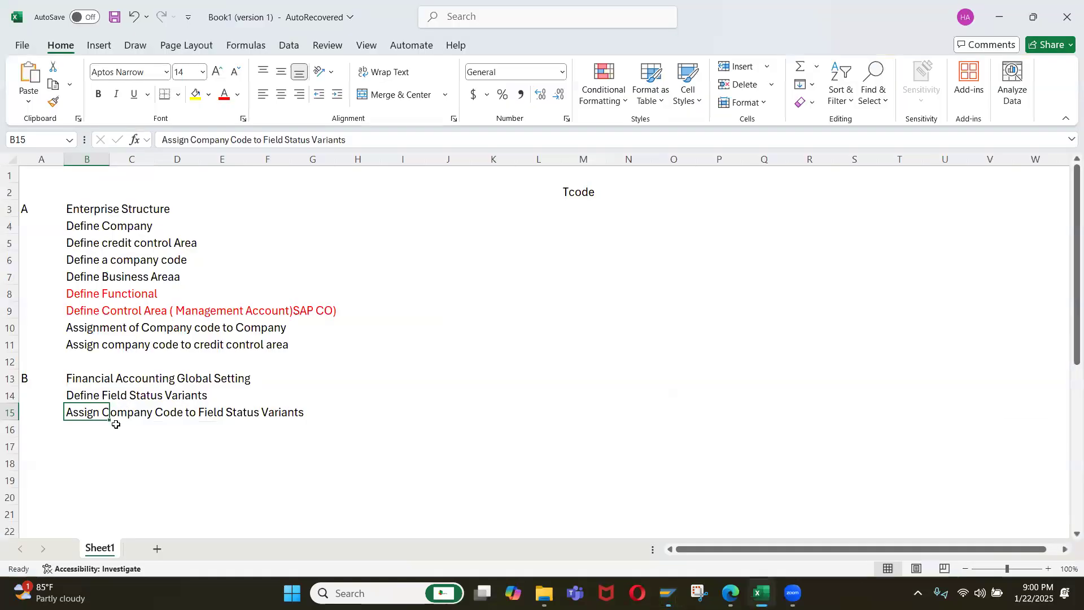
click(82, 445)
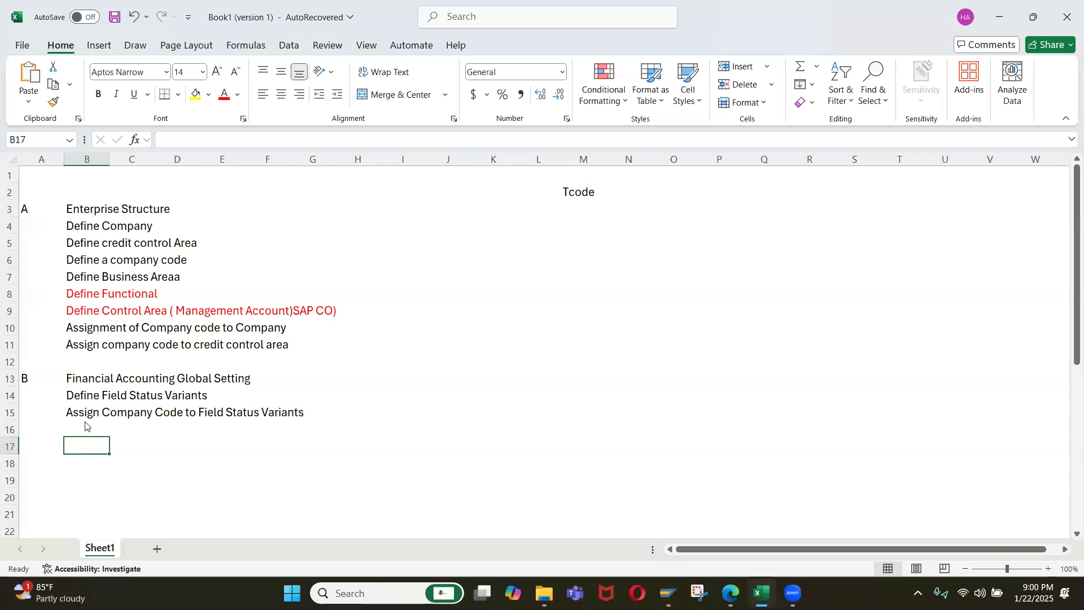
key(alt+Tab)
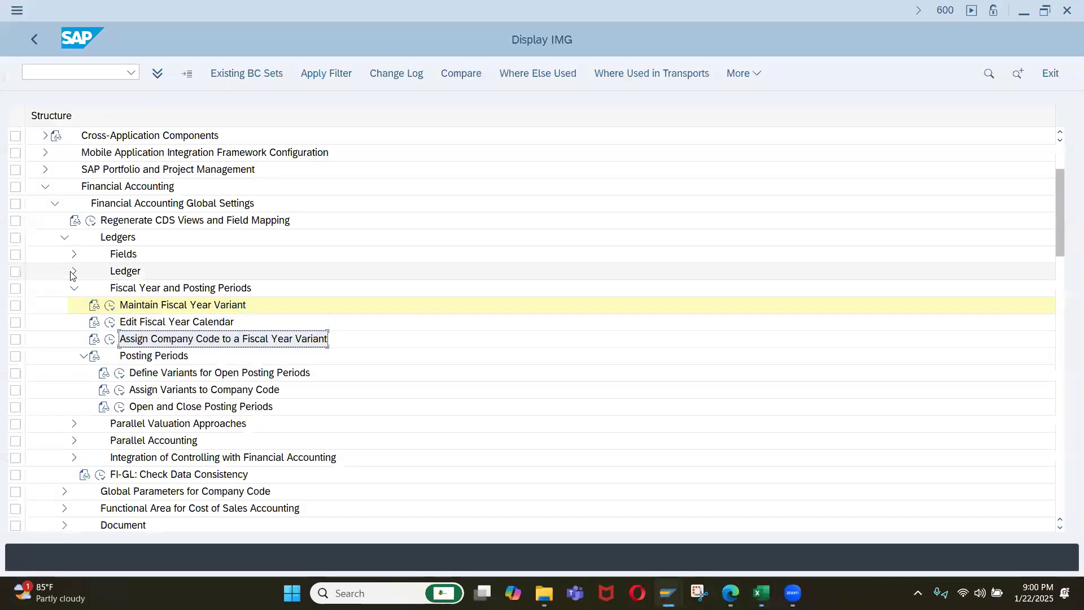
Expand Ledger in the SAP IMG and copy "Define Settings for Ledgers and Currency Types" into cell B16 of the Excel list.
double_click(127, 272)
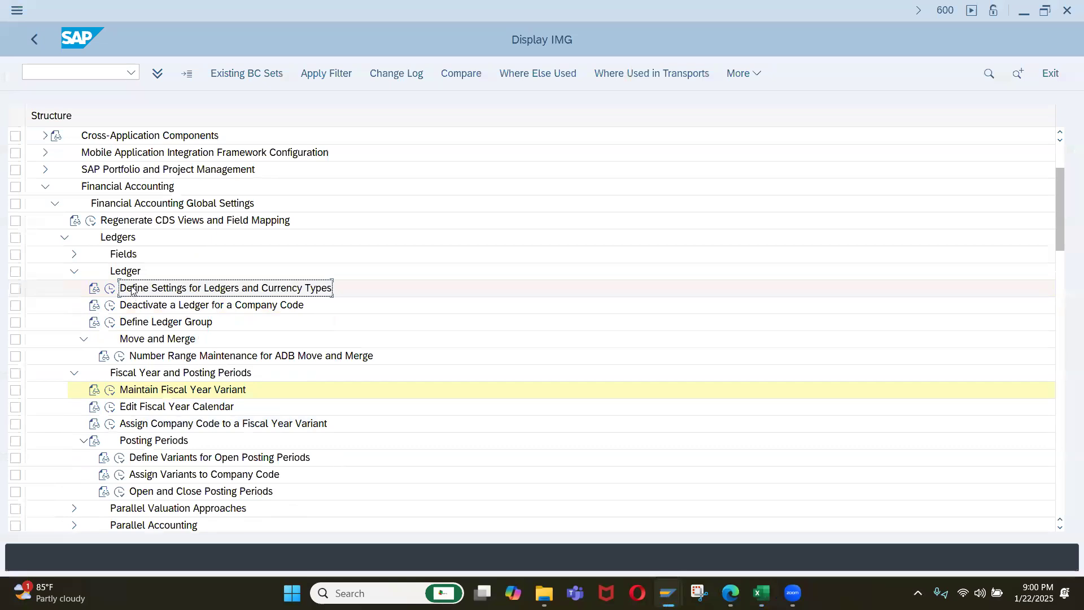
key(alt+Tab)
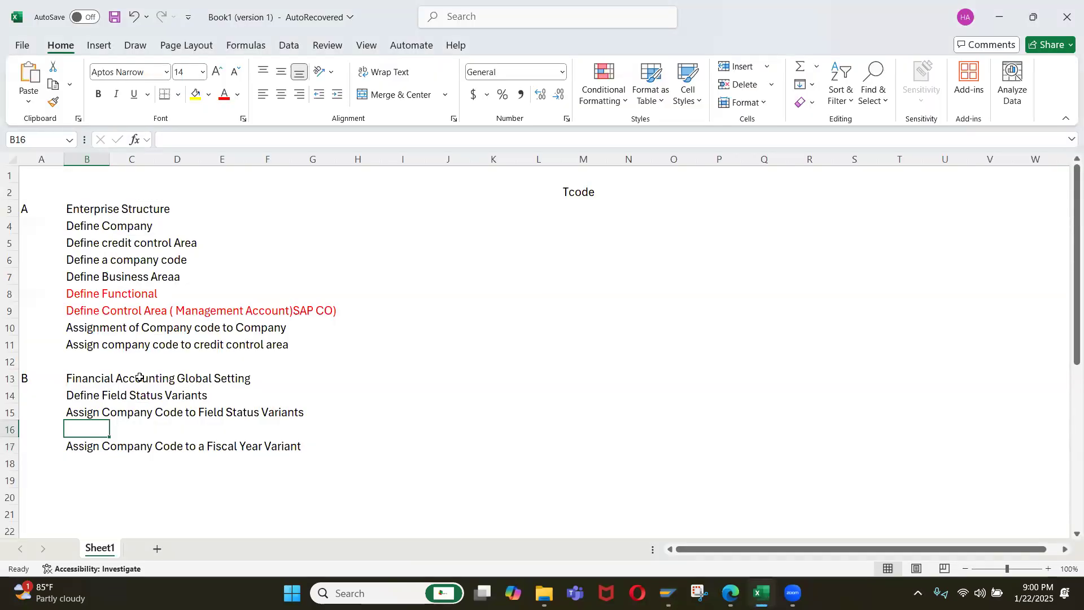
text(Define Settings for Ledgers and Currency Types)
click(89, 457)
key(alt+Tab)
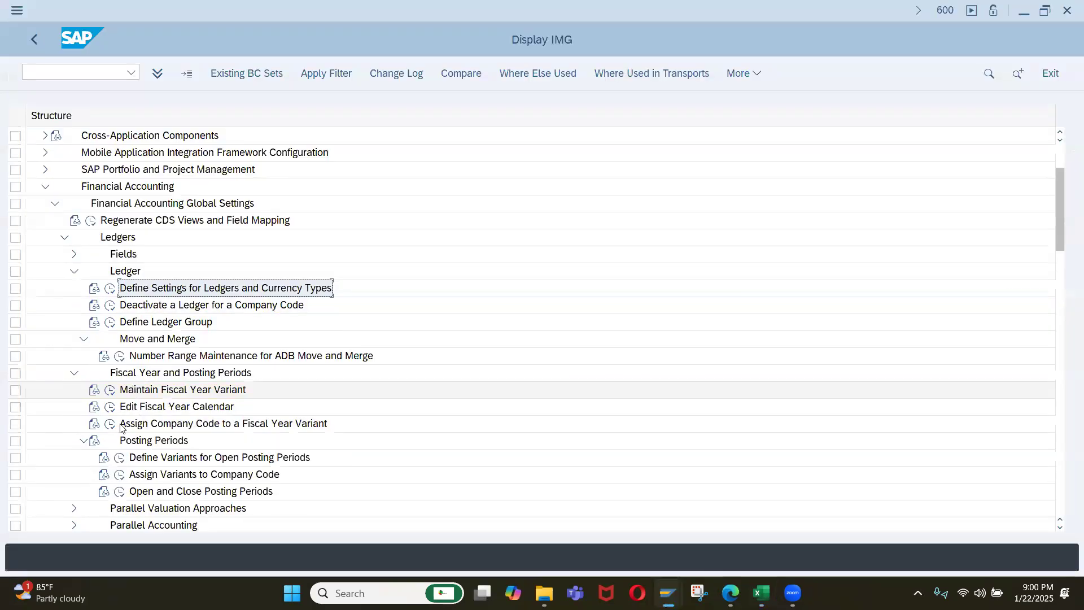
Open Assign Company Code to a Fiscal Year Variant, locate company code IQ01 to check its variant, and return to the IMG.
click(110, 425)
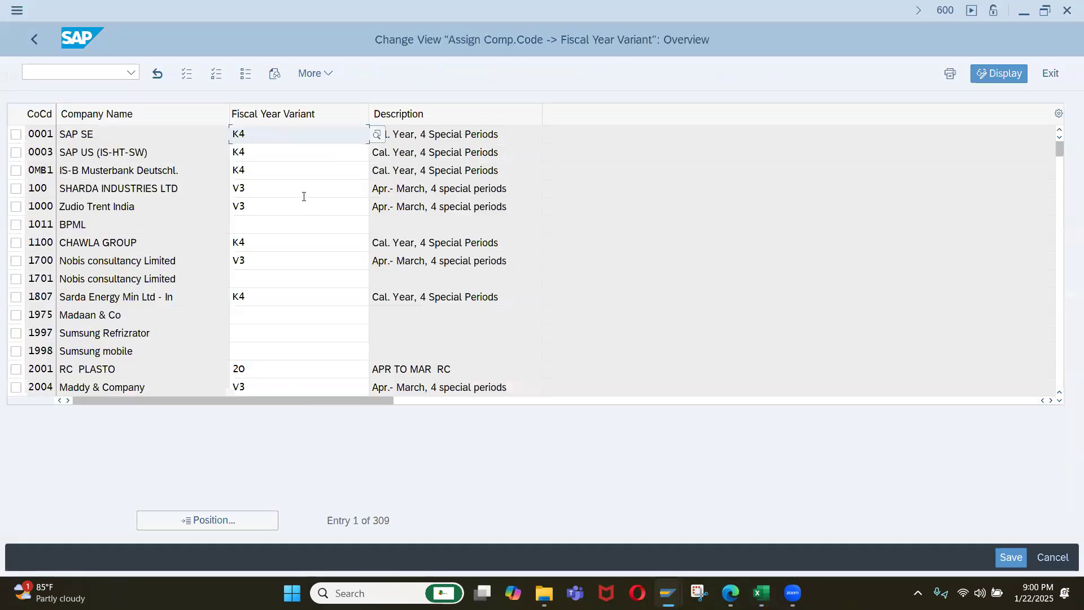
click(237, 519)
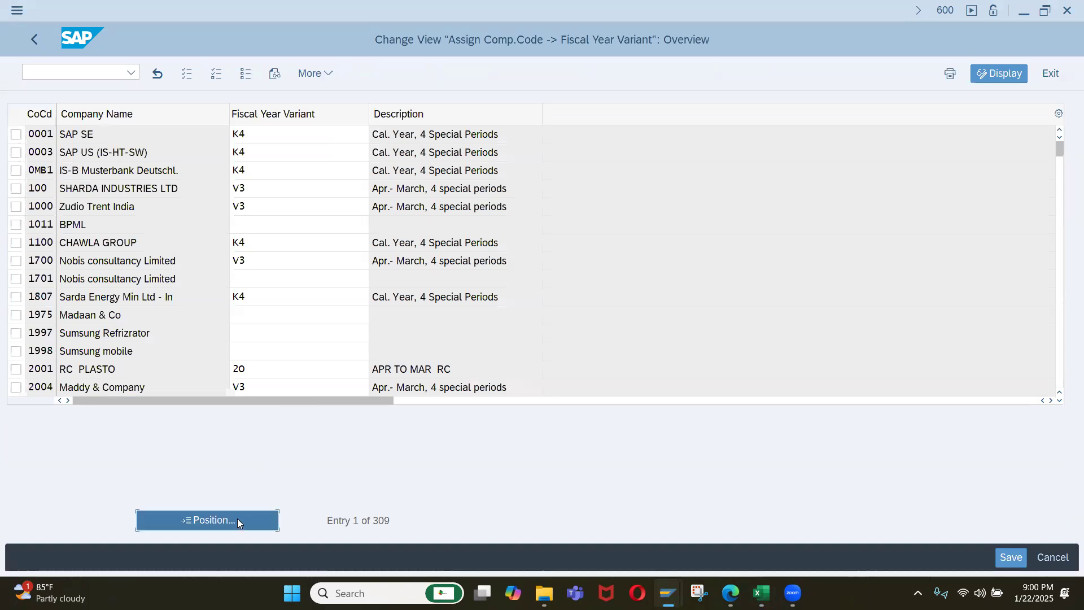
text(i)
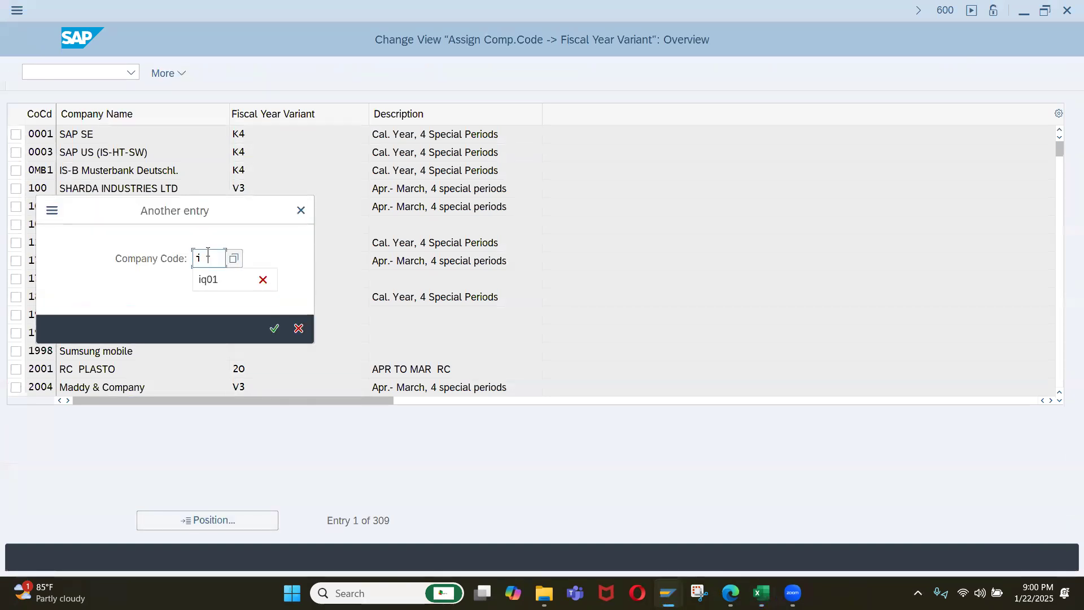
text(q01)
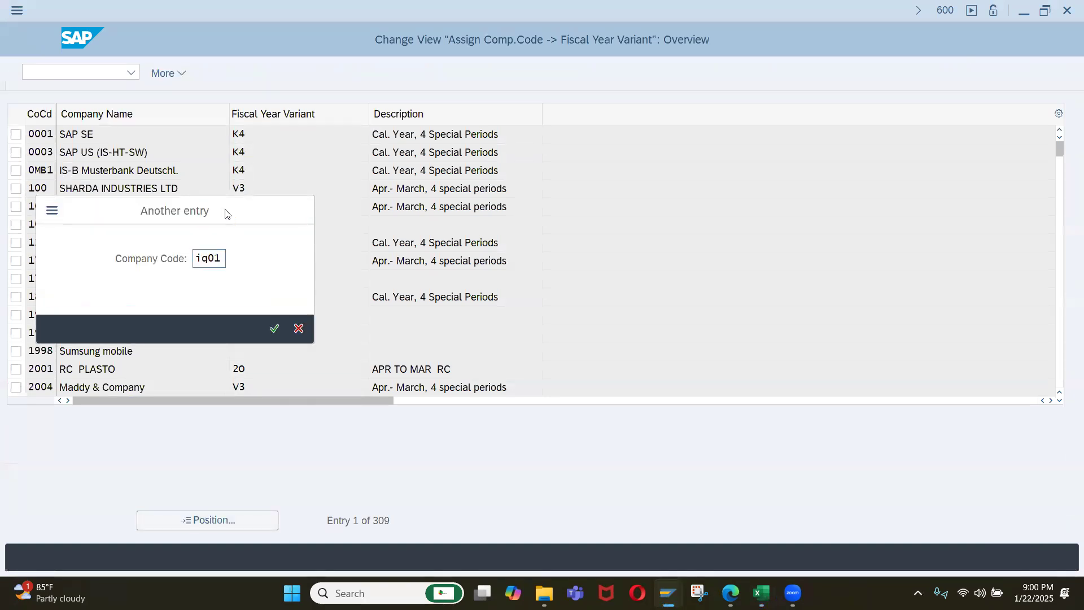
key(Return)
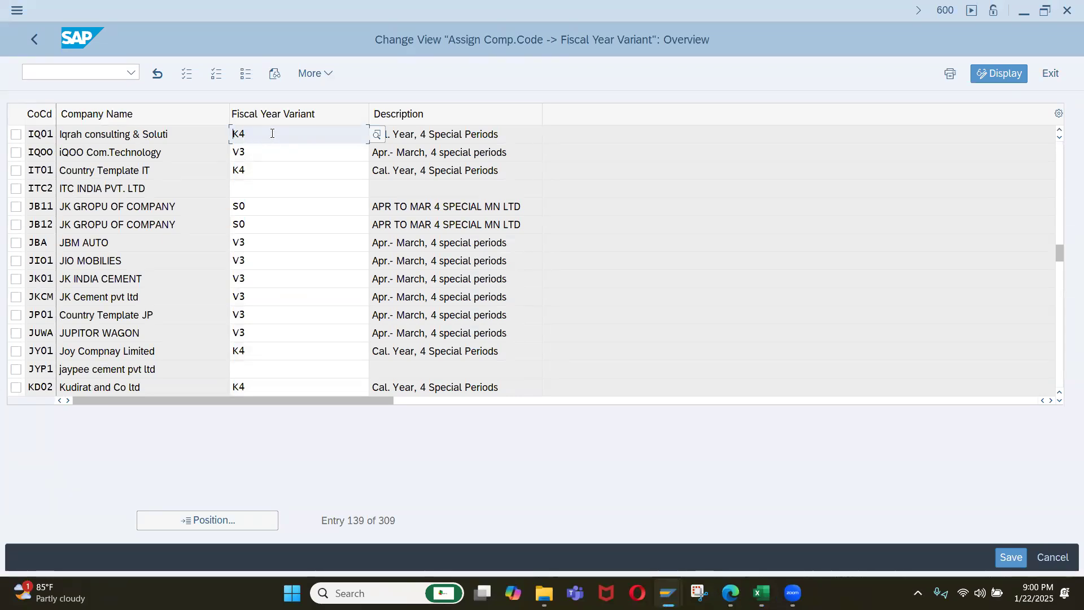
click(320, 153)
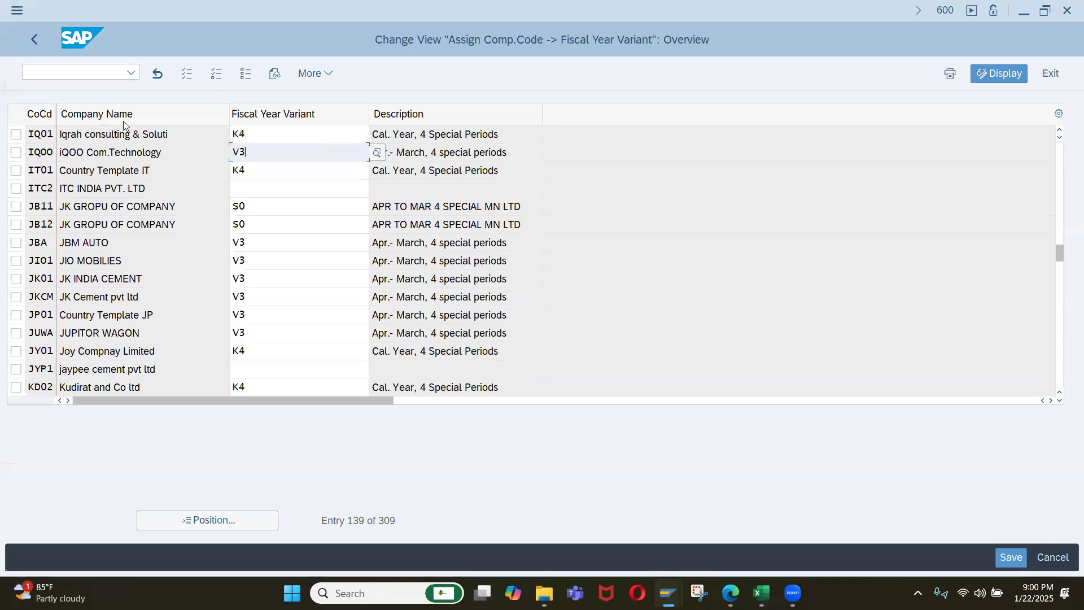
key(alt+Tab)
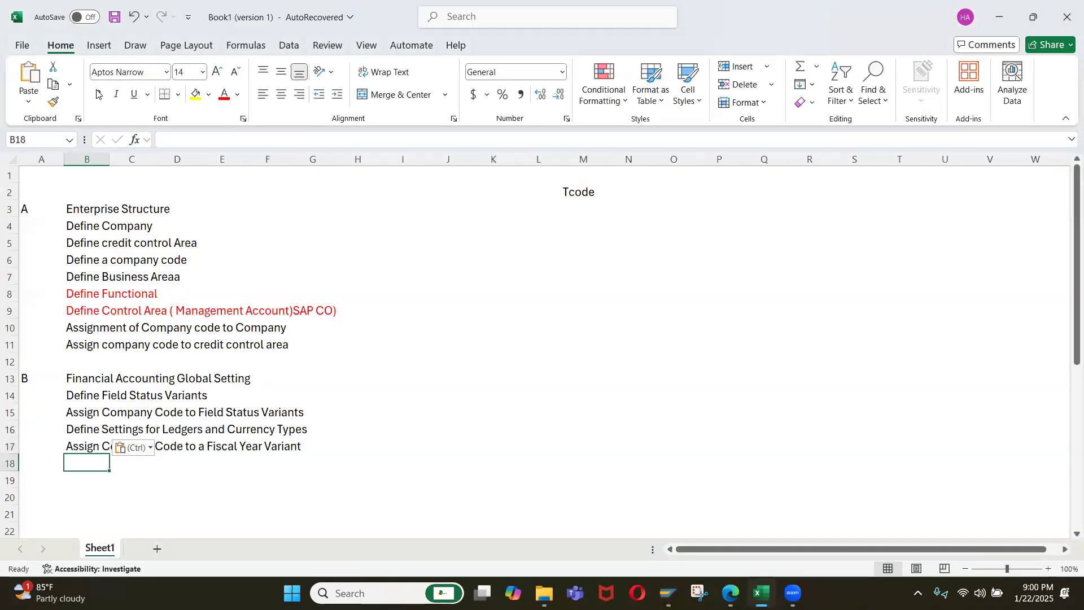
key(alt+Tab)
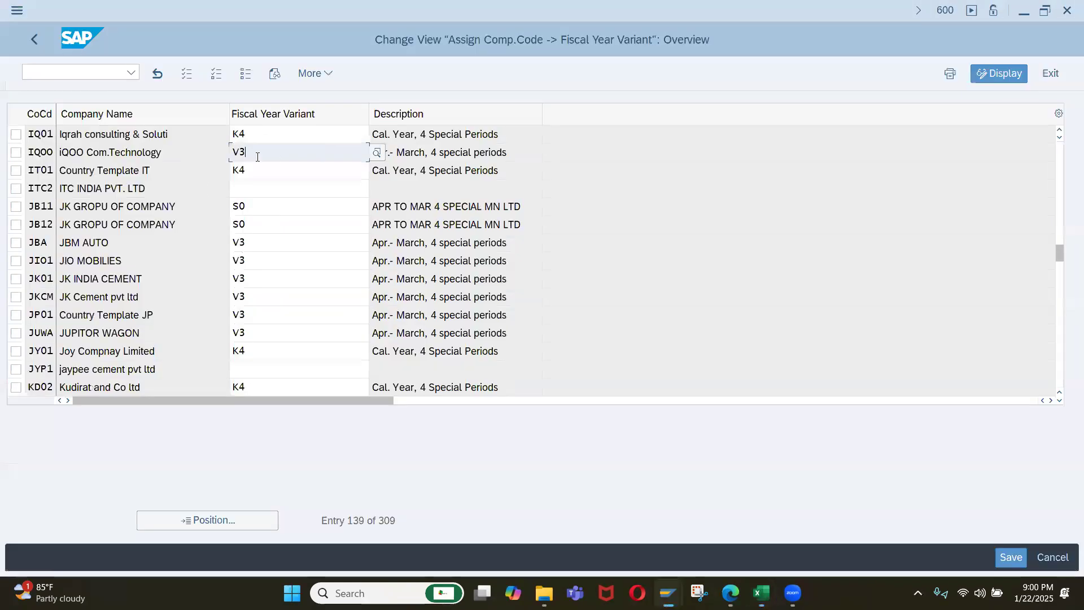
click(42, 43)
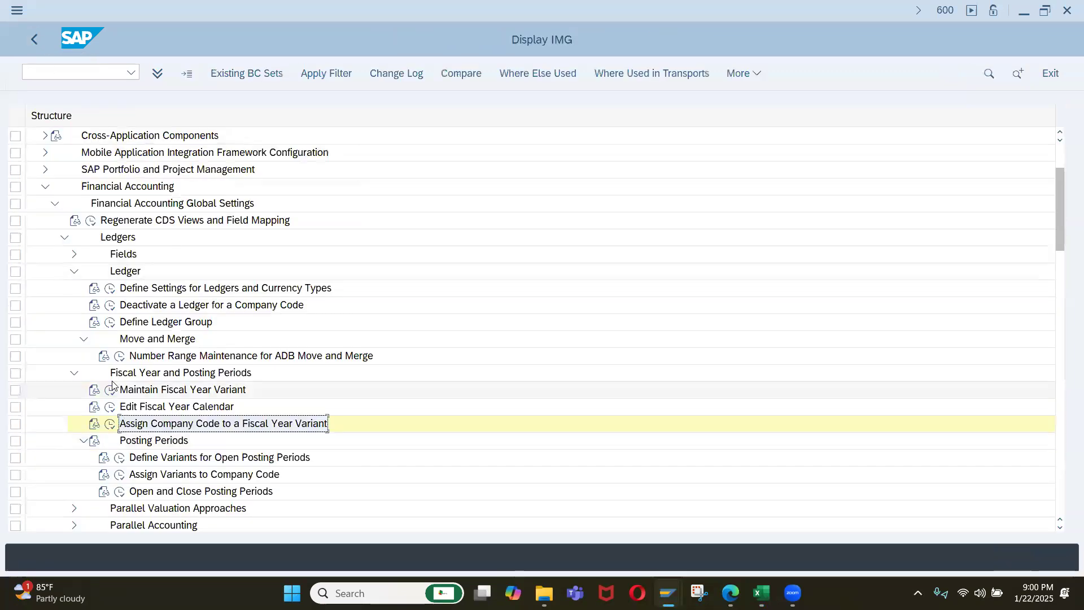
Check company code IQ01's fiscal year variant in leading ledger 0L's company code settings and return to the IMG.
click(111, 289)
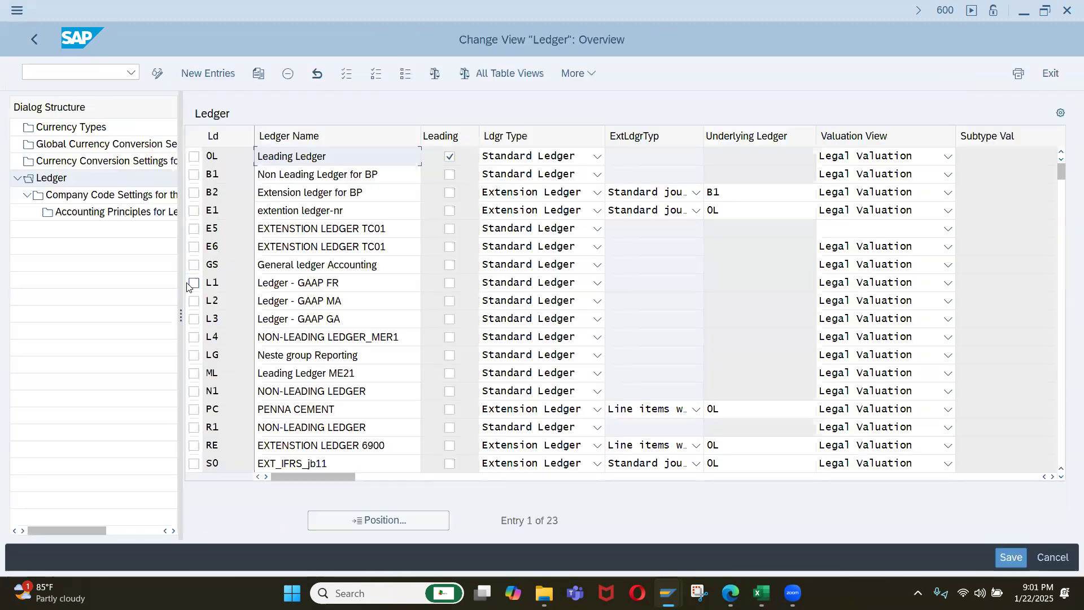
click(193, 156)
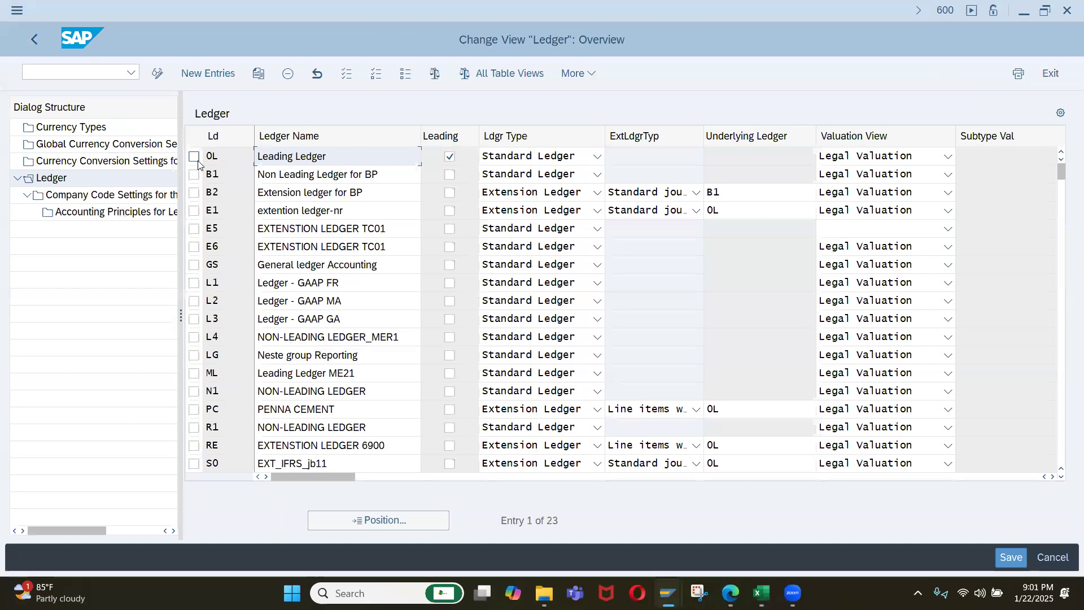
double_click(146, 198)
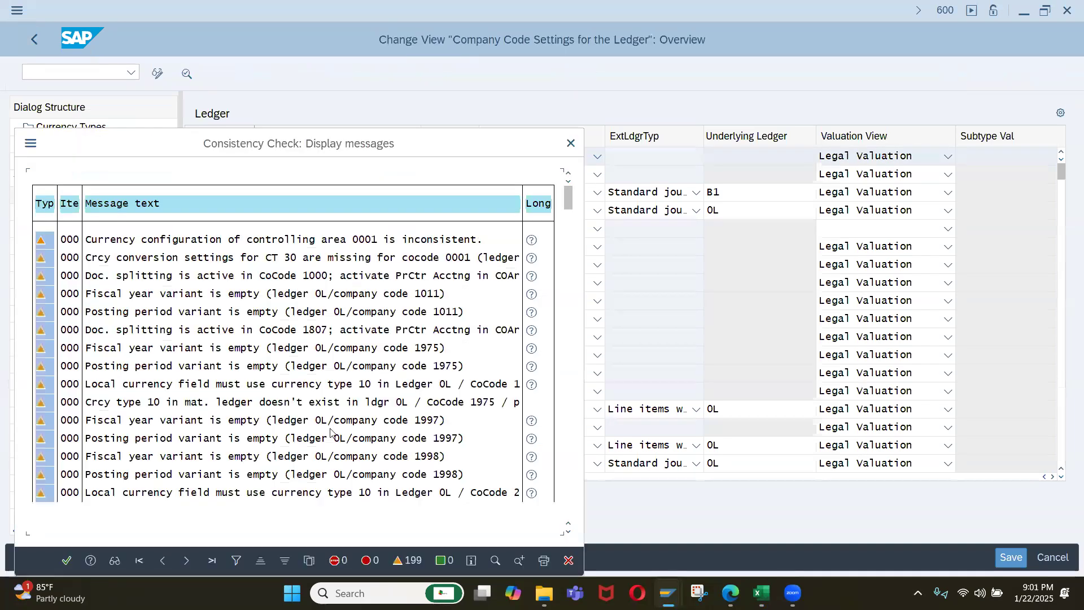
click(67, 560)
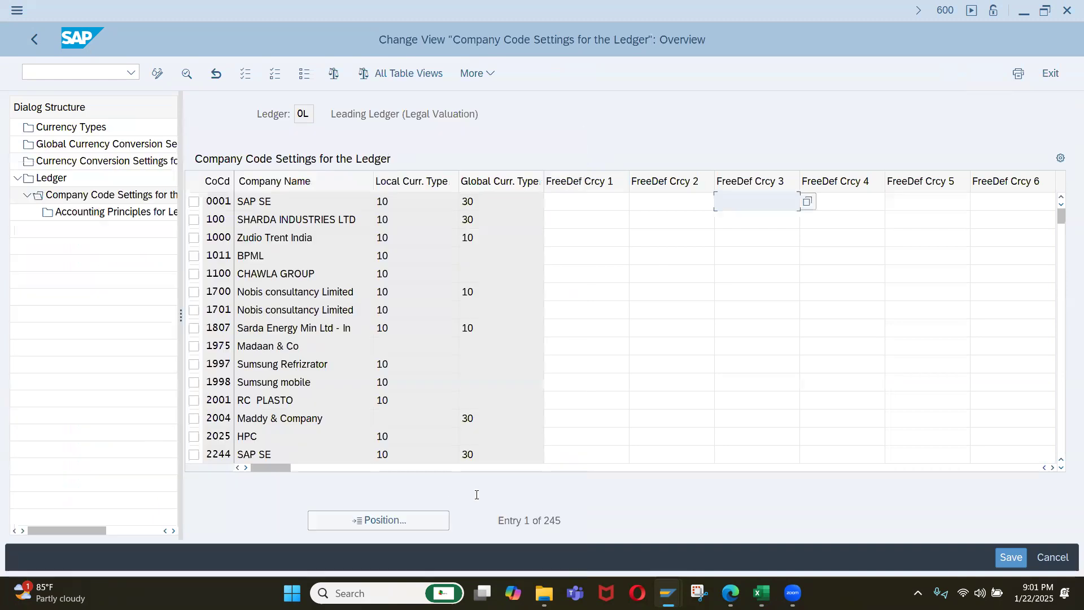
drag(285, 467, 673, 466)
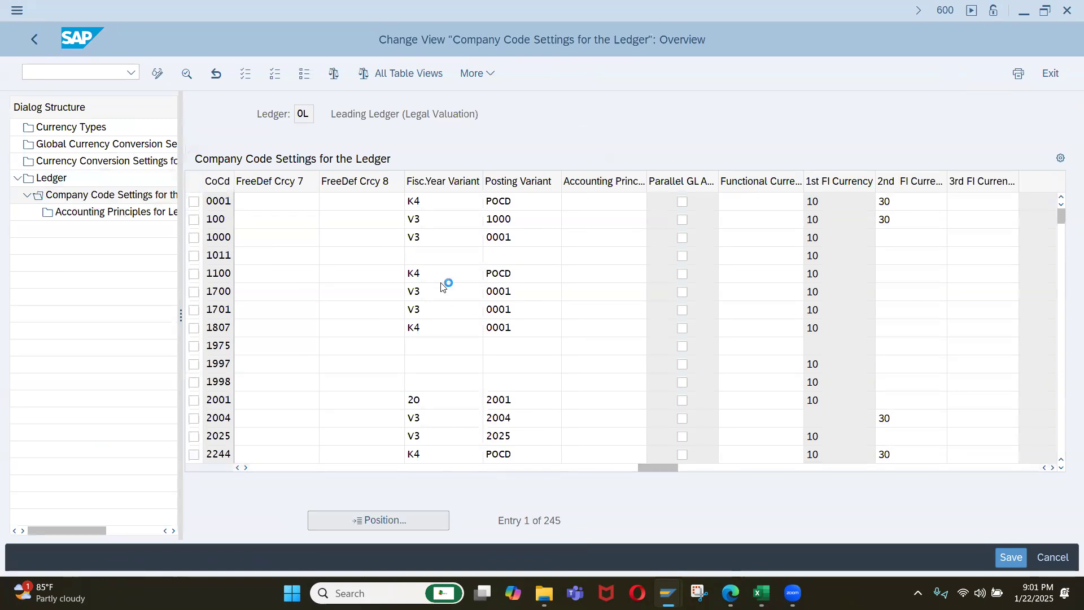
text(iq01)
key(Return)
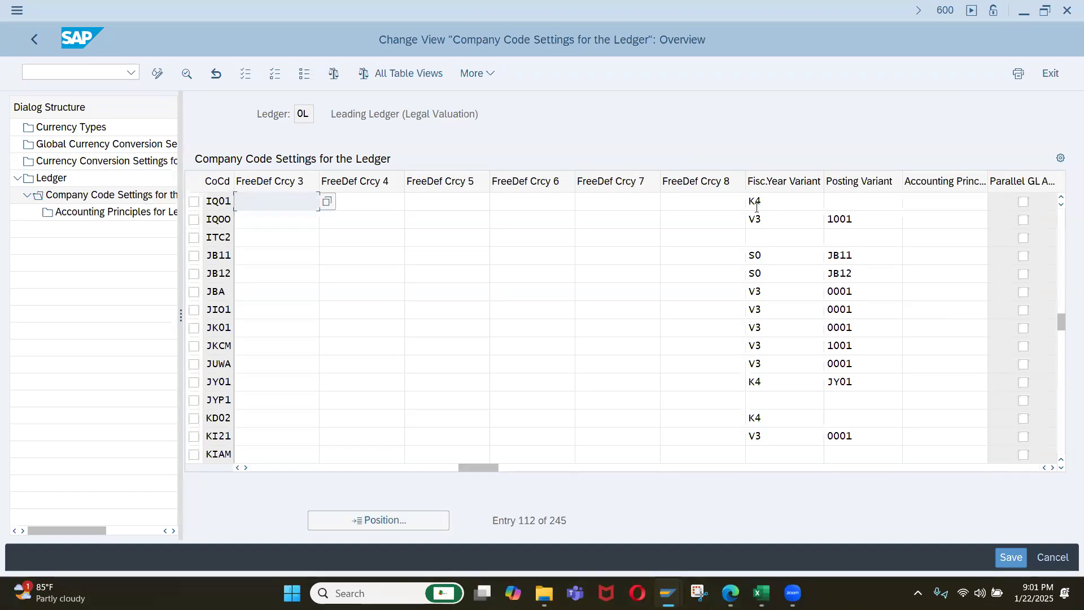
click(35, 38)
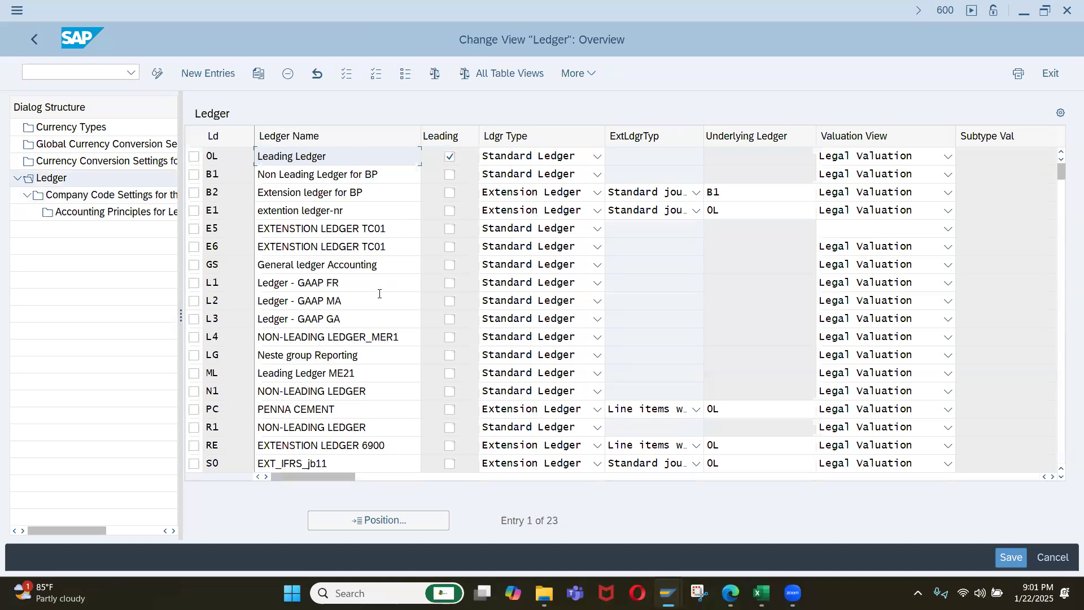
click(30, 39)
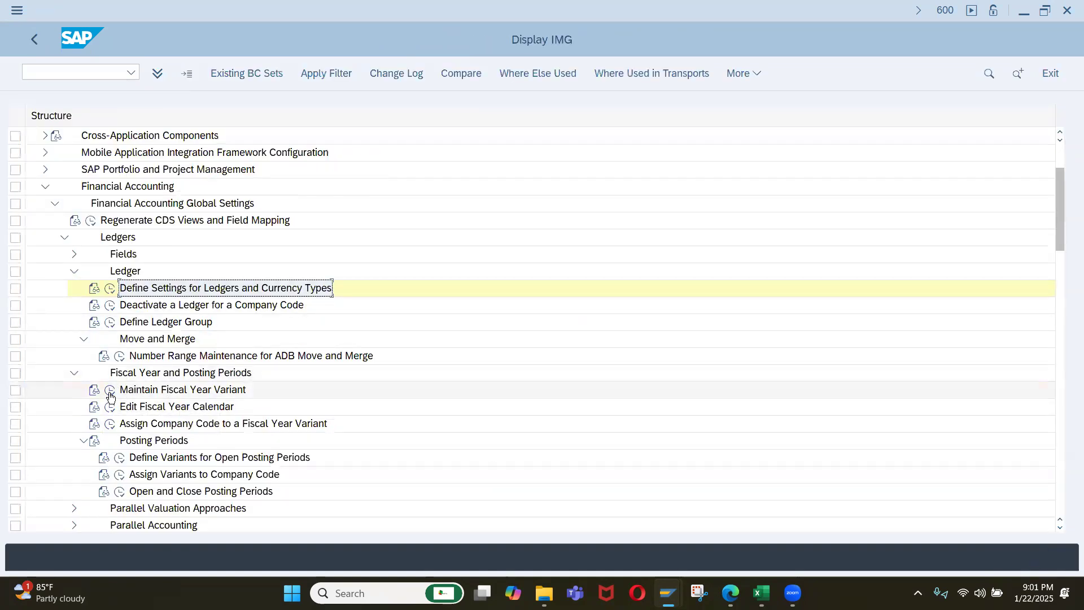
Recheck company code IQ01's entry in Assign Company Code to a Fiscal Year Variant and leave the view.
click(110, 423)
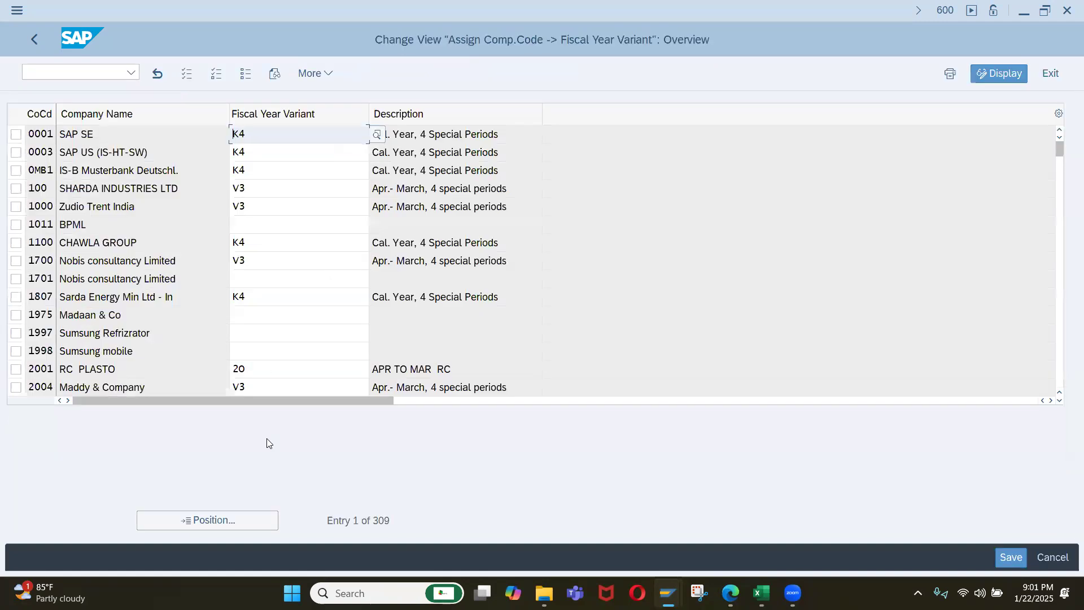
click(251, 514)
text(iq01)
key(Return)
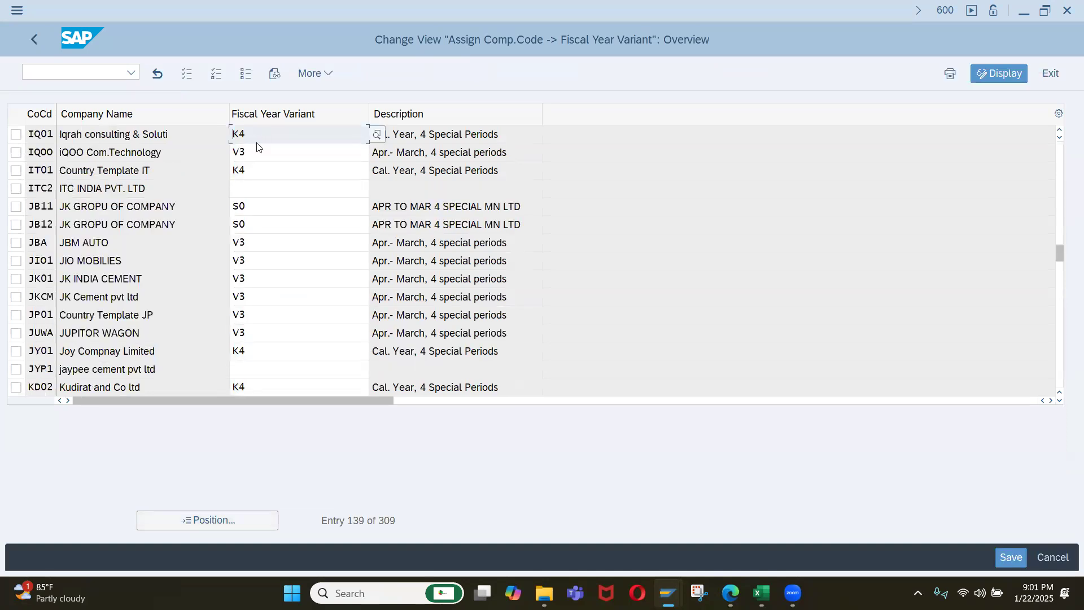
click(35, 40)
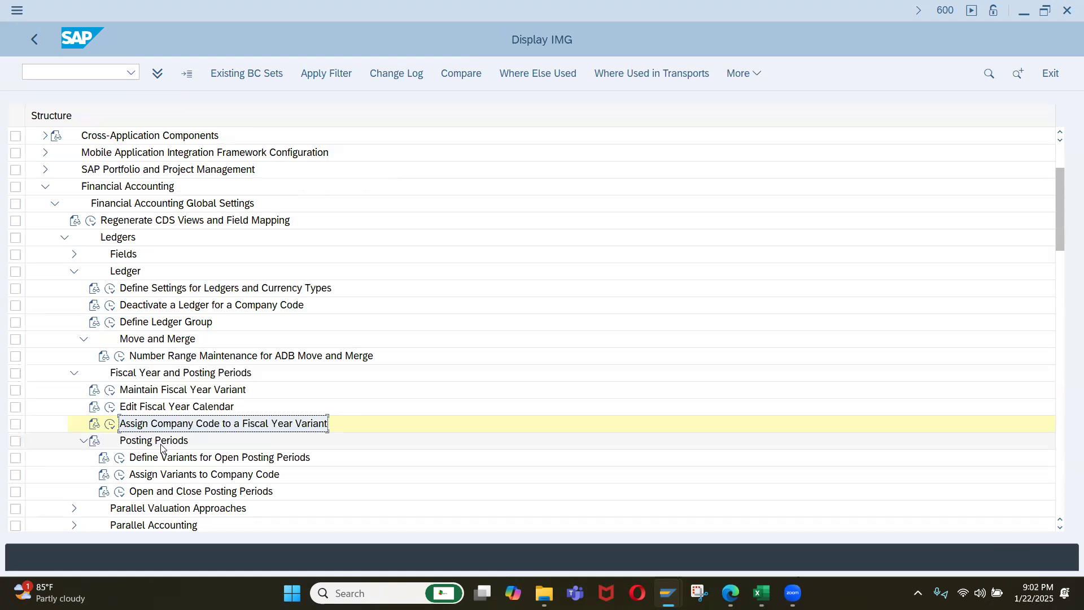
Open Define Variants for Open Posting Periods under Fiscal Year and Posting Periods.
scroll(113, 417, down, 2)
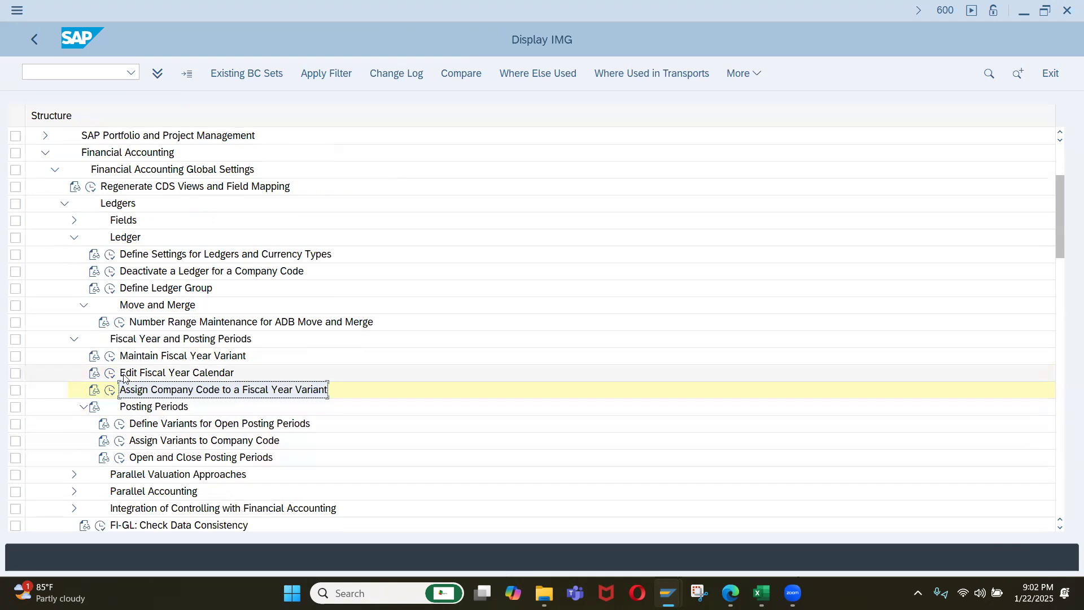
click(74, 339)
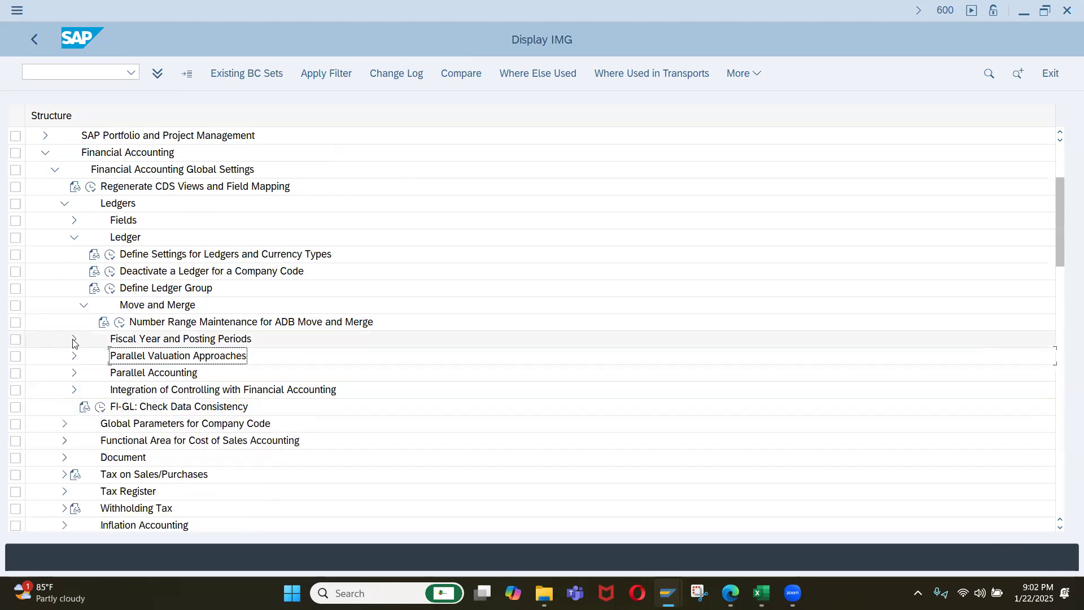
click(74, 340)
scroll(141, 378, down, 3)
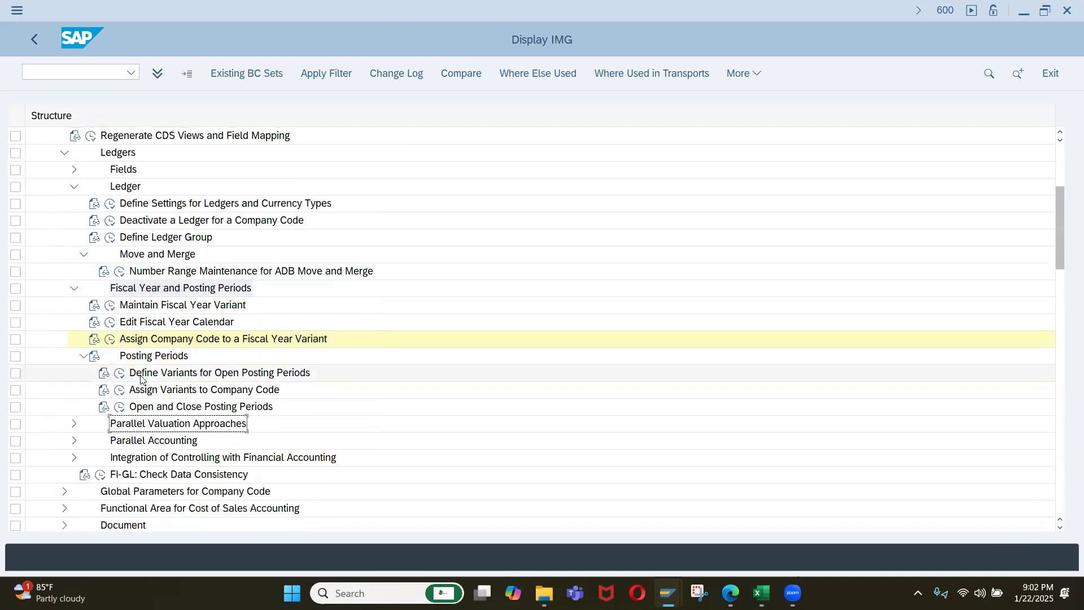
scroll(141, 378, down, 1)
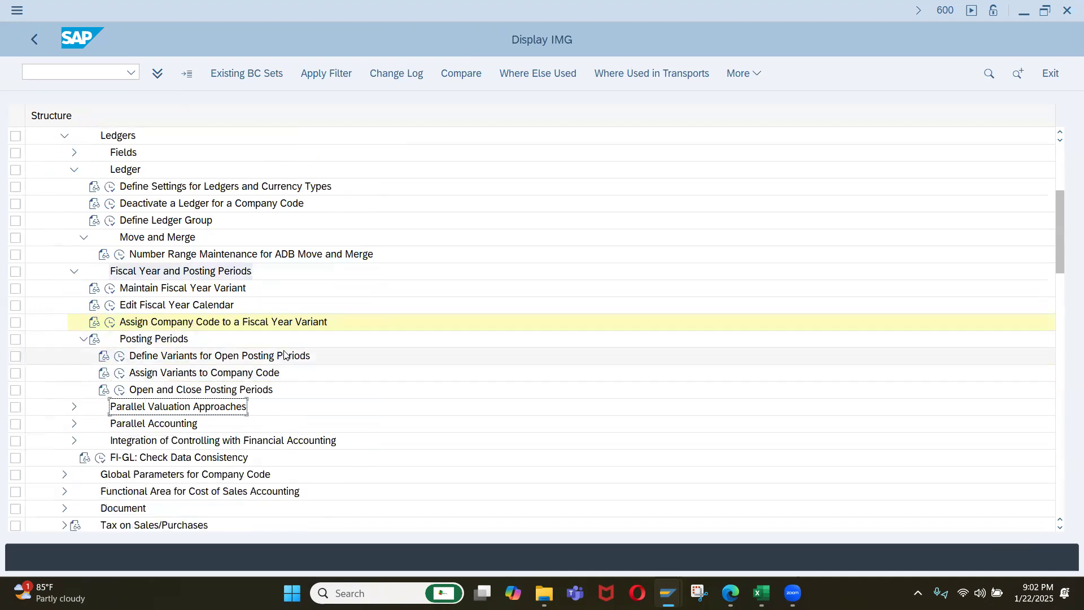
click(120, 356)
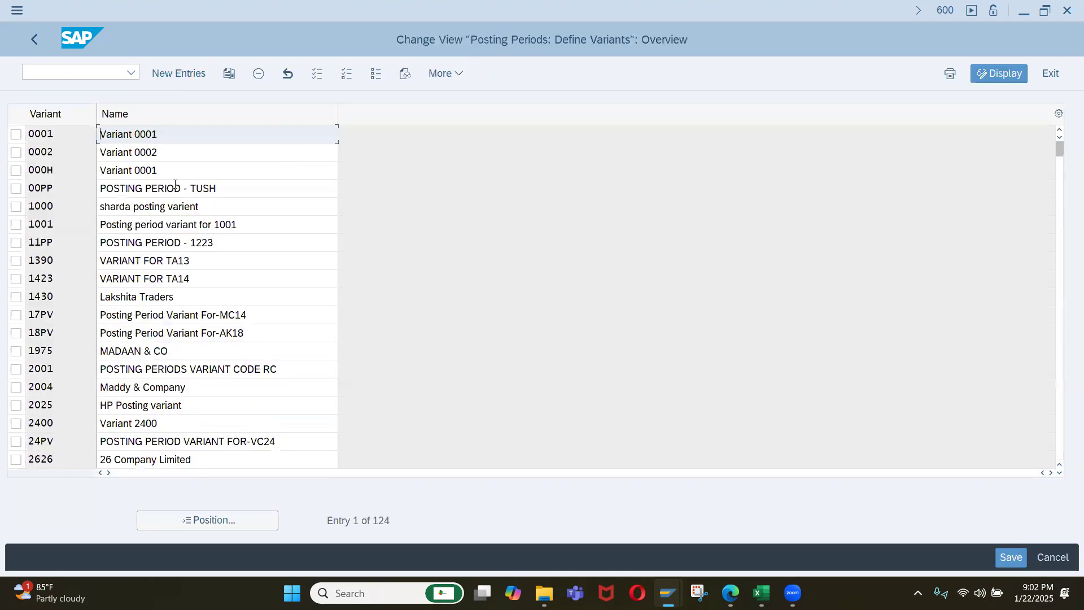
Add a new posting period variant IQ01 with the name "Posting period Variant for Iqrah".
click(188, 73)
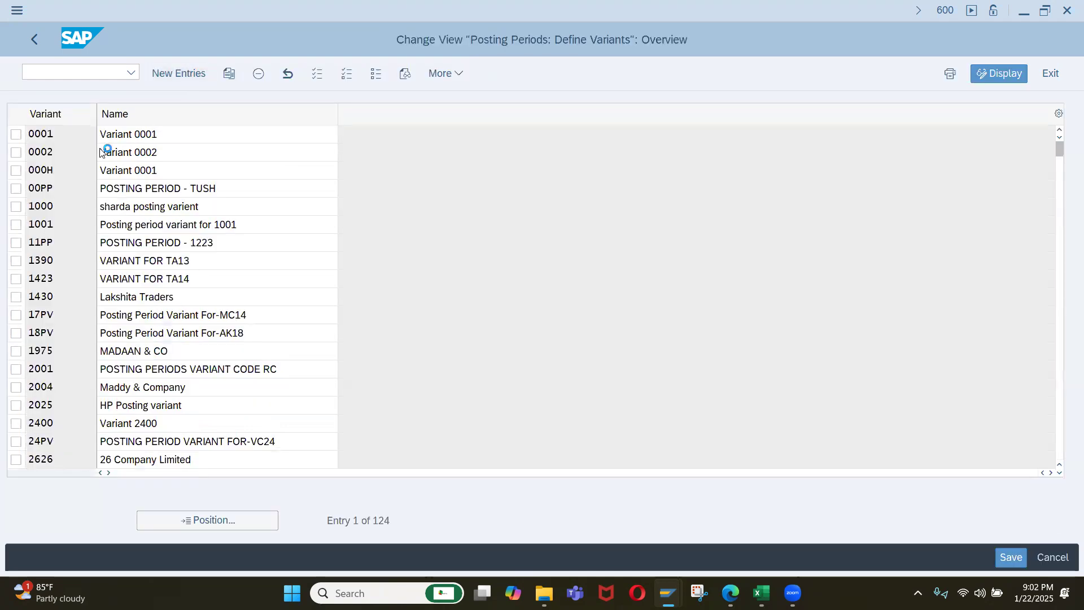
text(Iq01)
key(Tab)
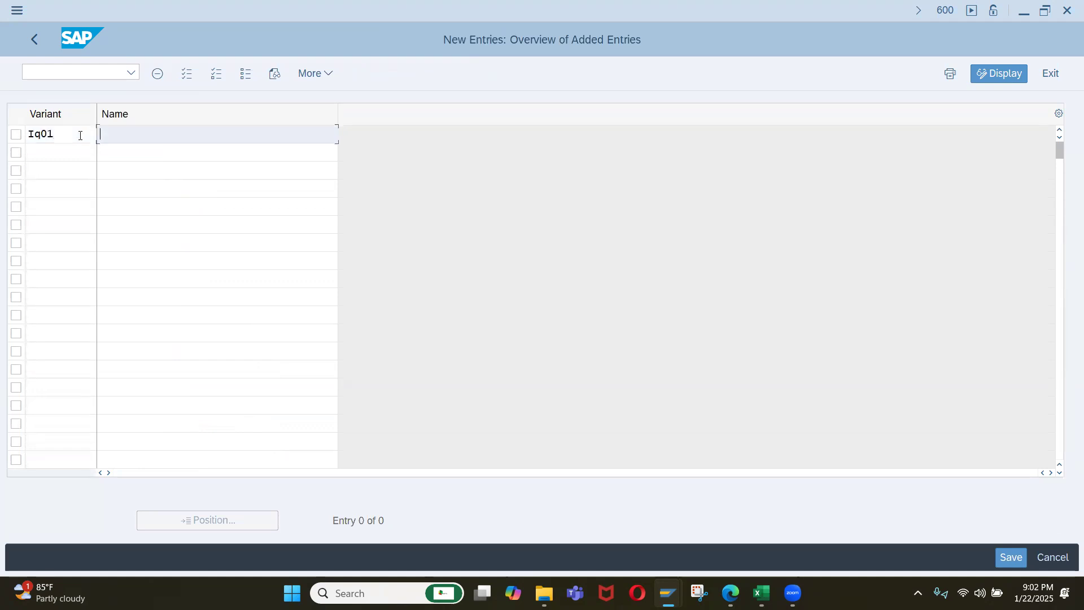
key(Down)
key(Return)
key(BackSpace)
key(BackSpace)
key(BackSpace)
key(BackSpace)
key(BackSpace)
key(BackSpace)
key(BackSpace)
key(BackSpace)
key(BackSpace)
key(BackSpace)
key(BackSpace)
key(BackSpace)
key(BackSpace)
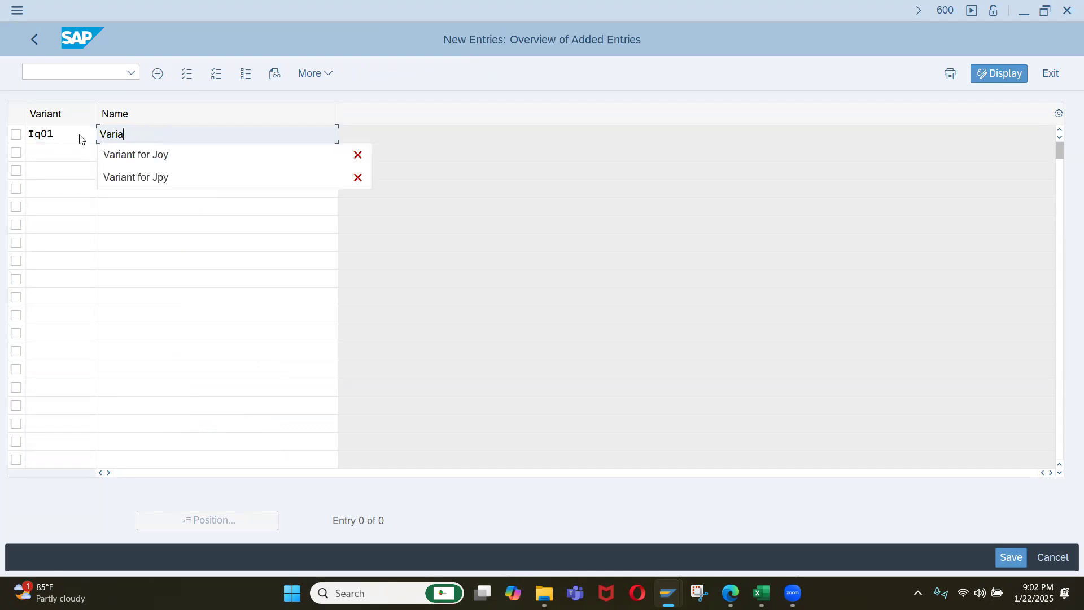
text(Psoting)
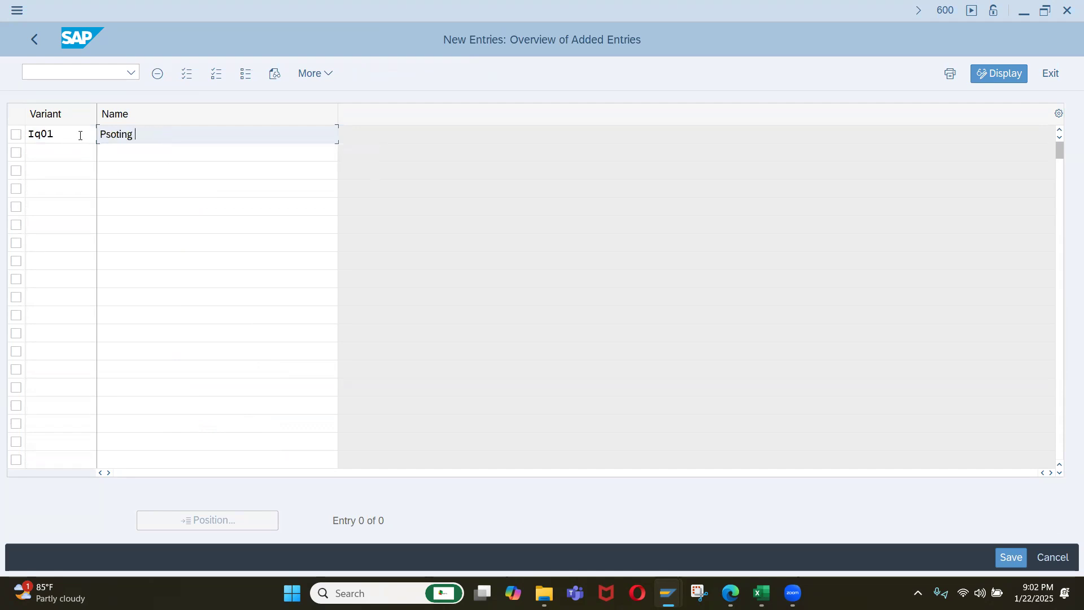
key(BackSpace)
key(BackSpace)
key(BackSpace)
key(BackSpace)
key(BackSpace)
key(BackSpace)
key(BackSpace)
text(ostin)
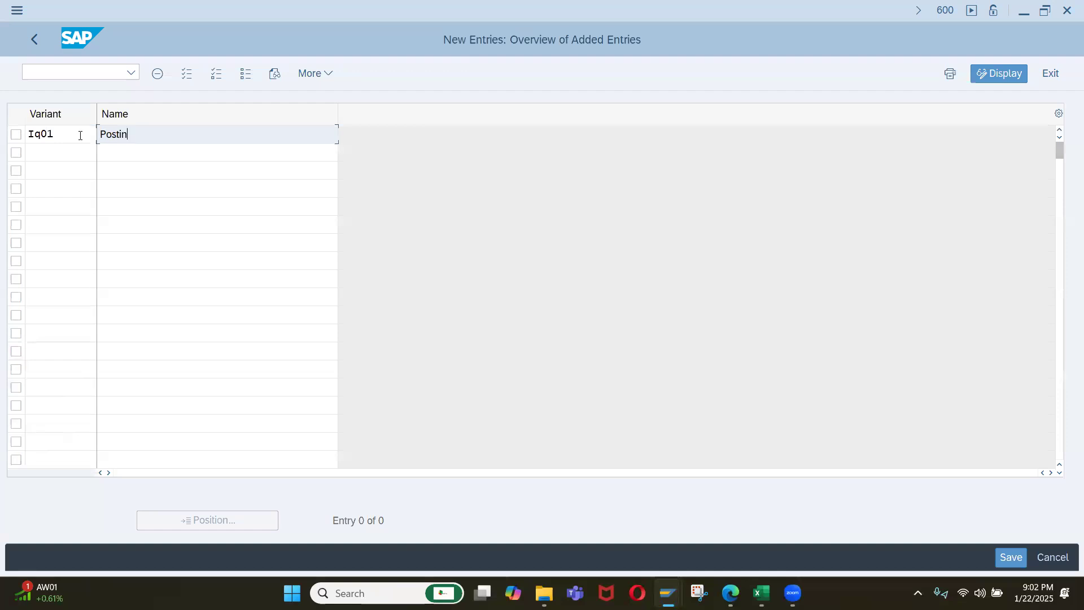
text(g period Variant for Iqrah)
Save the new posting period variant and return to the IMG.
key(Return)
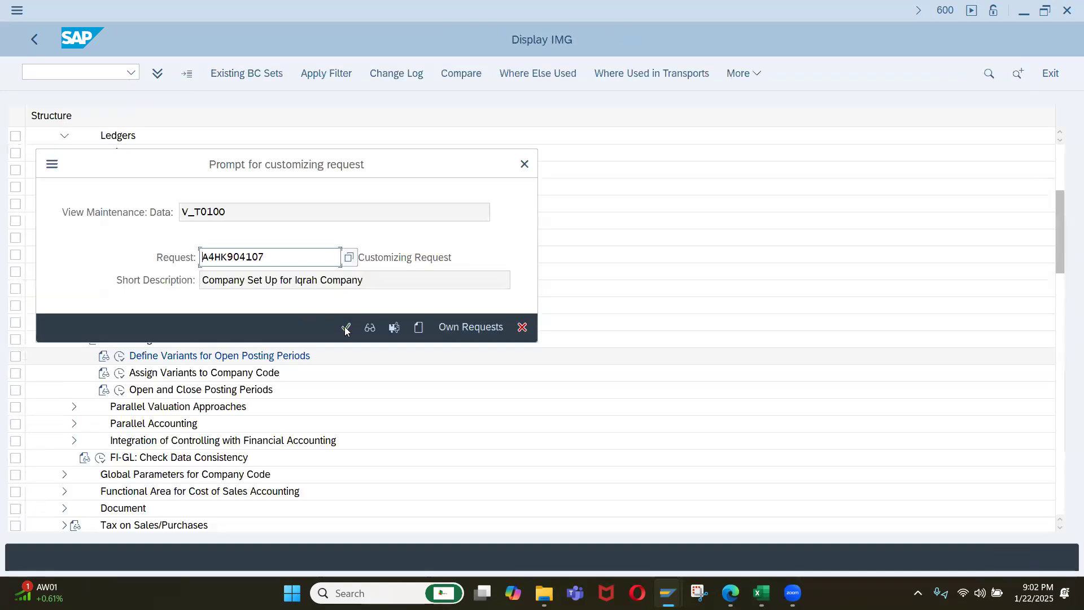
click(345, 329)
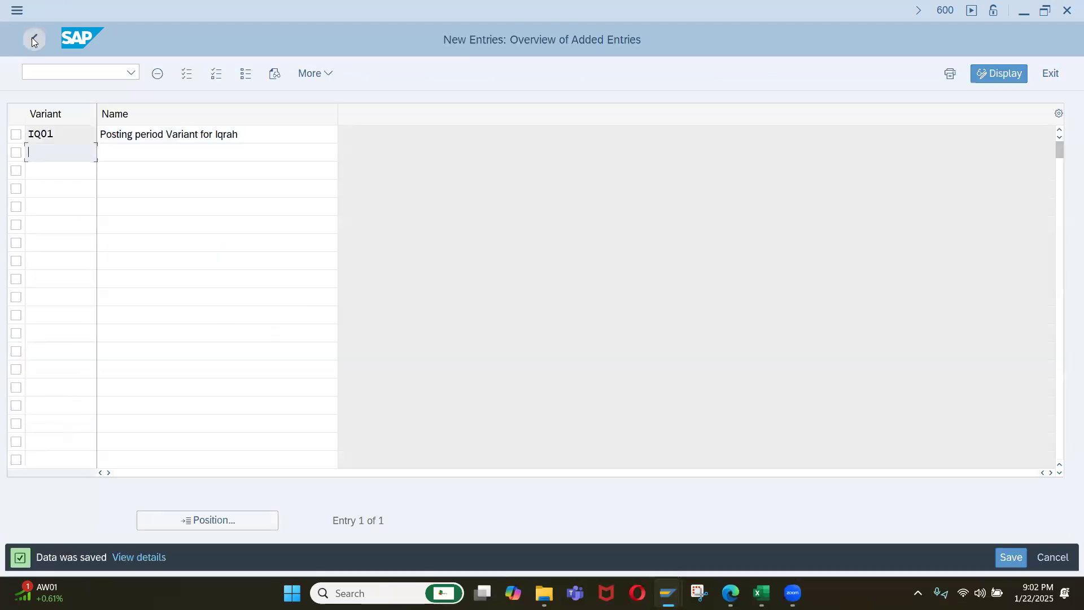
click(32, 37)
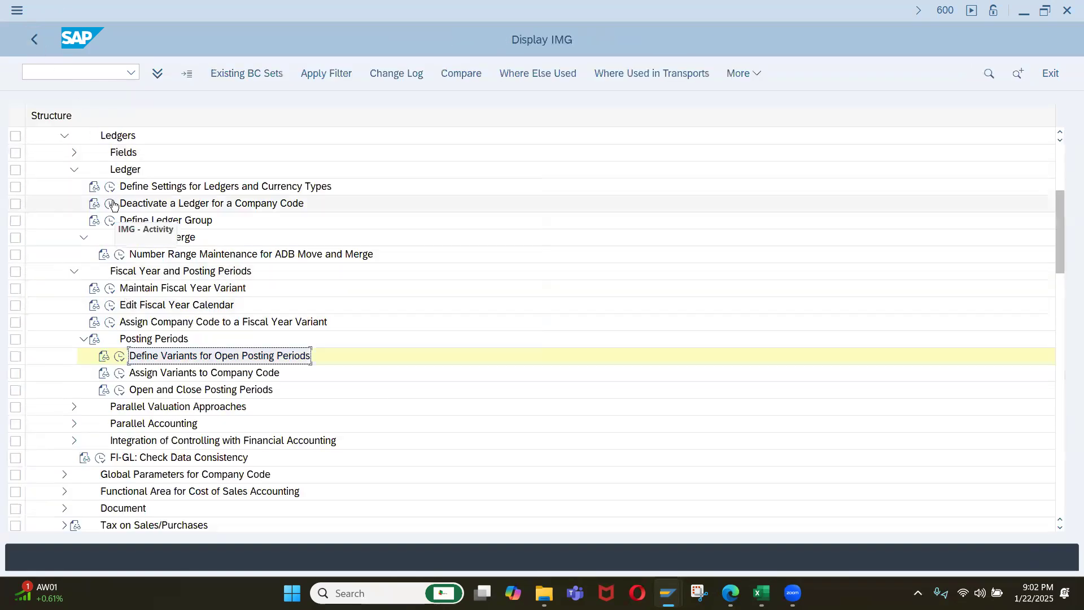
Check company code IQ01's posting variant in leading ledger 0L's company code settings and return to the IMG.
click(110, 187)
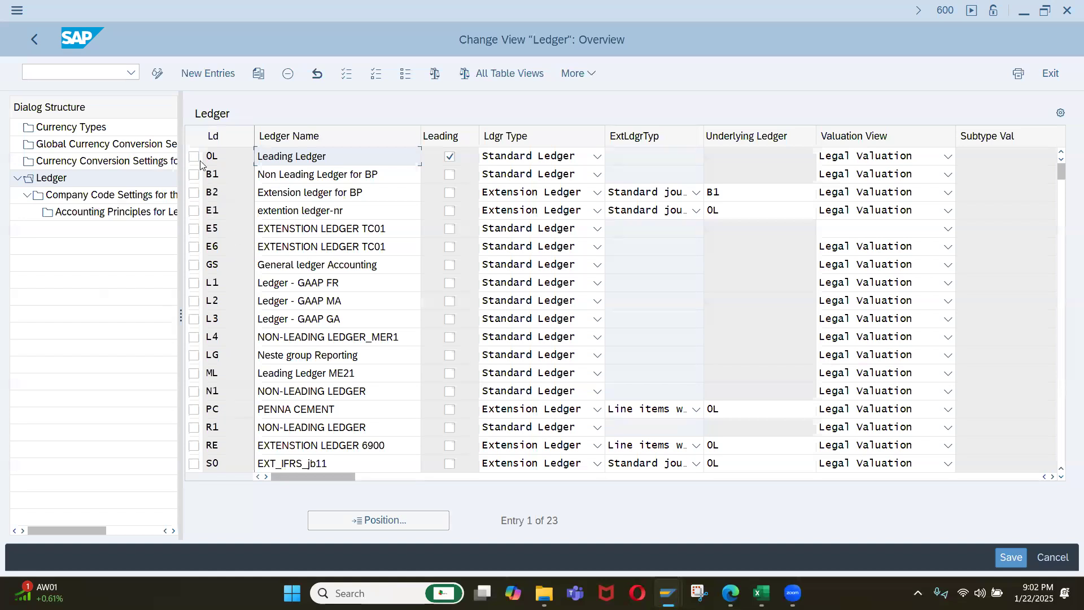
click(195, 157)
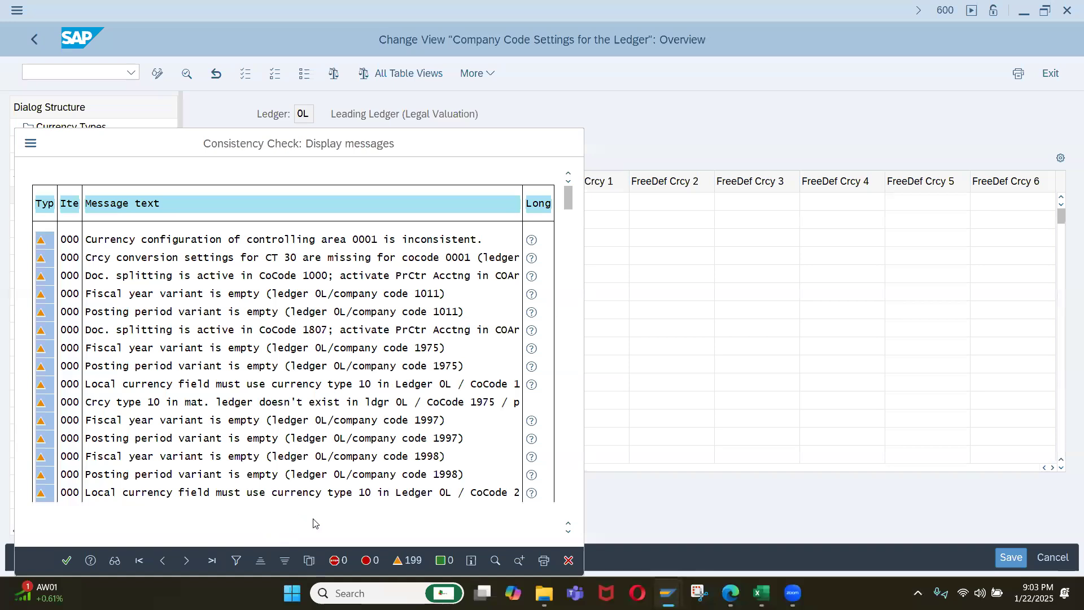
key(Return)
click(315, 520)
text(iq01)
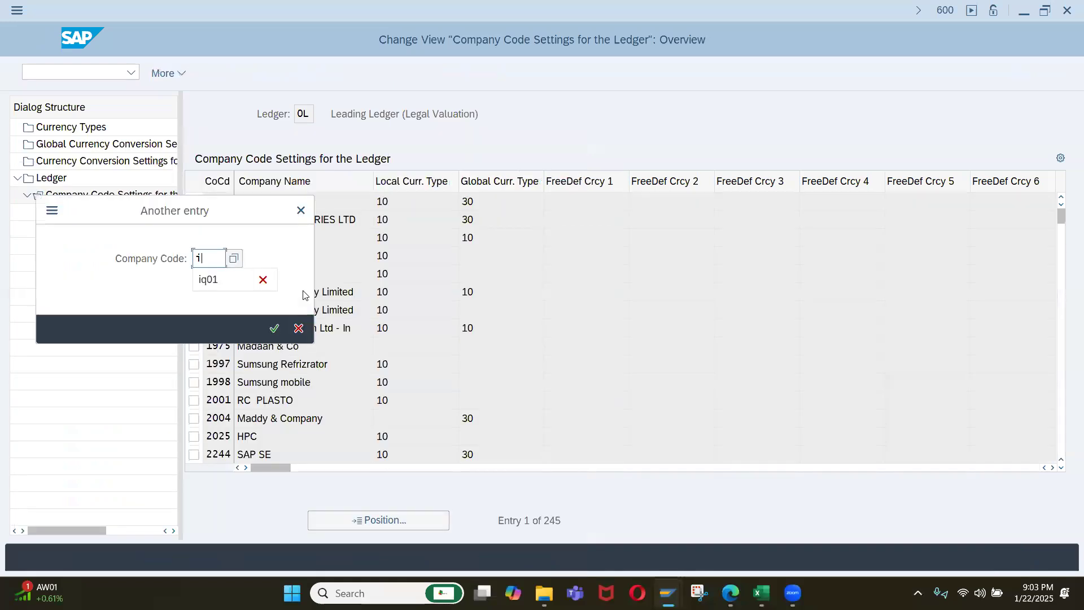
key(Return)
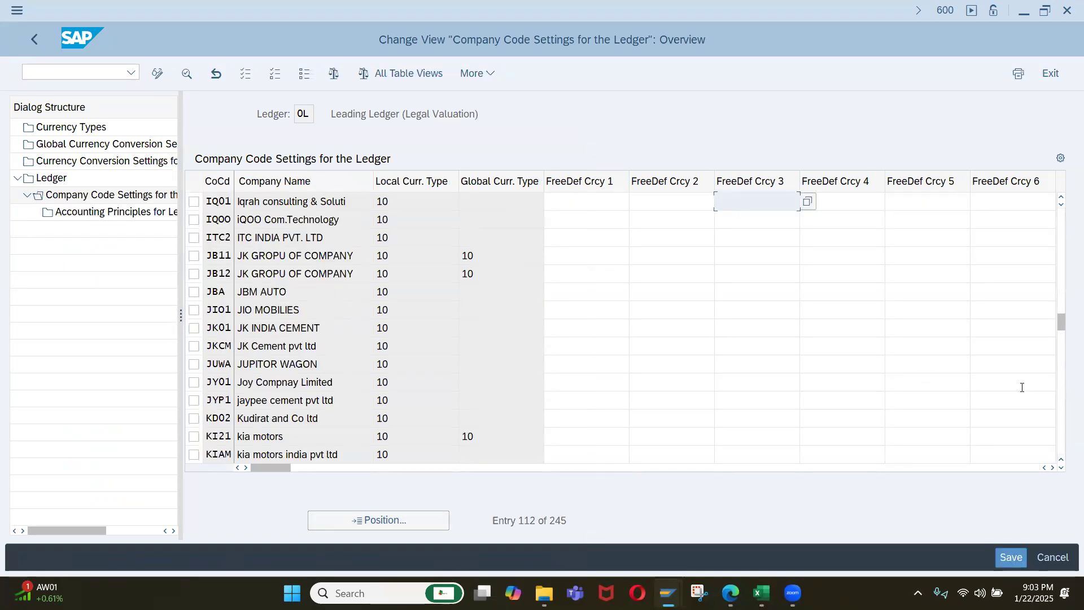
click(1053, 468)
click(1052, 468)
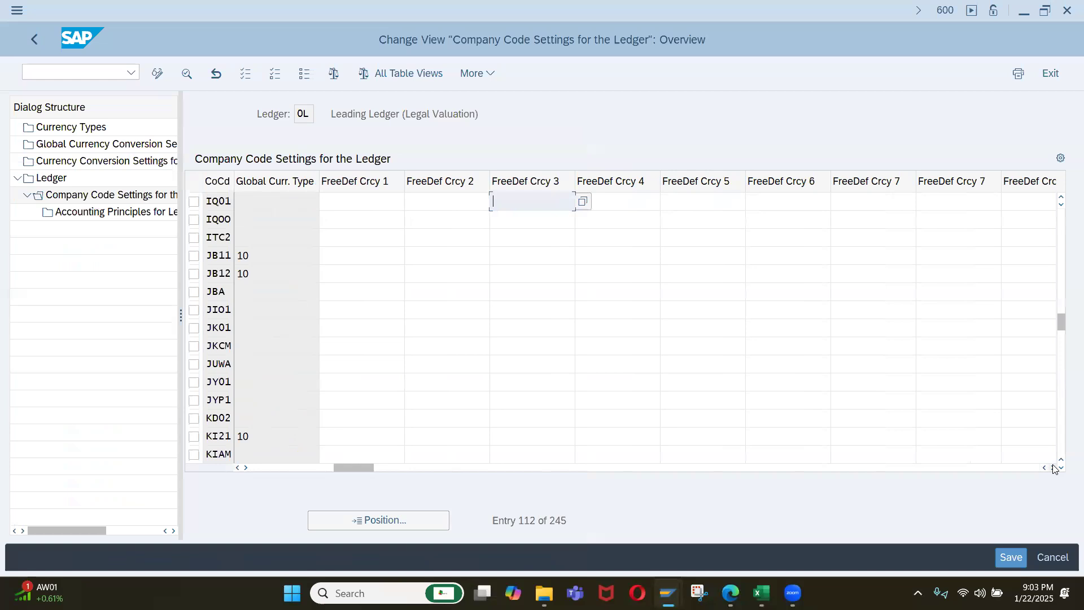
click(1053, 467)
click(1053, 468)
click(1053, 467)
click(1052, 468)
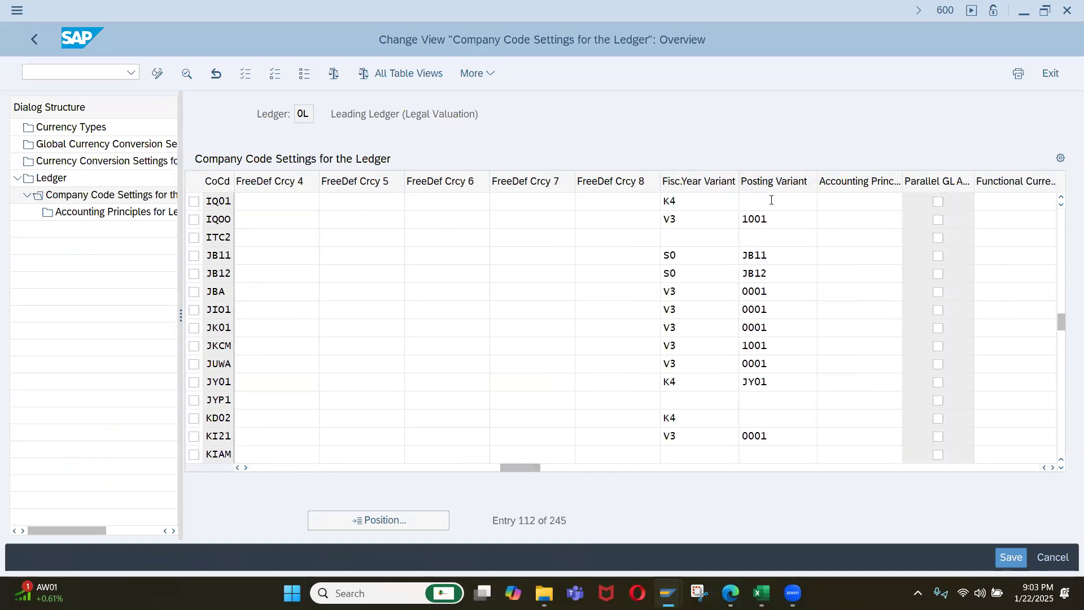
click(34, 41)
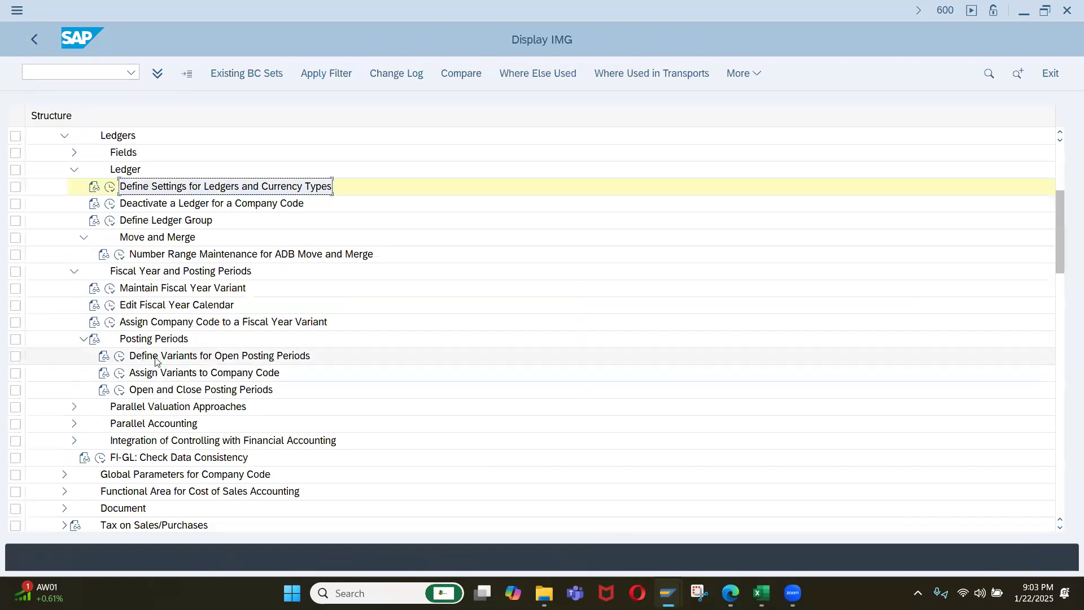
In Assign Variants to Company Code, locate company code IQ01 and assign it posting period variant IQ01.
click(120, 373)
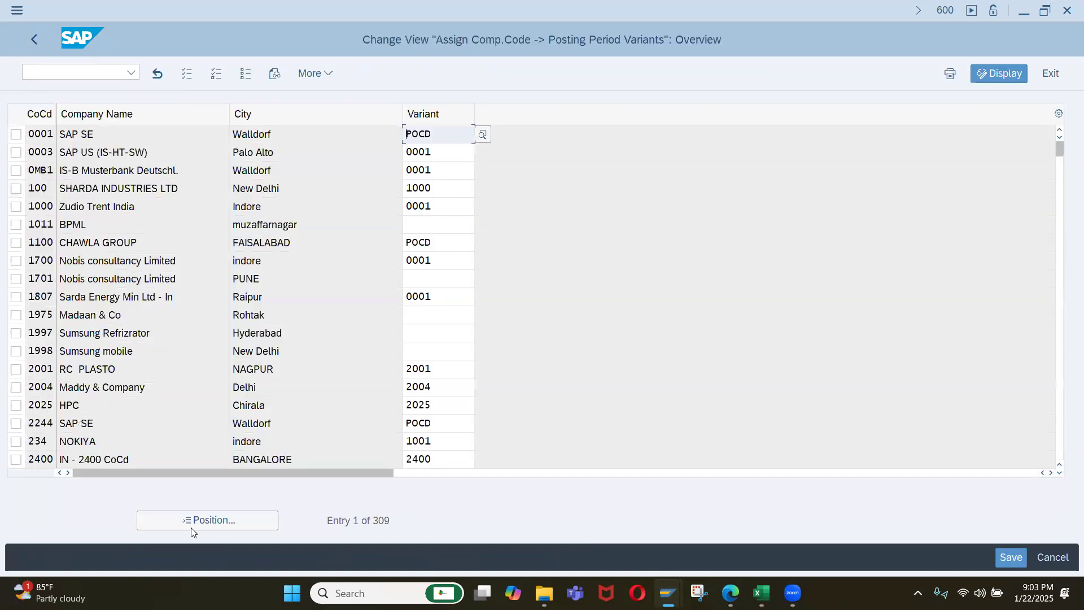
click(194, 524)
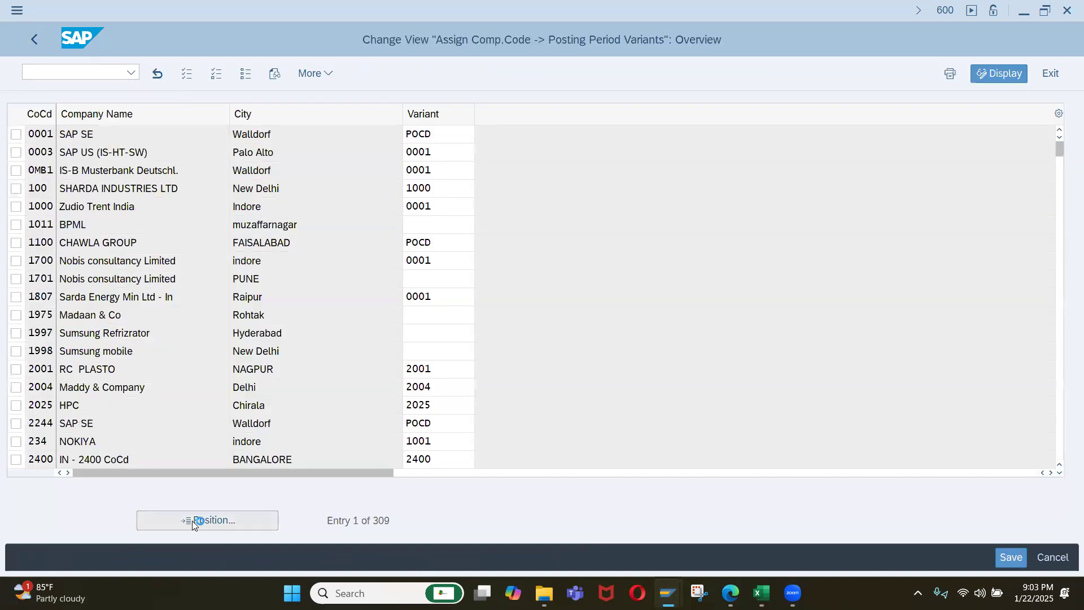
text(iq01)
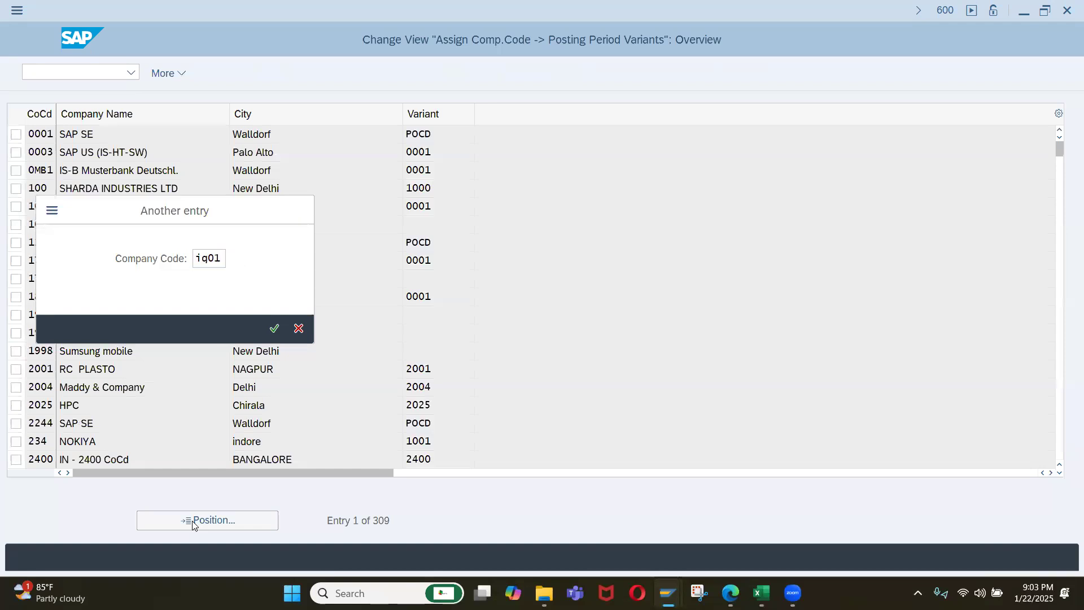
key(Return)
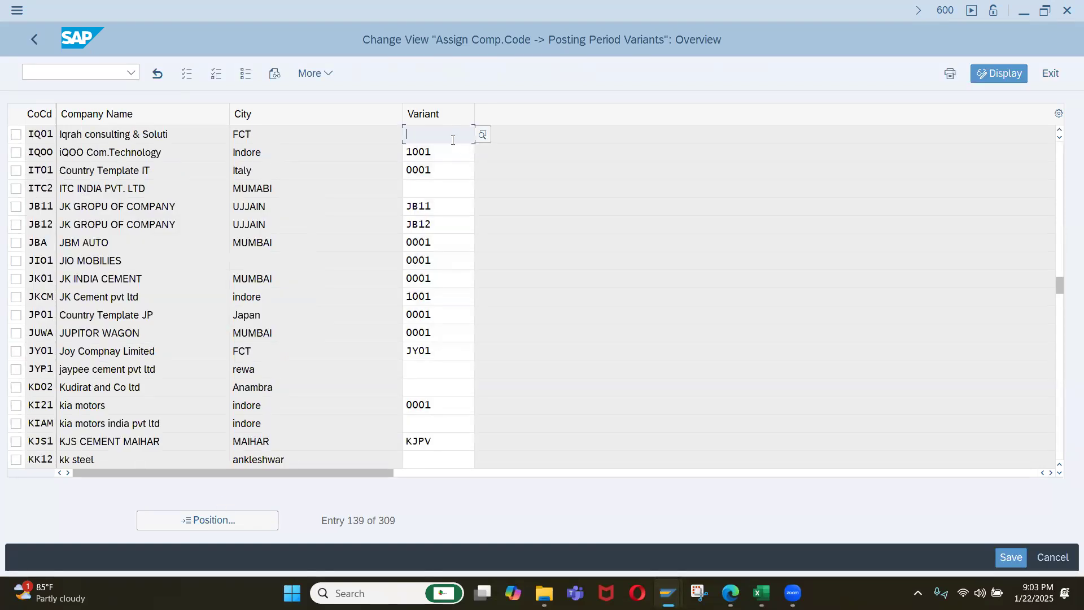
text(iq01)
key(Return)
Save the variant assignment under the Company Set Up for Iqrah Company customizing request and return to the IMG.
key(ctrl+s)
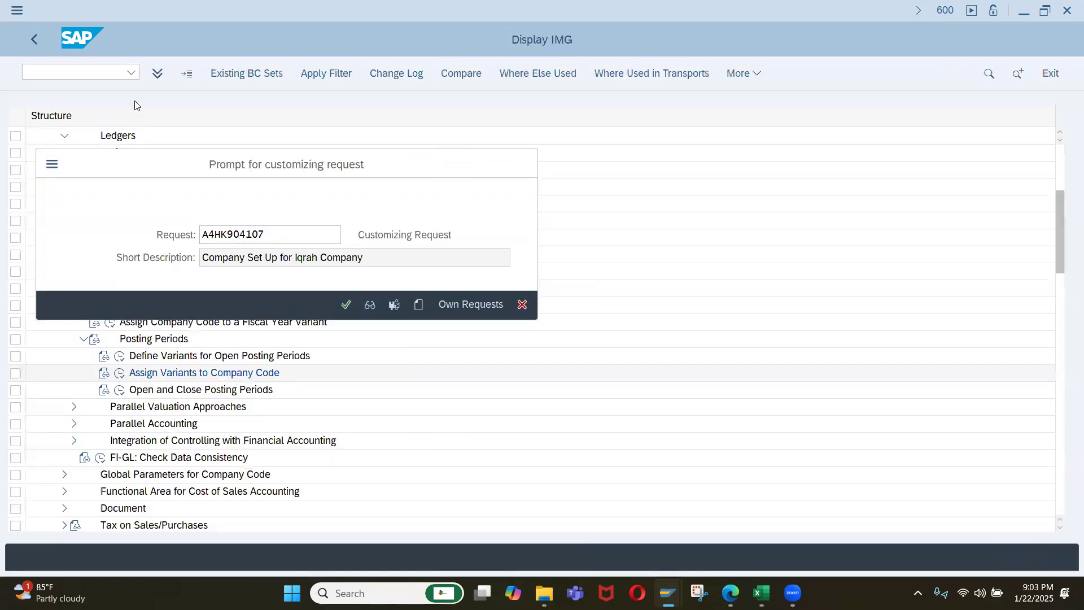
key(Return)
click(33, 41)
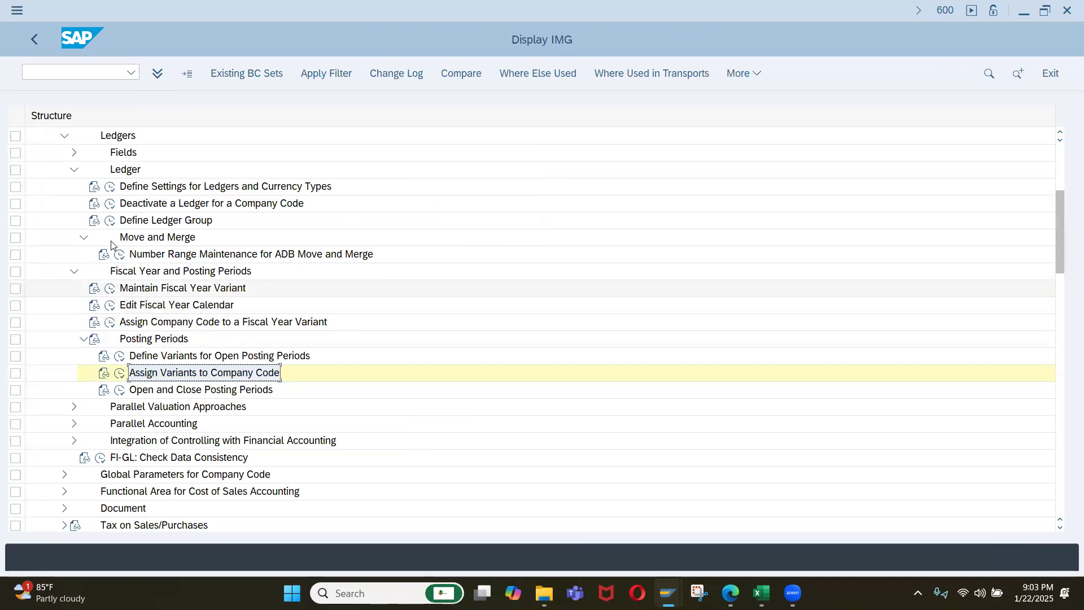
Recheck the posting variant of company code IQ01 in leading ledger 0L's settings and go back to the IMG.
click(109, 188)
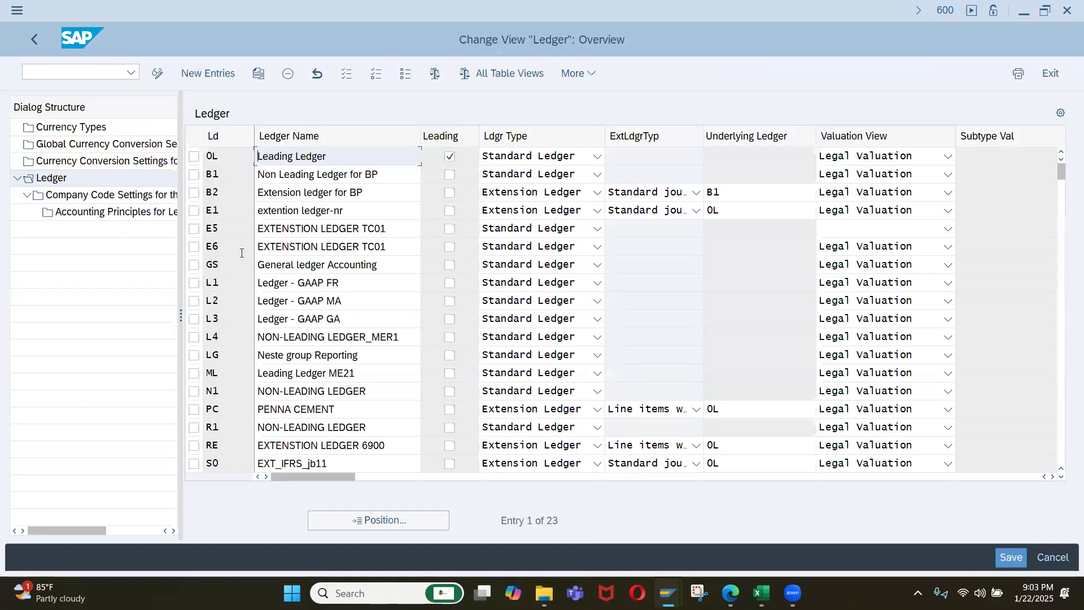
click(194, 157)
click(144, 195)
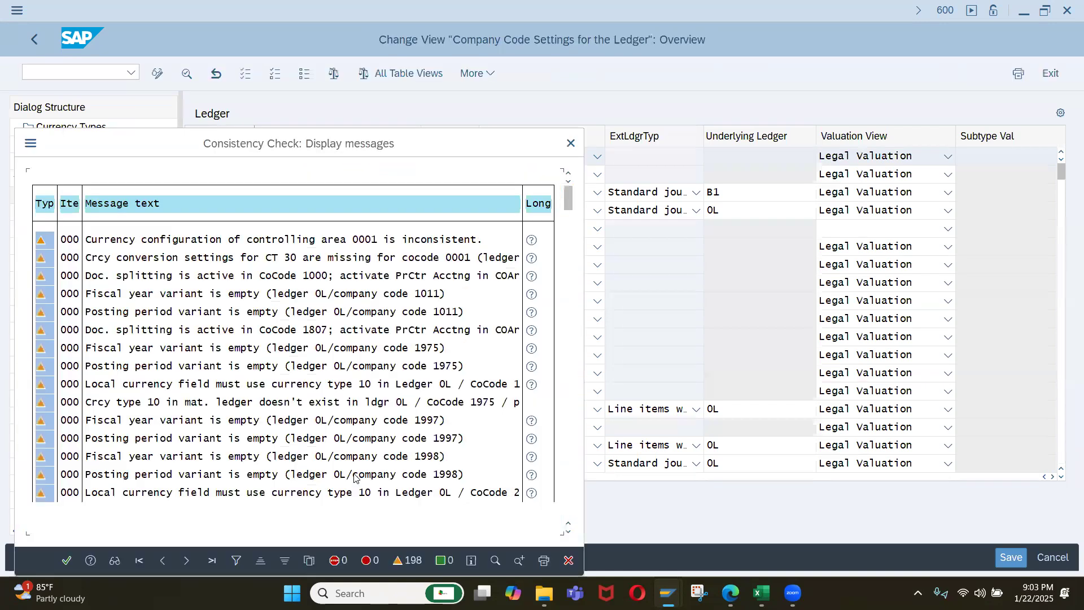
click(67, 561)
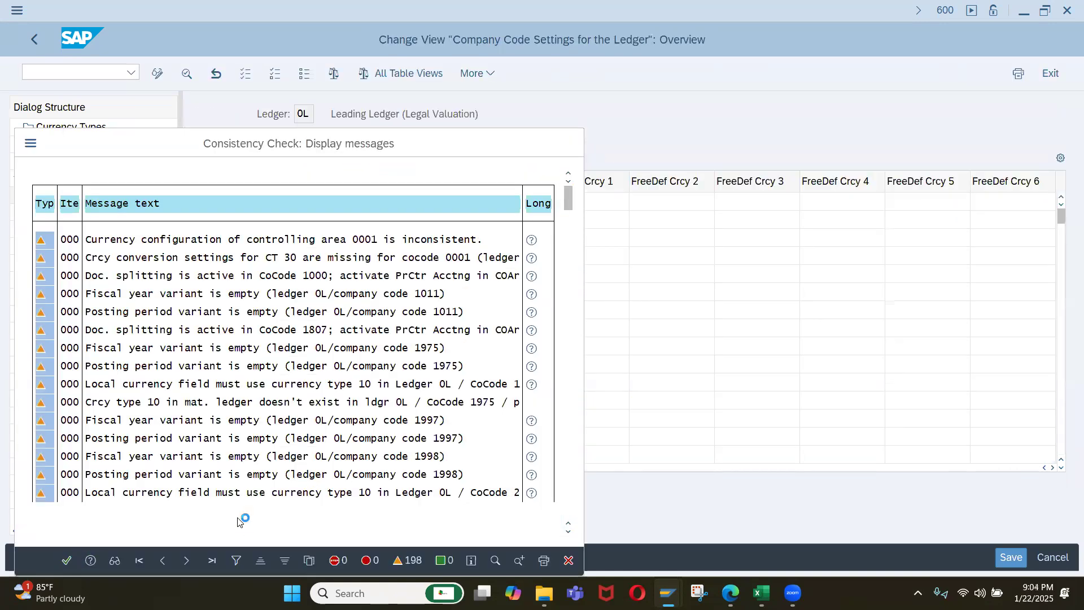
drag(280, 467, 649, 498)
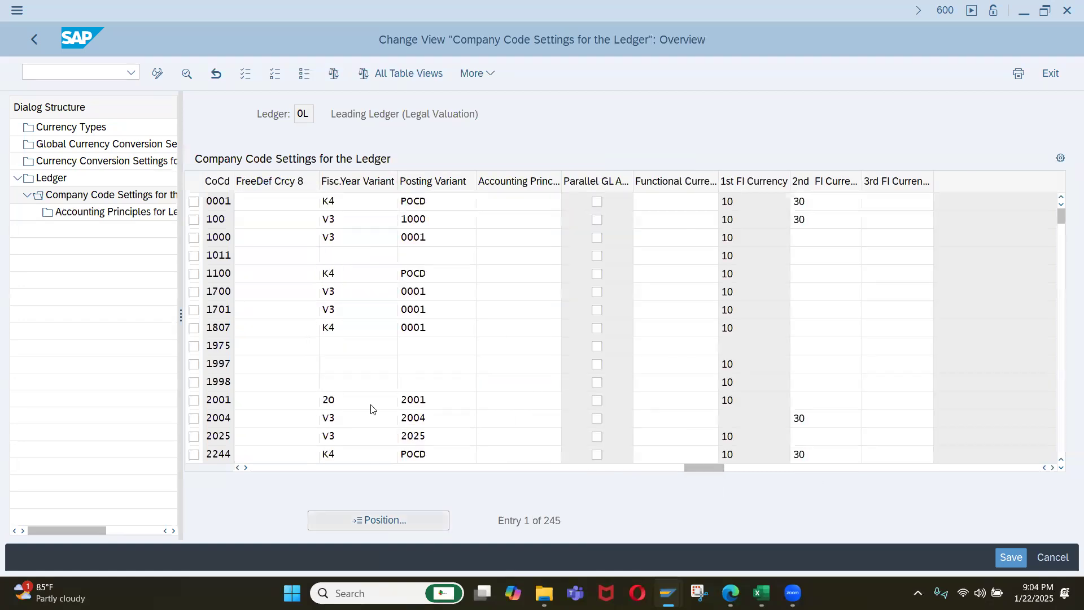
text(iq01)
key(Return)
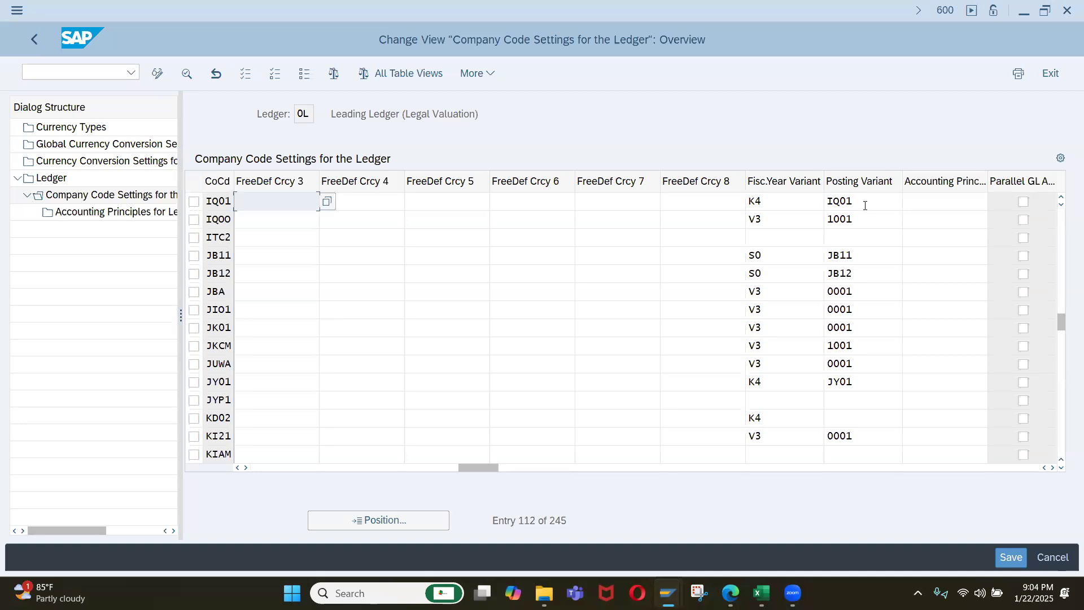
click(34, 41)
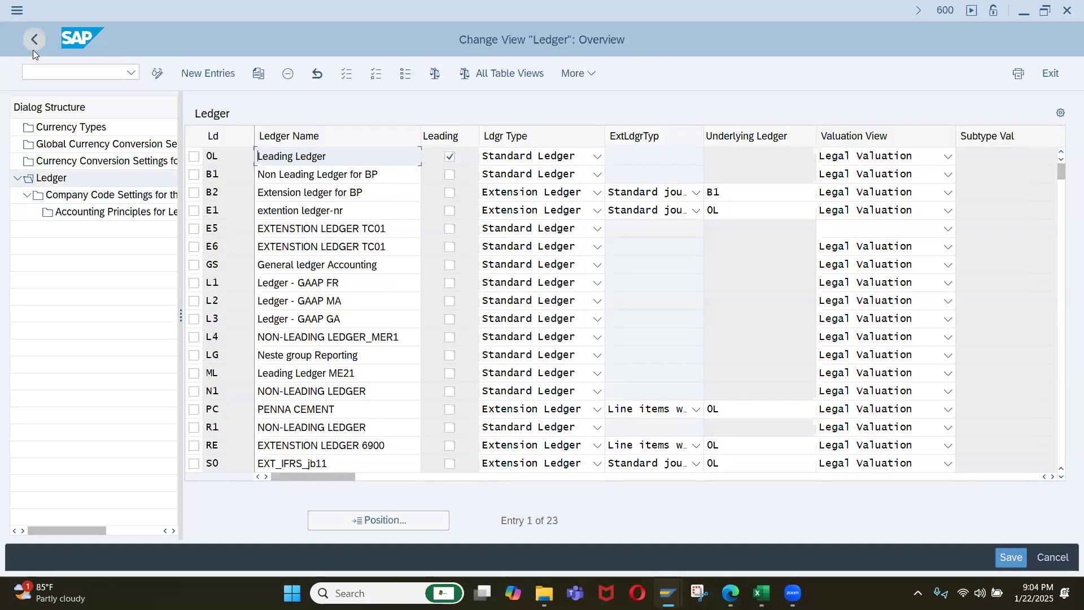
click(33, 39)
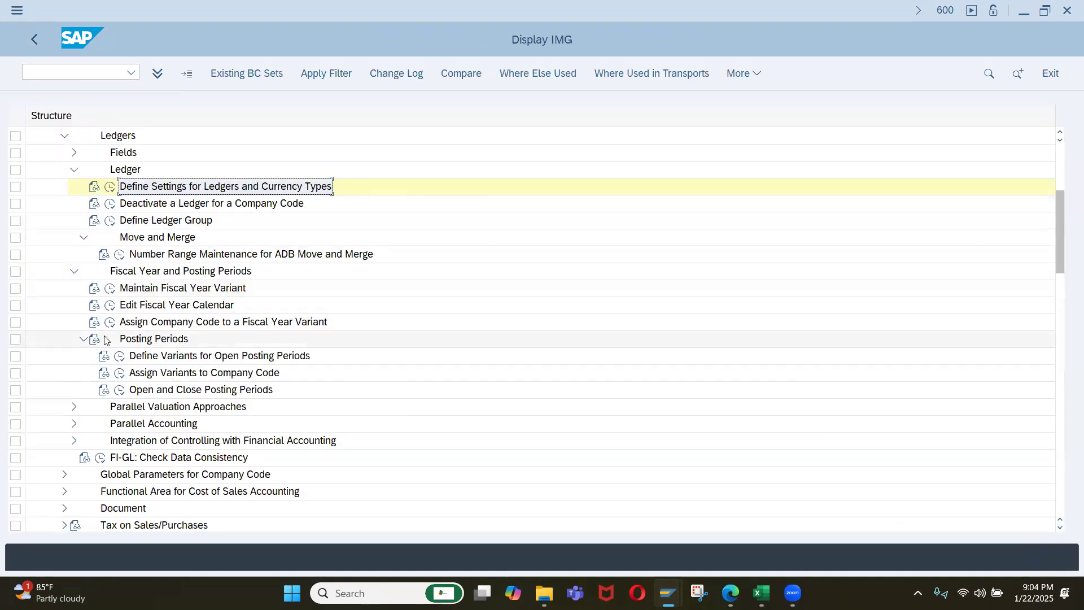
scroll(189, 319, down, 1)
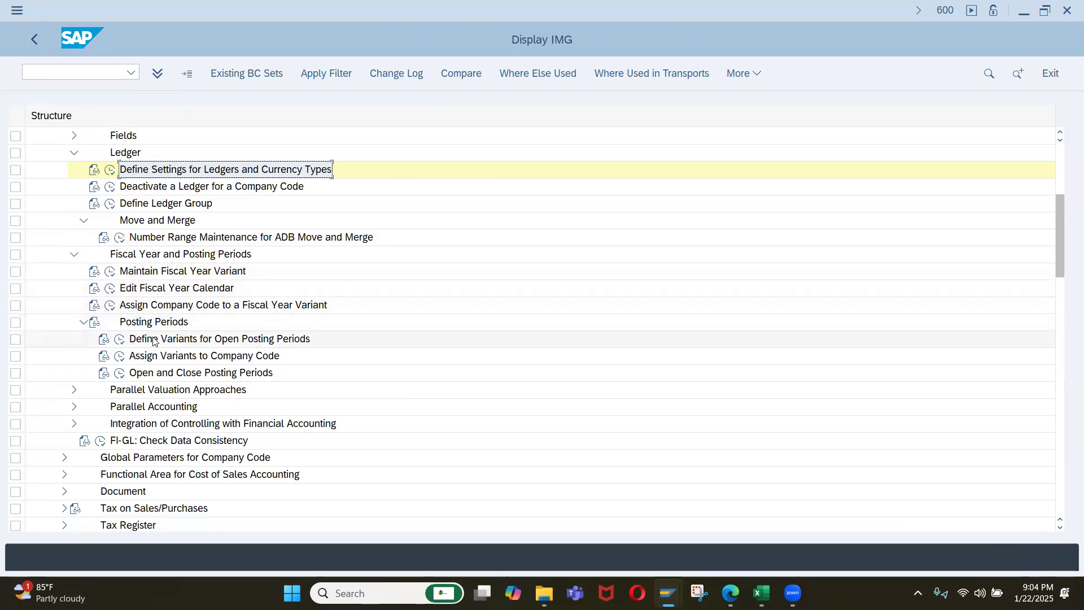
click(119, 374)
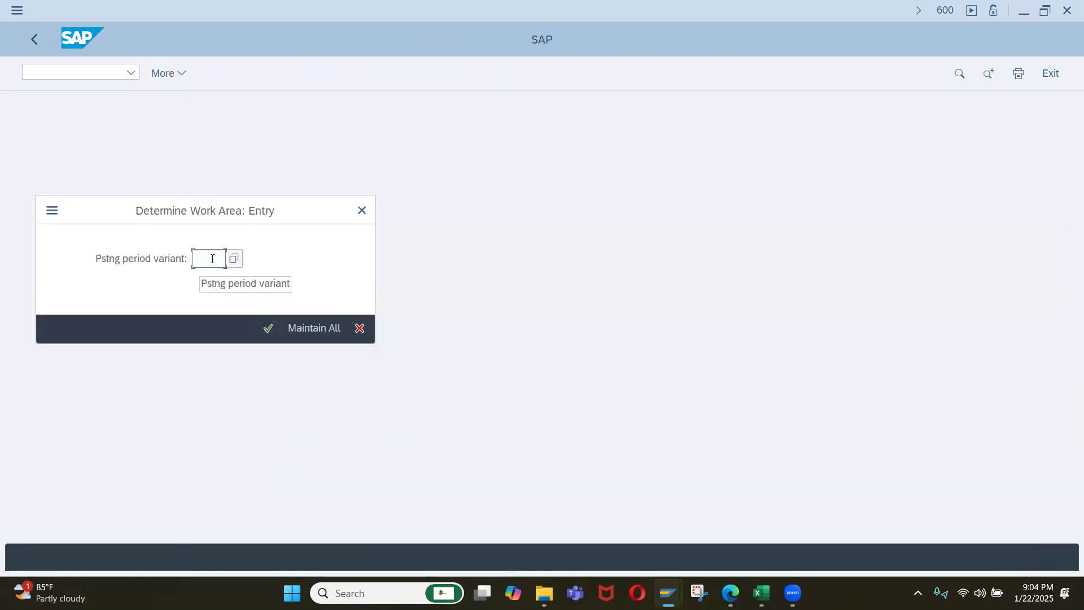
text(iq01)
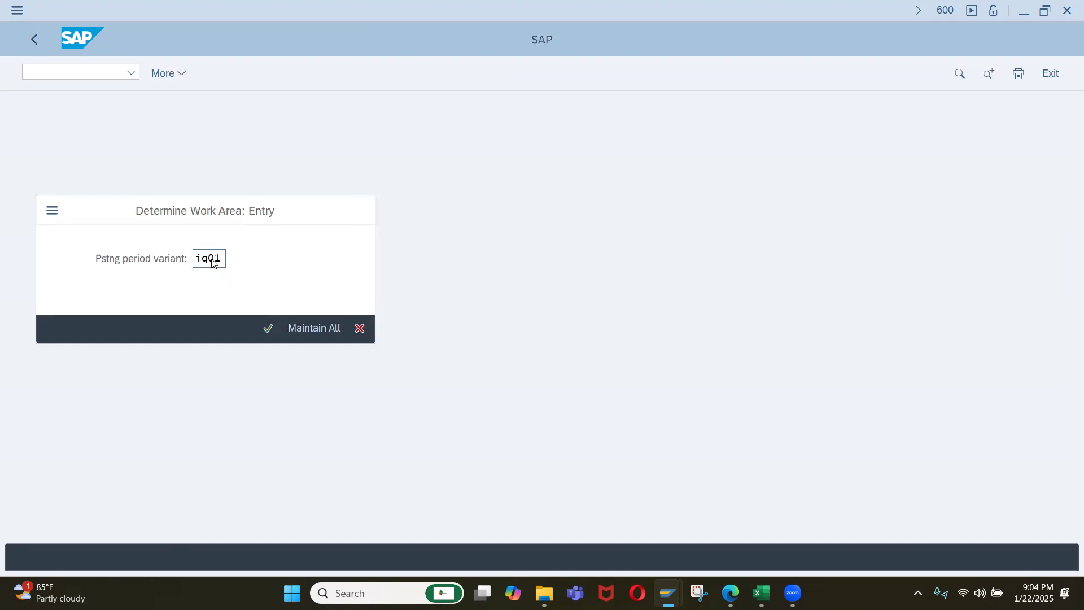
key(Return)
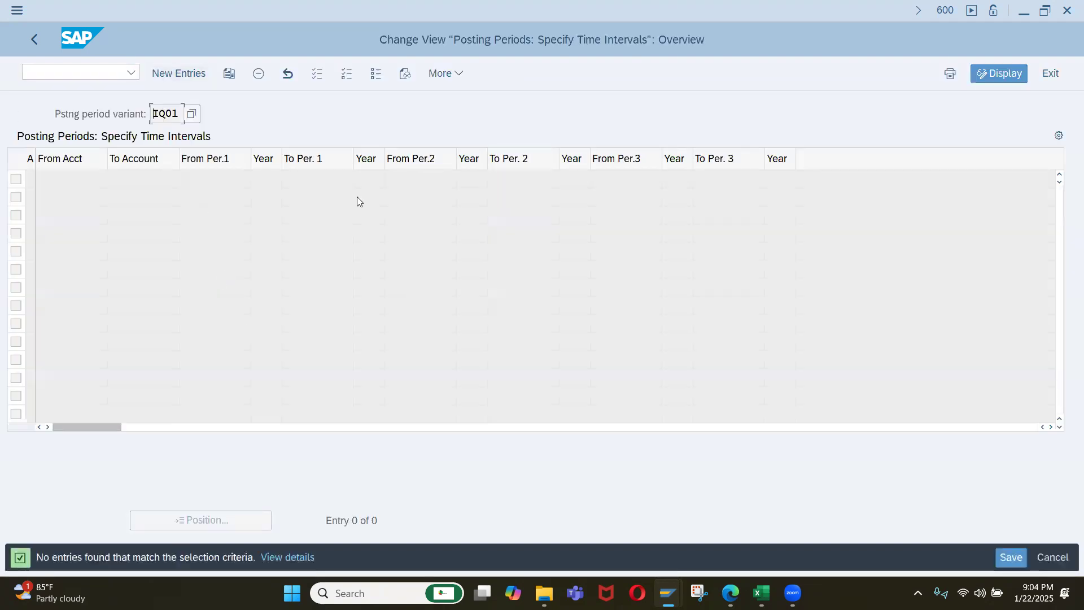
click(193, 72)
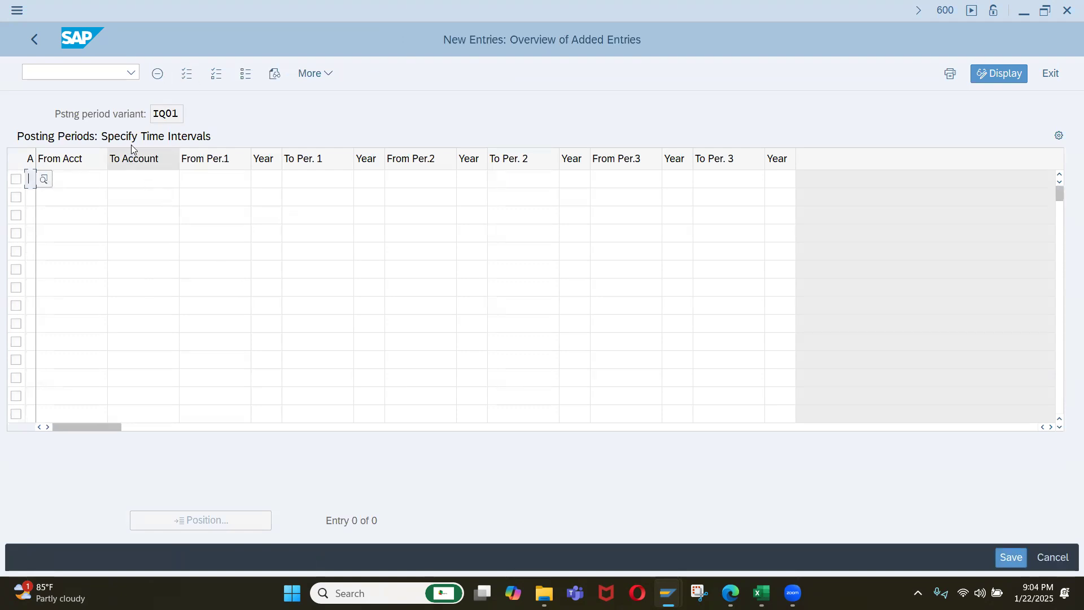
click(32, 44)
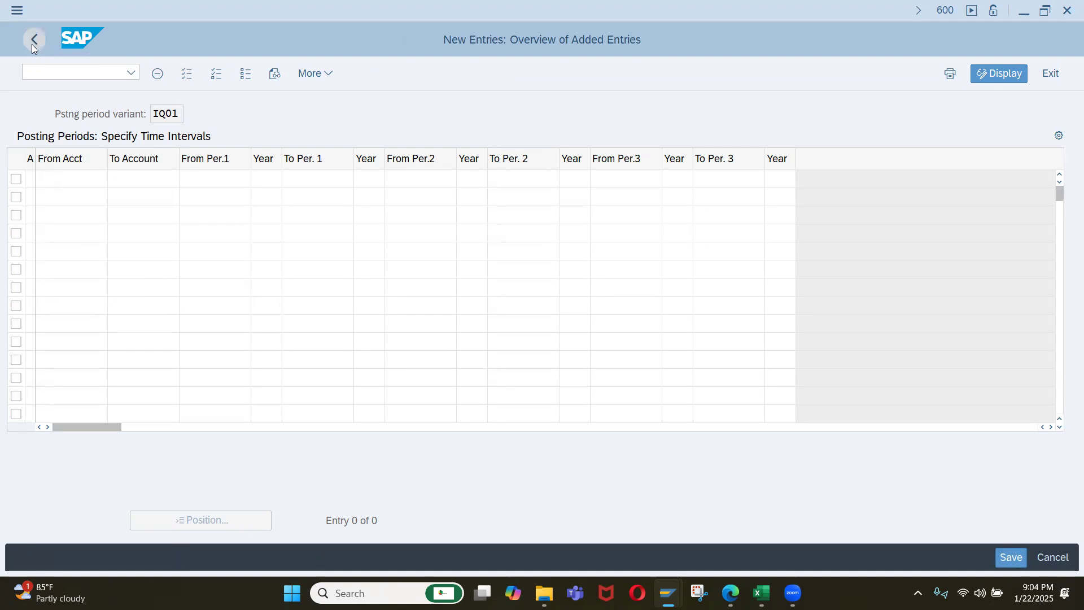
key(F3)
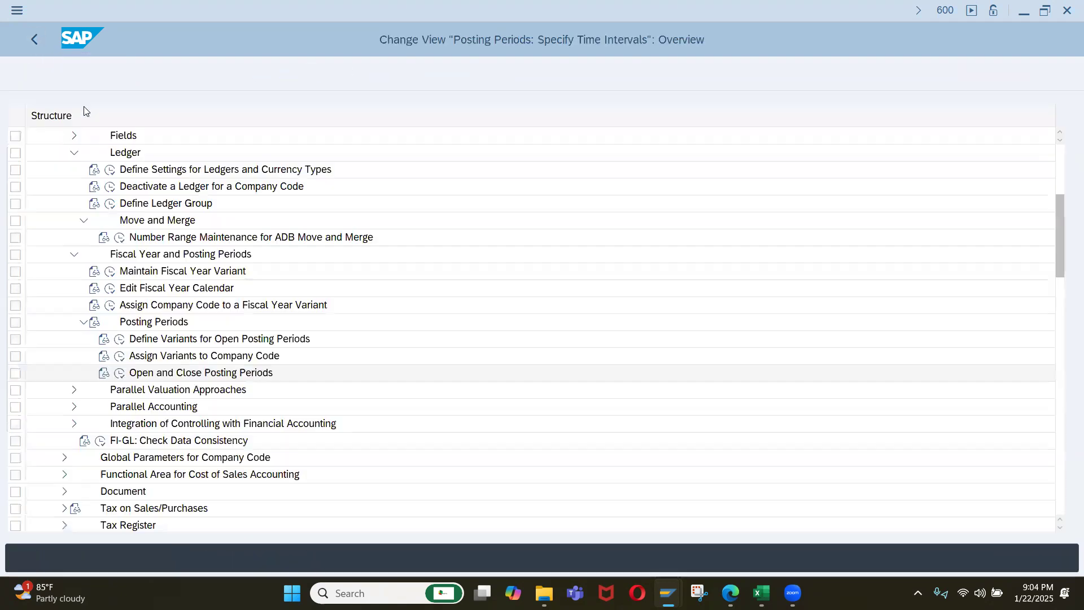
Open the posting period intervals of all variants under Open and Close Posting Periods and position the list at variant JY01.
click(120, 373)
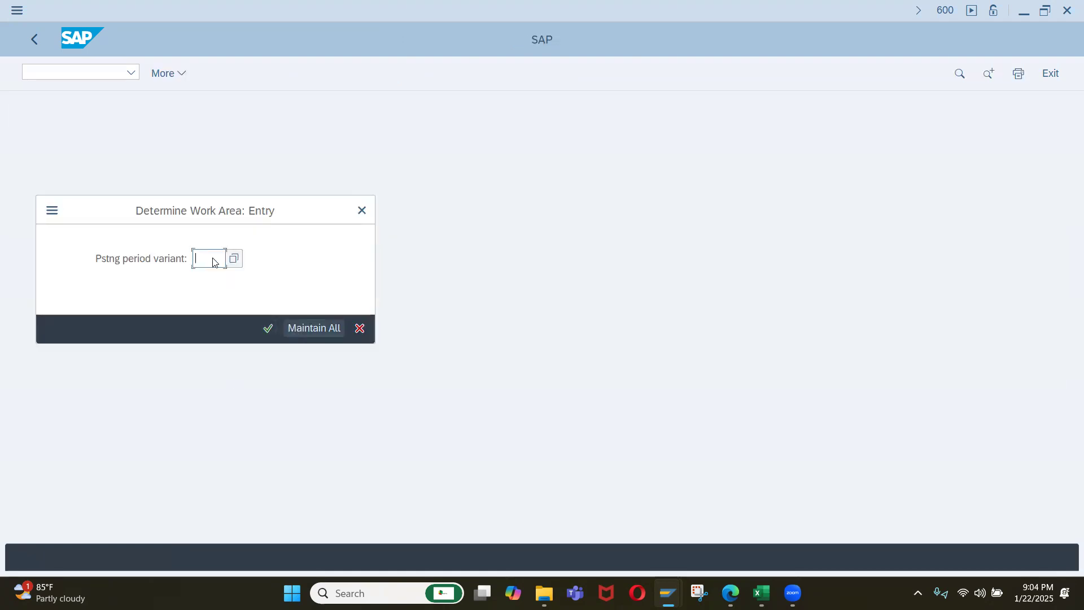
click(308, 333)
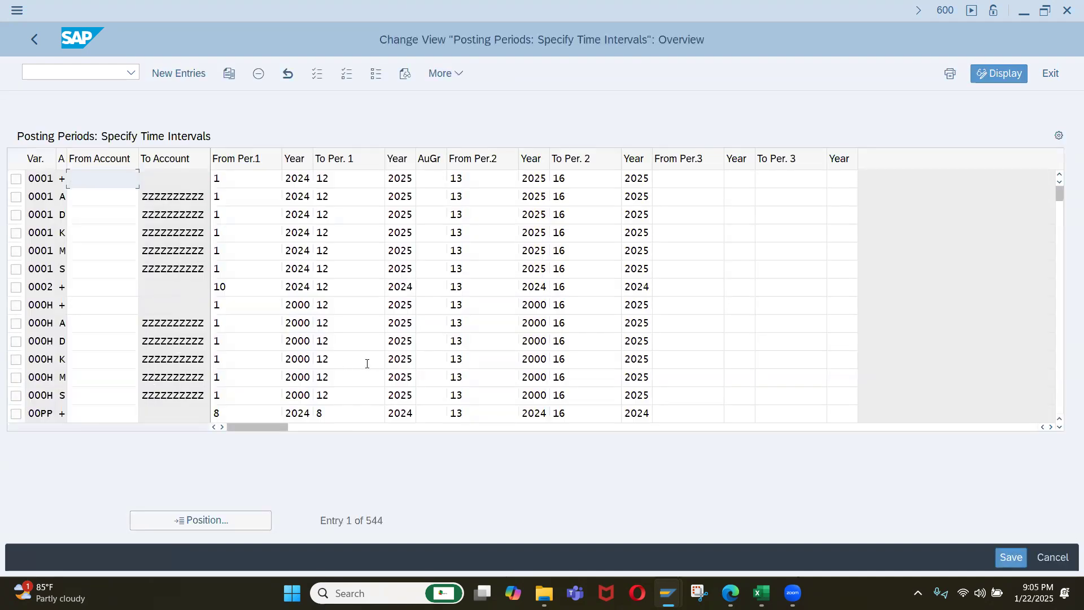
click(243, 512)
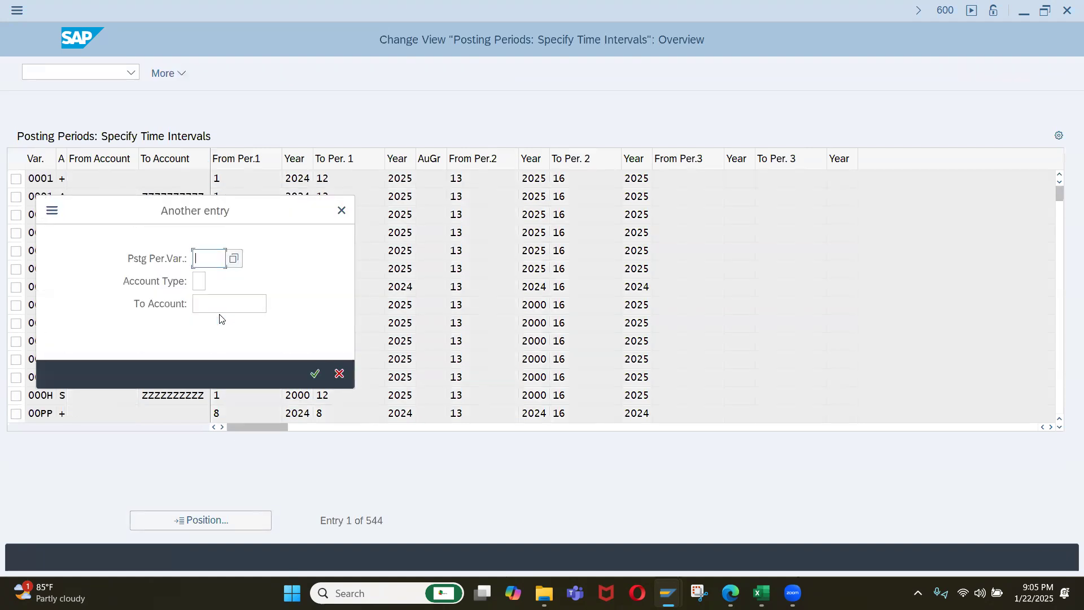
text(jy1)
key(BackSpace)
text(01)
key(Return)
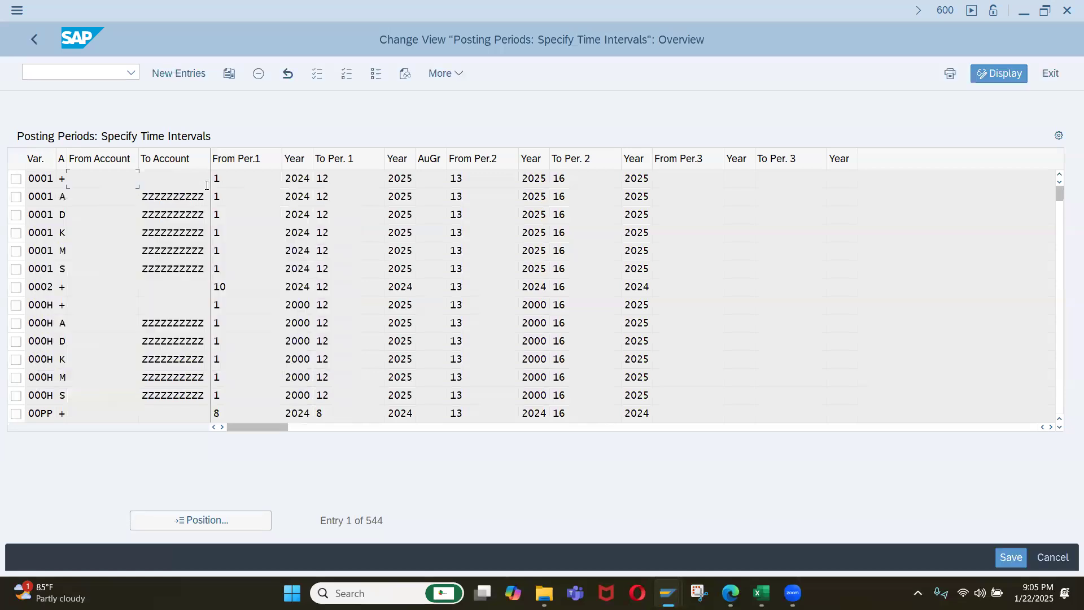
Select the six JY01 interval rows for account types +, A, D, K, M and S and start copying them as new entries.
click(16, 178)
click(16, 197)
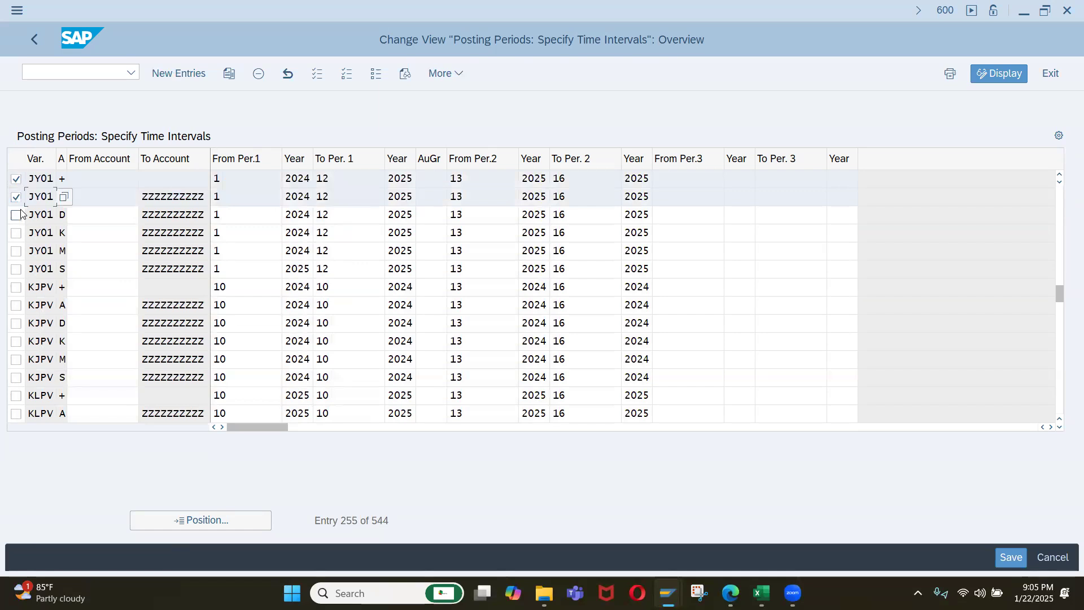
click(16, 214)
click(16, 233)
click(15, 250)
click(16, 269)
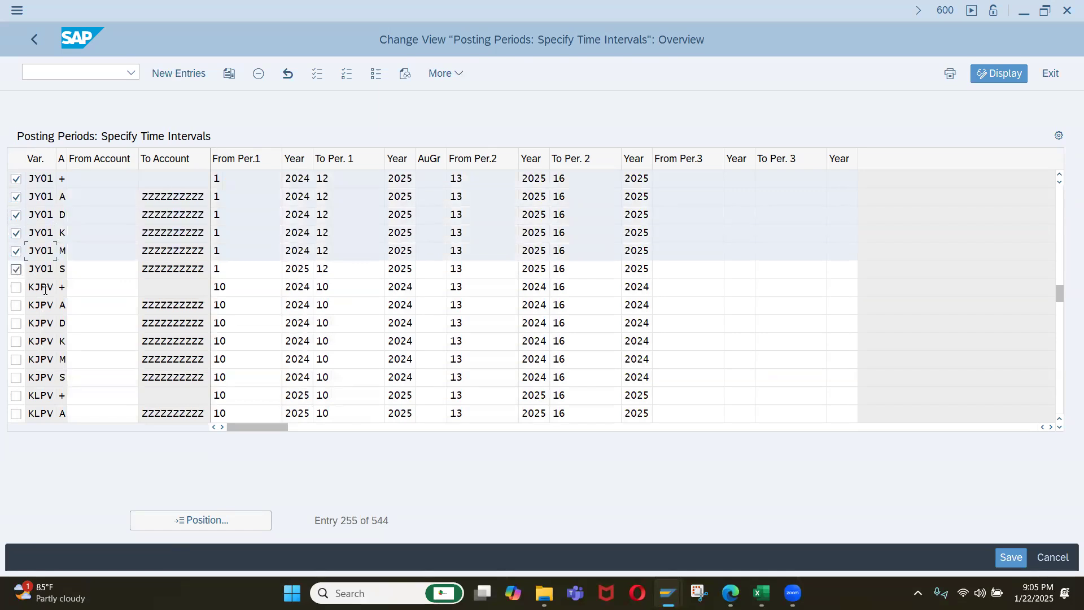
click(230, 76)
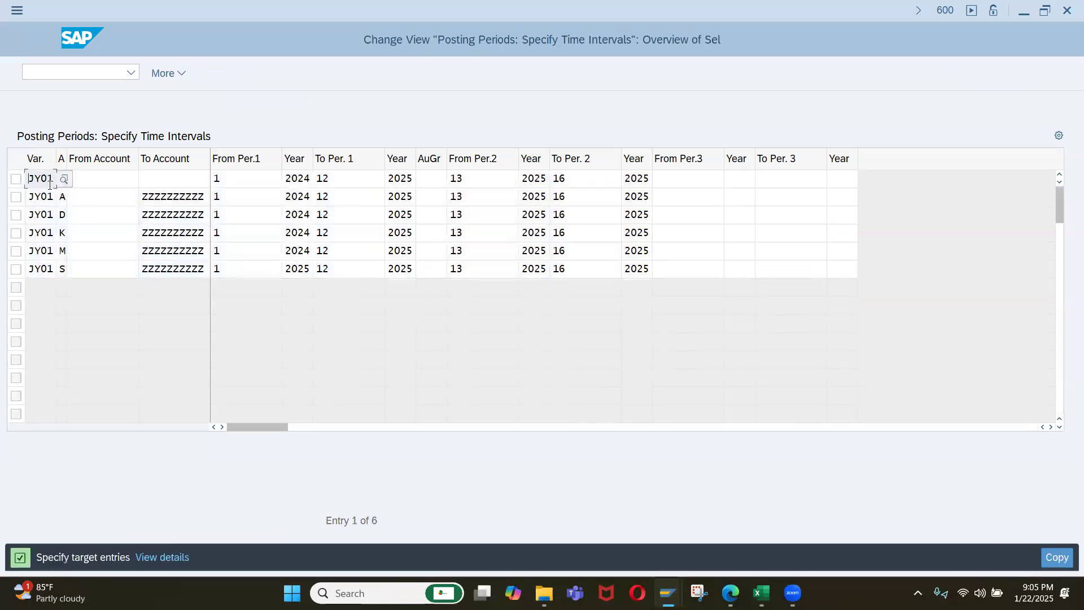
Switch to the Excel checklist and fill cells L7 to L13 with the variant code IQ01.
key(alt+Tab)
click(521, 272)
text(IQ01)
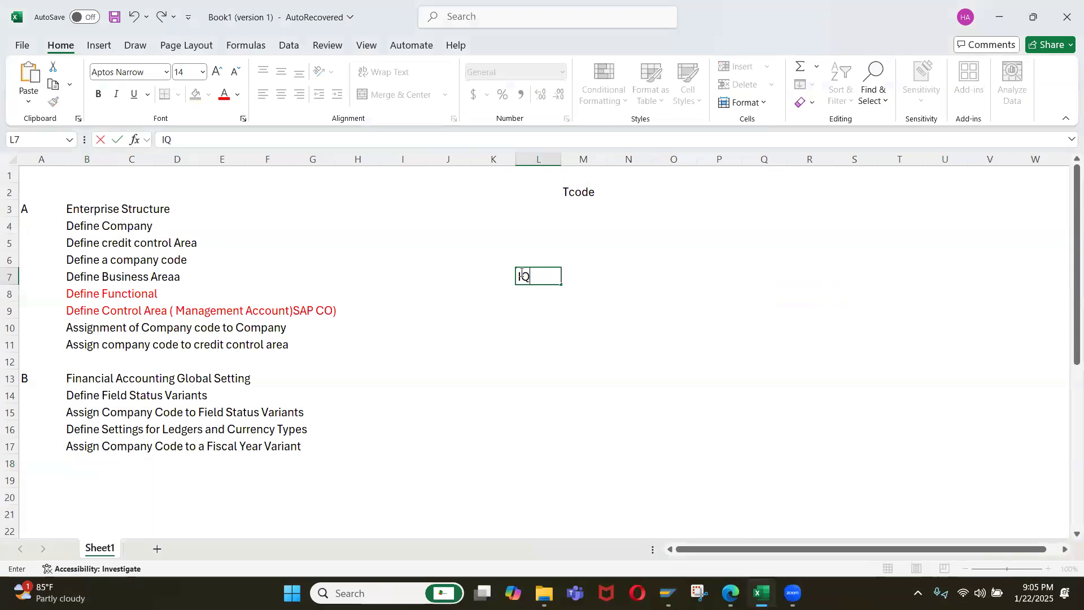
key(Return)
click(521, 272)
key(ctrl+c)
key(Down)
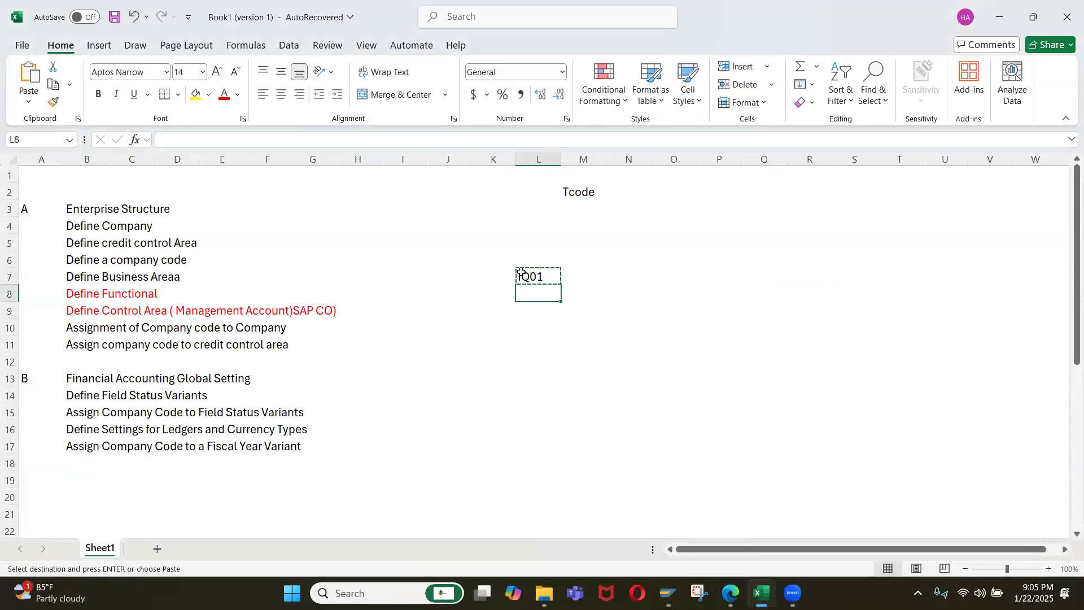
key(shift+Down)
key(shift+Down)
key(shift+Down)
key(shift+Down)
key(shift+Down)
key(Return)
key(Up)
key(Up)
key(shift+Down)
key(Down)
key(ctrl+shift+Down)
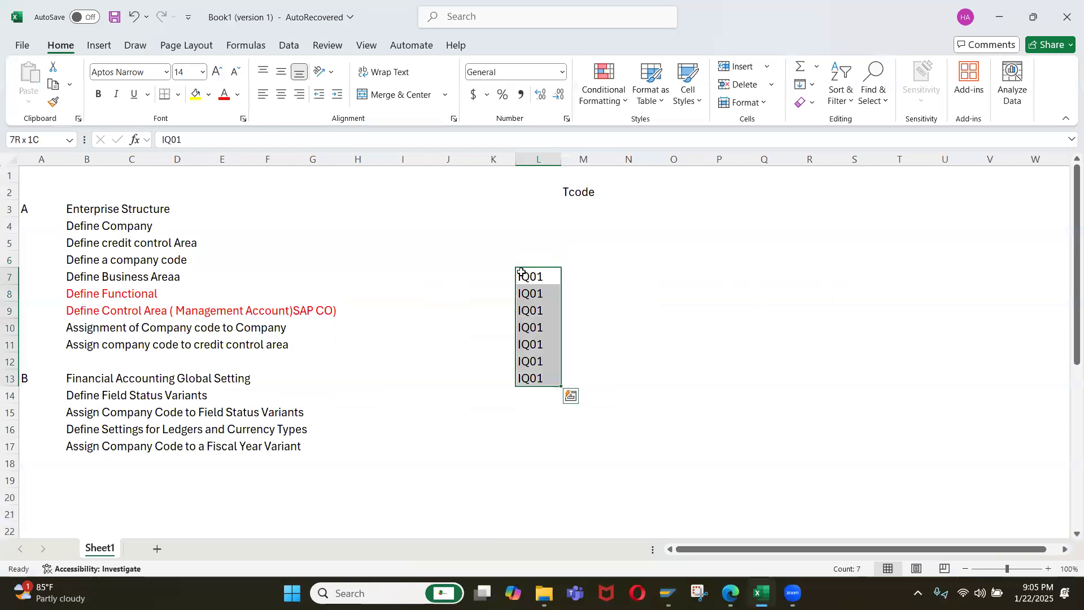
Copy the IQ01 codes from Excel into the variant column of the SAP target entries and complete the copy.
key(ctrl+c)
key(alt+Tab)
key(ctrl+v)
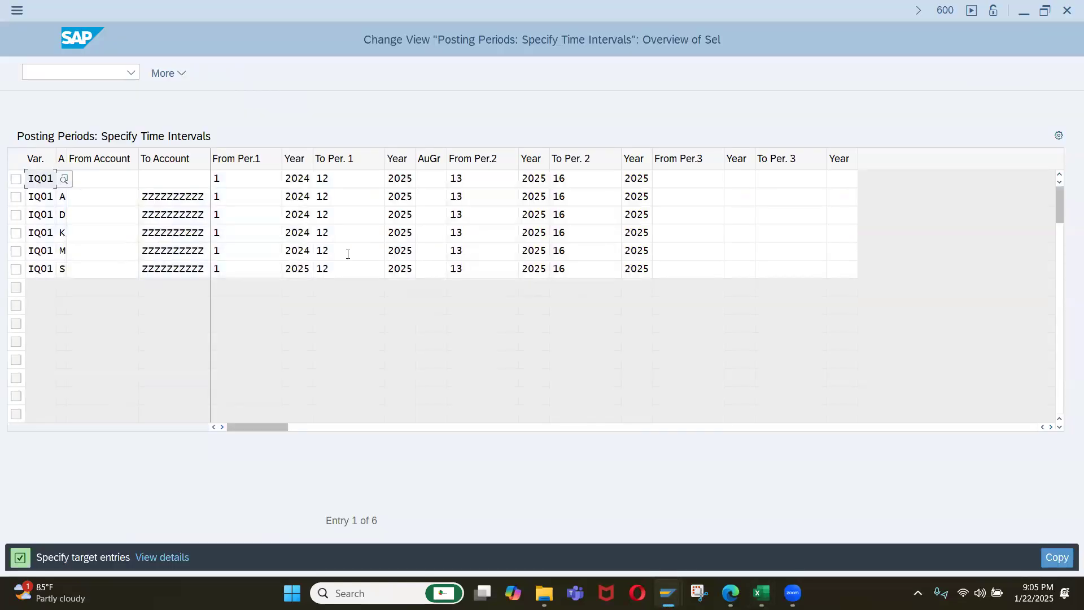
click(29, 176)
key(Return)
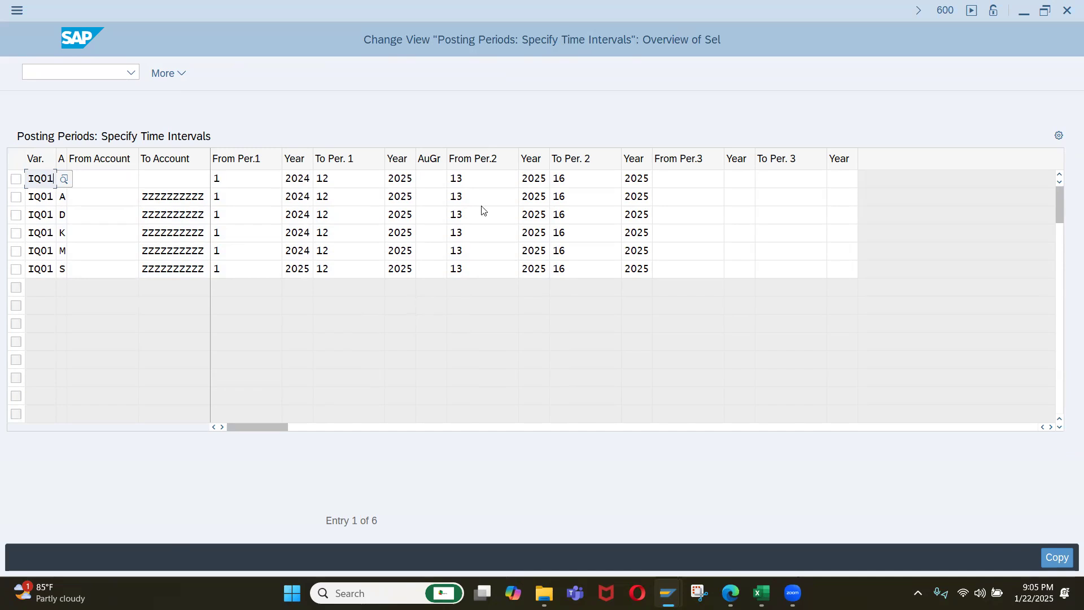
key(Return)
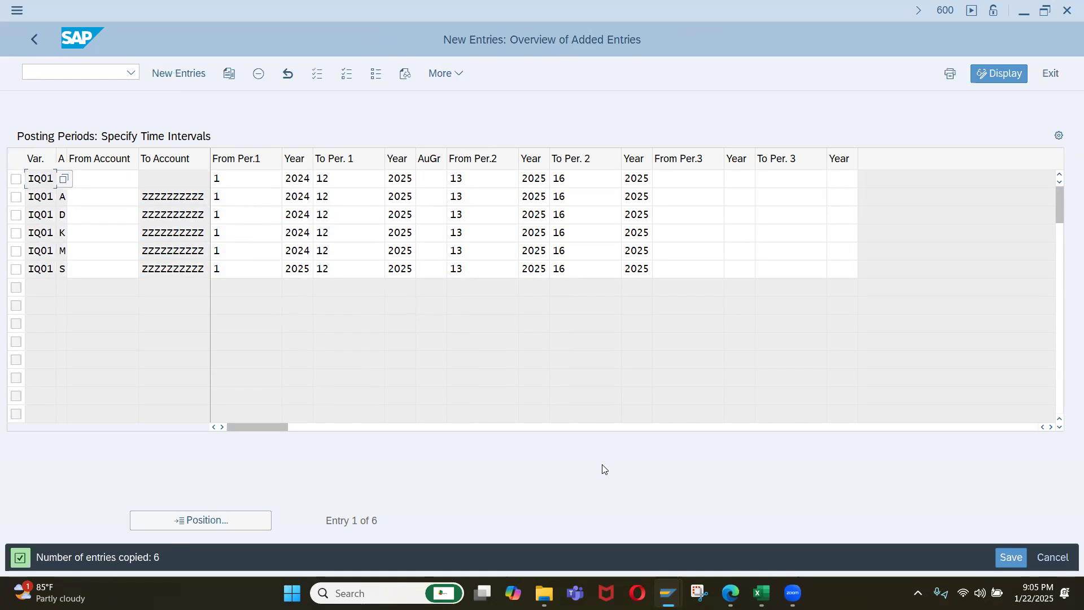
Save the IQ01 posting periods under the Company Set Up for Iqrah Company customizing request and return to the IMG.
click(1014, 558)
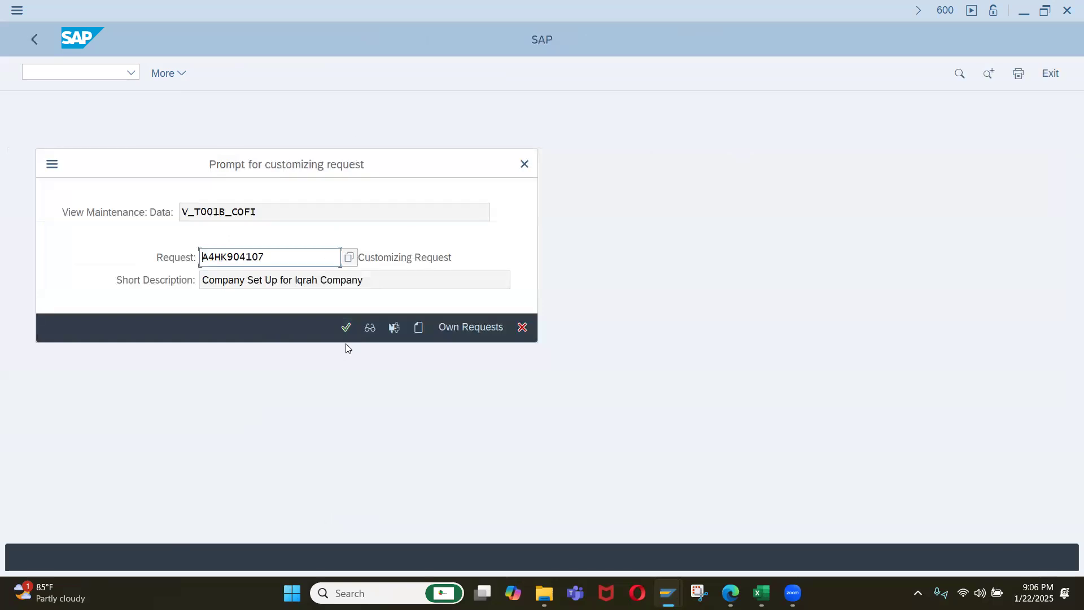
click(340, 325)
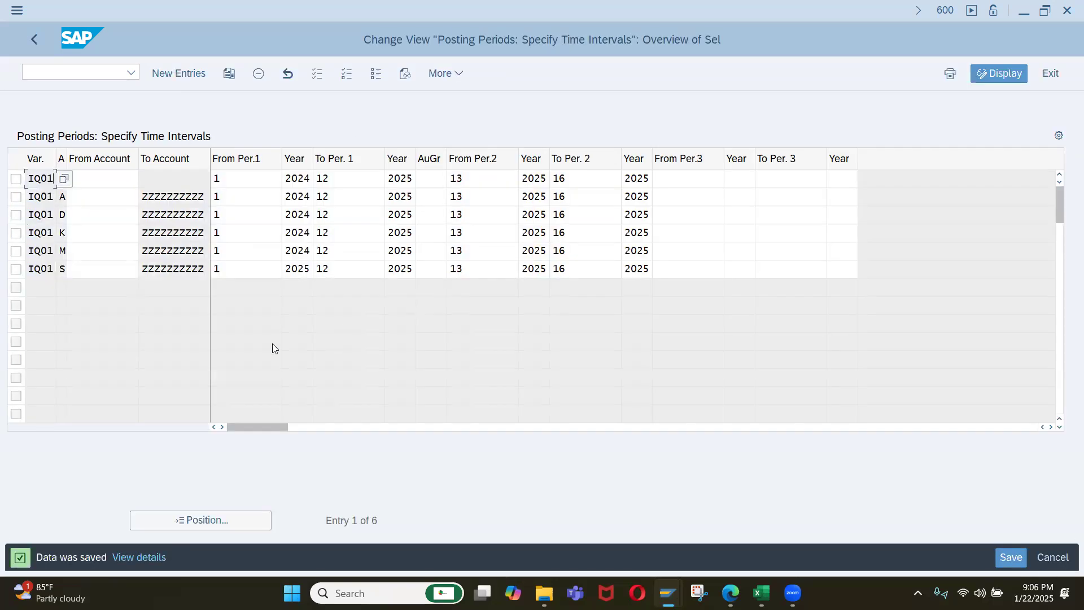
click(34, 39)
click(34, 41)
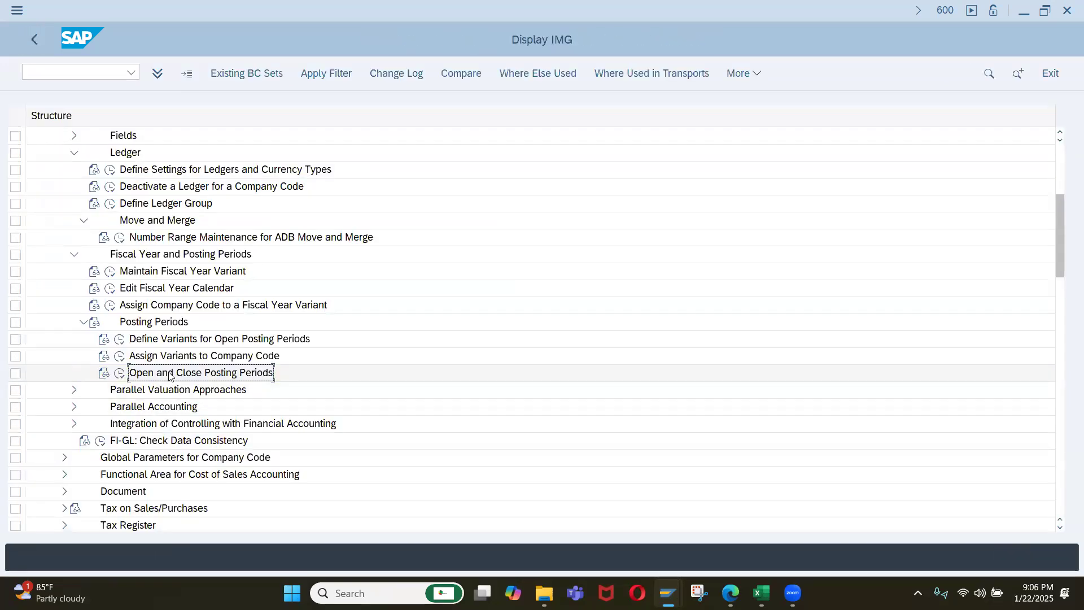
Paste the activity name "Open and Close Posting Periods" into cell B19 of the Excel checklist.
key(alt+Tab)
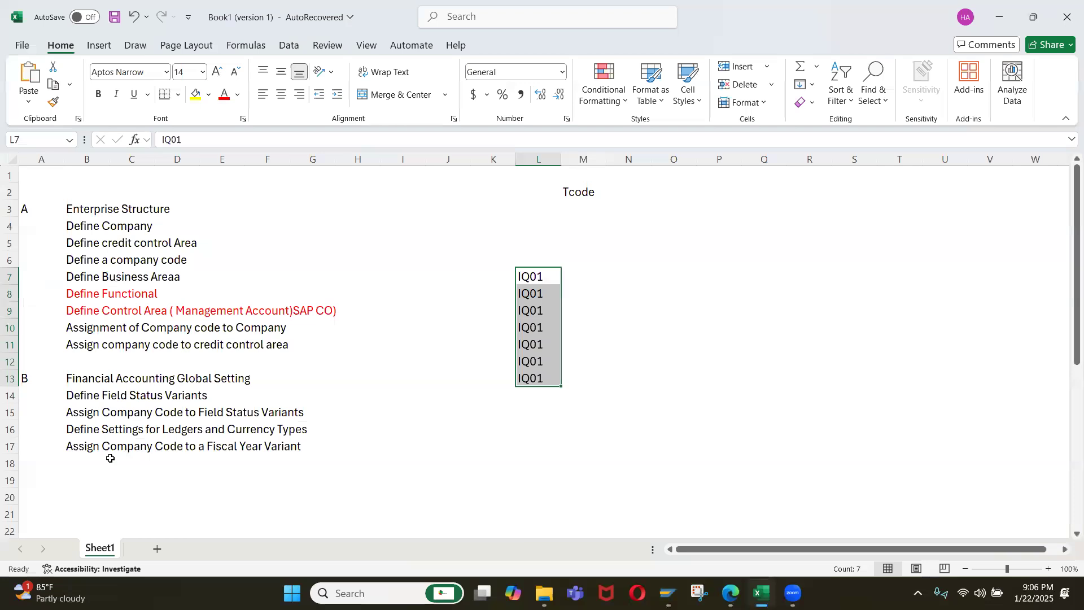
click(85, 462)
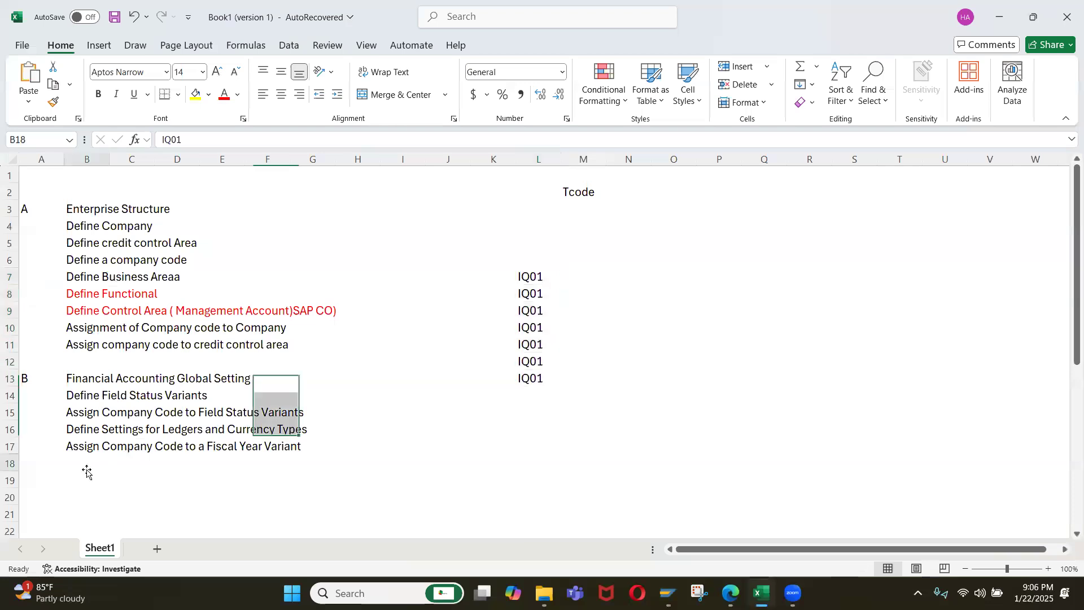
click(80, 474)
key(ctrl+v)
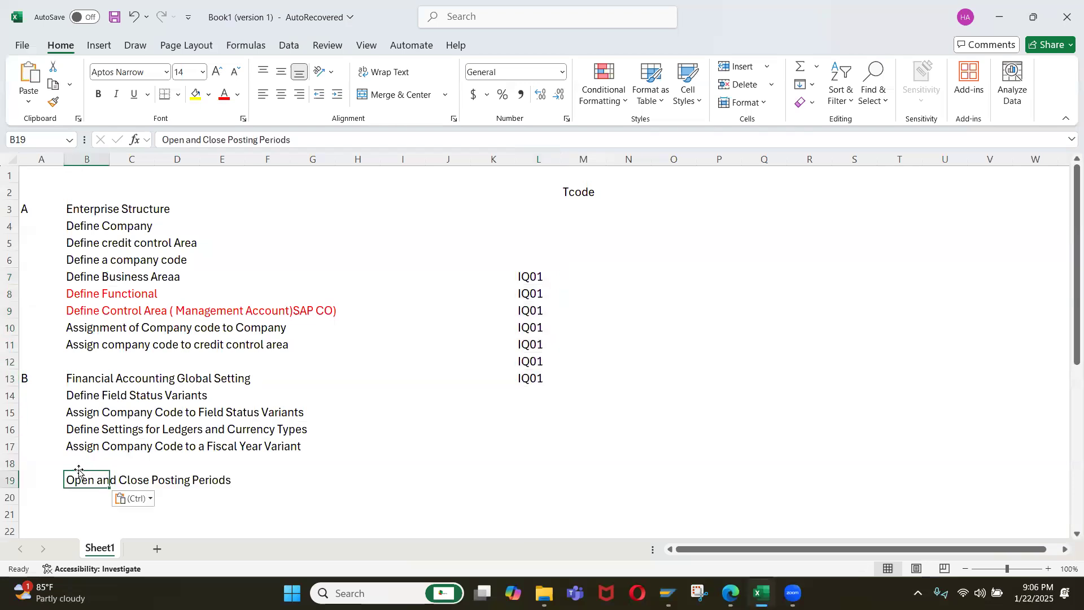
Copy the activity name "Define Variants for Open Posting Periods" from the SAP IMG into cell B18 of the Excel checklist.
key(alt+Tab)
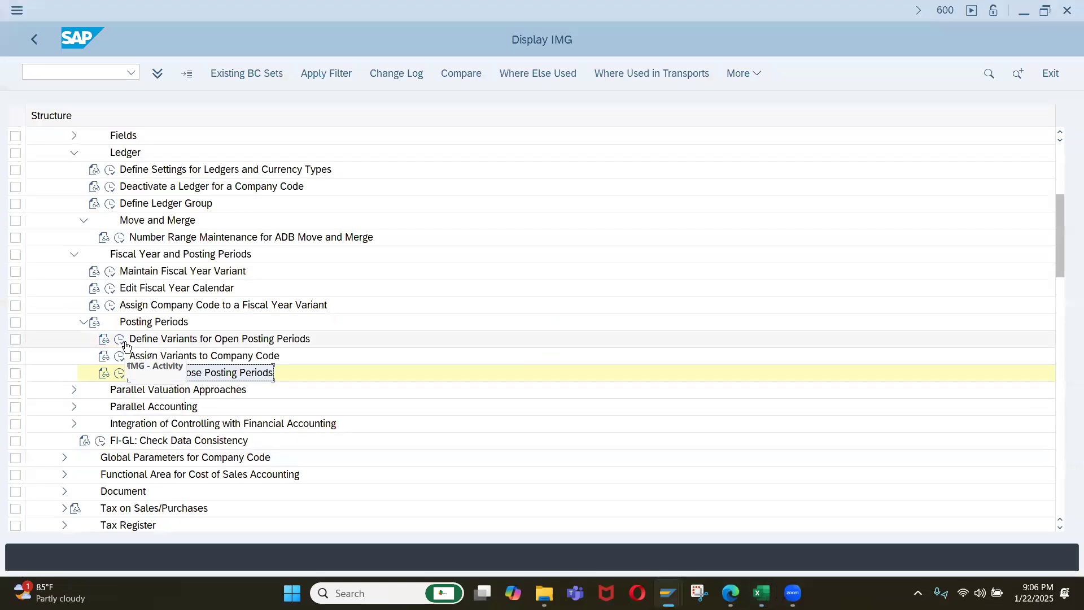
click(184, 340)
key(alt+Tab)
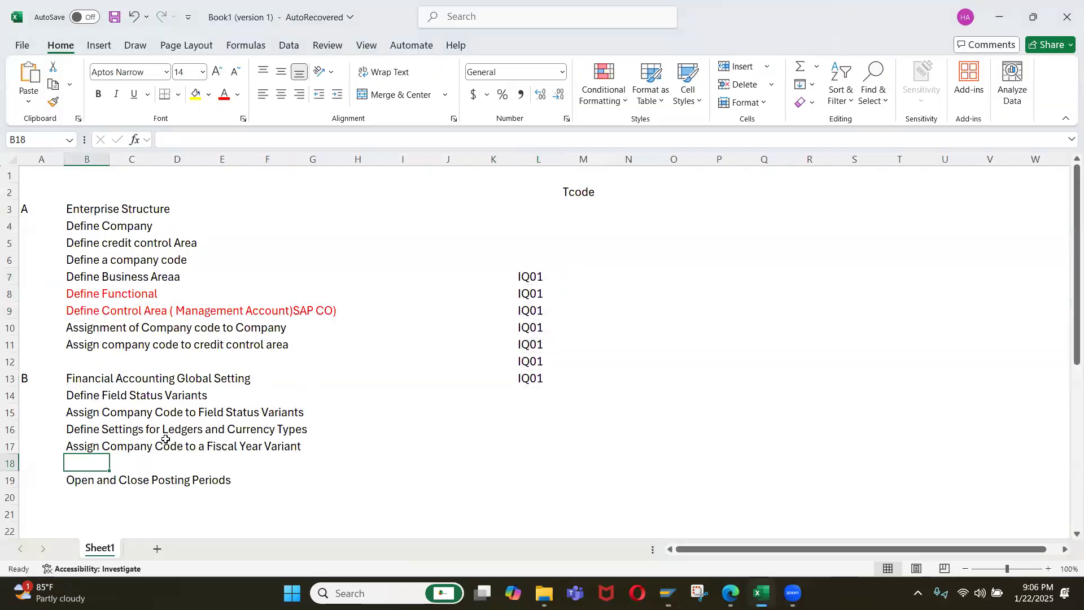
key(ctrl+v)
Add "Assign Variants to Company Code" from the SAP IMG in a new checklist row 19 and clear the IQ01 helper codes from column L.
click(105, 479)
key(shift+space)
key(ctrl+shift+plus)
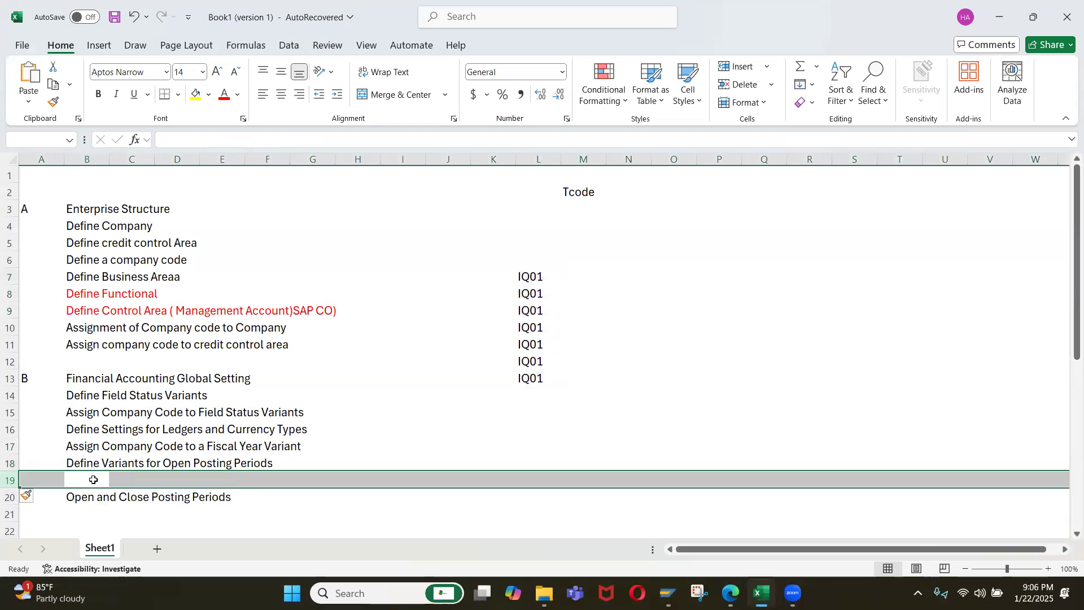
click(93, 479)
key(alt+Tab)
click(185, 356)
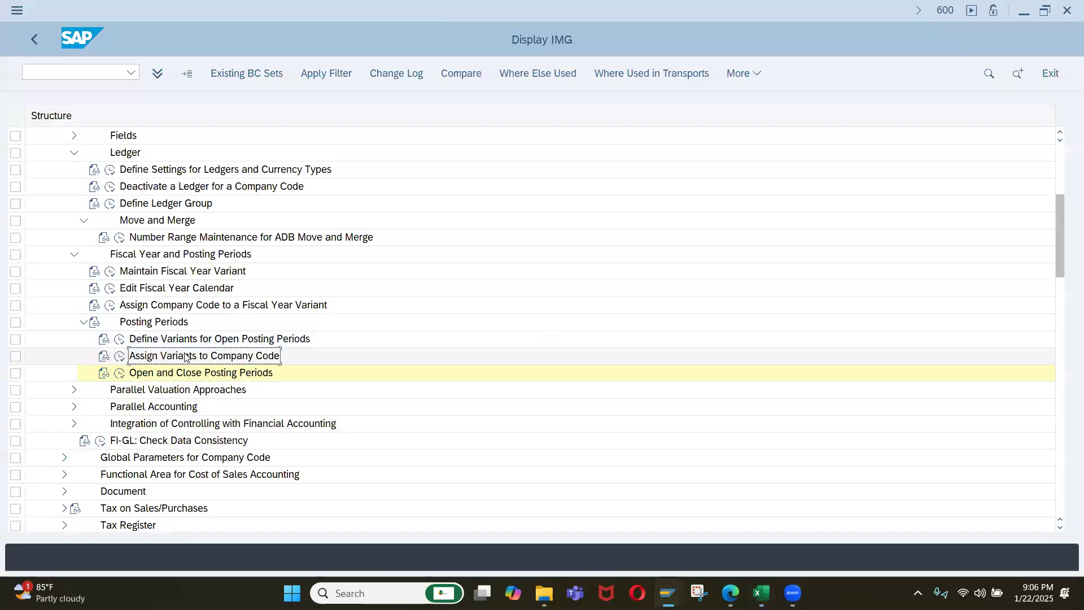
key(ctrl+c)
key(alt+Tab)
key(ctrl+v)
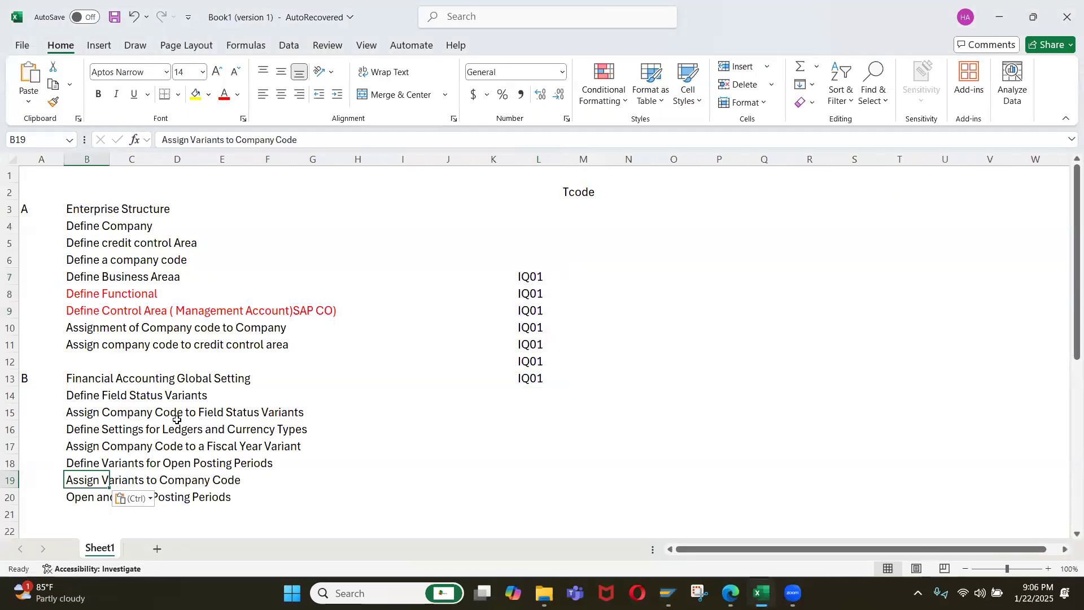
drag(536, 258, 525, 401)
key(Delete)
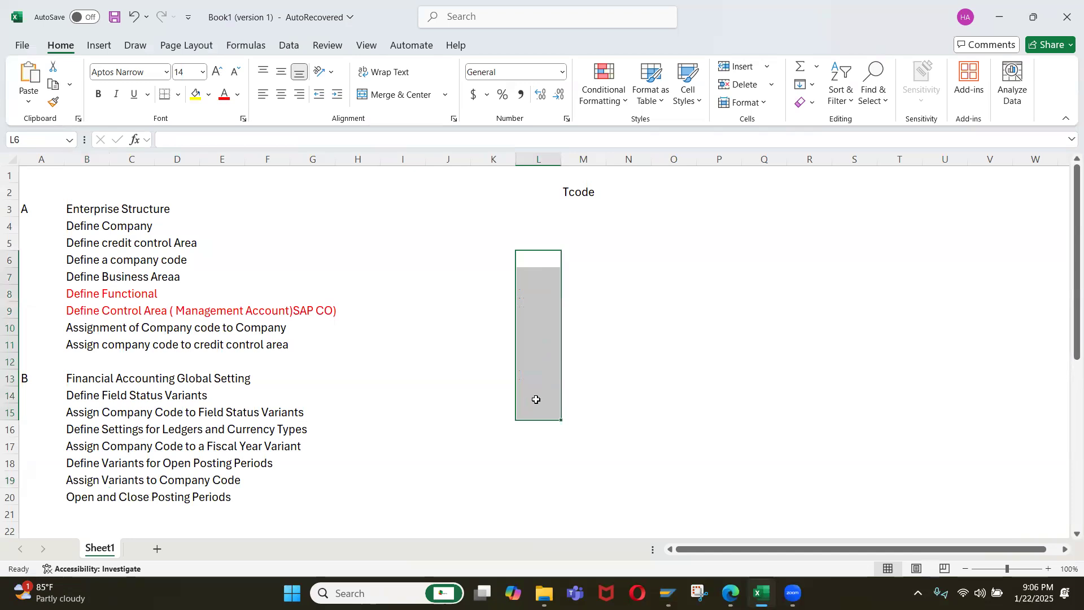
In the SAP IMG, look up accounting principle IFRS in Define Accounting Principles under Parallel Accounting and return to the IMG.
key(alt+Tab)
scroll(252, 389, down, 1)
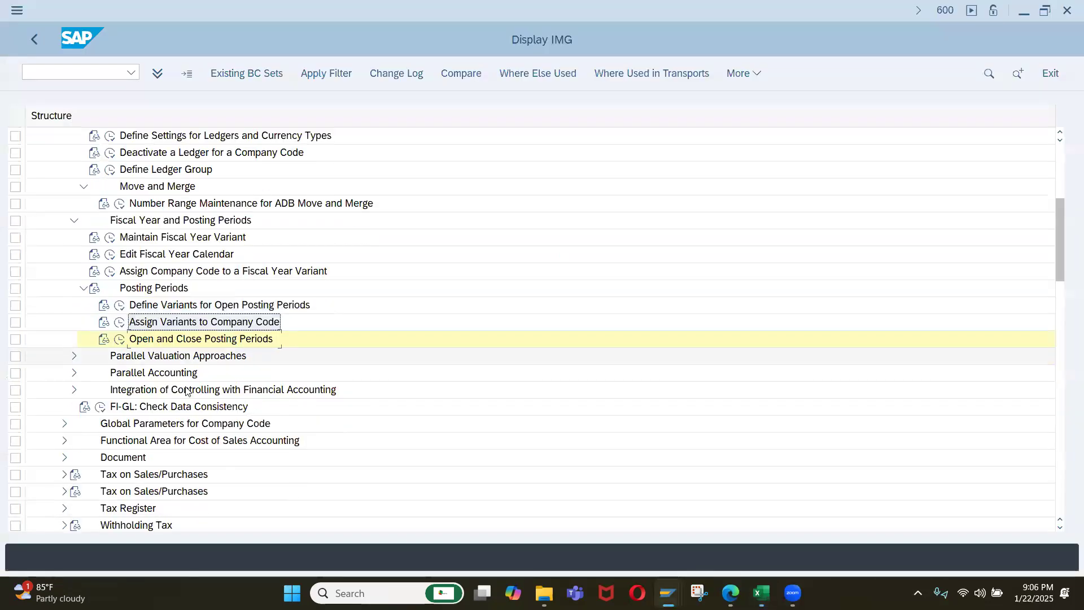
click(180, 341)
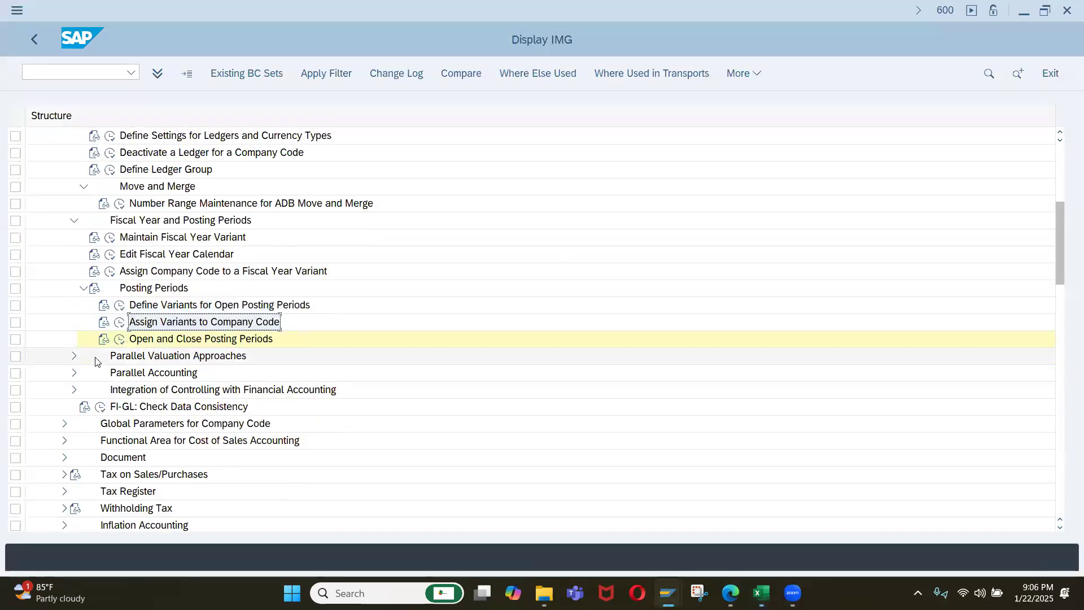
click(83, 289)
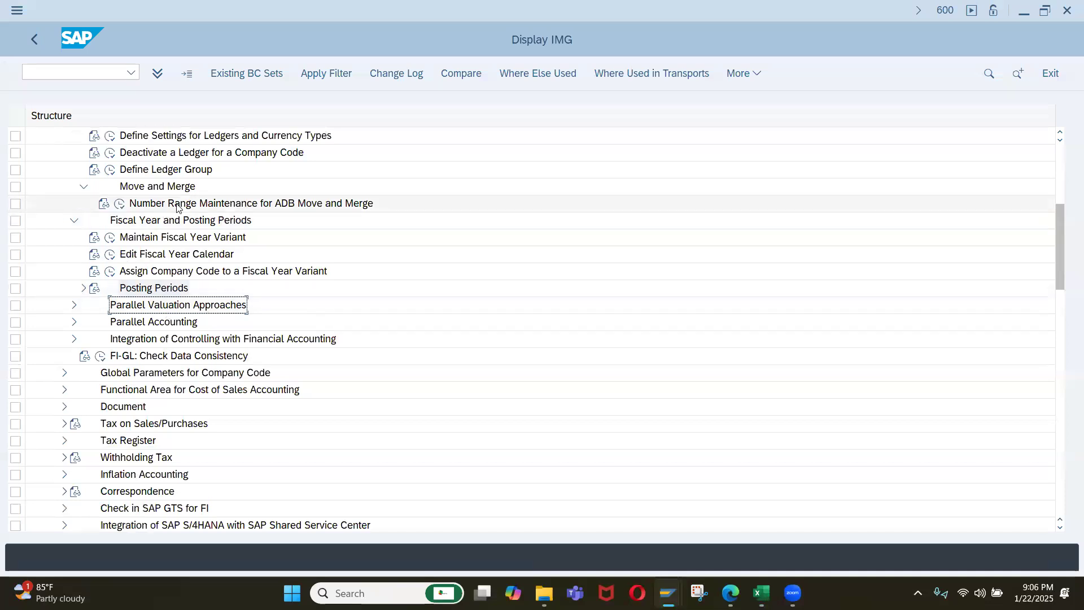
click(74, 323)
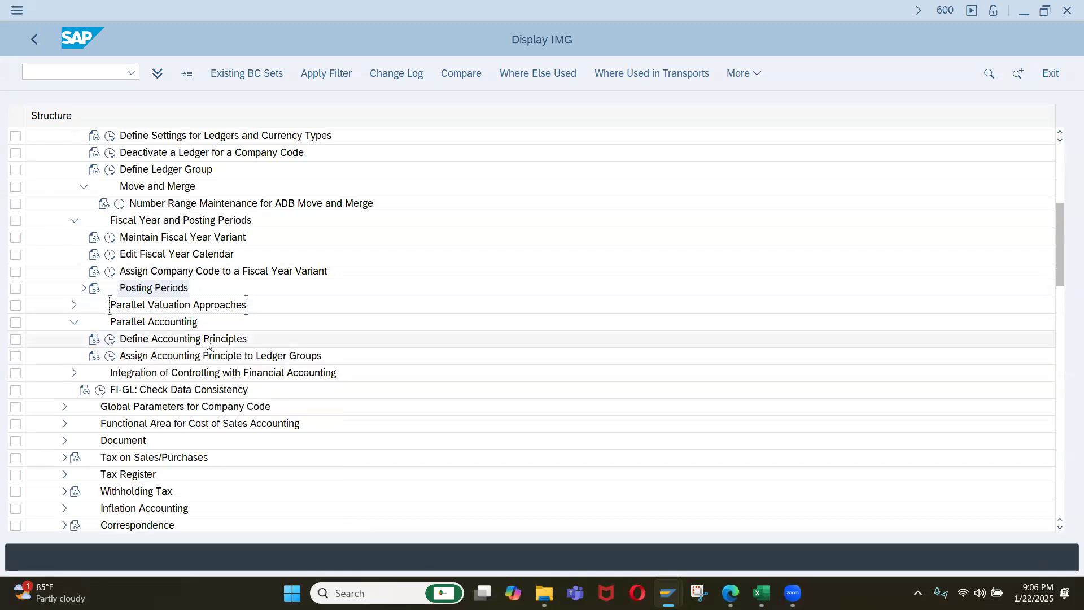
click(110, 342)
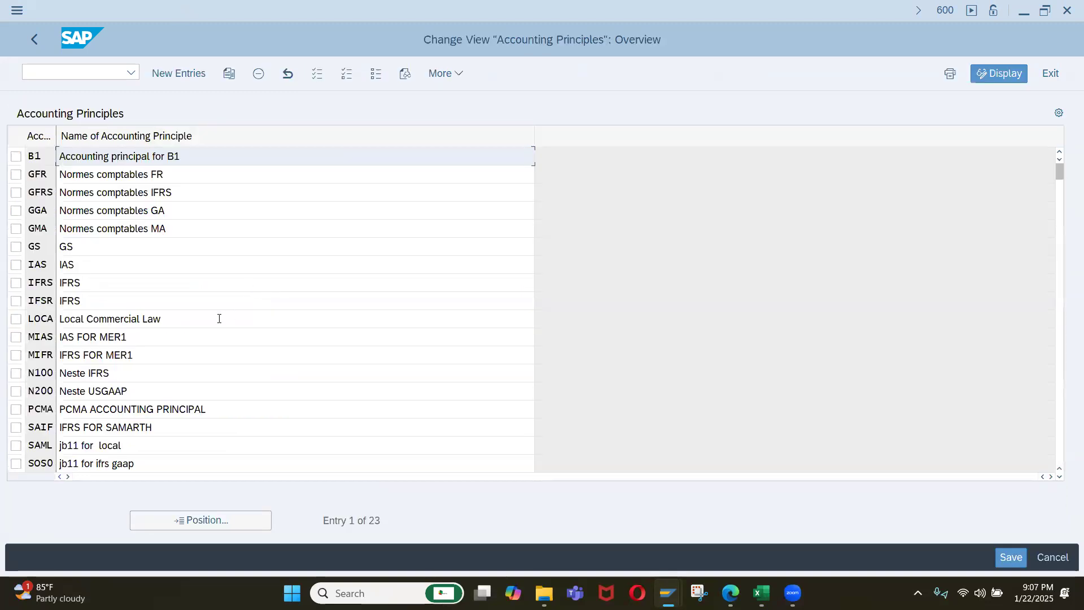
scroll(150, 201, down, 1)
scroll(150, 201, up, 1)
click(163, 523)
text(ifrs)
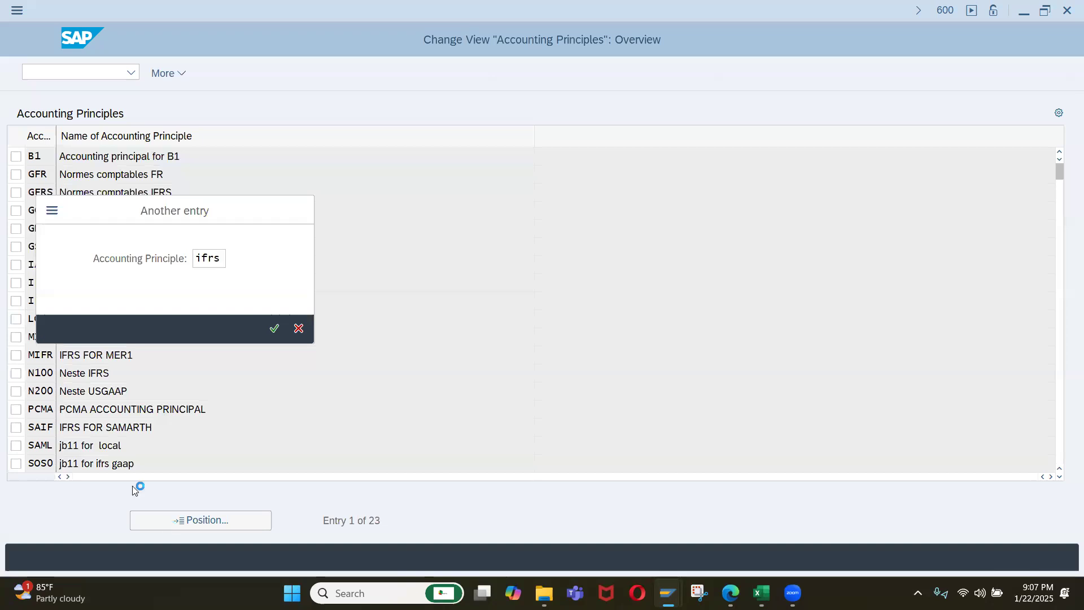
key(Return)
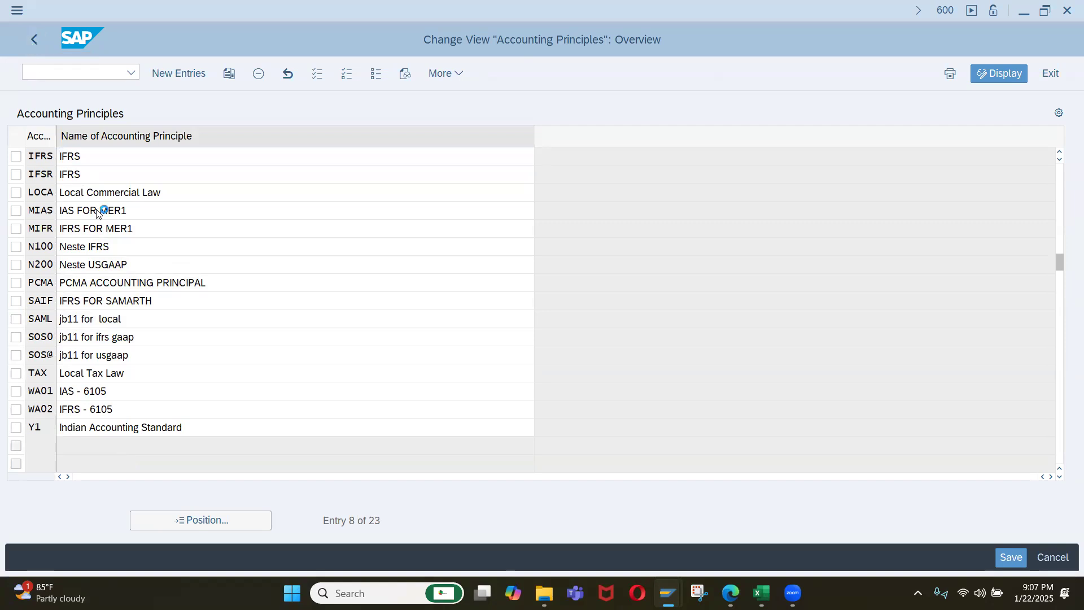
click(34, 39)
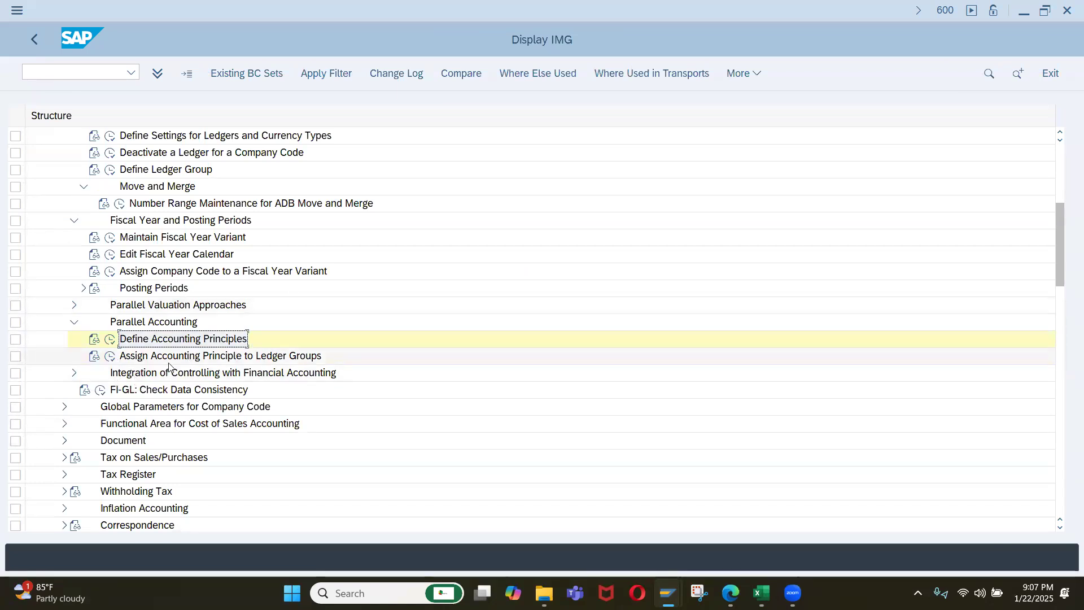
Check the target ledger group of accounting principle IFRS in Assign Accounting Principle to Ledger Groups and return to the IMG.
click(110, 356)
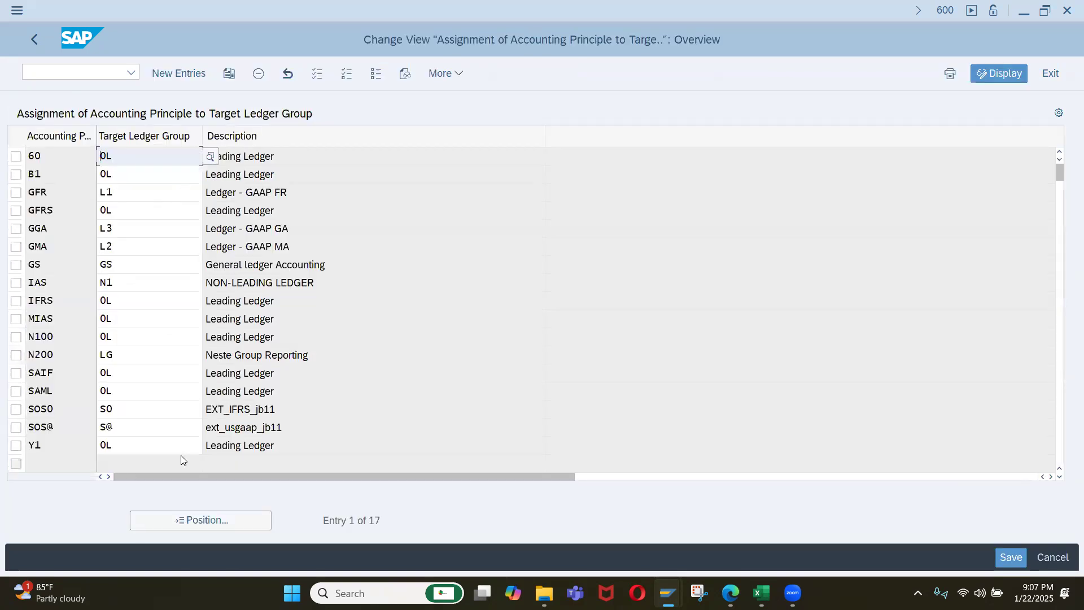
click(202, 521)
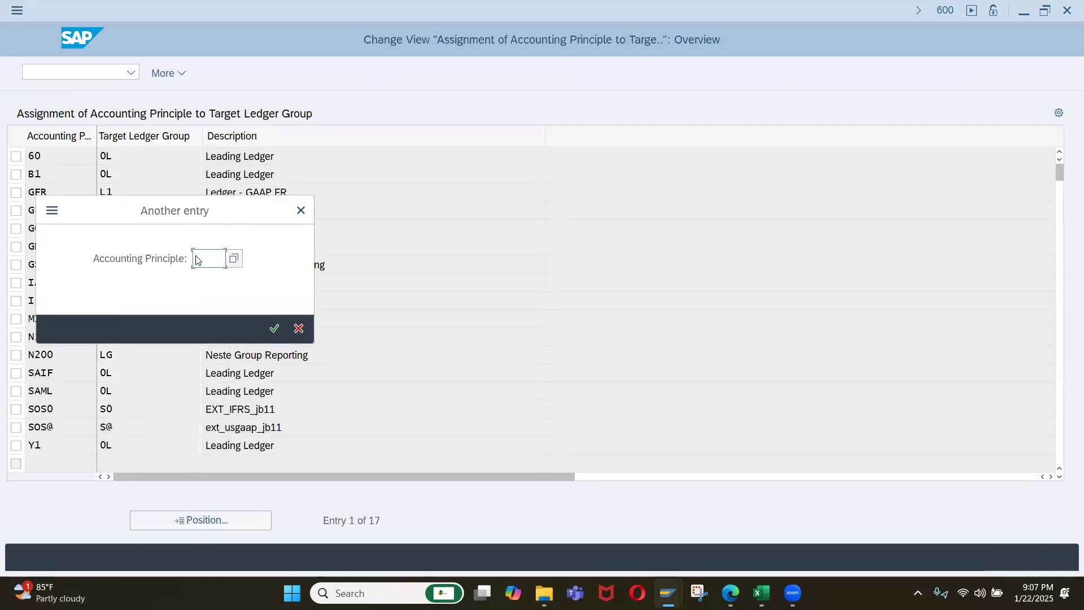
text(IFRS)
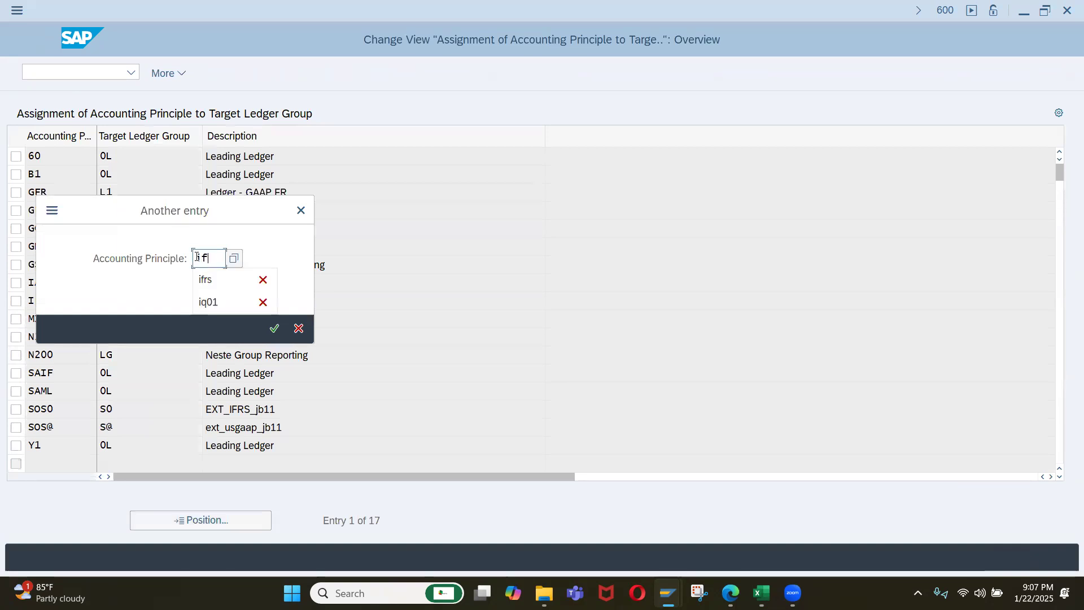
key(Return)
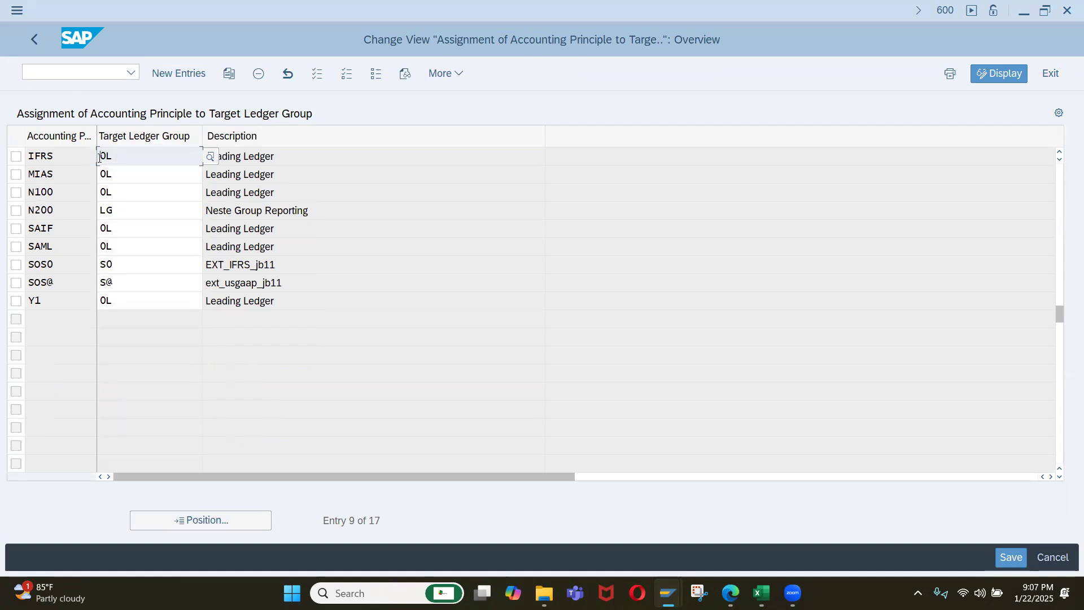
click(260, 154)
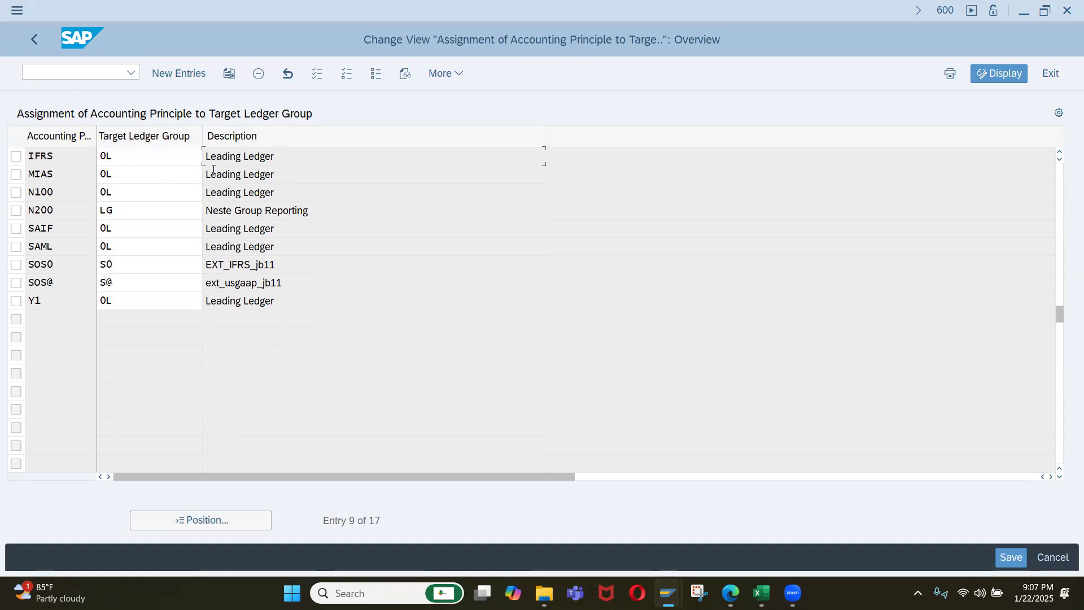
click(33, 45)
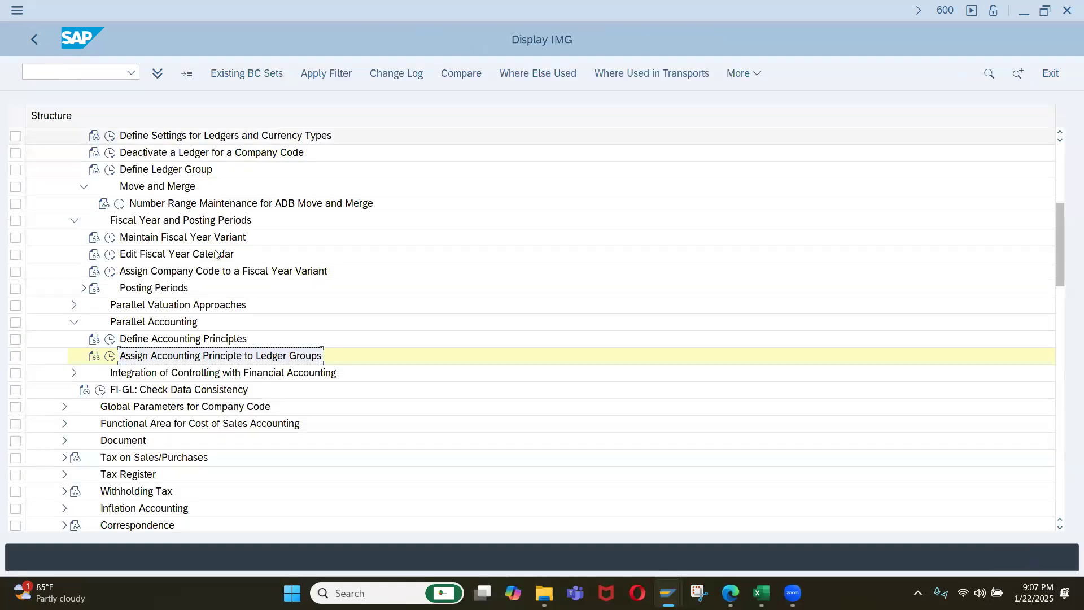
click(152, 356)
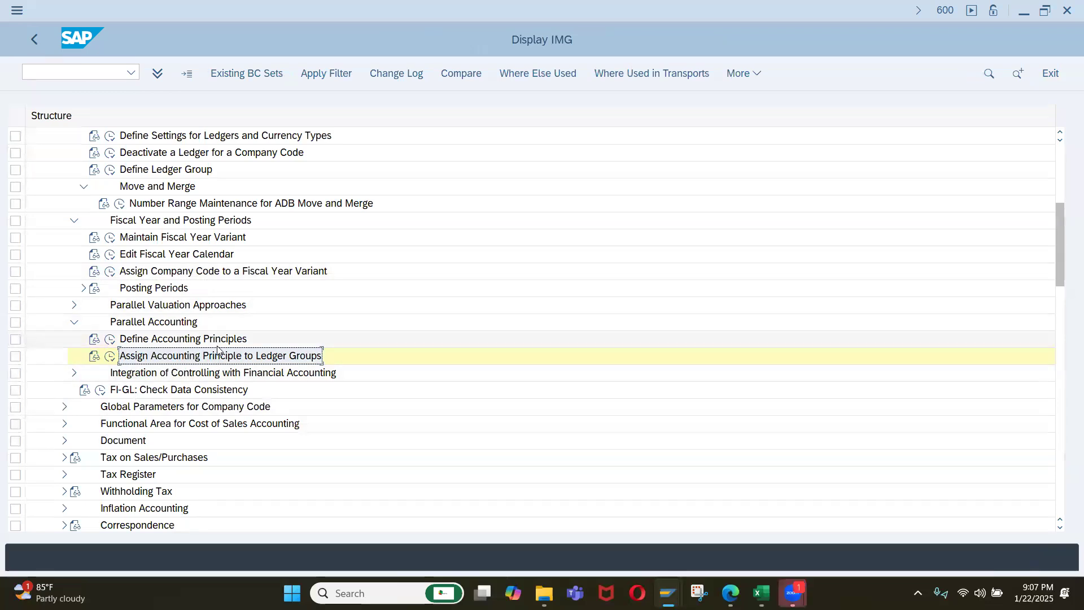
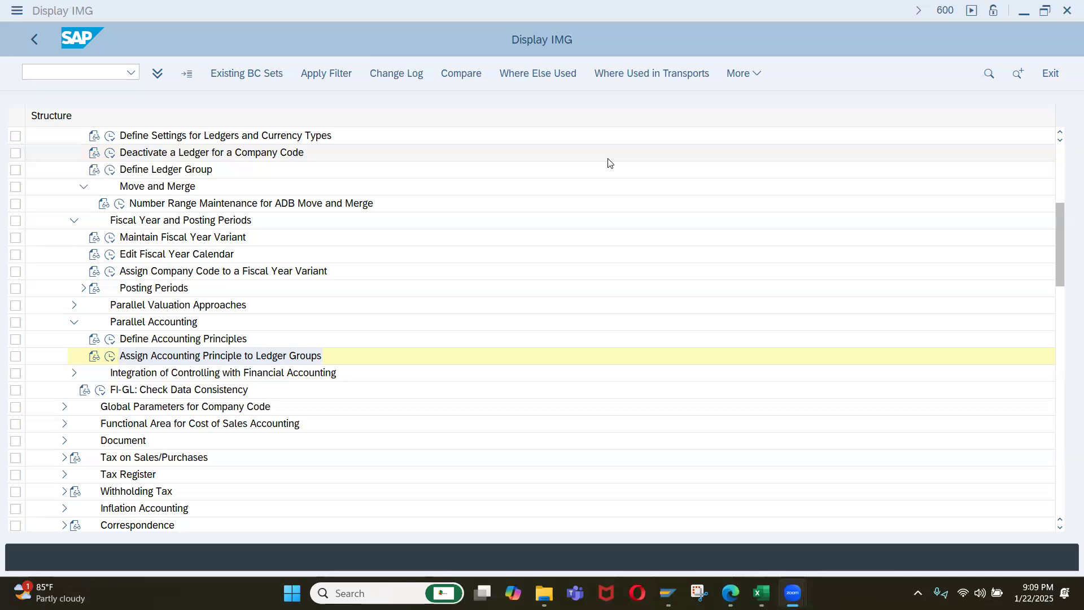
Collapse the Fiscal Year and Posting Periods, Parallel Accounting, Ledger and Ledgers nodes in the SAP IMG structure.
key(alt+Tab)
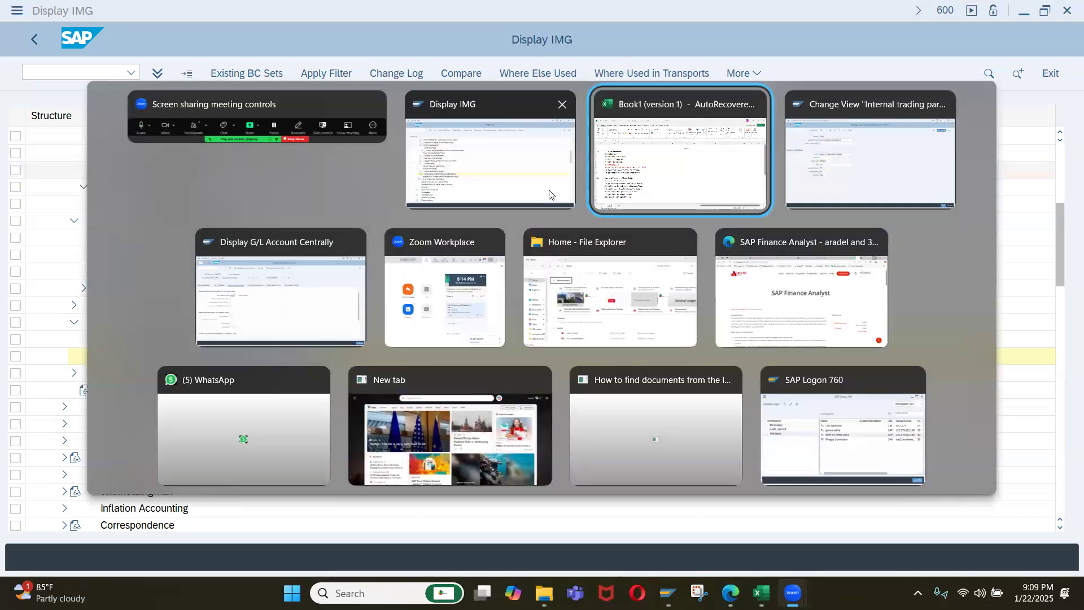
click(519, 147)
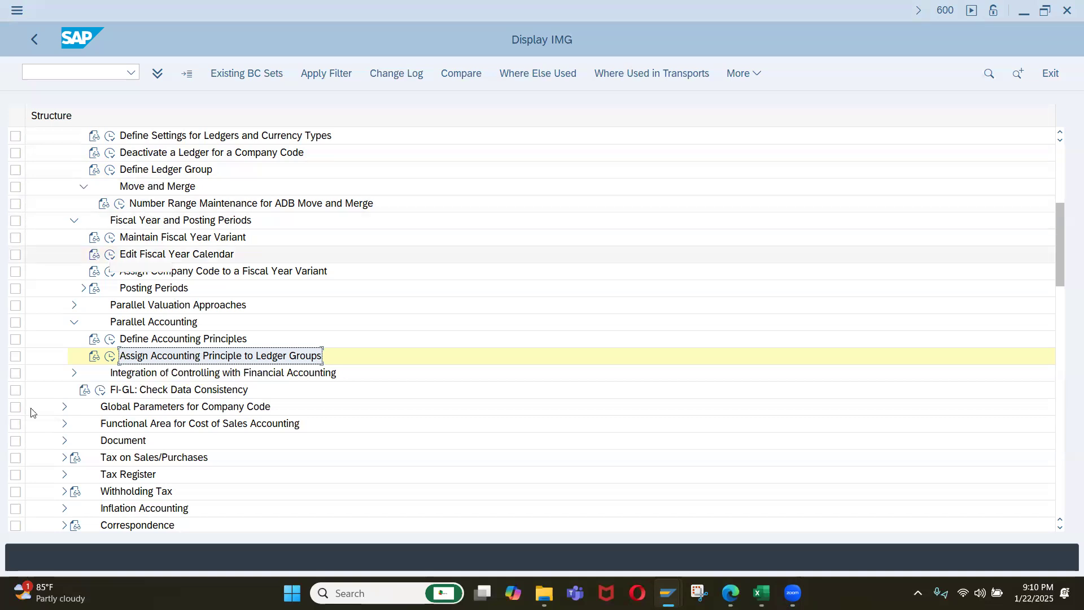
scroll(90, 344, down, 1)
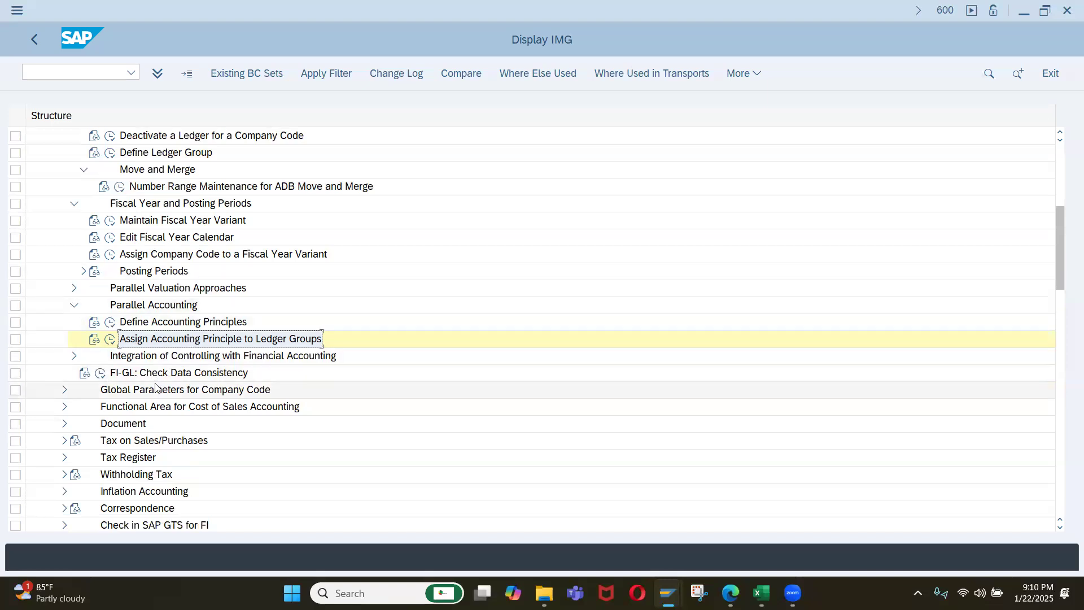
click(75, 205)
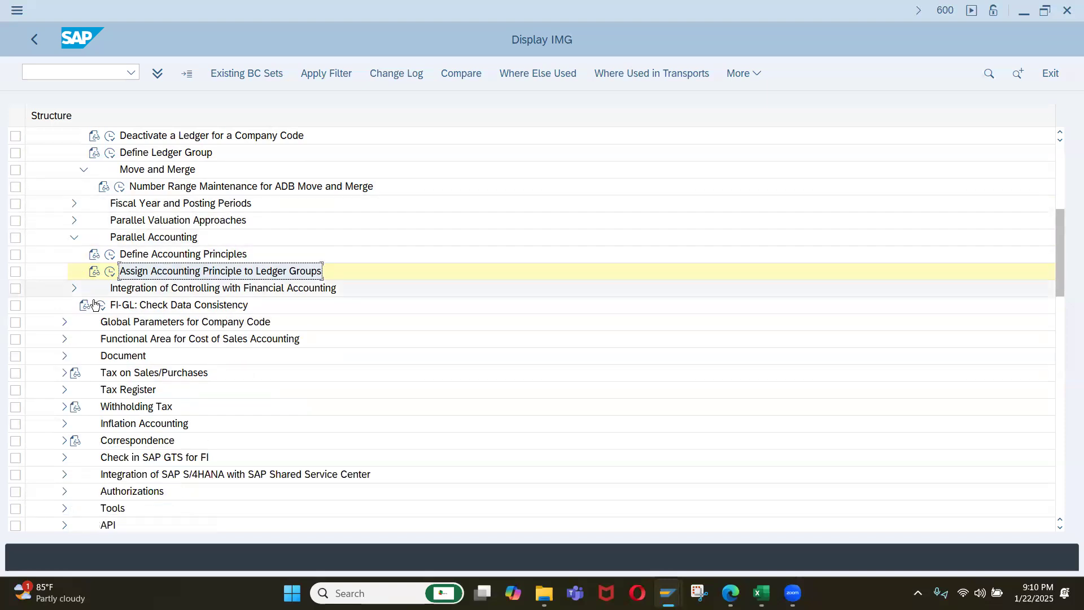
click(73, 239)
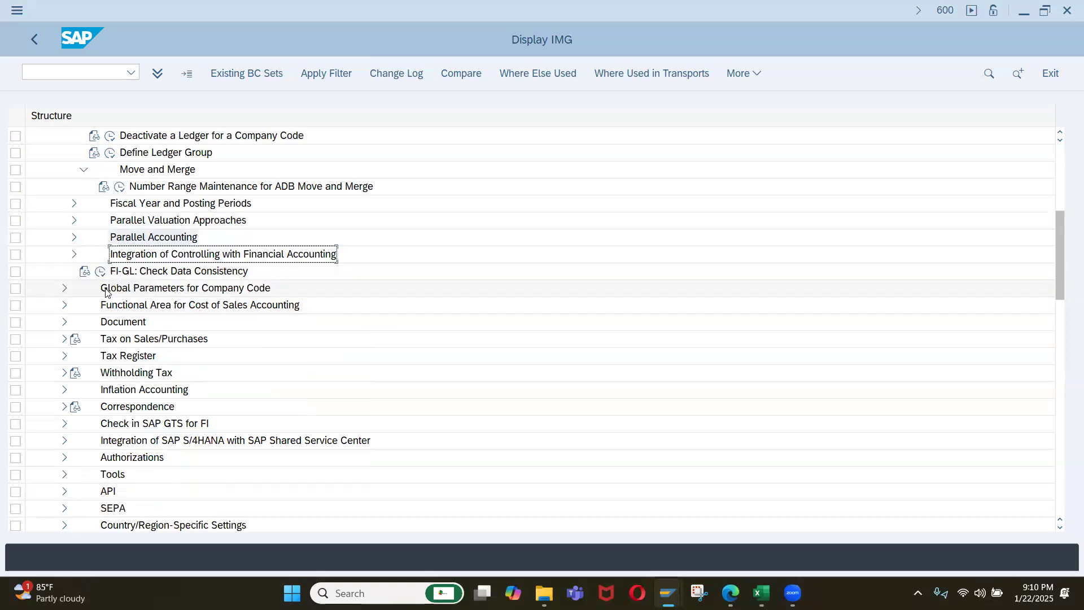
scroll(105, 292, up, 3)
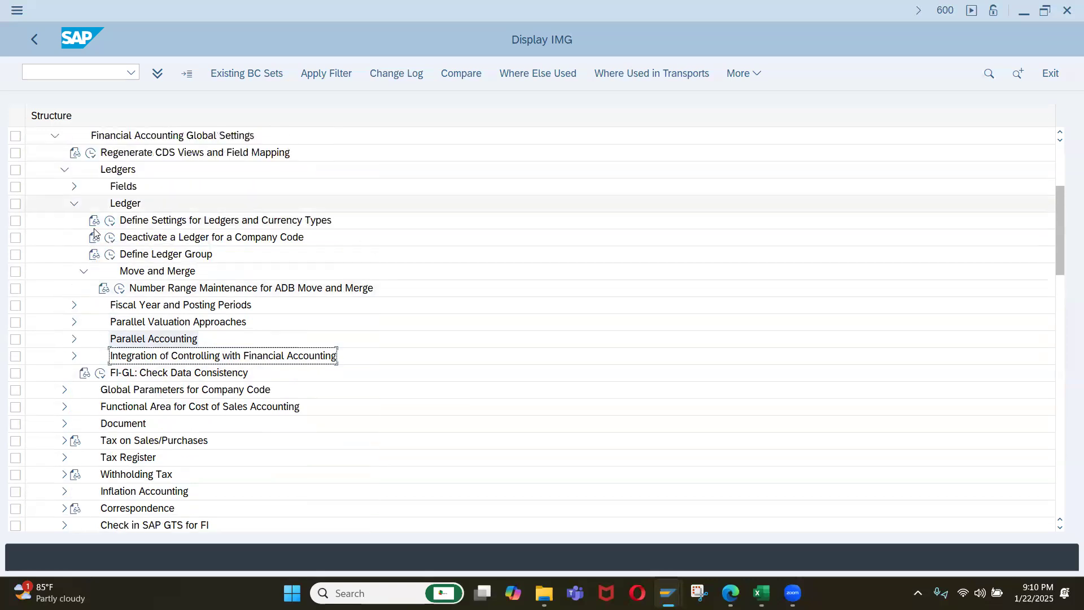
scroll(93, 231, up, 1)
click(74, 220)
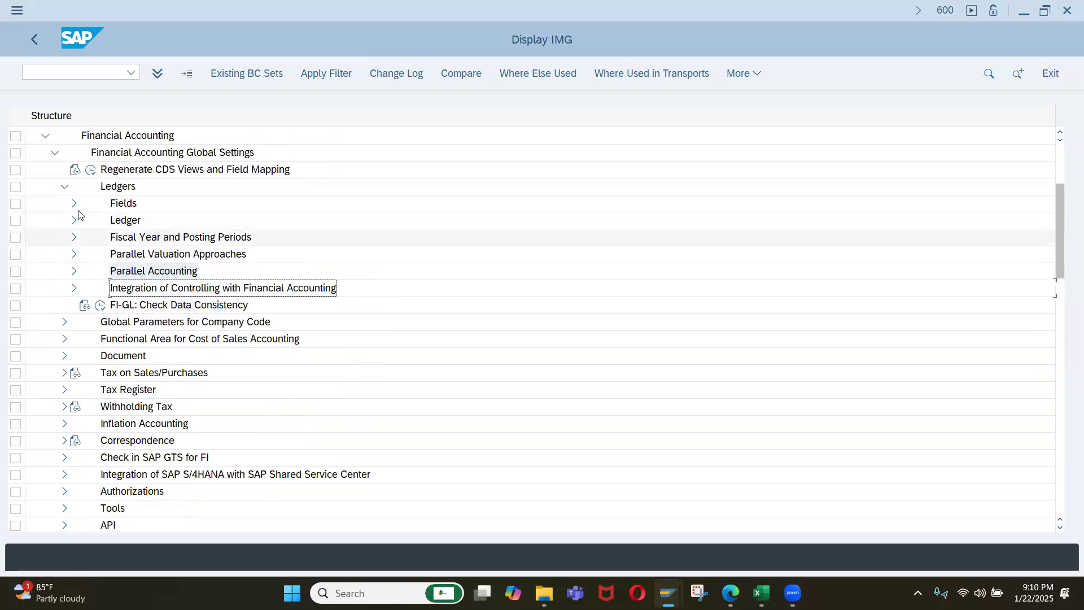
click(64, 187)
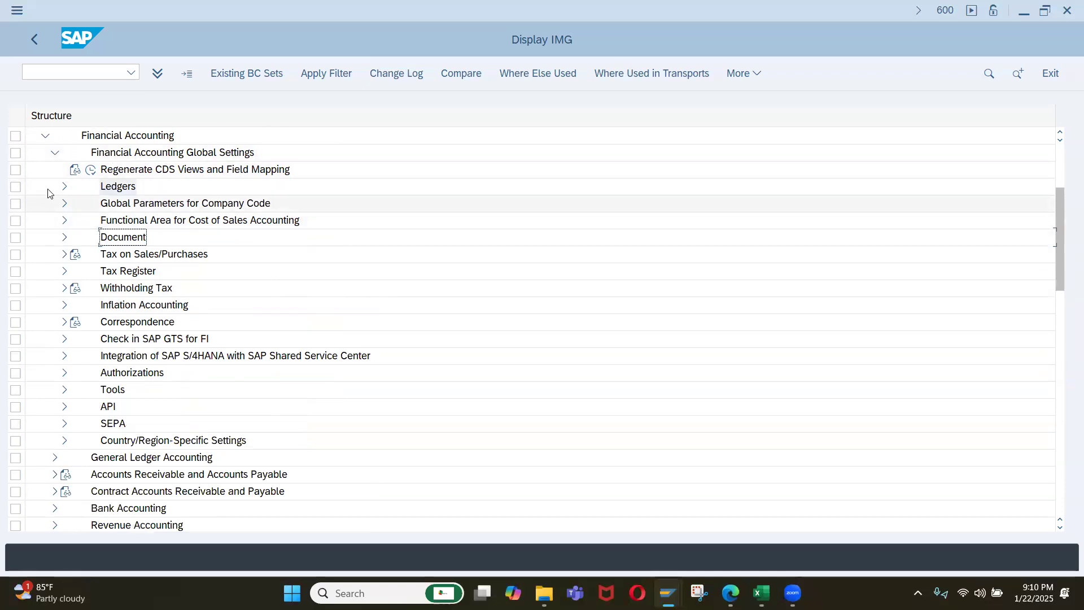
Review the contents of the Ledgers node and its Fields activities, leaving both nodes collapsed.
click(64, 186)
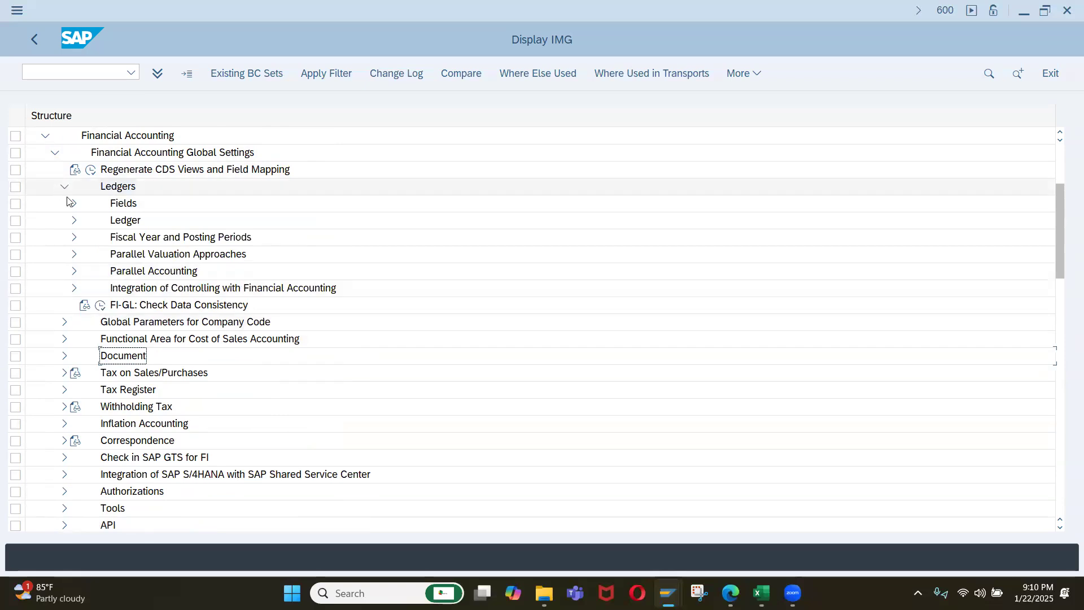
click(75, 204)
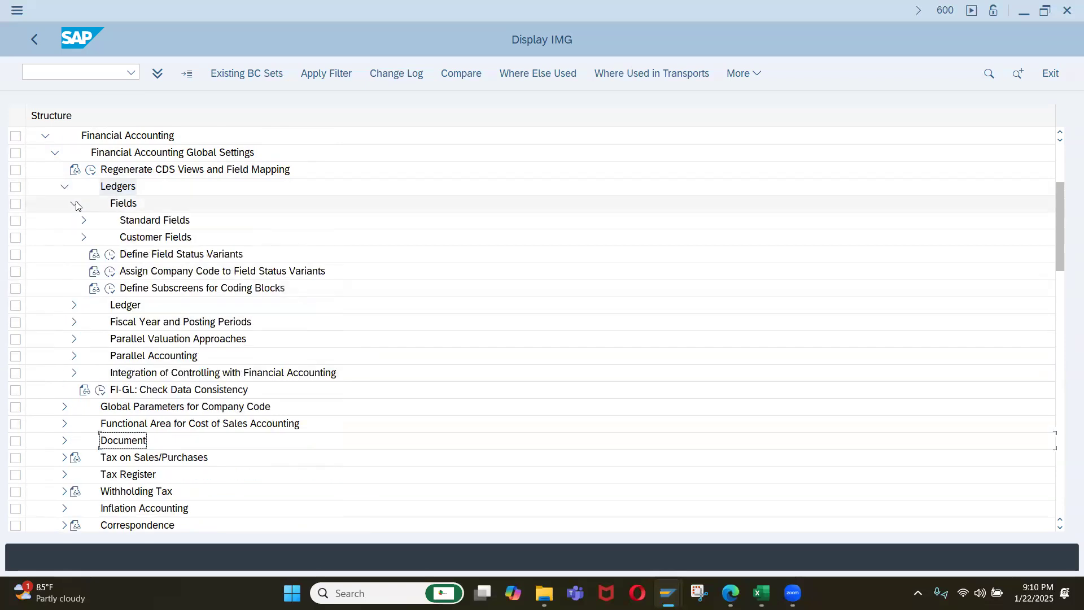
click(75, 204)
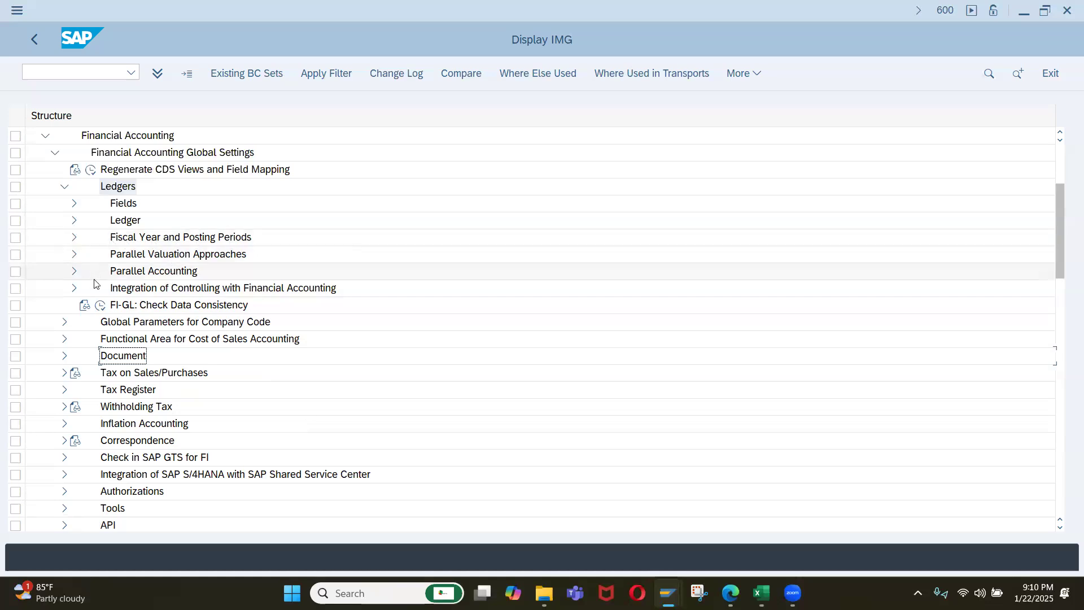
click(64, 188)
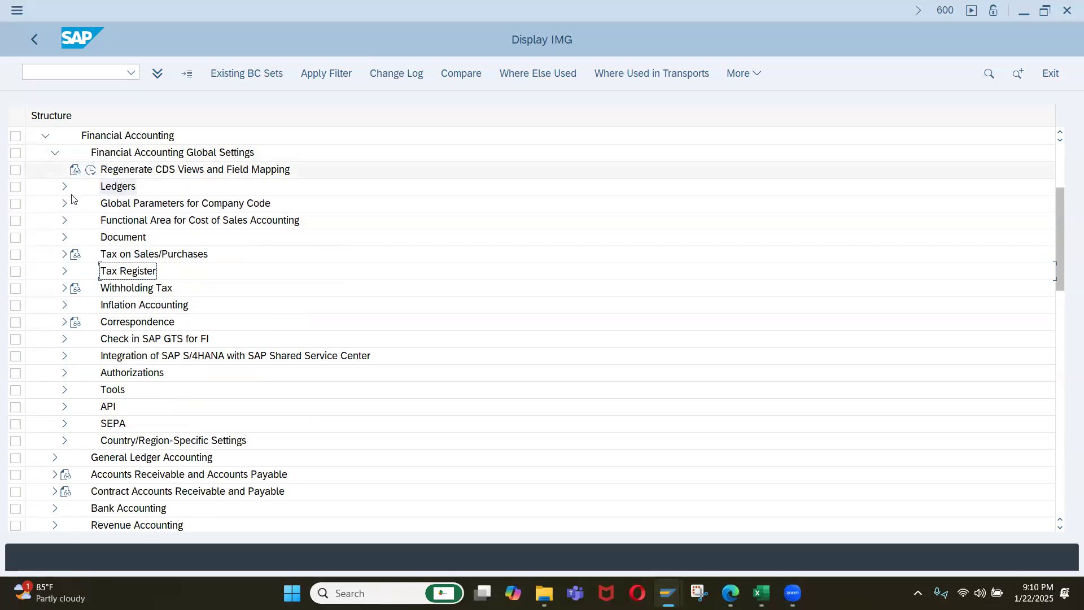
Under Document in Financial Accounting Global Settings, view the Define Document Types list and return to the IMG.
click(64, 238)
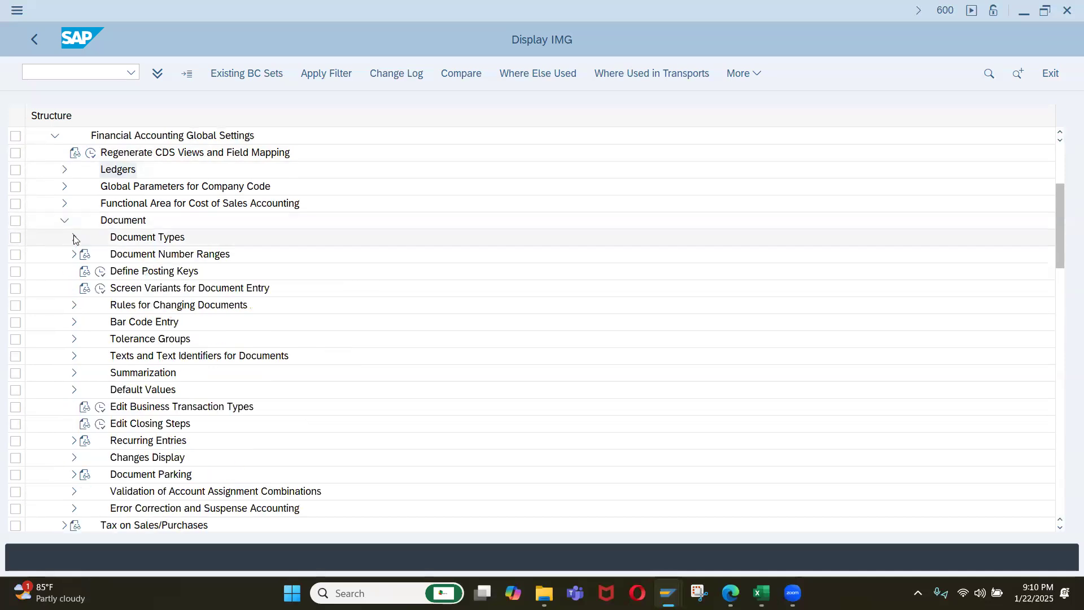
click(75, 238)
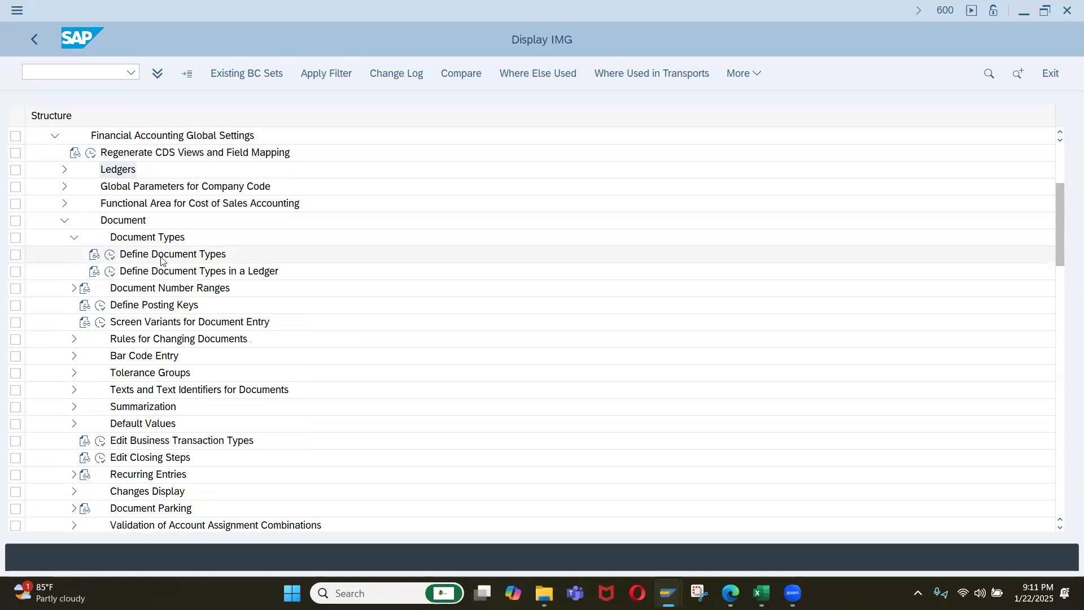
click(112, 254)
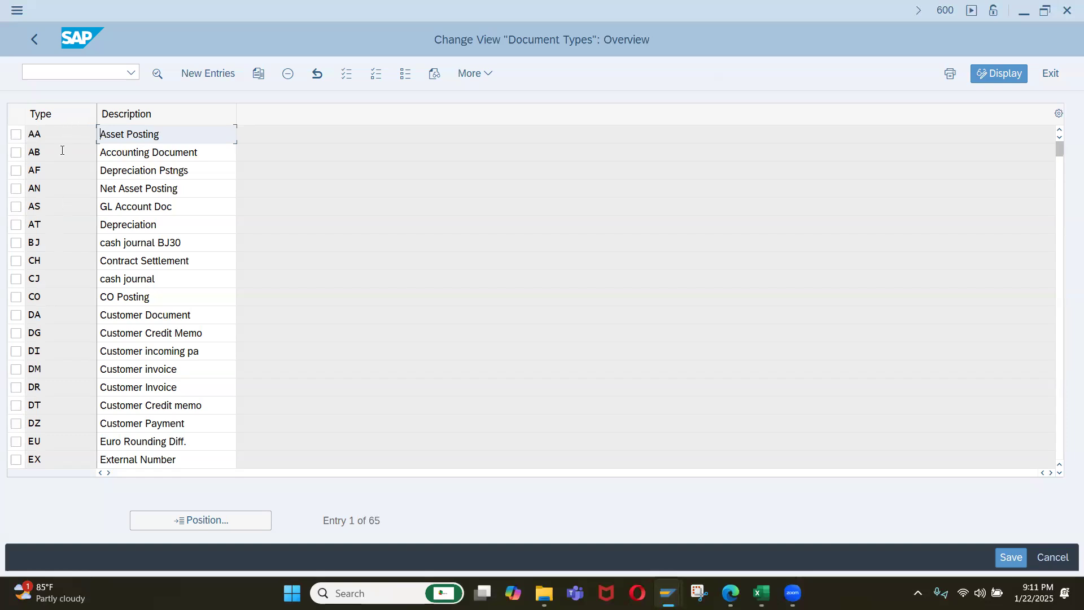
click(39, 43)
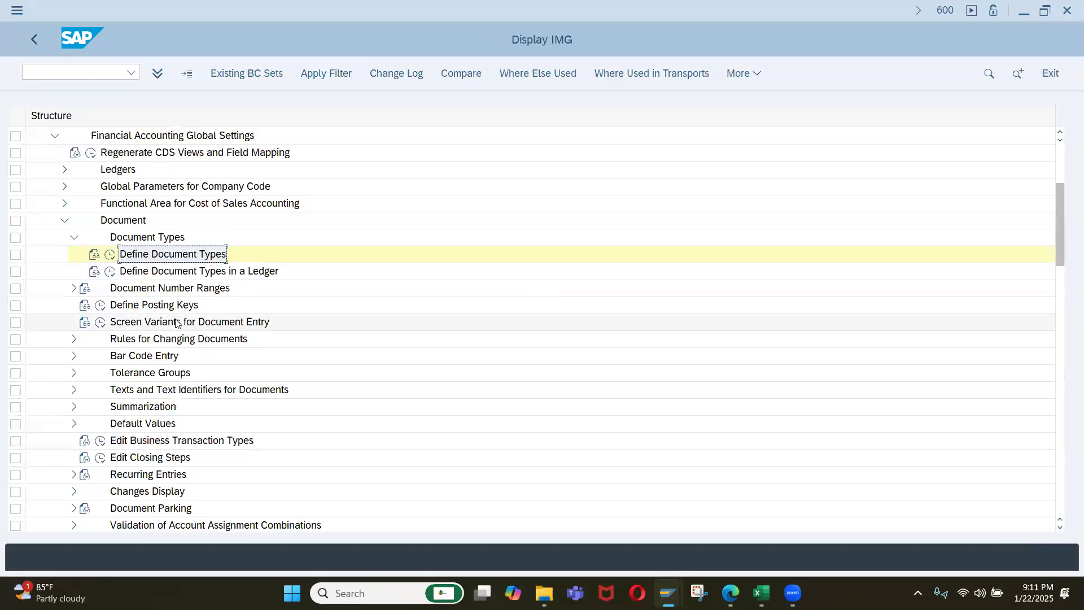
Look up document type SA in Define Document Types, check its number range in the details, and return to the IMG.
click(111, 258)
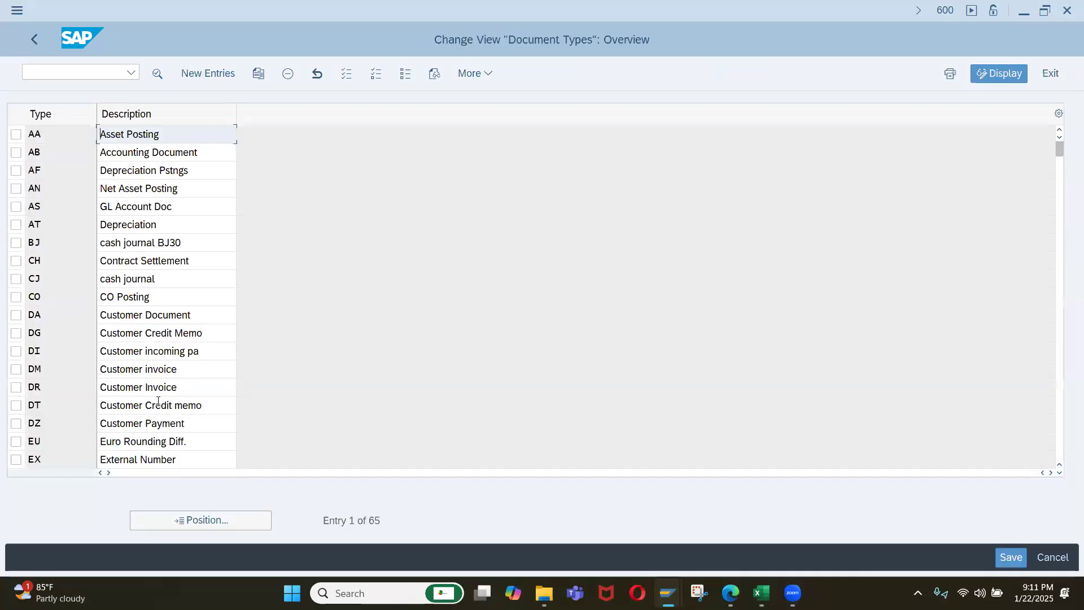
click(181, 524)
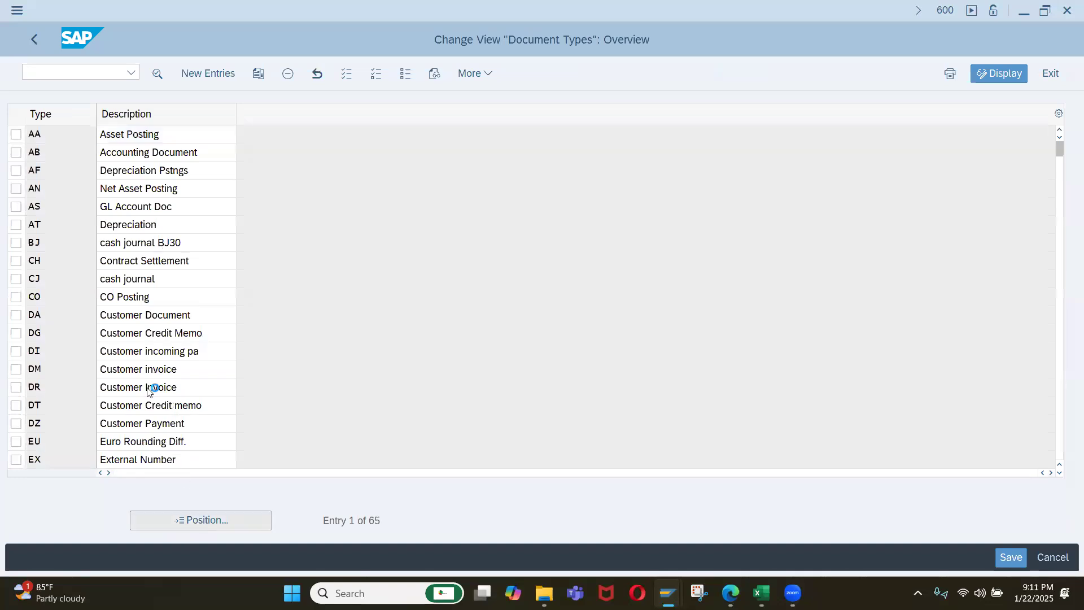
text(sa)
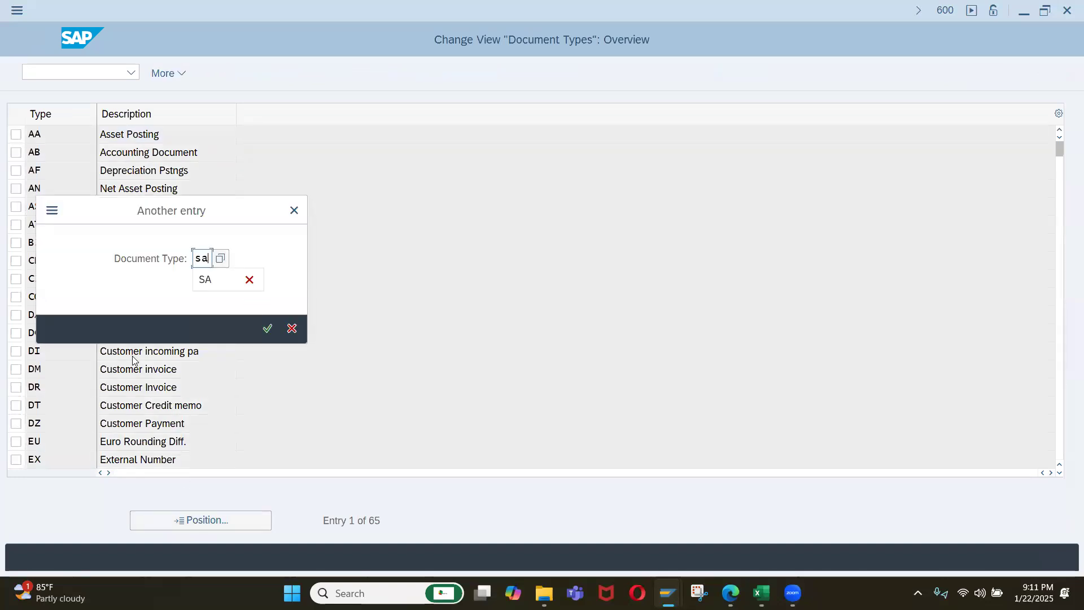
key(Return)
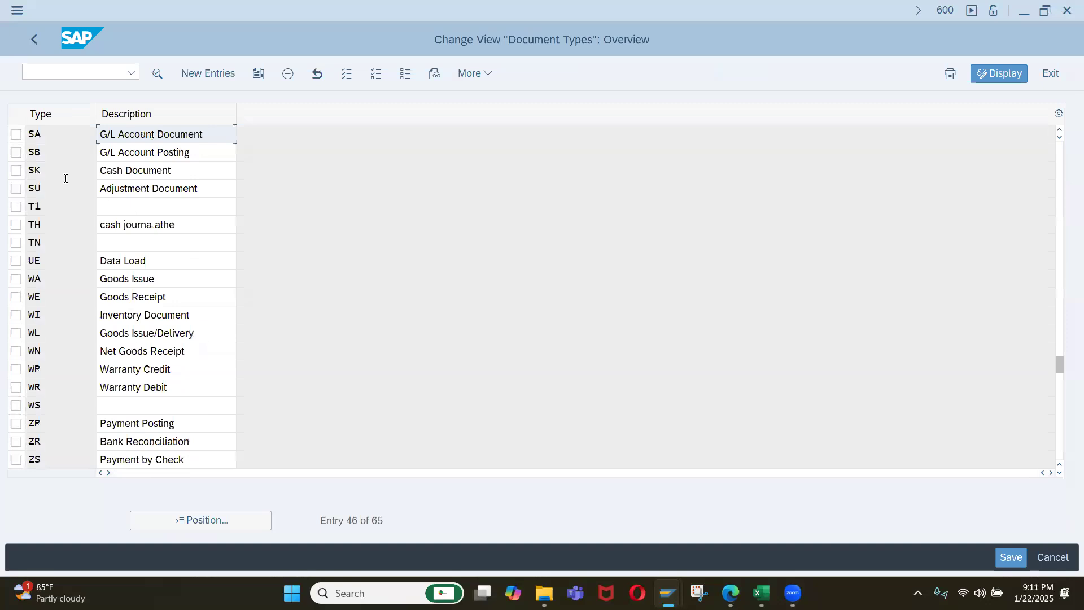
double_click(62, 134)
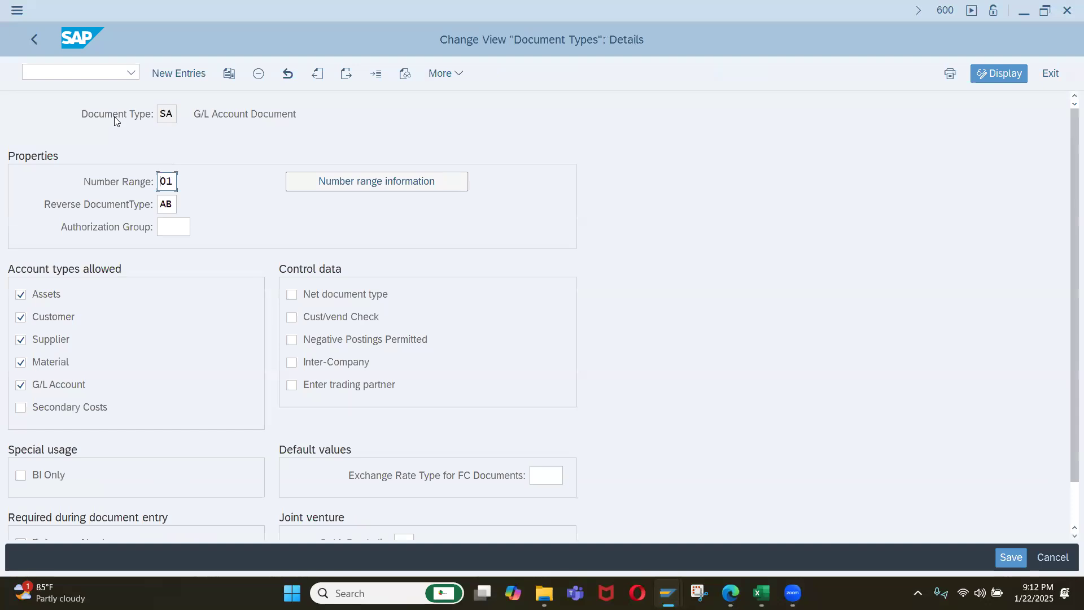
click(31, 39)
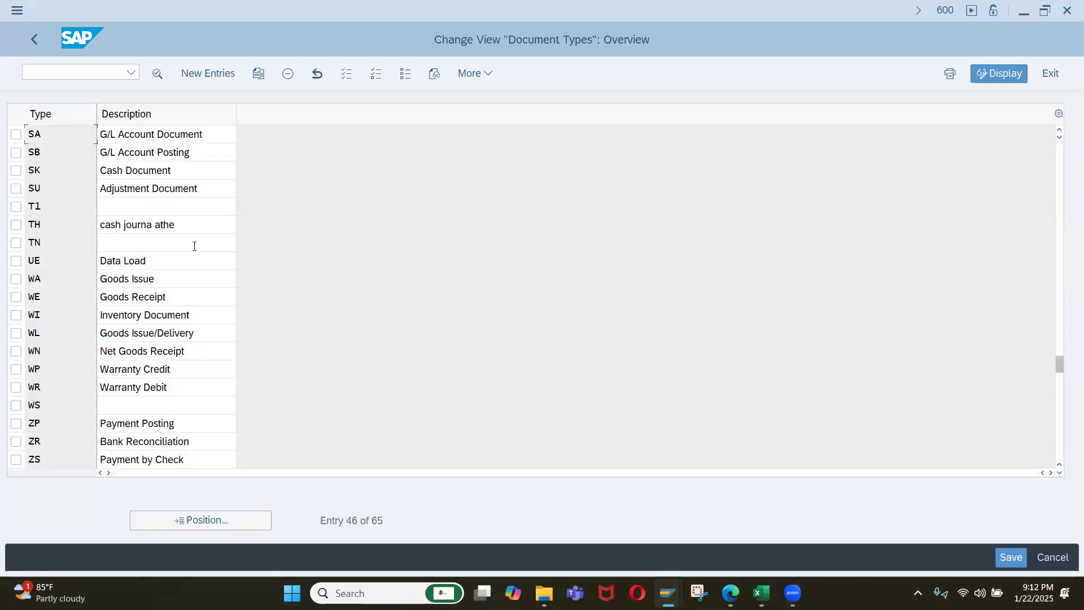
click(34, 40)
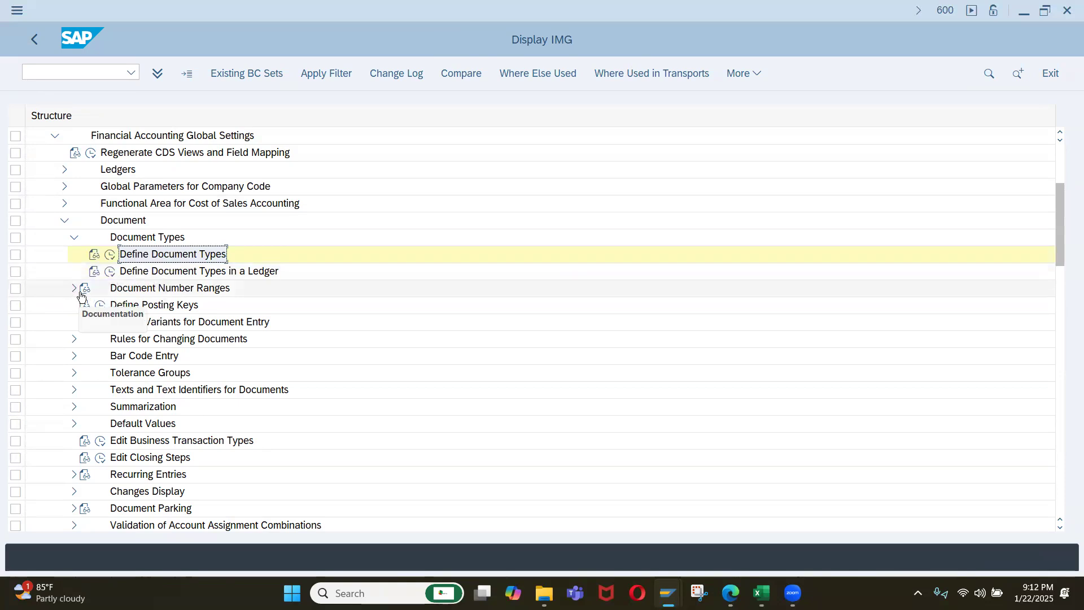
Open Define Document Number Ranges under Document Number Ranges and start editing the intervals for company code IQ01.
click(73, 288)
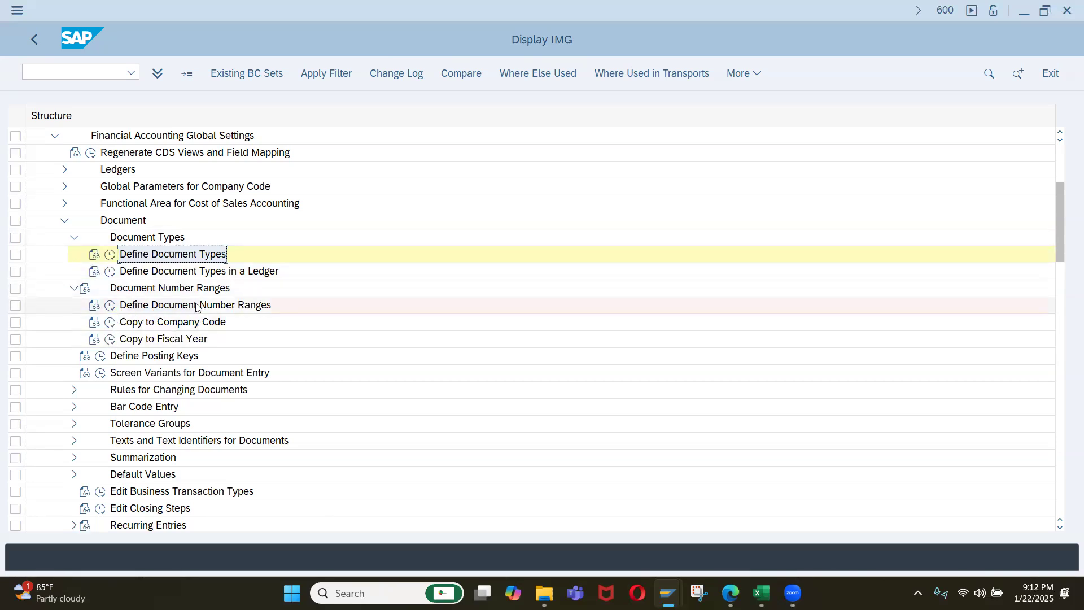
click(110, 311)
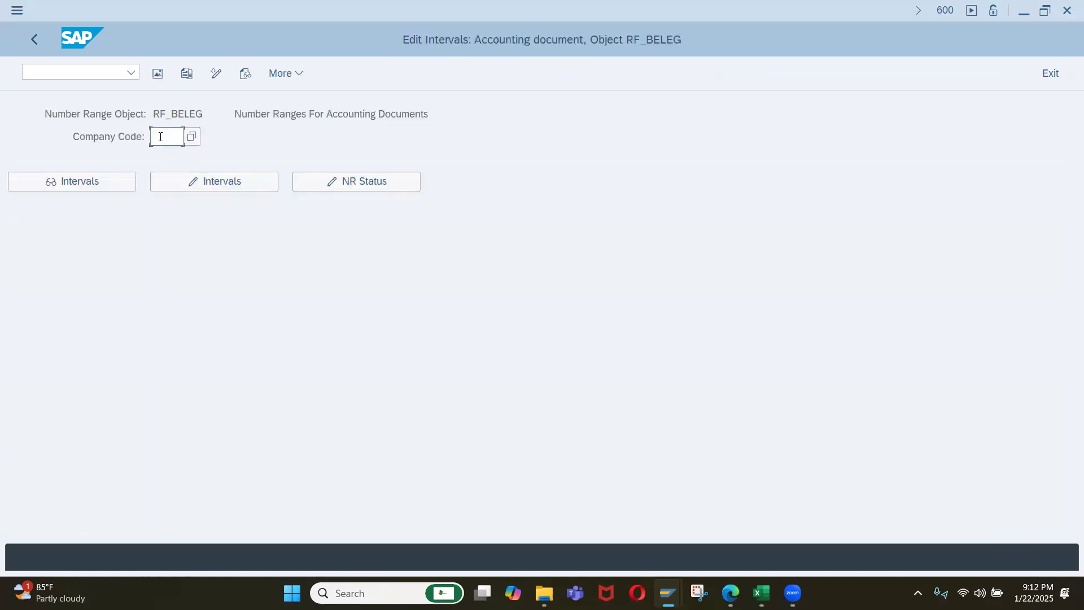
text(IQ01)
click(209, 181)
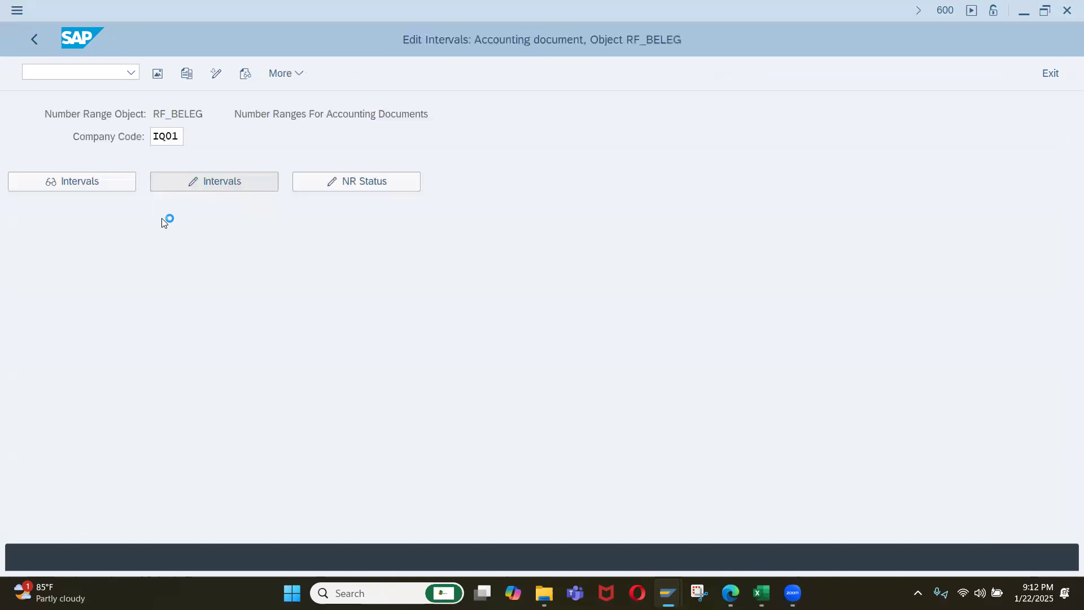
Enter number range 01 for year 2025, running from 100000 to 199999.
text(01)
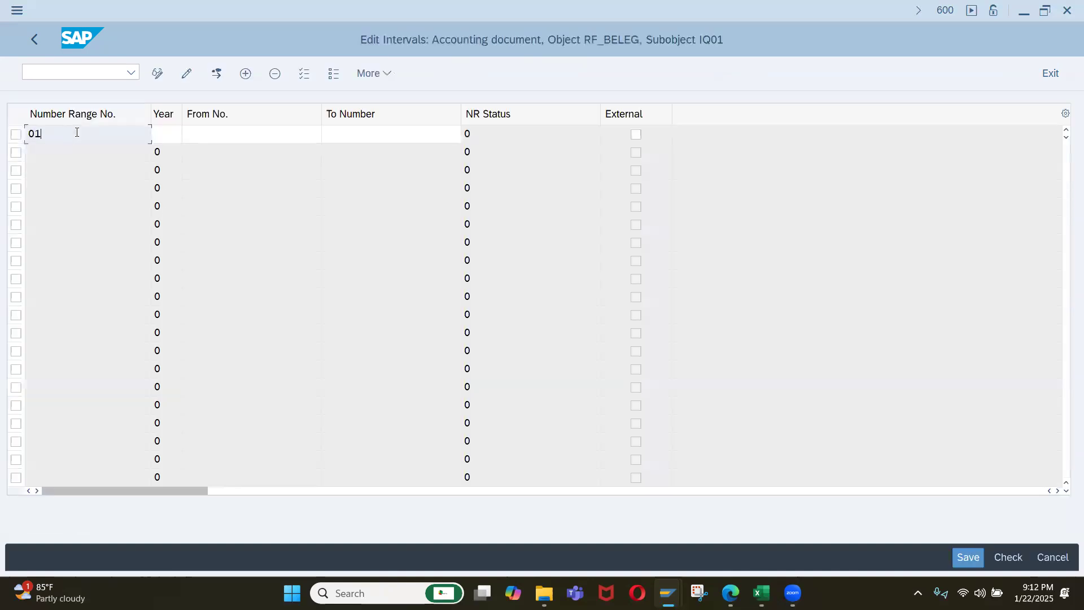
key(Tab)
text(202)
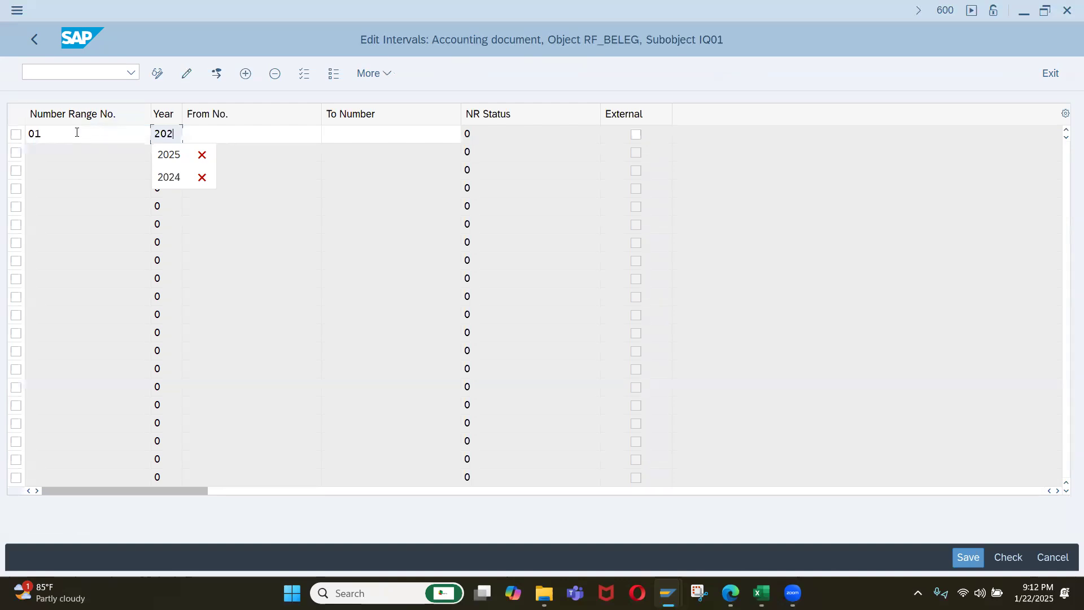
text(5)
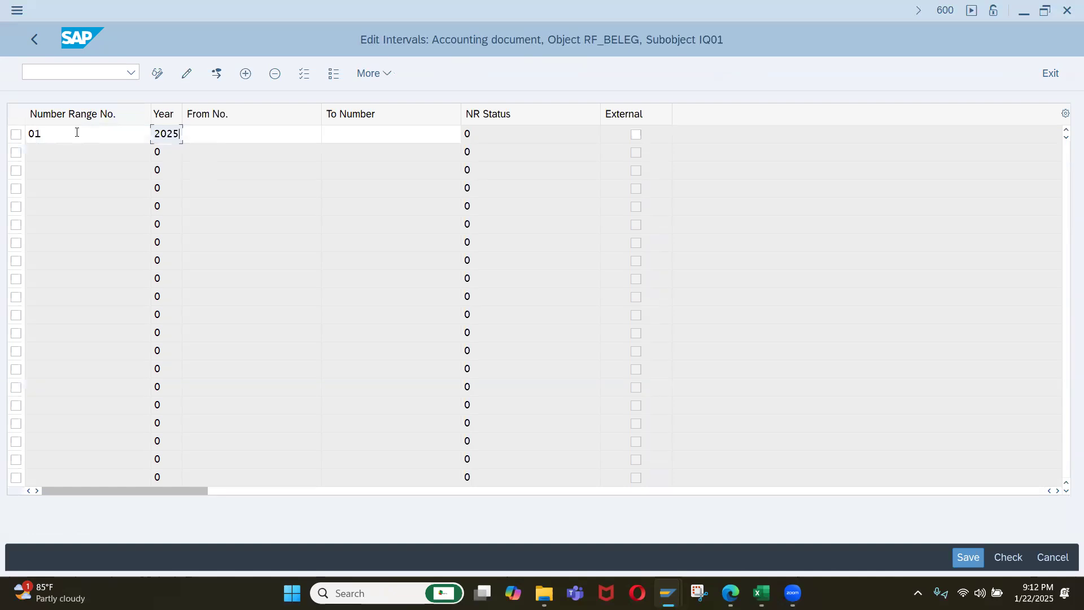
key(Tab)
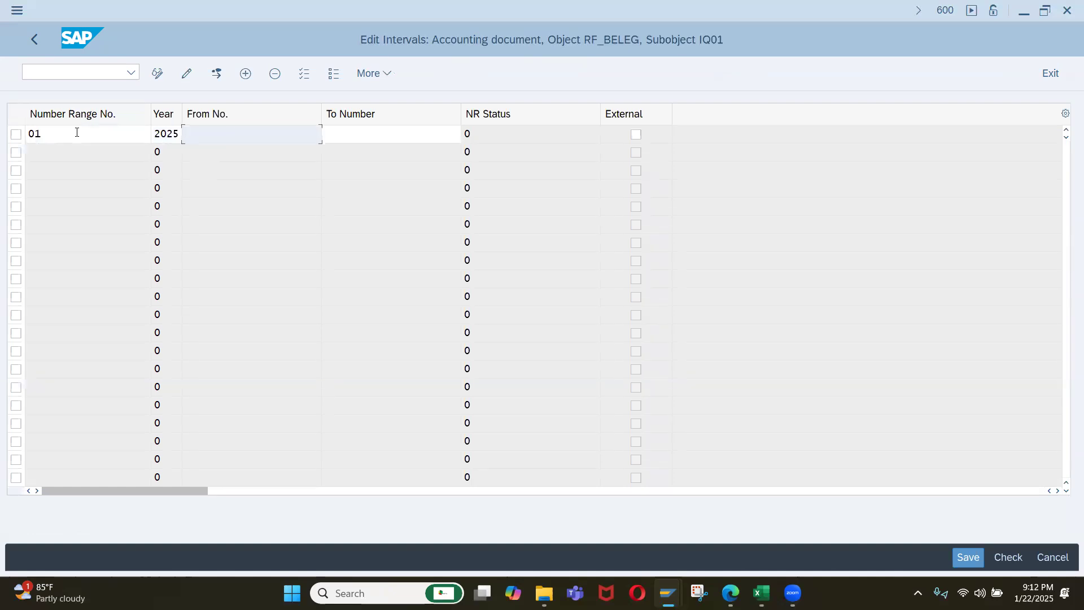
text(100000)
key(Tab)
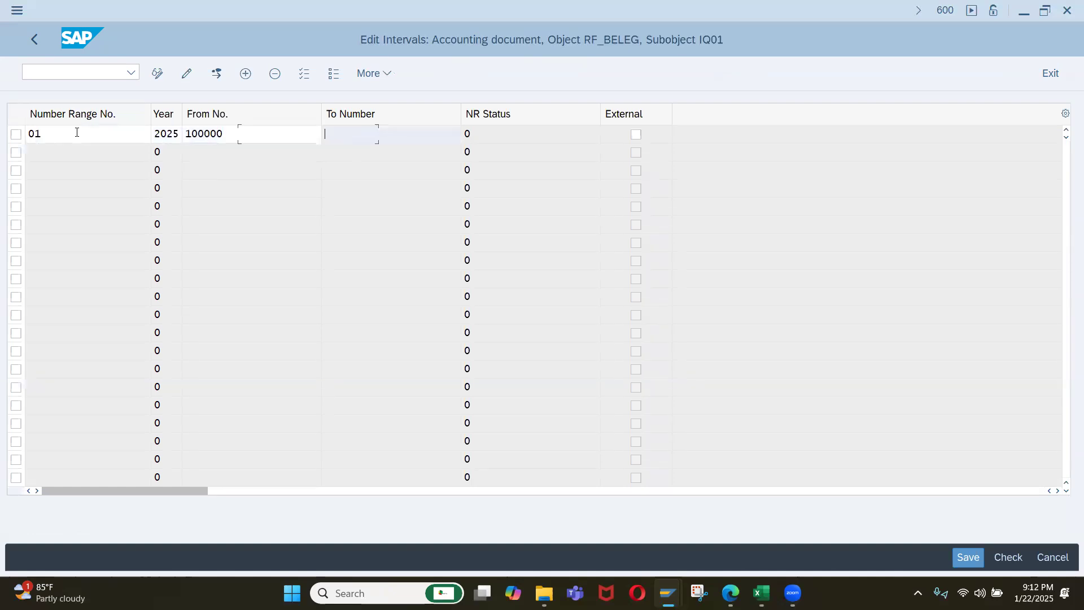
text(1)
key(Down)
key(Return)
key(Return)
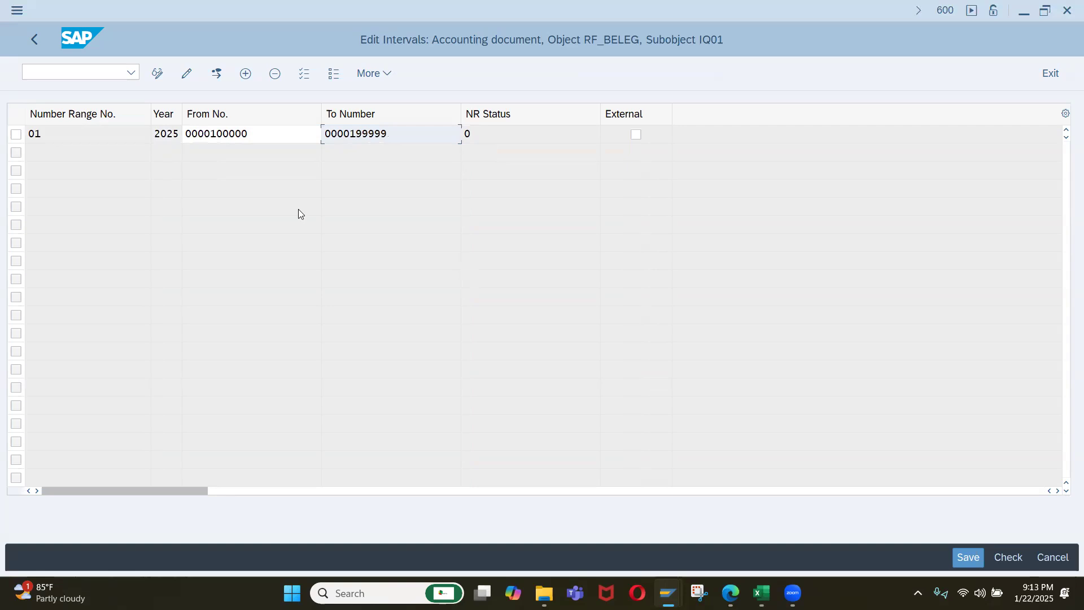
Save the document number range interval for company code IQ01, accept the interval transport notice, and return to the IMG.
key(shift+Tab)
drag(384, 132, 259, 135)
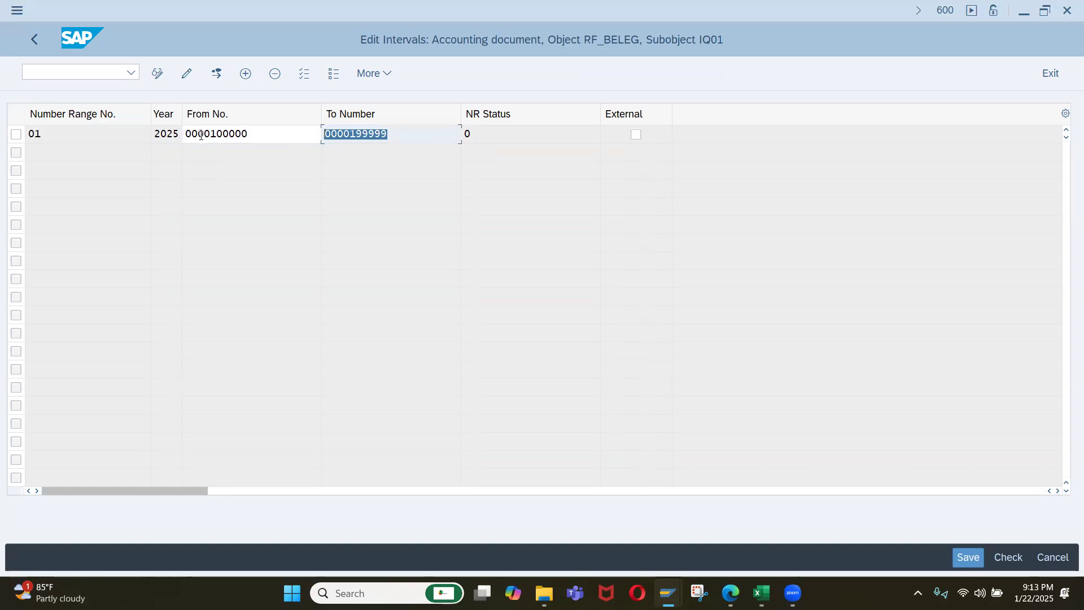
click(253, 139)
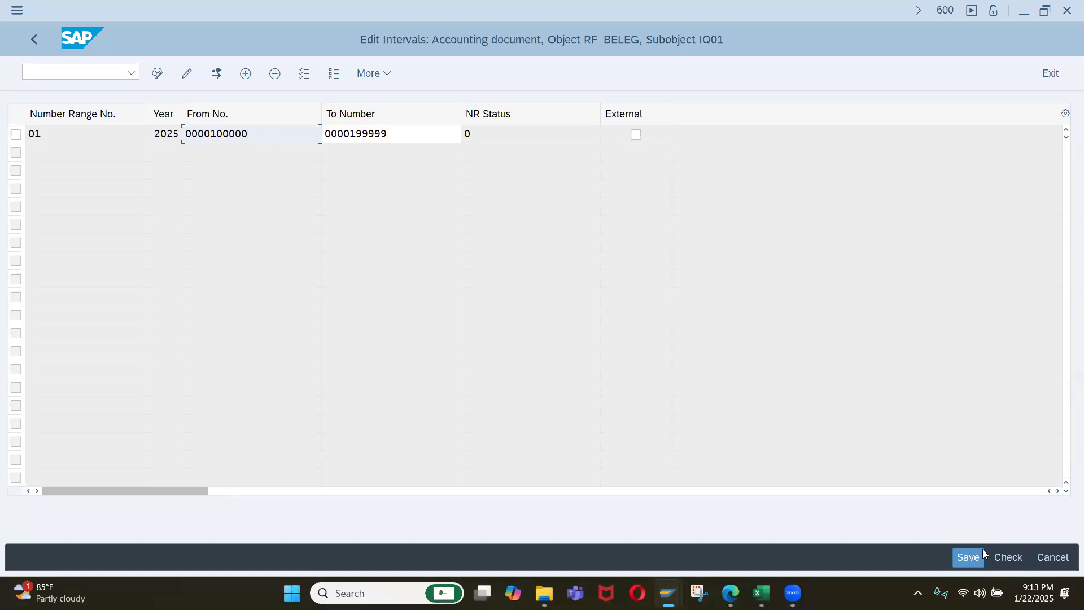
click(966, 557)
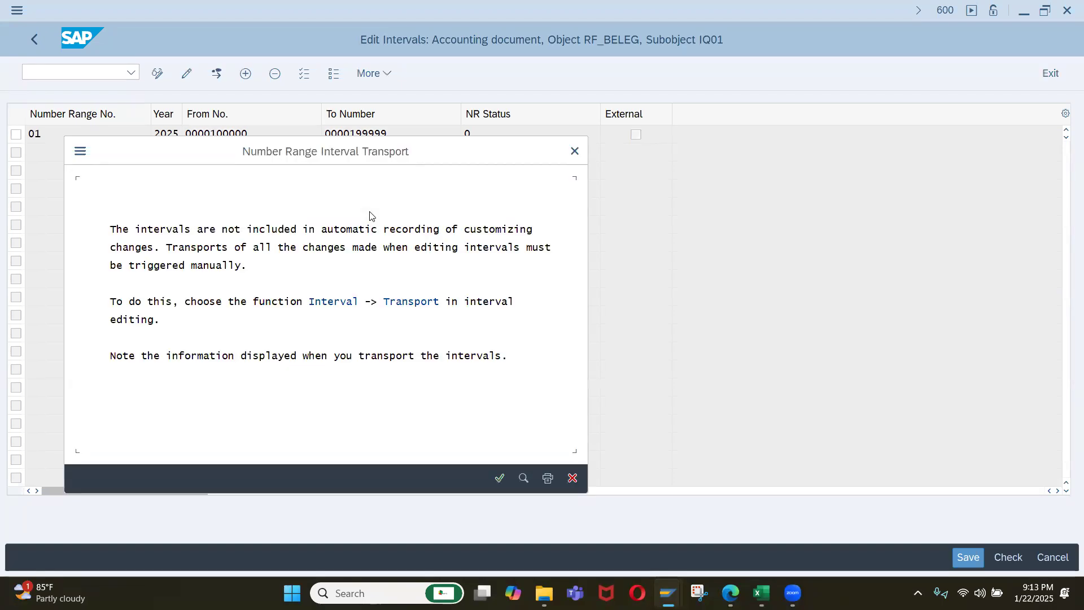
click(499, 477)
click(499, 478)
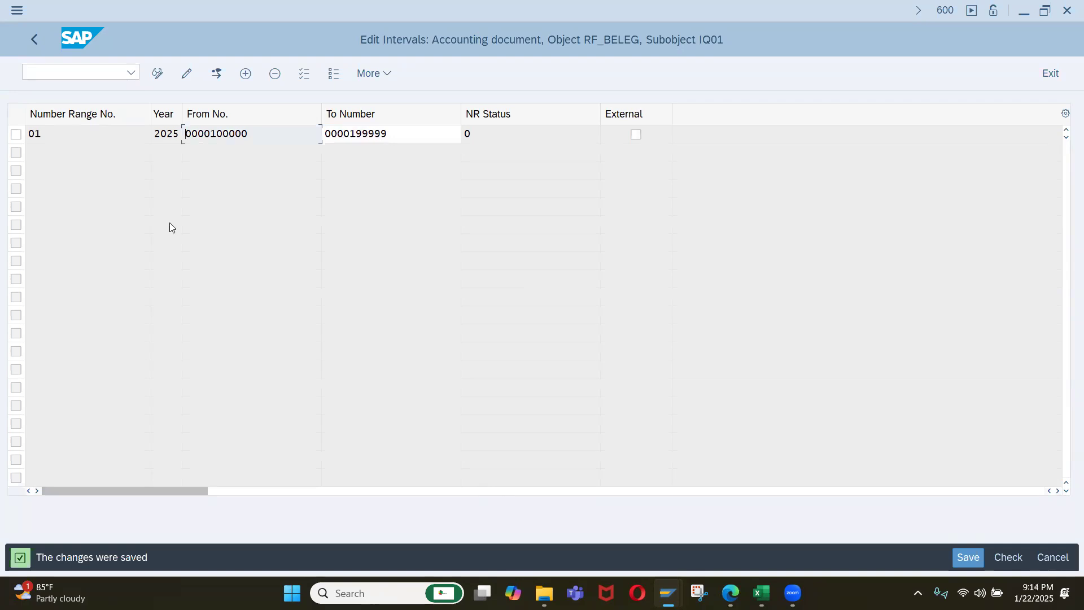
click(35, 39)
click(35, 40)
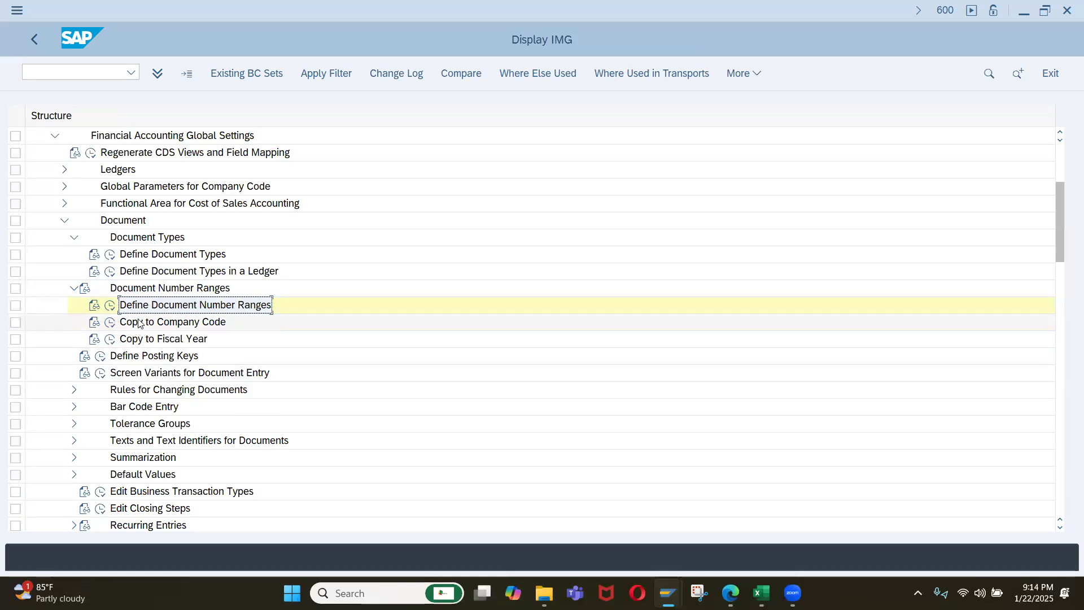
View the Copy to Company Code selection screen under Document Number Ranges and return to the IMG.
click(108, 323)
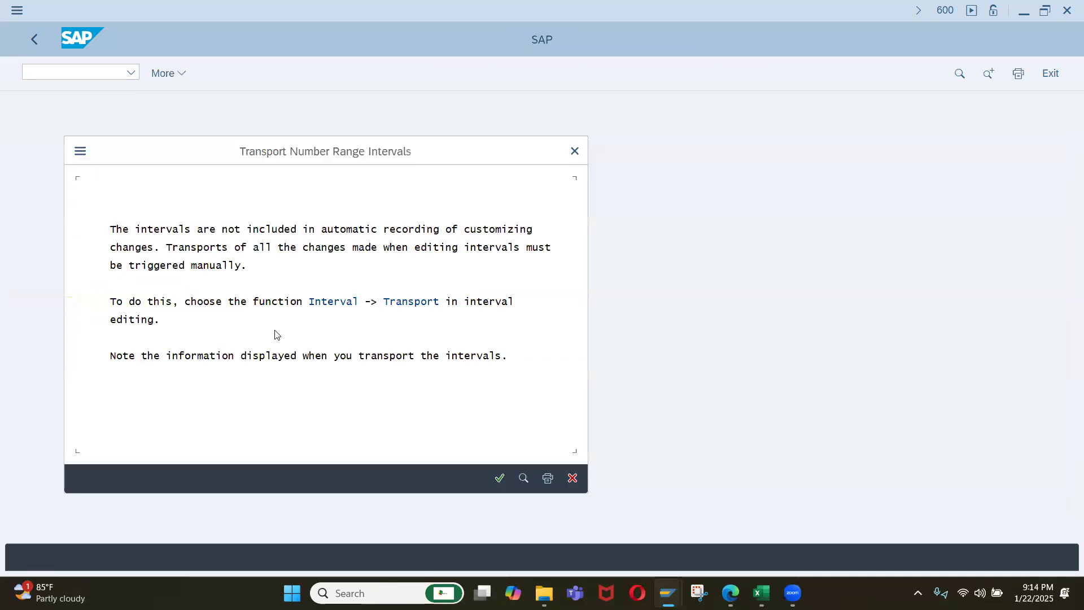
click(499, 478)
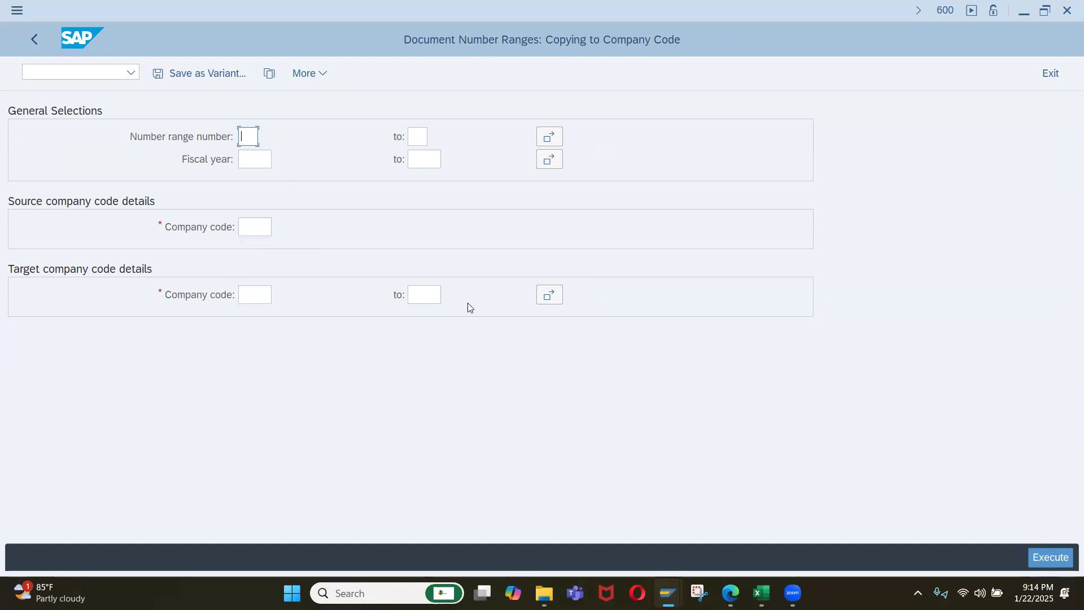
click(38, 48)
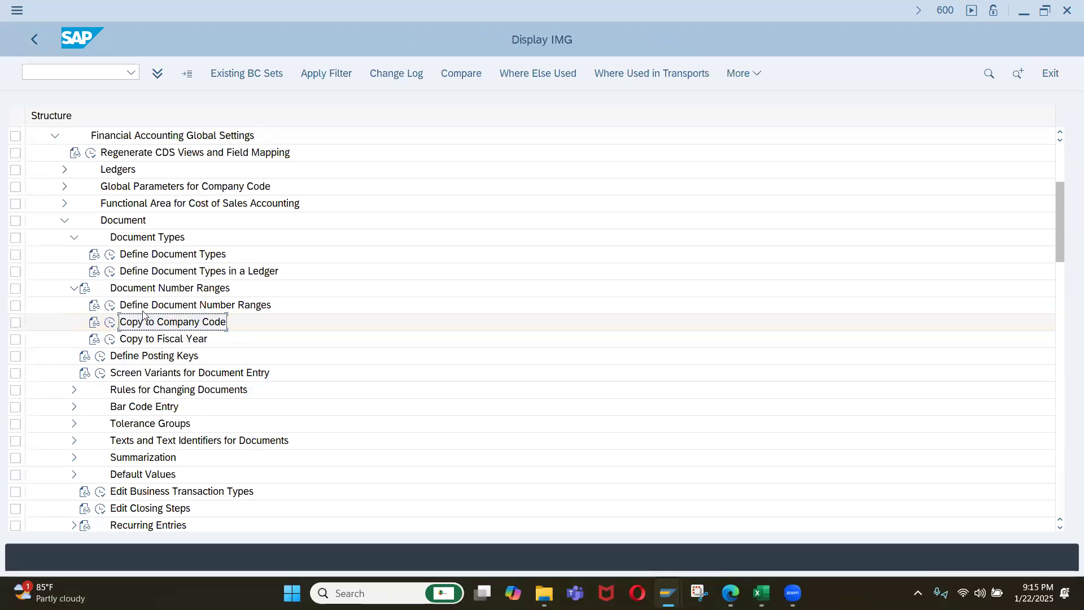
Copy the Define Document Types activity name from the IMG into cell B21 of the Excel activity list.
click(151, 259)
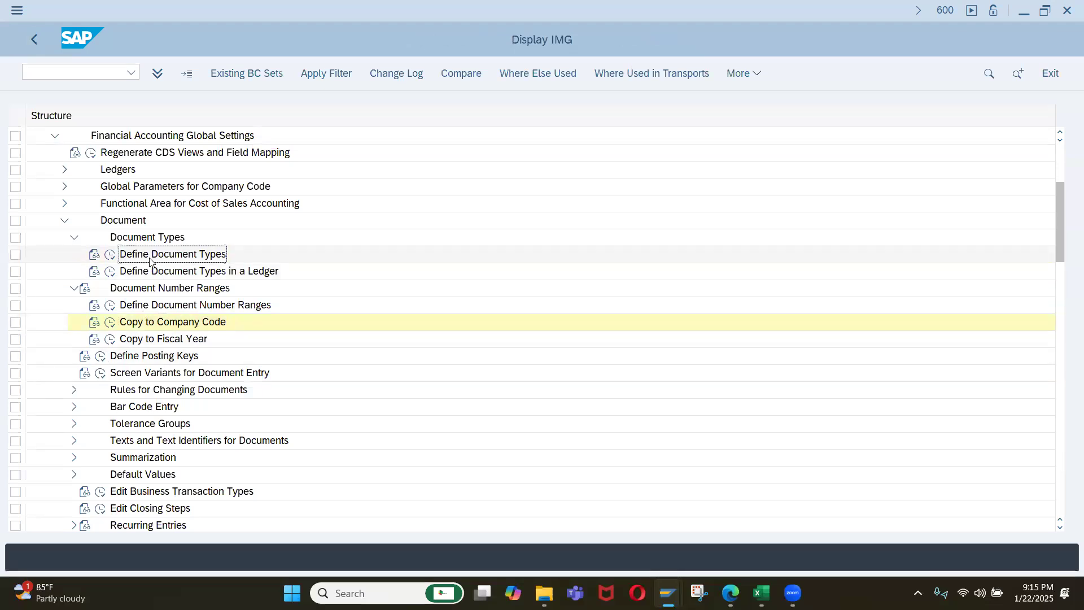
key(alt+Tab)
key(alt+Tab)
scroll(147, 443, down, 2)
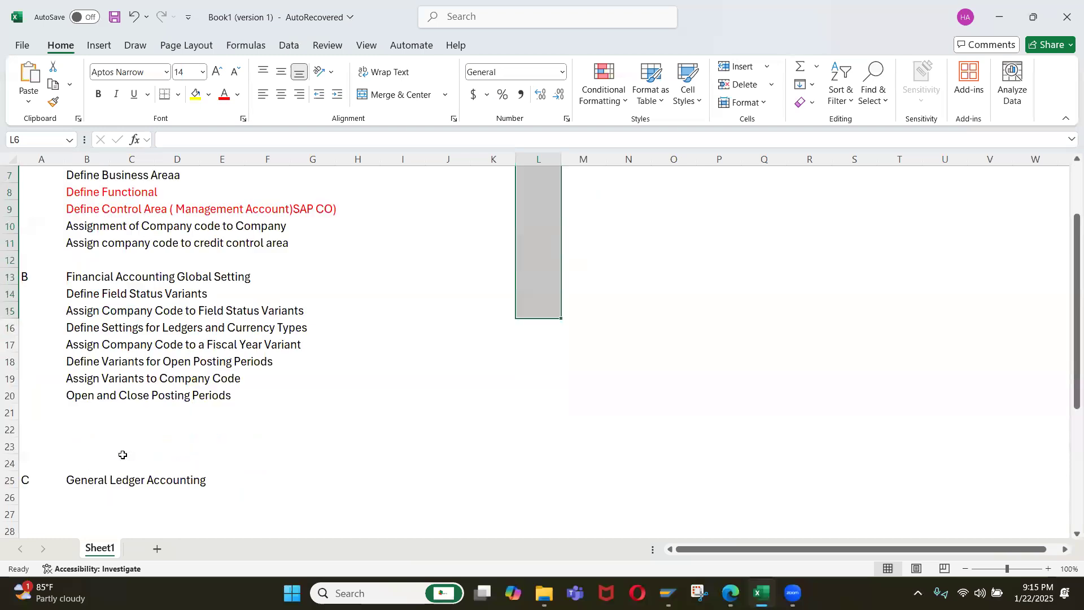
click(86, 410)
text(Define Document Types)
Insert blank rows at row 22, above the General Ledger Accounting section, and select cell B22.
click(92, 429)
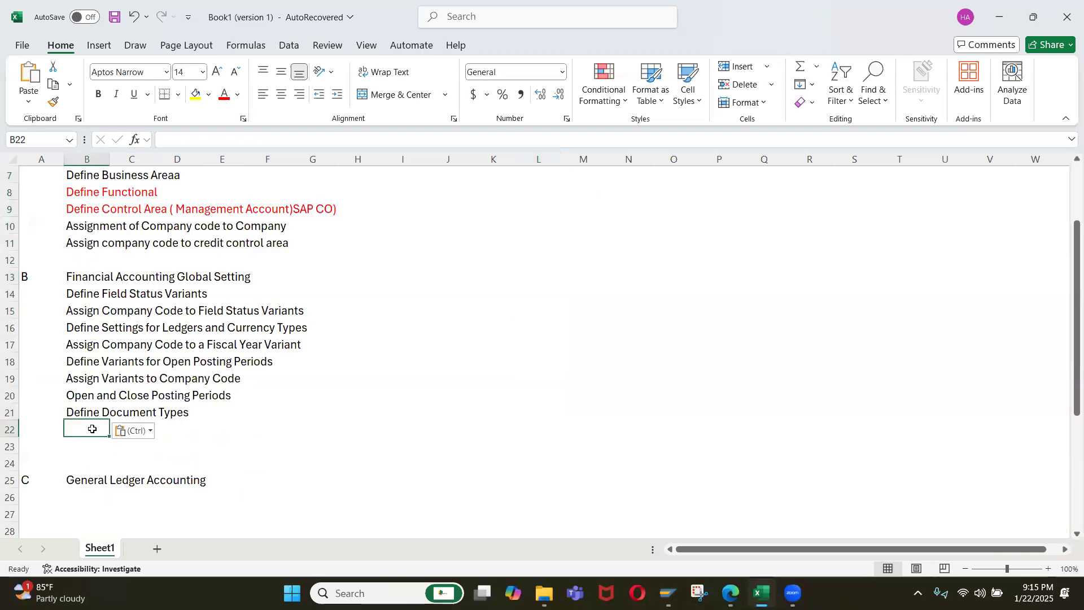
key(shift+space)
key(ctrl+shift+equal)
key(ctrl+shift+equal)
key(ctrl+shift+equal)
key(ctrl+shift+equal)
text(=)
key(Up)
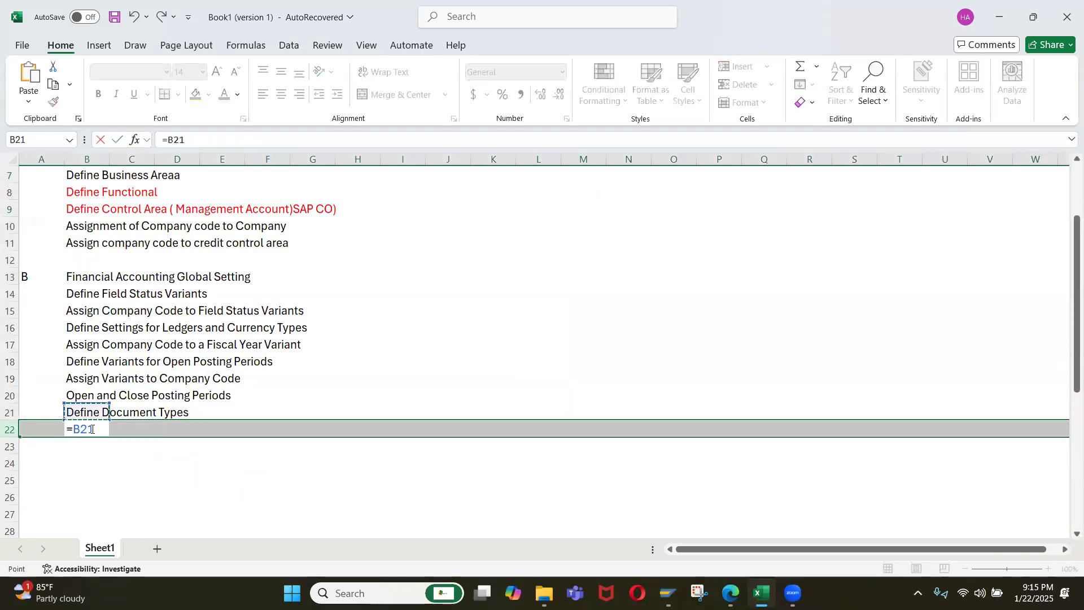
key(Escape)
click(92, 429)
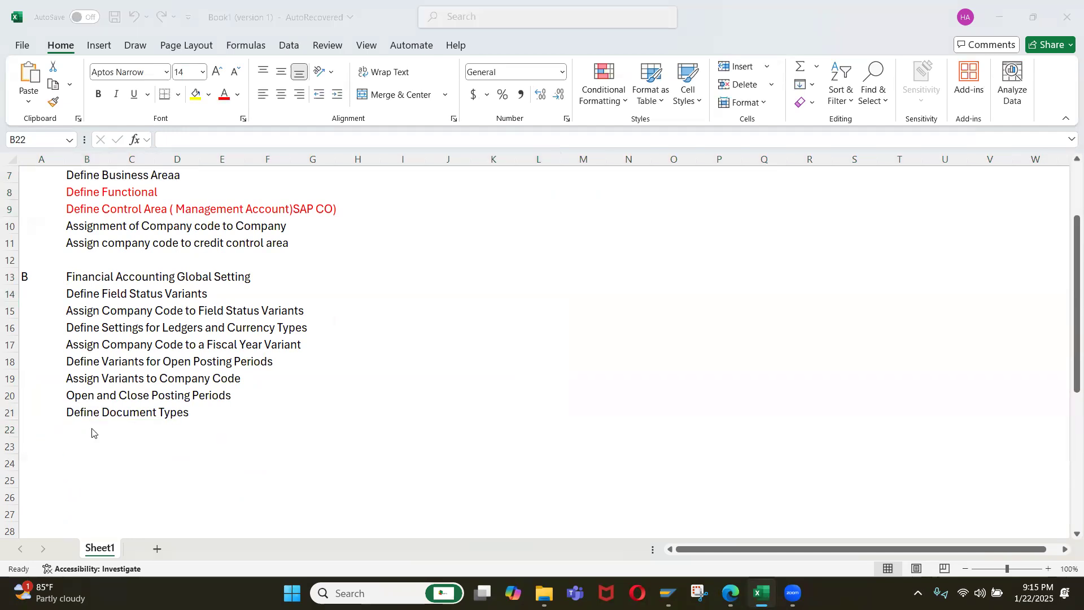
Copy the Define Document Number Ranges activity name from the SAP IMG into cell B22 of the Excel list.
key(alt+Tab)
click(116, 324)
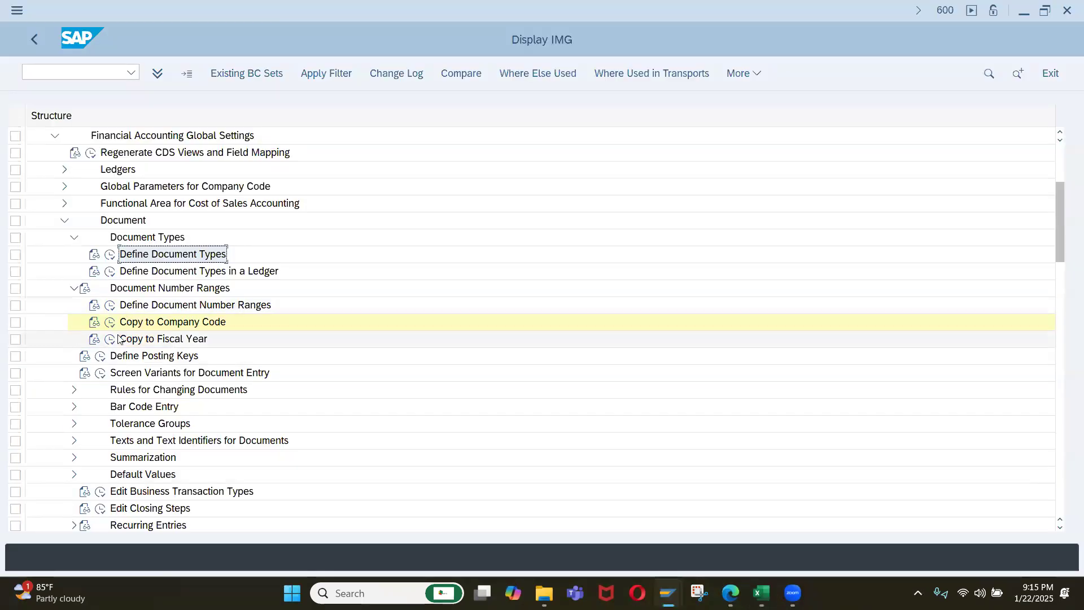
click(144, 306)
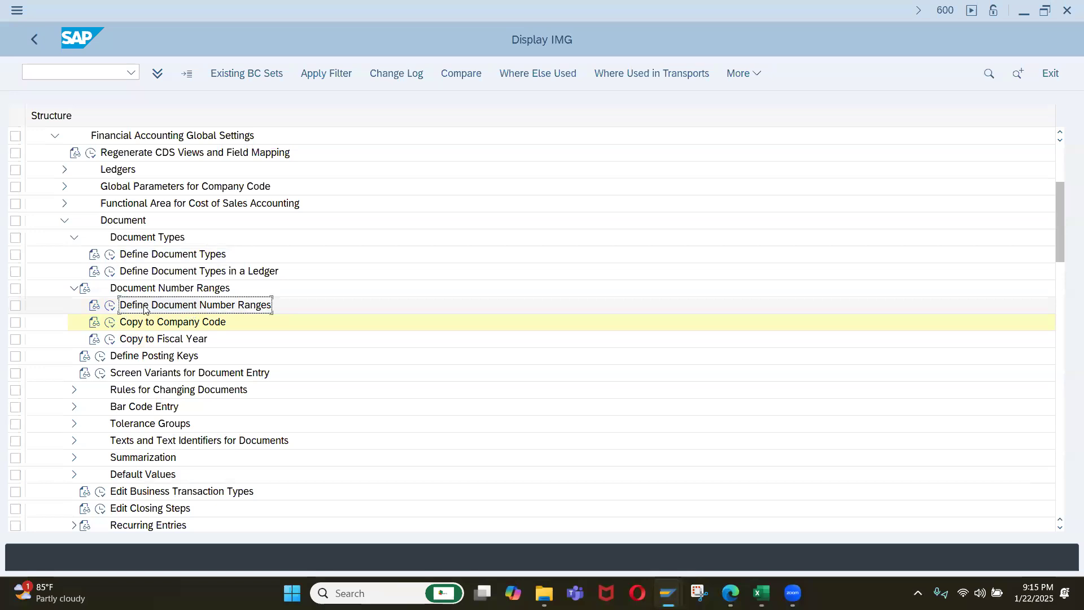
key(ctrl+c)
key(alt+Tab)
key(ctrl+v)
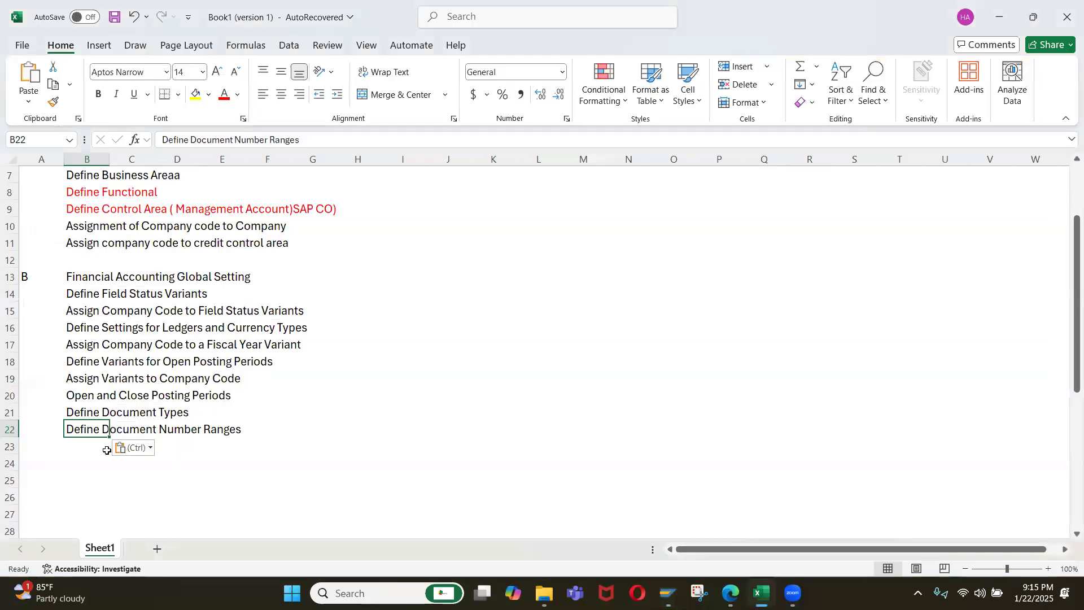
Switch back to SAP and open the Define Posting Keys activity under Document.
key(alt+Tab)
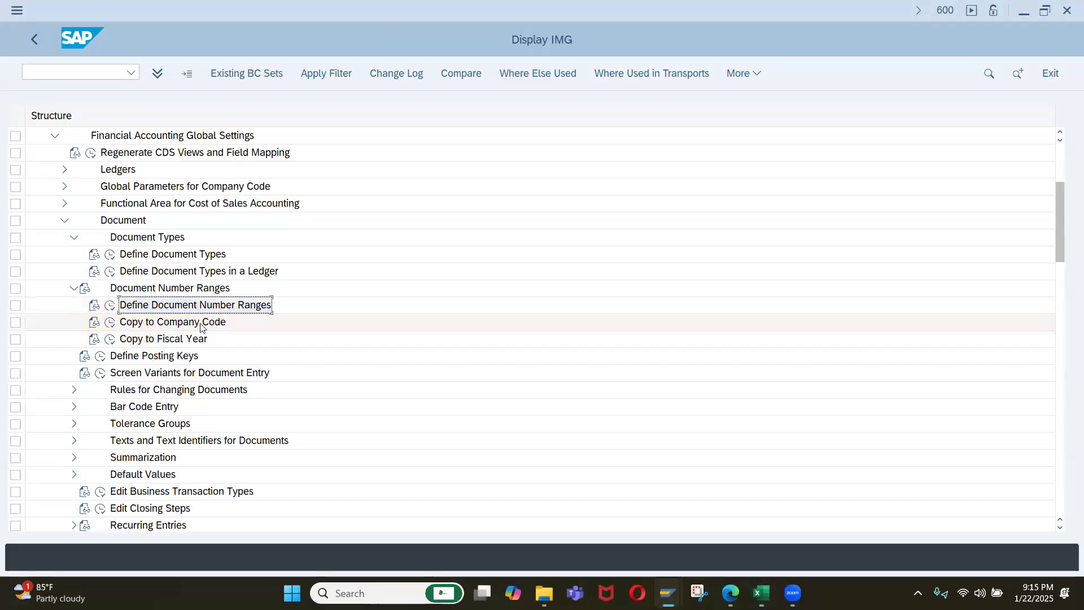
click(100, 356)
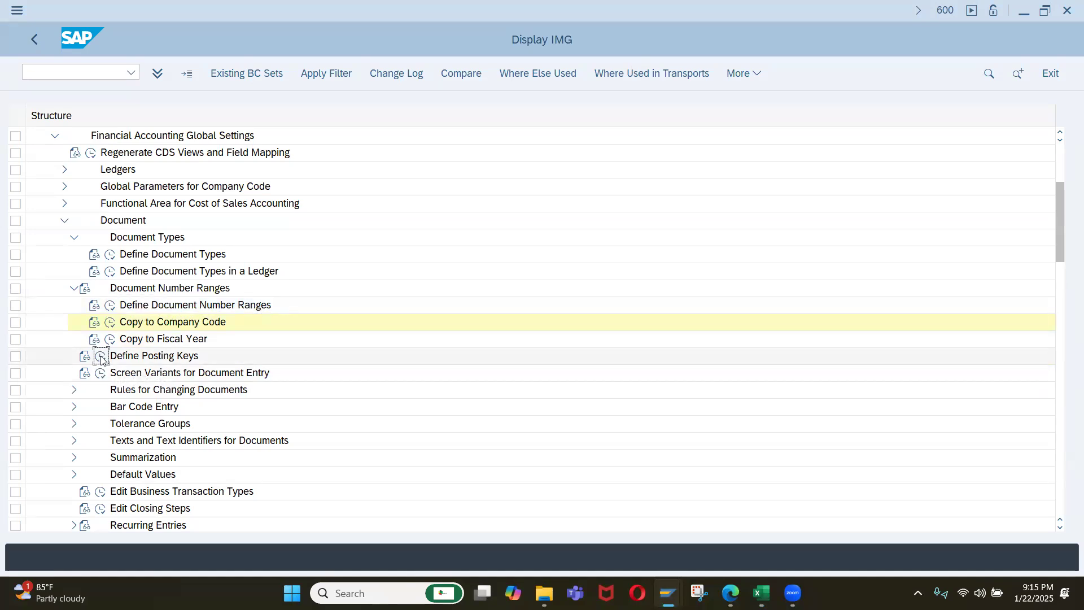
click(131, 357)
click(101, 356)
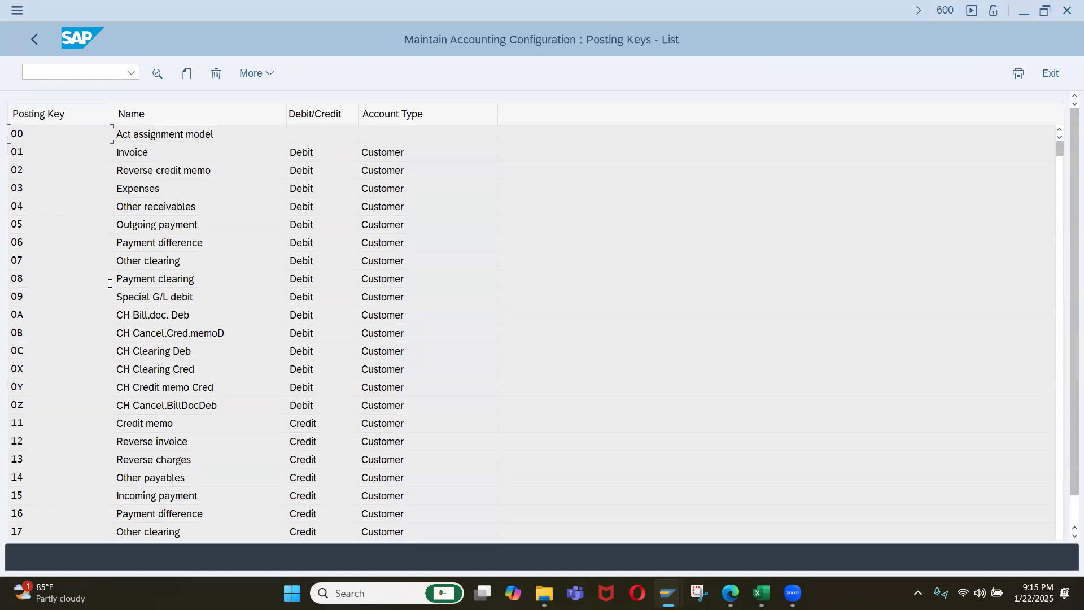
Examine the posting keys list for the debit/credit indicator and account type of customer, vendor, G/L and asset keys.
scroll(154, 435, down, 1)
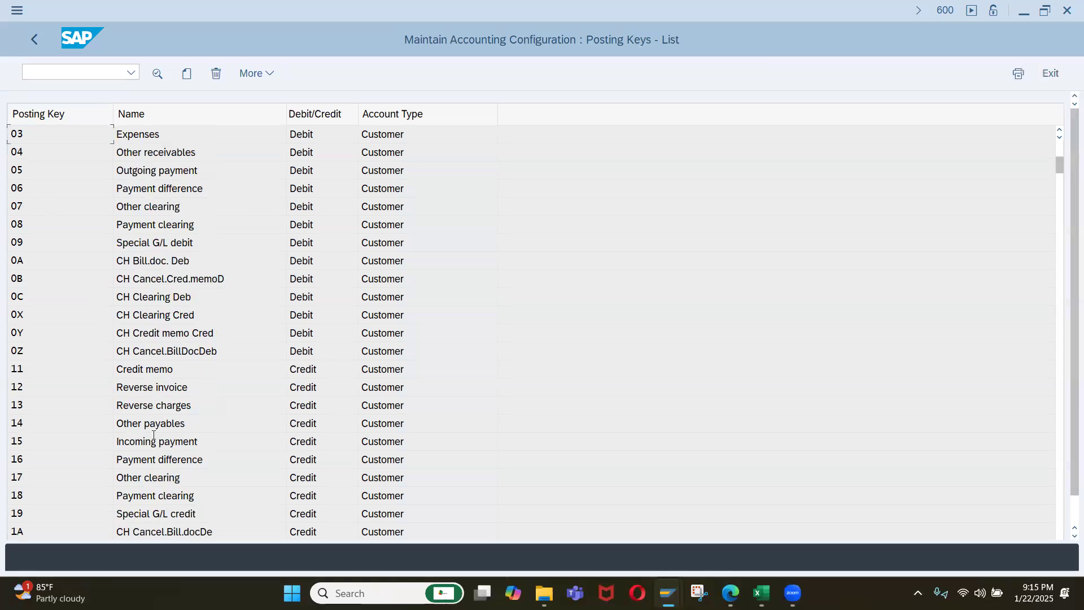
scroll(150, 429, down, 1)
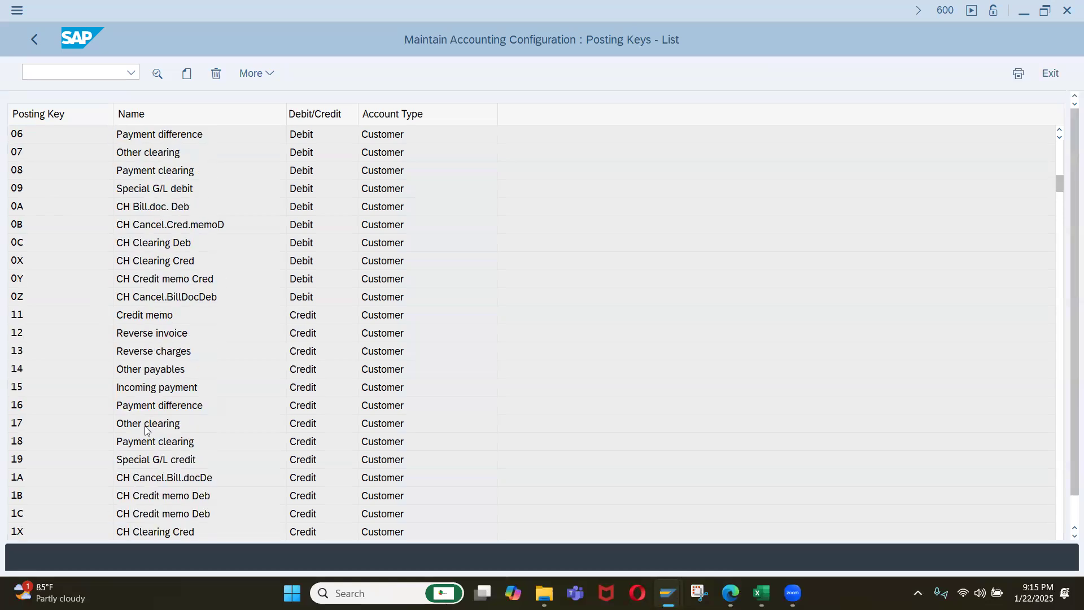
scroll(146, 425, down, 1)
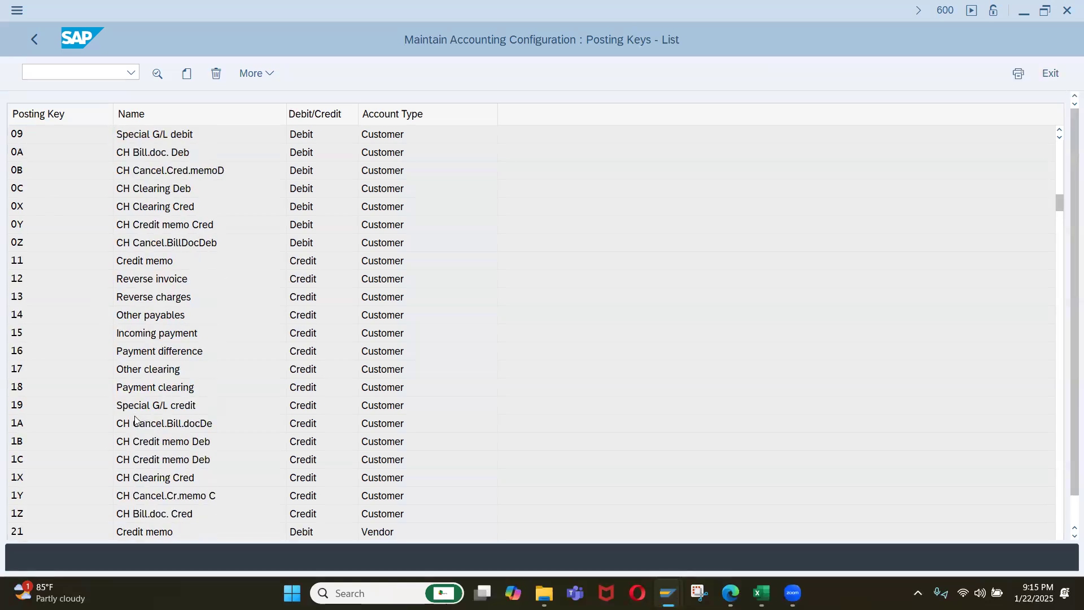
scroll(141, 421, down, 1)
scroll(134, 424, down, 1)
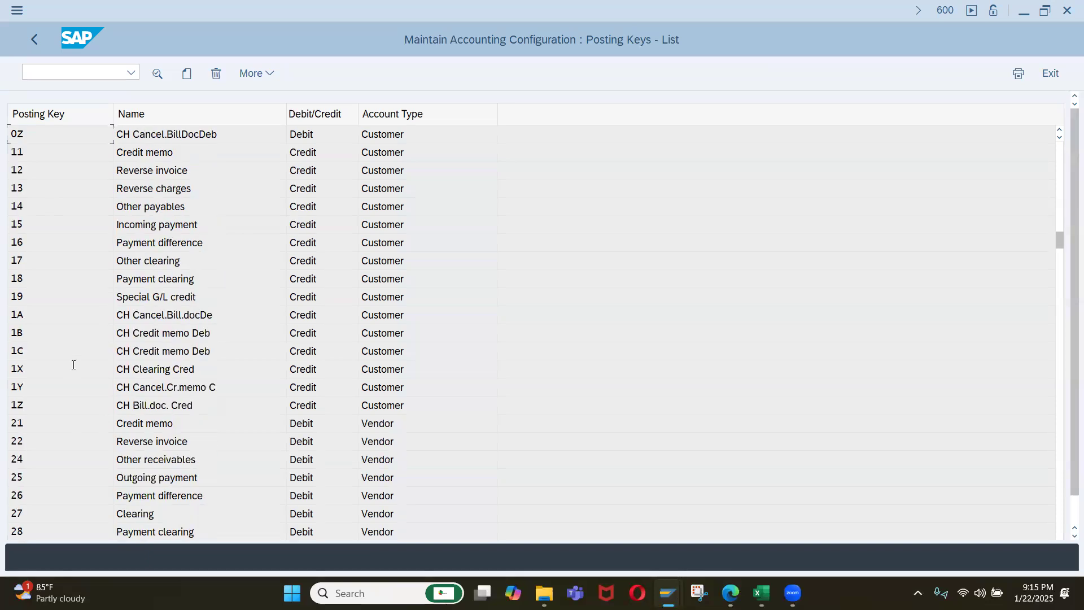
scroll(71, 370, down, 1)
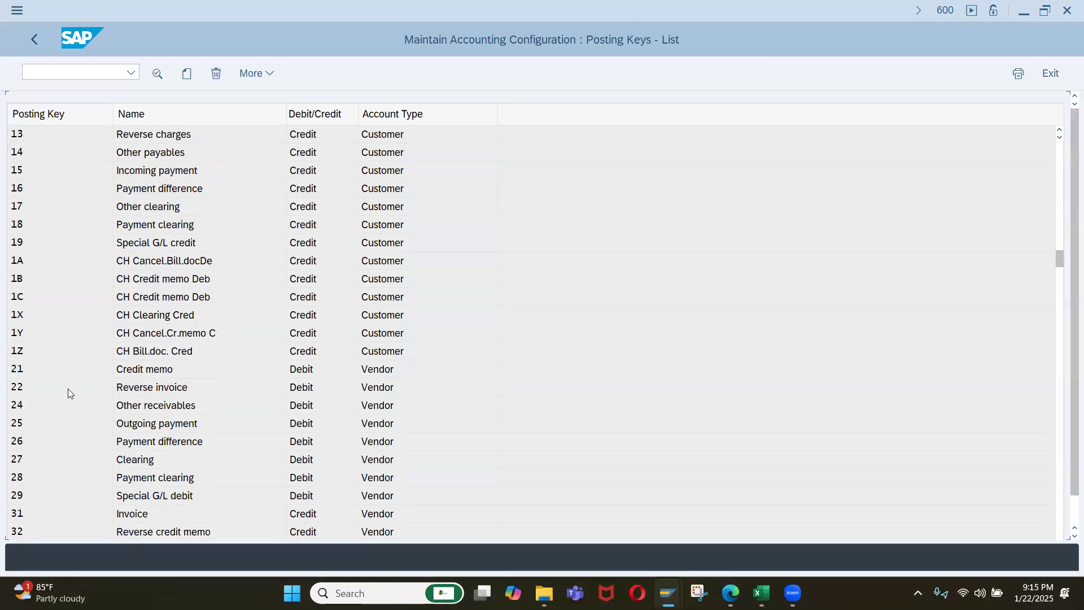
scroll(67, 390, down, 2)
scroll(43, 420, down, 1)
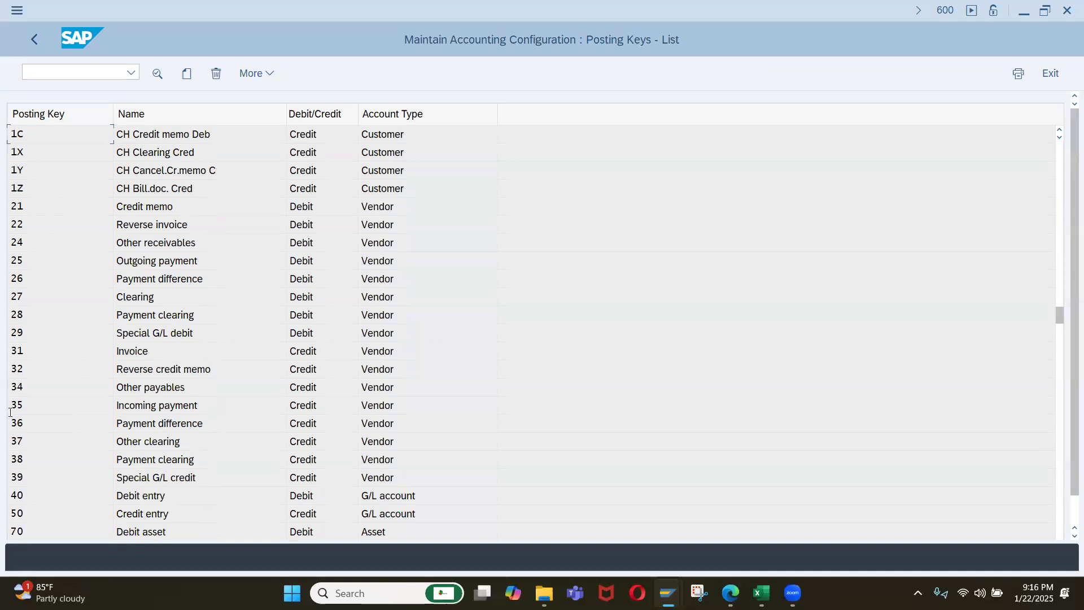
scroll(166, 322, down, 2)
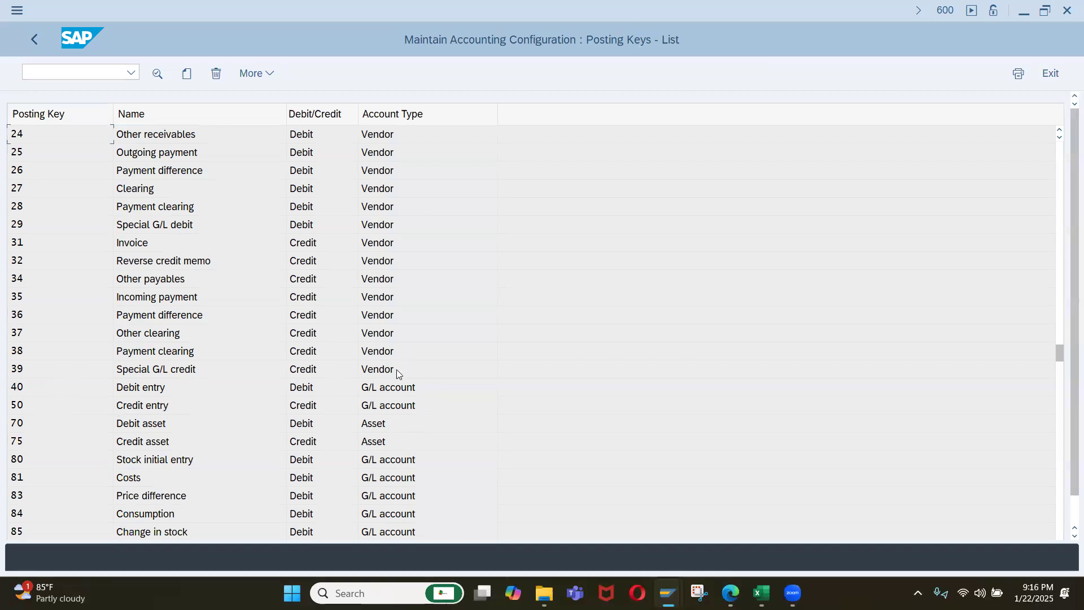
drag(395, 369, 378, 369)
scroll(20, 222, up, 1)
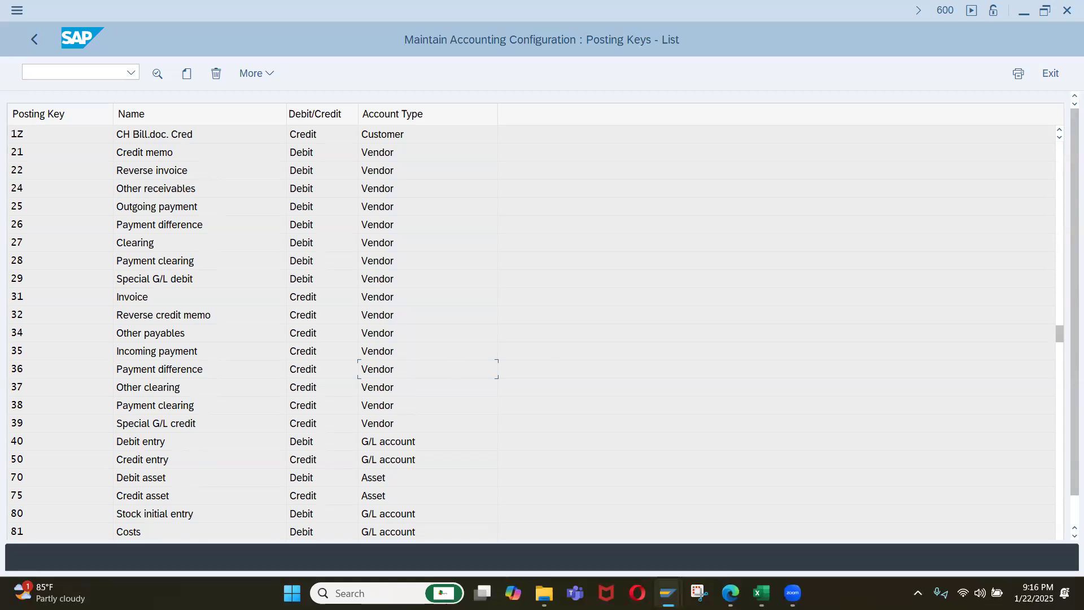
Switch to the Display G/L Account Centrally session and run /nf-02 to open G/L account posting.
mouse_move(666, 593)
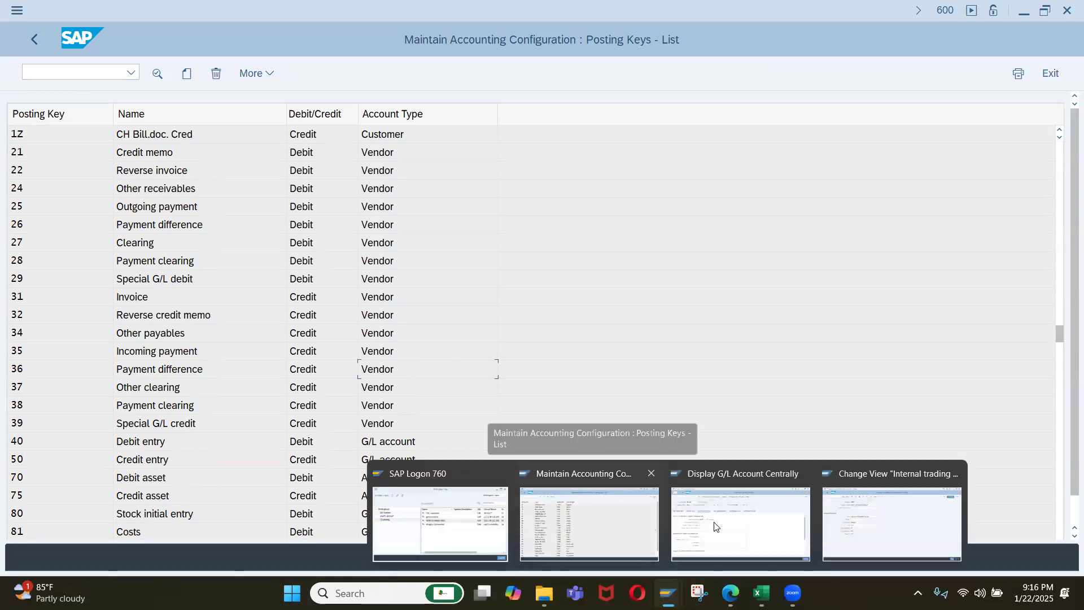
click(740, 514)
text(/nf-02)
key(Return)
Enter posting key 40 for the first line item of the G/L account posting.
scroll(258, 389, down, 3)
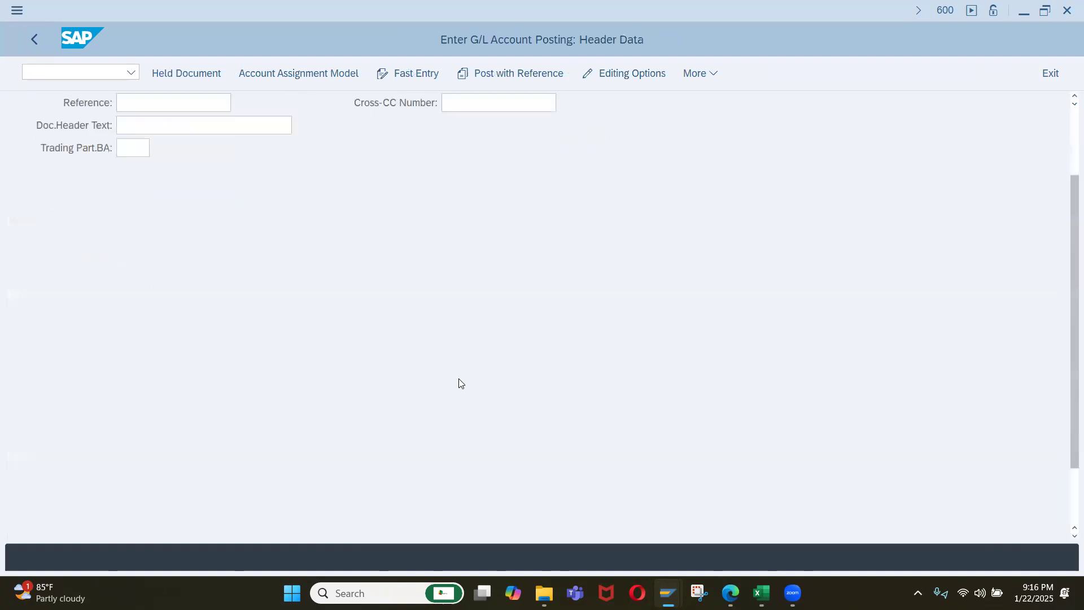
scroll(460, 383, down, 5)
click(73, 516)
text(40)
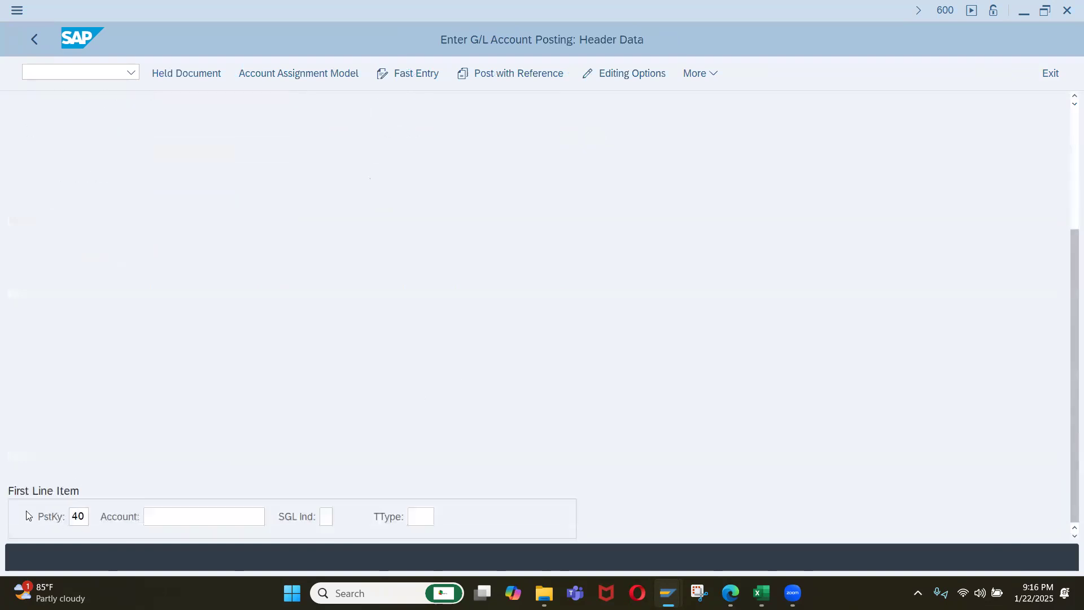
Check the document type in the header data of the G/L account posting.
scroll(314, 231, up, 3)
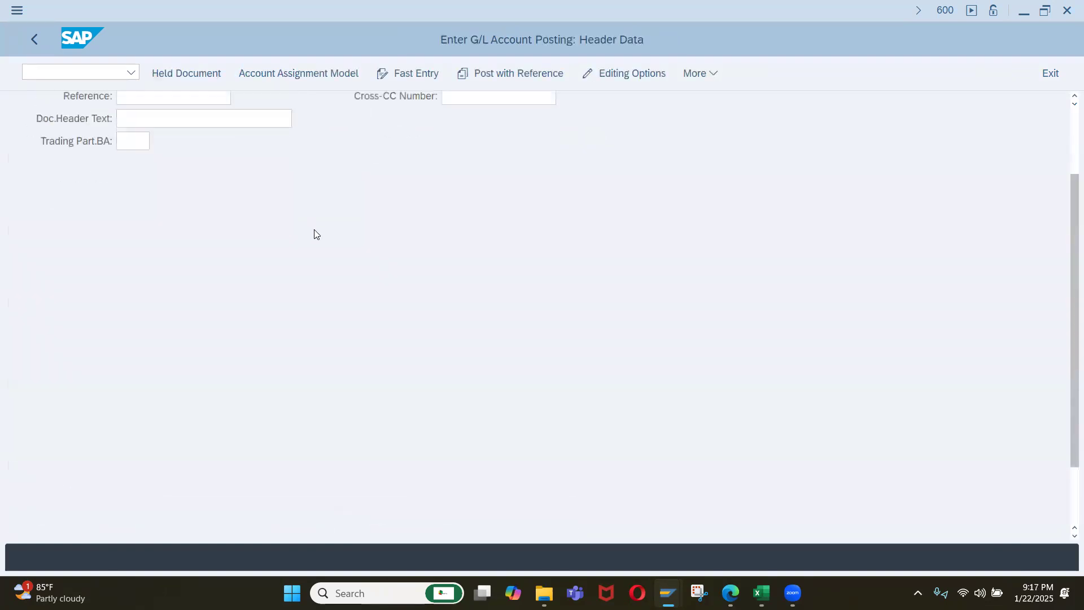
scroll(315, 234, up, 2)
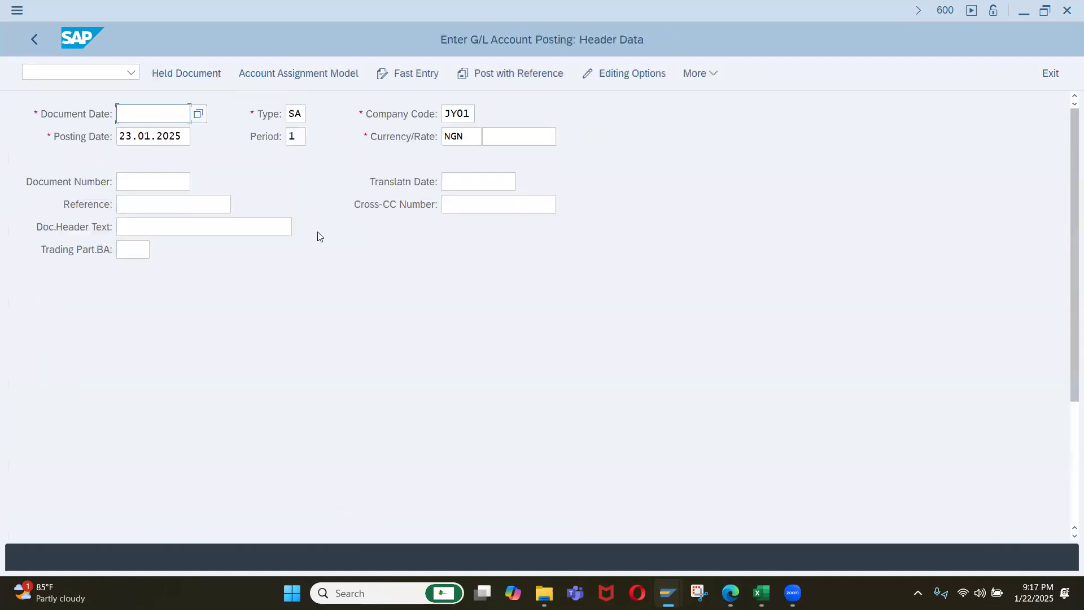
click(300, 114)
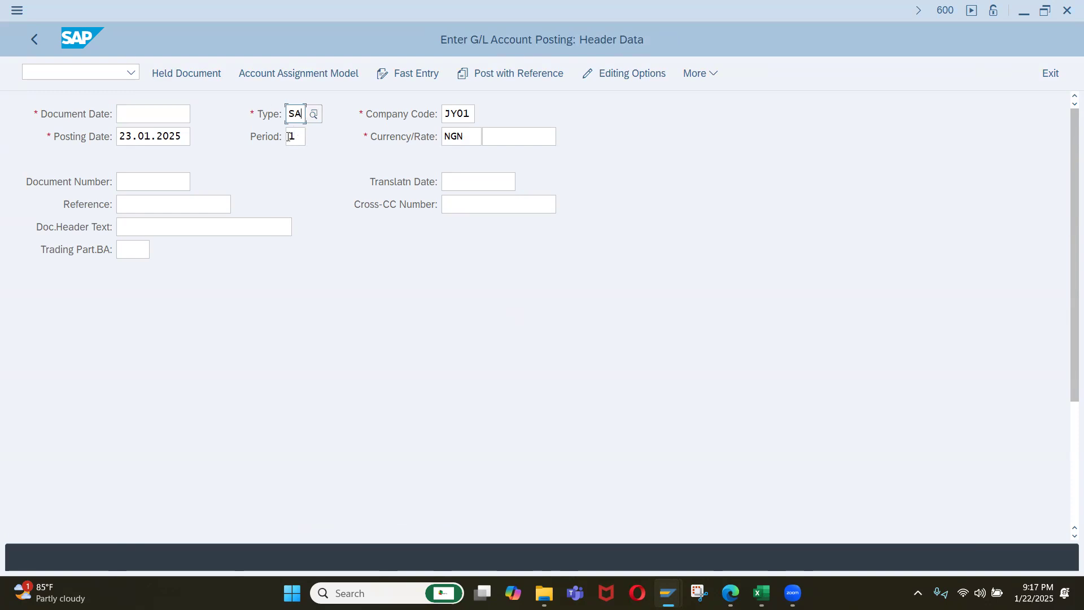
Review the list of available posting keys for the first line item, then close it without changing the selection.
scroll(195, 340, down, 5)
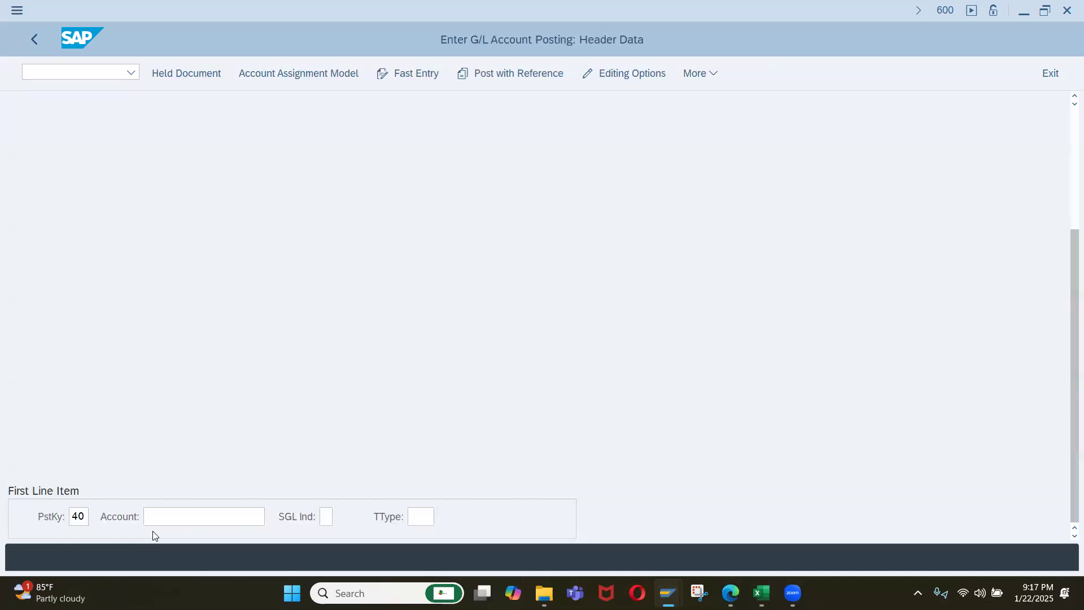
click(77, 517)
click(96, 516)
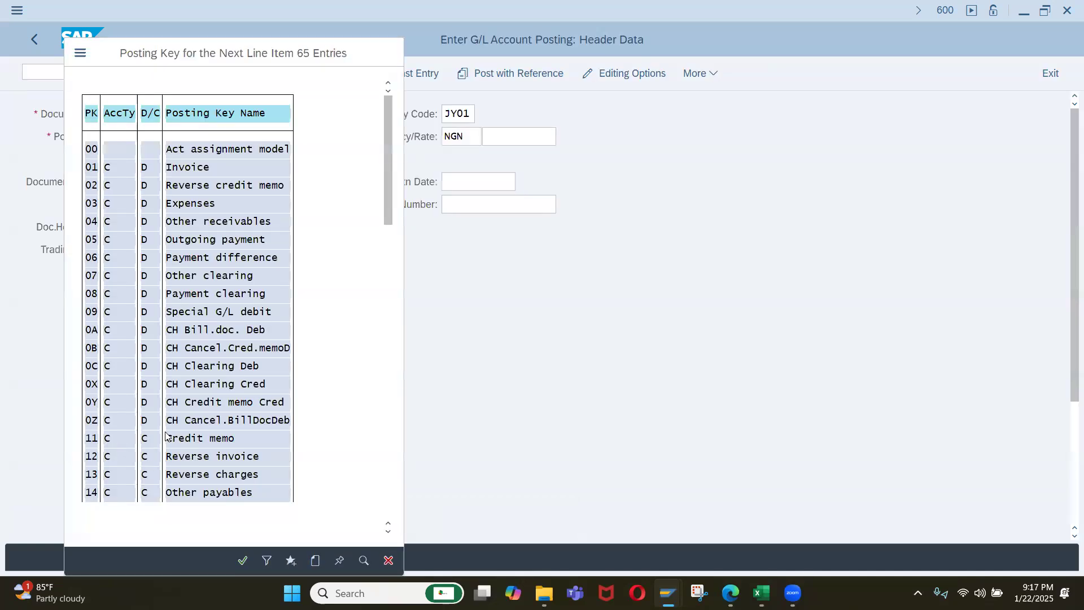
scroll(206, 334, down, 1)
scroll(270, 498, down, 1)
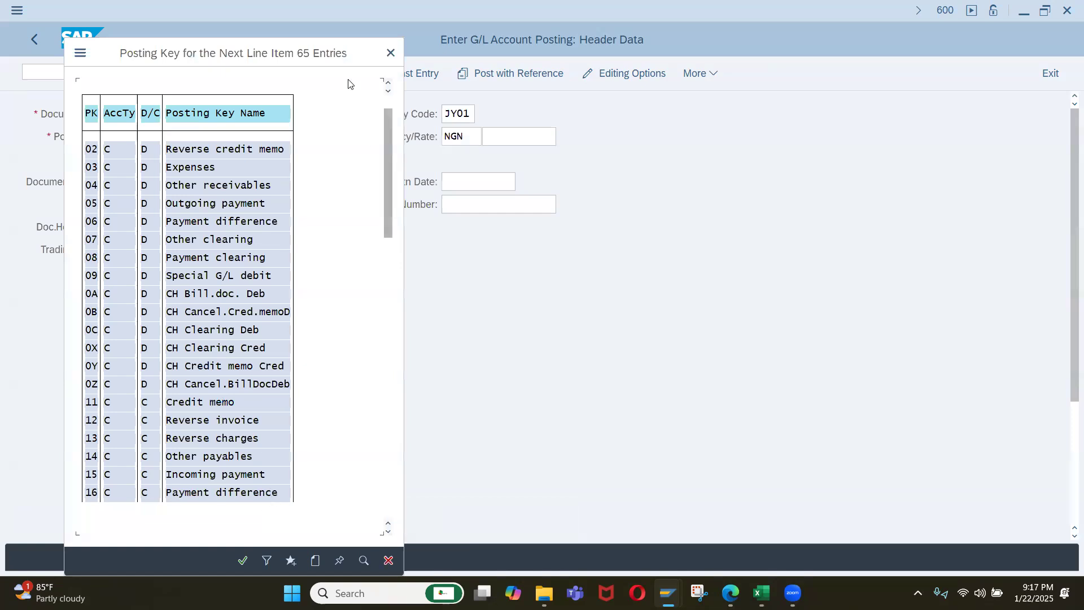
click(390, 53)
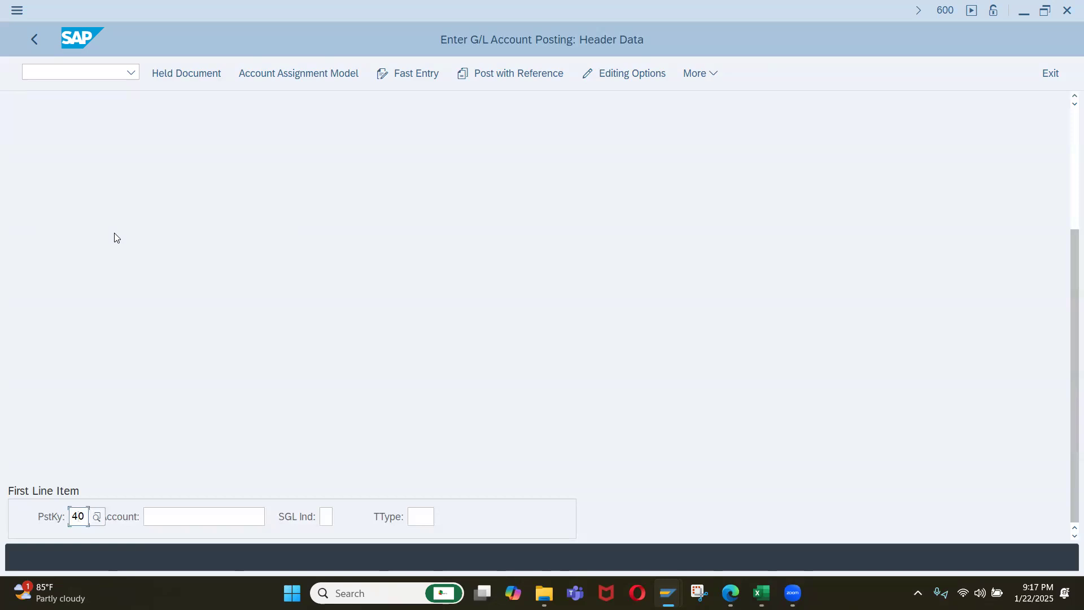
Switch to the posting key 40 configuration, check its General Data field status settings, and return to the IMG structure.
key(alt+Tab)
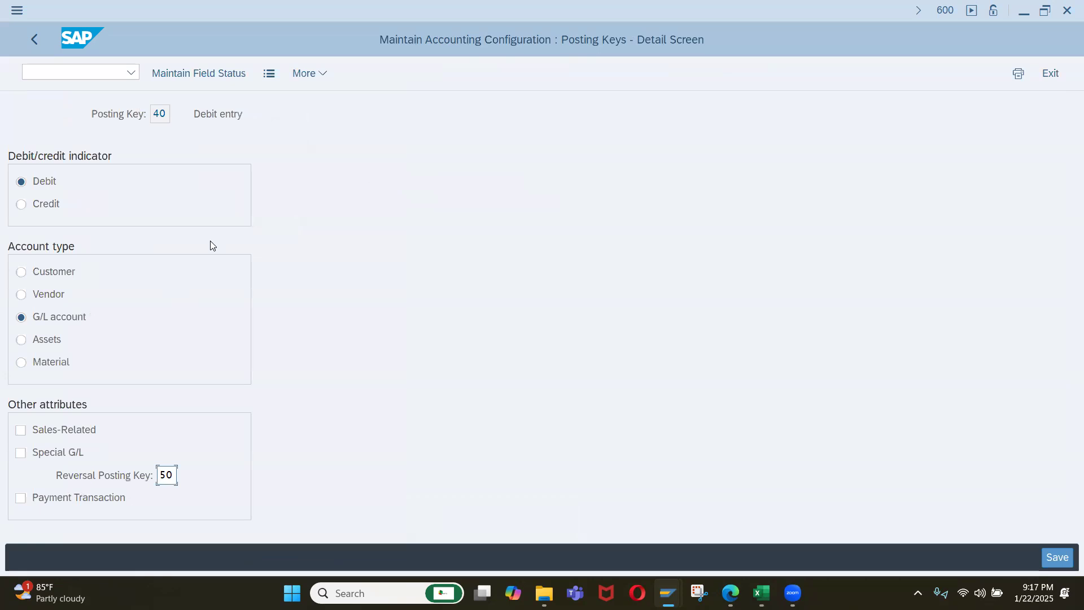
click(203, 76)
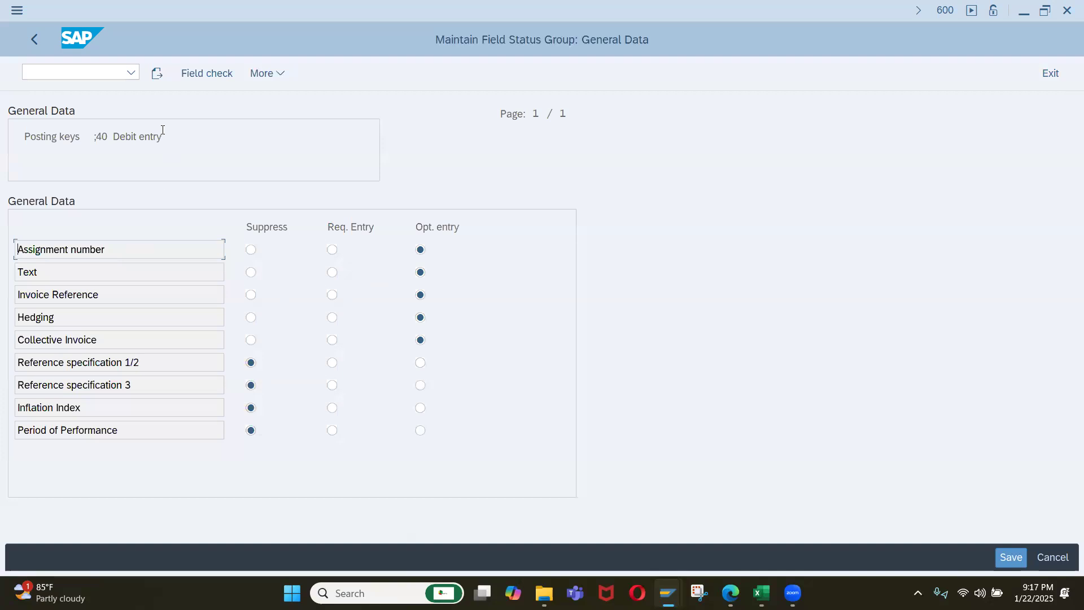
click(39, 48)
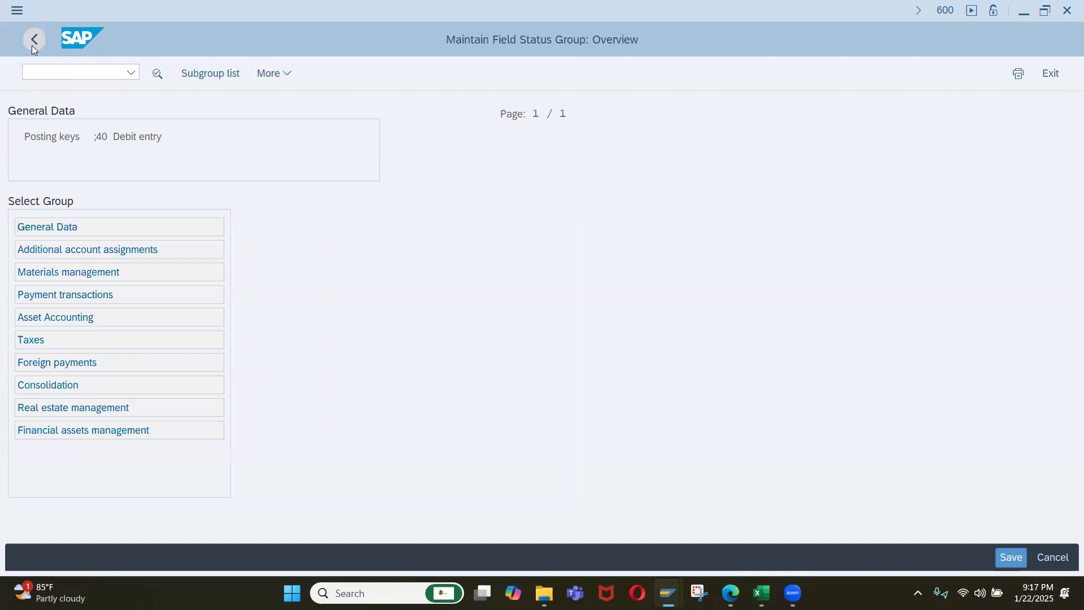
click(33, 46)
click(32, 45)
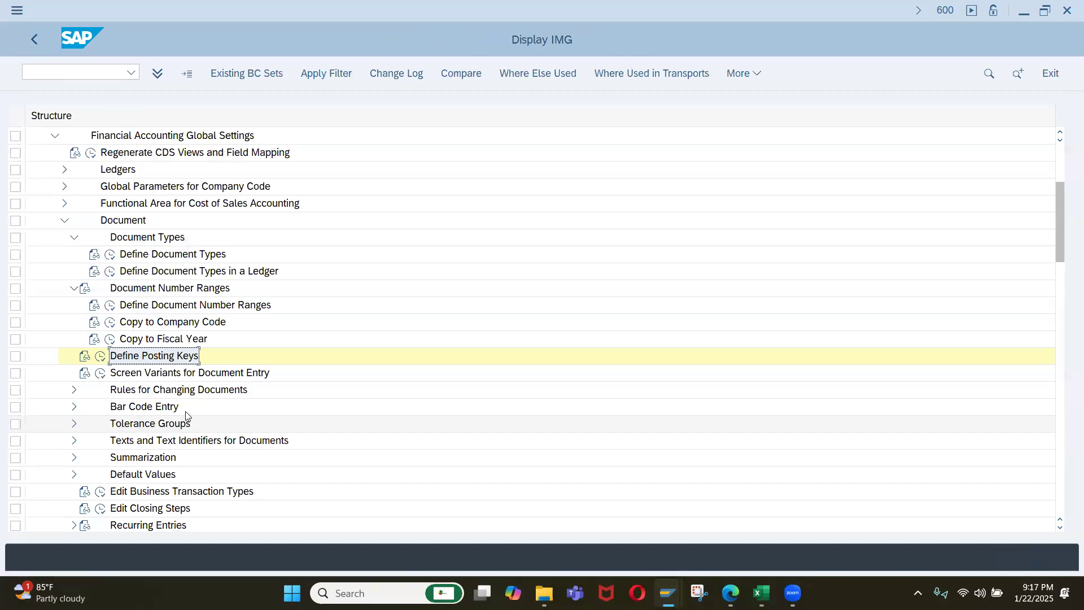
Collapse Document Number Ranges and Document Types in the IMG structure and expand Tolerance Groups.
scroll(150, 394, down, 1)
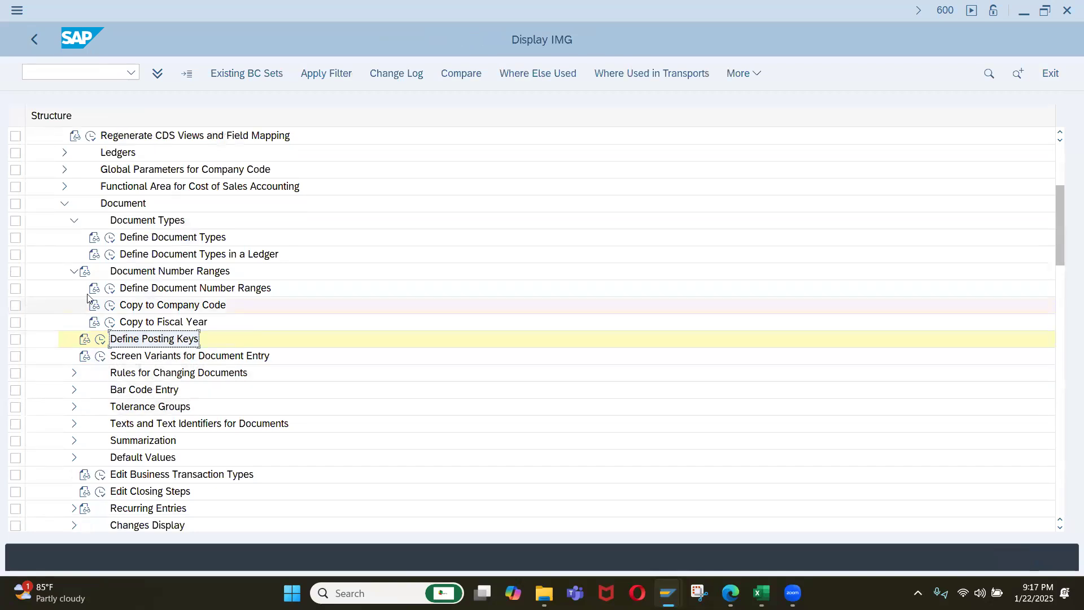
click(75, 274)
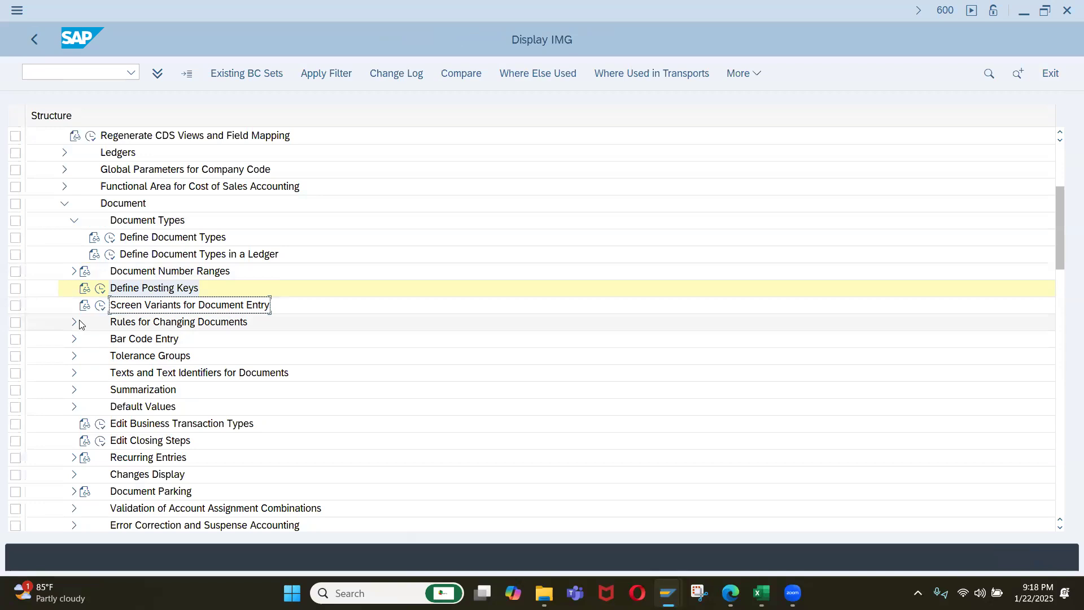
click(75, 221)
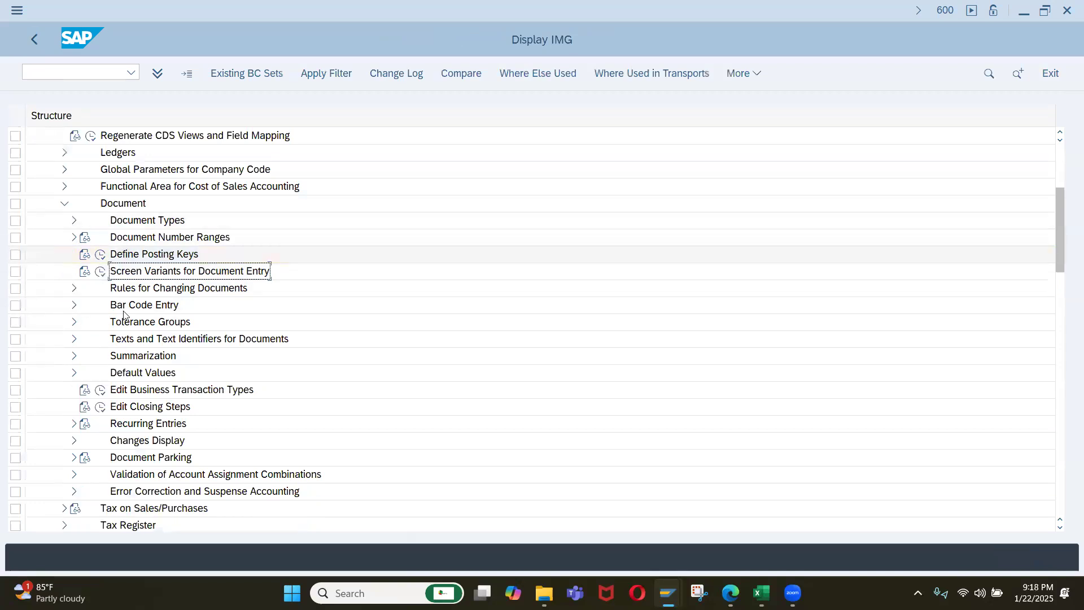
click(75, 323)
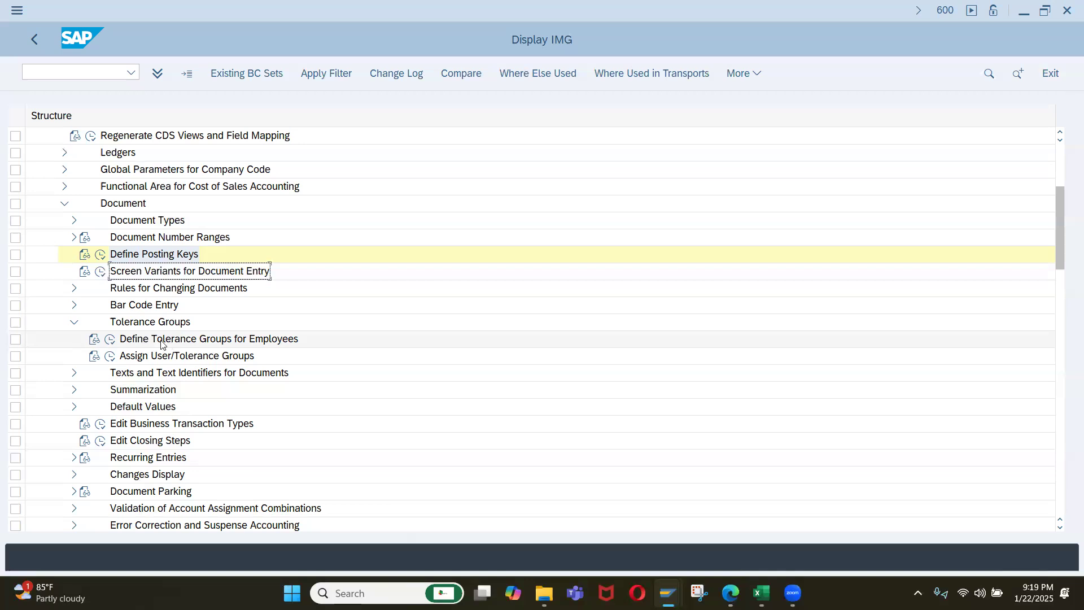
Log the Define Tolerance Groups for Employees activity in the Excel sheet and return to SAP to open that activity.
click(129, 343)
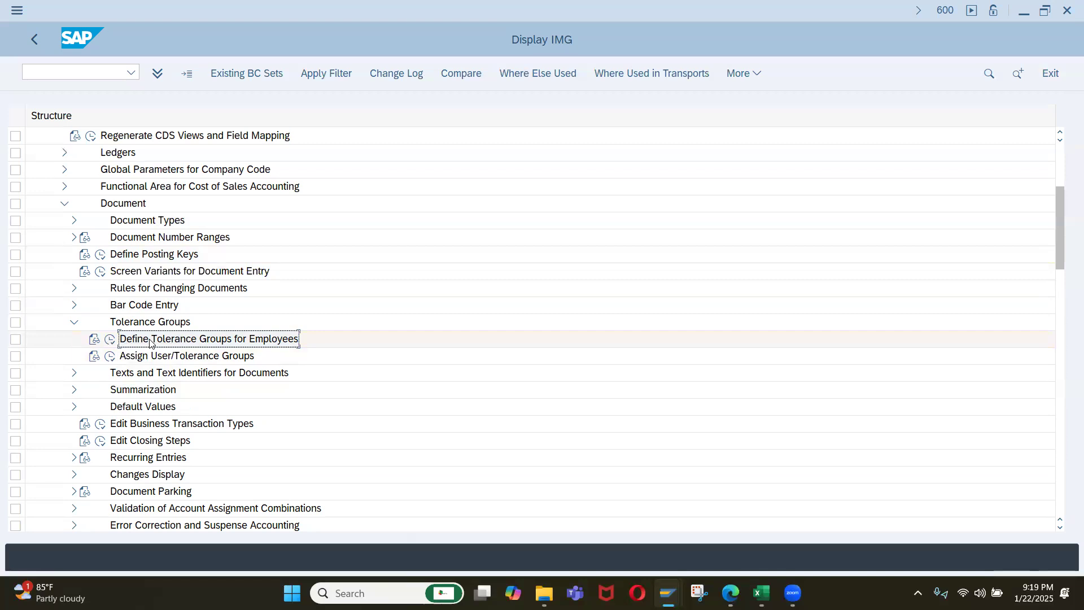
key(alt+Tab)
text(Define Tolerance Groups for Employees)
key(alt+Tab)
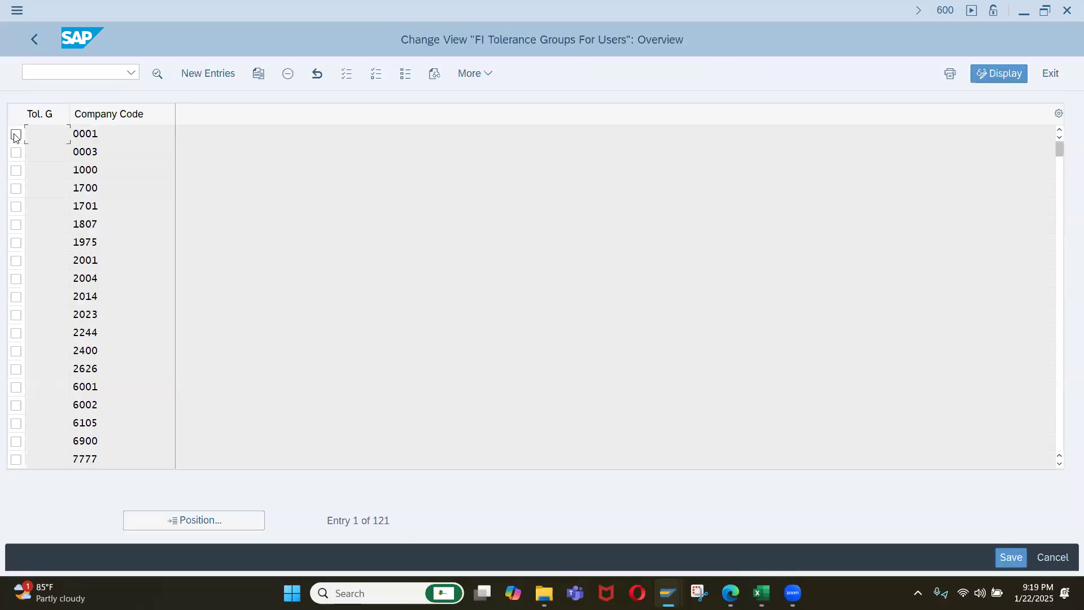
Copy the tolerance group entry of company code 0001 to company code IQ01, leaving the group blank.
click(16, 135)
click(260, 74)
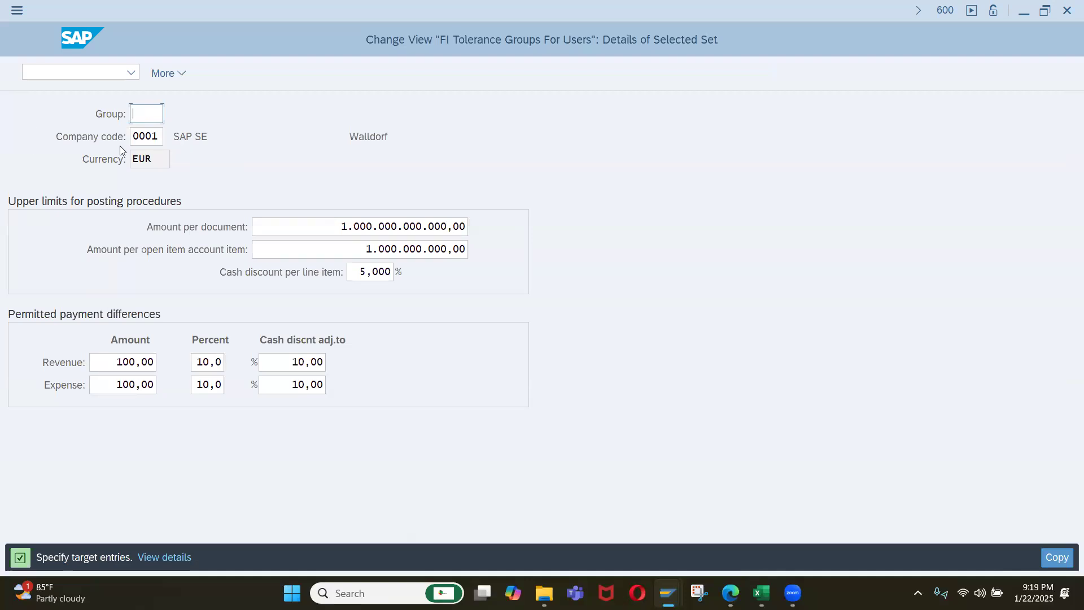
double_click(158, 138)
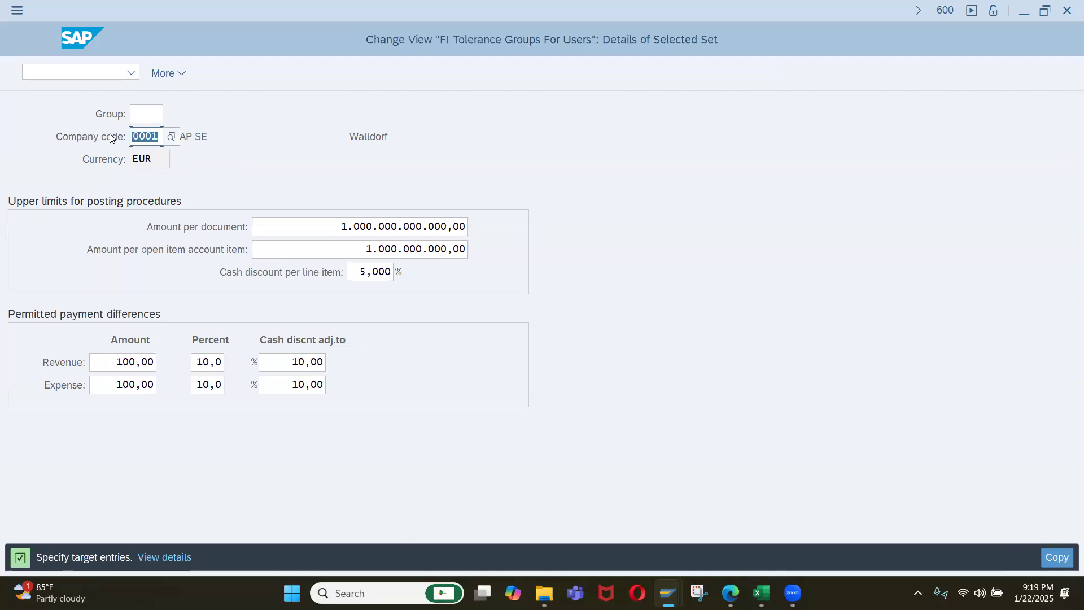
text(iq01)
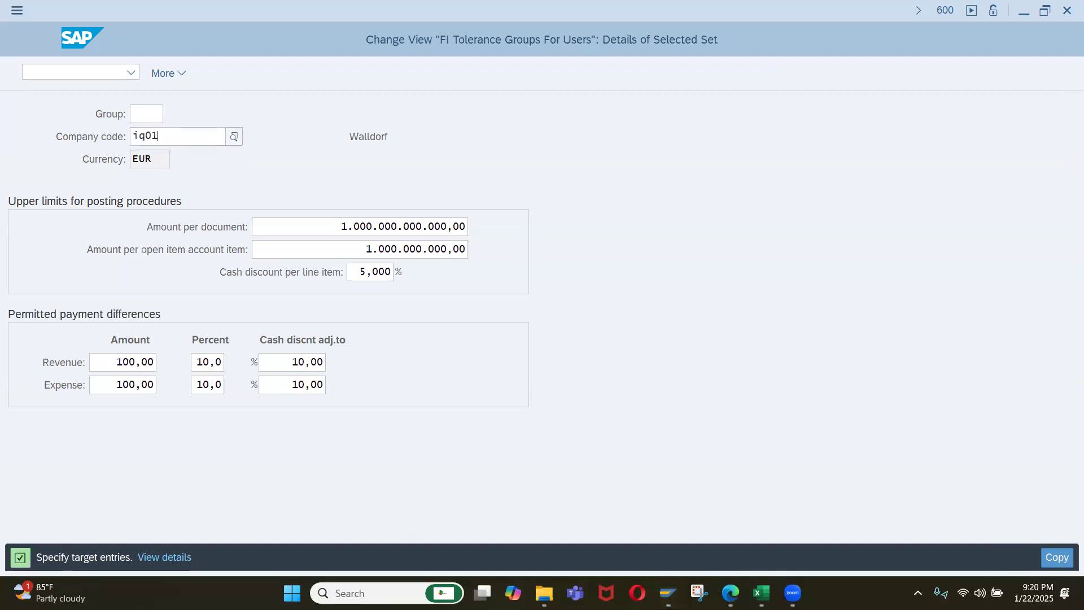
key(Return)
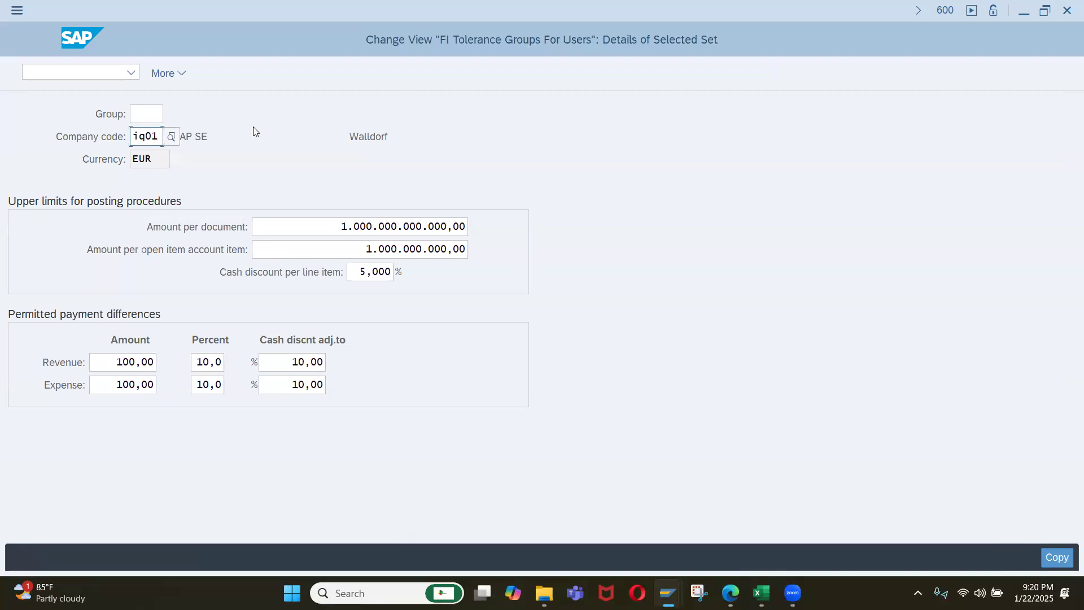
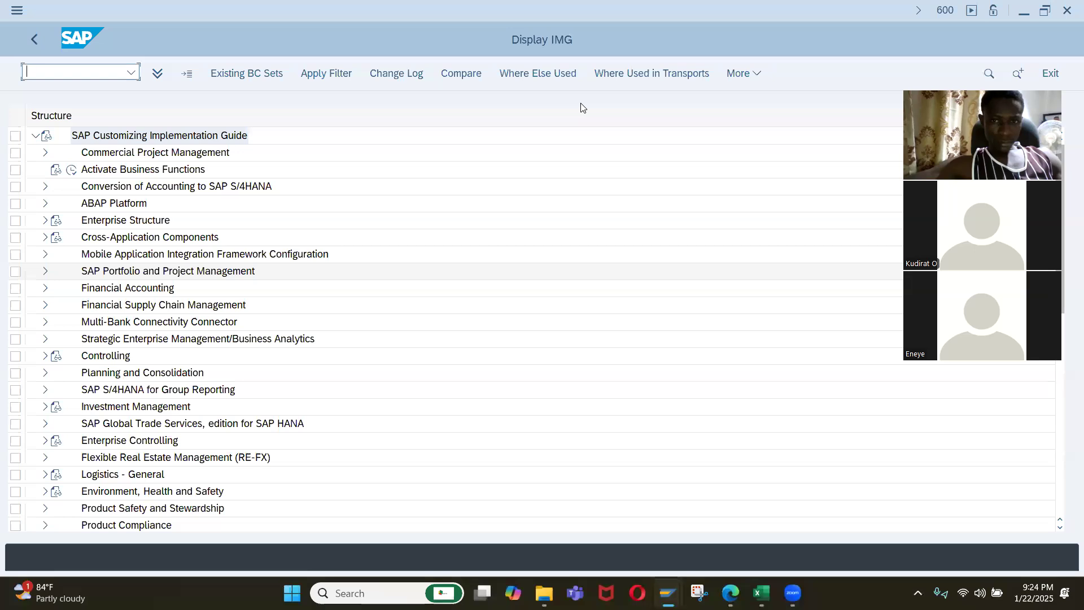
Open Define Tolerance Groups for Employees in the IMG under Financial Accounting Global Settings, Document, Tolerance Groups.
click(43, 290)
click(56, 305)
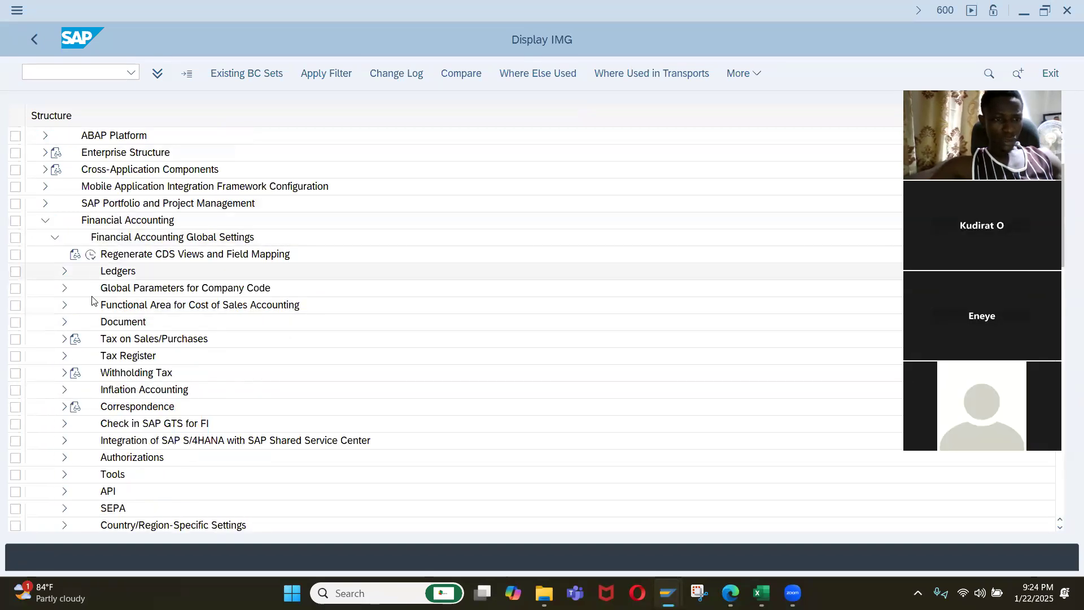
click(63, 322)
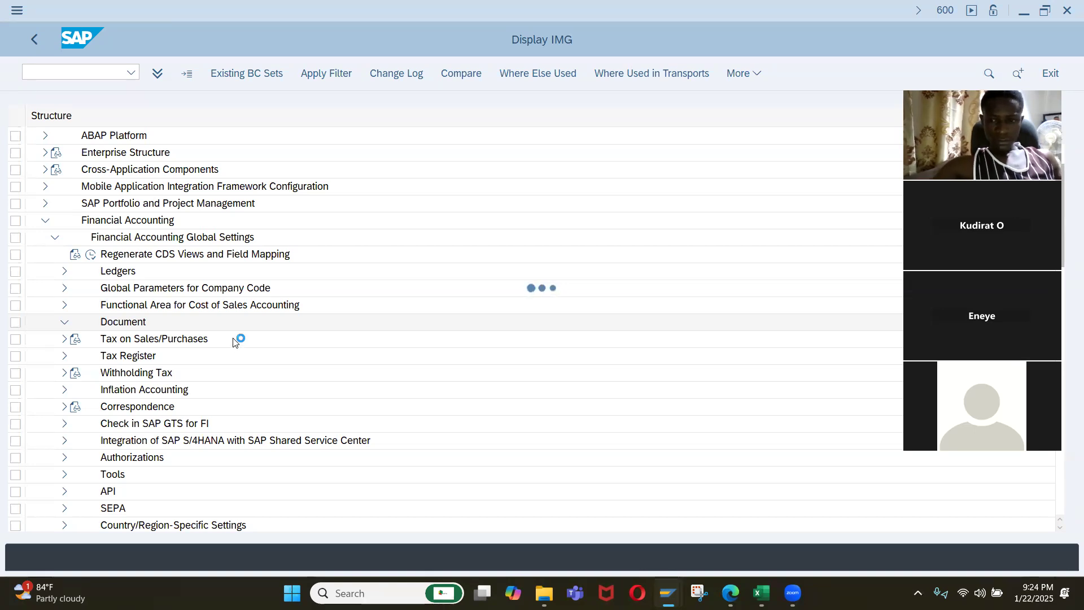
scroll(223, 329, down, 1)
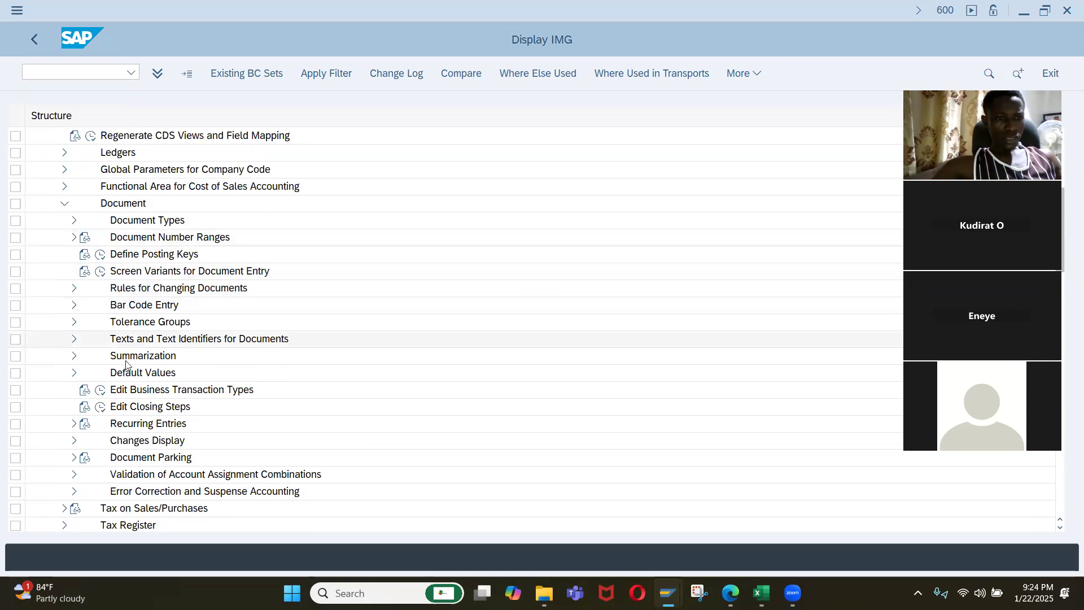
click(73, 323)
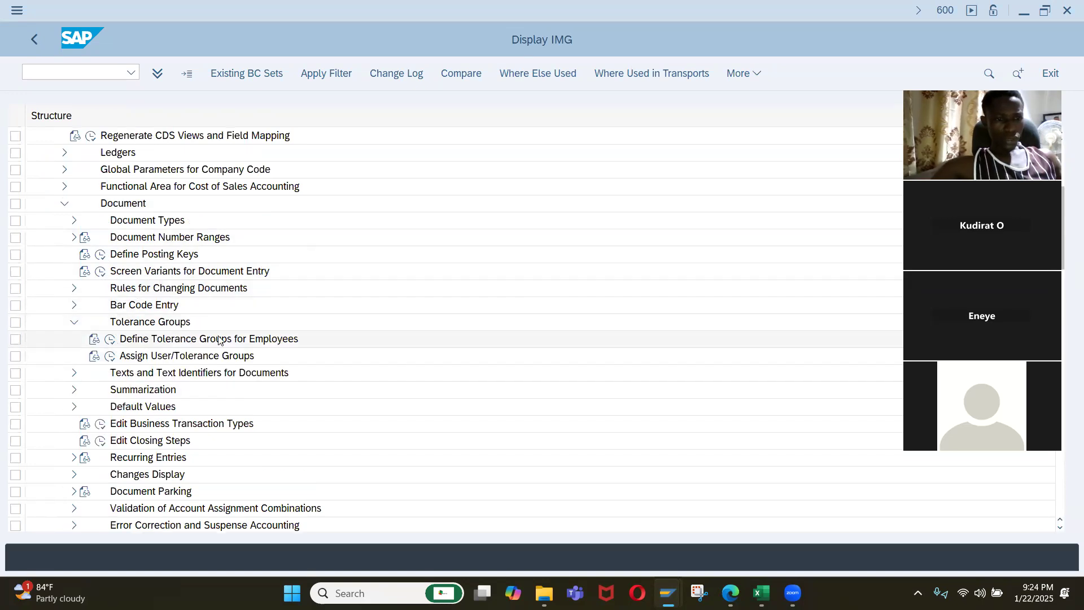
click(111, 339)
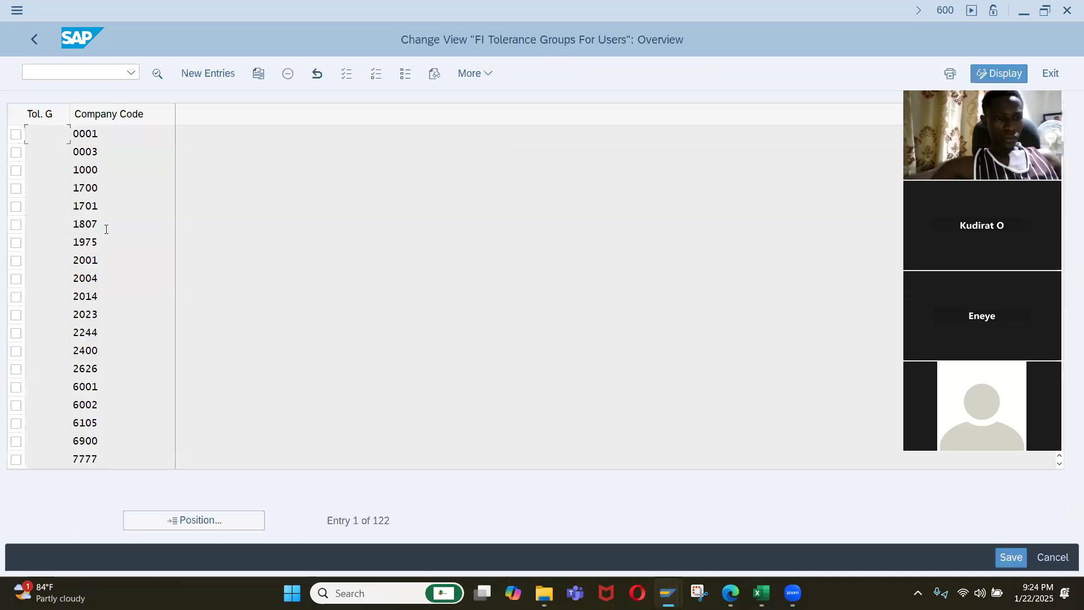
Look up tolerance group TG01 in the FI tolerance groups list and go back to the beginning of the list.
click(157, 518)
text(iw)
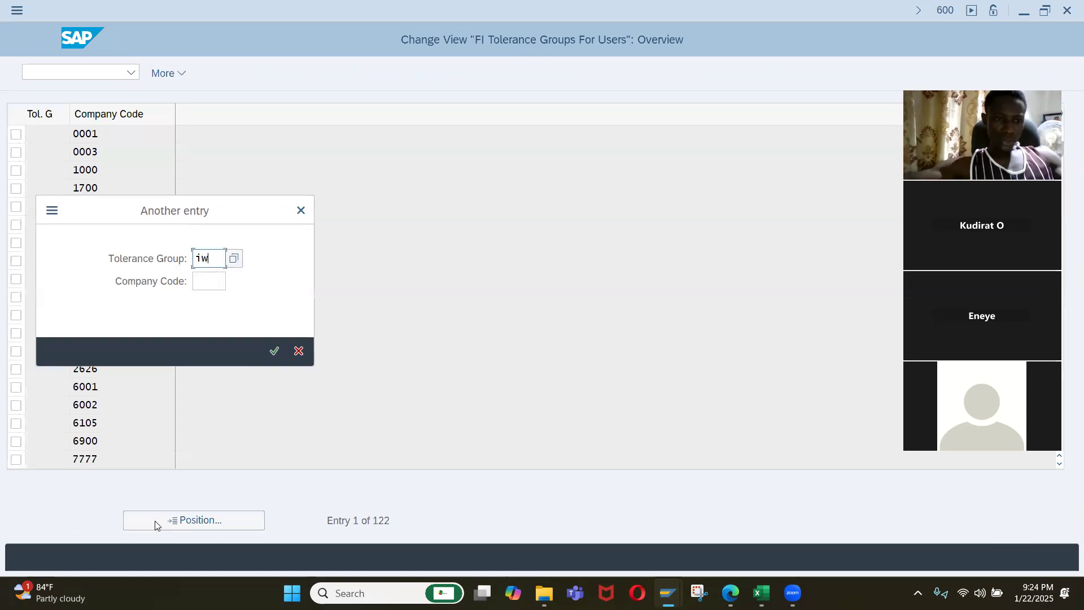
key(BackSpace)
key(BackSpace)
text(tg01)
key(Return)
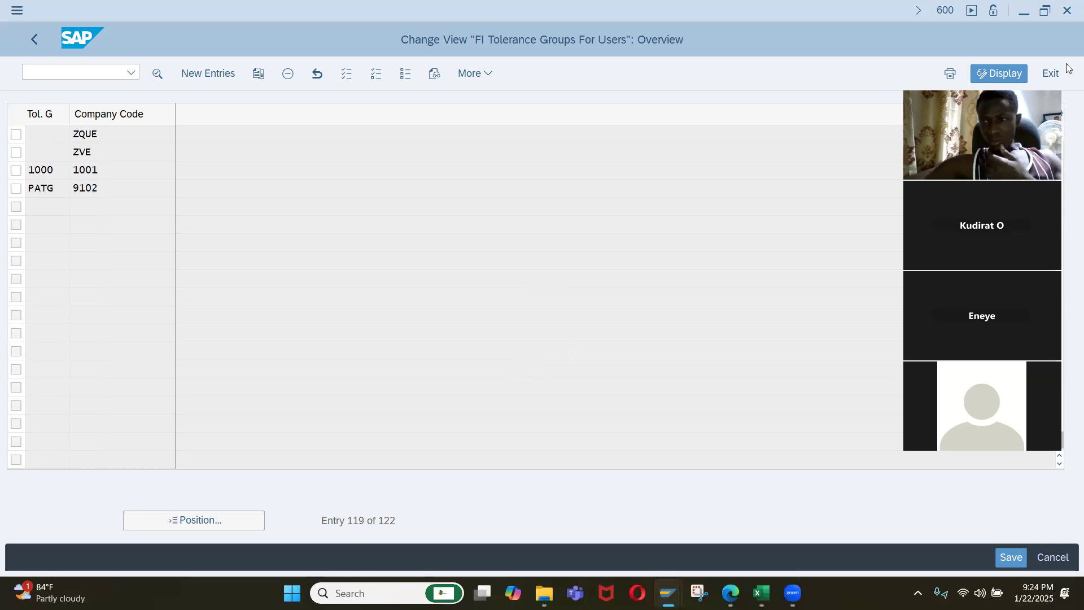
scroll(895, 112, up, 1)
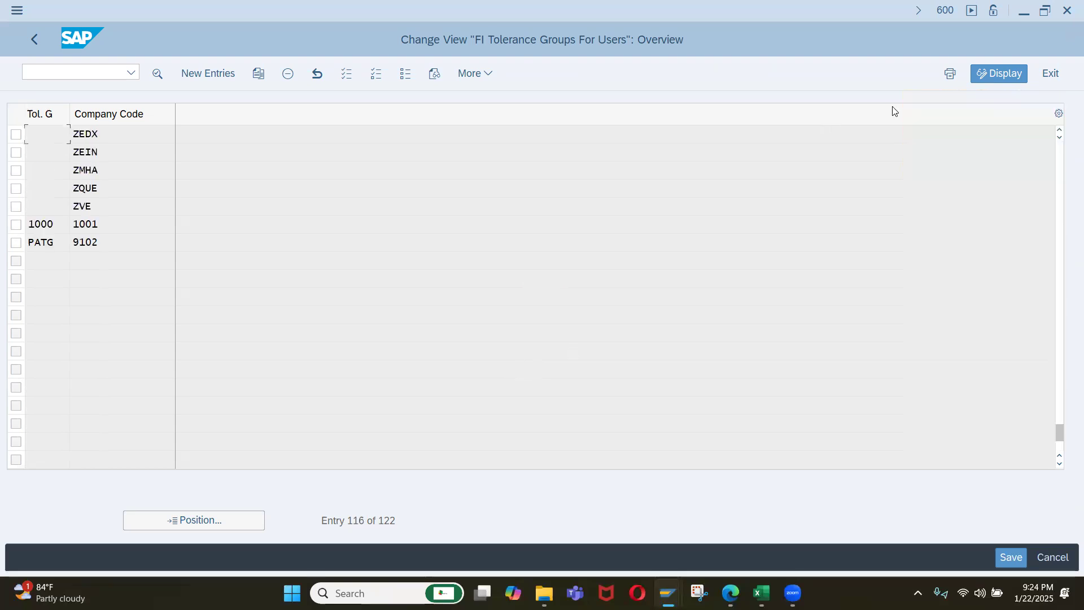
drag(1060, 432, 1060, 149)
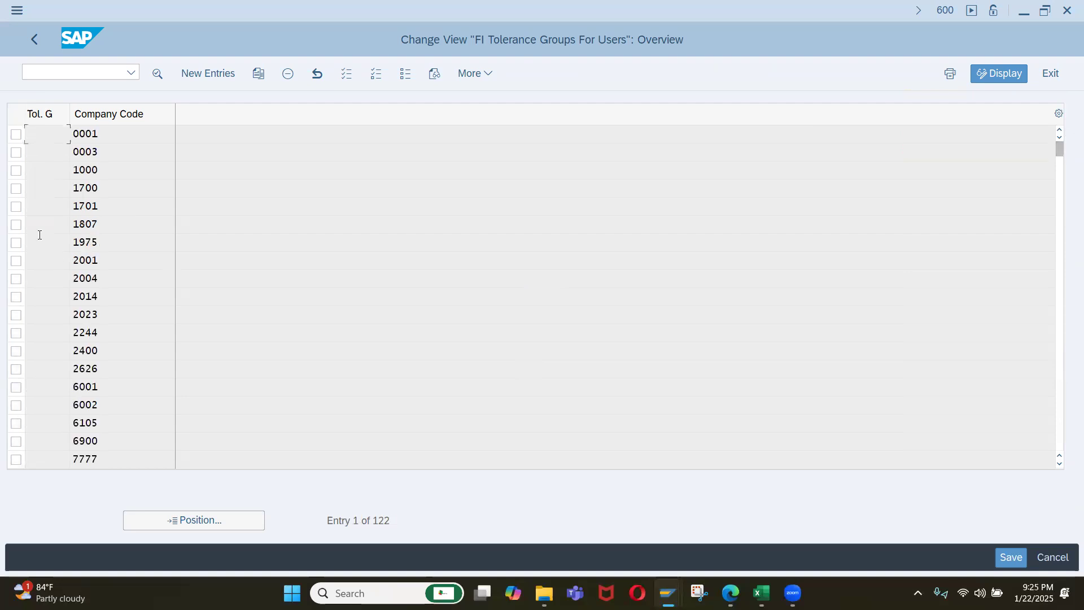
Try to copy the tolerance group entry of company code 0001 to company code IQ01, leaving the group blank.
click(16, 134)
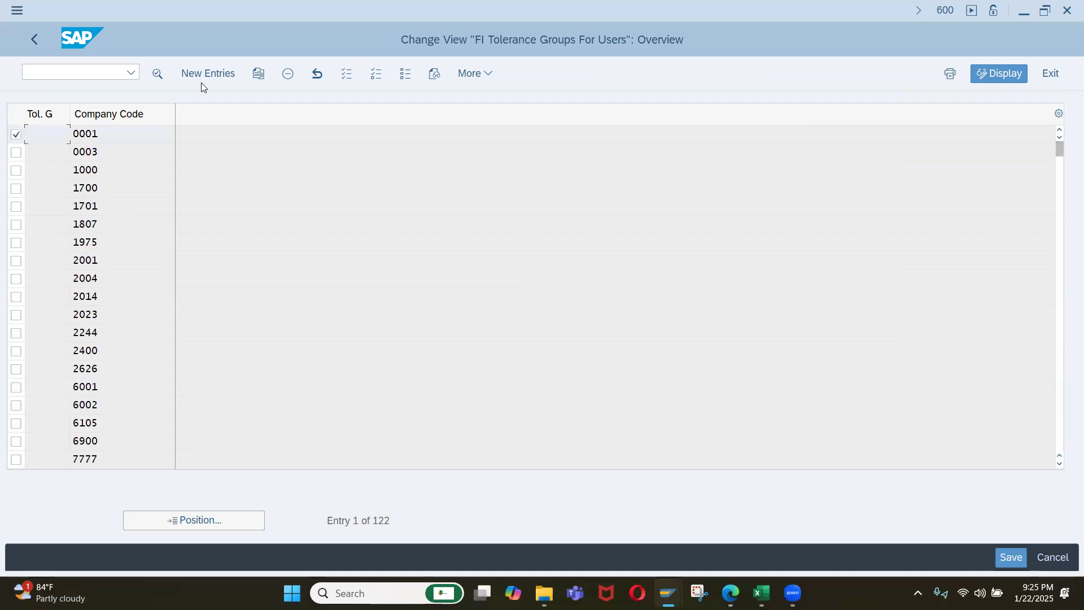
click(259, 75)
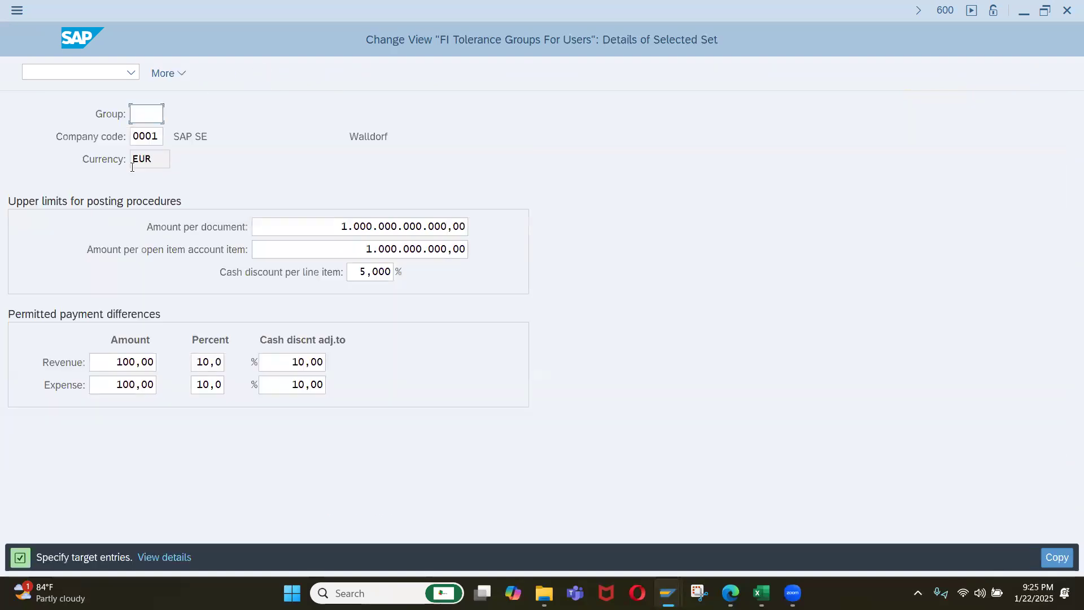
text(I)
key(BackSpace)
key(Tab)
text(Iq01)
key(Return)
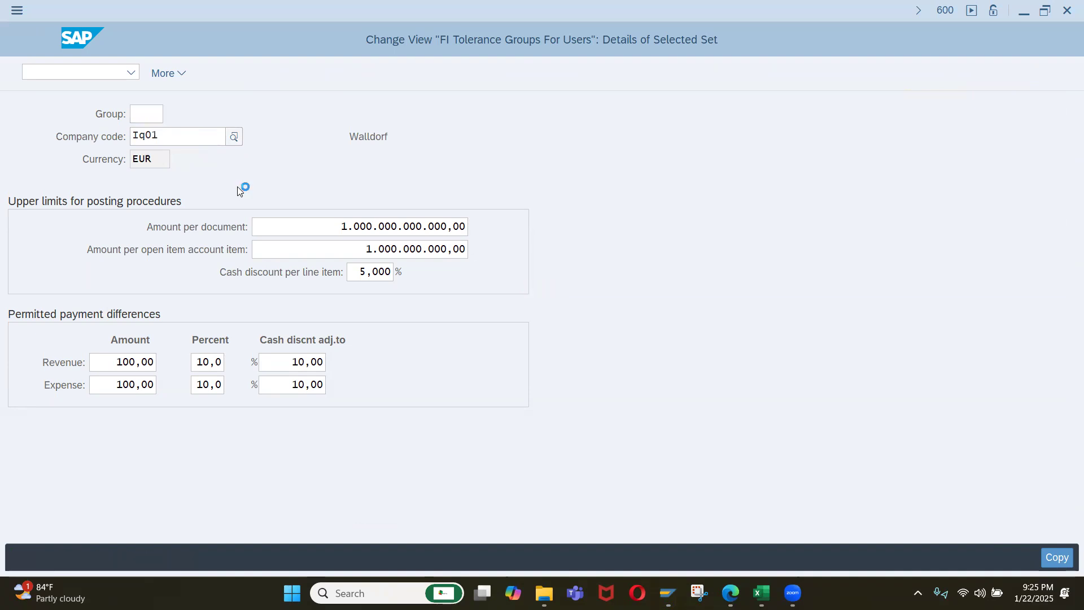
key(Return)
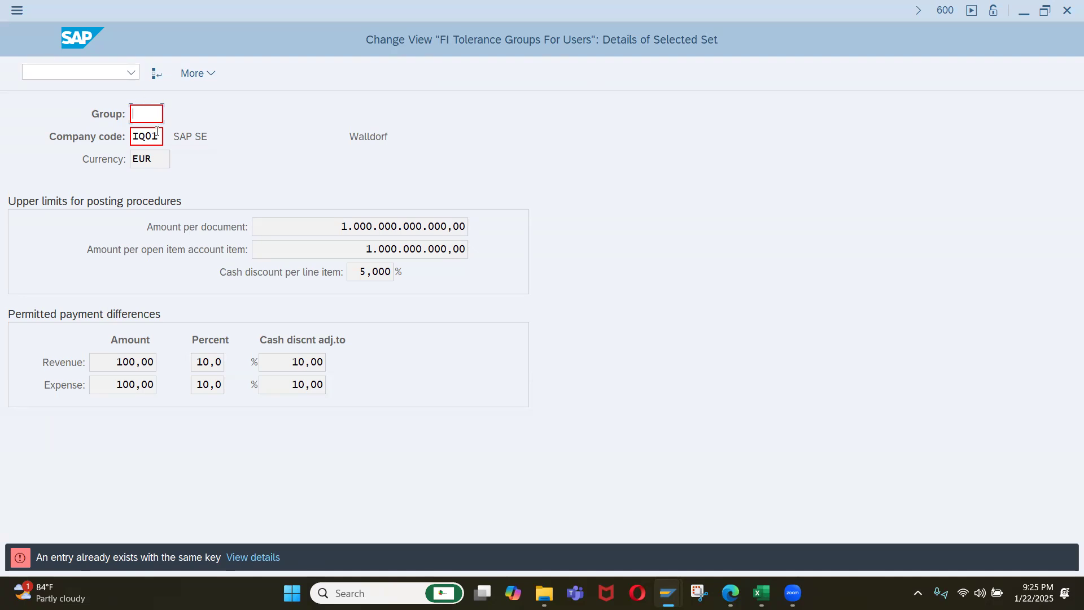
Clear the target company code and discard the copied tolerance group entry.
drag(160, 137, 89, 140)
key(BackSpace)
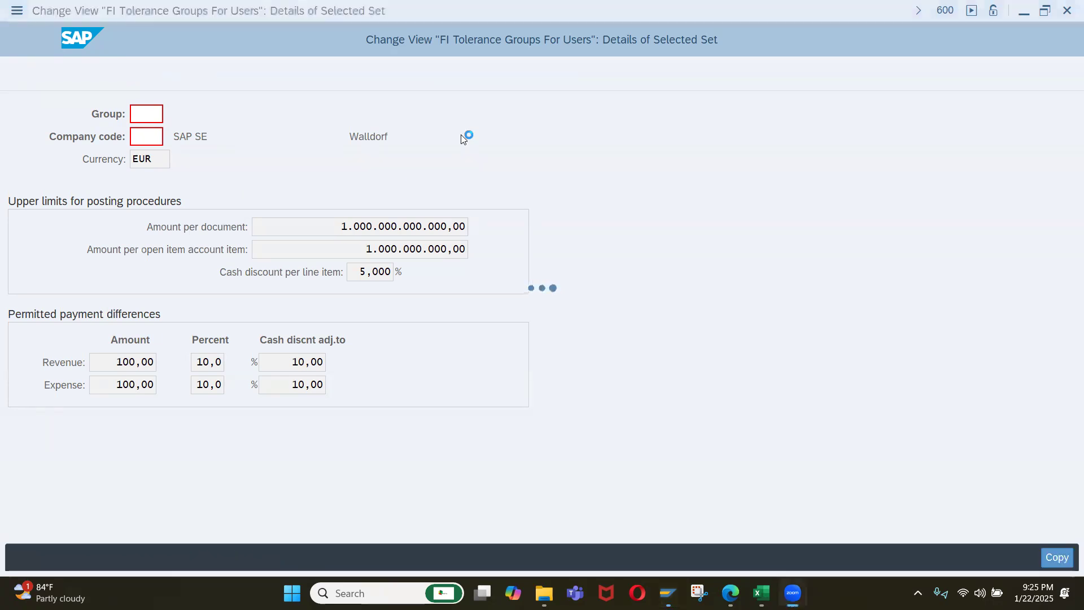
click(386, 154)
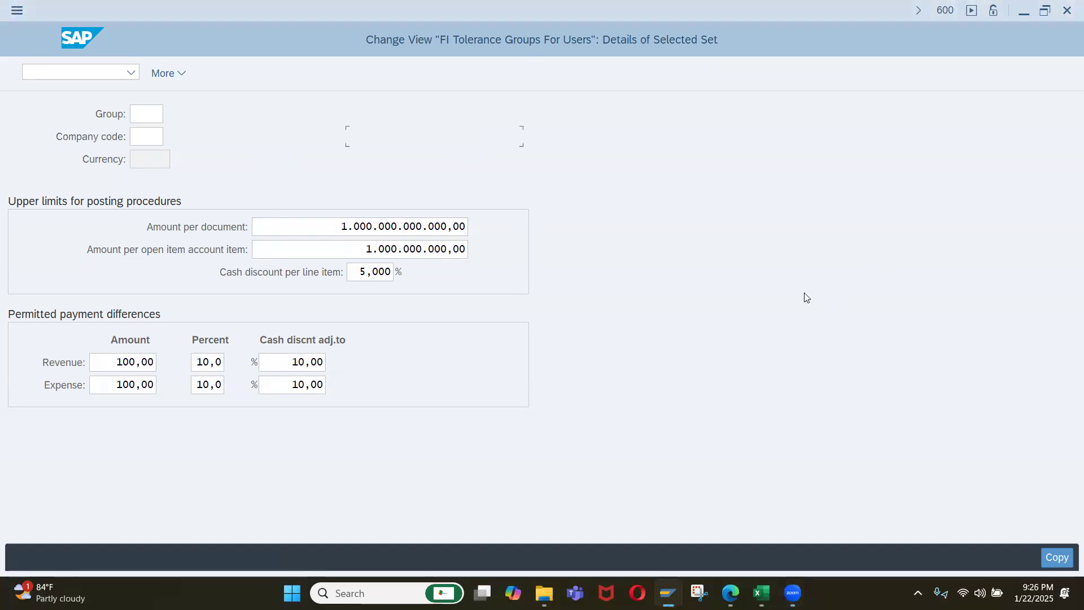
key(F12)
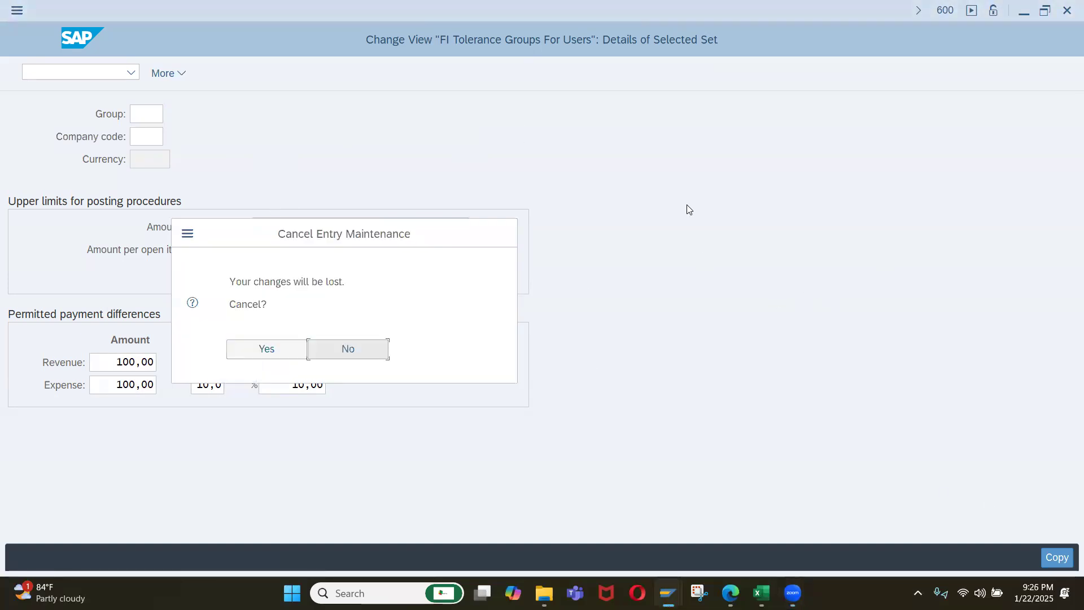
click(288, 344)
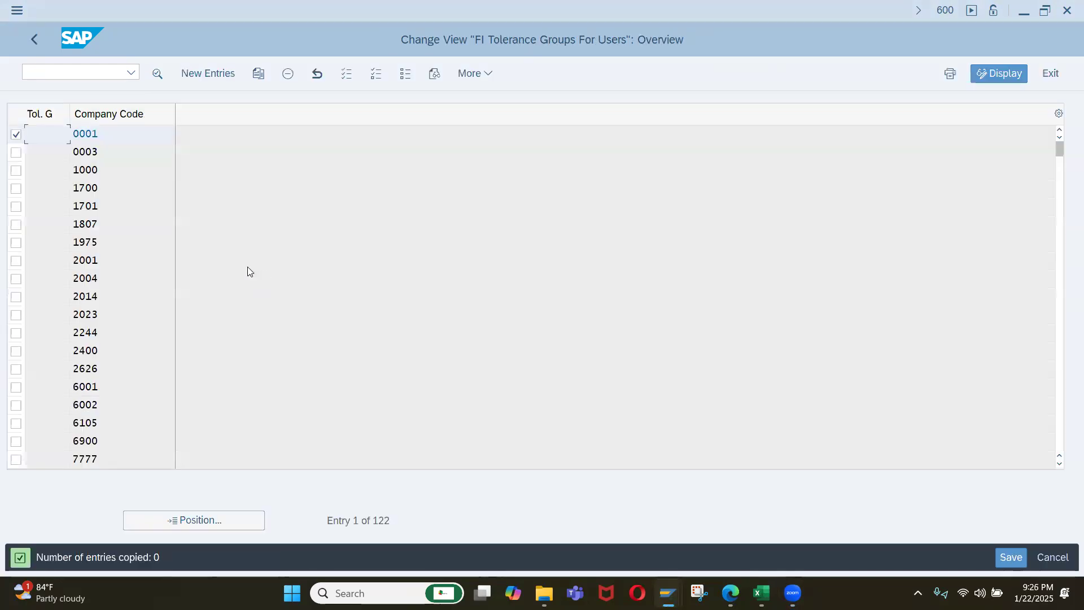
Deselect the company code 0001 entry and position the tolerance groups list at company code IQ01.
click(16, 134)
click(239, 520)
text(iq01)
key(Return)
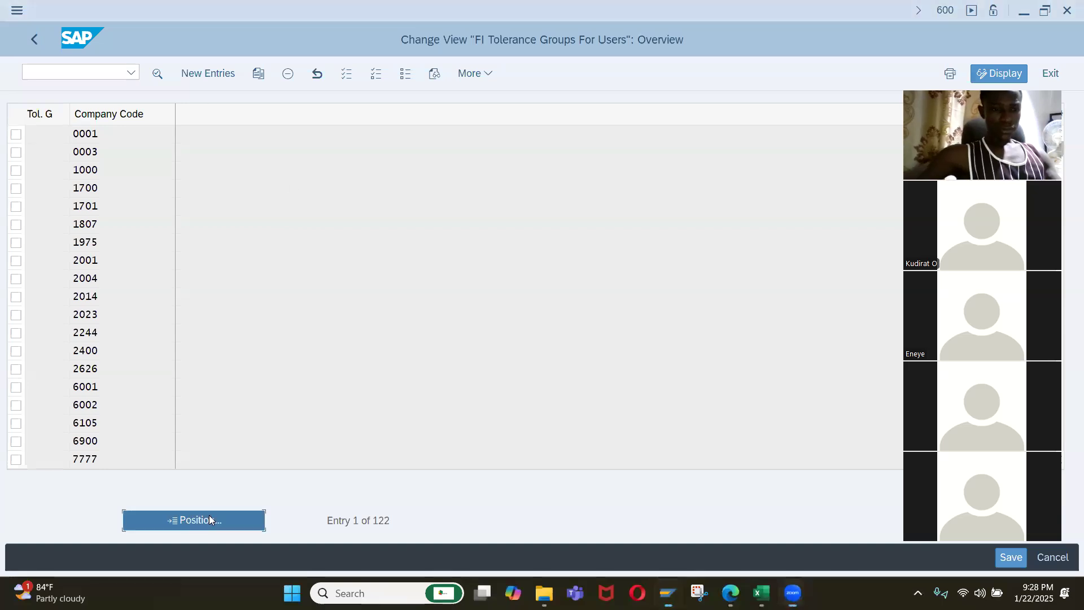
click(210, 519)
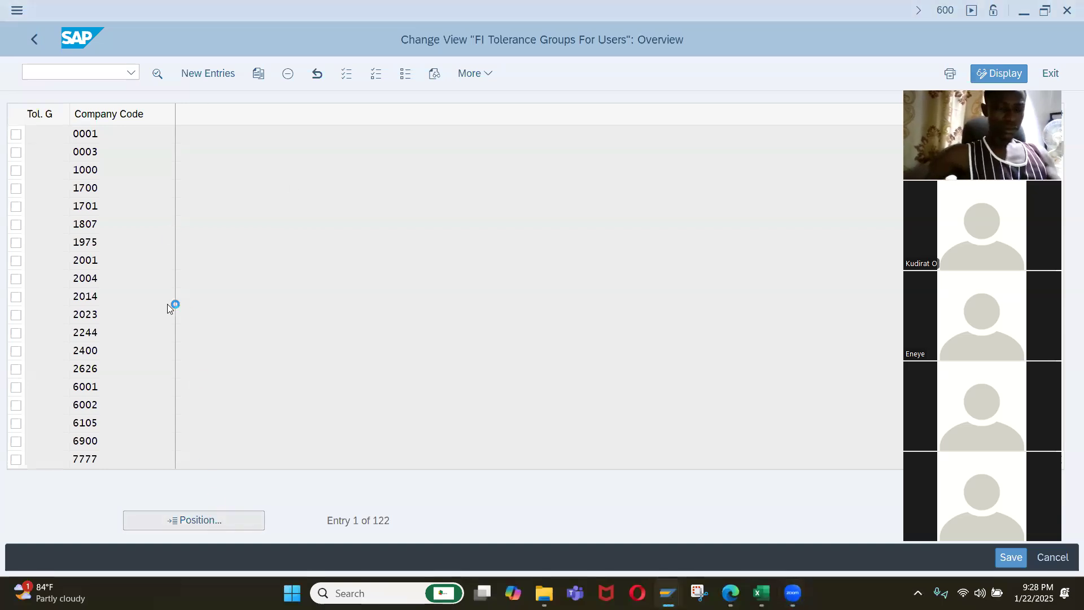
click(204, 282)
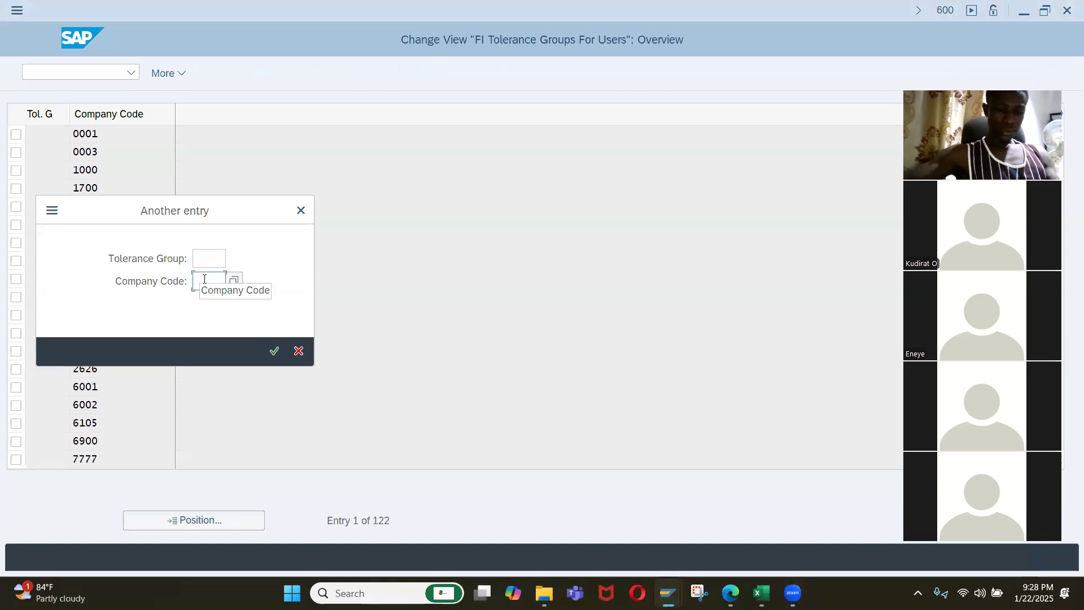
text(iq01)
key(Return)
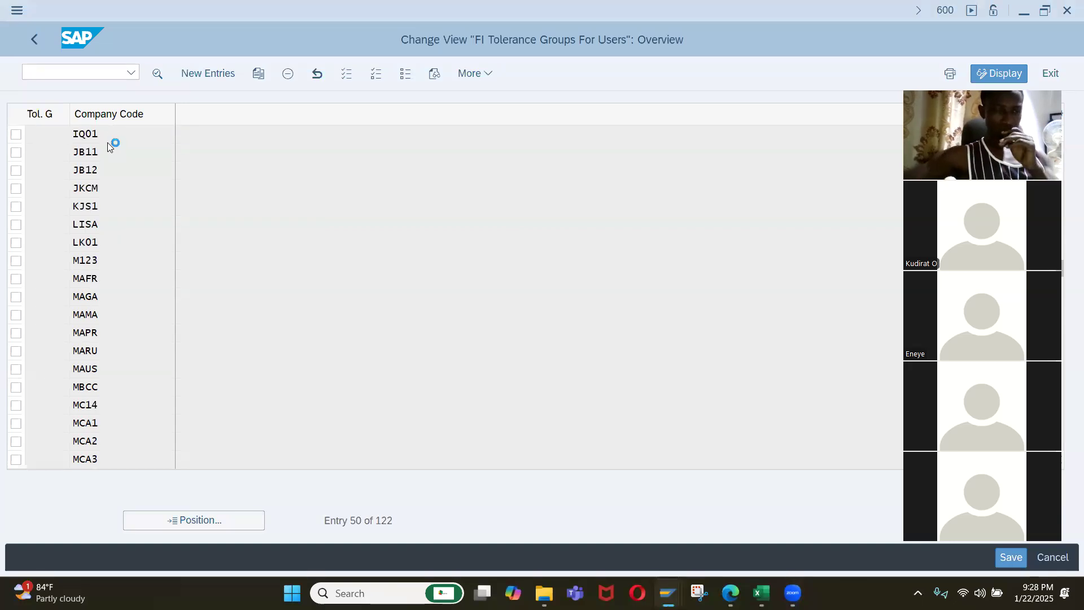
Review and save the tolerance group details of company code IQ01, returning to the IMG structure.
double_click(121, 133)
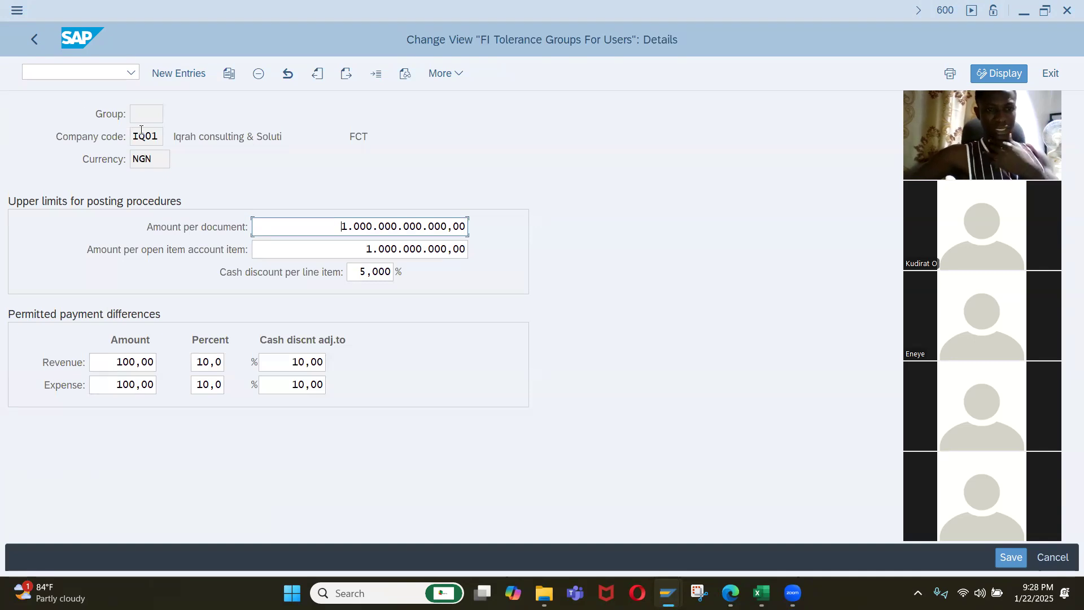
click(1014, 560)
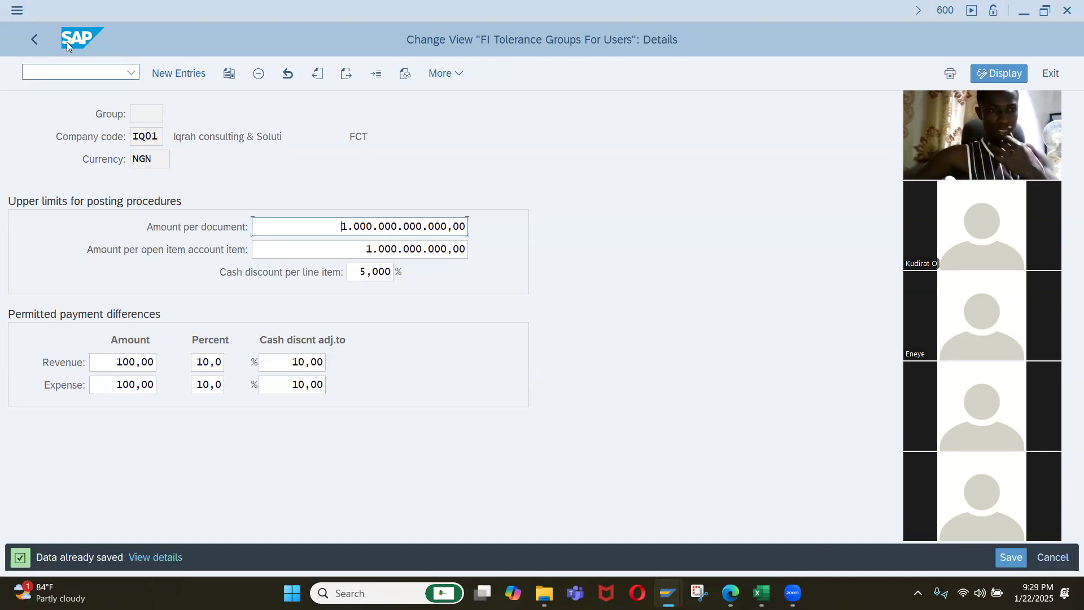
click(30, 46)
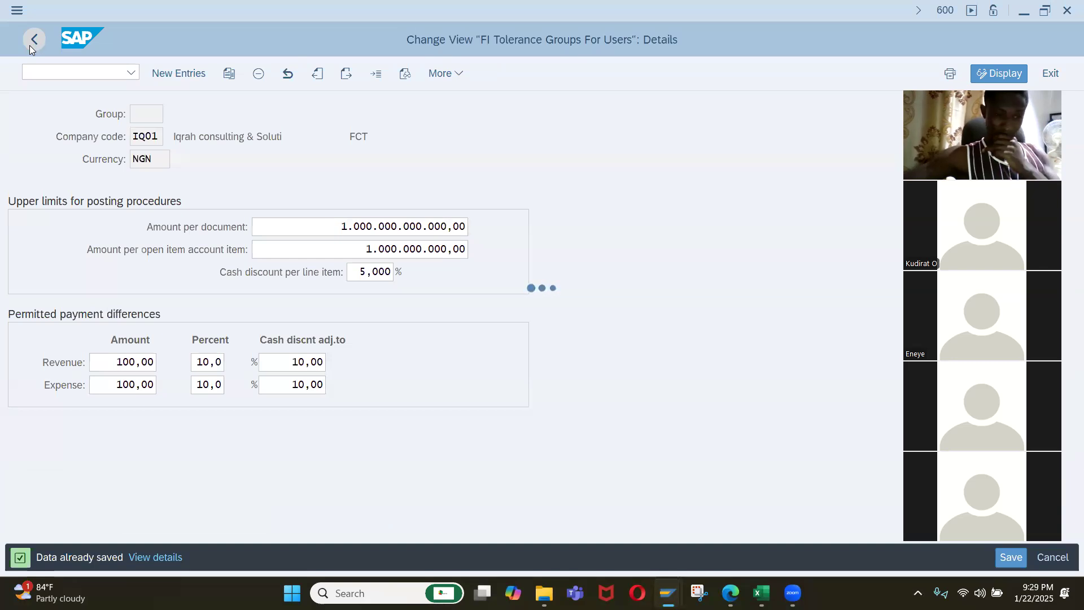
click(27, 40)
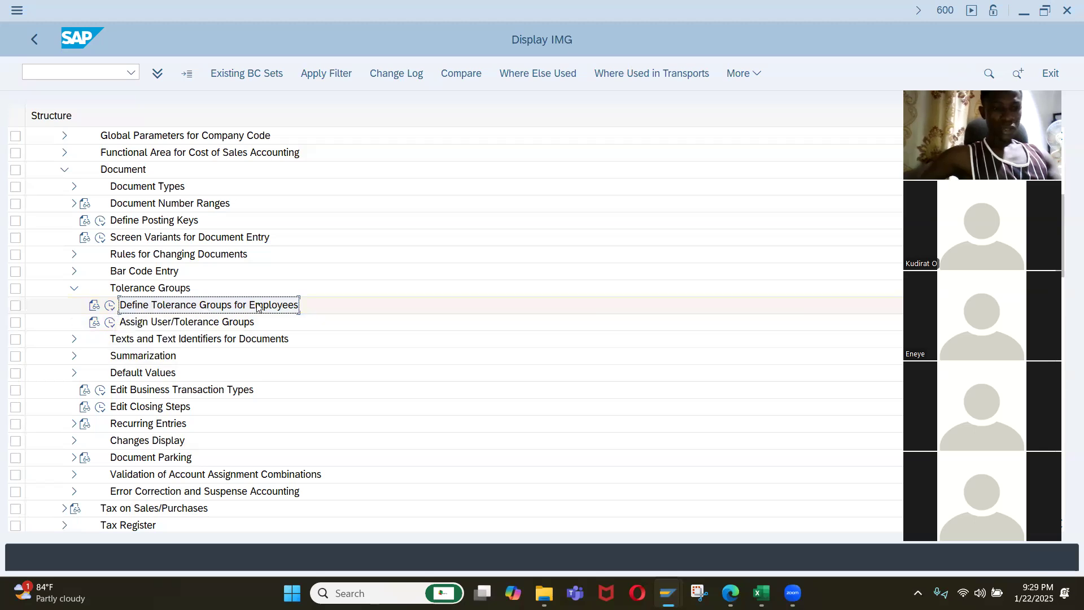
Check the Assign User/Tolerance Groups activity and return to the IMG structure.
click(118, 323)
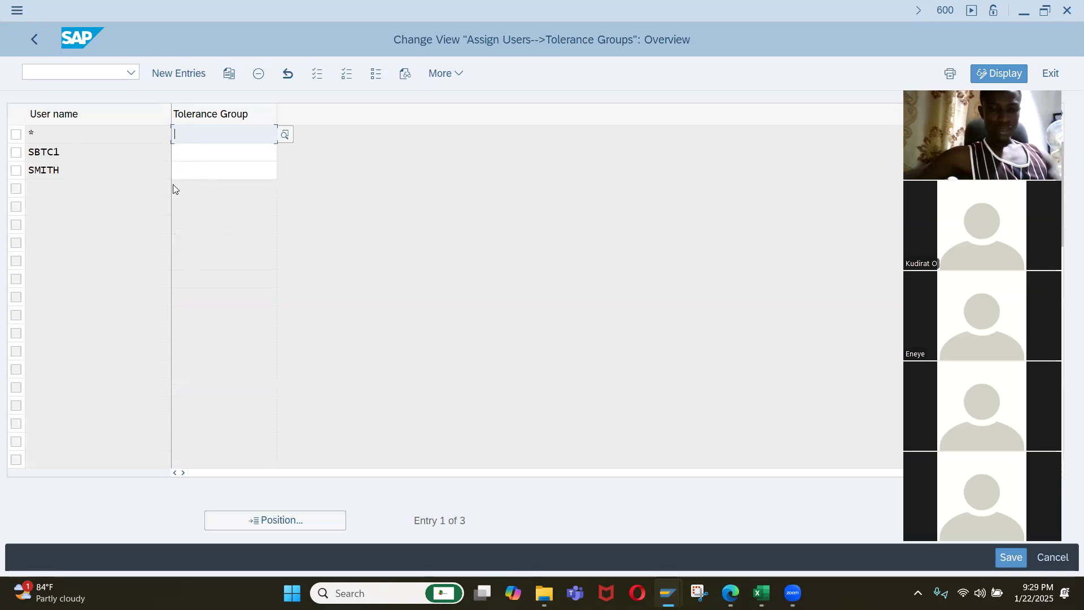
click(32, 41)
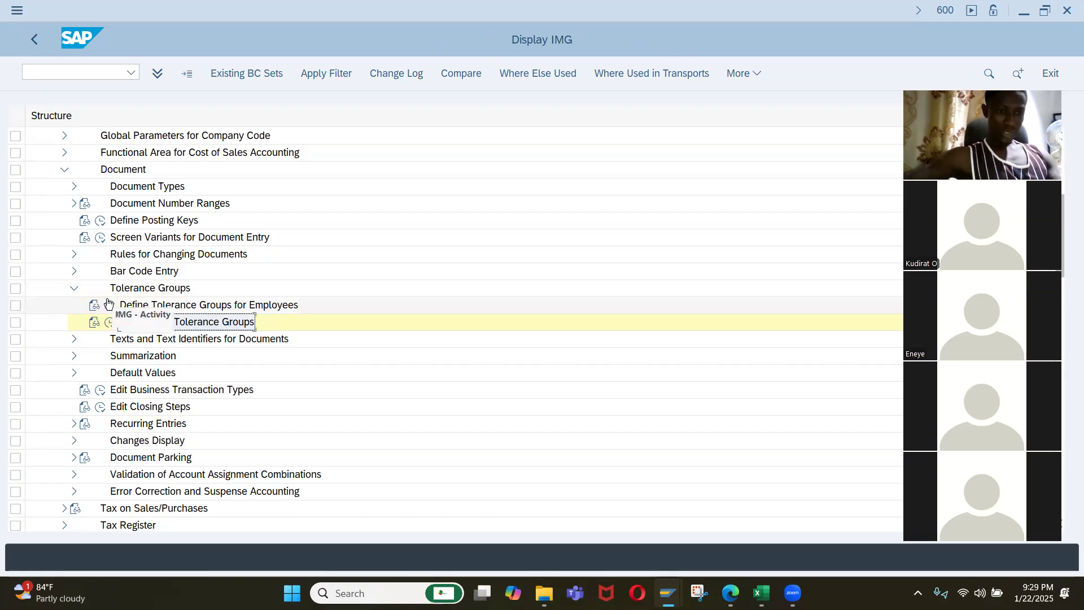
click(190, 329)
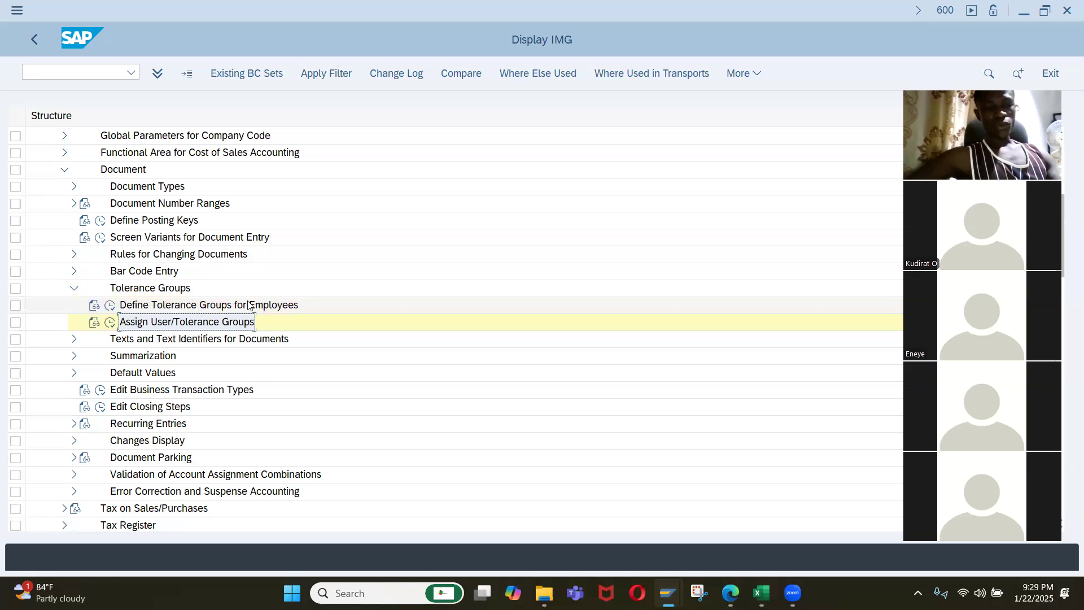
Collapse the Tolerance Groups node in the IMG structure.
scroll(254, 303, down, 1)
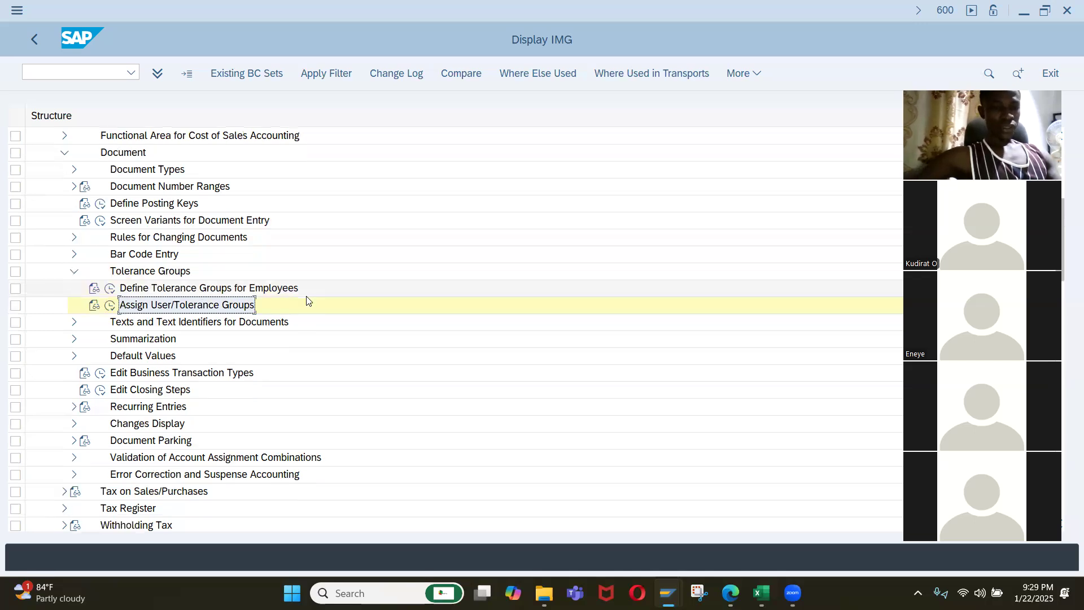
click(75, 273)
scroll(167, 330, down, 1)
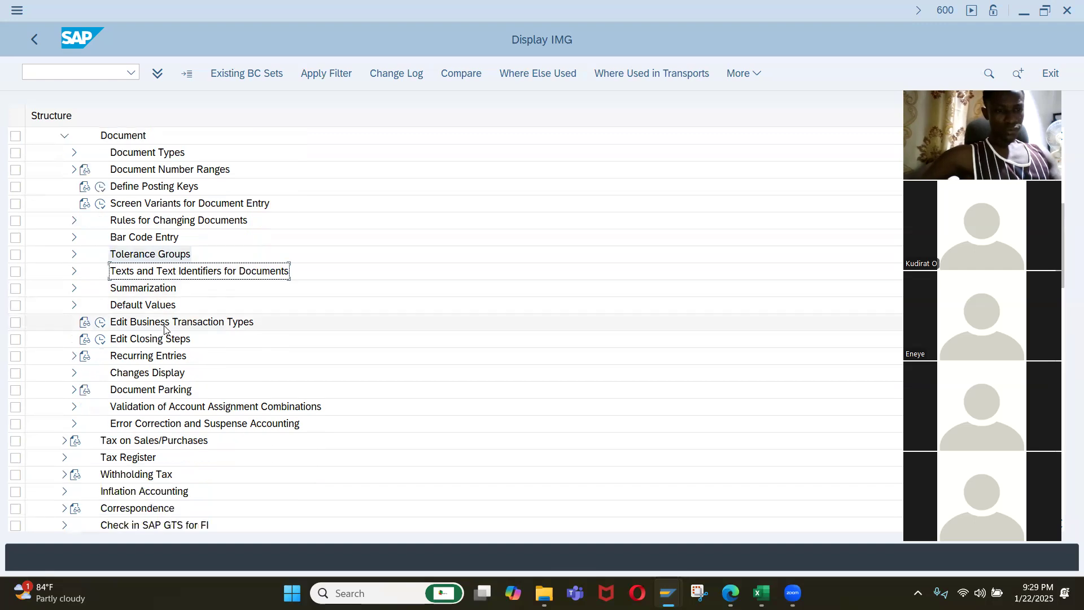
Examine the activities under Document Parking in the Document section and collapse that node again.
scroll(128, 342, down, 1)
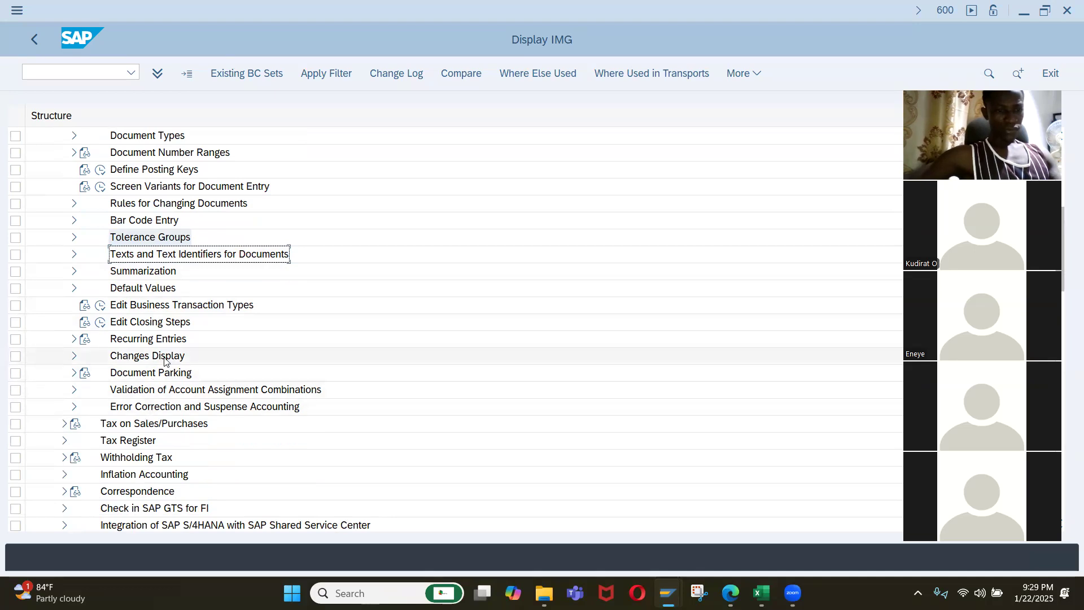
scroll(146, 359, down, 1)
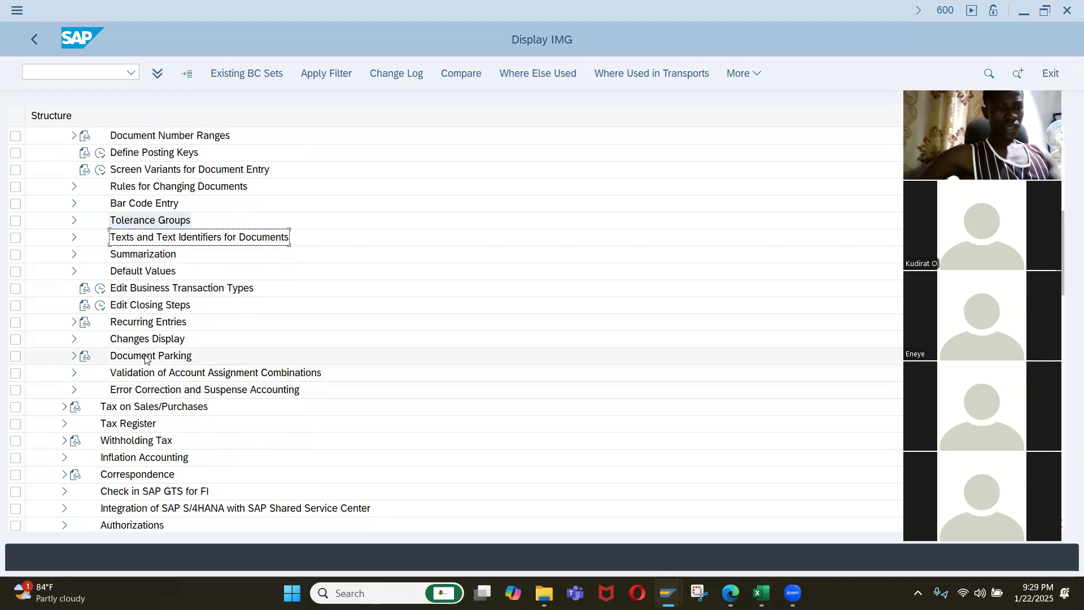
click(74, 358)
scroll(170, 333, down, 3)
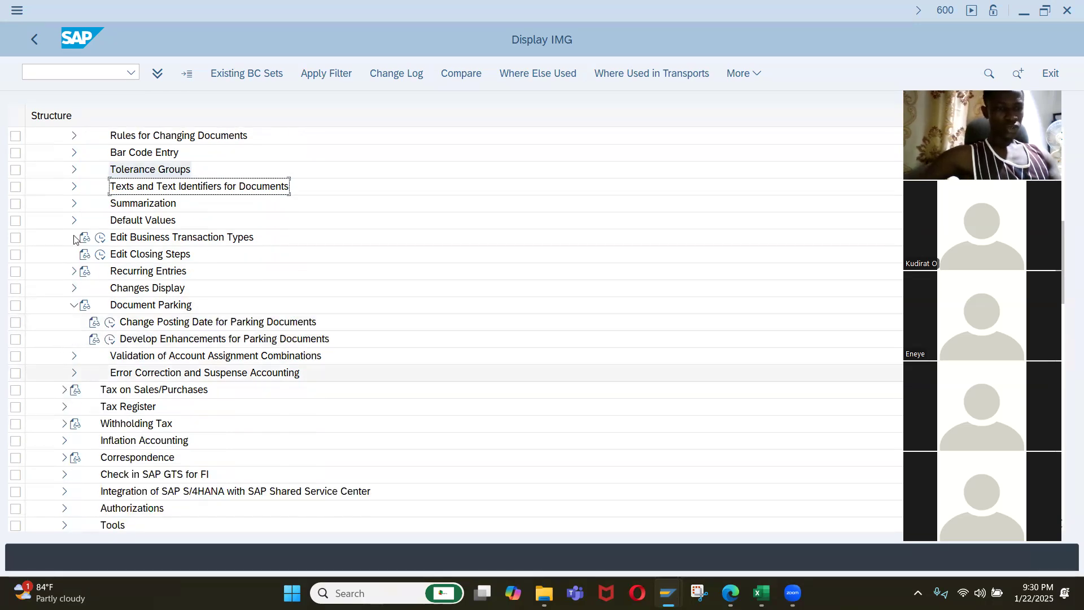
click(72, 307)
scroll(70, 282, up, 3)
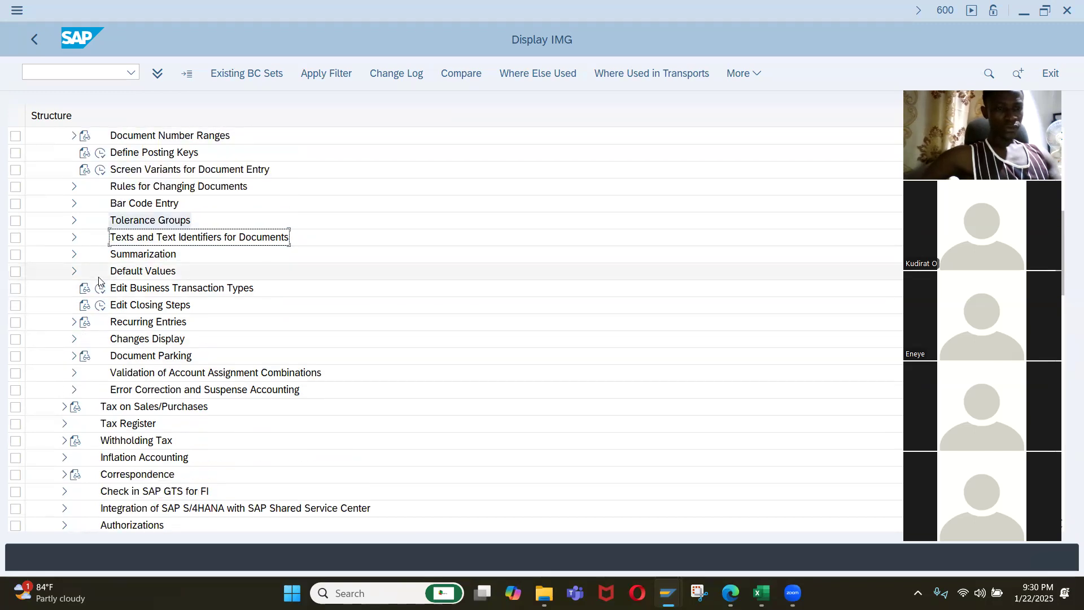
Collapse the Document node under Financial Accounting Global Settings.
scroll(66, 248, up, 4)
click(64, 169)
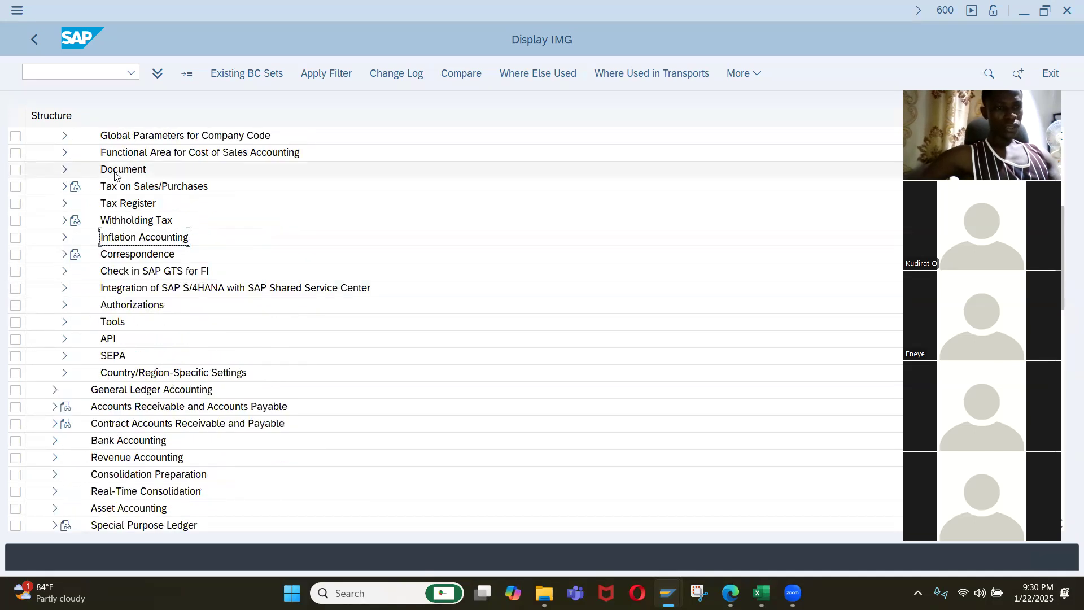
scroll(141, 235, up, 2)
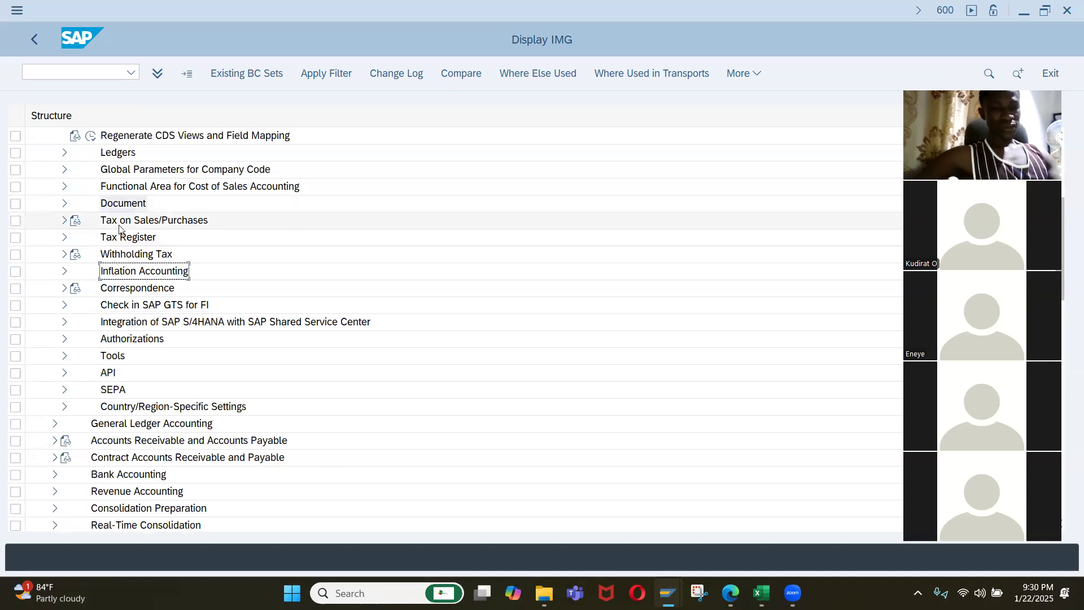
Copy the Check Calculation Procedure activity name from the Tax on Sales/Purchases Basic Settings into cell B24 of the Excel activity list.
click(65, 221)
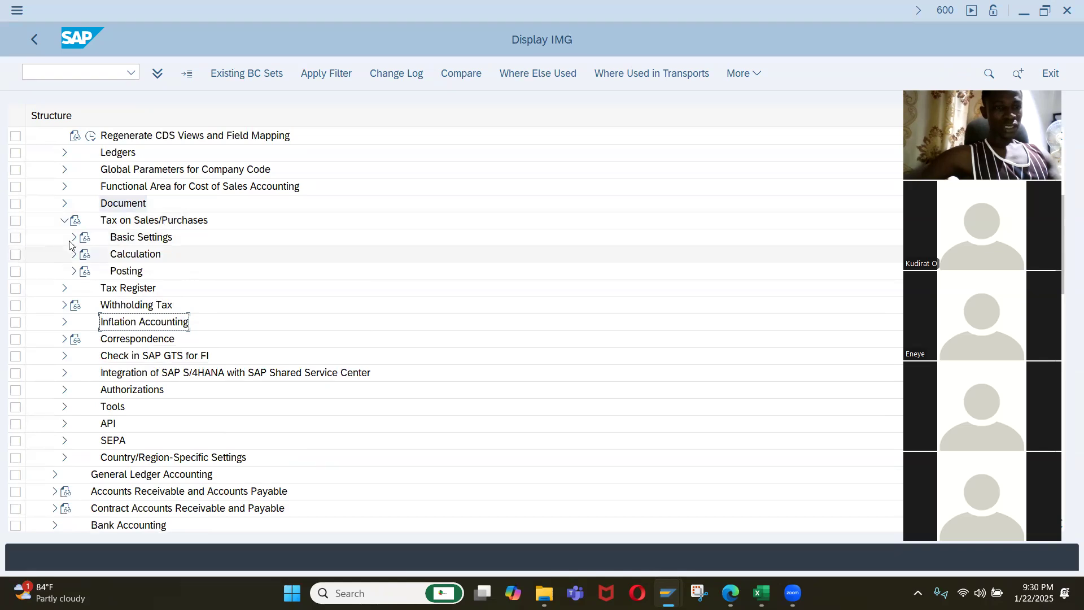
click(73, 238)
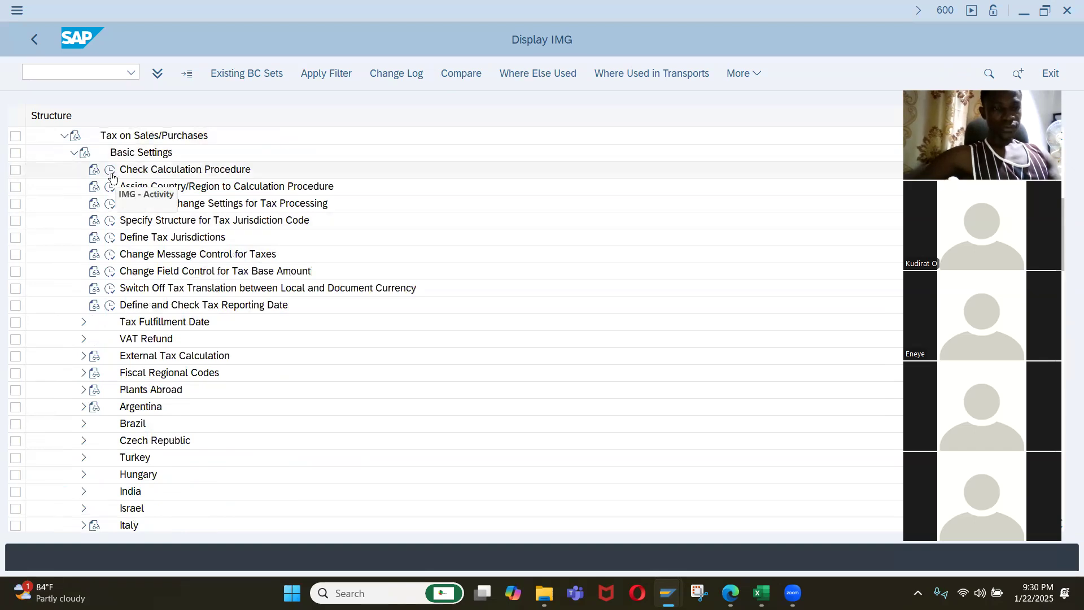
click(138, 171)
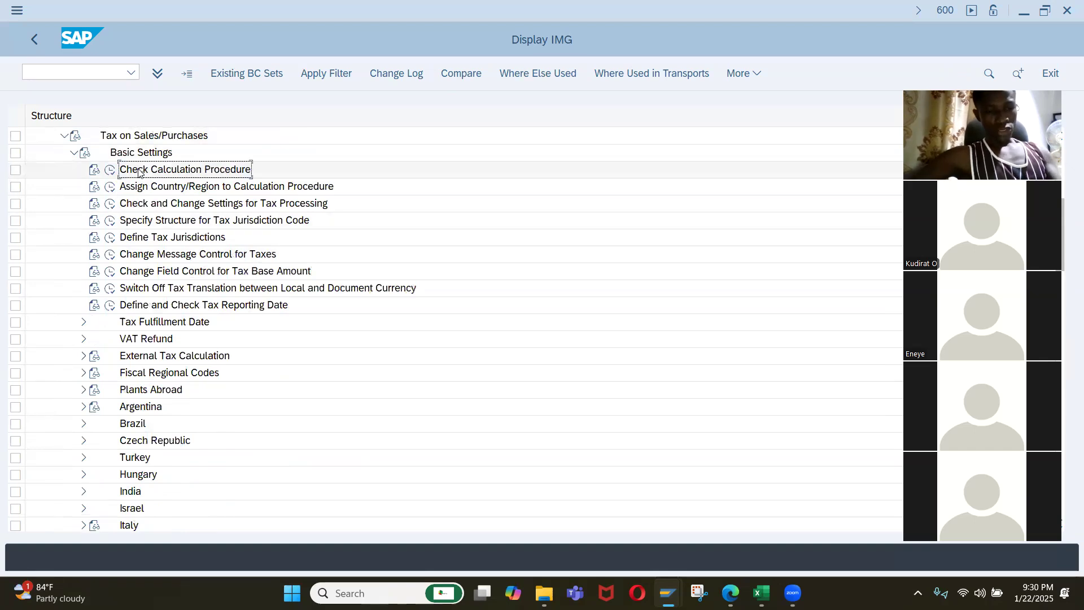
key(alt+Tab)
key(alt+Tab)
key(alt+Tab)
key(alt+Tab)
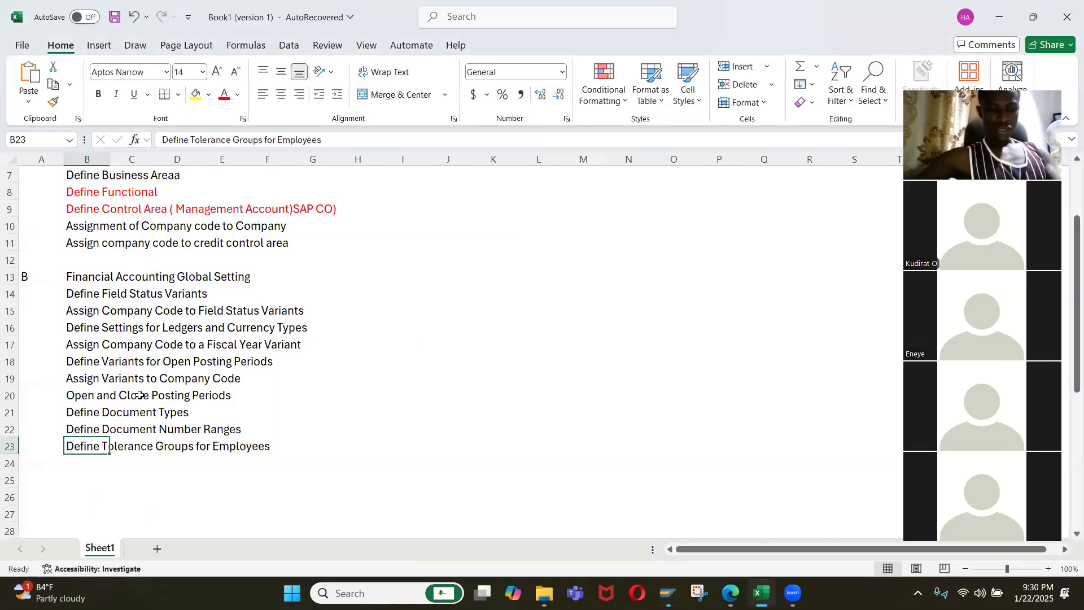
key(Down)
text(Check Calculation Procedure)
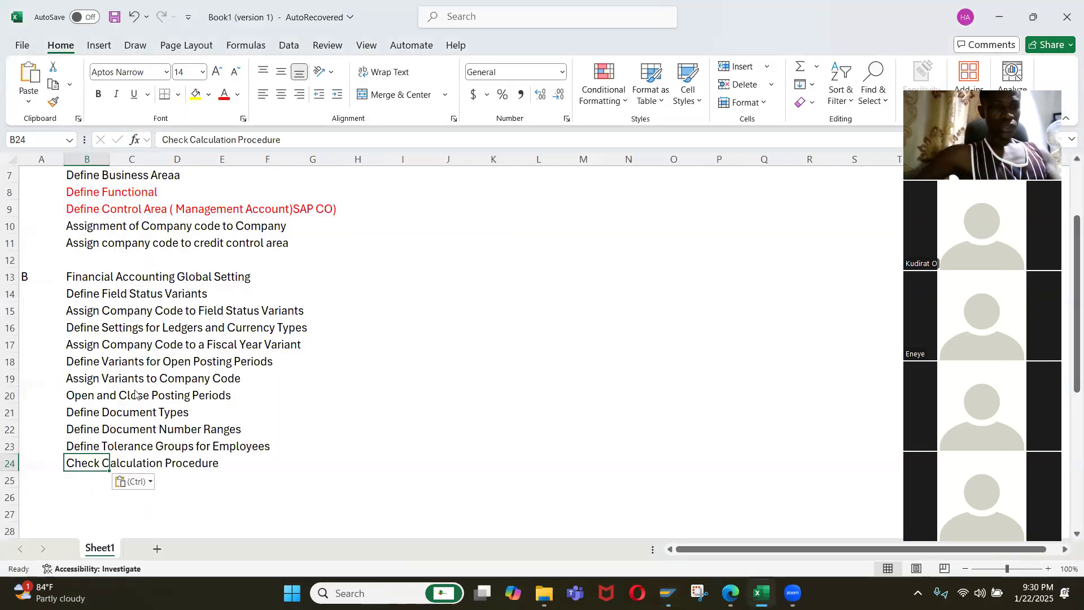
Return to SAP, open Define Procedures under Check Calculation Procedure, and position the procedure list at TAXNG.
key(alt+Tab)
key(F10)
click(110, 173)
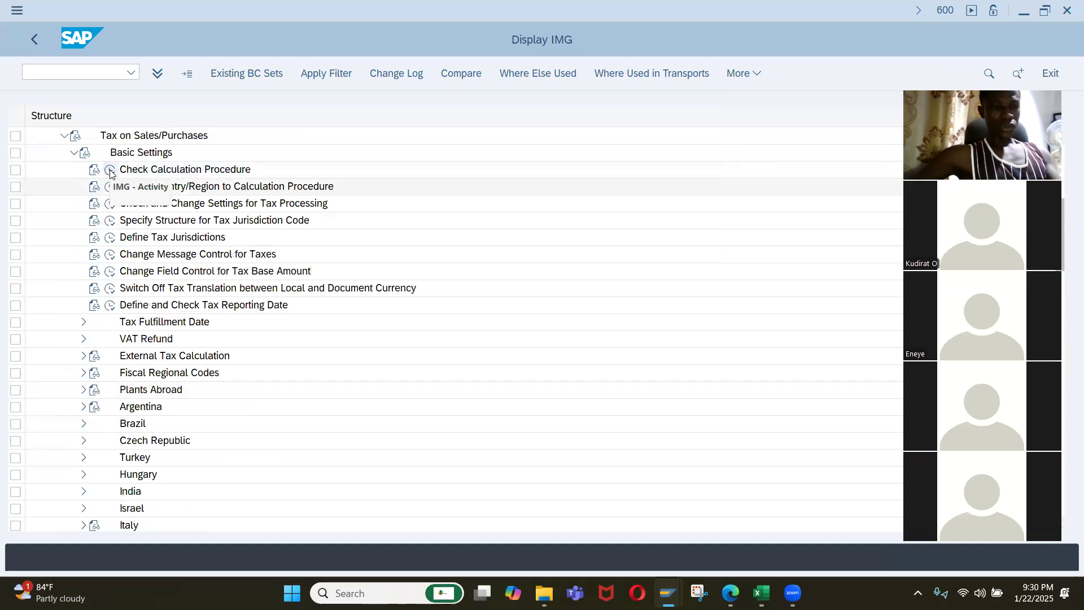
click(110, 171)
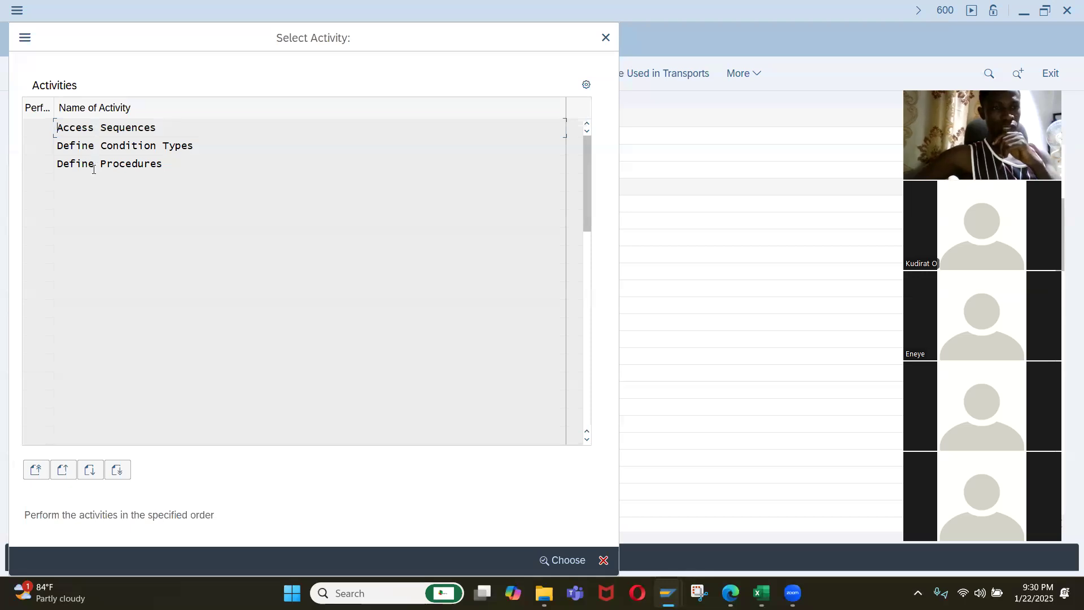
double_click(94, 165)
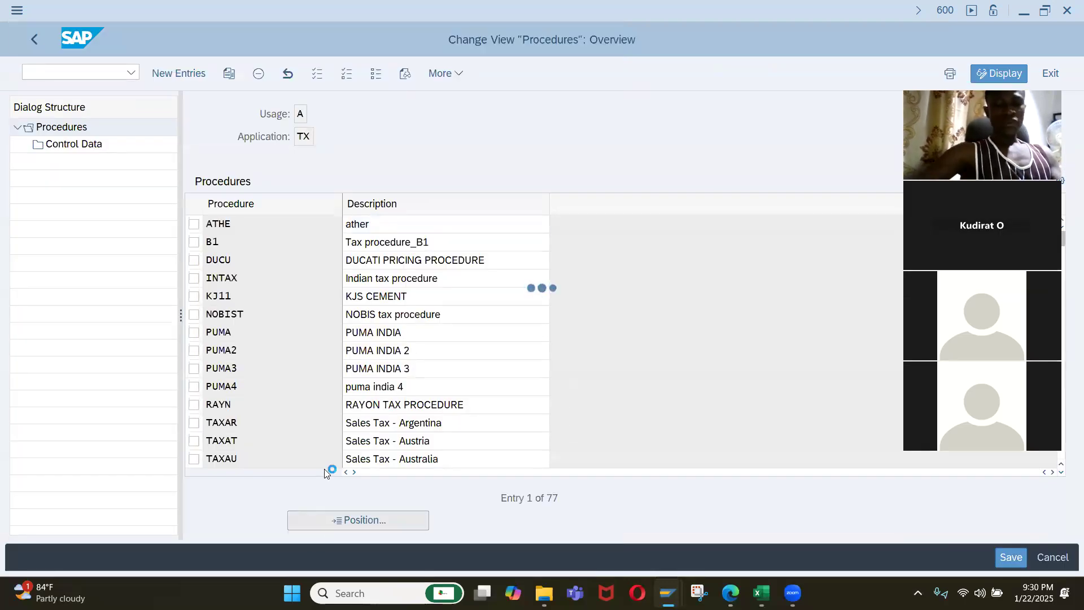
text(taxng)
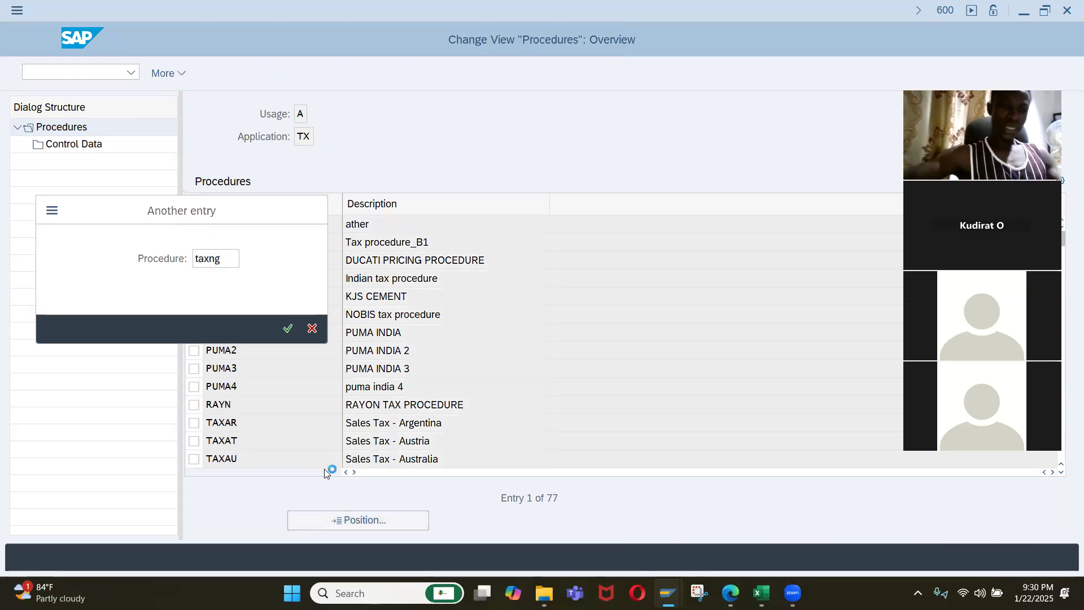
key(Return)
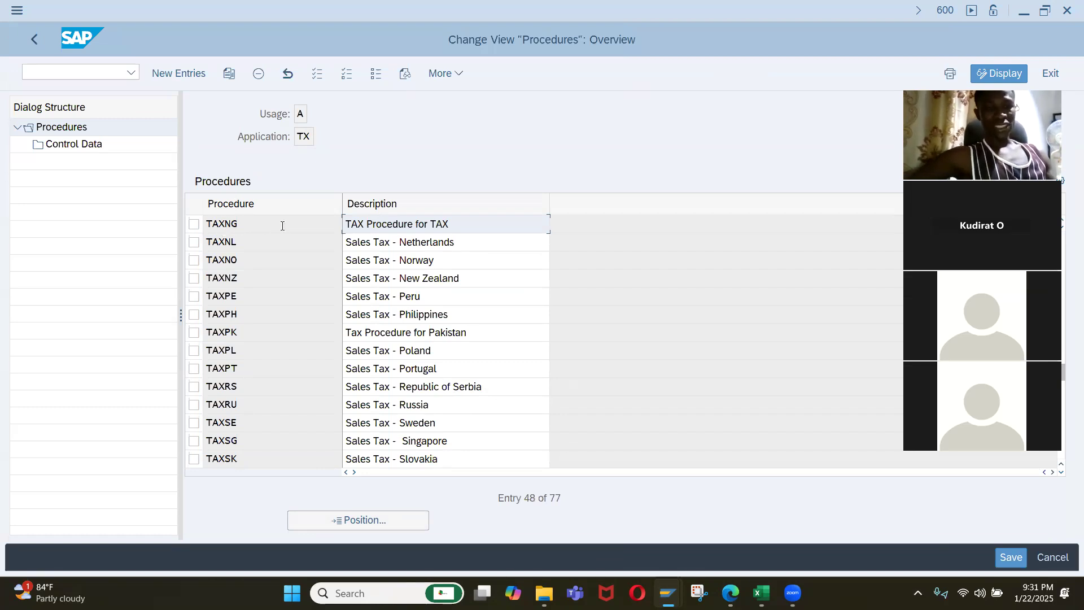
Change the description of procedure TAXNG to "TAX Procedure for Nigeria".
click(450, 225)
key(BackSpace)
key(BackSpace)
key(BackSpace)
text(Nigeria)
key(BackSpace)
key(BackSpace)
text(iua)
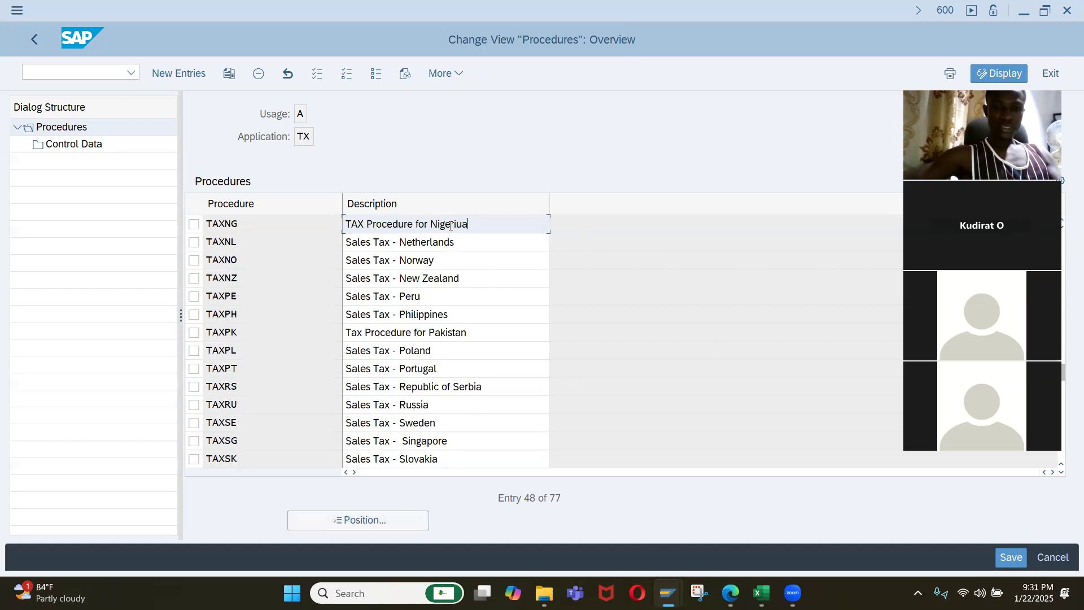
key(BackSpace)
key(BackSpace)
text(a)
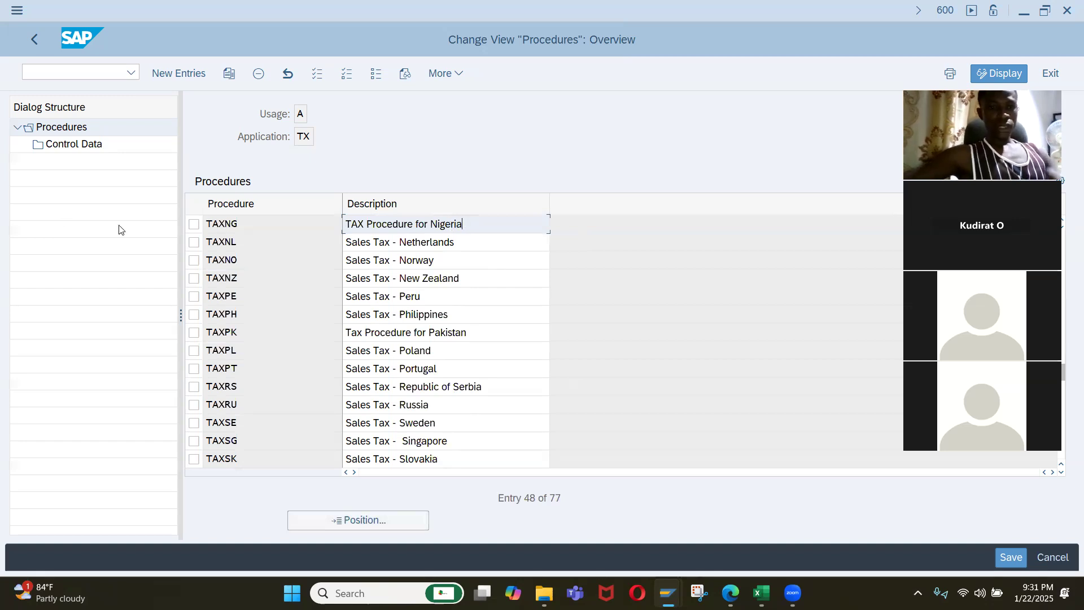
Open the control data of procedure TAXNG and examine its steps, condition types, From Step references and account keys.
click(194, 225)
double_click(79, 145)
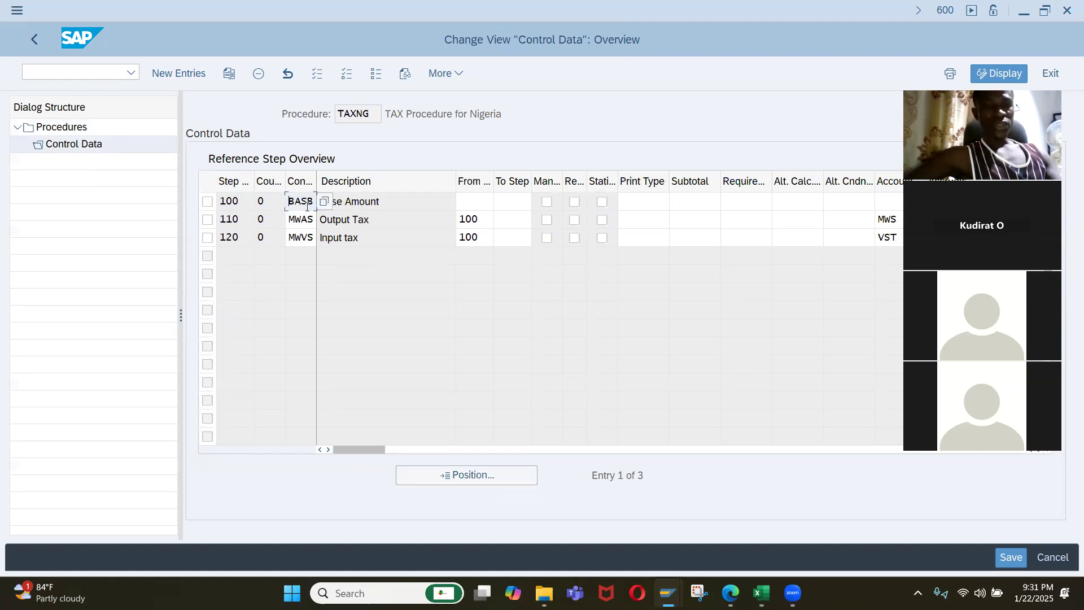
click(338, 203)
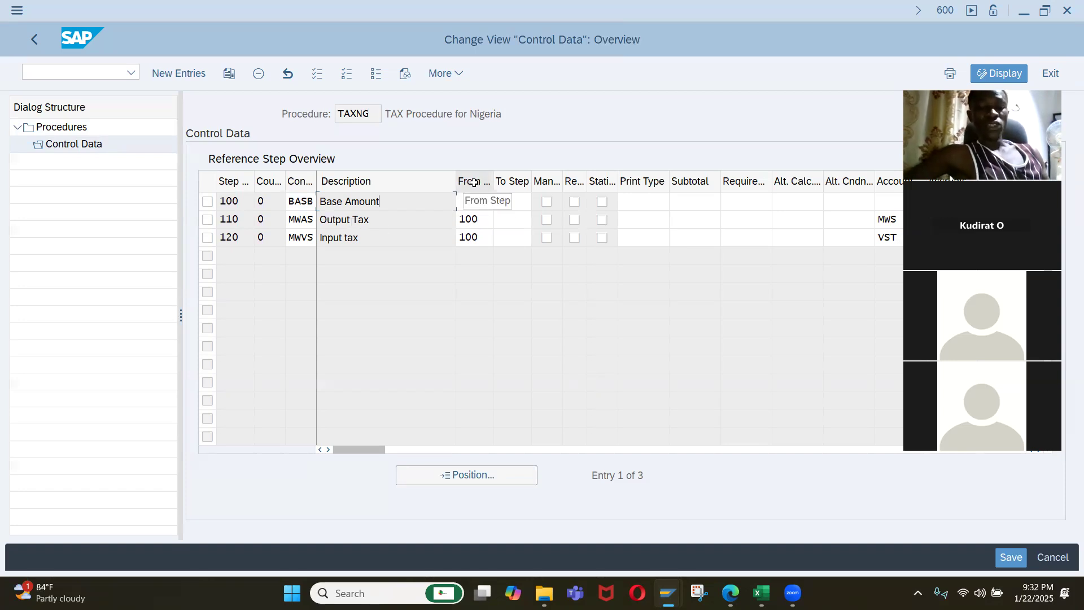
double_click(233, 203)
drag(478, 220, 427, 225)
drag(240, 202, 215, 205)
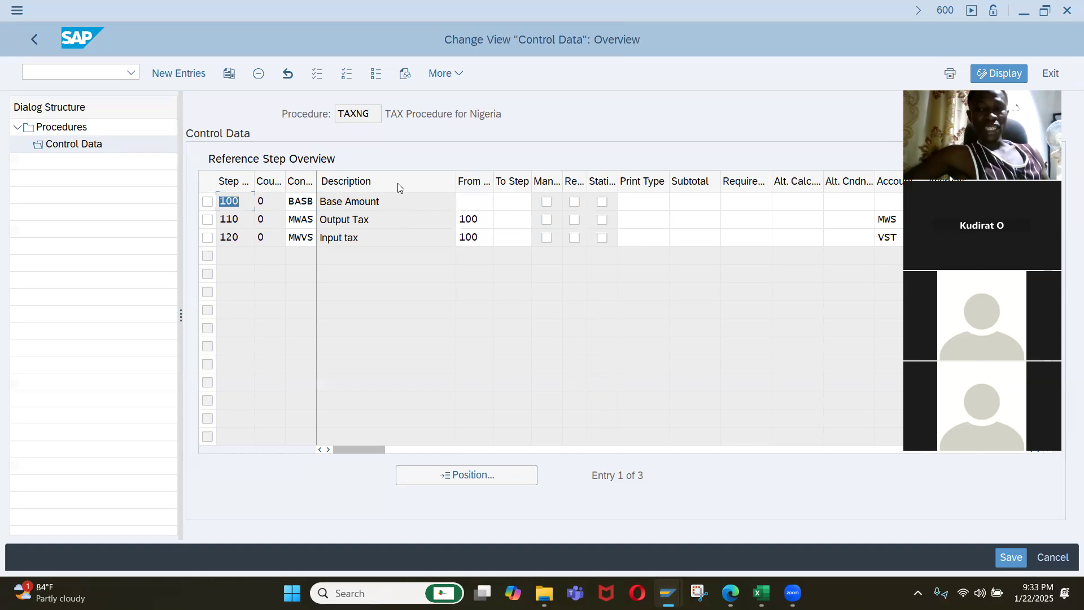
drag(385, 449, 440, 450)
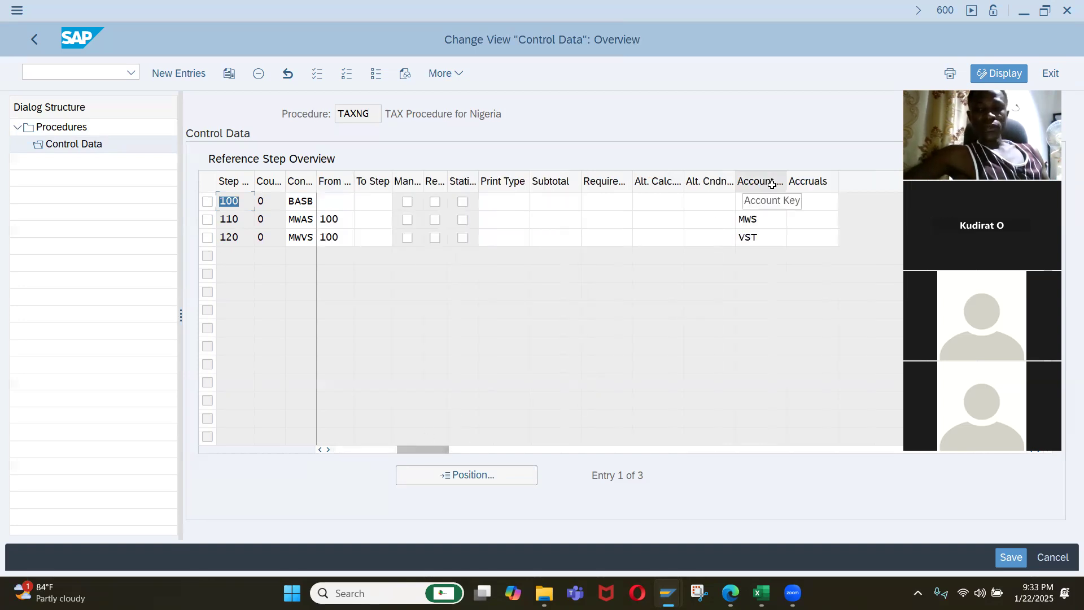
click(761, 220)
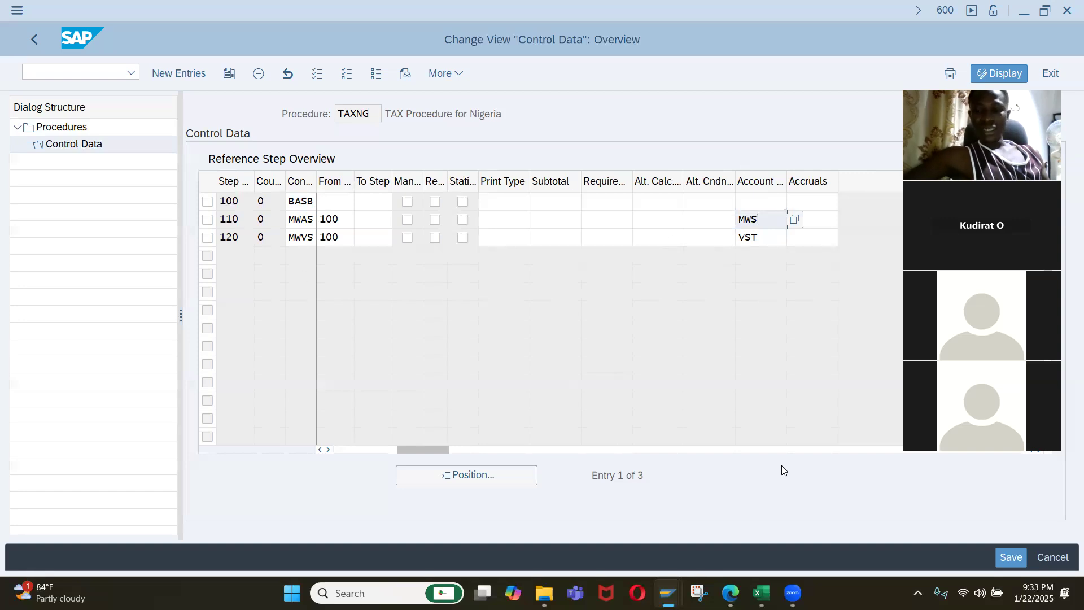
Save the TAXNG procedure under the "Company Set Up for Iqrah Company" customizing request and return to the IMG structure.
click(1002, 560)
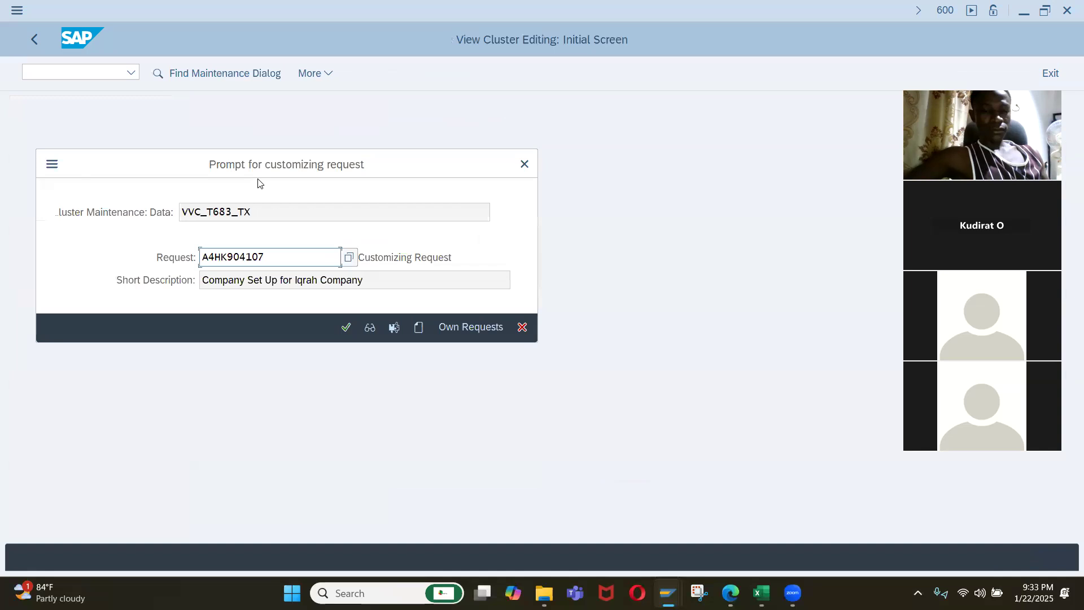
click(344, 327)
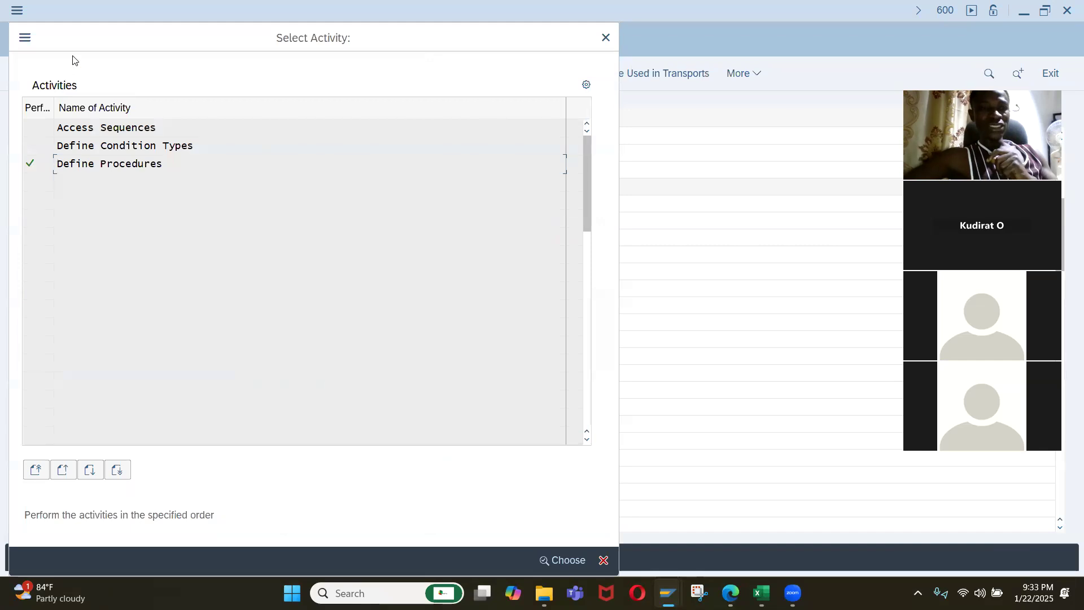
drag(579, 47, 600, 182)
click(626, 171)
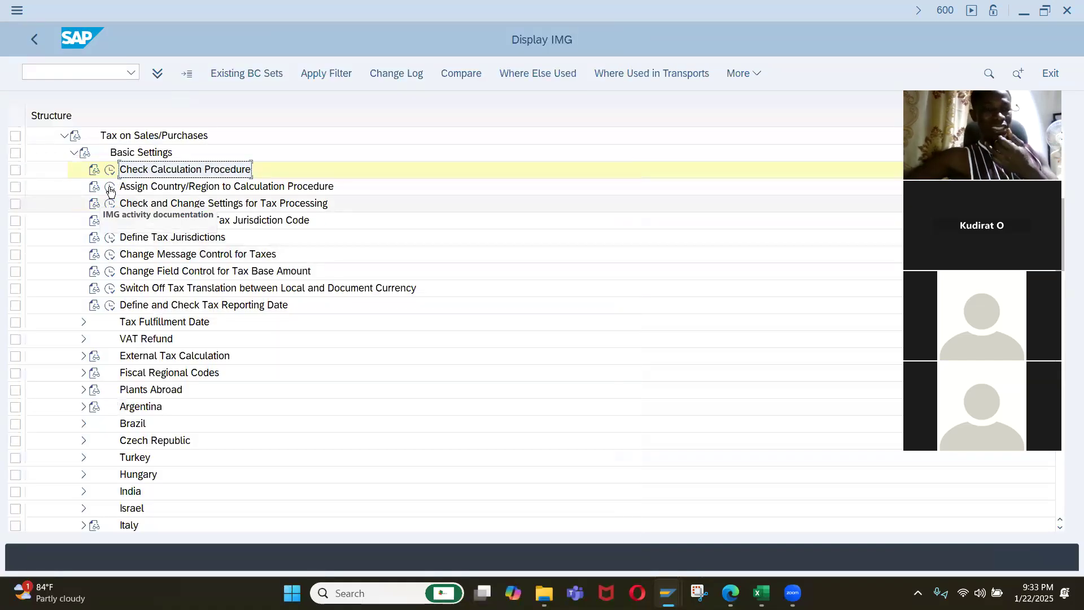
Check the calculation procedure assigned to country NG in Assign Country/Region to Calculation Procedure and return to the IMG structure.
click(110, 189)
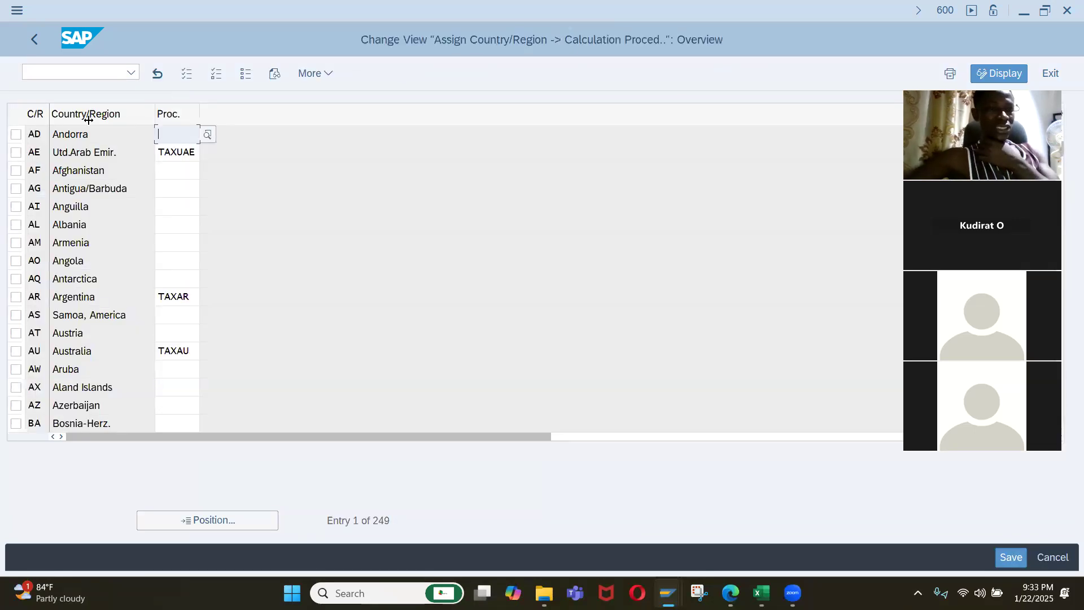
click(211, 519)
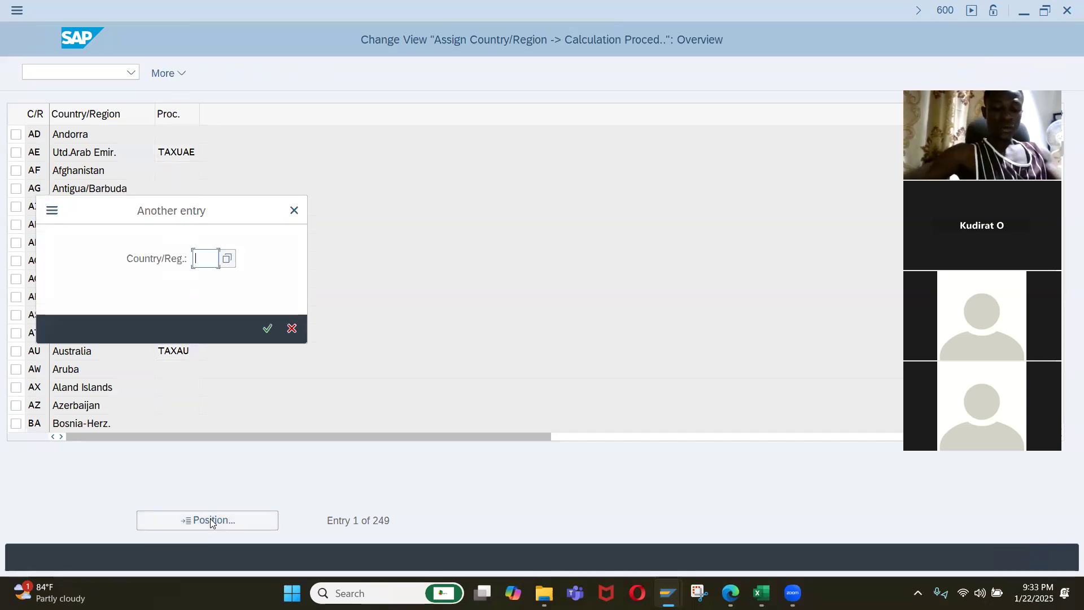
text(ng)
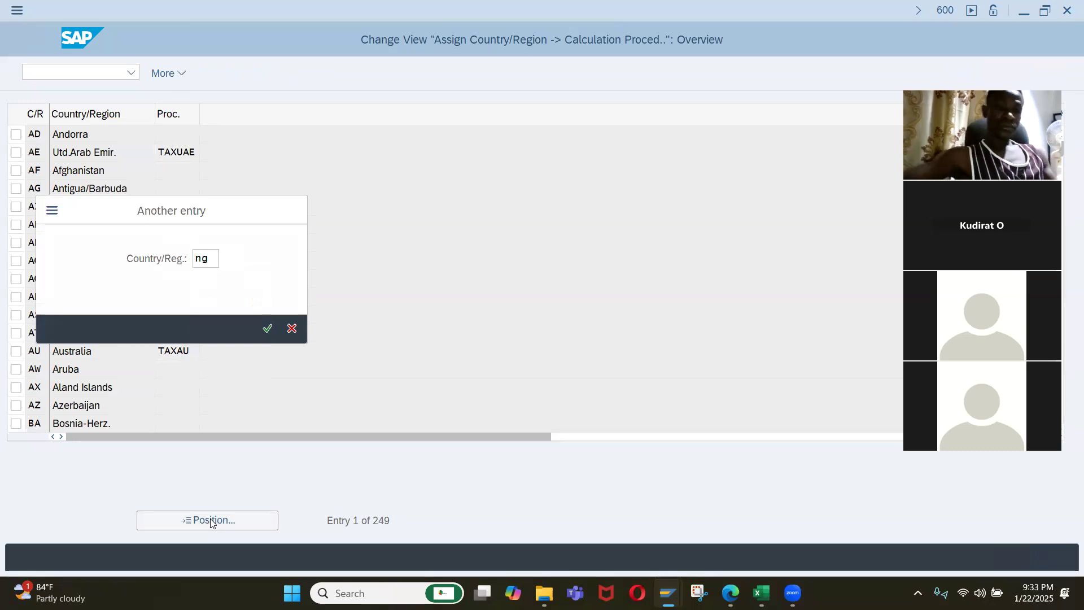
key(Return)
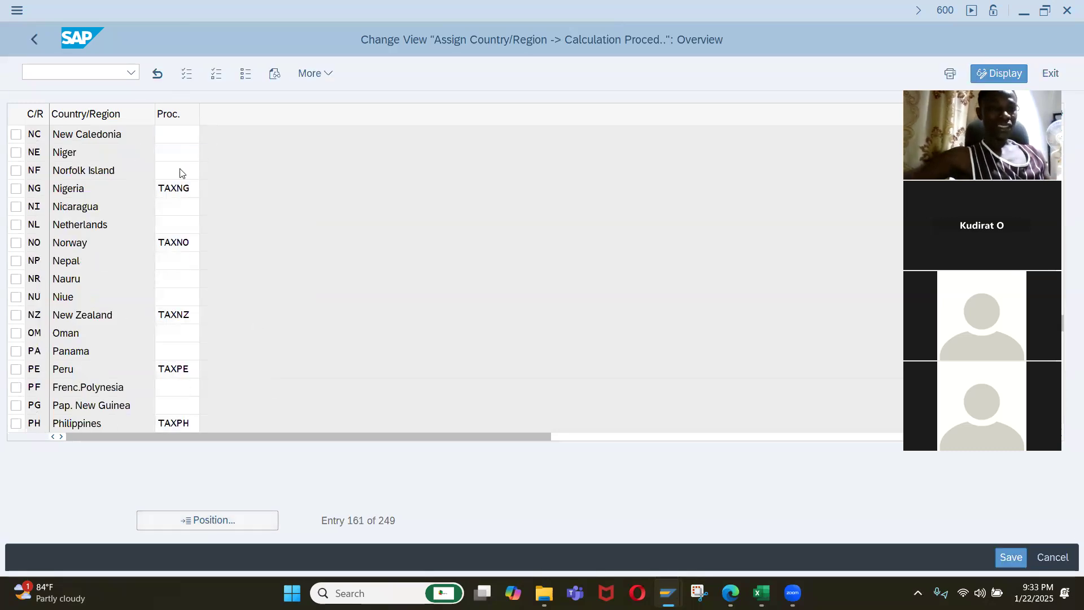
scroll(181, 169, up, 1)
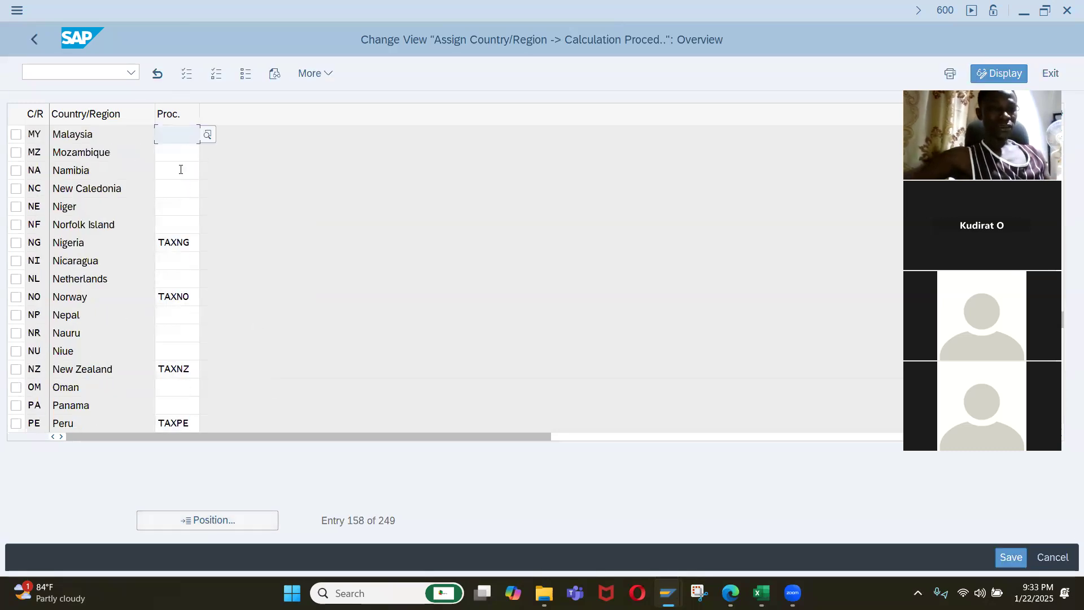
double_click(193, 247)
key(Return)
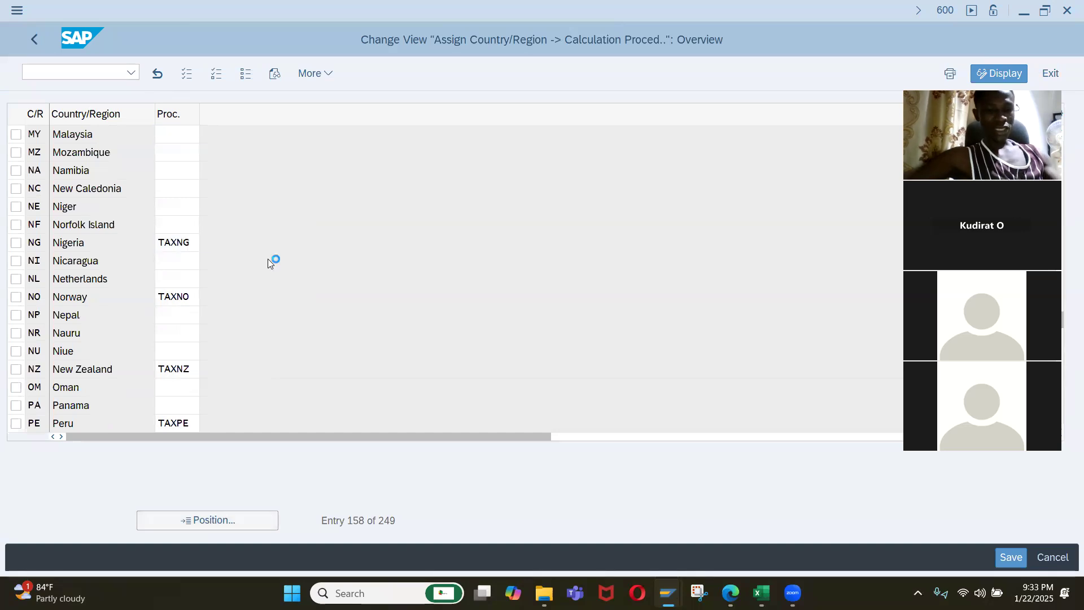
click(35, 37)
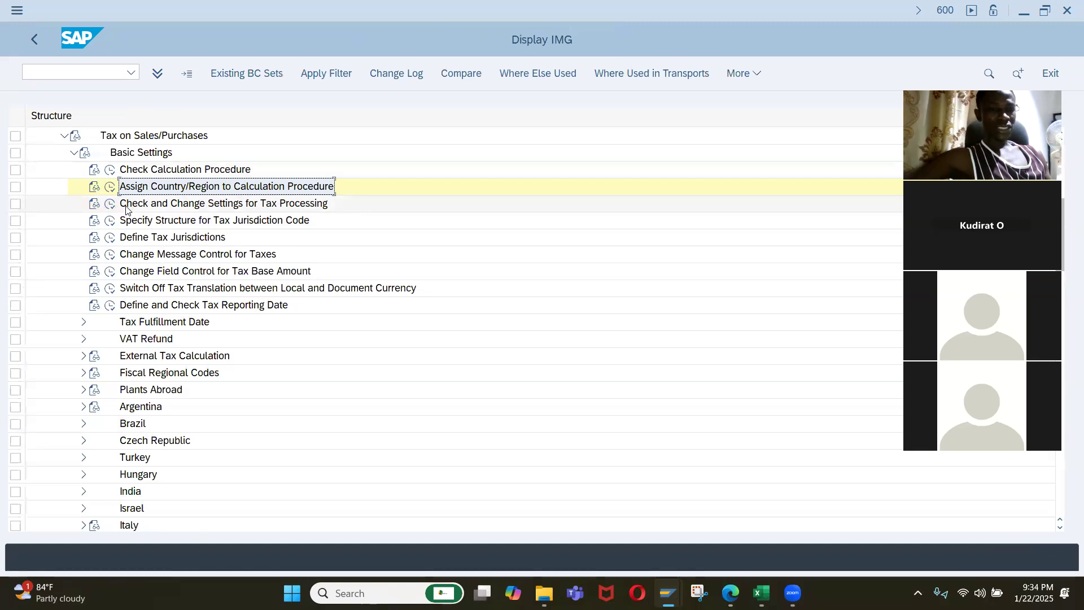
Open the details of process VST in Check and Change Settings for Tax Processing, widening the process column to read its keys.
double_click(194, 206)
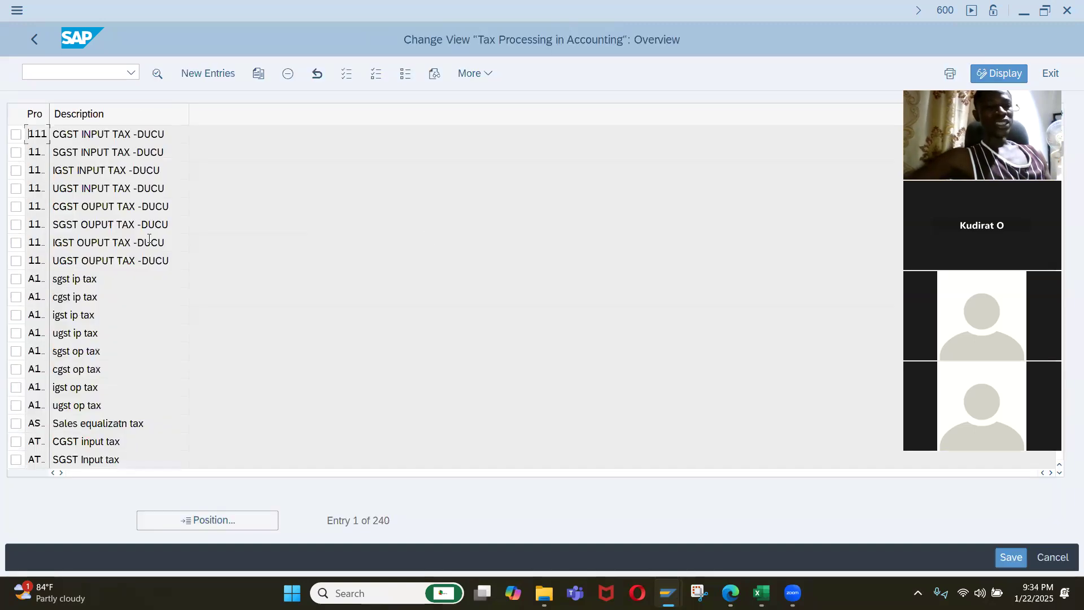
drag(49, 112, 103, 113)
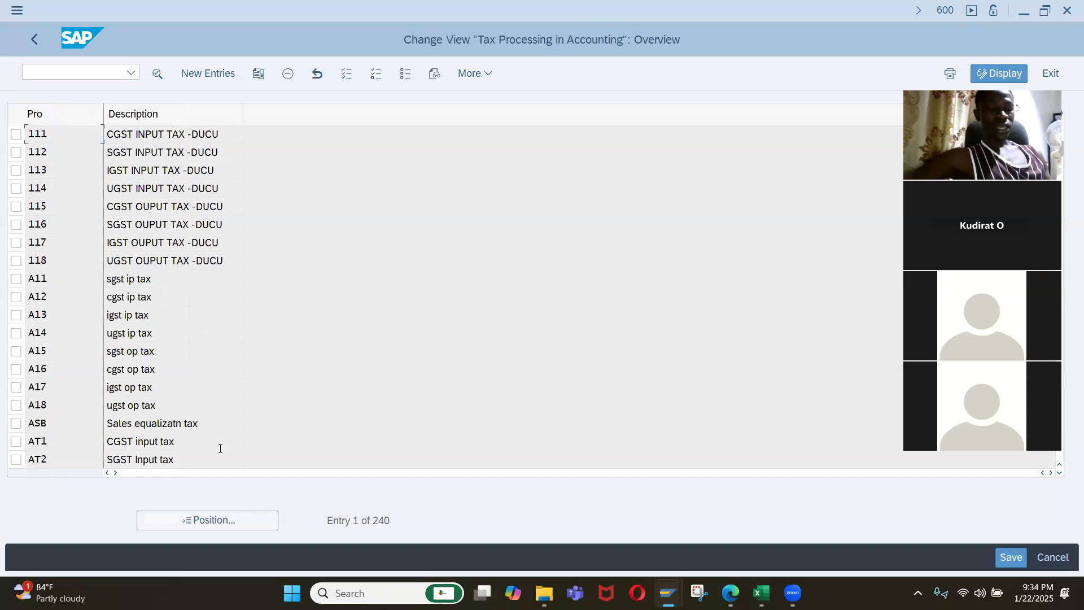
click(233, 524)
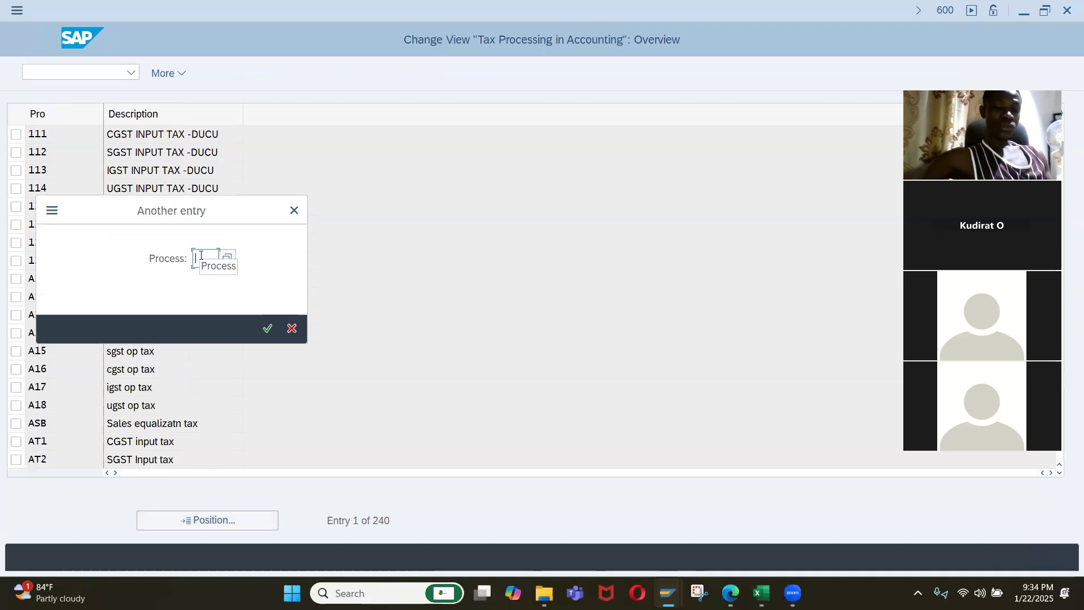
text(vst)
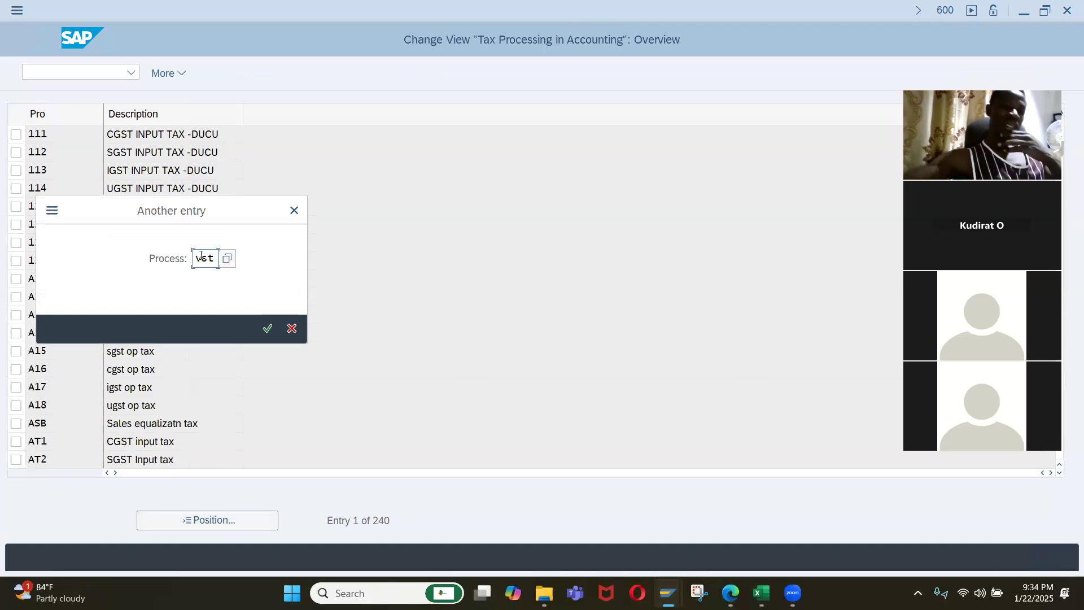
key(Return)
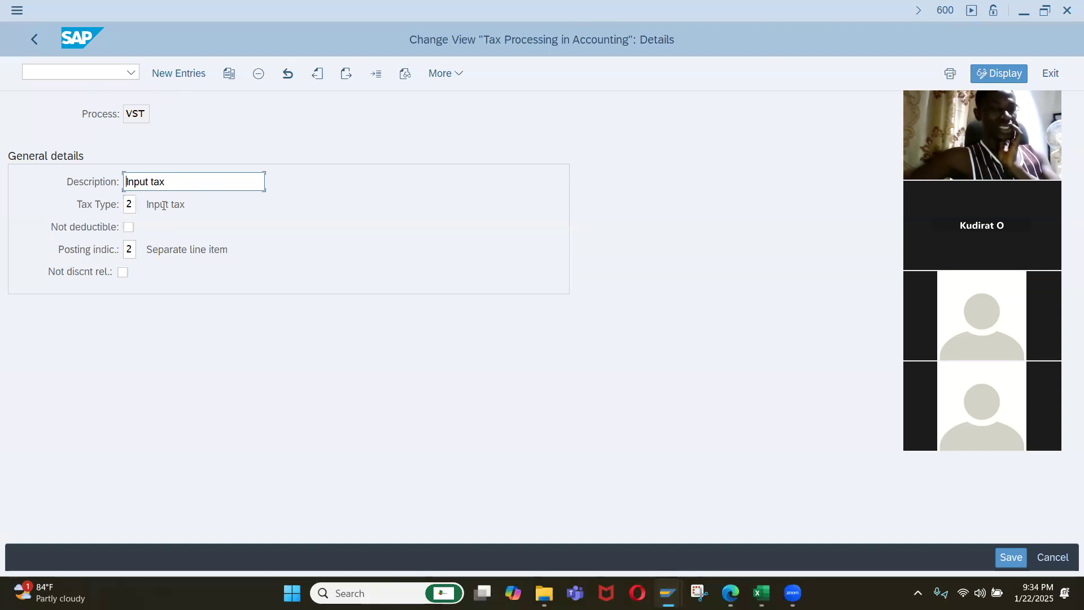
Review the posting indicator options for process VST without changing the setting, and return to SAP Easy Access.
click(140, 252)
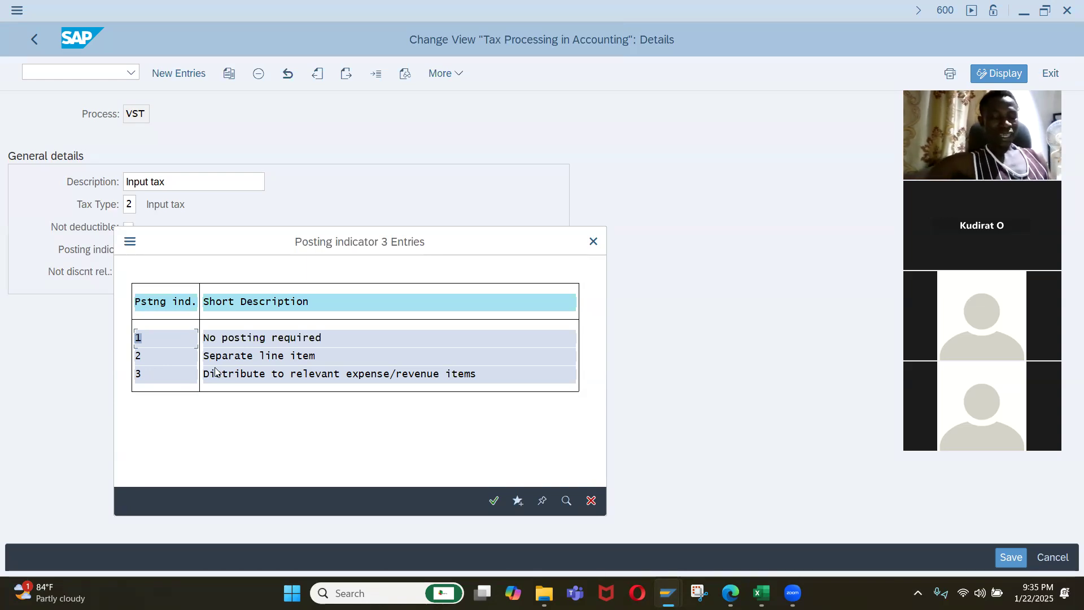
click(585, 243)
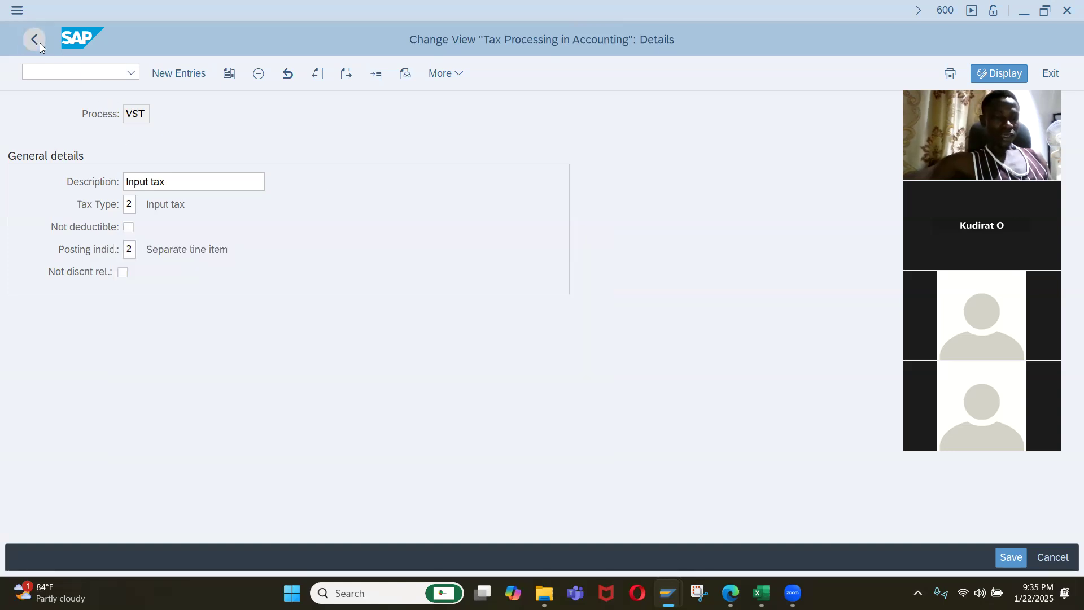
click(35, 42)
click(43, 38)
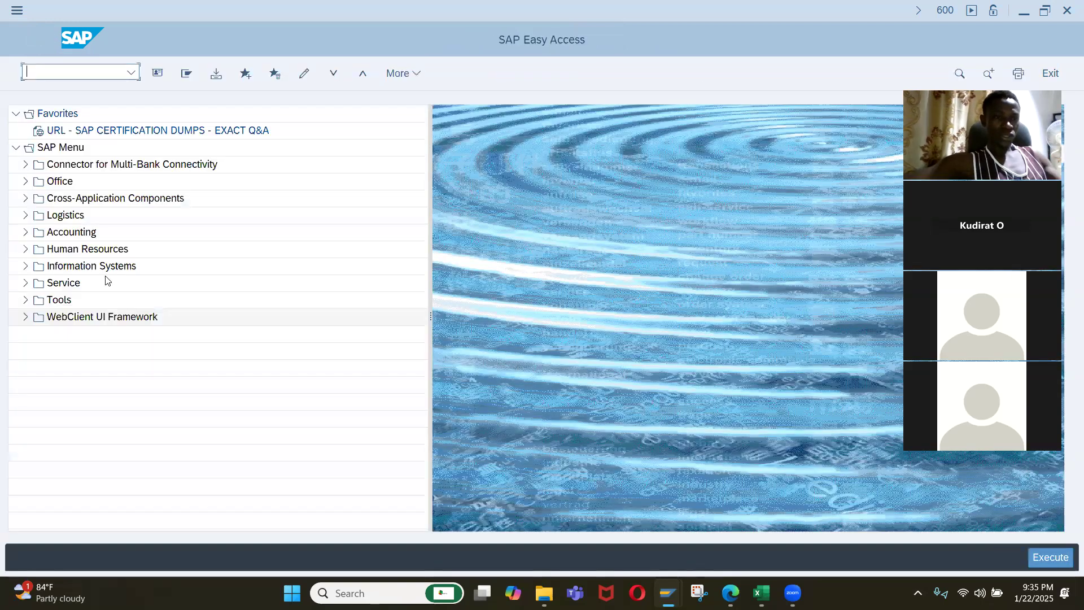
Open the Customizing Implementation Guide and expand Financial Accounting Global Settings, Tax on Sales/Purchases, down to the Calculation activities.
text(simg)
key(Return)
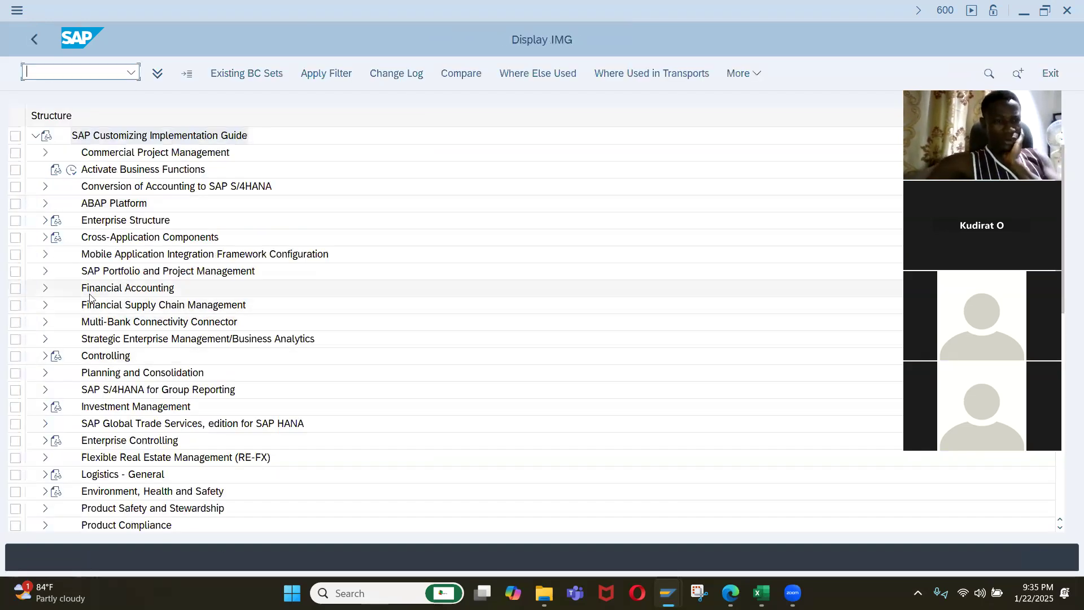
click(47, 288)
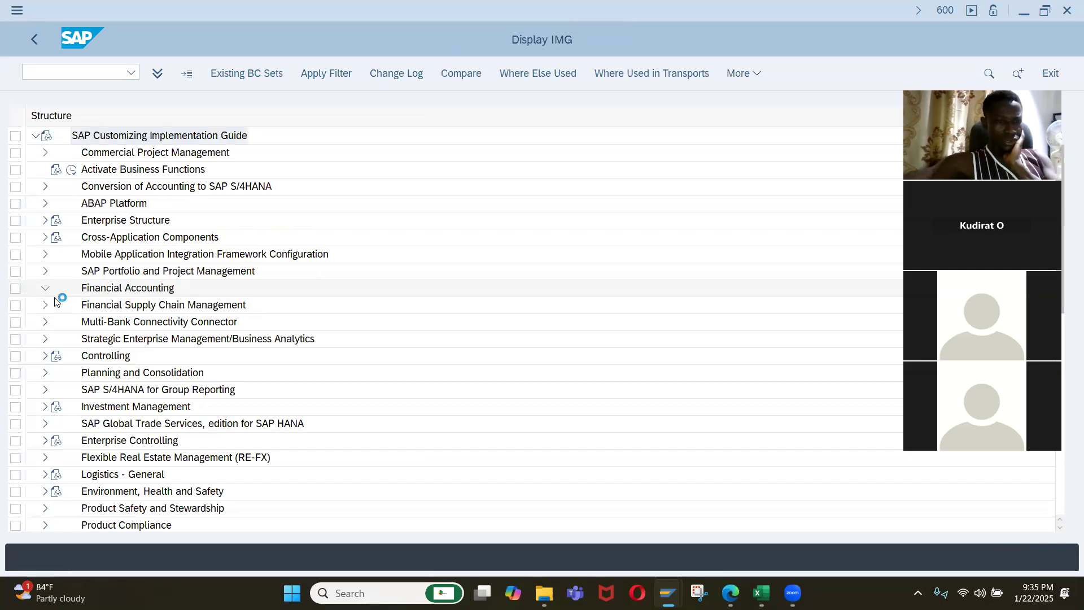
click(55, 305)
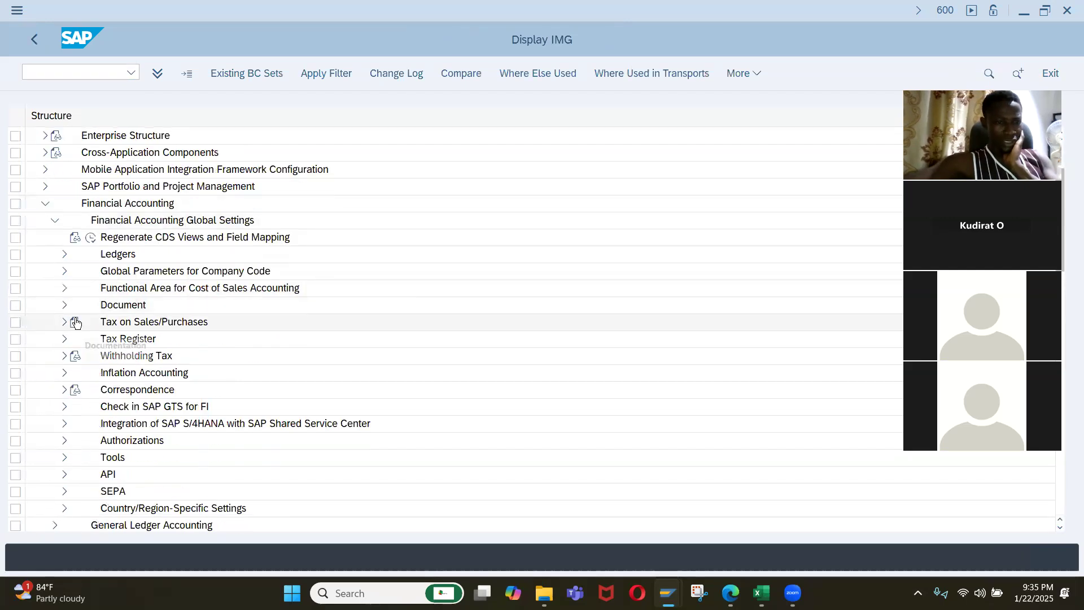
click(64, 323)
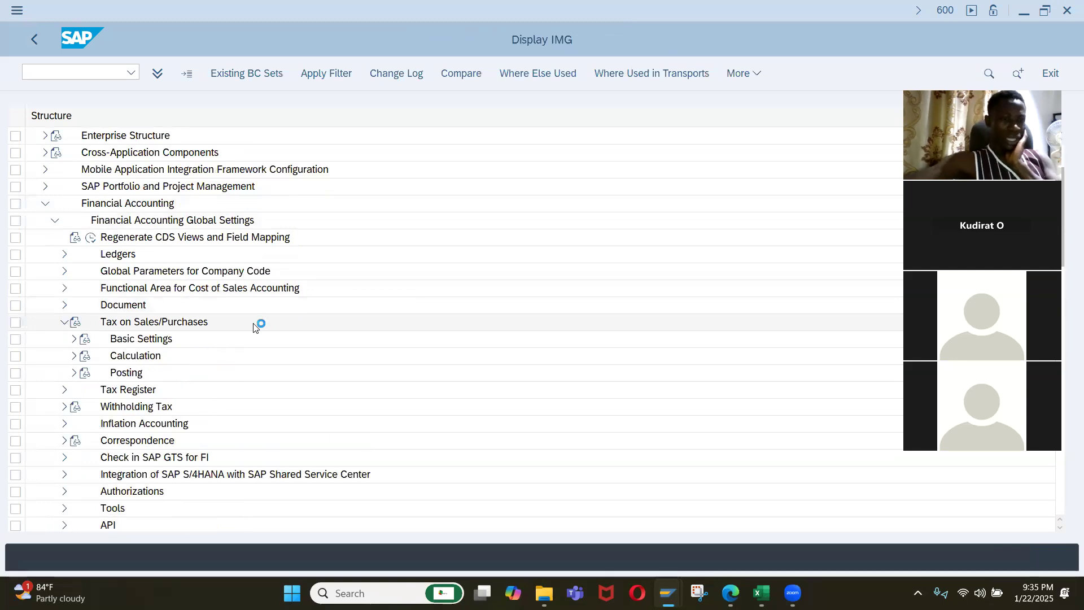
scroll(253, 328, down, 1)
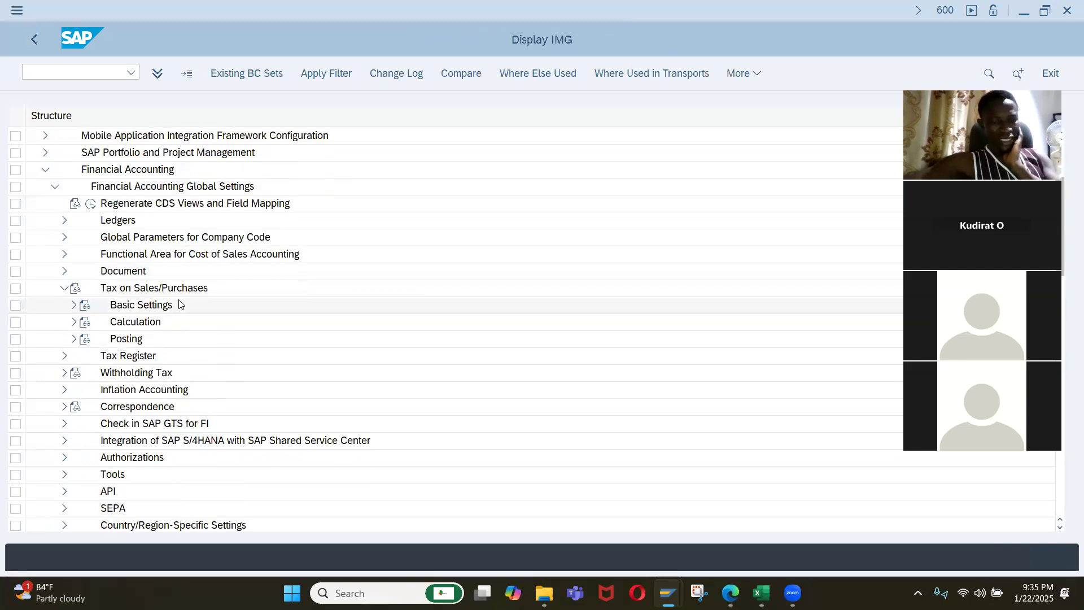
click(74, 322)
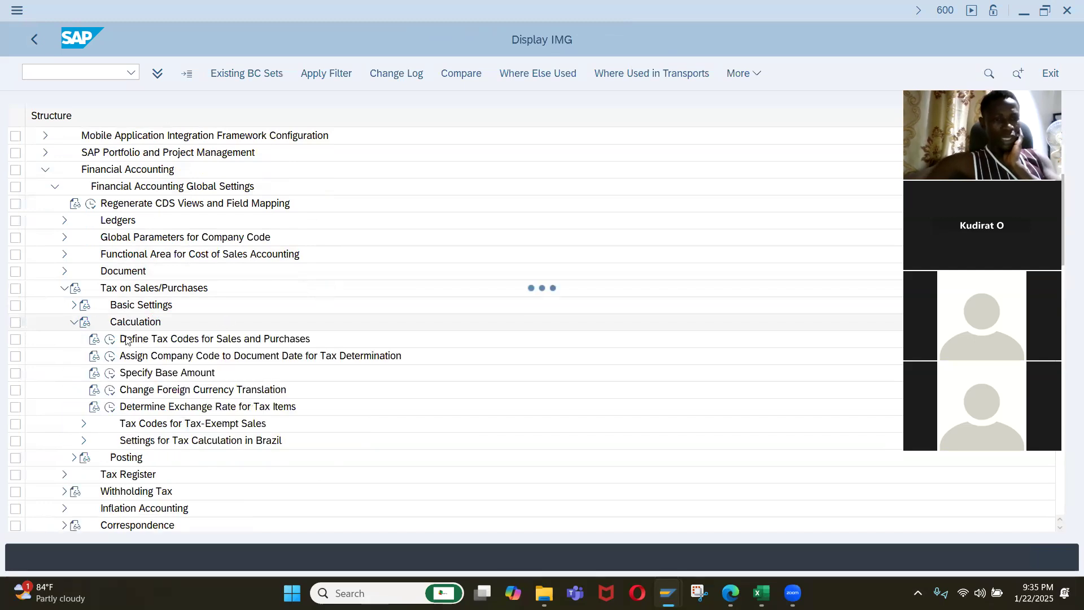
scroll(339, 326, down, 1)
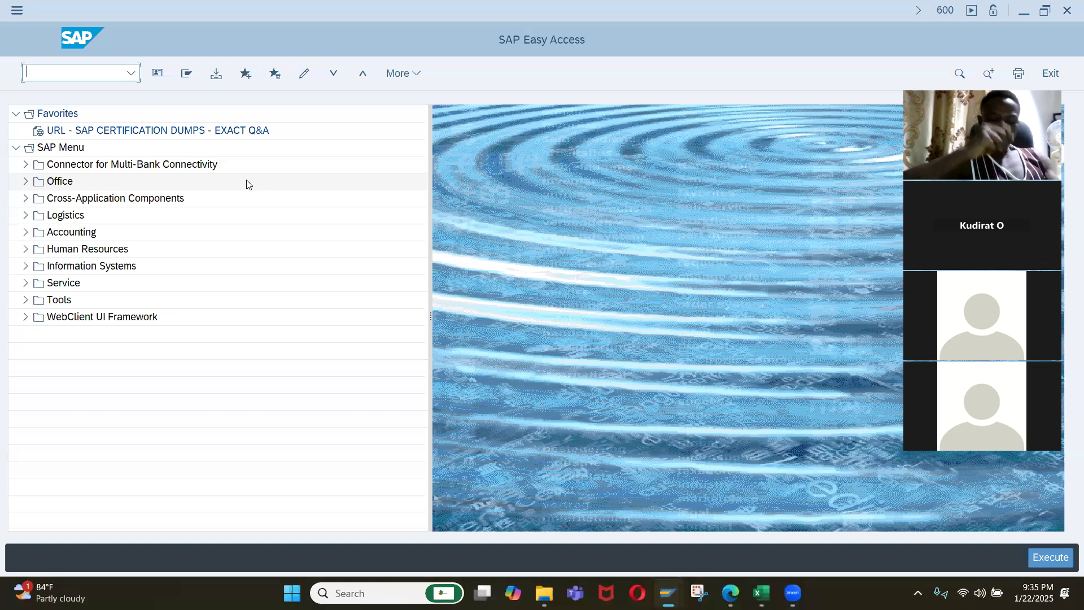
Open vendor invoice entry from SAP Easy Access for company code JY01.
text(fb50)
key(Return)
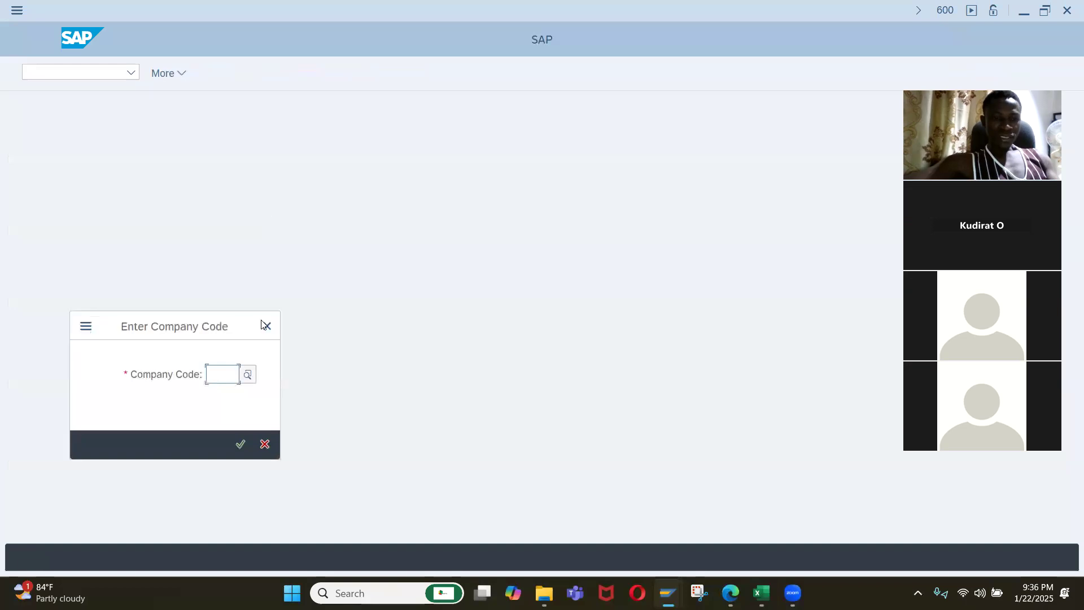
text(jy01)
key(Return)
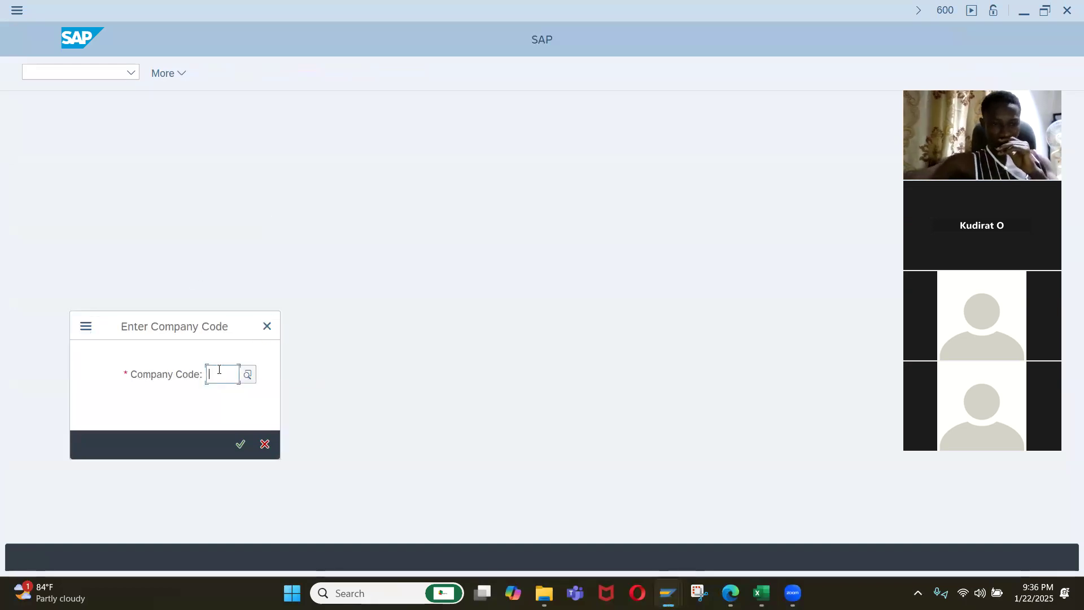
text(jy01)
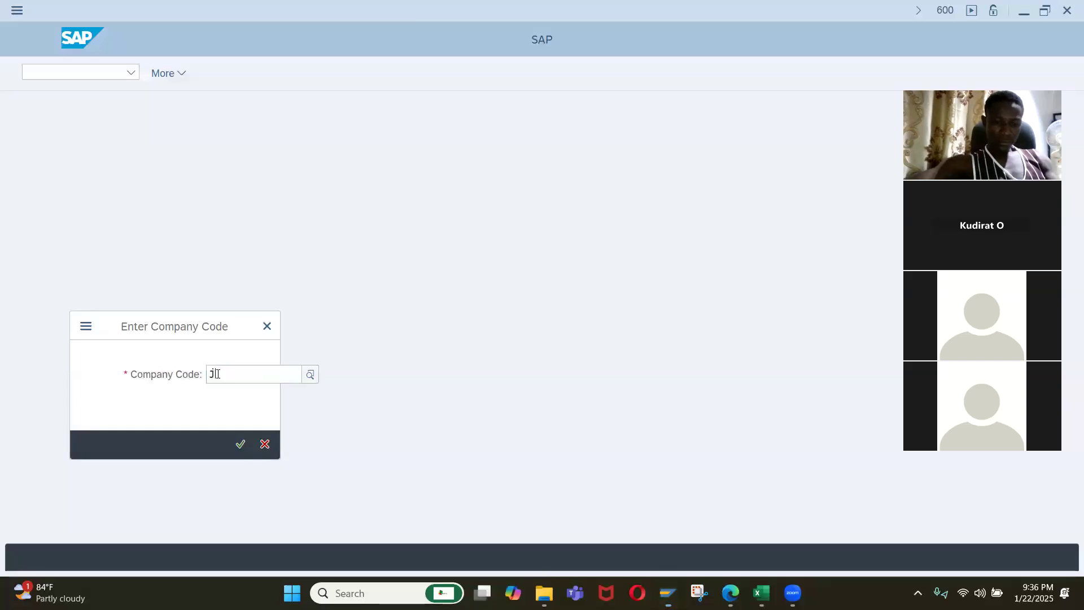
key(Return)
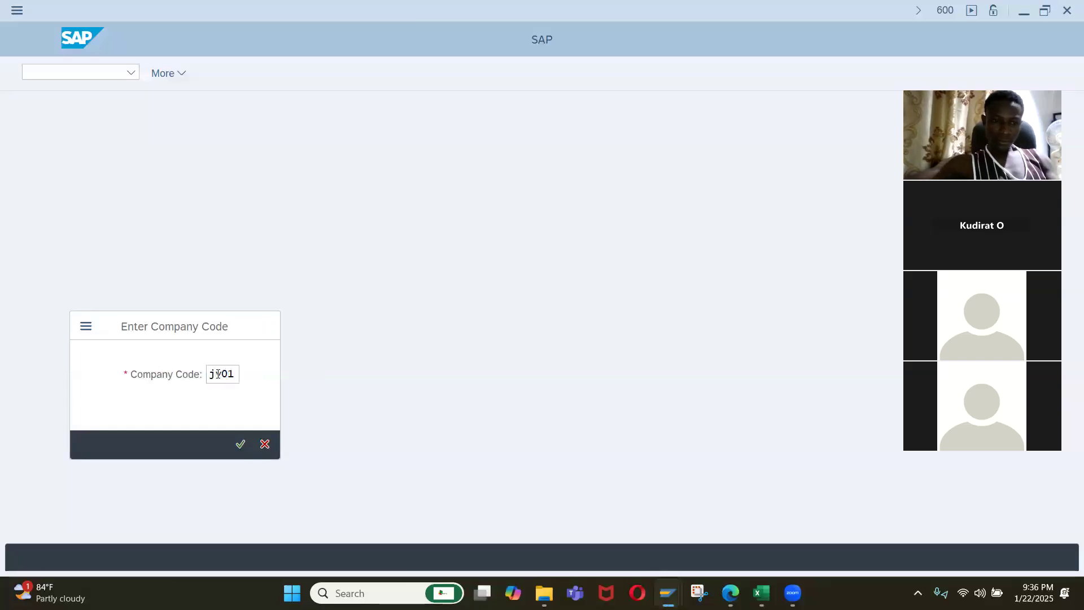
text(jy)
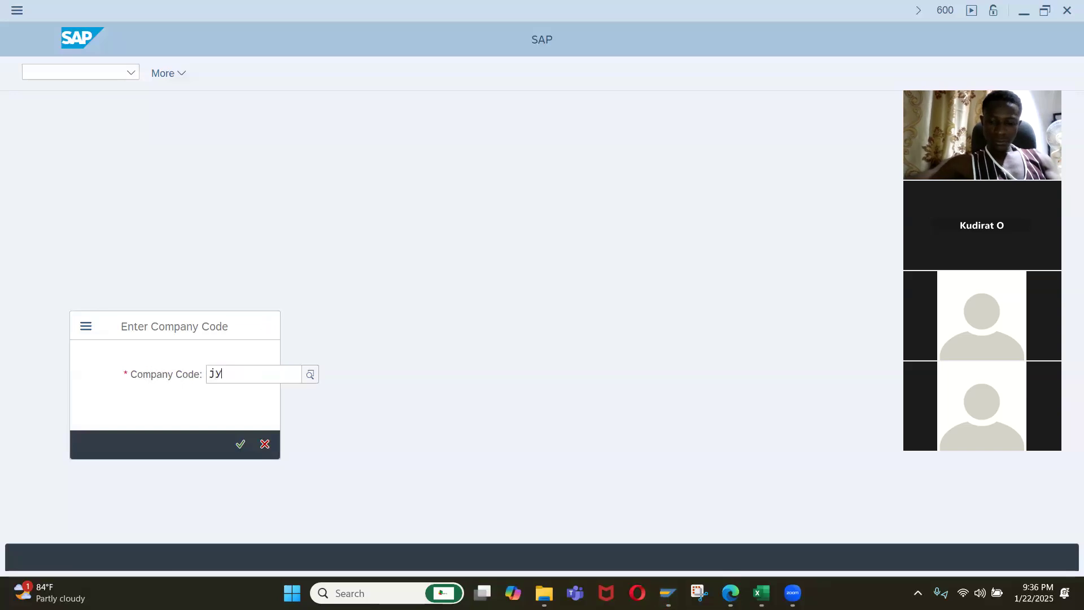
text(01jy01)
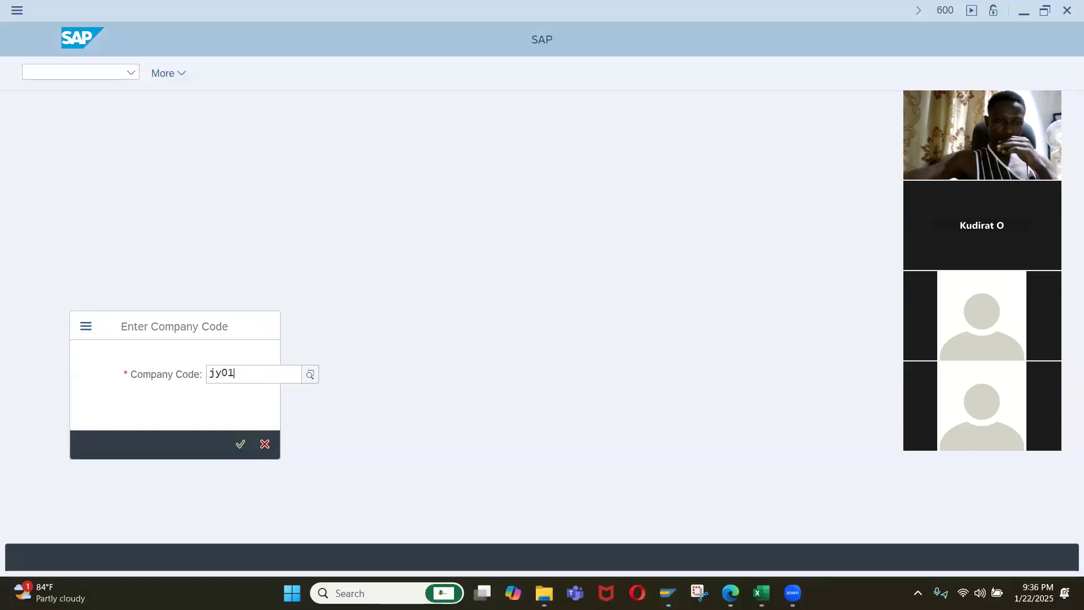
click(235, 465)
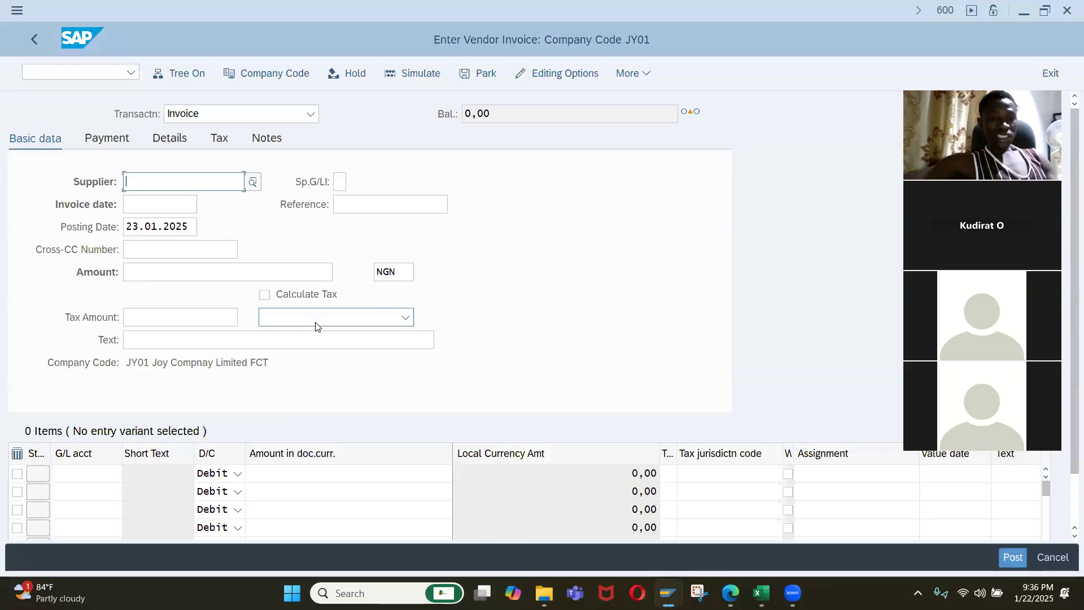
Check which tax codes are offered for the vendor invoice's tax amount, and return to the IMG structure.
click(337, 324)
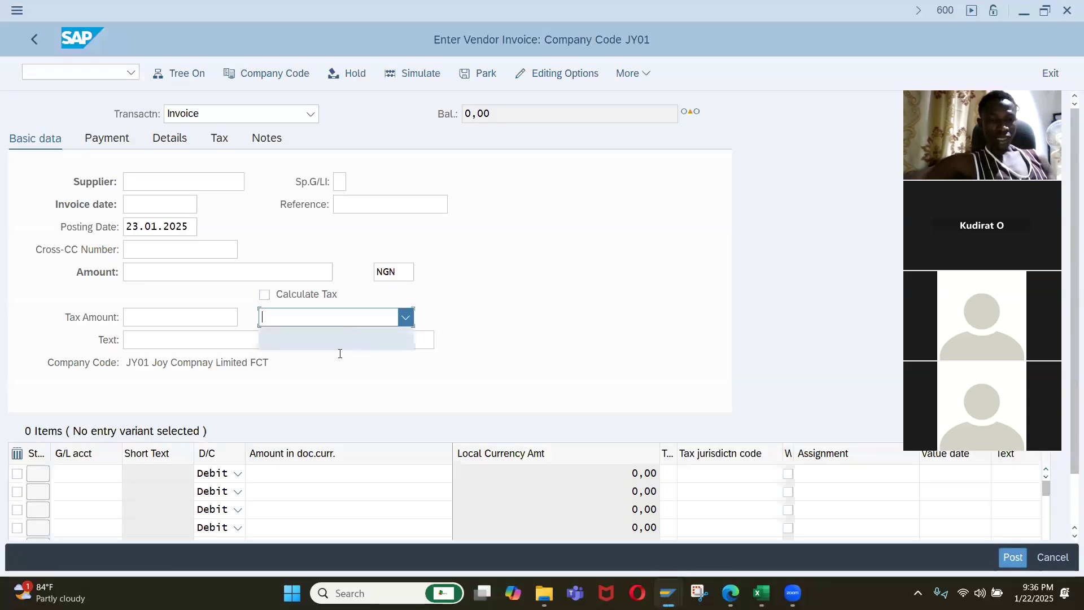
click(350, 336)
click(350, 325)
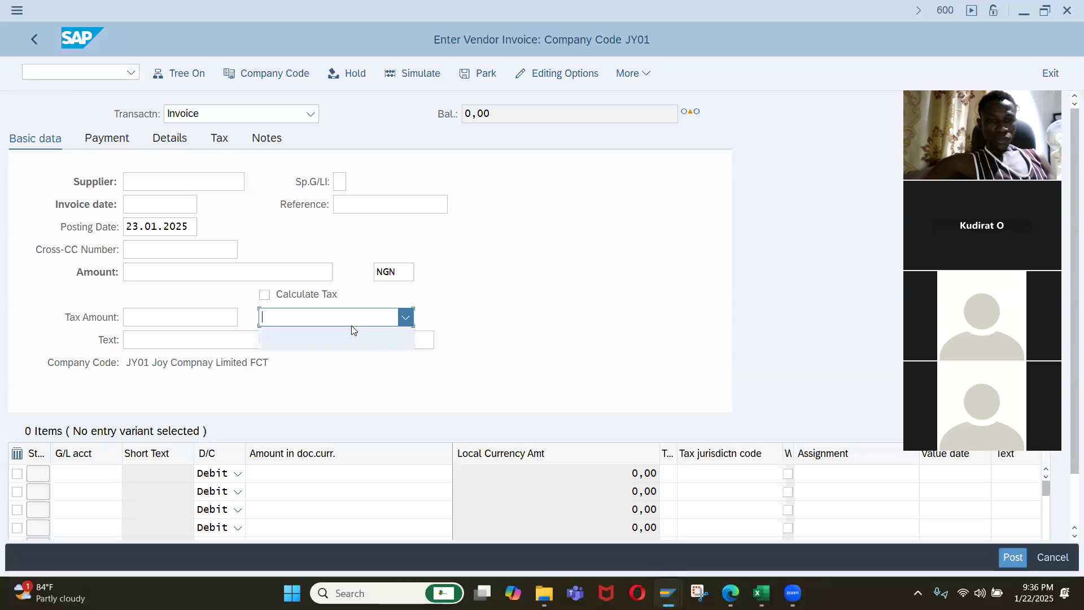
click(345, 335)
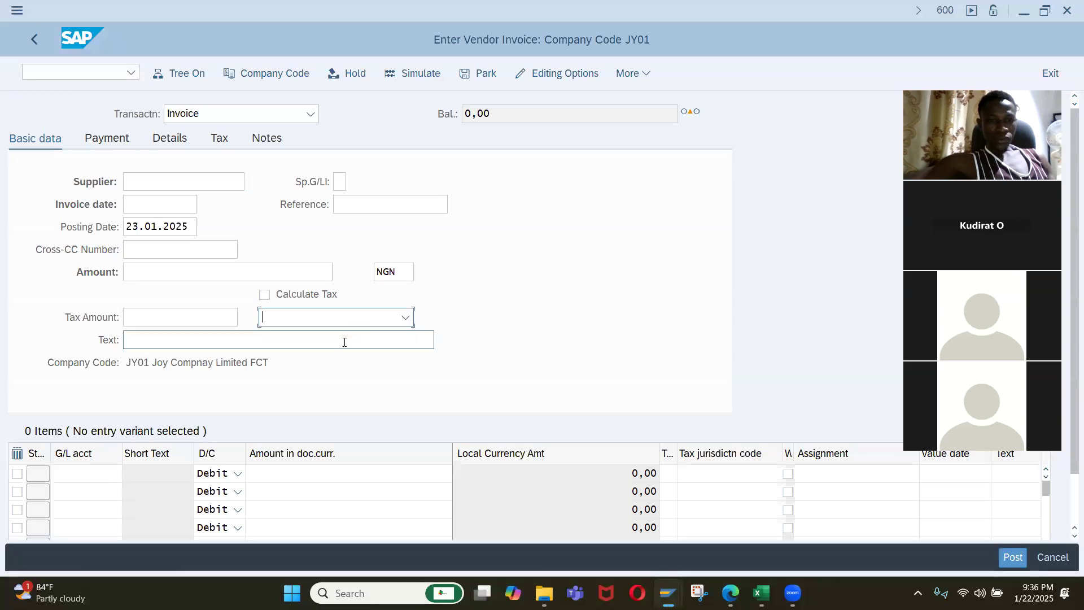
click(345, 325)
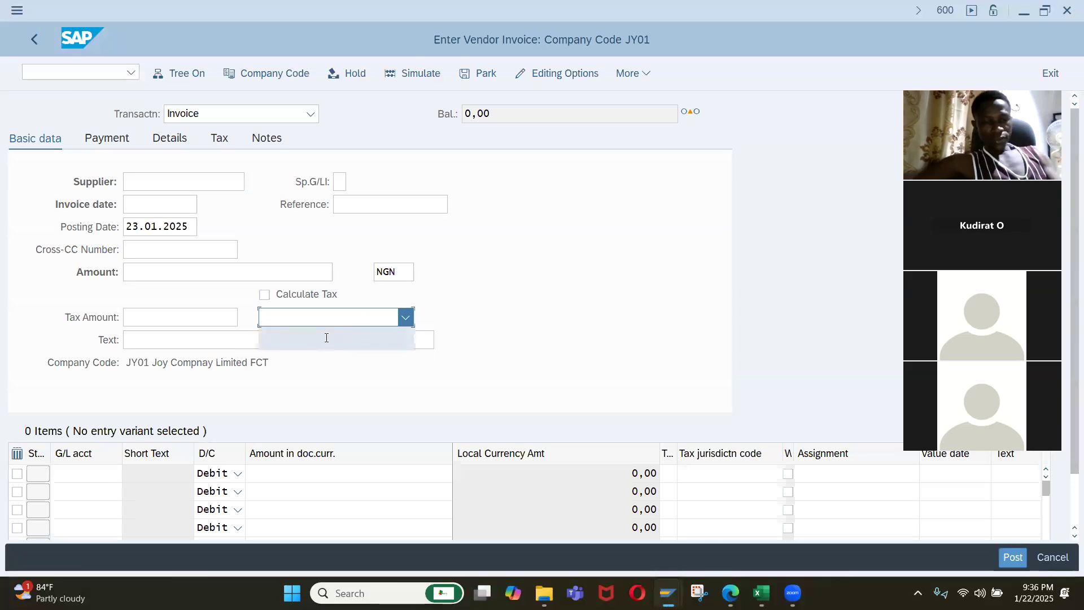
key(alt+Tab)
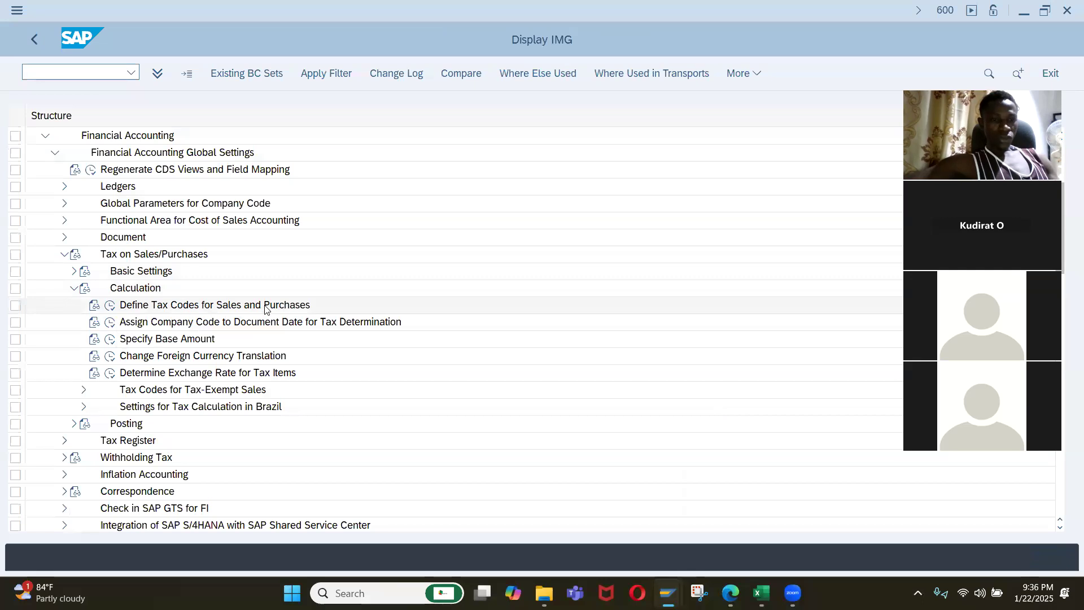
Start tax code V1 for country NG in Define Tax Codes for Sales and Purchases.
click(109, 307)
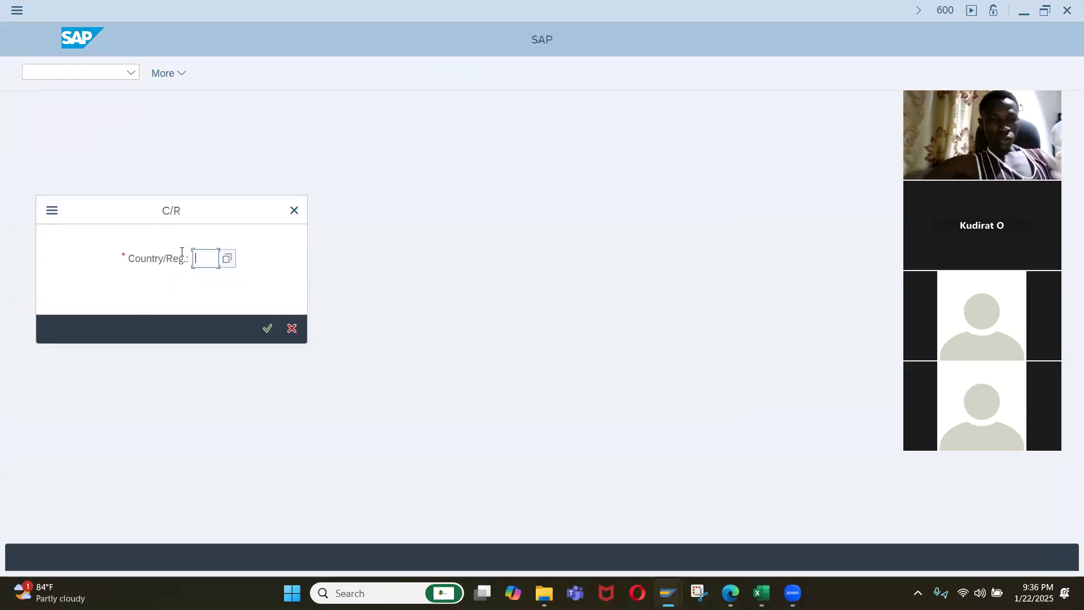
text(ng)
key(Return)
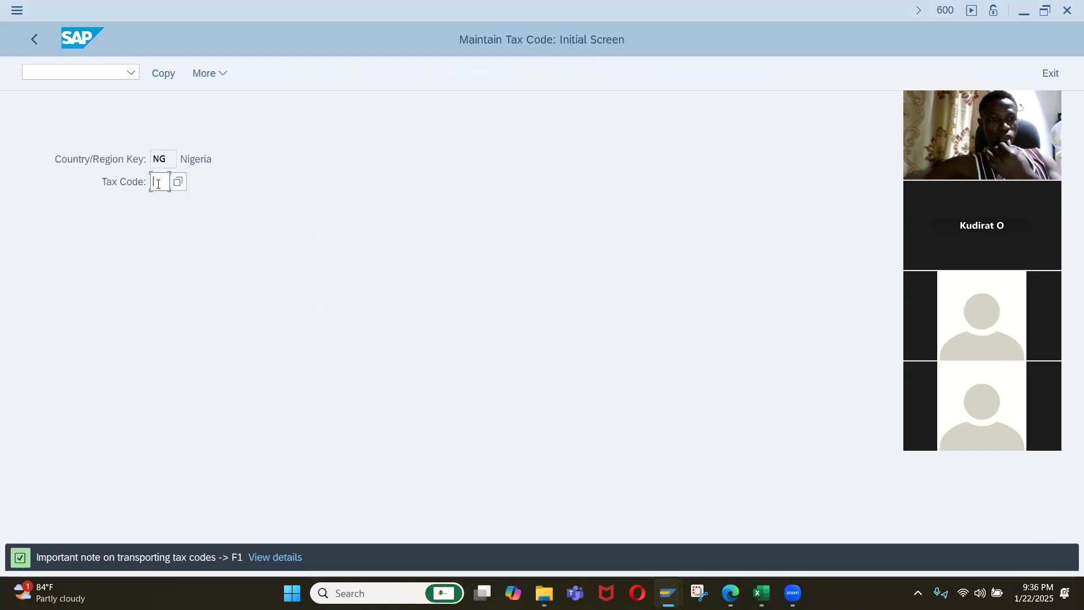
text(V1)
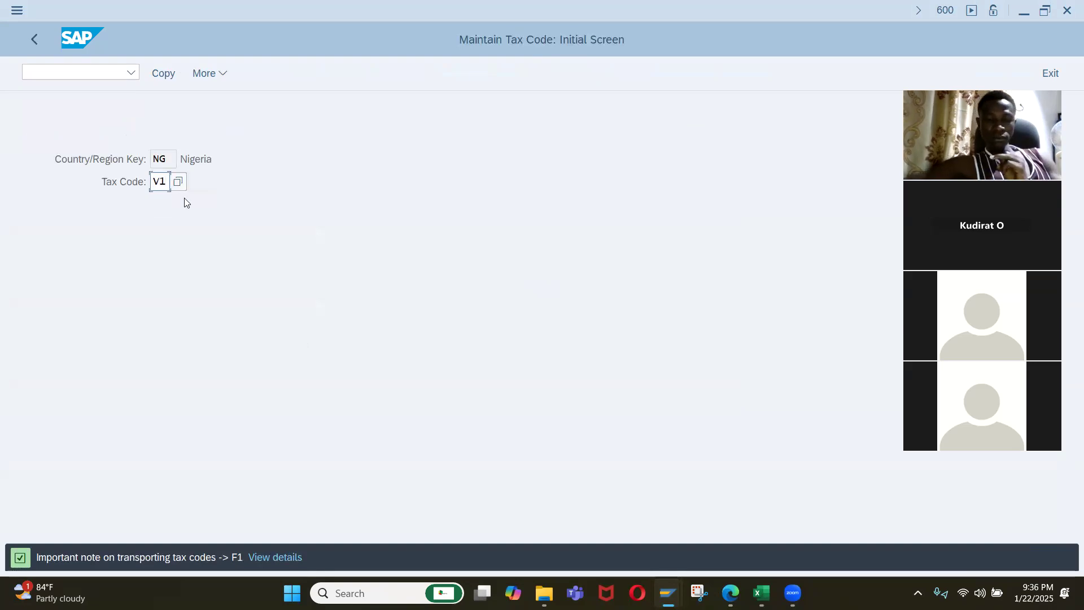
key(Return)
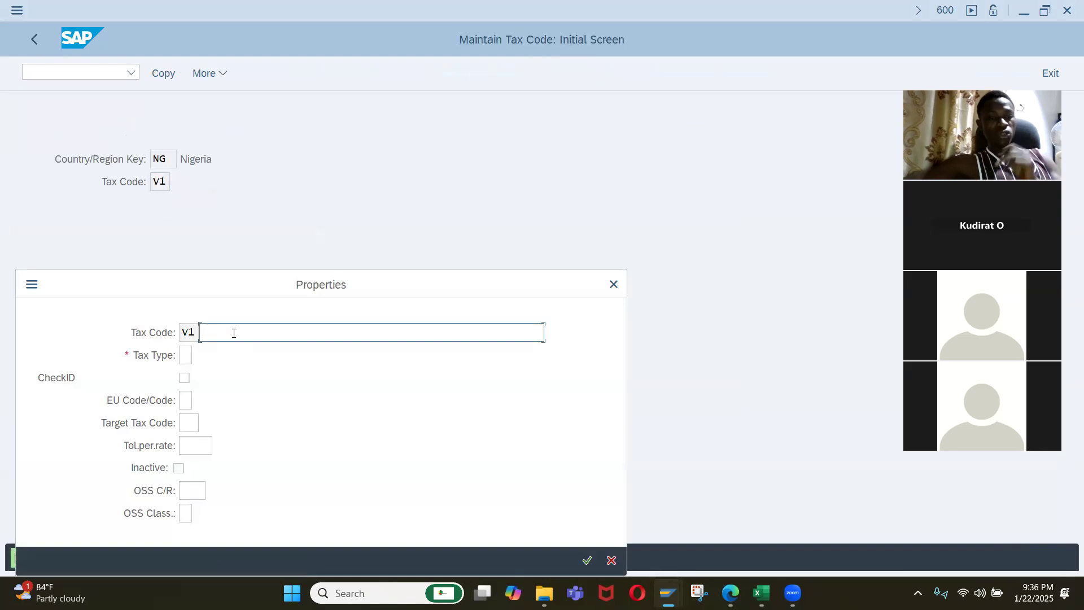
Describe tax code V1 as "7.5% Input VAT", assign tax type V (Input tax), and accept the properties.
text(7.)
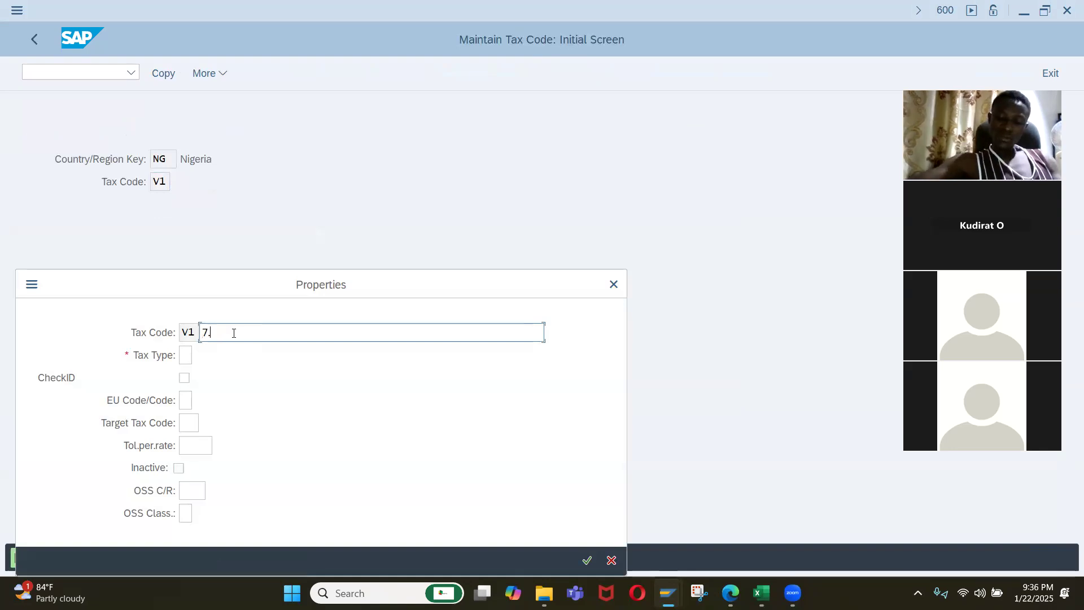
text(5% VA)
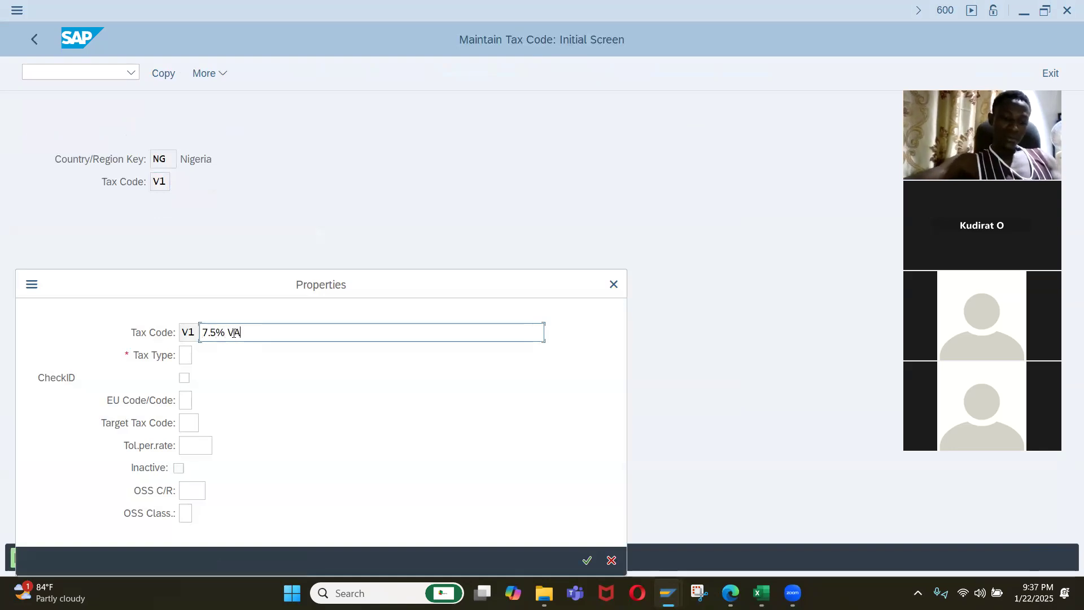
key(BackSpace)
key(BackSpace)
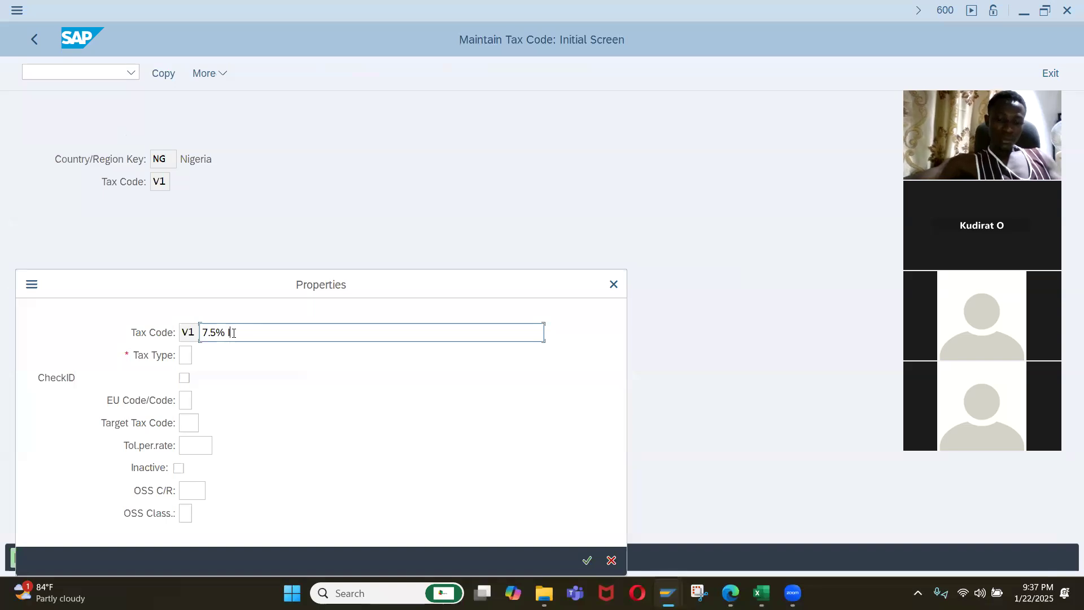
text(Input VAT)
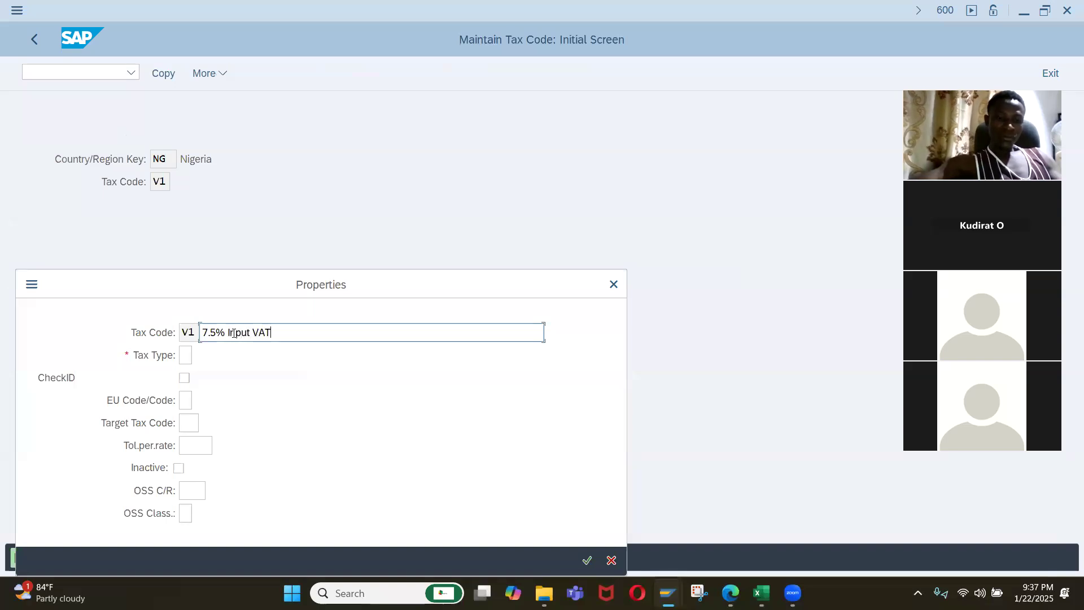
click(187, 356)
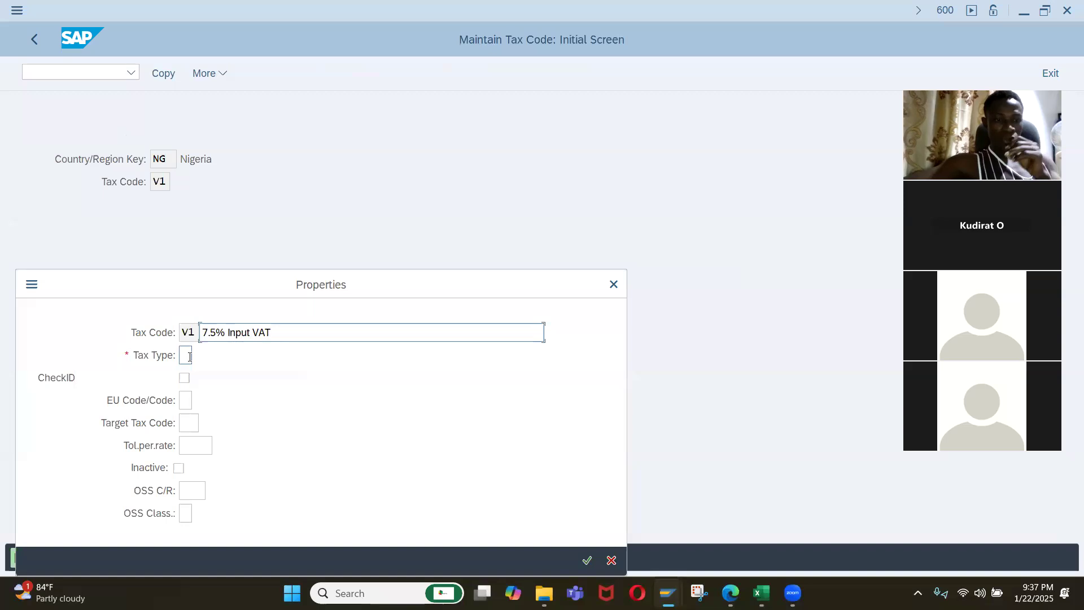
click(199, 357)
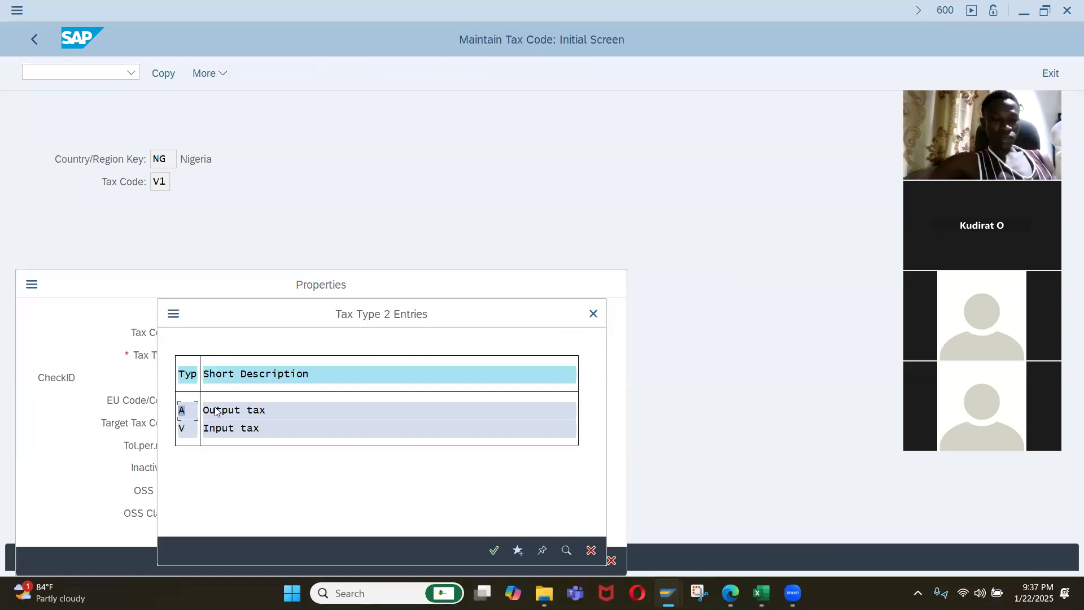
double_click(204, 410)
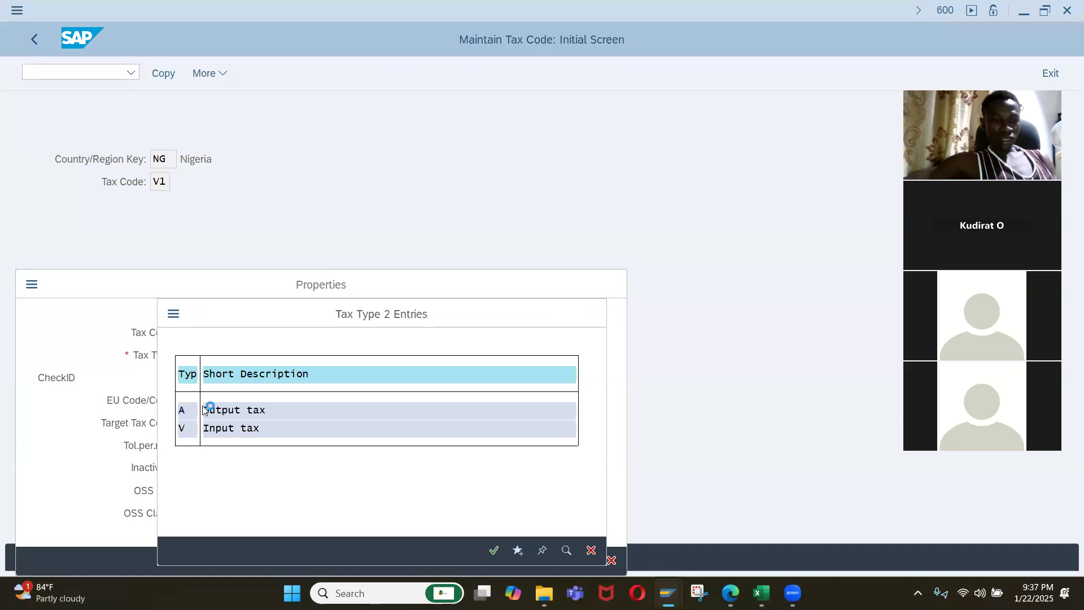
double_click(219, 435)
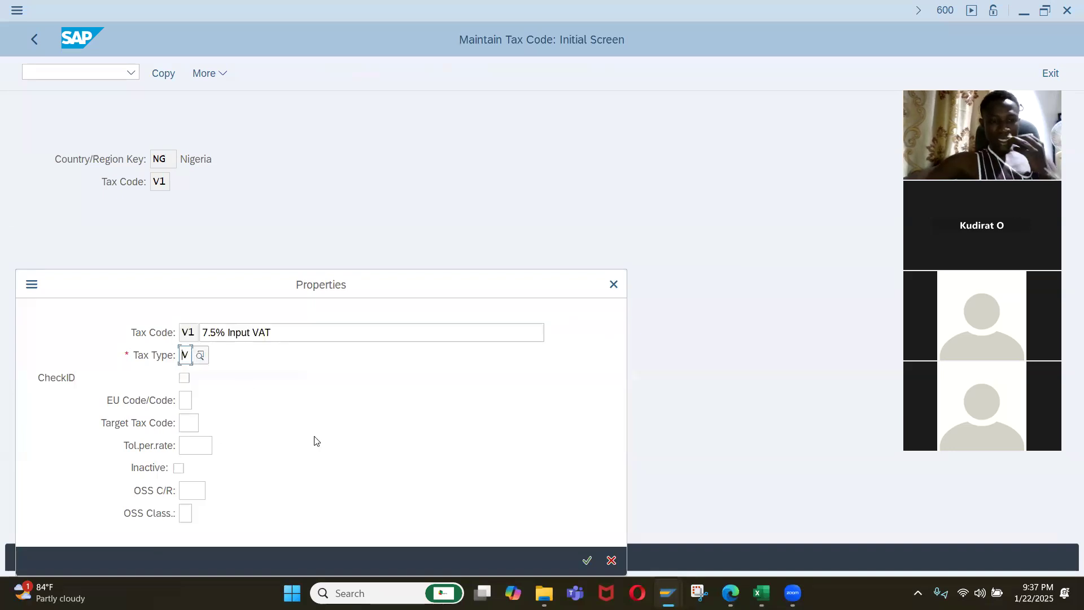
click(588, 560)
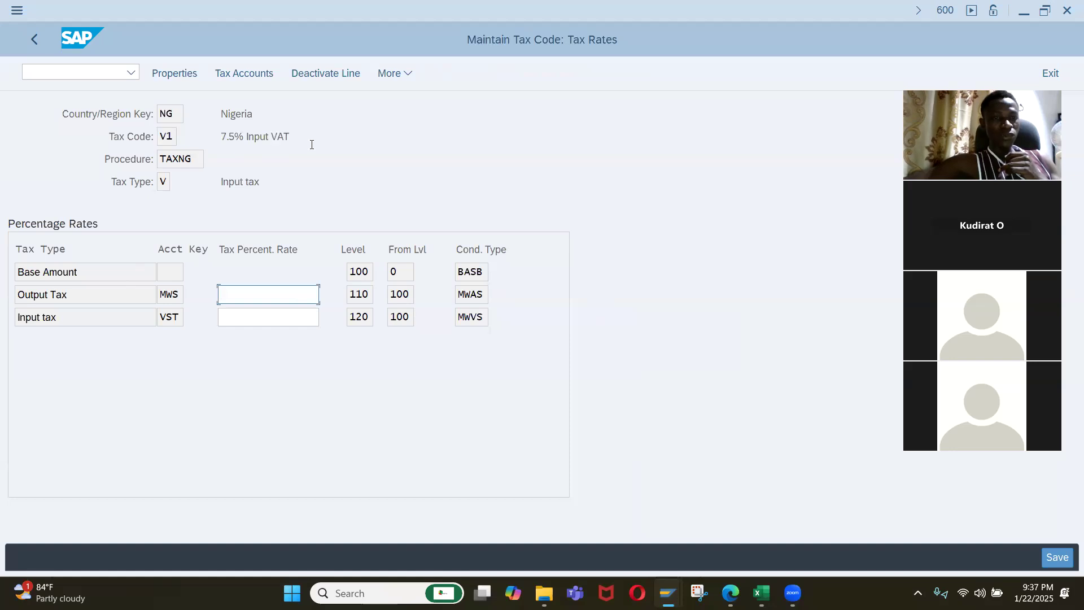
Set the tax percentage rate of the Input tax line (VST) to 7.5 and save tax code V1.
click(259, 316)
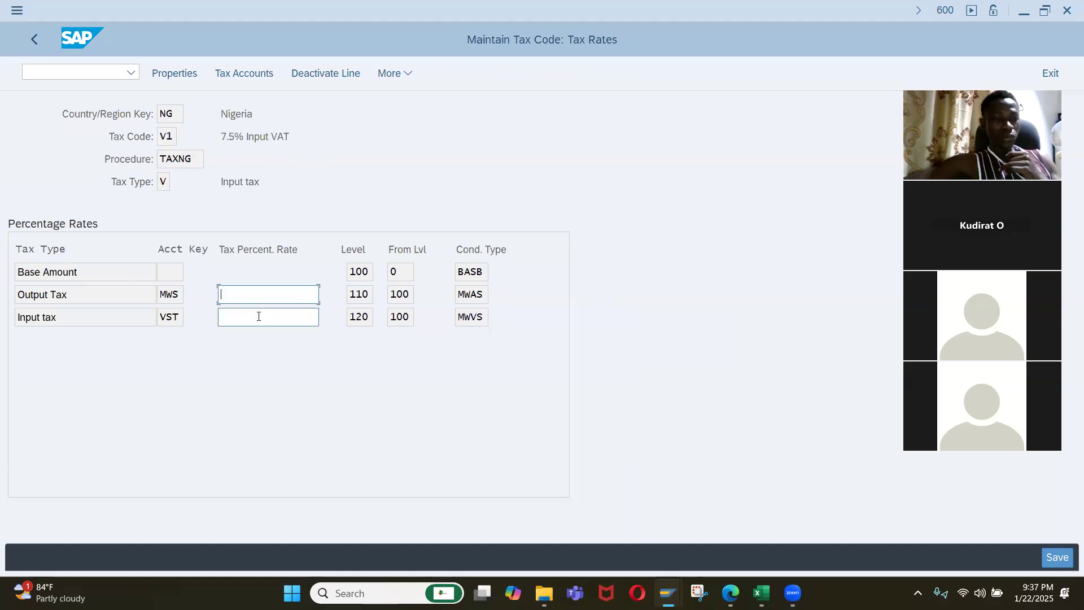
text(7.5)
key(Return)
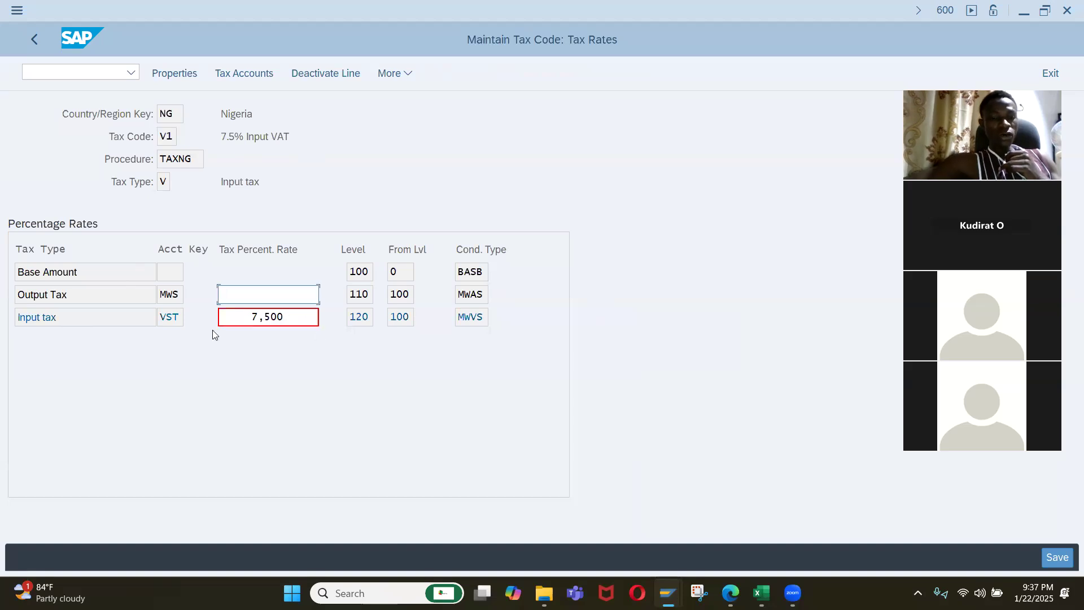
drag(251, 321, 325, 321)
text(7.5)
key(Return)
click(1053, 558)
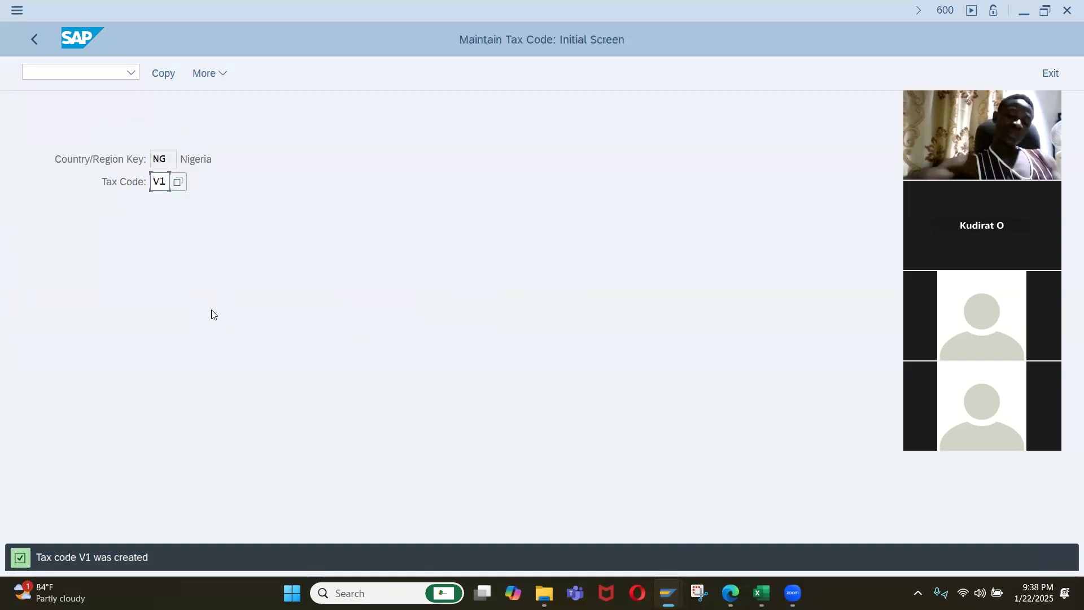
Start tax code O7 for country NG.
text(O)
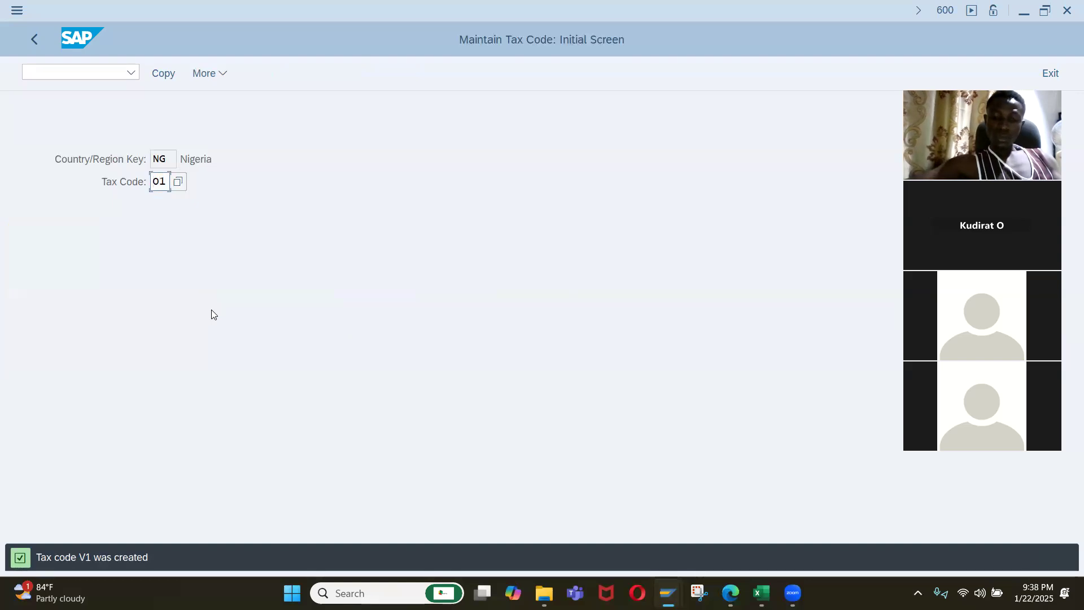
key(BackSpace)
key(BackSpace)
text(O7)
key(Return)
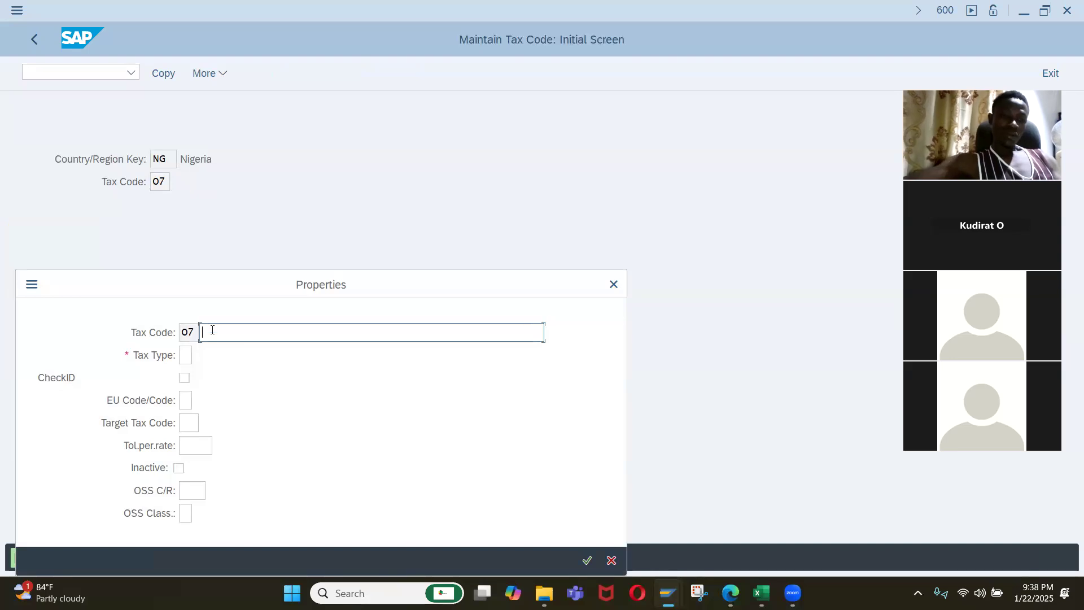
Describe tax code O7 as "7.5% Output VAT", assign tax type A (Output tax), and accept the properties.
text(7.)
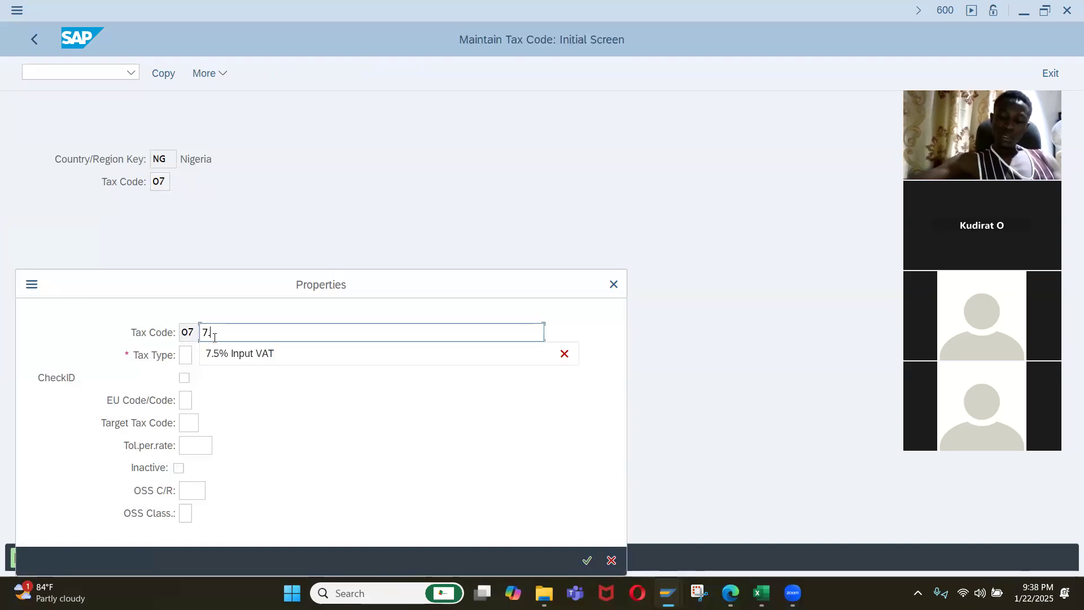
key(BackSpace)
key(BackSpace)
text(7.5)
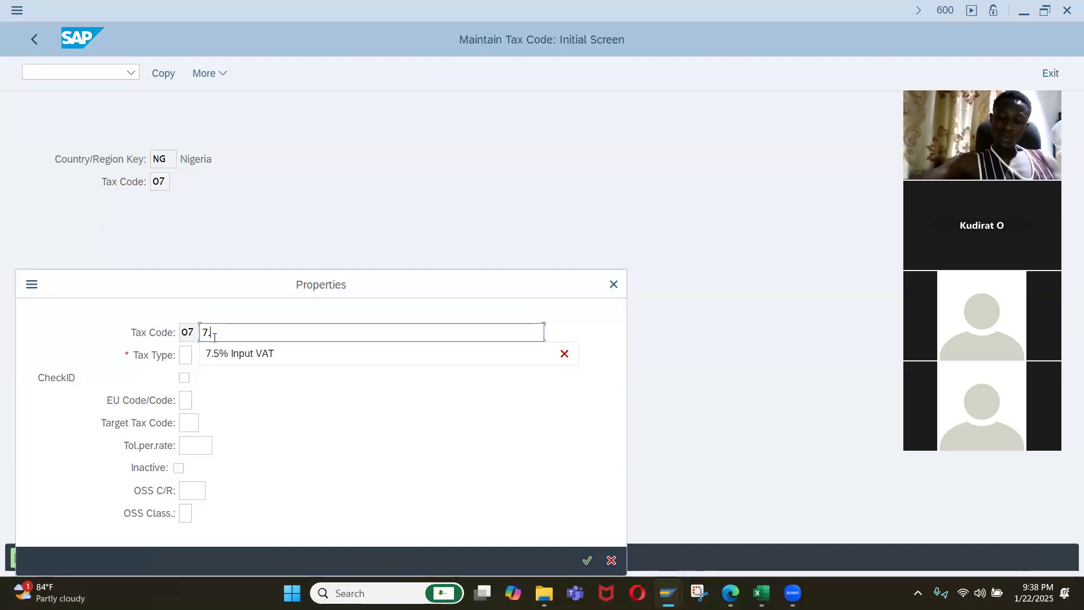
text(%)
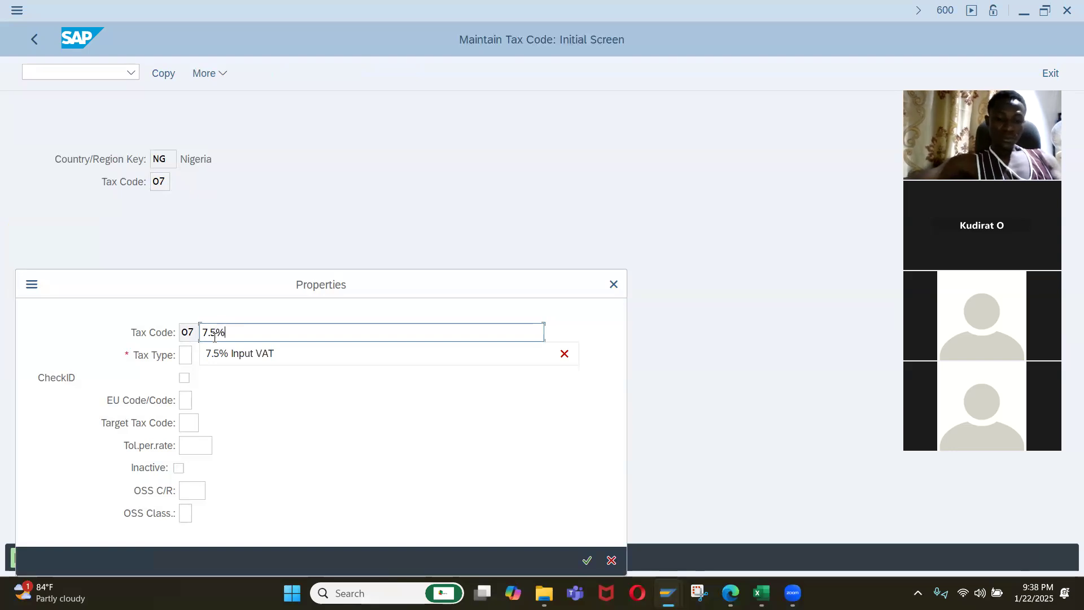
text( Output VAT)
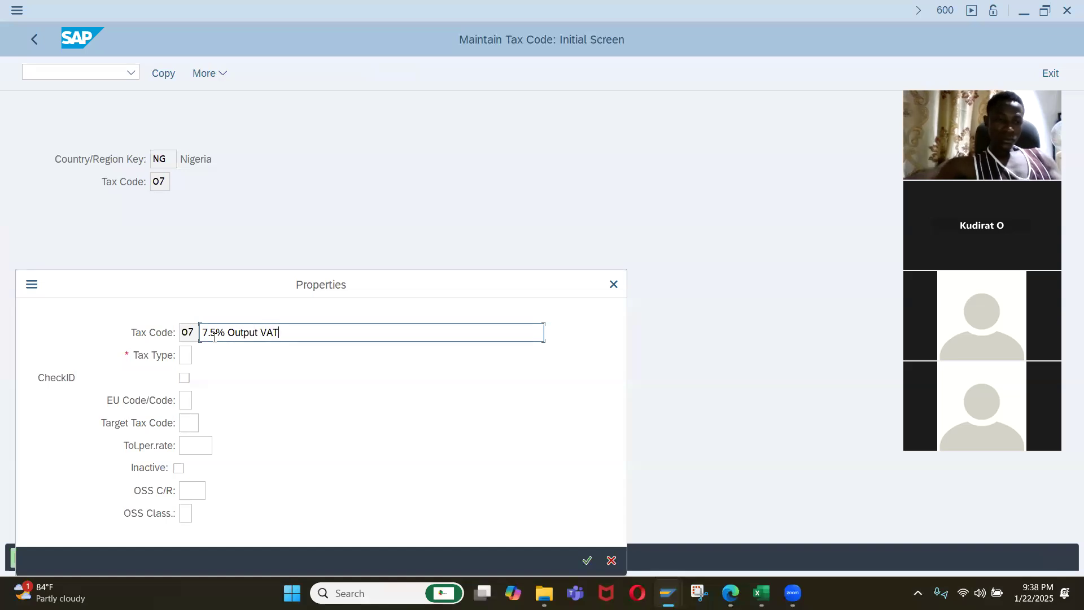
click(186, 352)
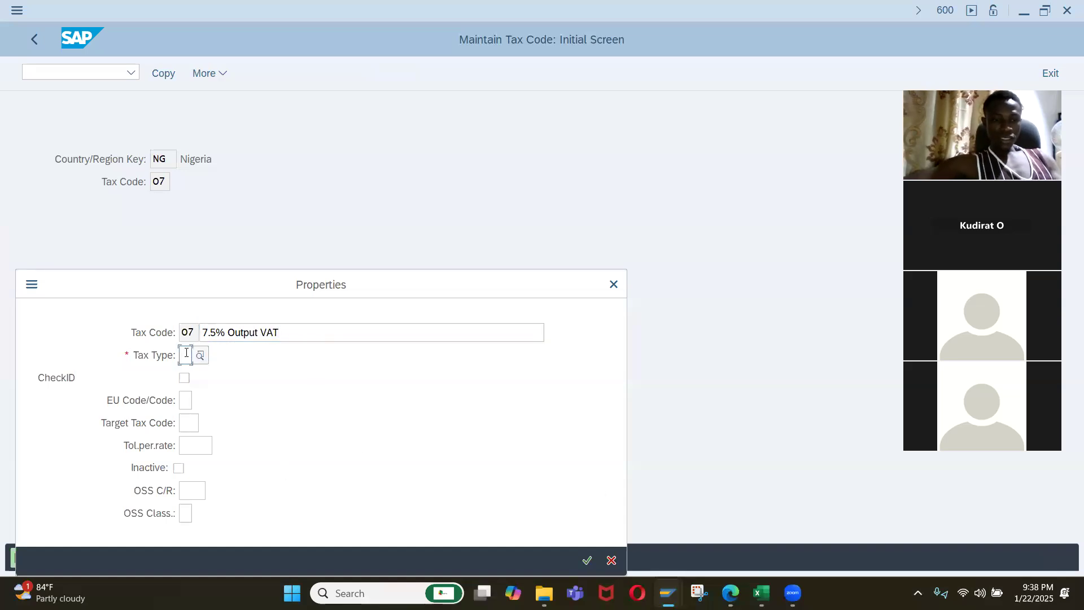
click(200, 355)
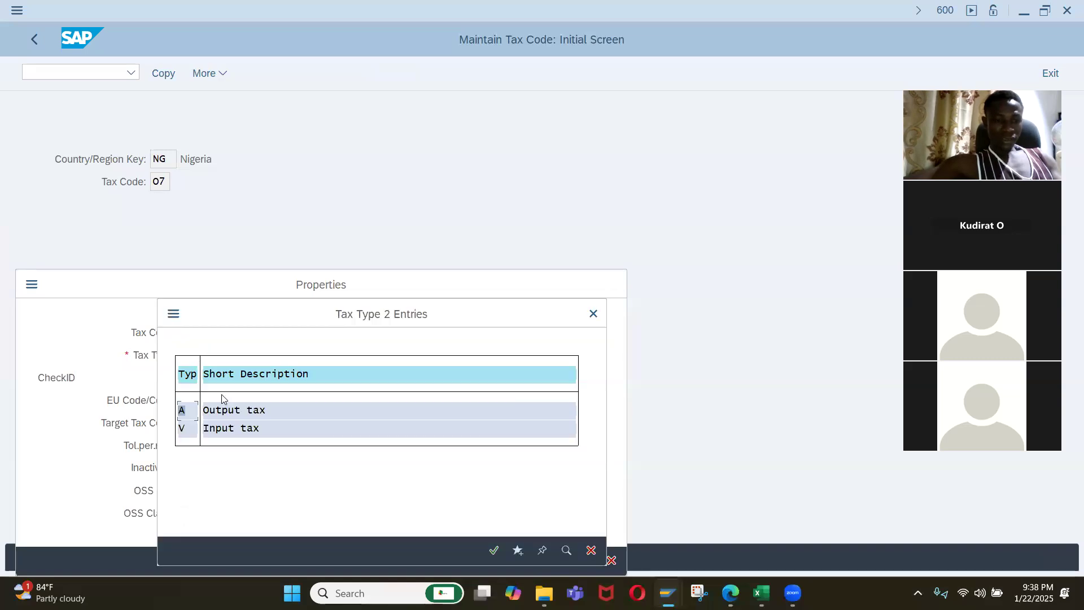
click(226, 413)
click(586, 560)
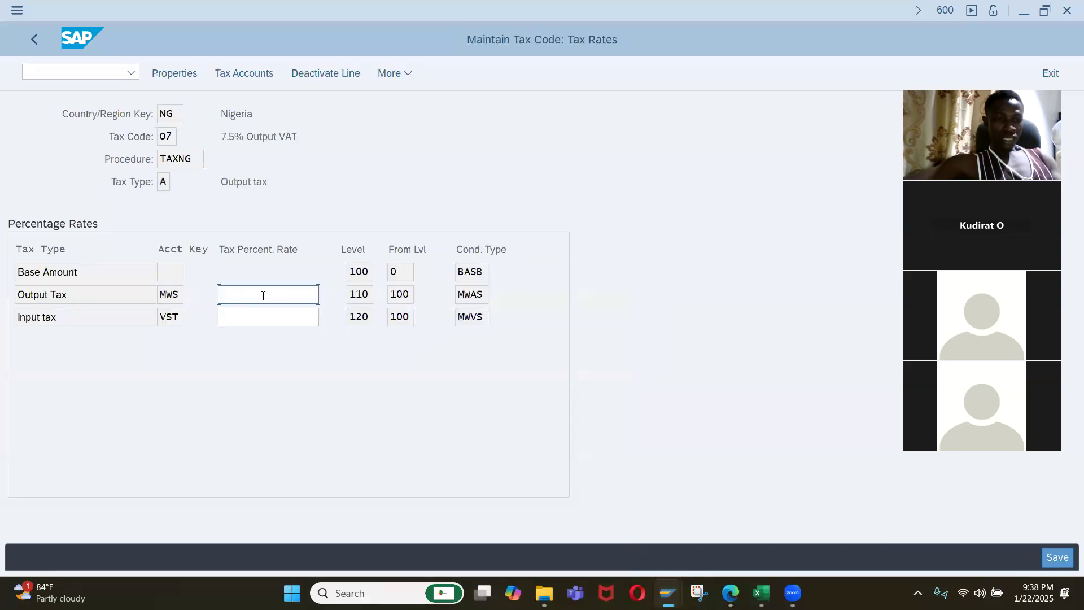
Set the tax percentage rate of the Output Tax line (MWS) to 7.5, save tax code O7, and return to the IMG structure.
text(7.5)
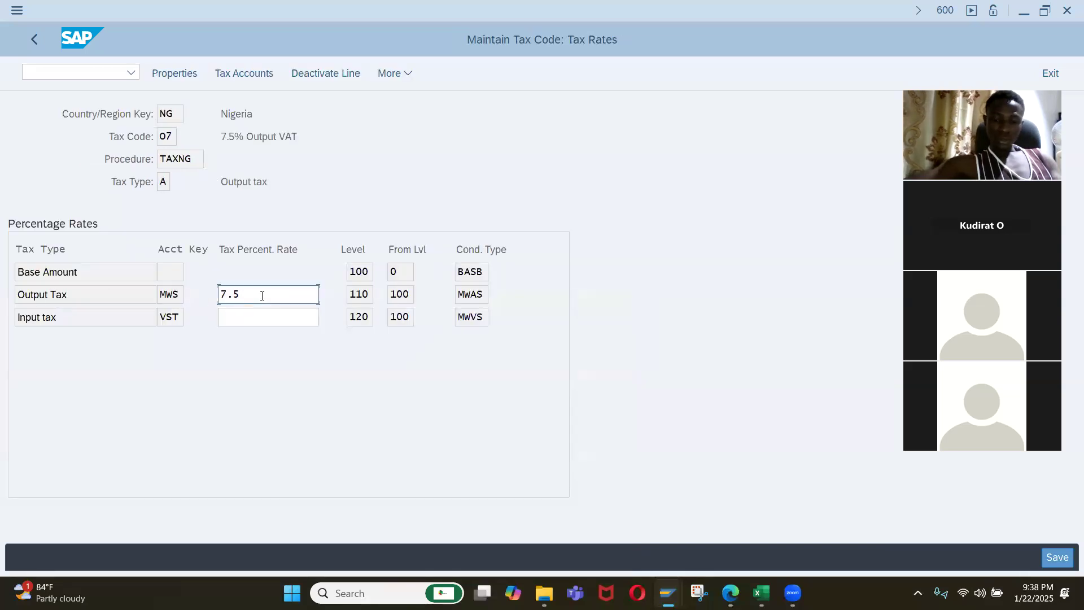
key(Return)
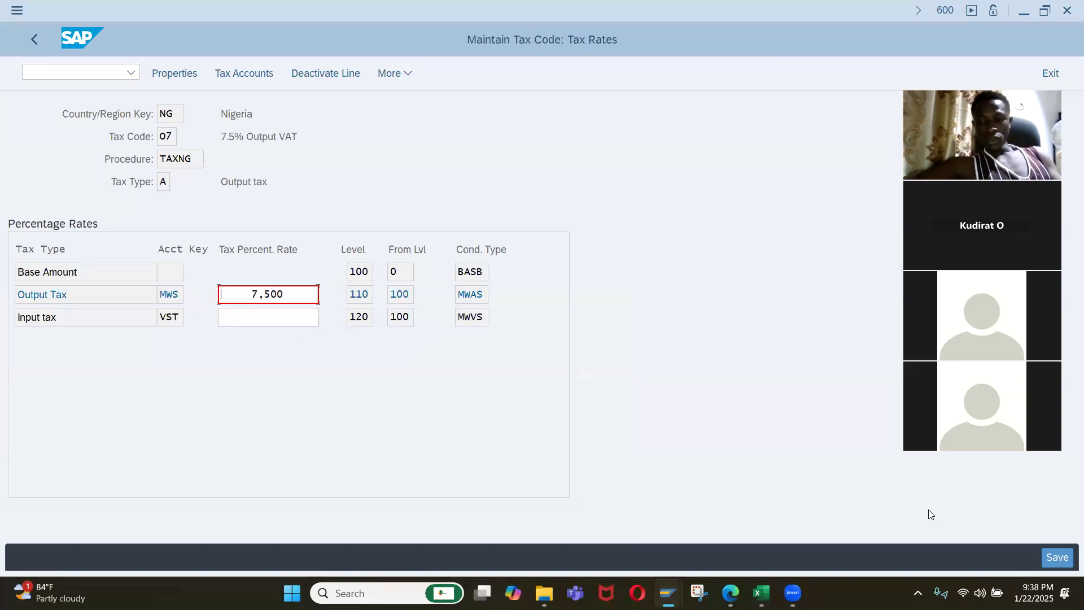
click(1056, 557)
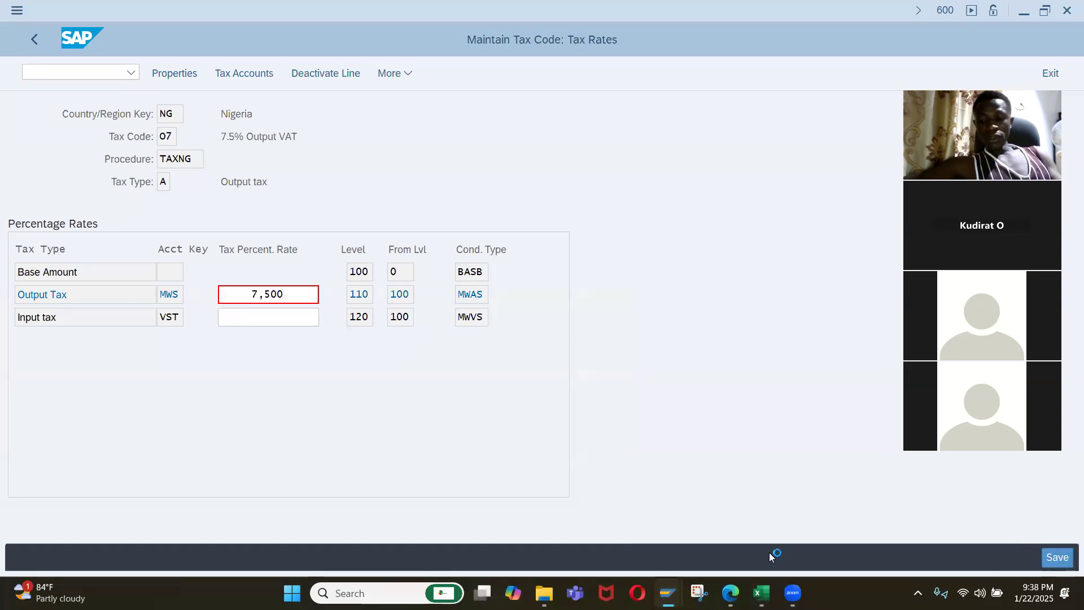
click(35, 37)
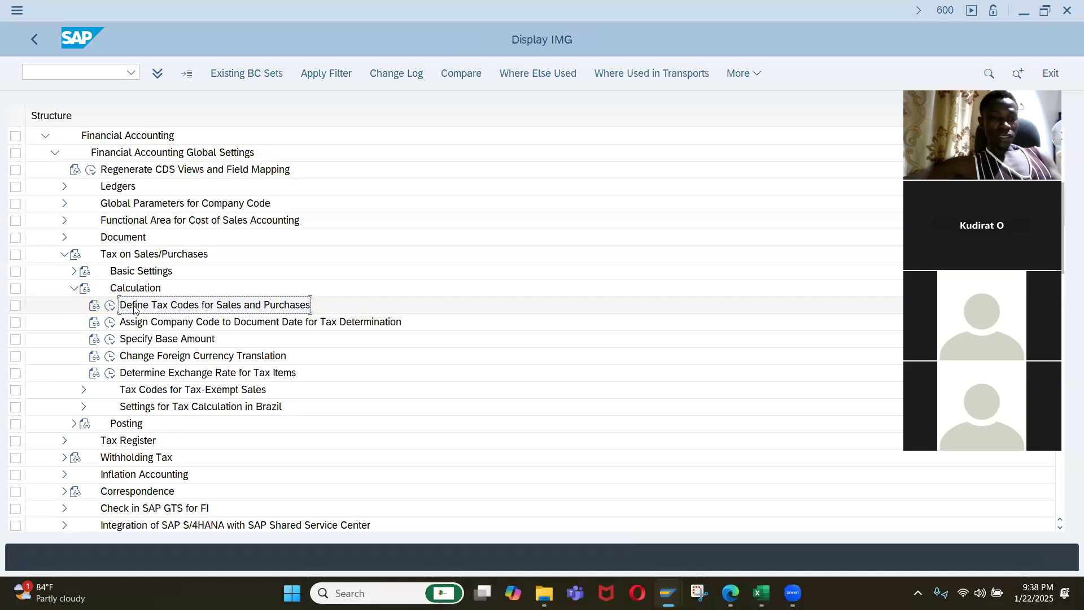
Check the tax codes offered for the vendor invoice's tax amount, reloading the invoice entry with /nfb60, and return to the IMG structure.
key(alt+Tab)
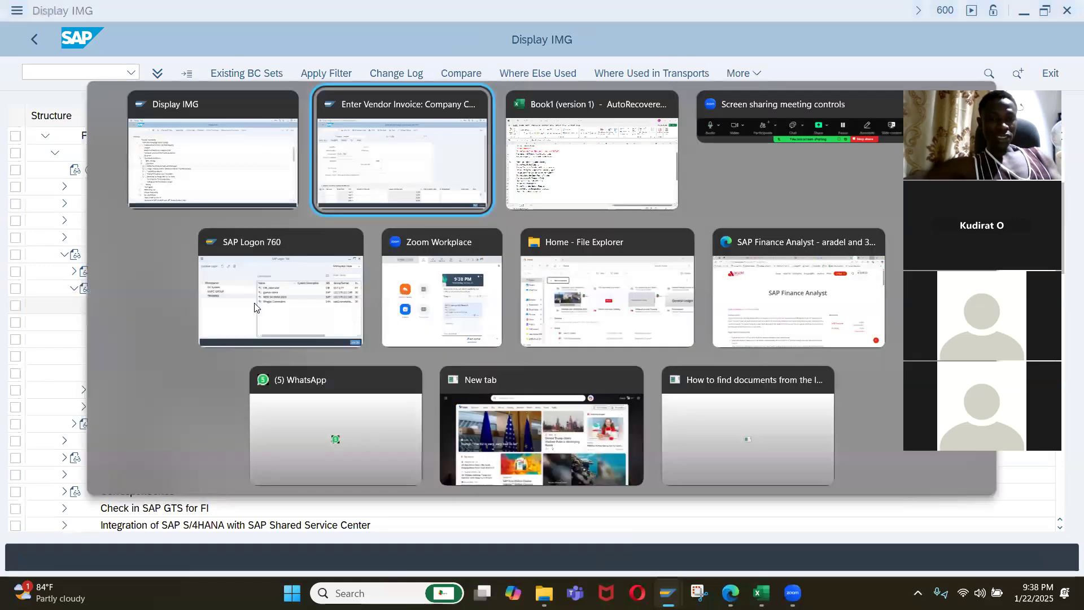
click(363, 316)
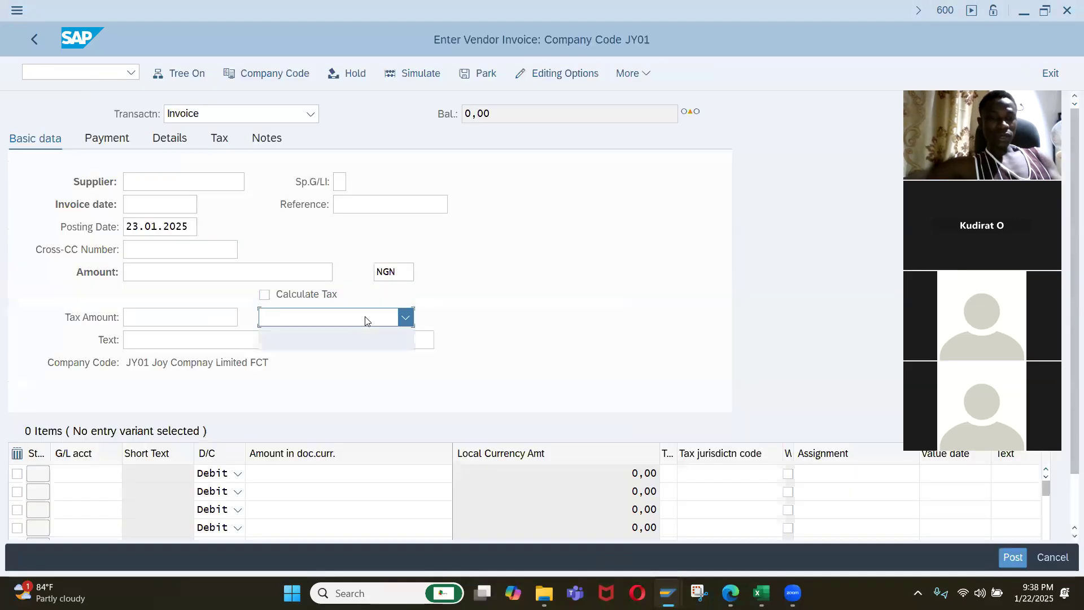
click(340, 337)
click(53, 70)
text(/nfb60)
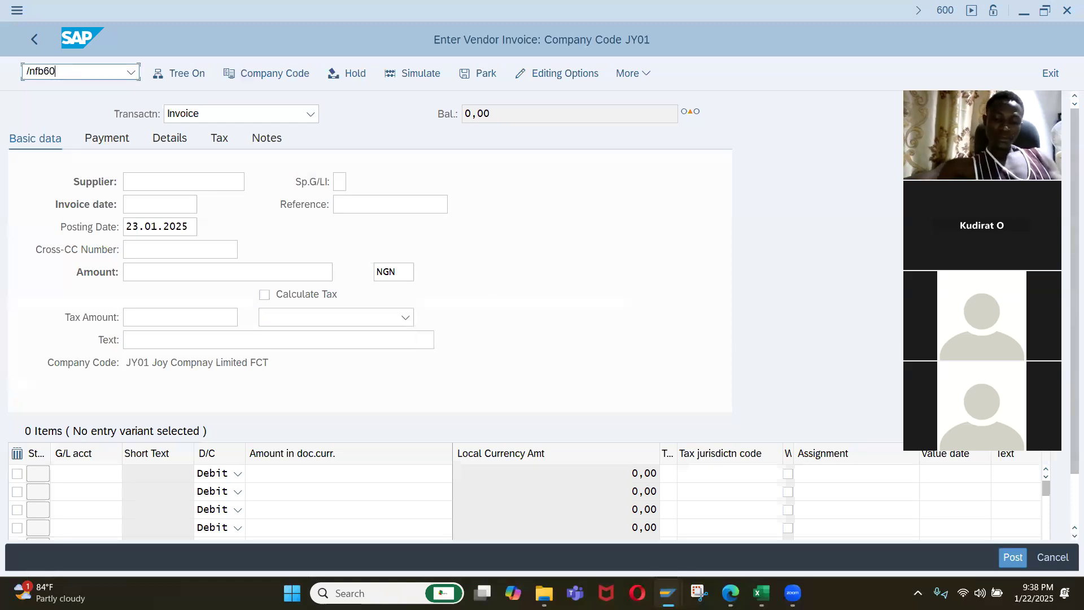
key(Return)
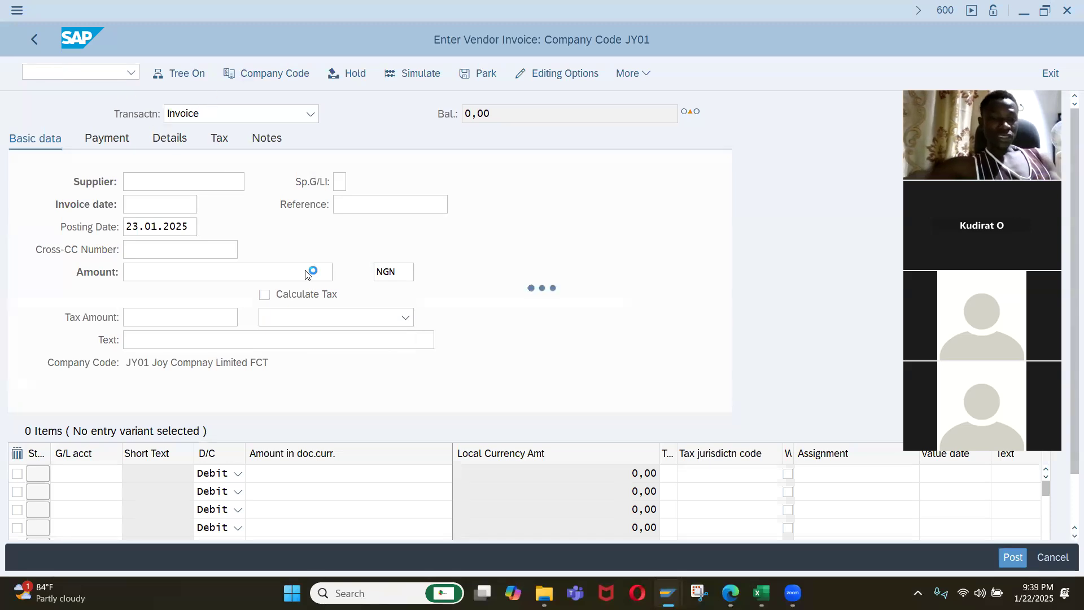
click(334, 317)
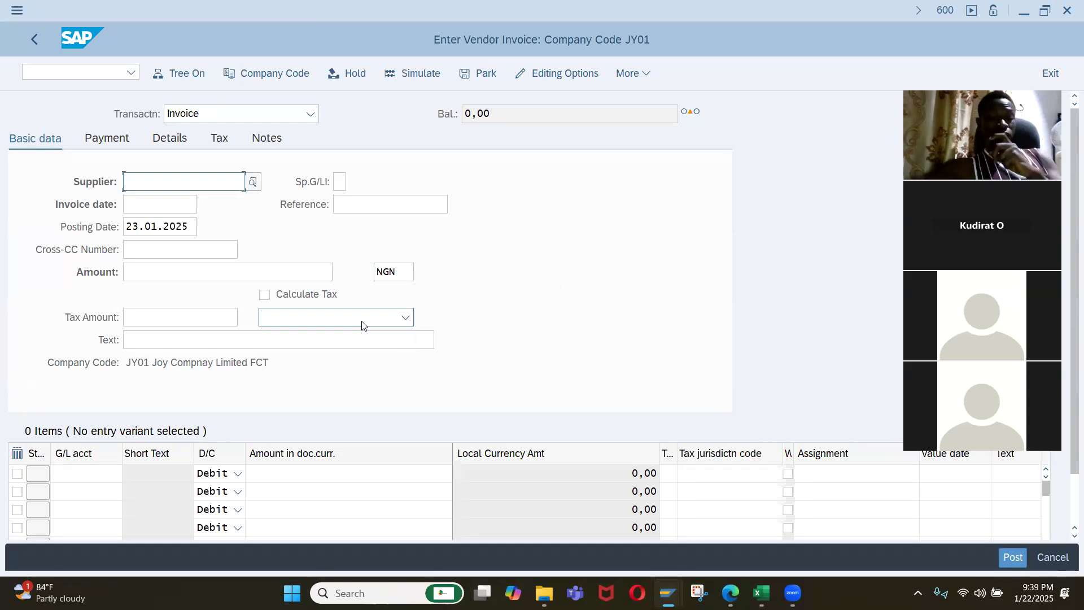
click(362, 318)
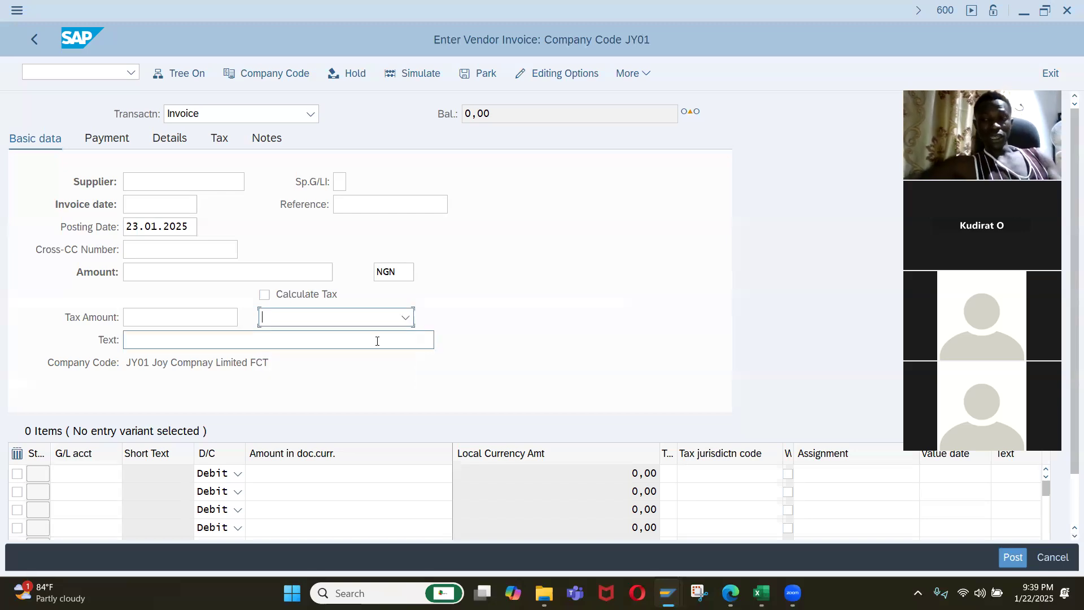
key(alt+Tab)
Collapse Calculation and open Assign Tax Codes for Non-Taxable Transactions under the Posting node of Tax on Sales/Purchases.
click(107, 302)
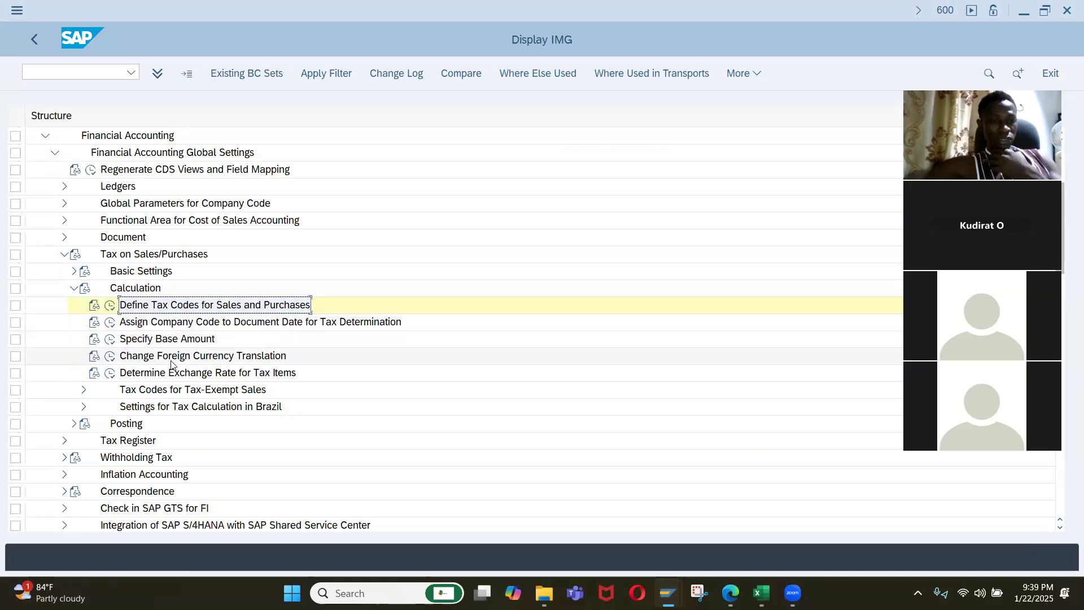
scroll(195, 331, down, 1)
scroll(194, 331, down, 1)
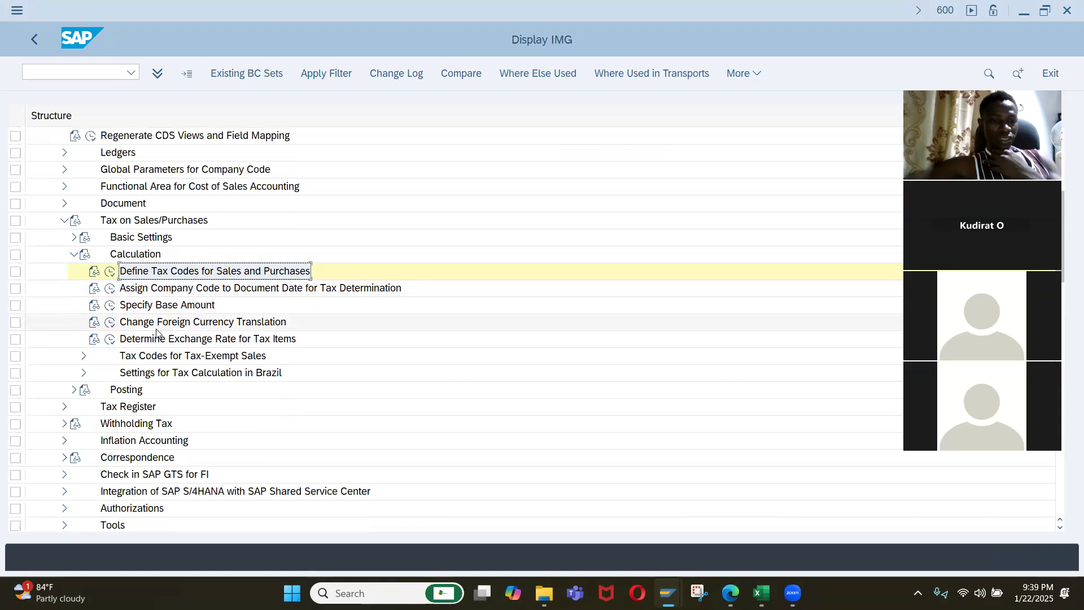
click(75, 254)
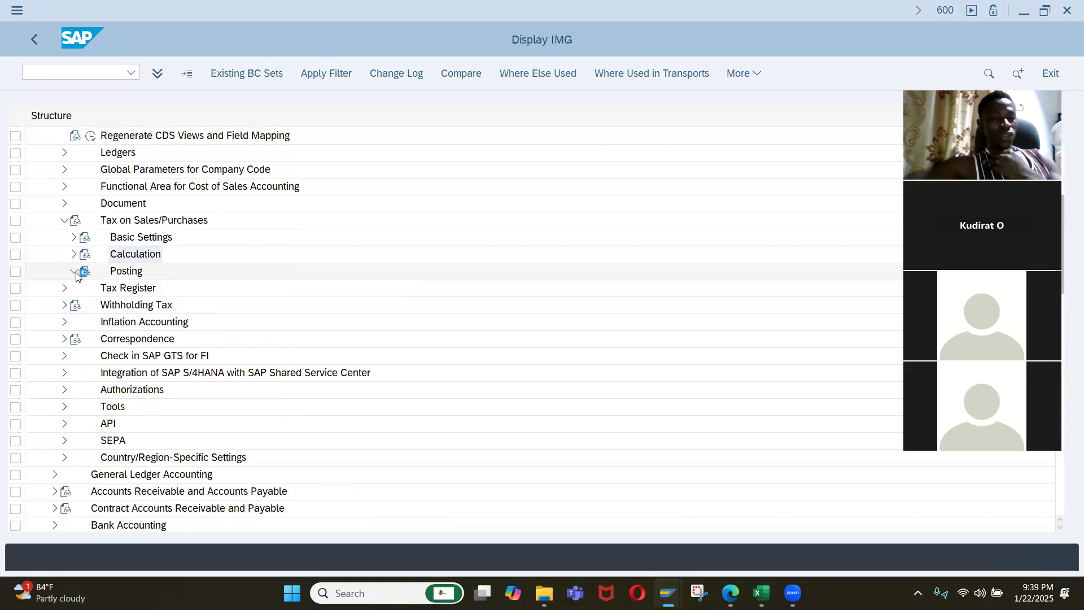
click(74, 272)
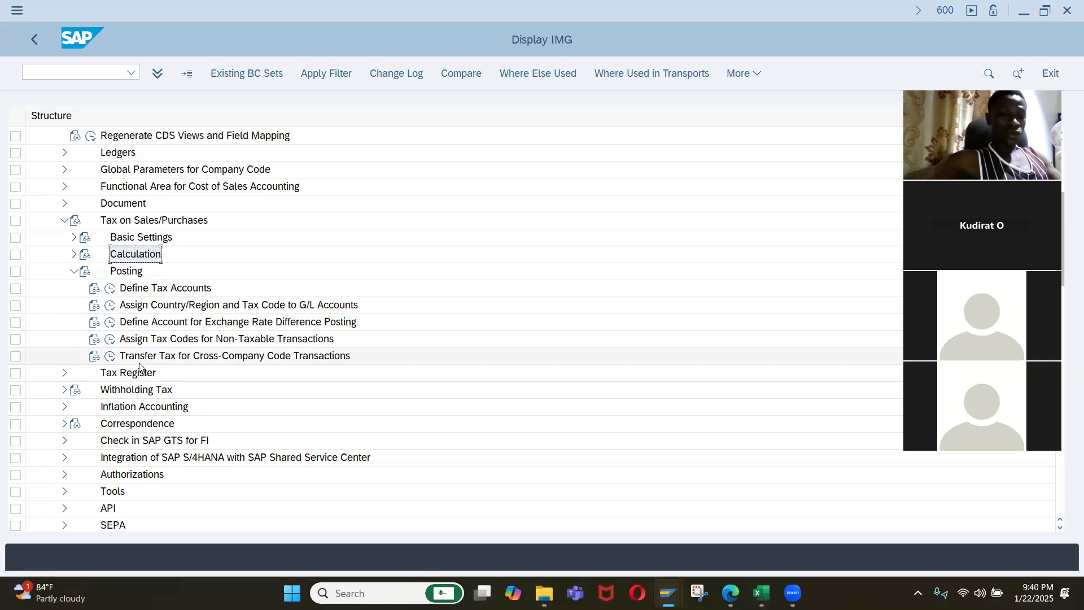
click(110, 340)
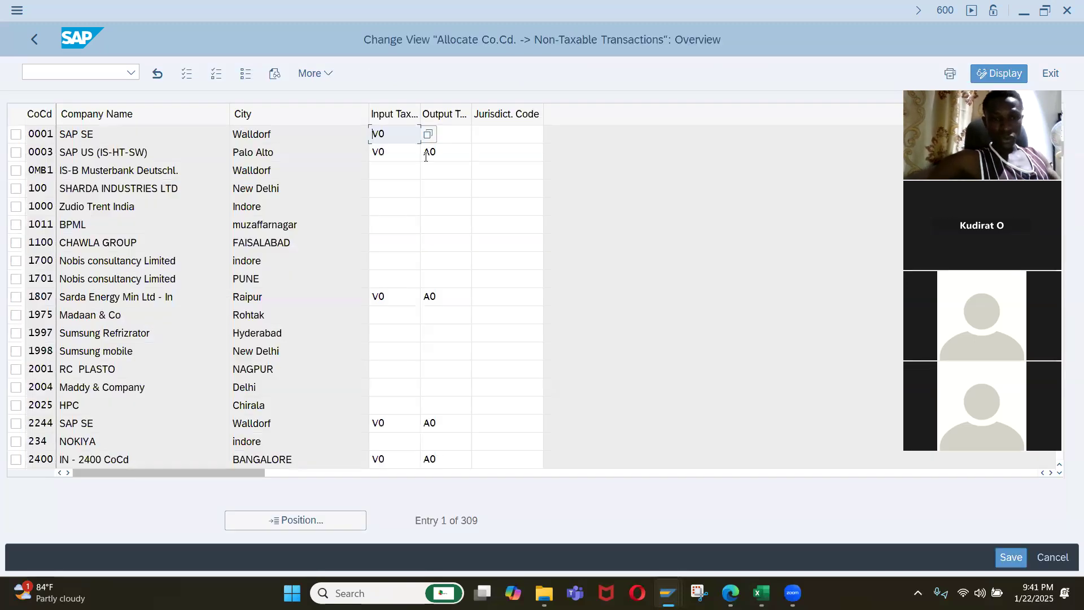
Locate company code IQ01, assign input tax code I0 and output tax code O0 for non-taxable transactions, and save.
click(266, 513)
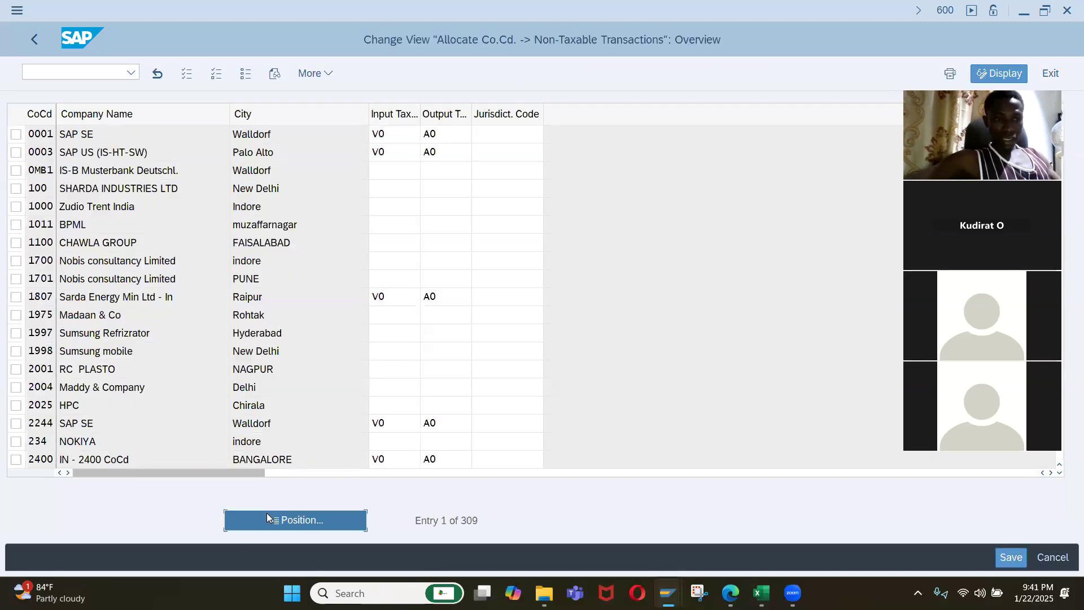
text(iq01)
key(Return)
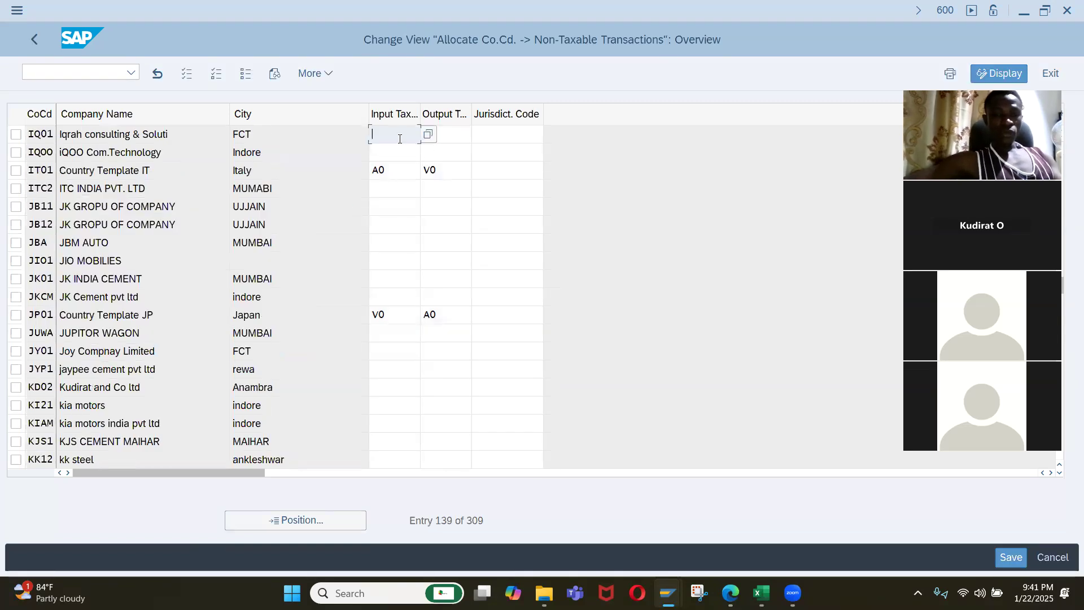
text(I0)
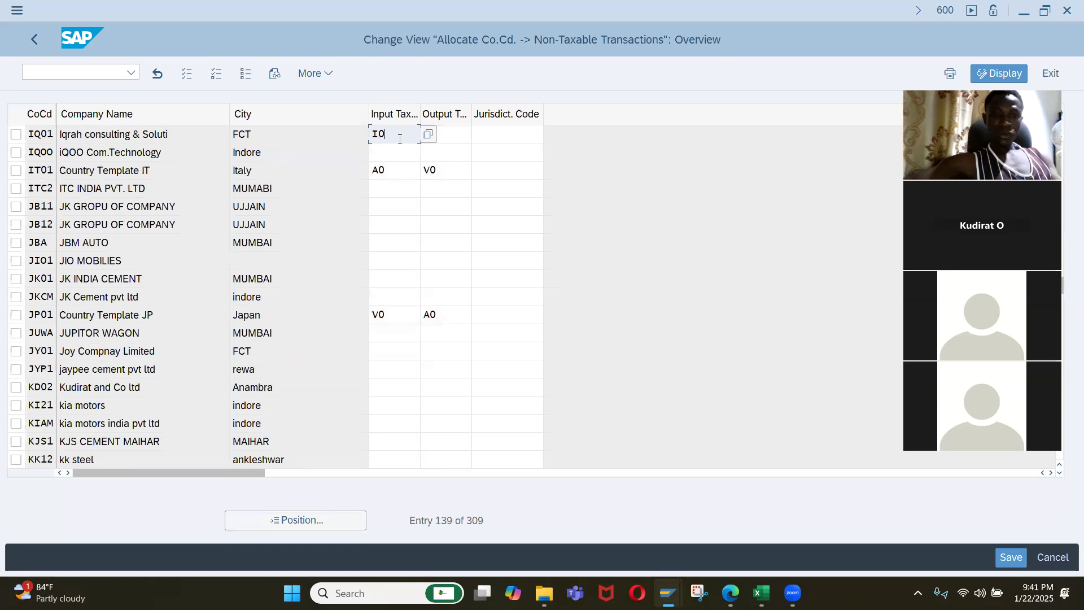
key(Tab)
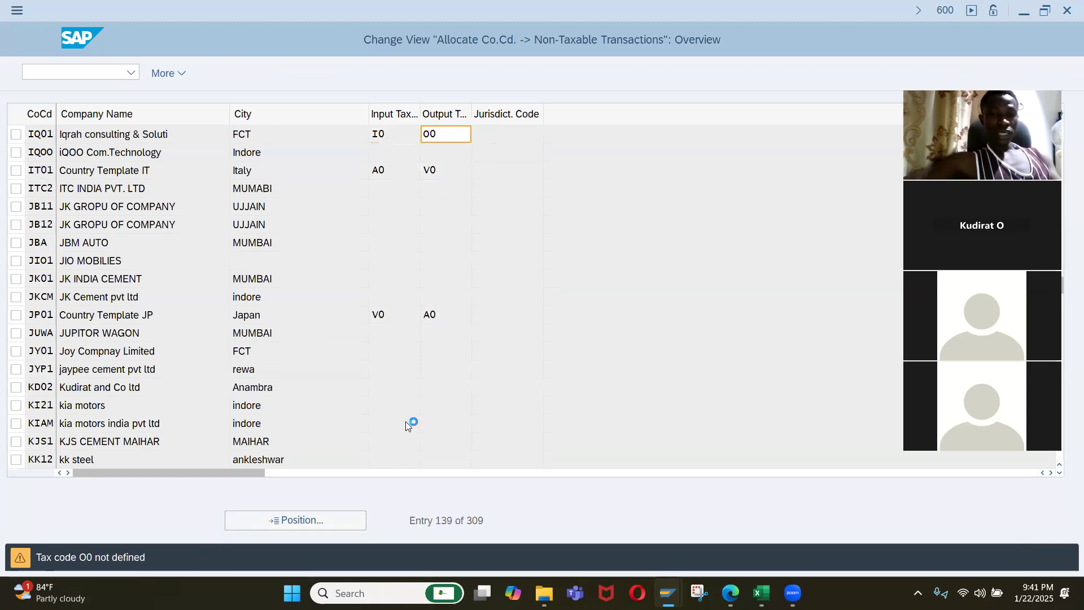
click(1016, 561)
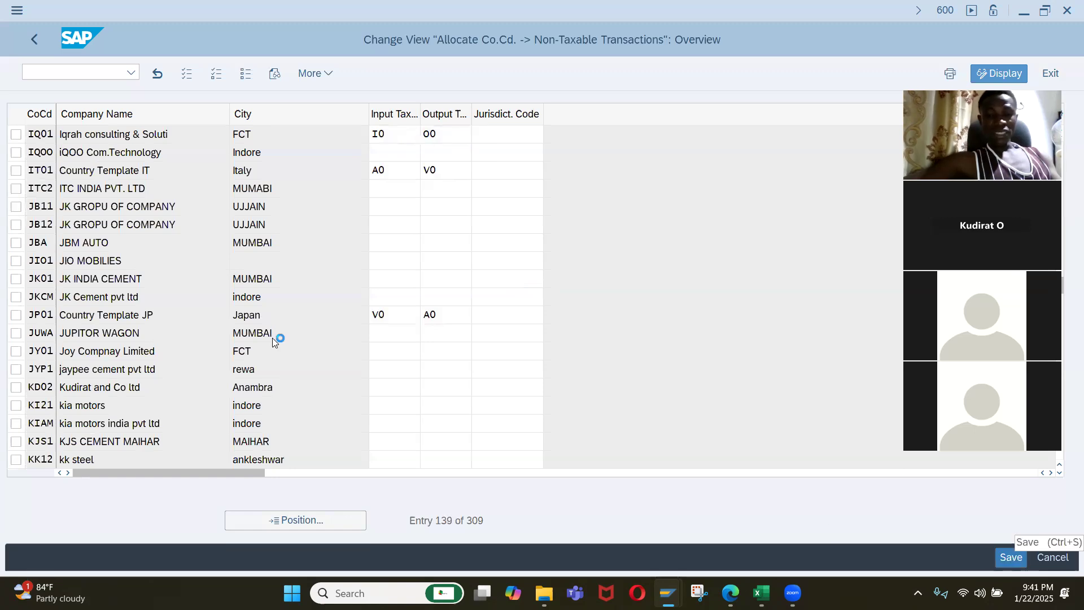